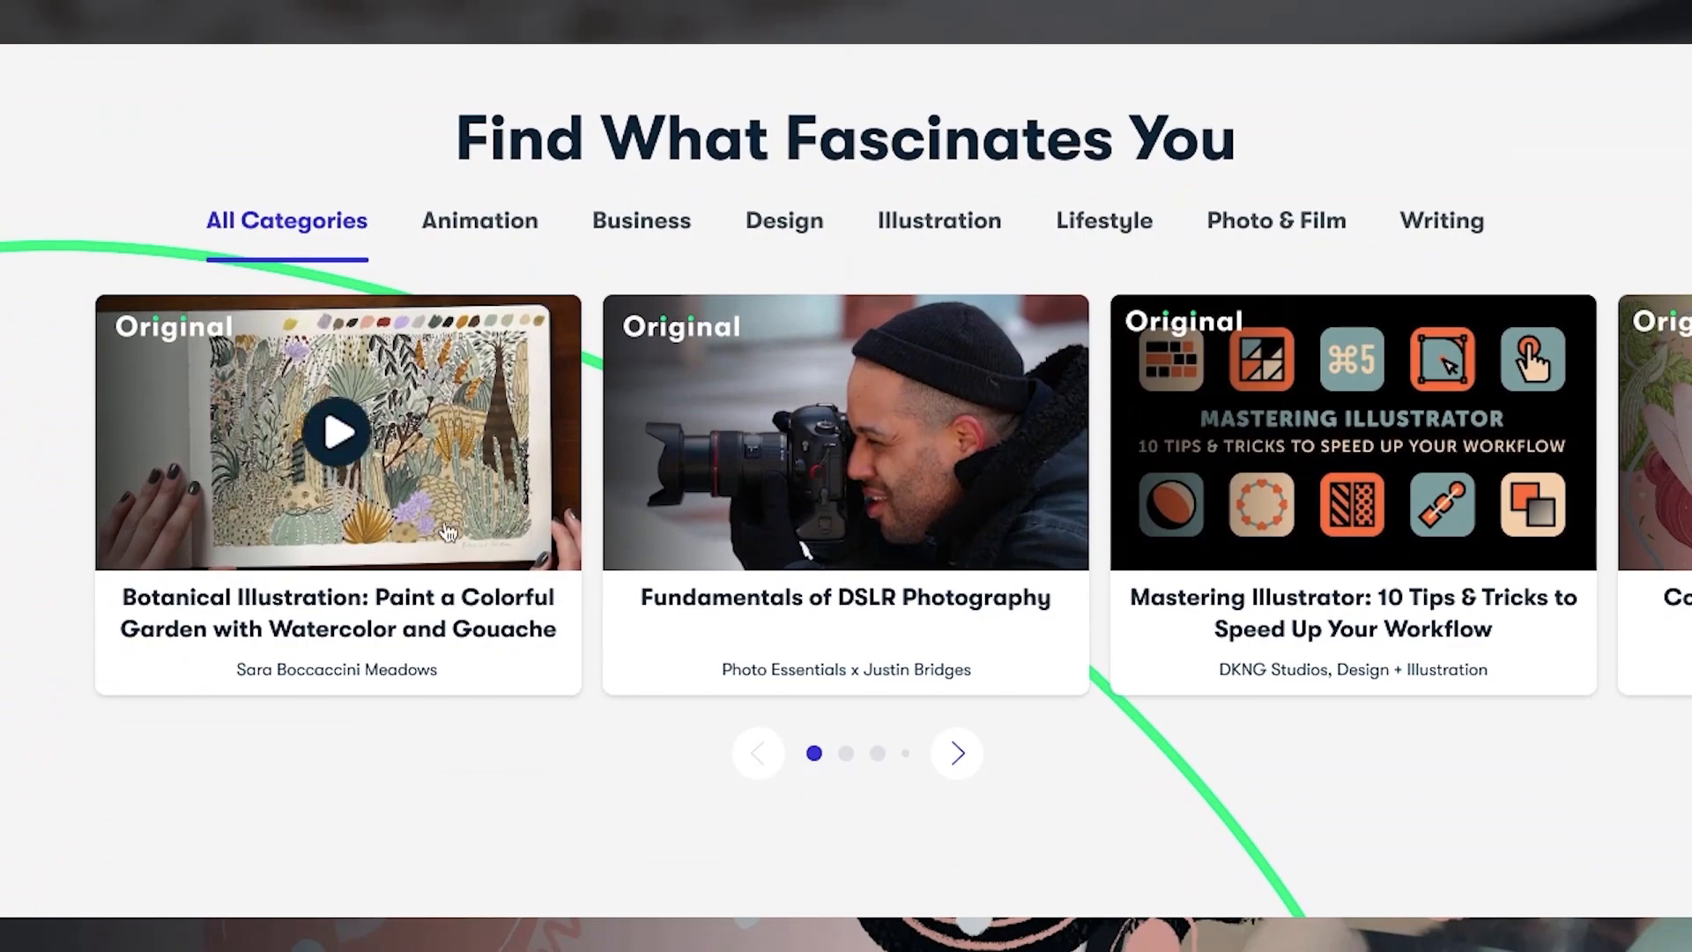
Open the Botanical Illustration watercolor and gouache class on Skillshare and view its About This Class section.
left_click(335, 426)
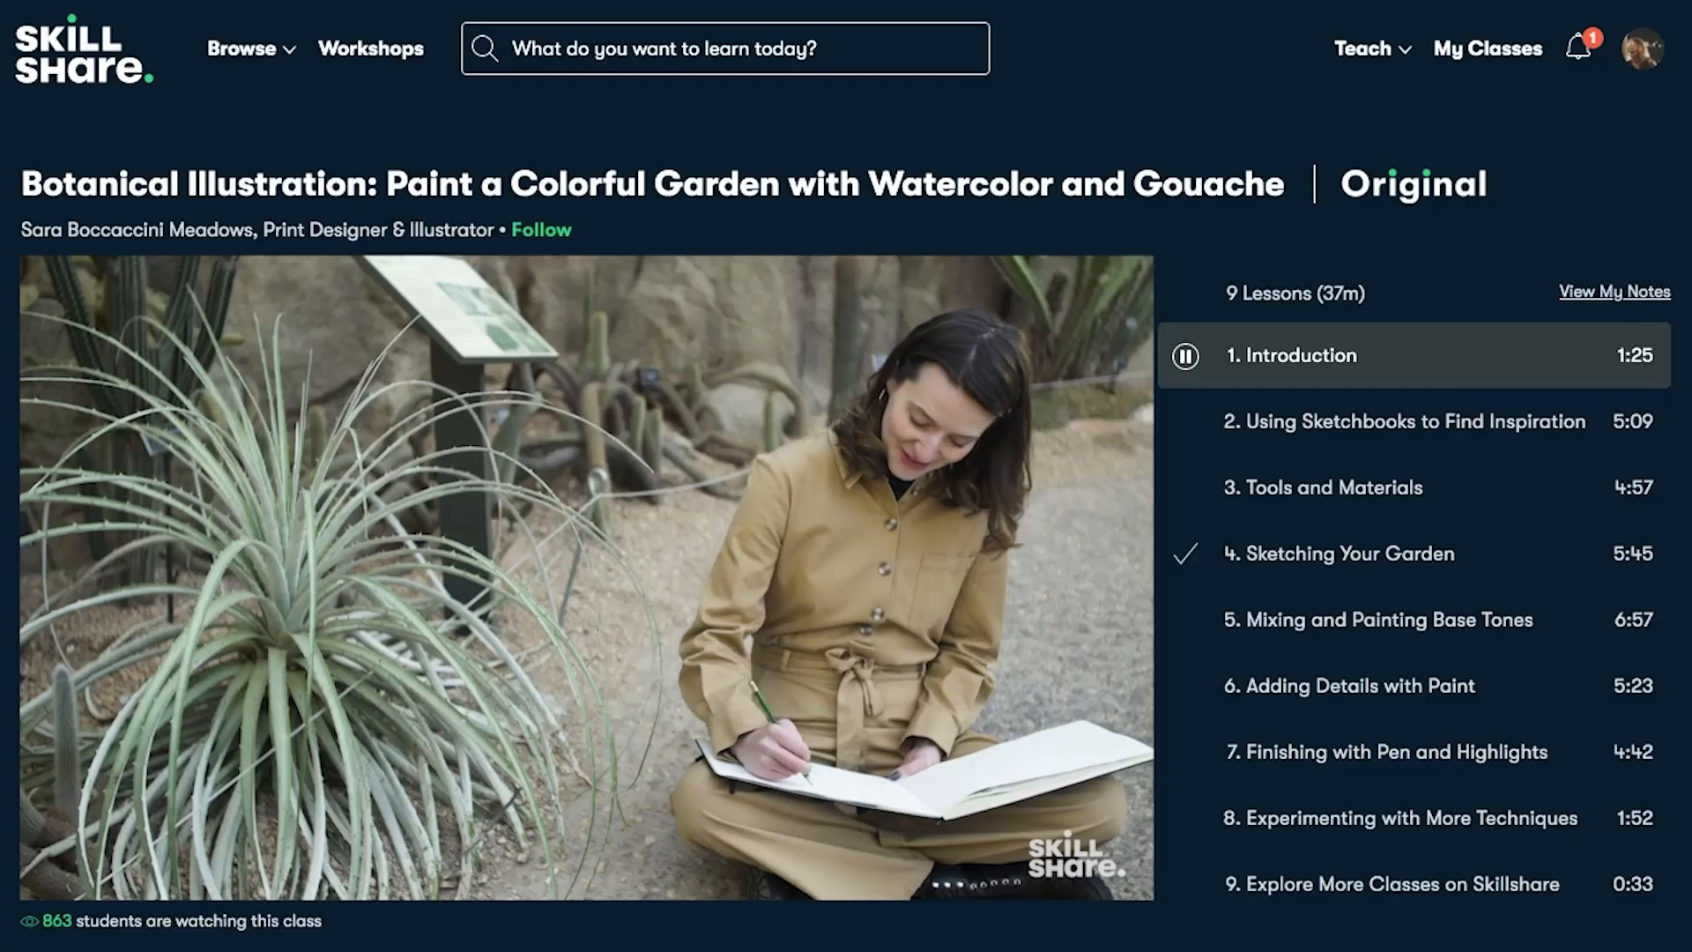
scroll(846, 476, "down", 1)
scroll(846, 476, "down", 8)
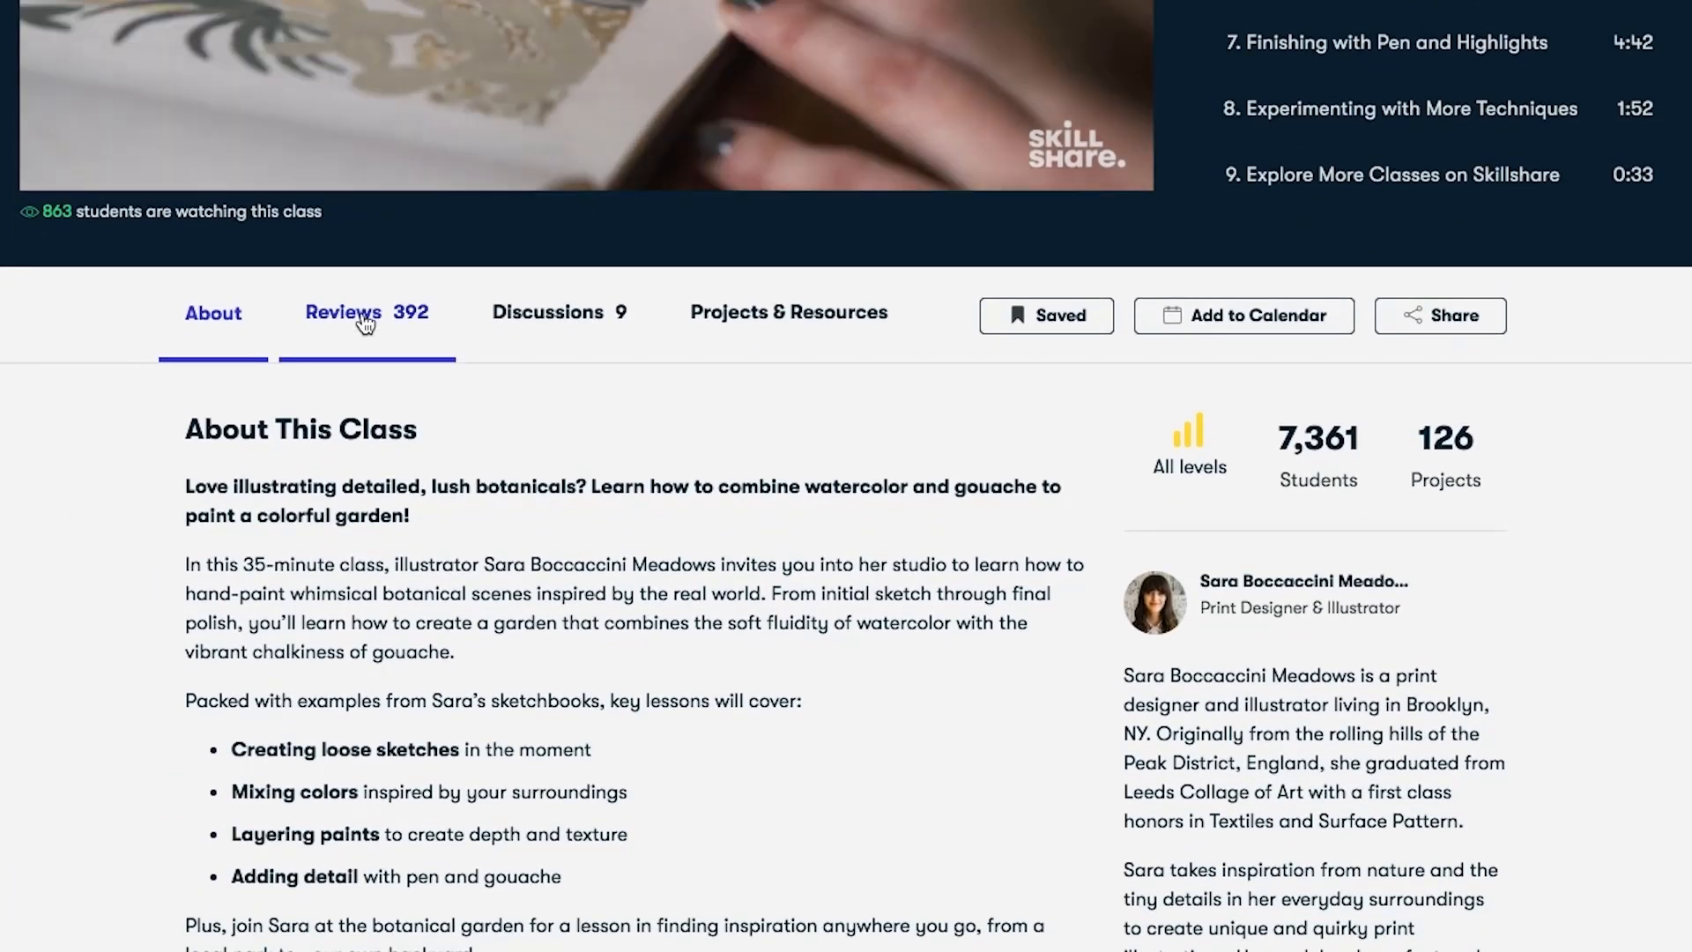
View the class's Reviews, Discussions and Projects & Resources sections, including the project description.
left_click(367, 313)
left_click(549, 342)
left_click(789, 314)
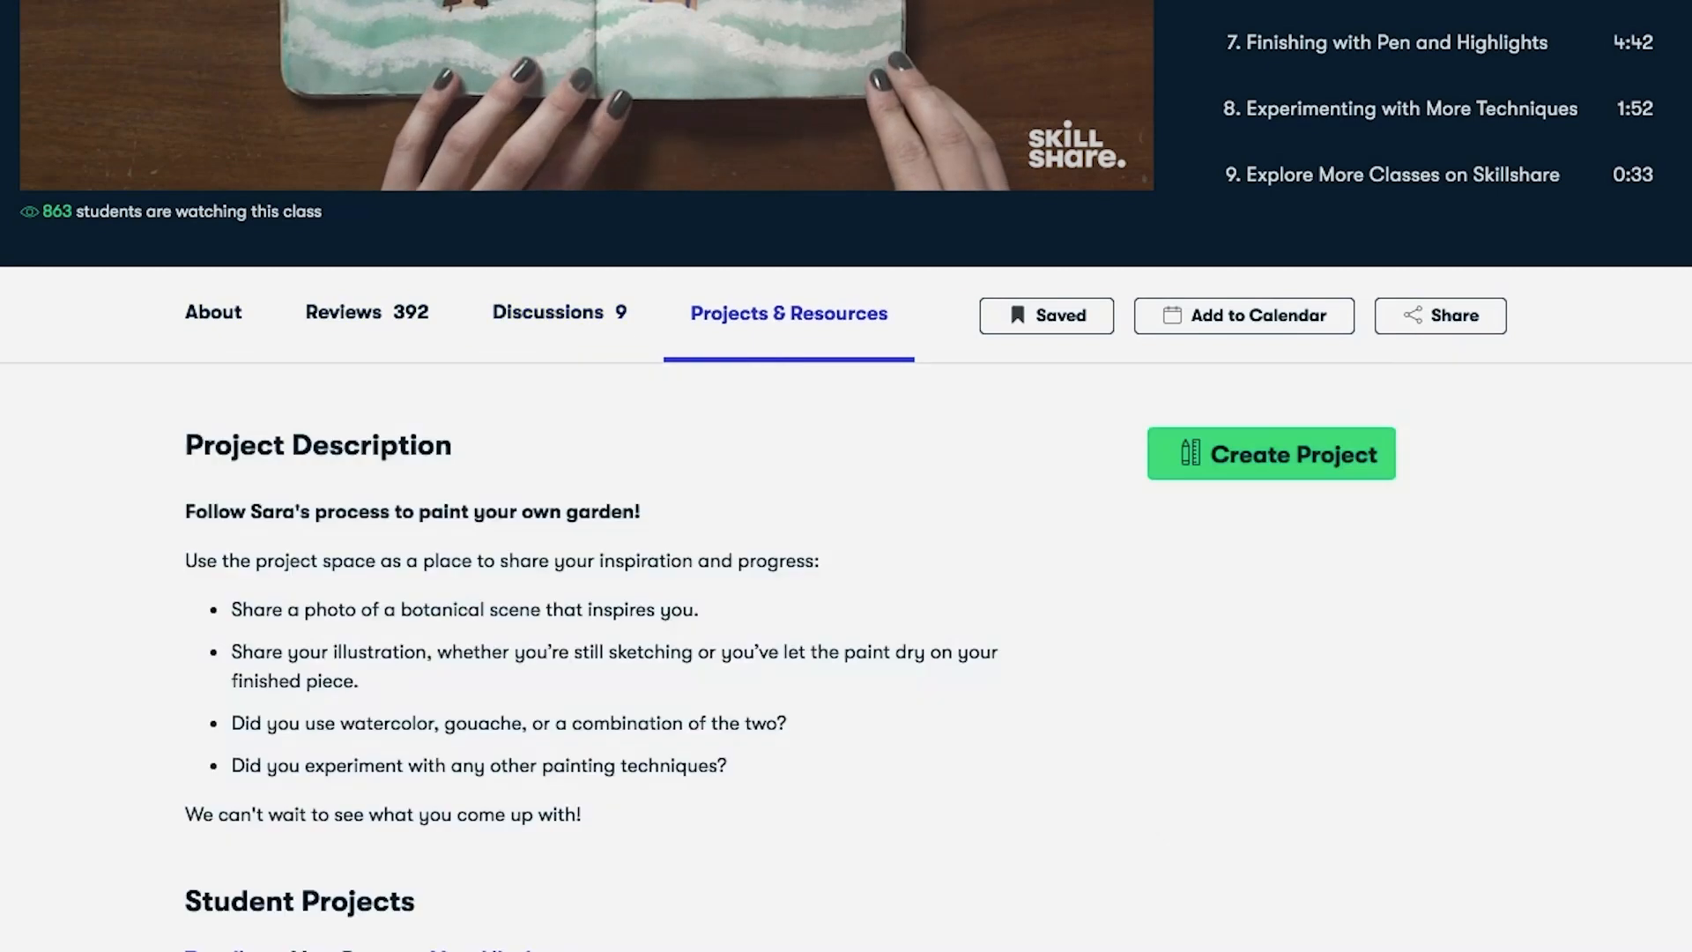
scroll(847, 476, "down", 1)
scroll(846, 476, "down", 5)
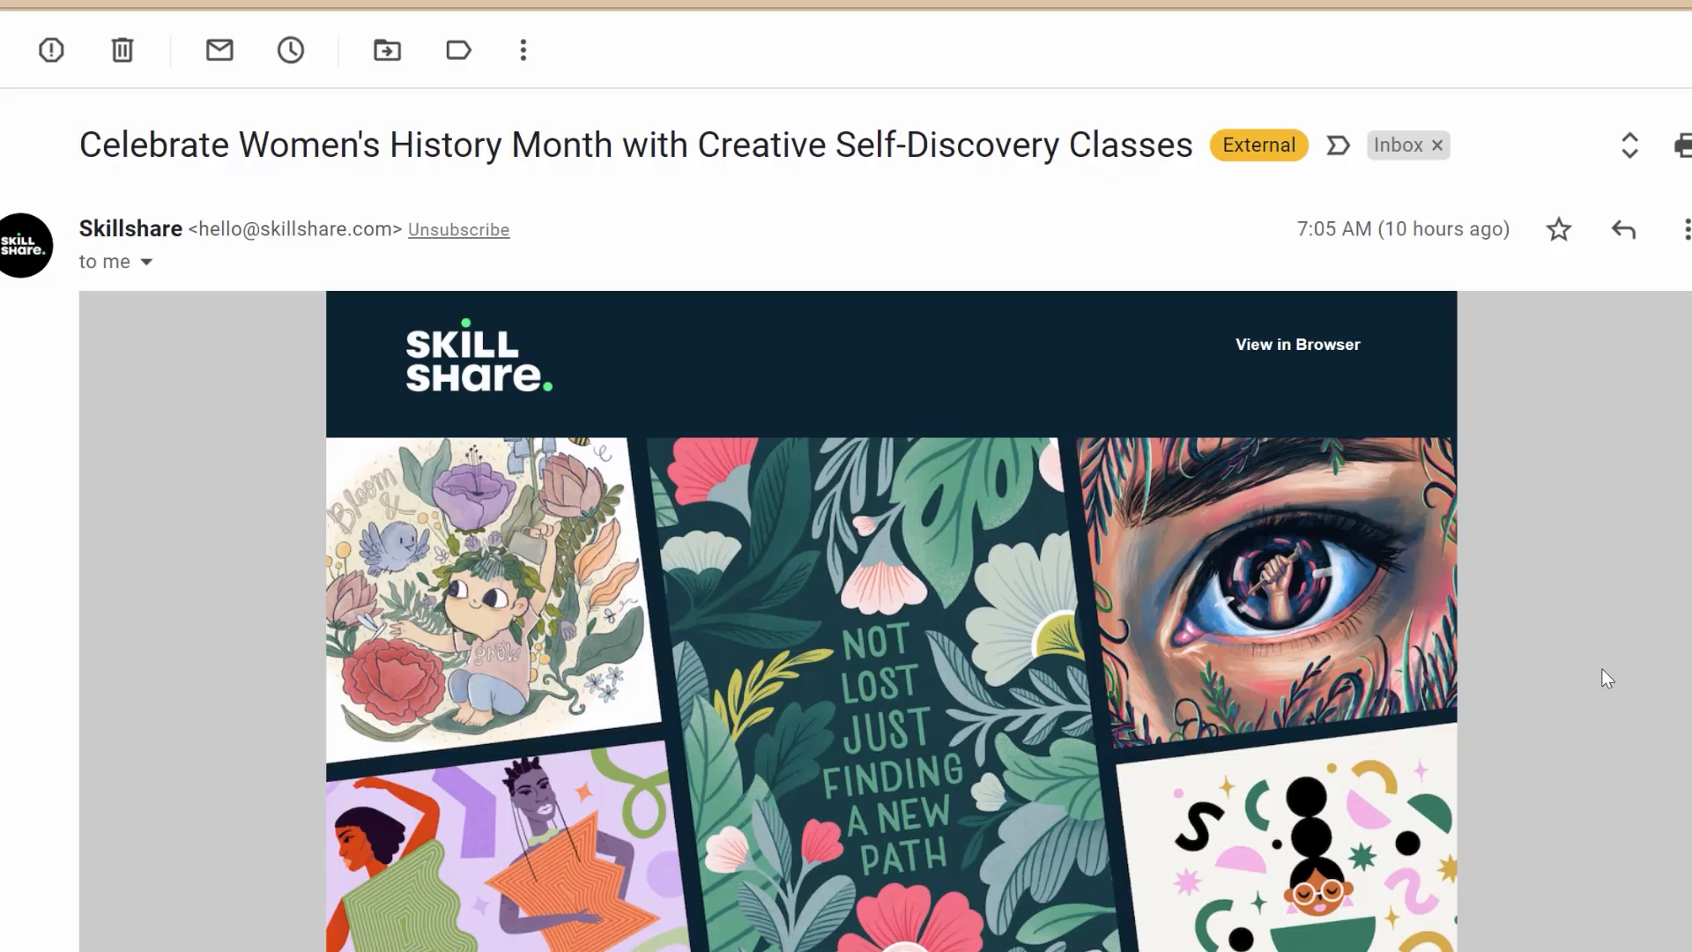
Read the Skillshare Women's History Month email in the mailbox, from the header artwork to the Society6 section.
scroll(1602, 671, "down", 3)
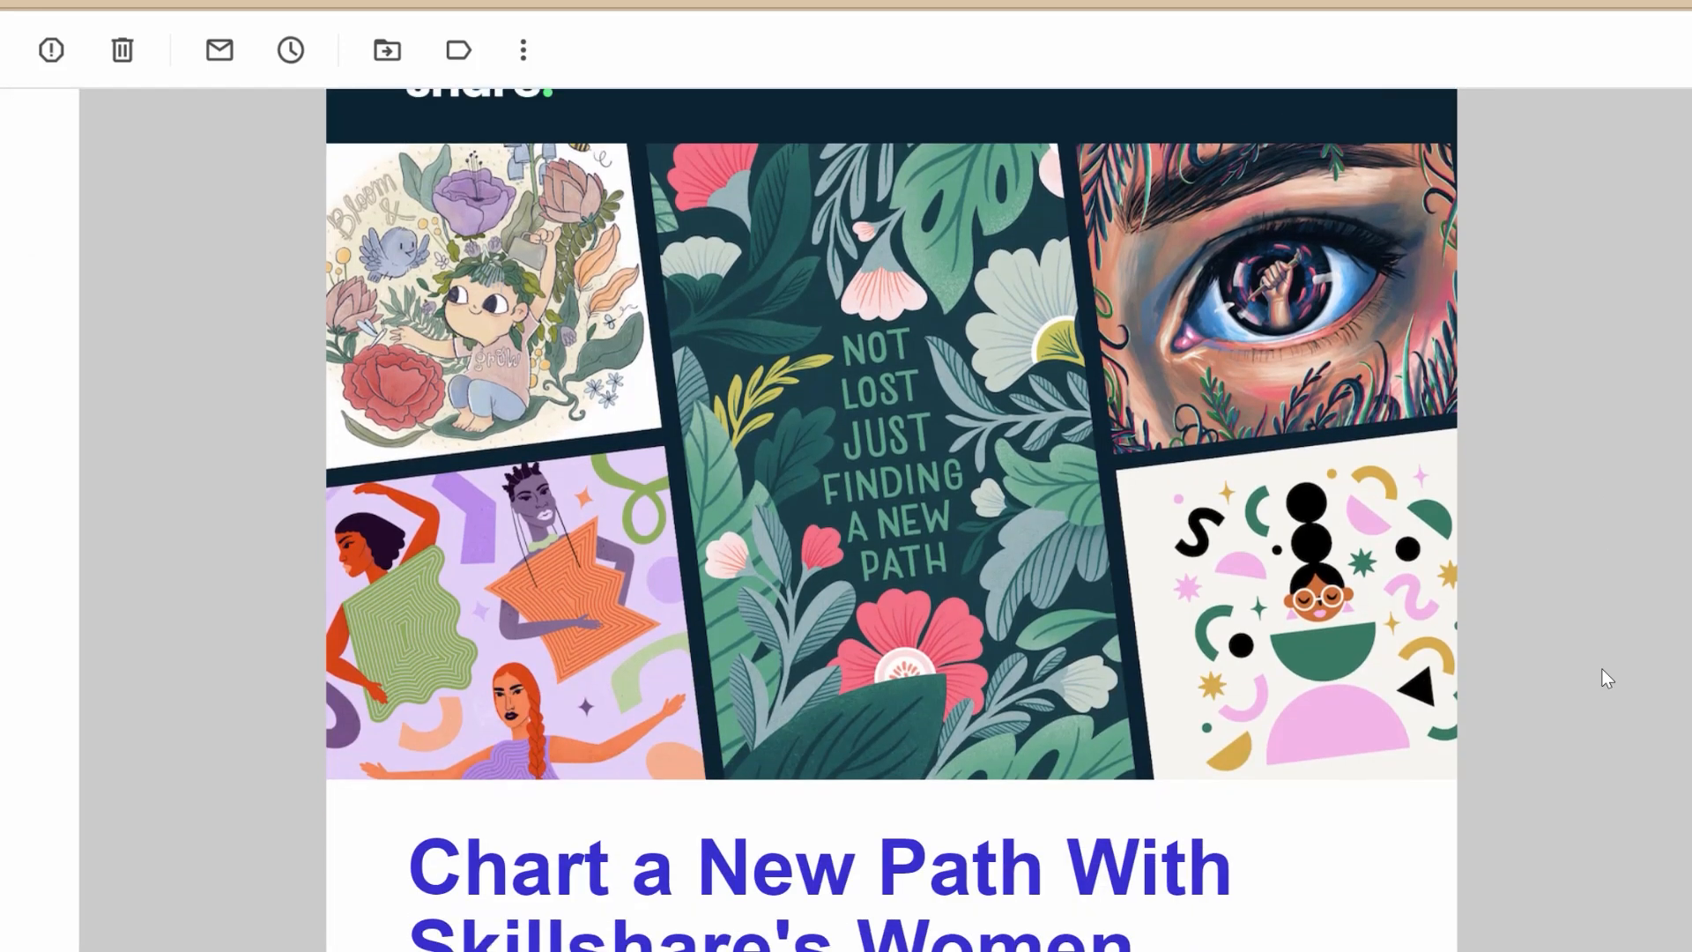
scroll(1602, 669, "down", 3)
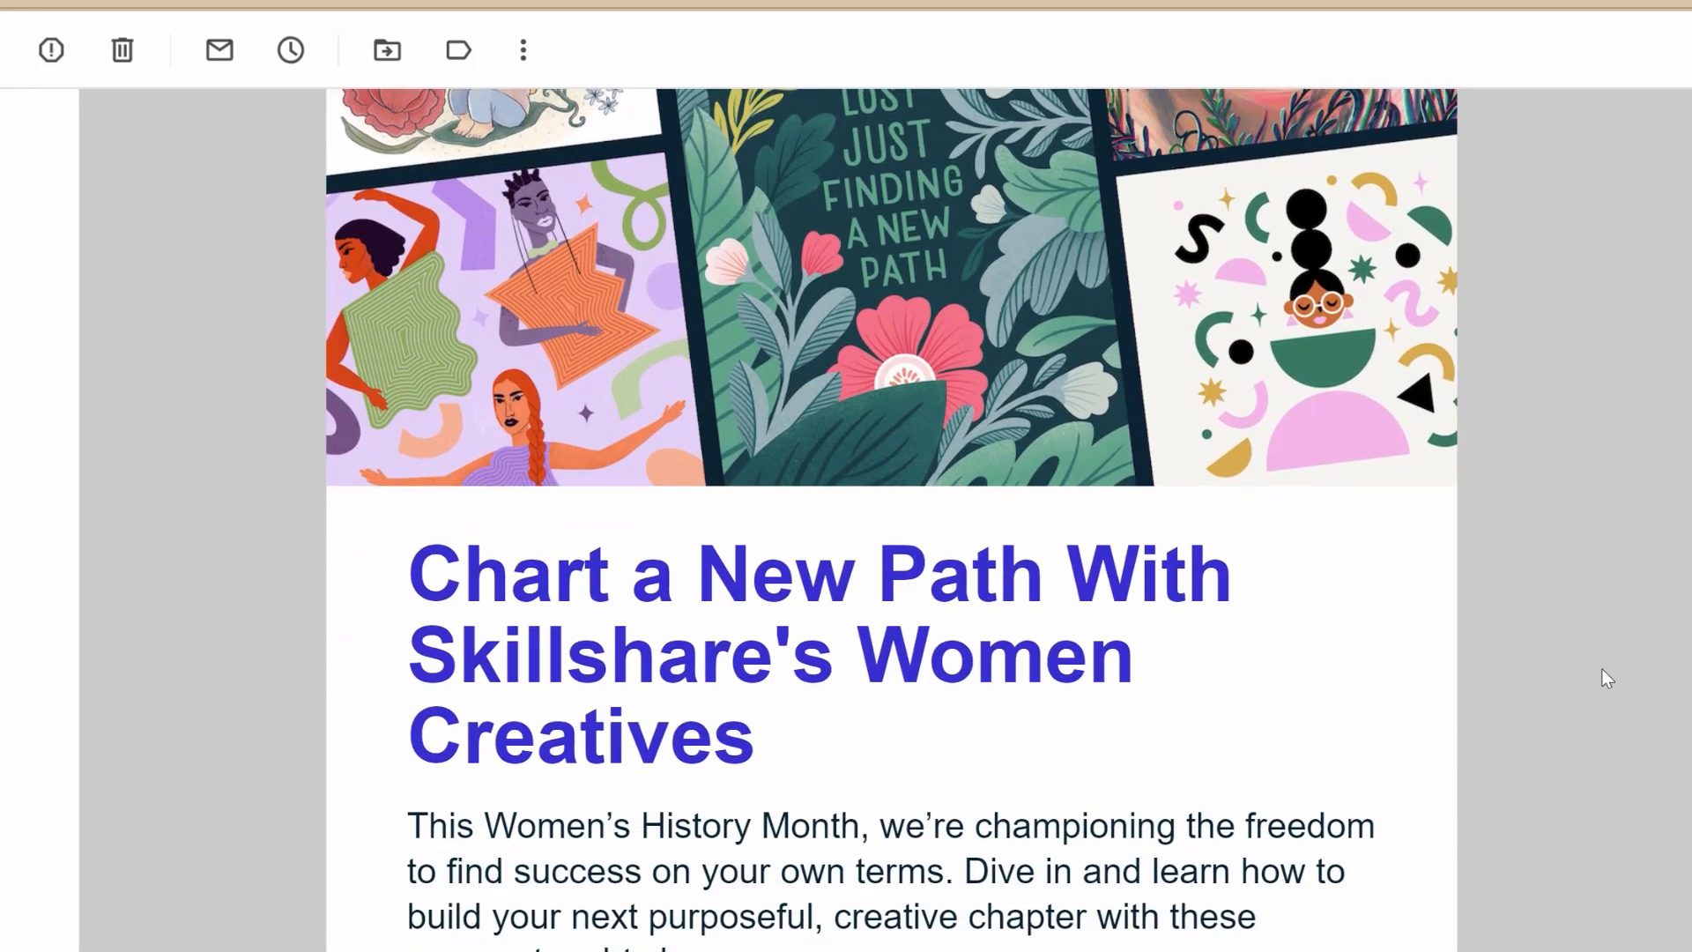
scroll(1602, 670, "down", 3)
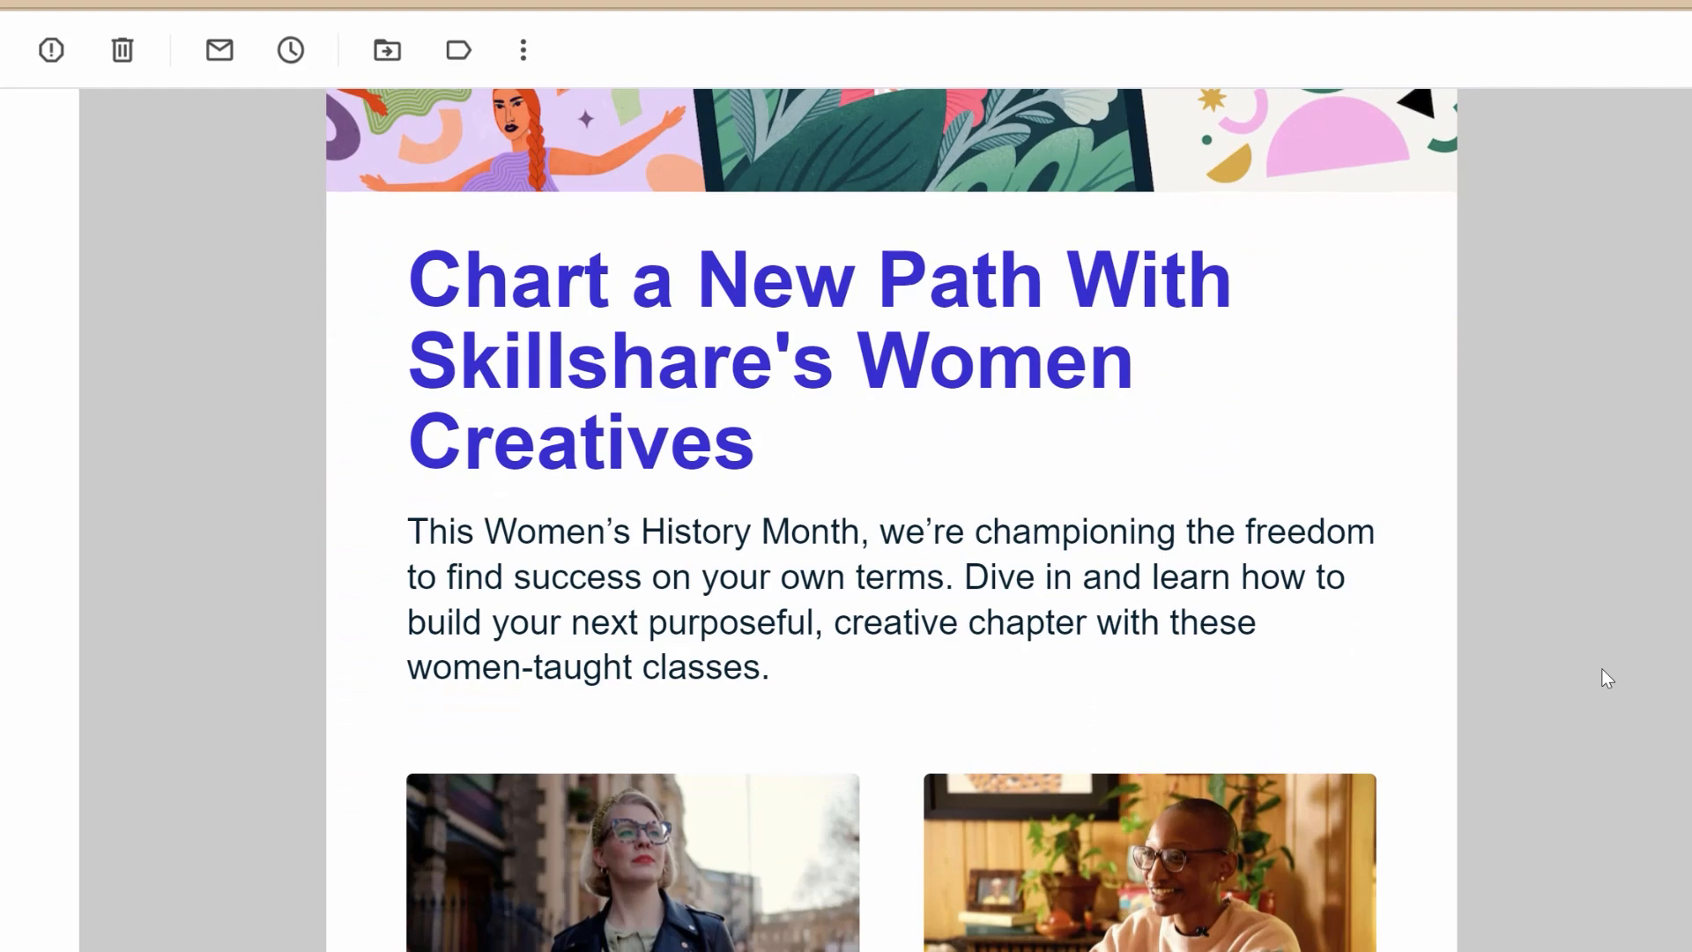
scroll(1602, 669, "down", 3)
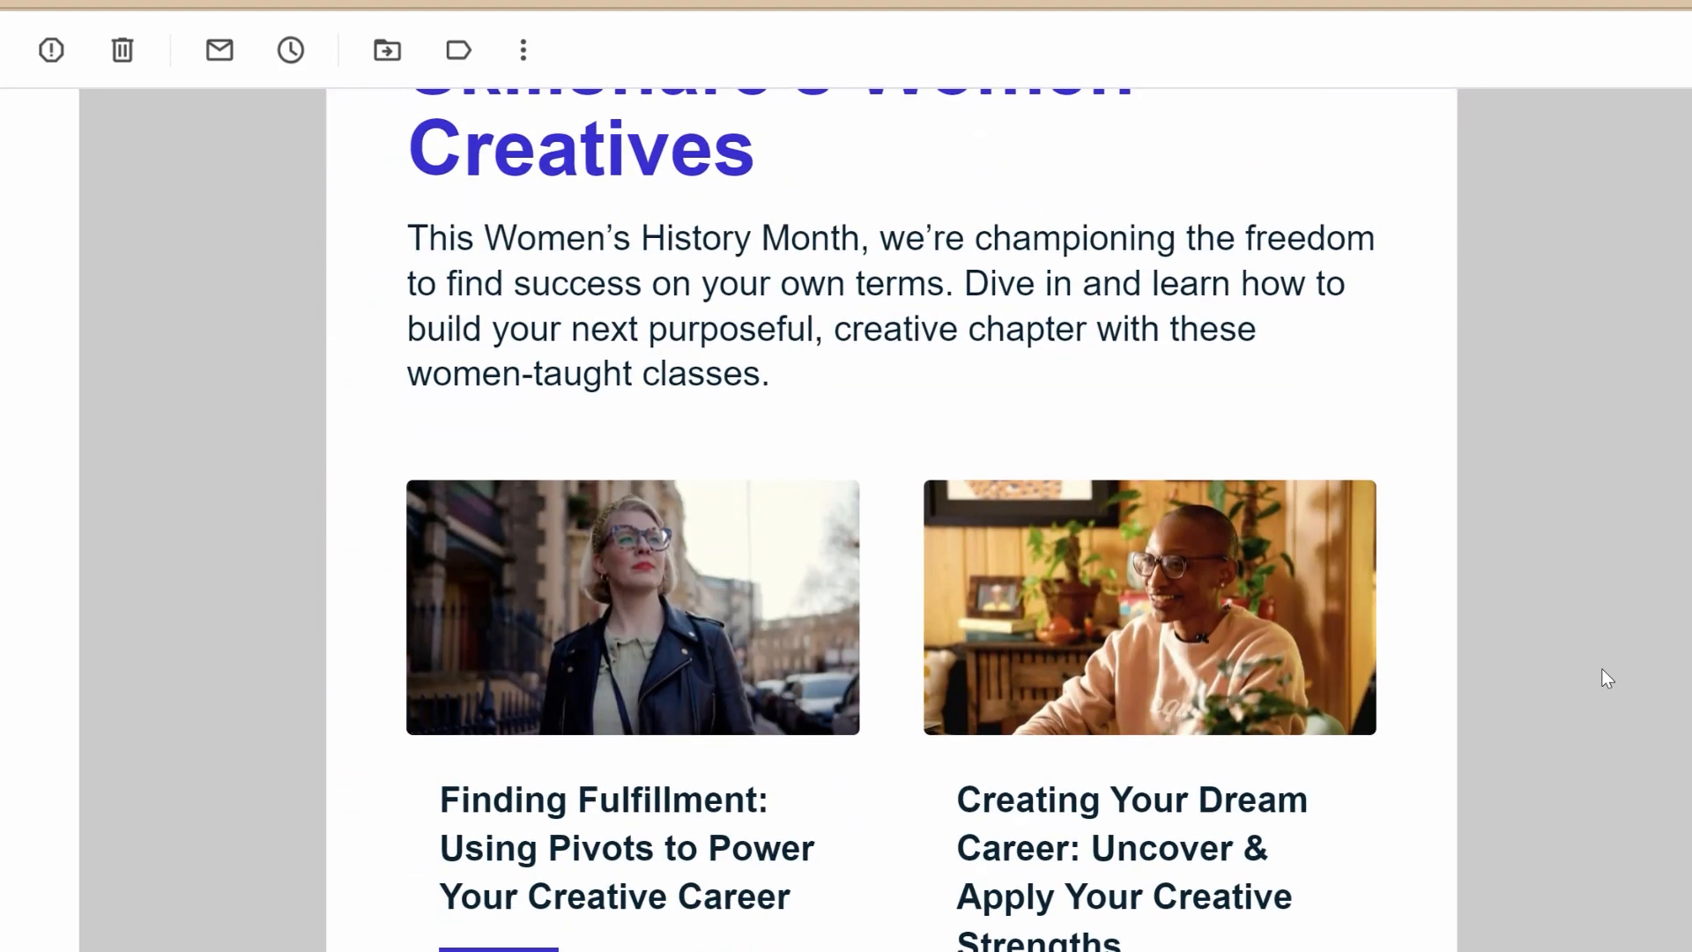
scroll(1602, 670, "down", 3)
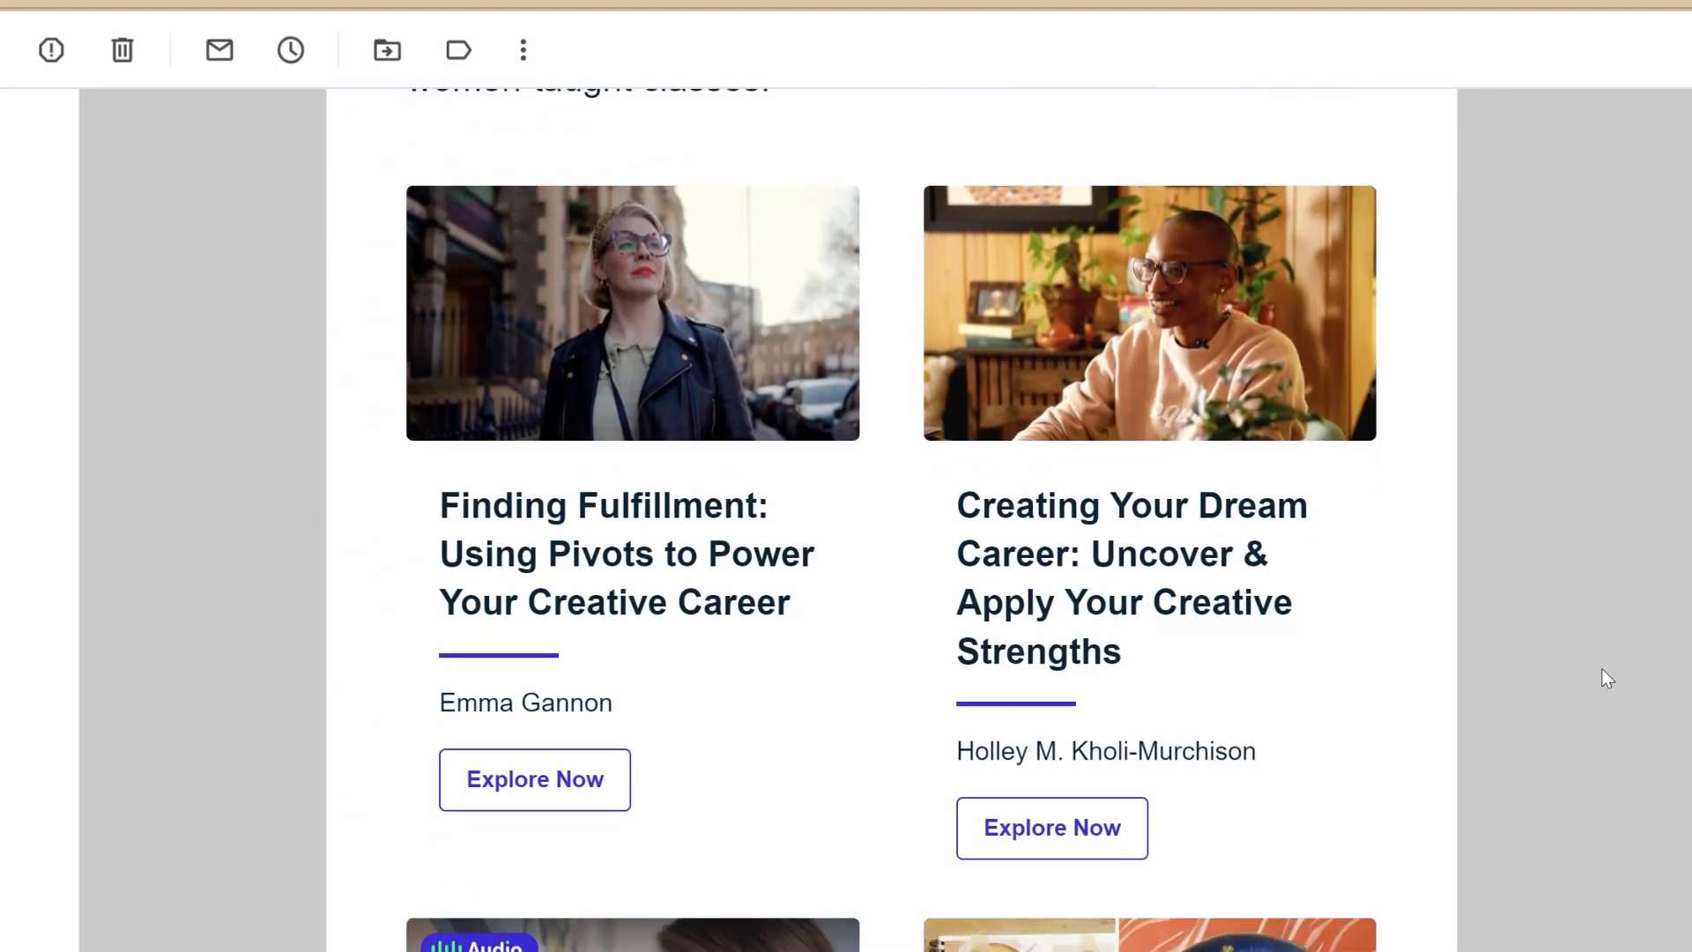
scroll(1601, 669, "down", 3)
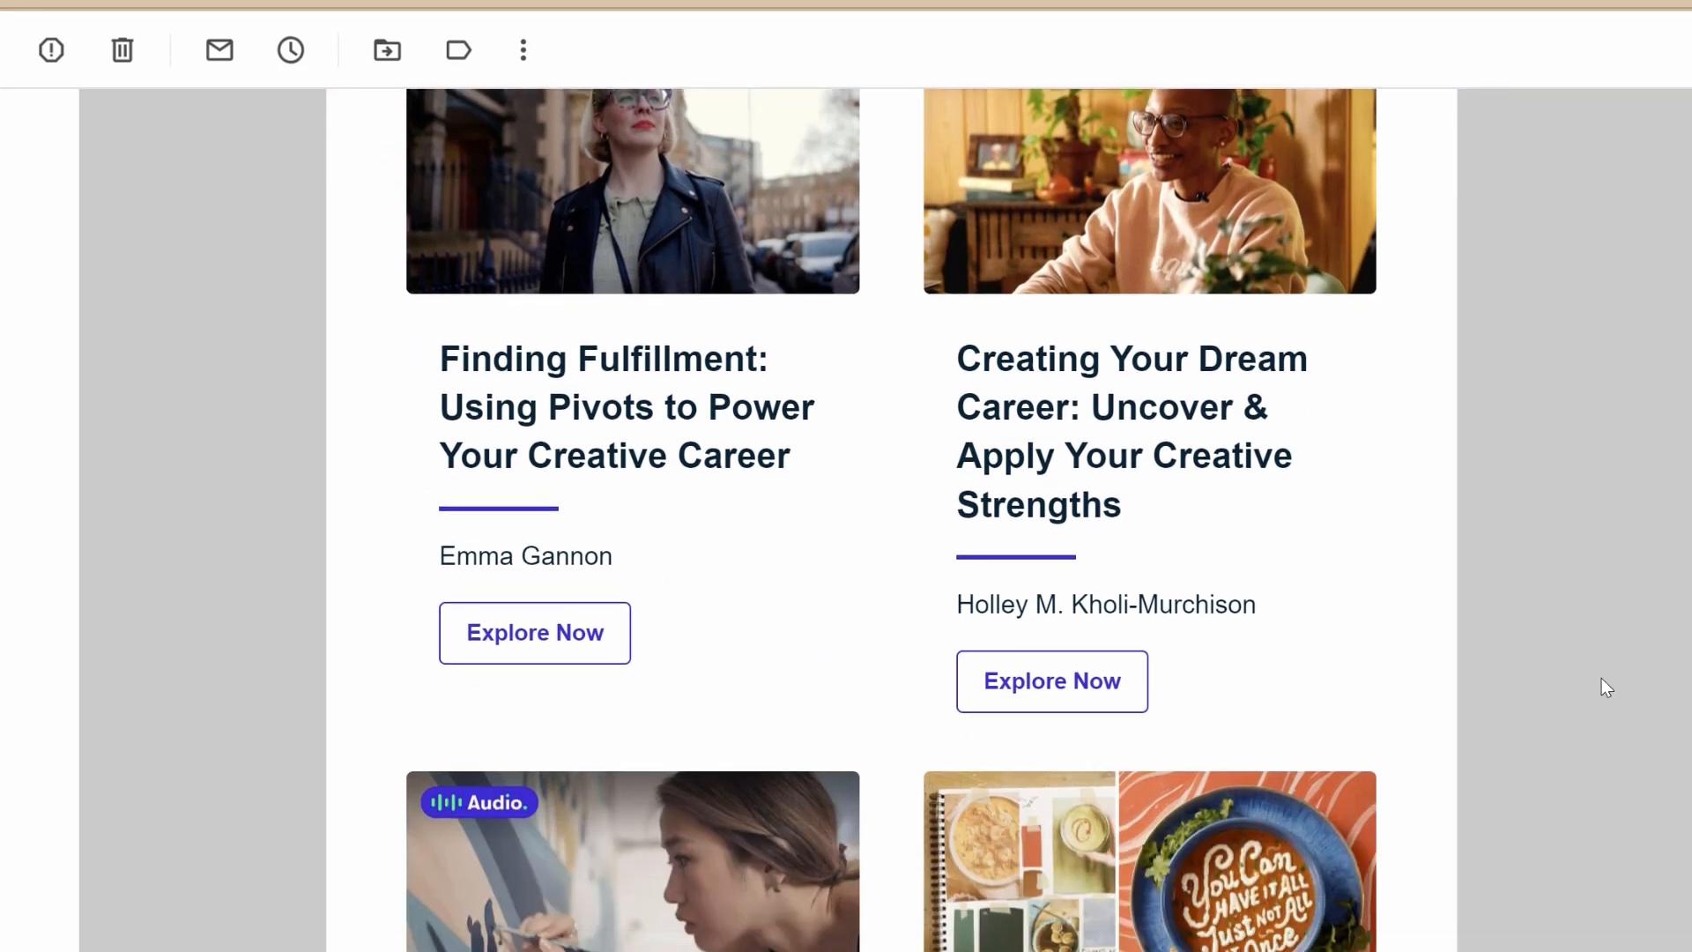
scroll(1607, 687, "down", 2)
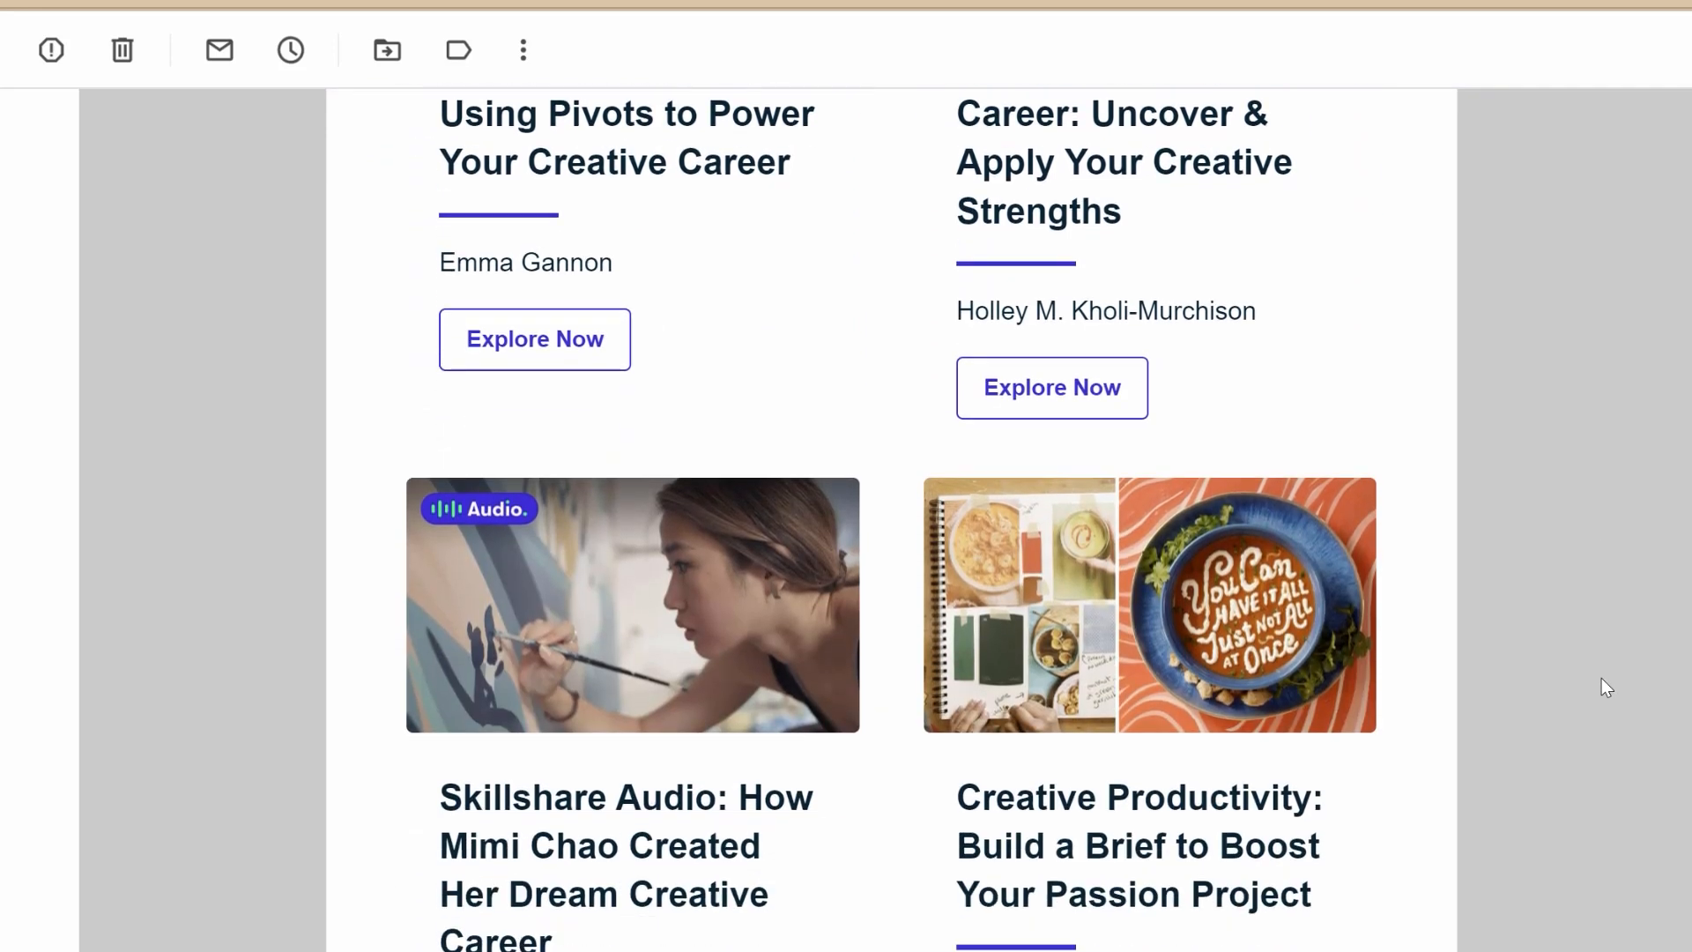
scroll(1601, 678, "down", 3)
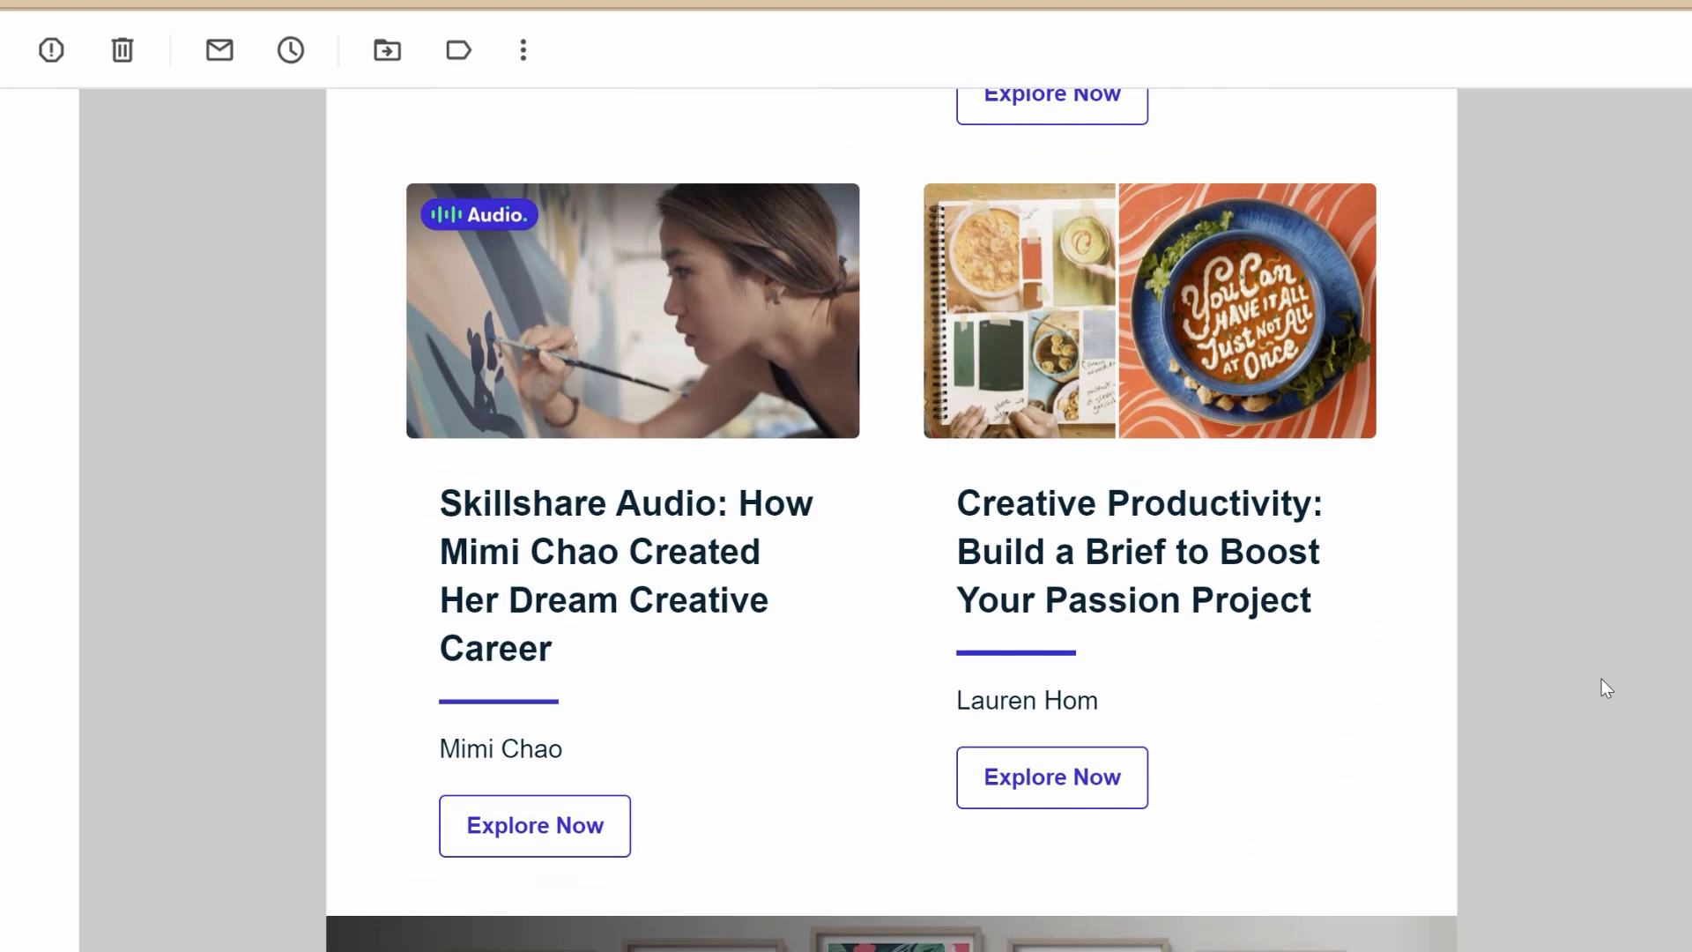
scroll(1606, 687, "down", 3)
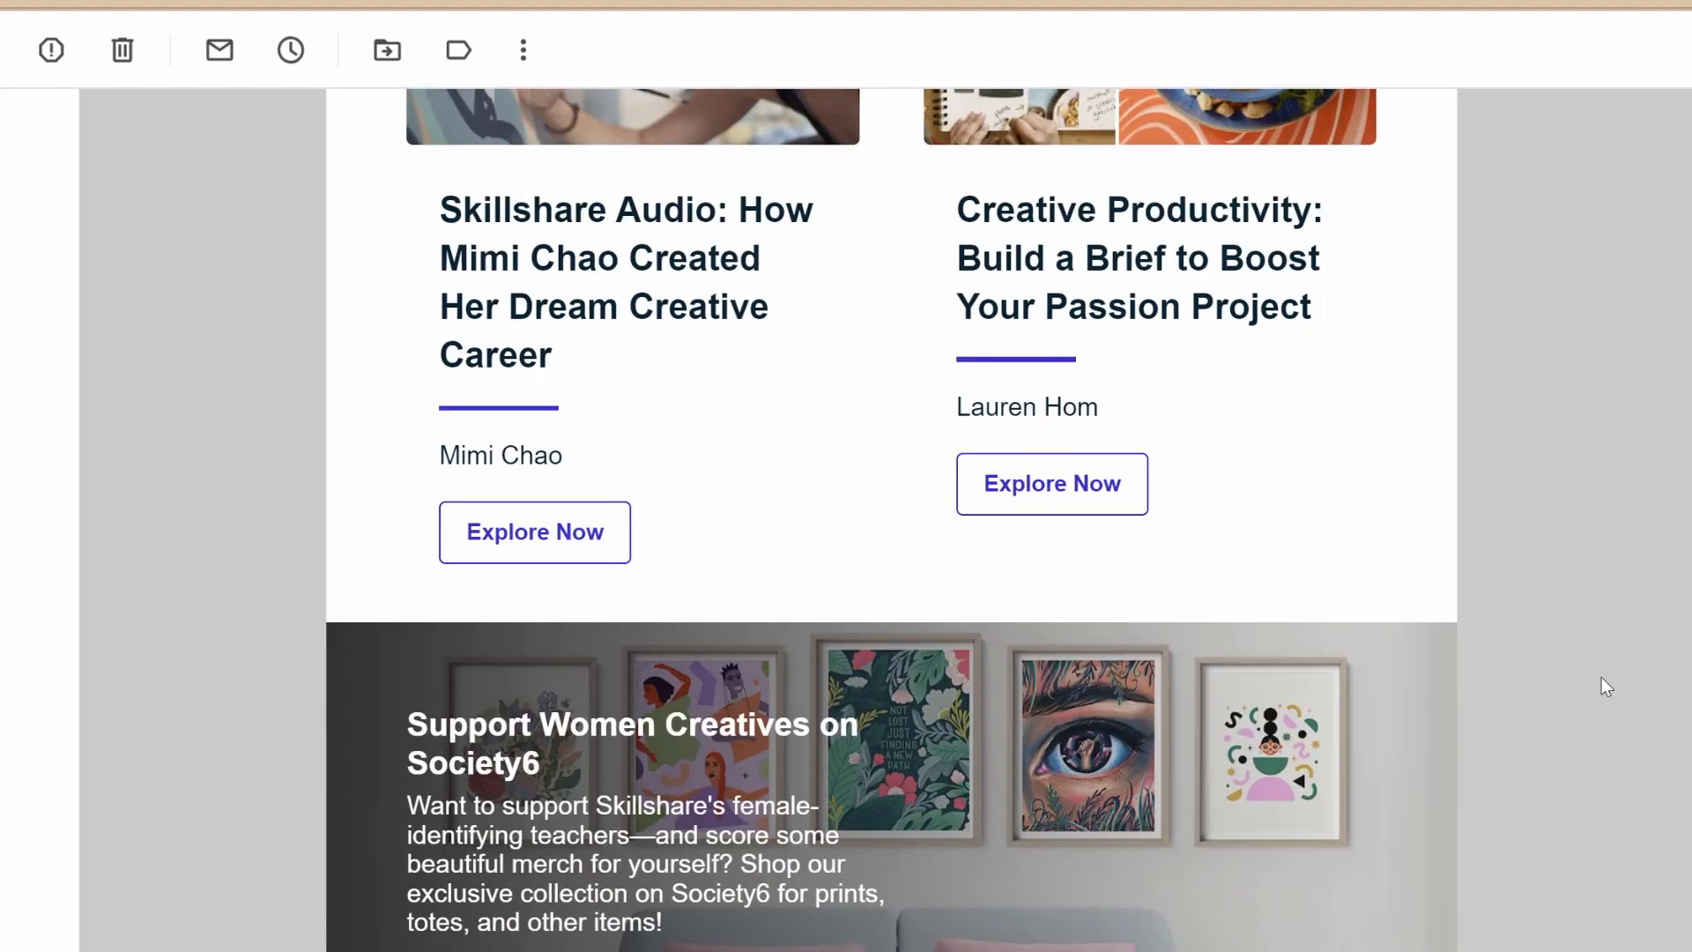
scroll(1601, 677, "down", 2)
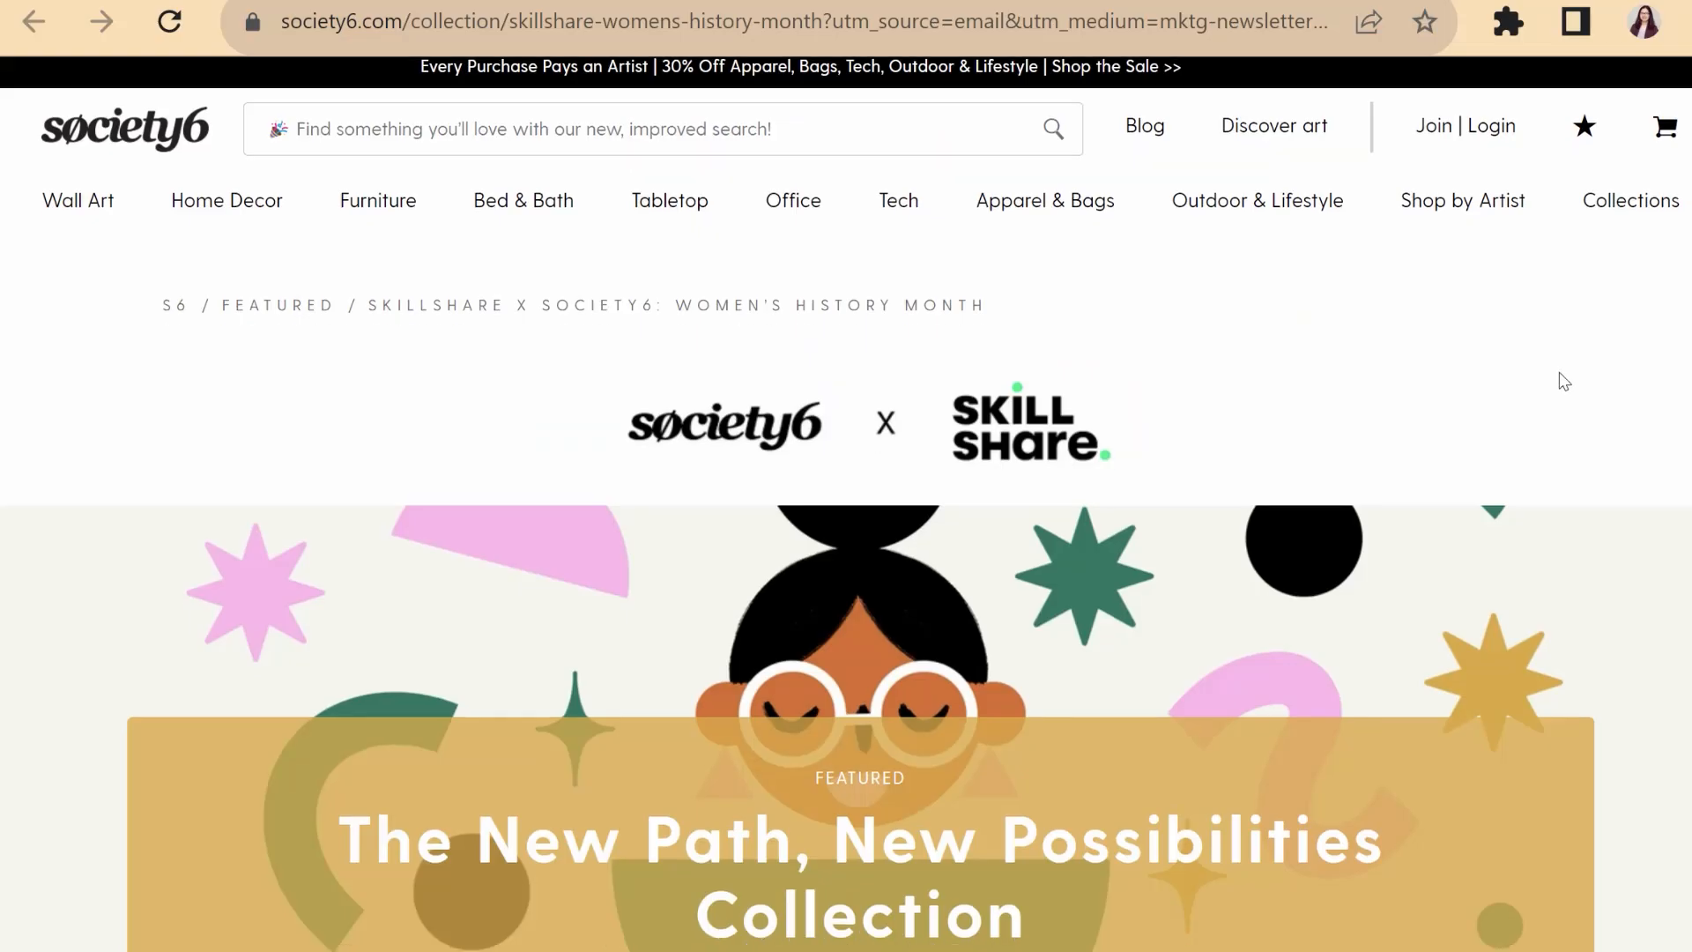
Browse the art prints and tote bags in Society6's New Path, New Possibilities Collection.
scroll(1558, 377, "down", 8)
scroll(1562, 385, "down", 5)
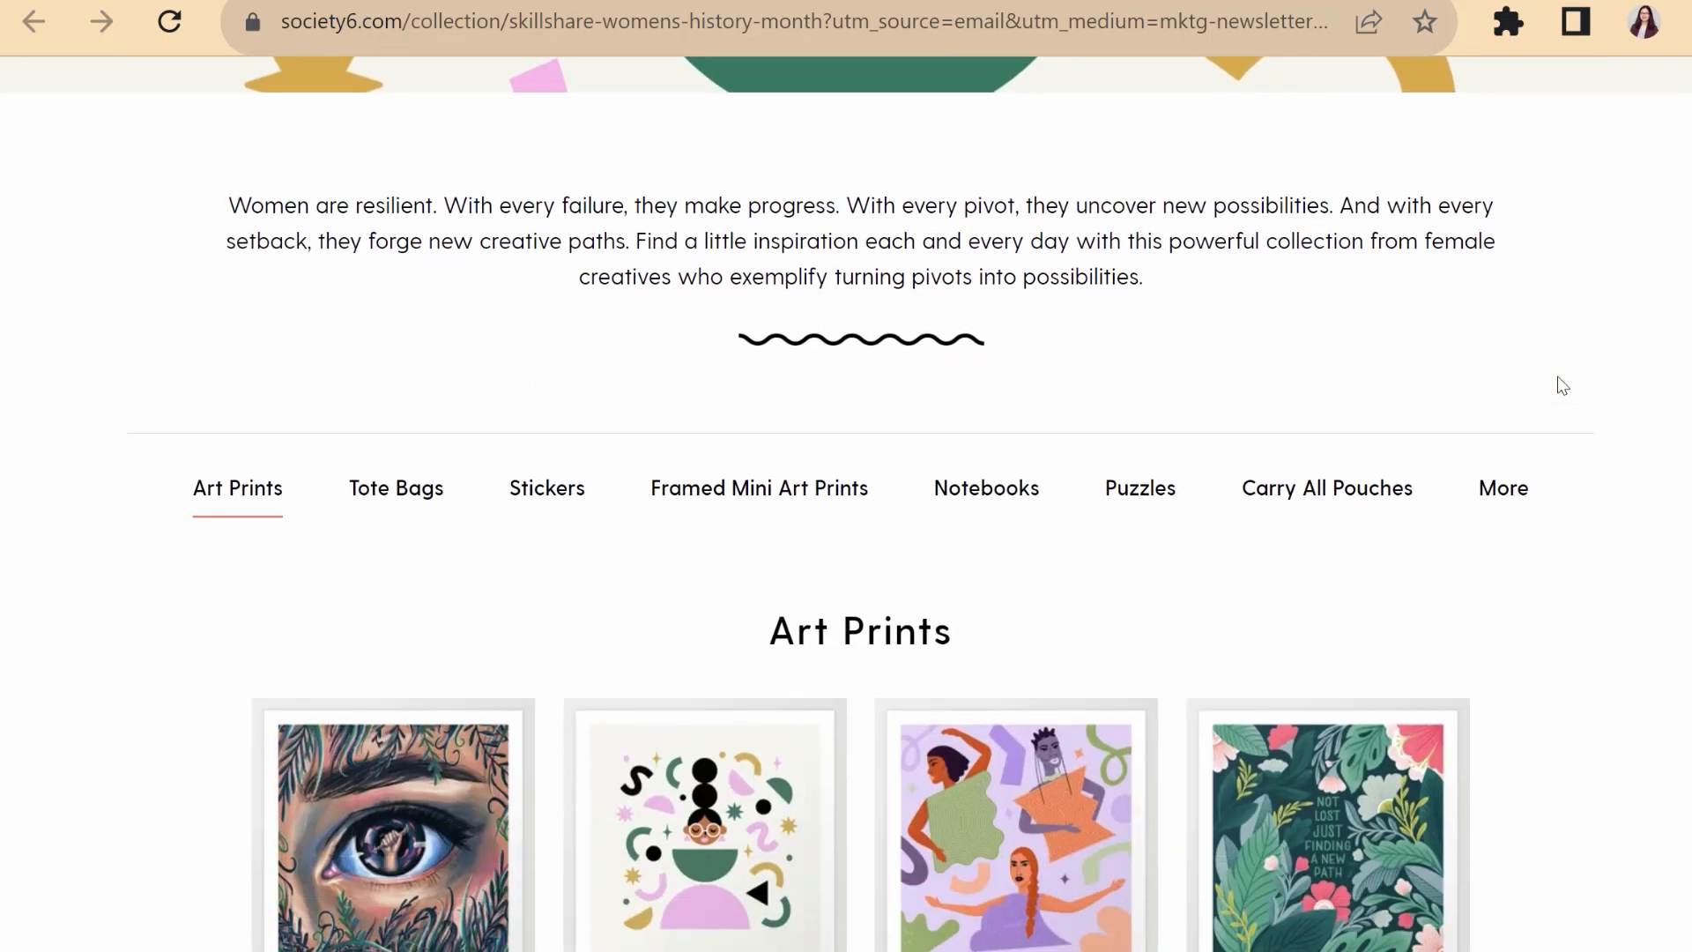
scroll(1563, 385, "down", 2)
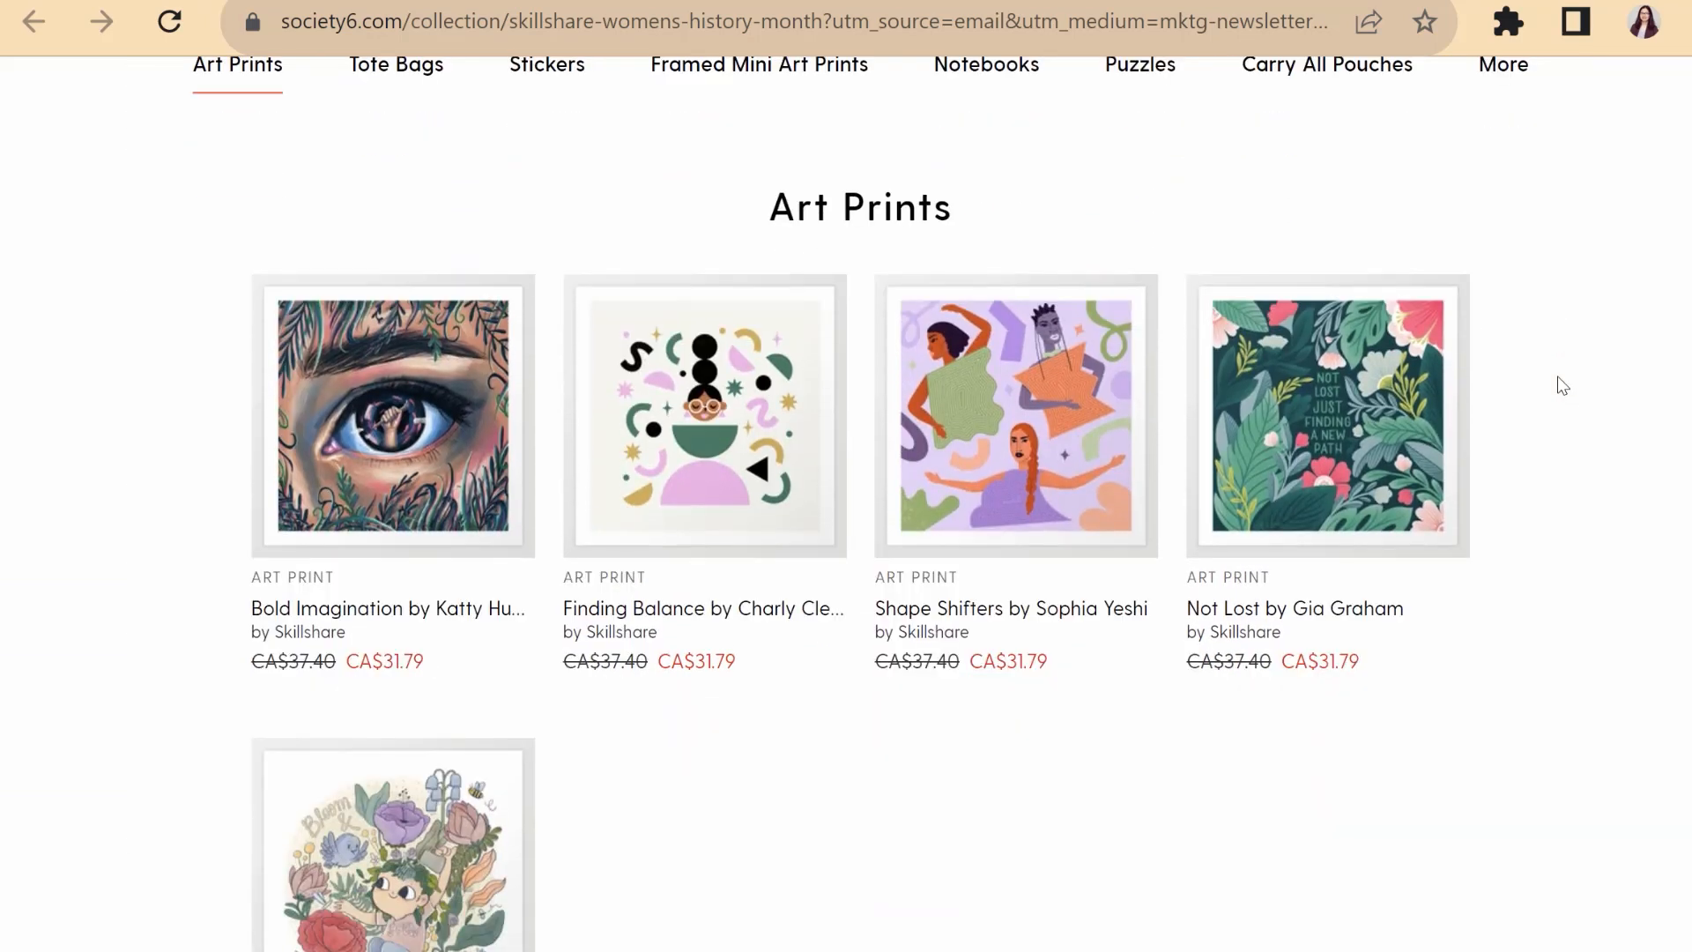
scroll(1562, 385, "down", 10)
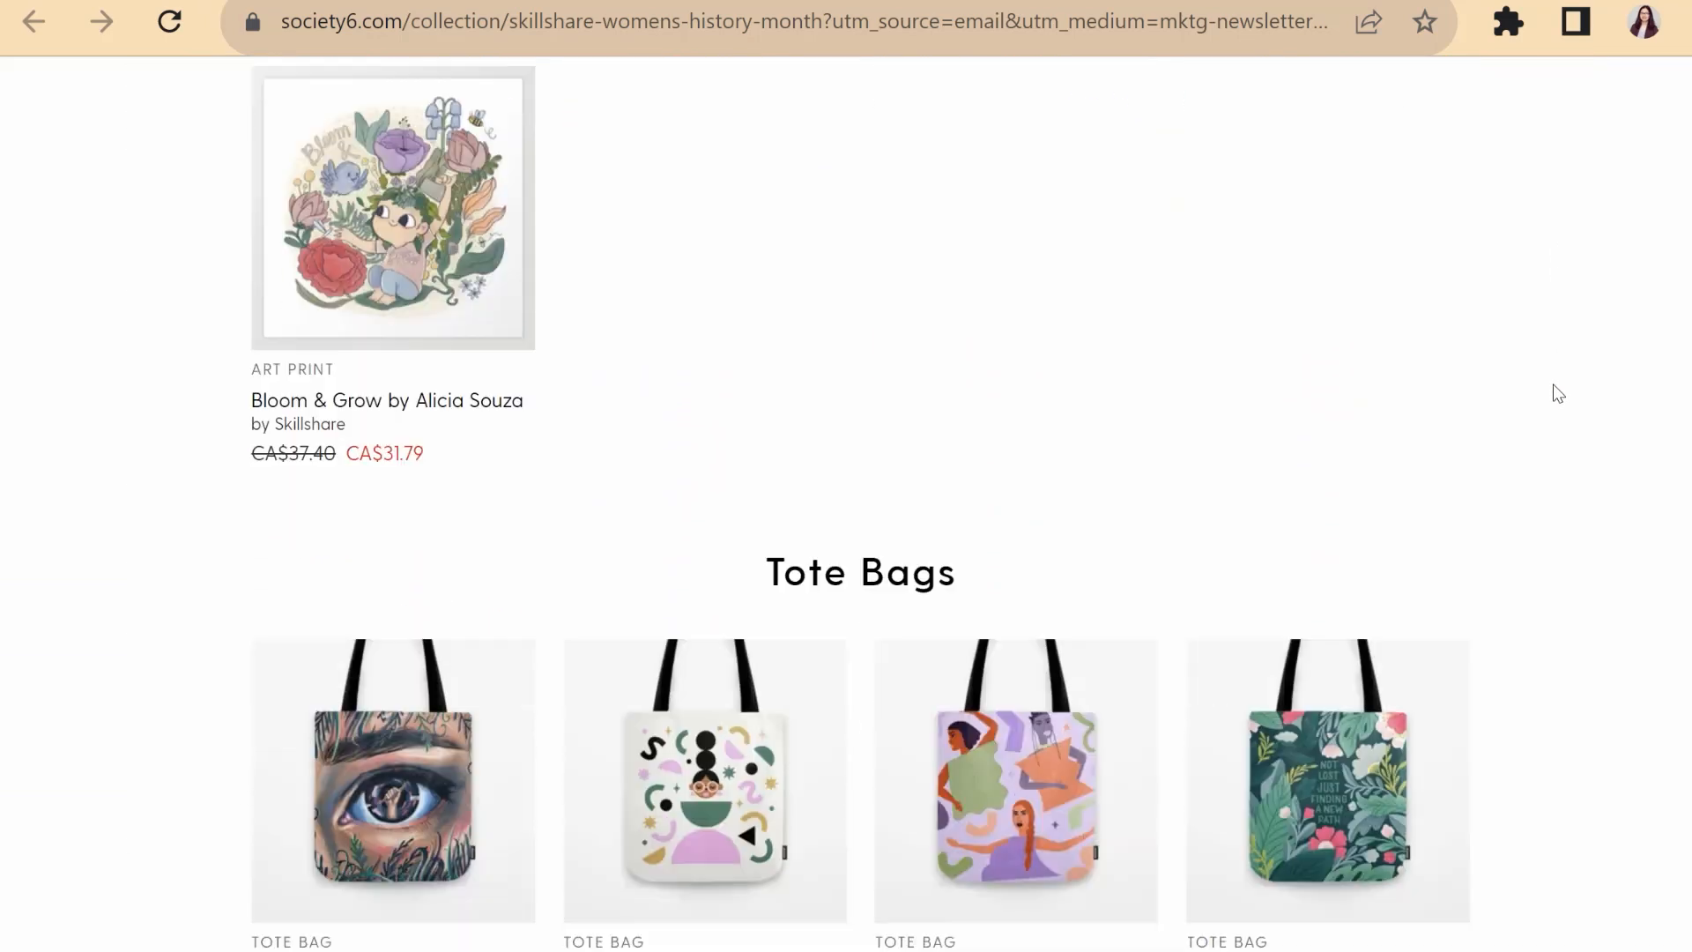
scroll(1555, 391, "down", 2)
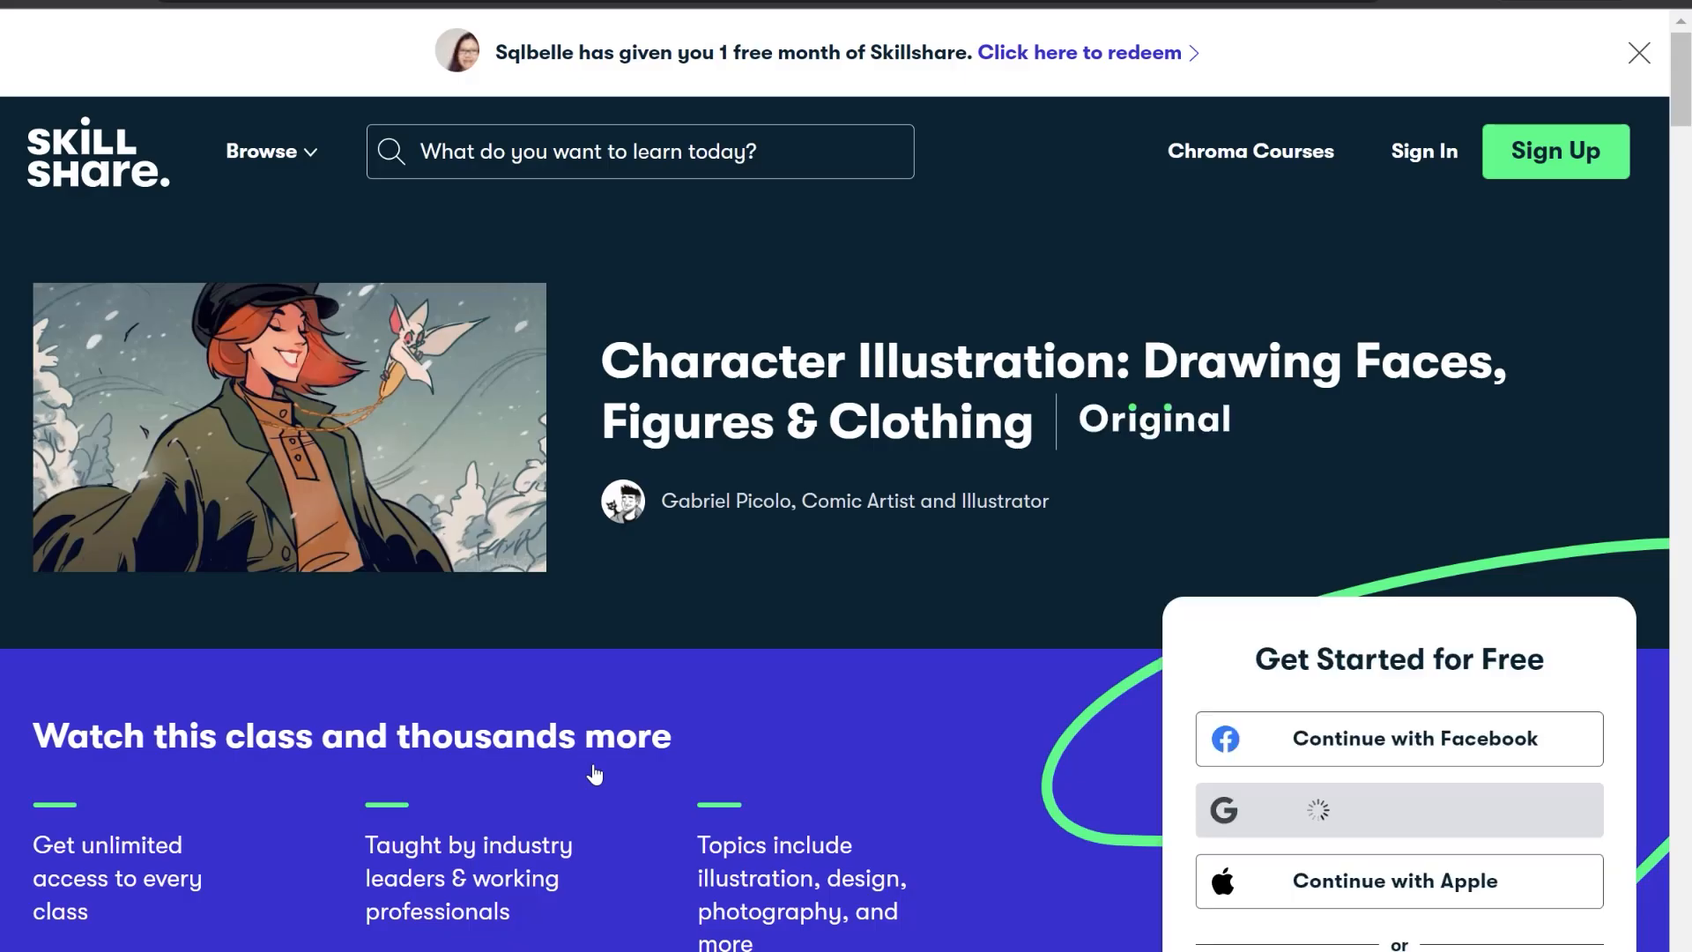
left_click(502, 539)
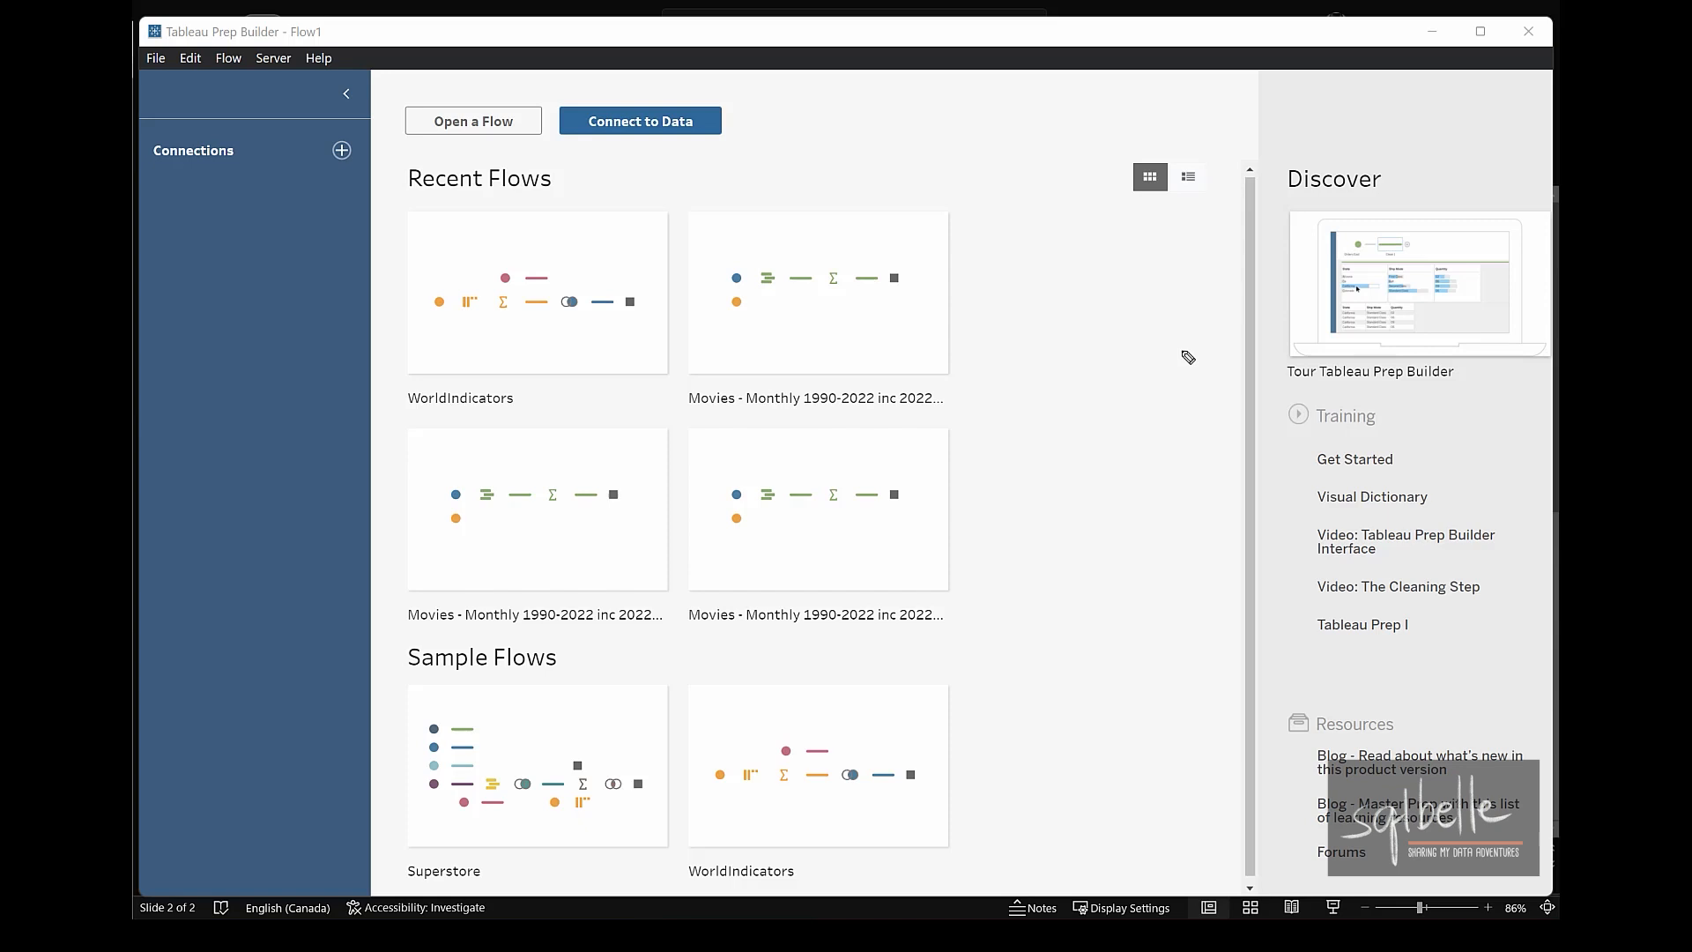
In Tableau Prep Builder, examine the Connections pane and Open a Flow option, and display the connector list through Connect to Data.
mouse_move(287, 117)
left_mouse_down()
mouse_move(236, 196)
mouse_move(308, 120)
left_mouse_up()
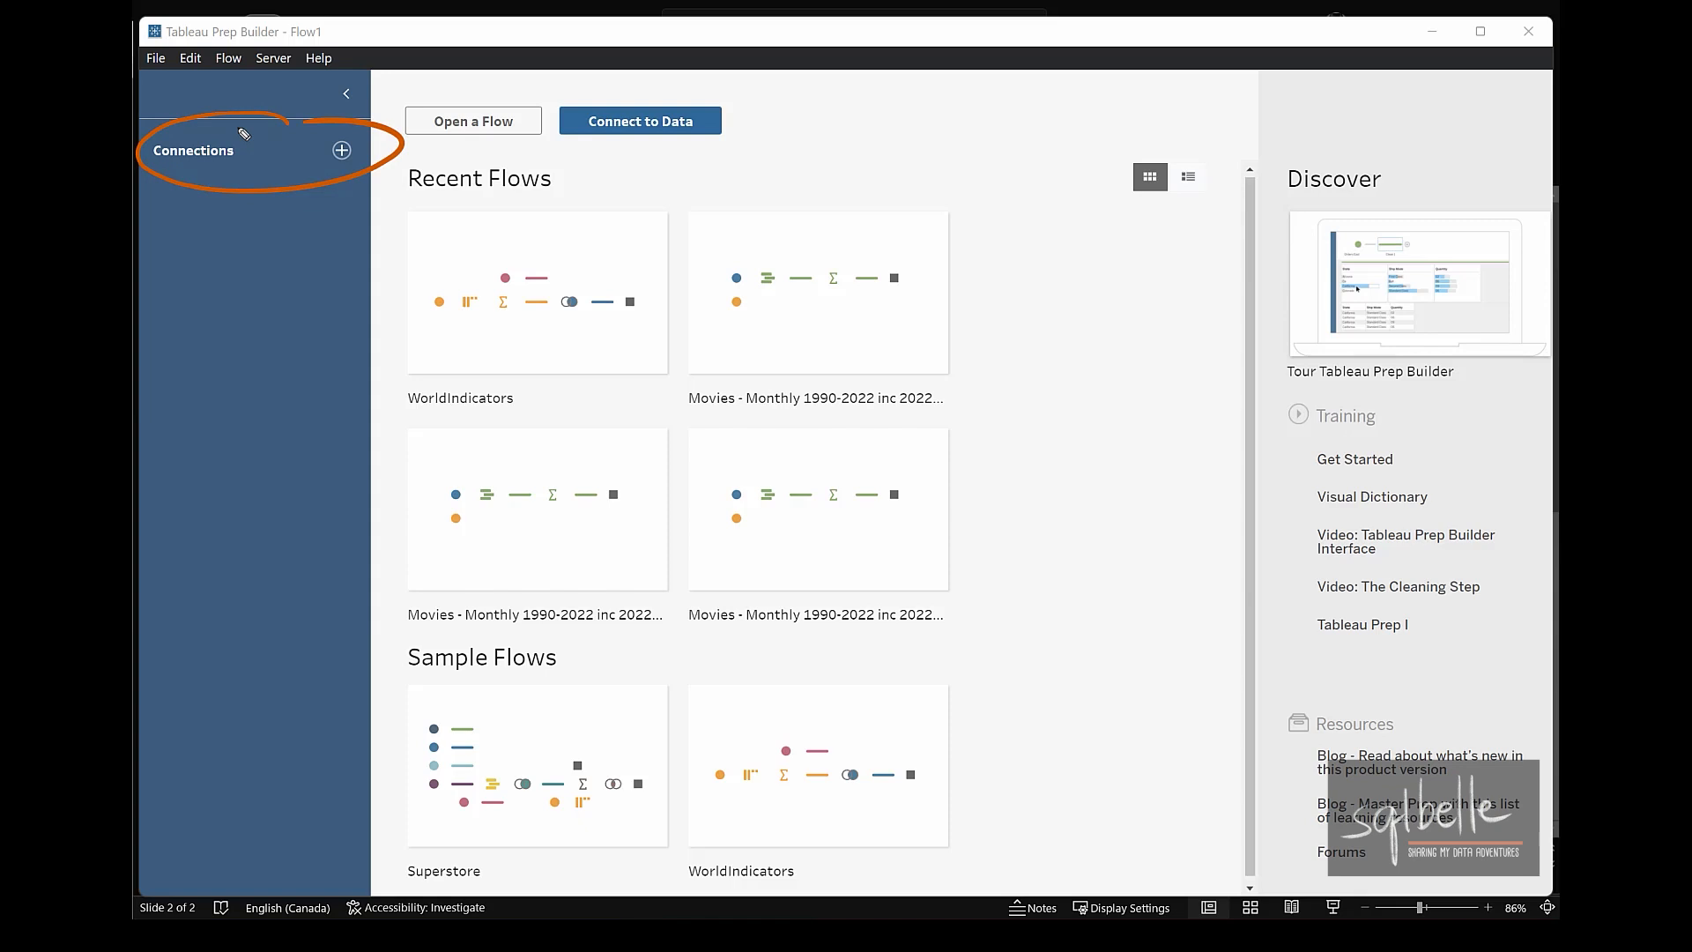
mouse_move(599, 53)
left_mouse_down()
mouse_move(510, 93)
mouse_move(534, 86)
left_mouse_up()
left_click_drag(828, 66, 705, 102)
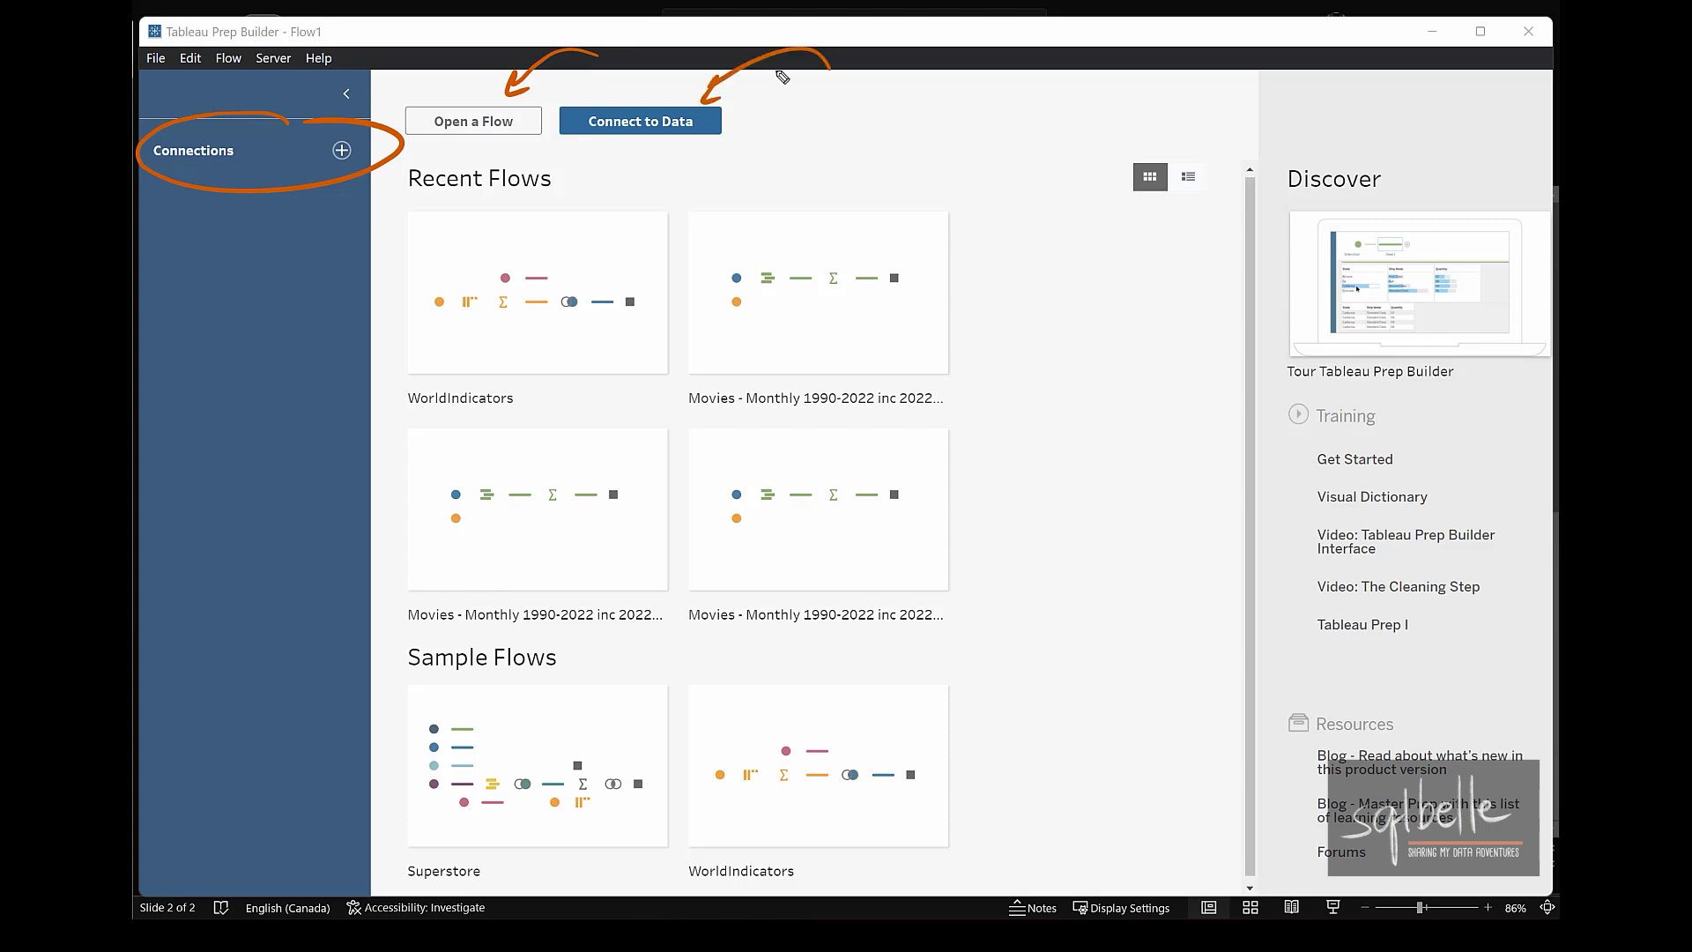
left_click(686, 122)
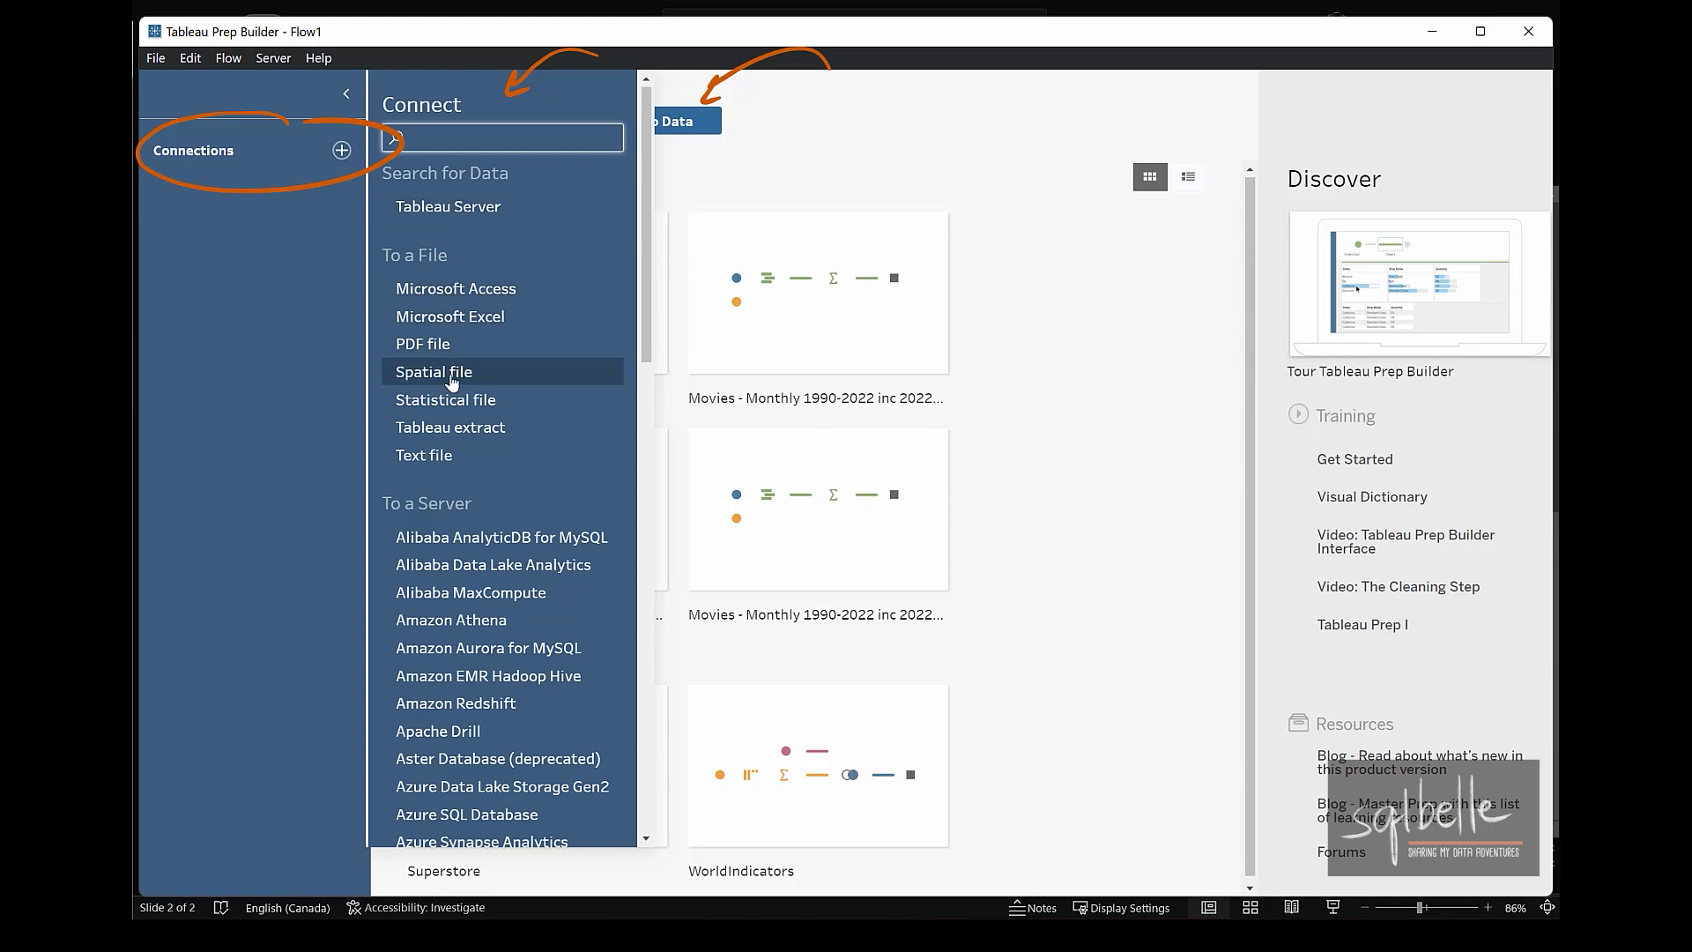
mouse_move(649, 342)
left_mouse_down()
mouse_move(680, 789)
mouse_move(712, 319)
left_mouse_up()
key("ctrl+shift+3")
Examine the Recent Flows, the Discover area and the two Sample Flows on the start page.
mouse_move(614, 187)
left_mouse_down()
mouse_move(517, 574)
mouse_move(623, 216)
left_mouse_up()
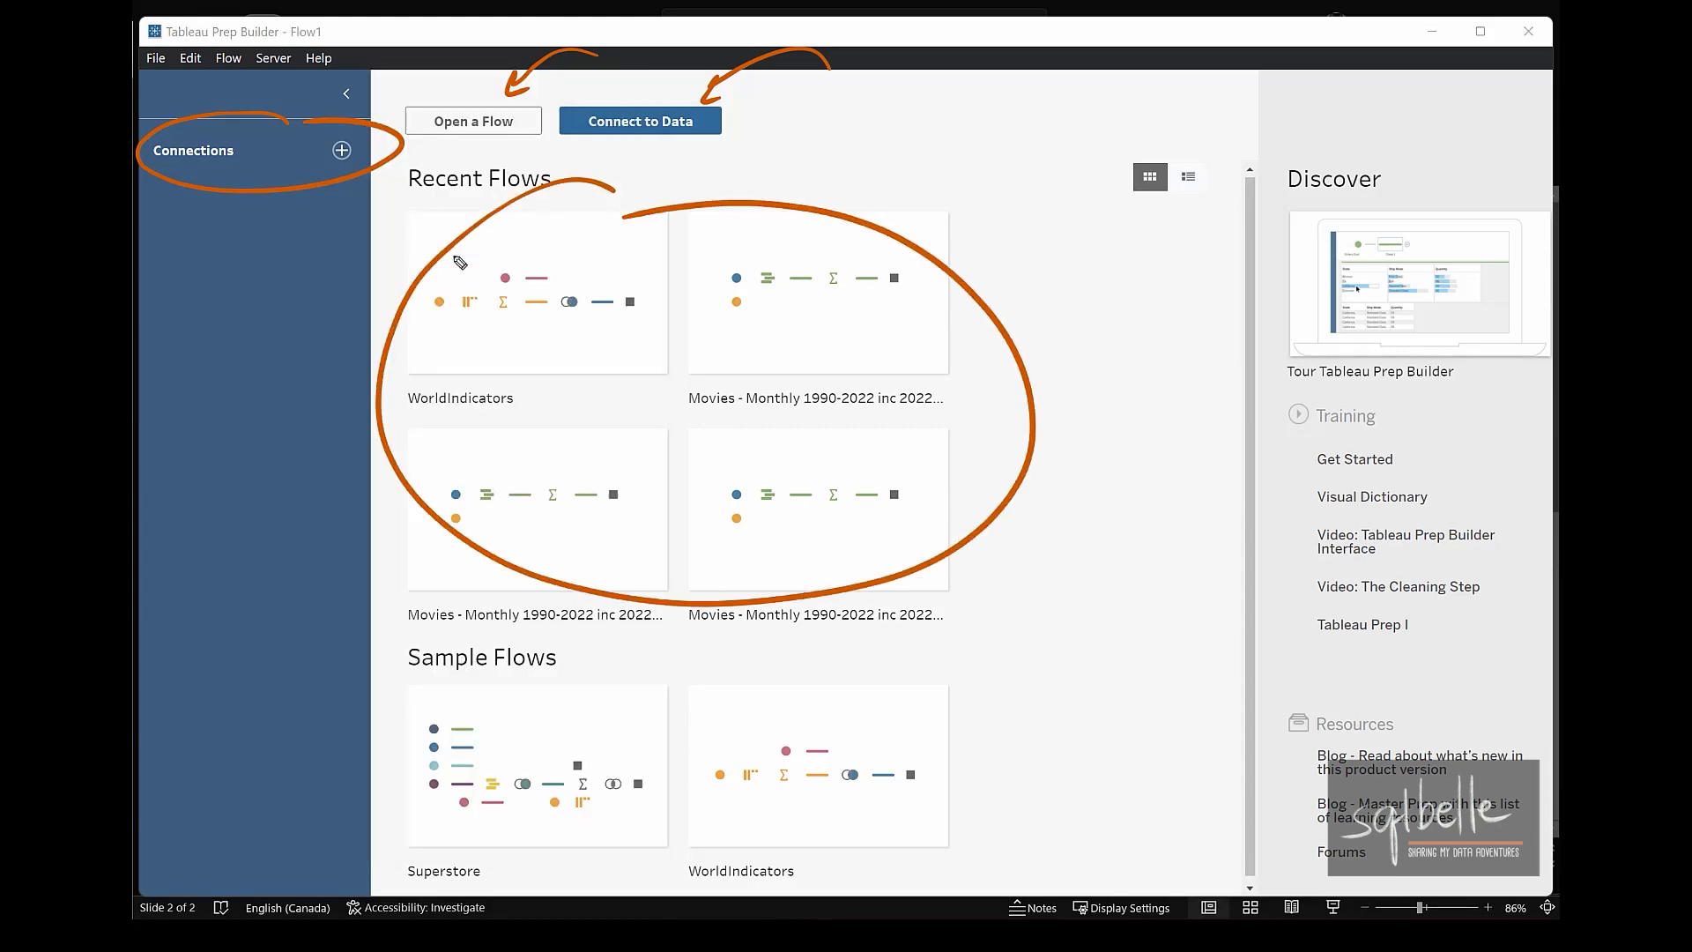
mouse_move(1288, 138)
left_mouse_down()
mouse_move(1372, 843)
mouse_move(1510, 844)
mouse_move(1496, 488)
mouse_move(1529, 871)
left_mouse_up()
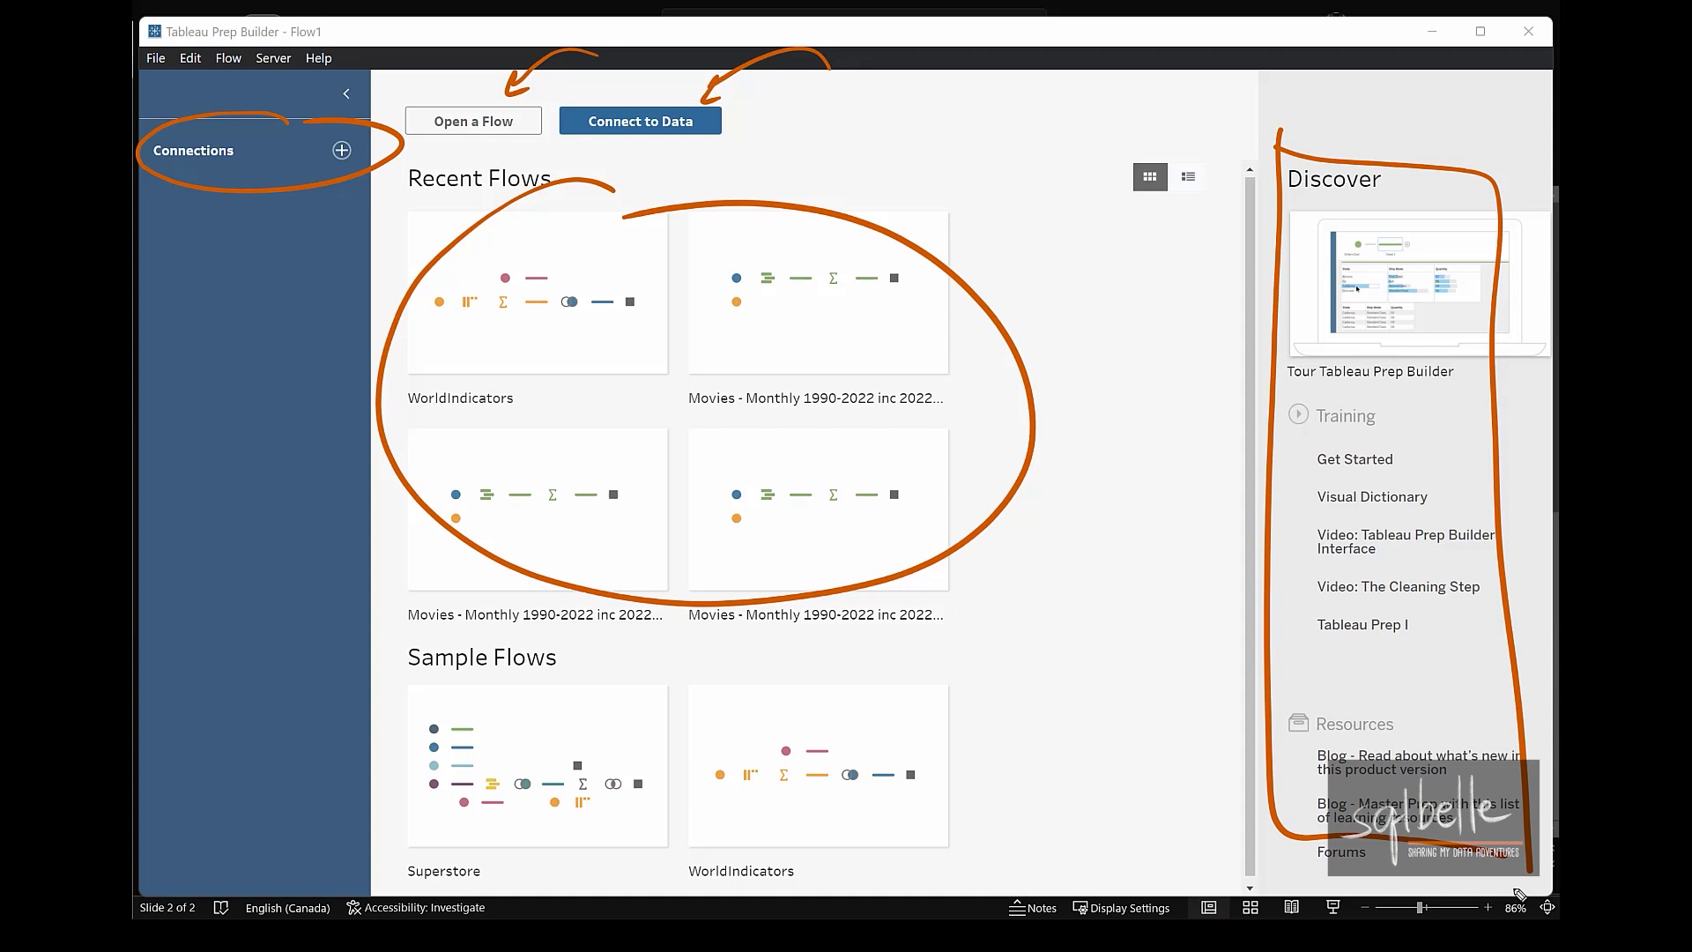
left_click_drag(500, 873, 542, 850)
left_click_drag(828, 873, 881, 851)
key("Escape")
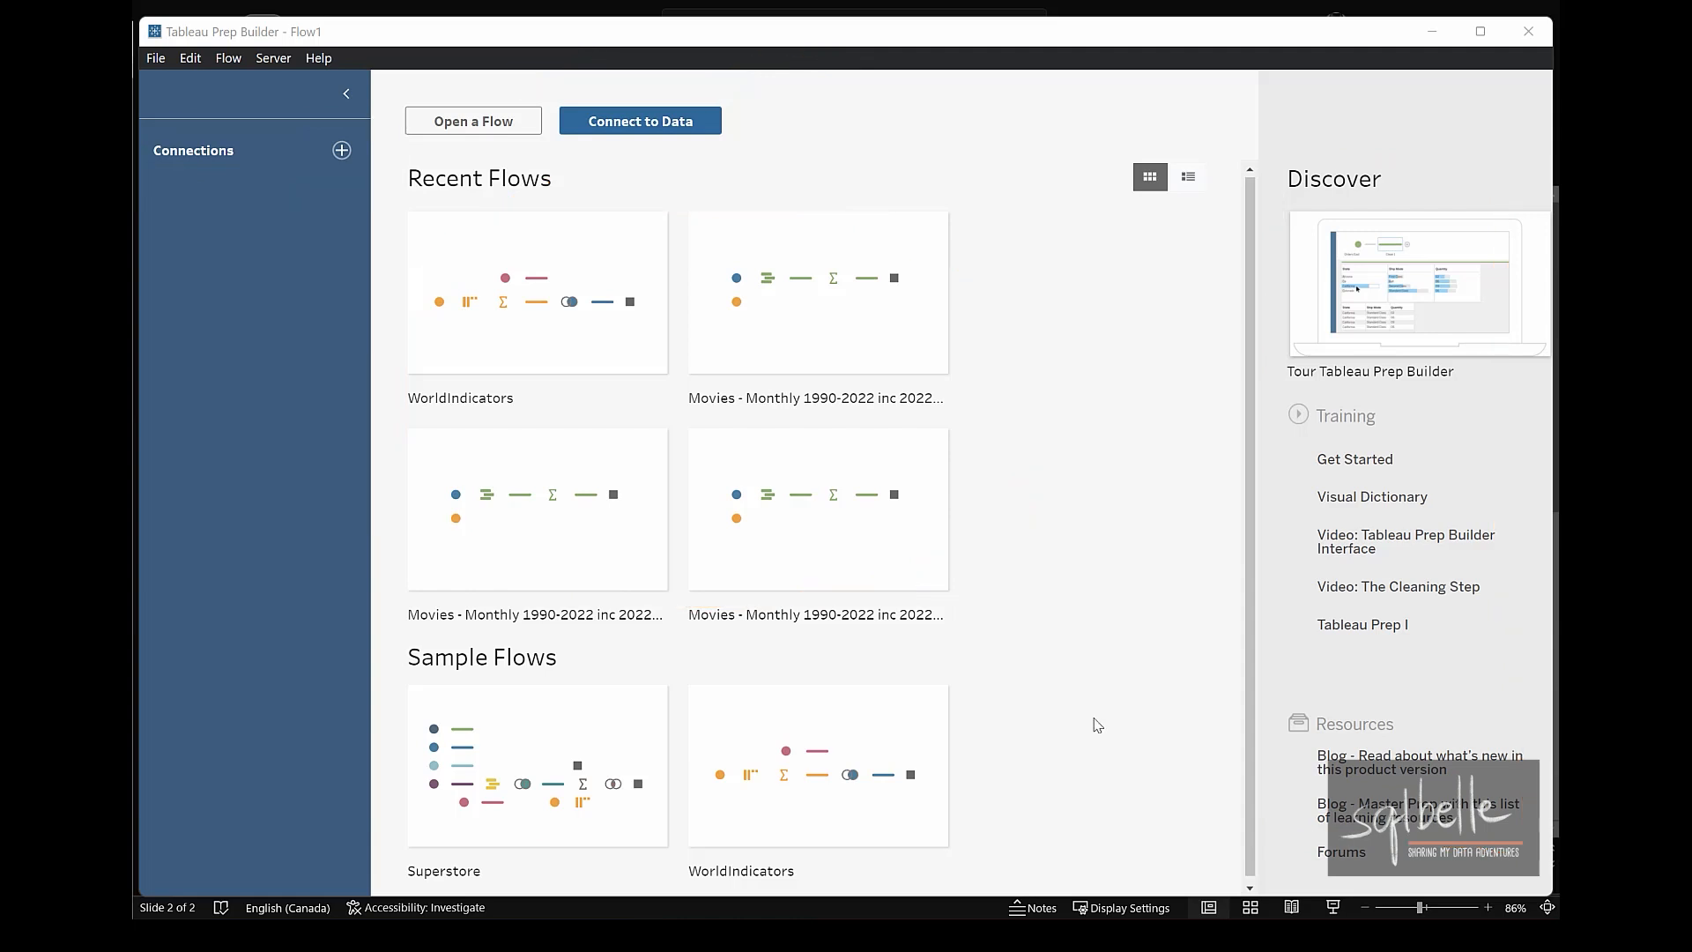
Preview the inputs and outputs of the Superstore sample flow and open that flow.
mouse_move(589, 748)
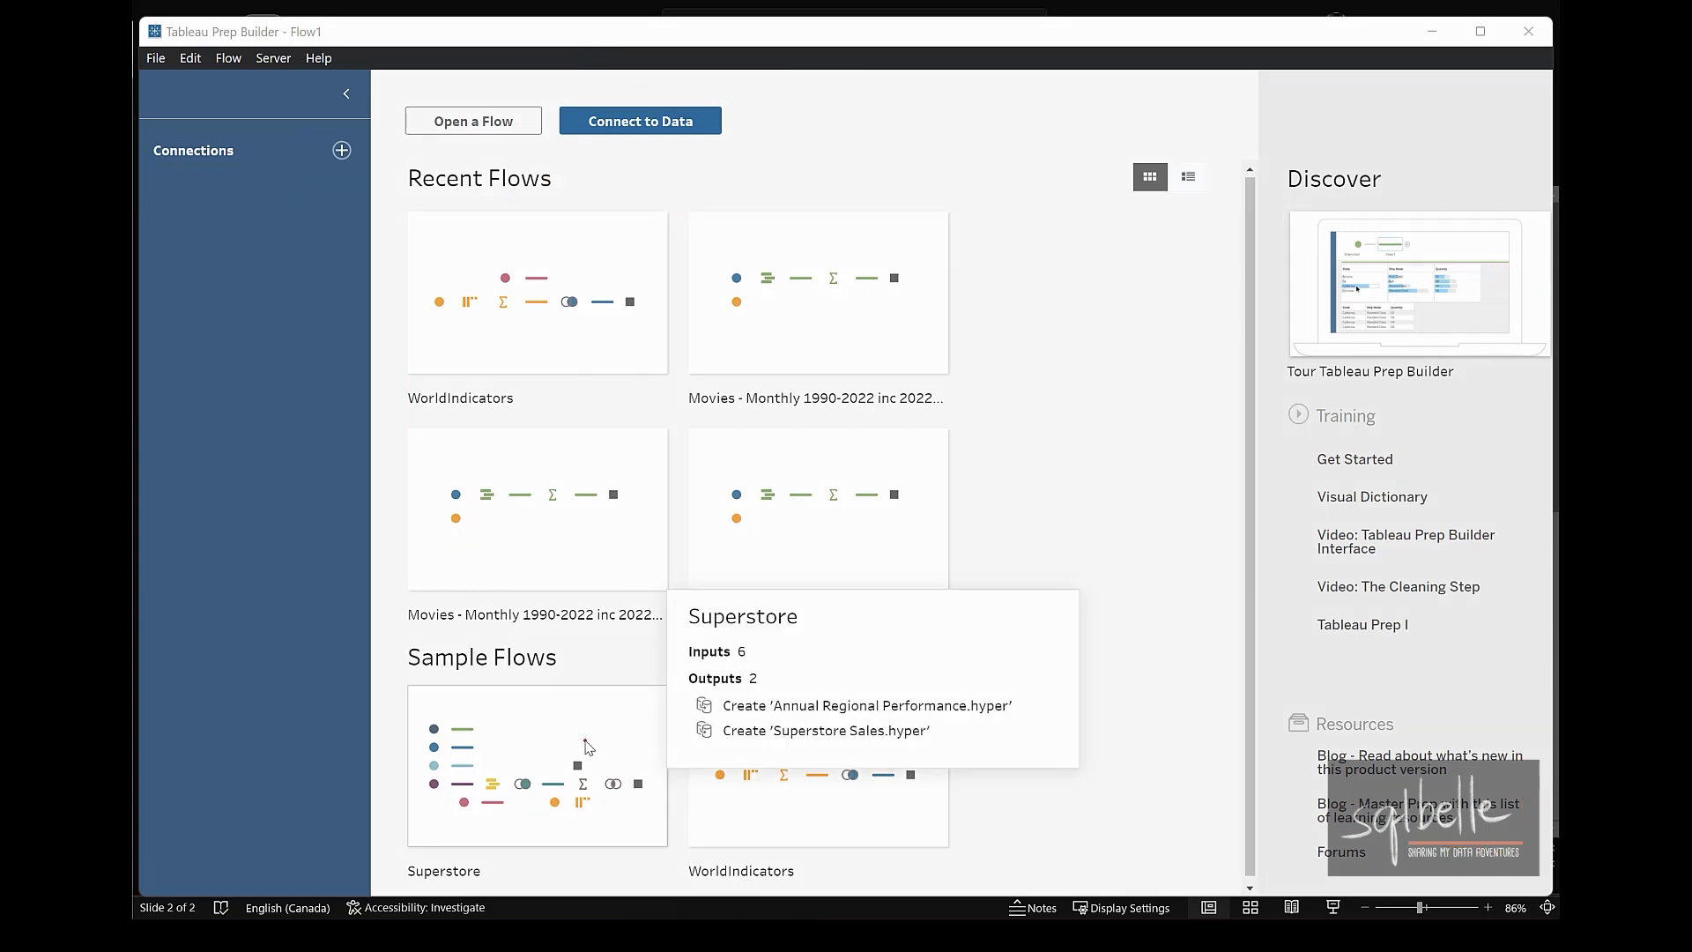
mouse_move(755, 650)
left_mouse_down()
mouse_move(799, 629)
mouse_move(830, 646)
left_mouse_up()
mouse_move(759, 688)
left_mouse_down()
mouse_move(871, 802)
mouse_move(868, 668)
mouse_move(723, 692)
left_mouse_up()
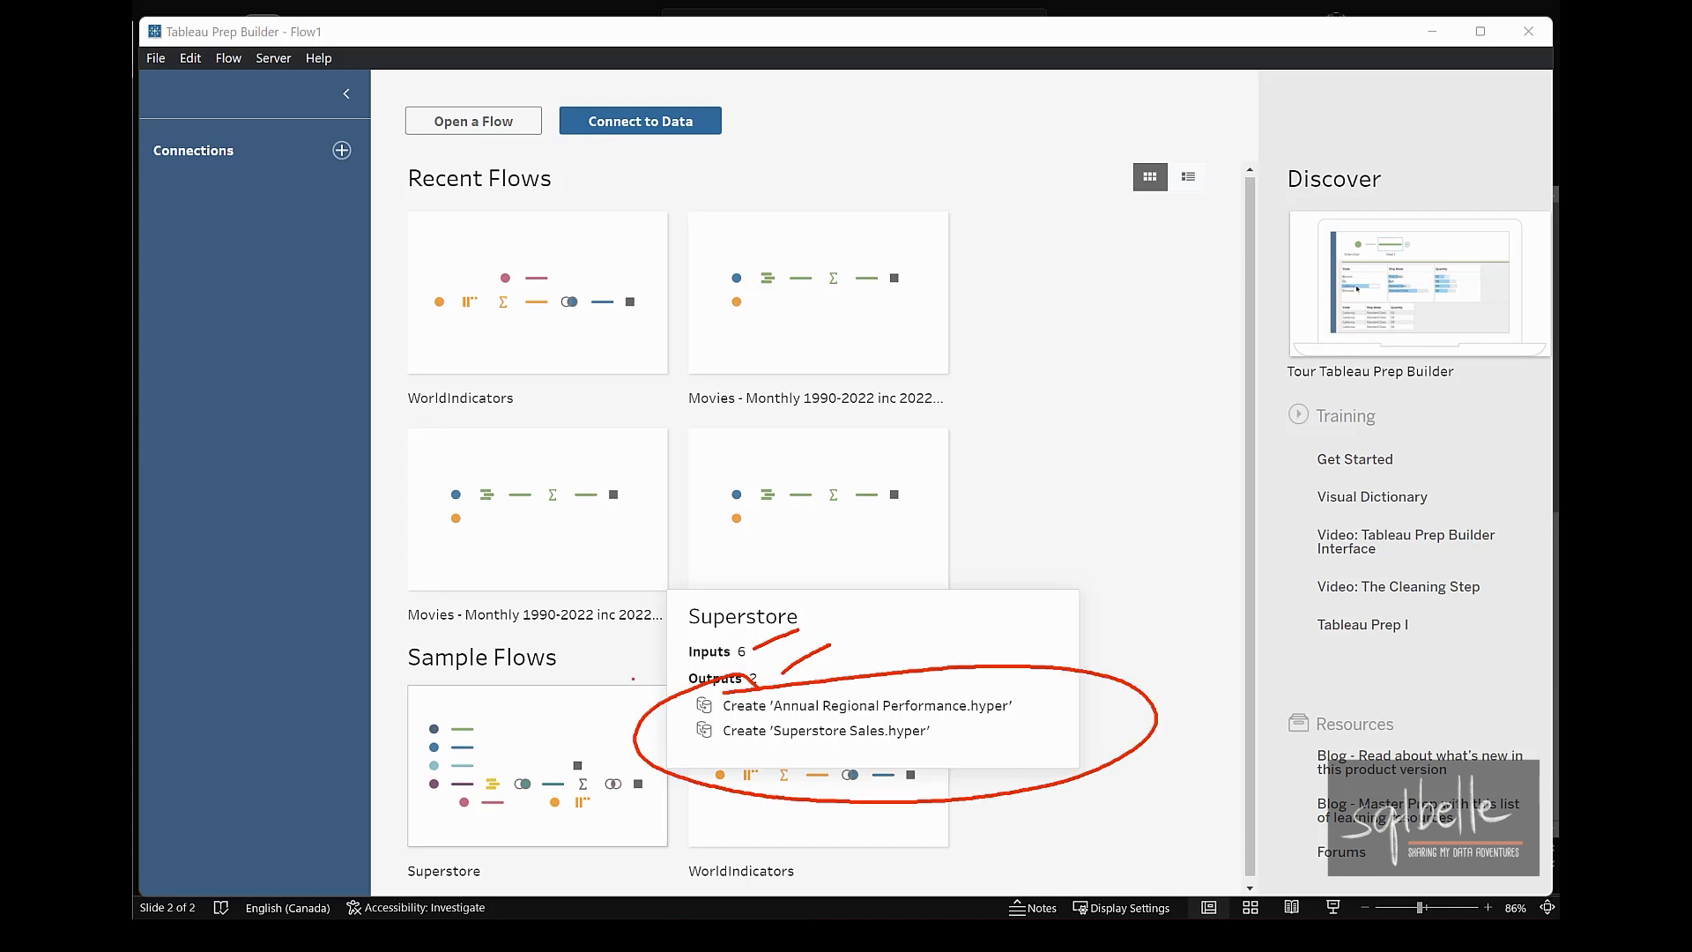
key("Escape")
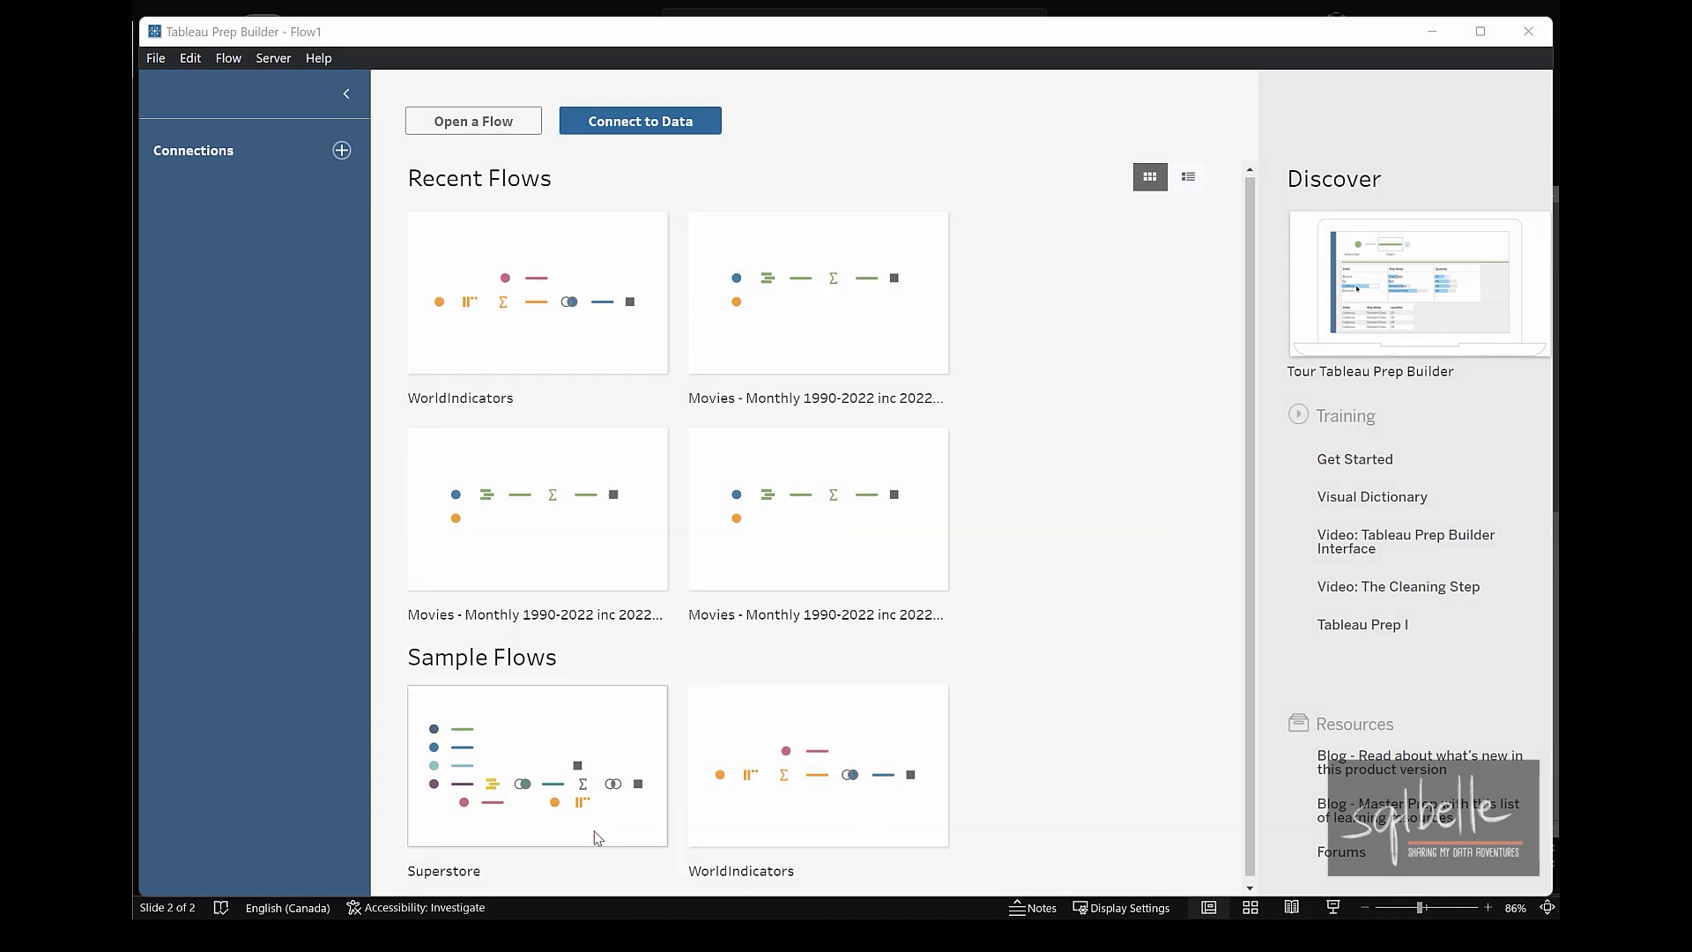
left_click(550, 801)
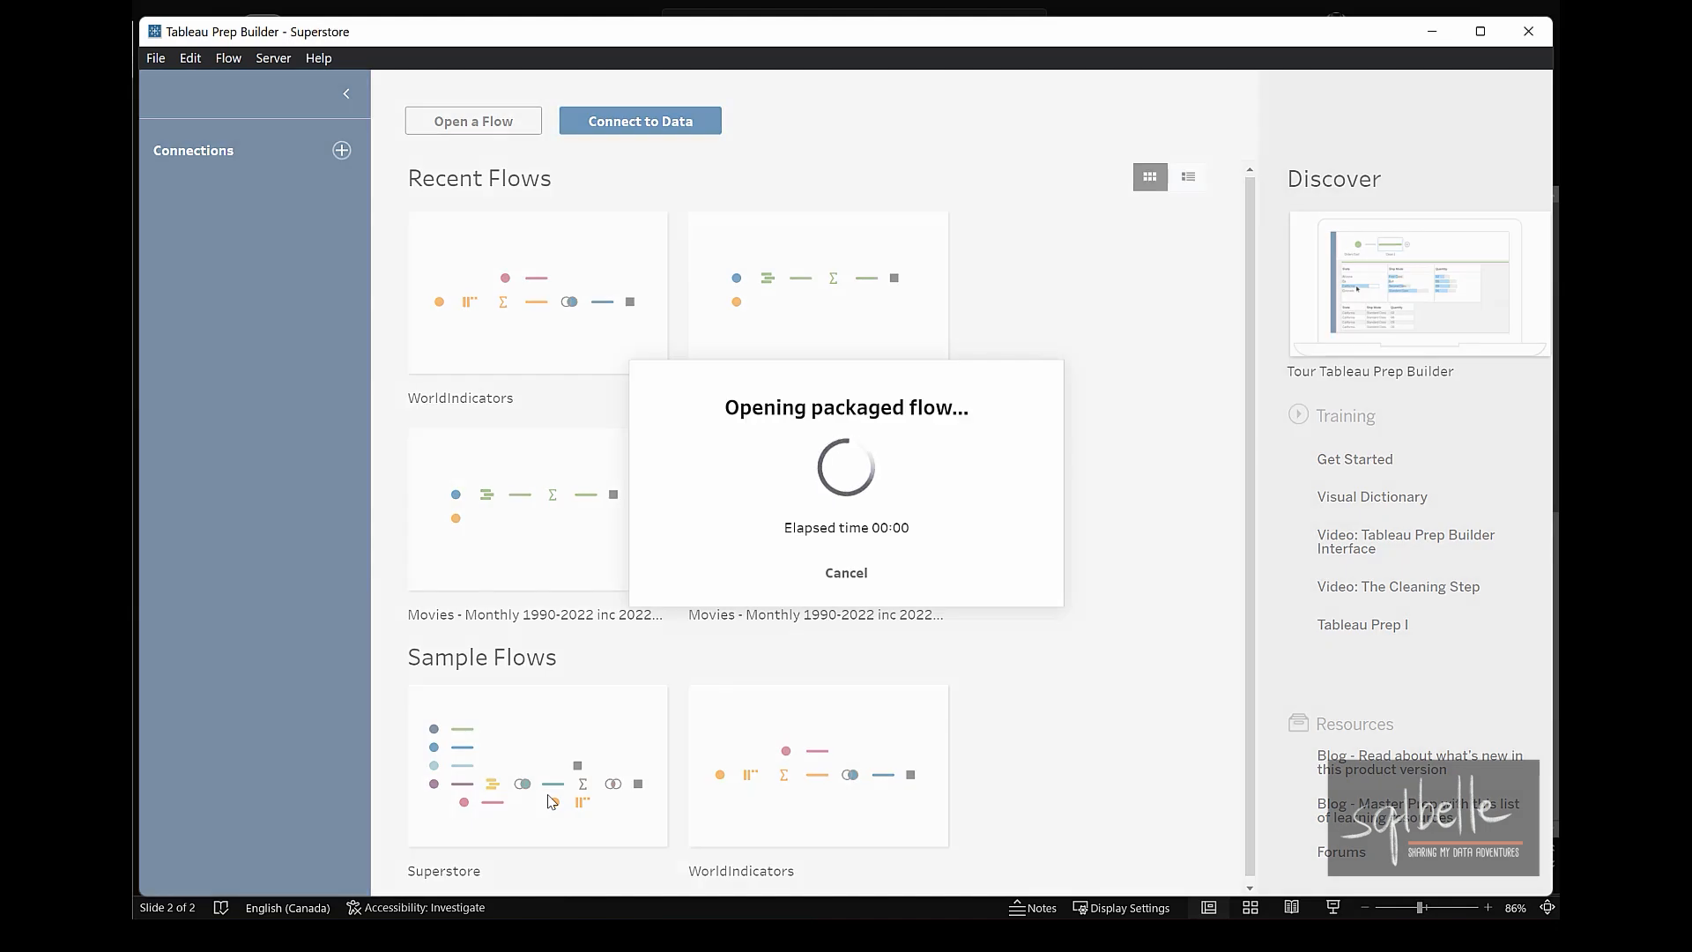
Examine the Superstore flow's connected files and its flow pane, including the orders_south input and the Remove Nulls step.
key("ctrl+2")
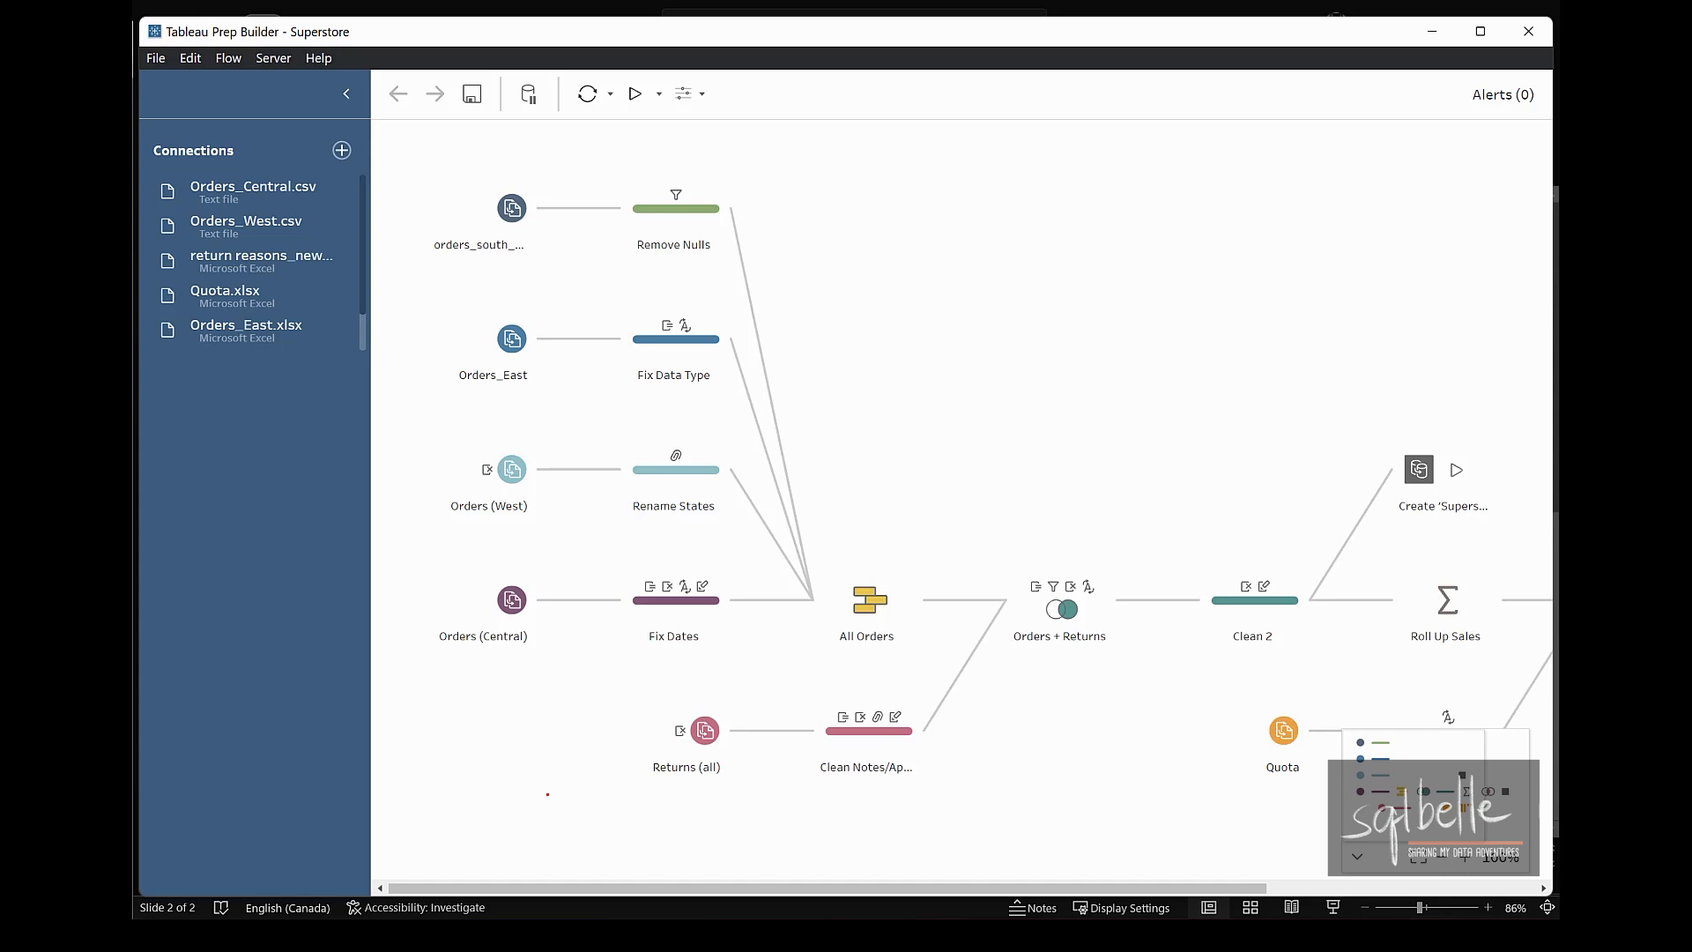
left_click_drag(315, 141, 166, 148)
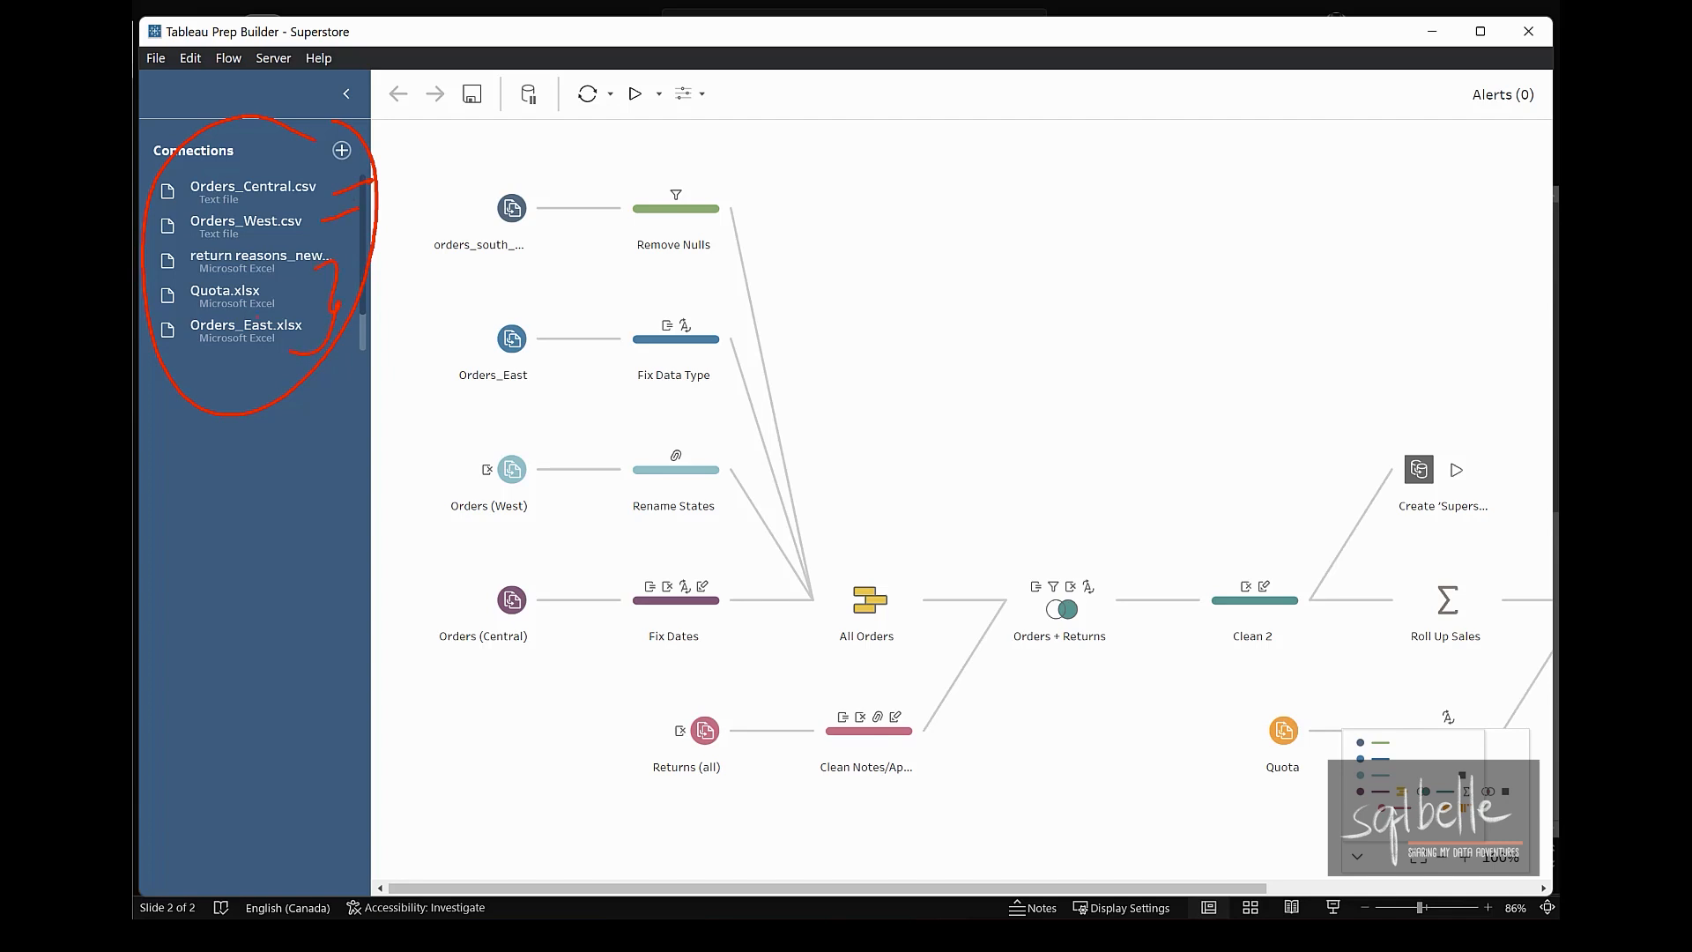
mouse_move(424, 142)
left_mouse_down()
mouse_move(1181, 780)
mouse_move(1469, 318)
mouse_move(780, 127)
mouse_move(410, 159)
left_mouse_up()
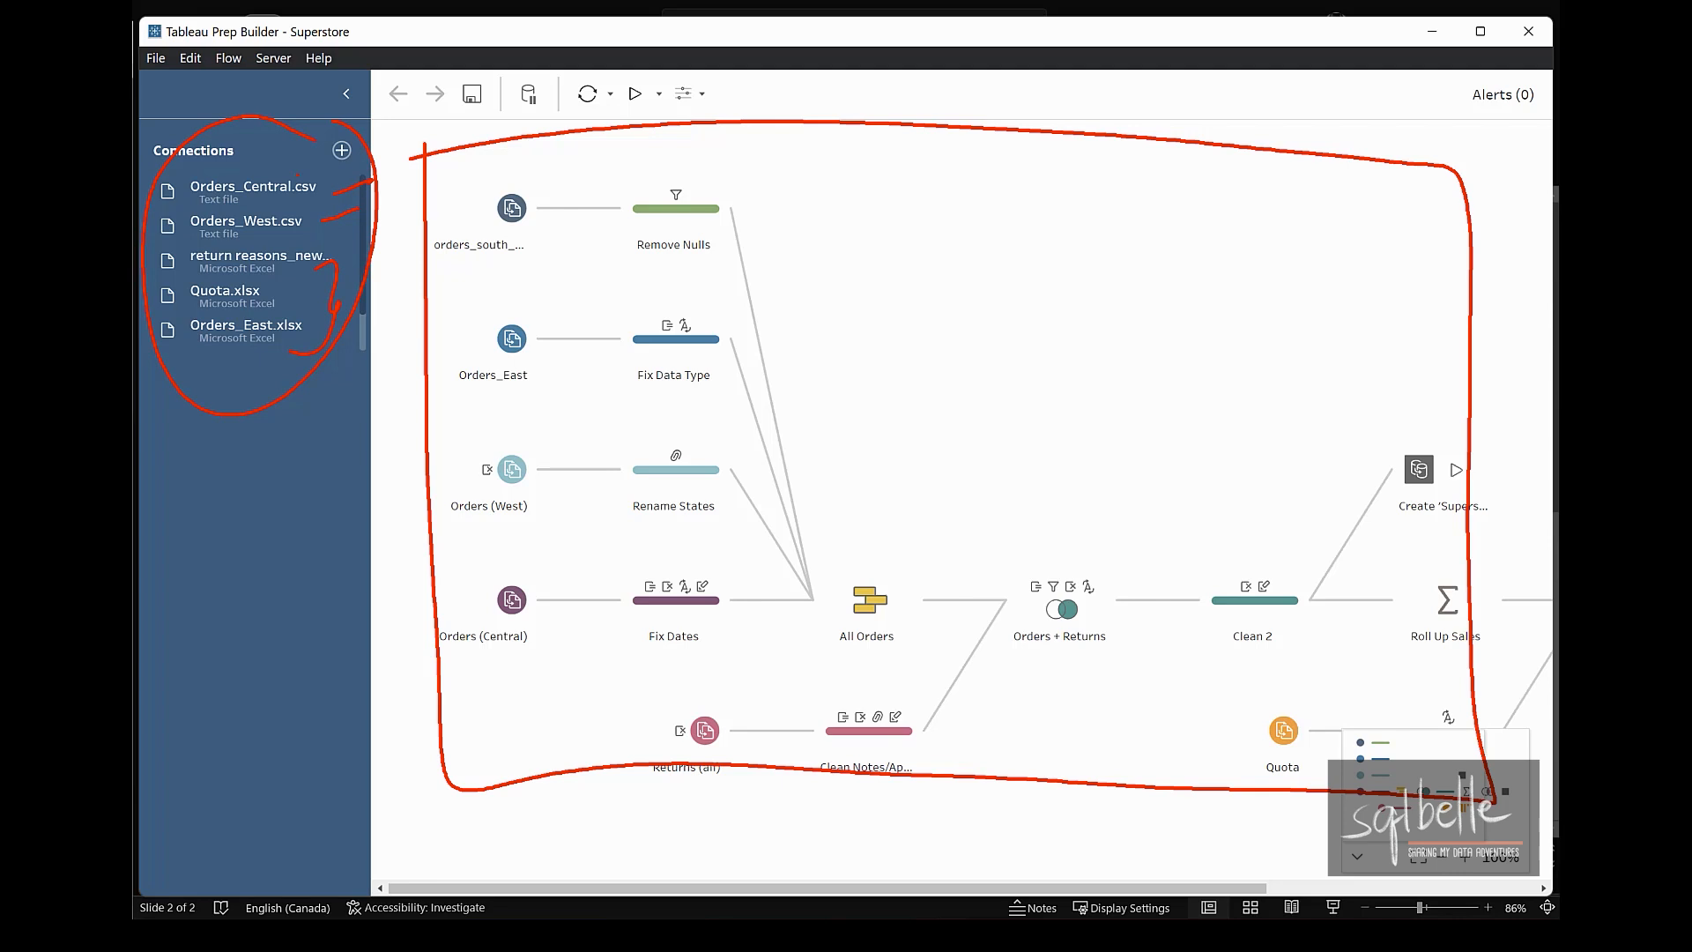
mouse_move(588, 147)
left_mouse_down()
mouse_move(522, 191)
mouse_move(564, 186)
left_mouse_up()
left_click_drag(870, 167, 749, 211)
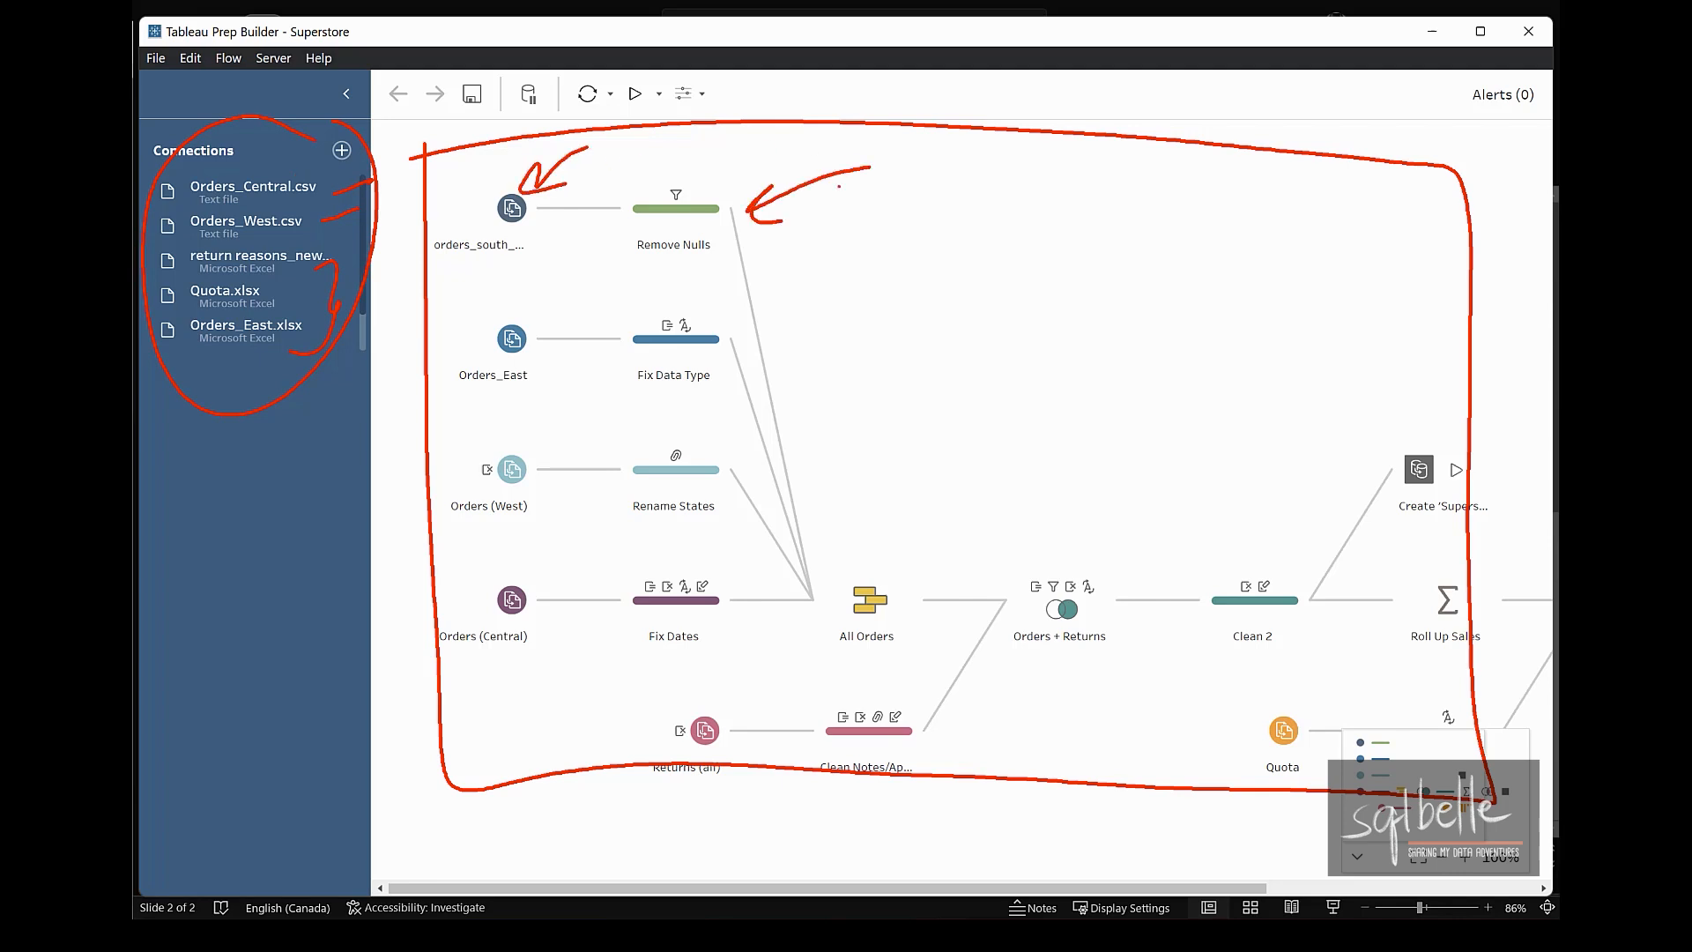
key("e")
Select the orders_south input step in the flow and examine its Input settings and field list.
mouse_move(648, 161)
left_mouse_down()
mouse_move(551, 195)
mouse_move(571, 155)
left_mouse_up()
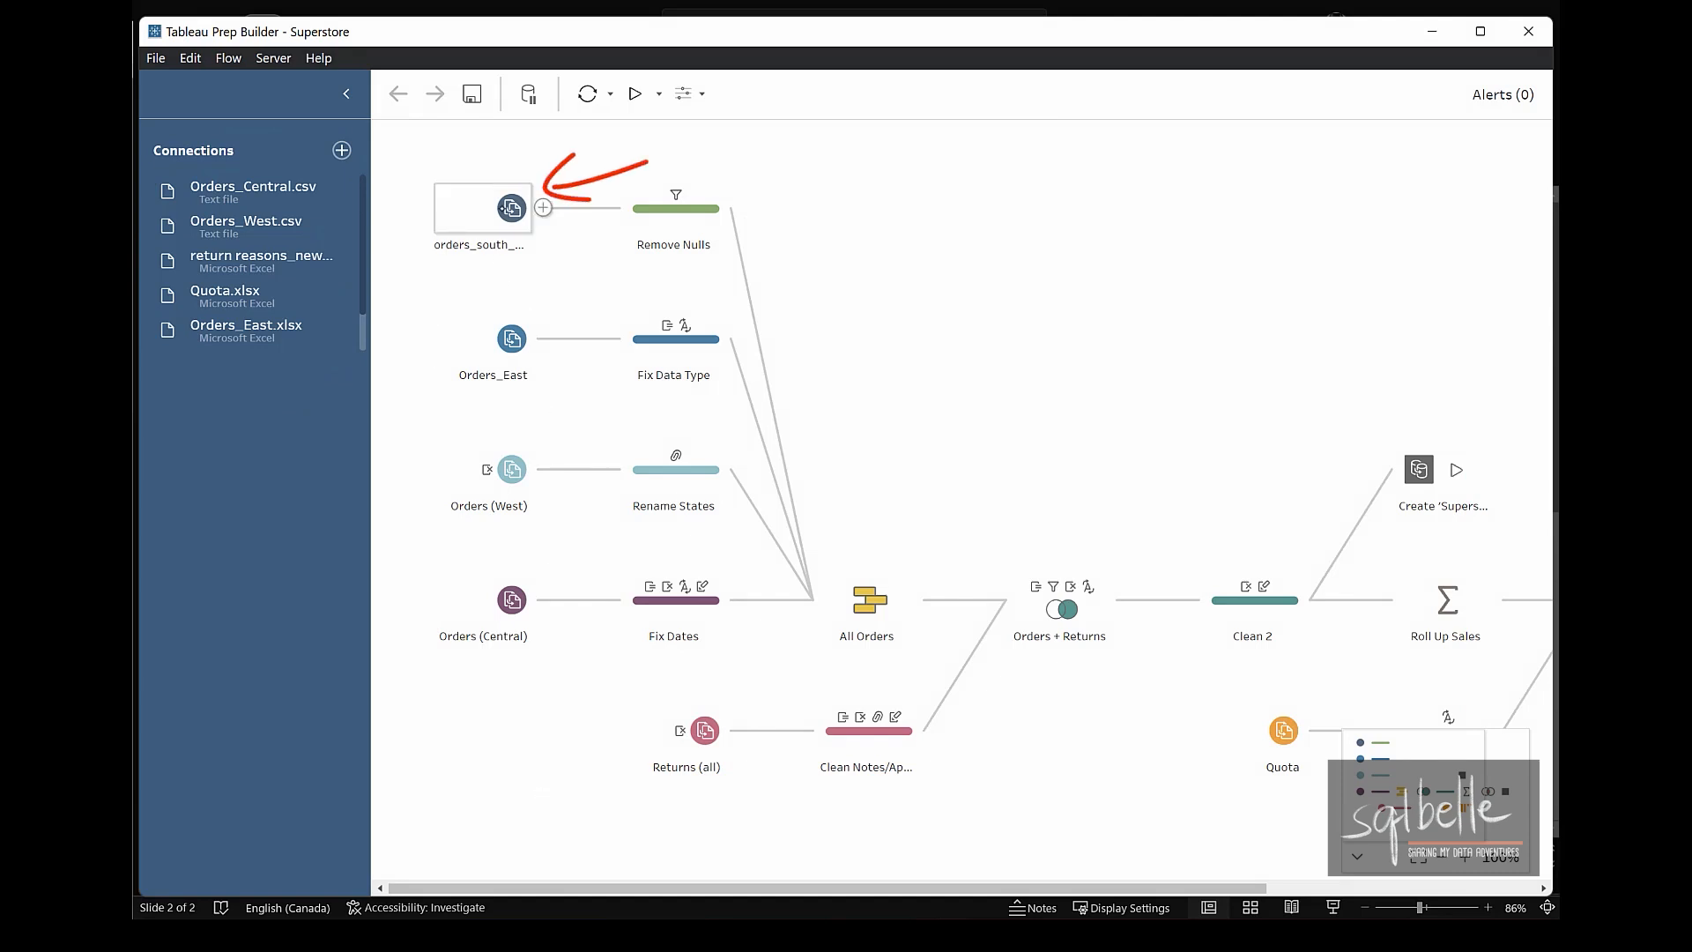
left_click(504, 209)
key("e")
mouse_move(663, 283)
left_mouse_down()
mouse_move(310, 593)
mouse_move(1522, 577)
mouse_move(385, 433)
left_mouse_up()
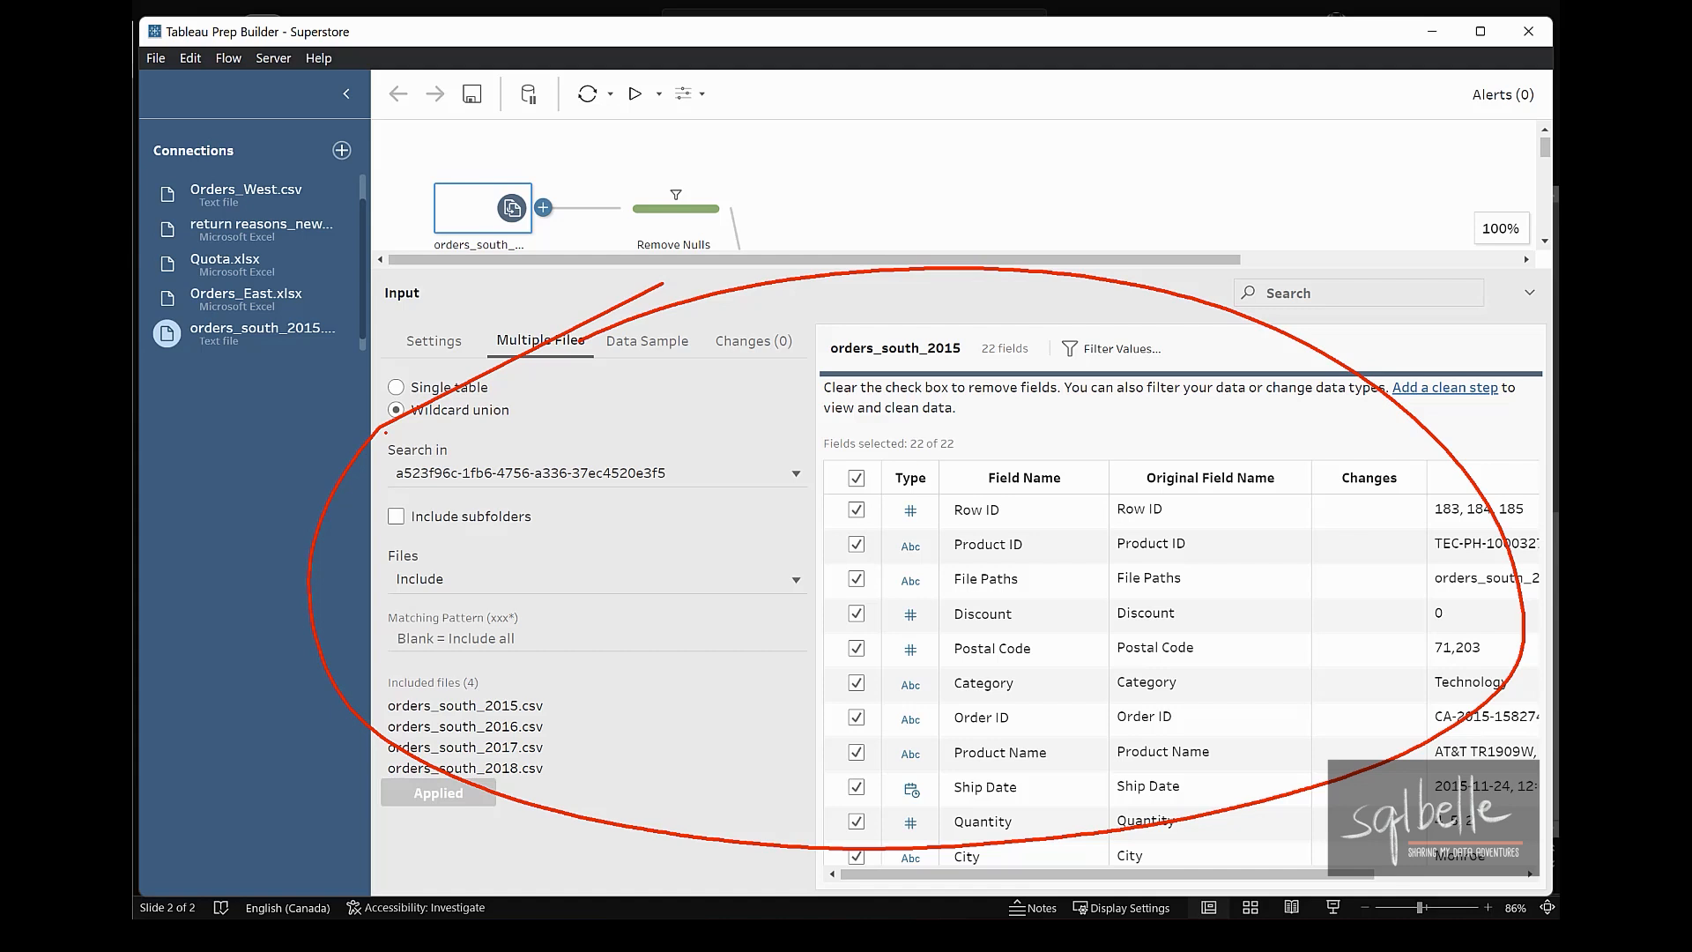
Select the Remove Nulls step in the flow and examine its Changes list, profile cards and data grid.
left_click_drag(648, 161, 552, 188)
mouse_move(590, 200)
left_mouse_down()
mouse_move(544, 186)
mouse_move(574, 155)
left_mouse_up()
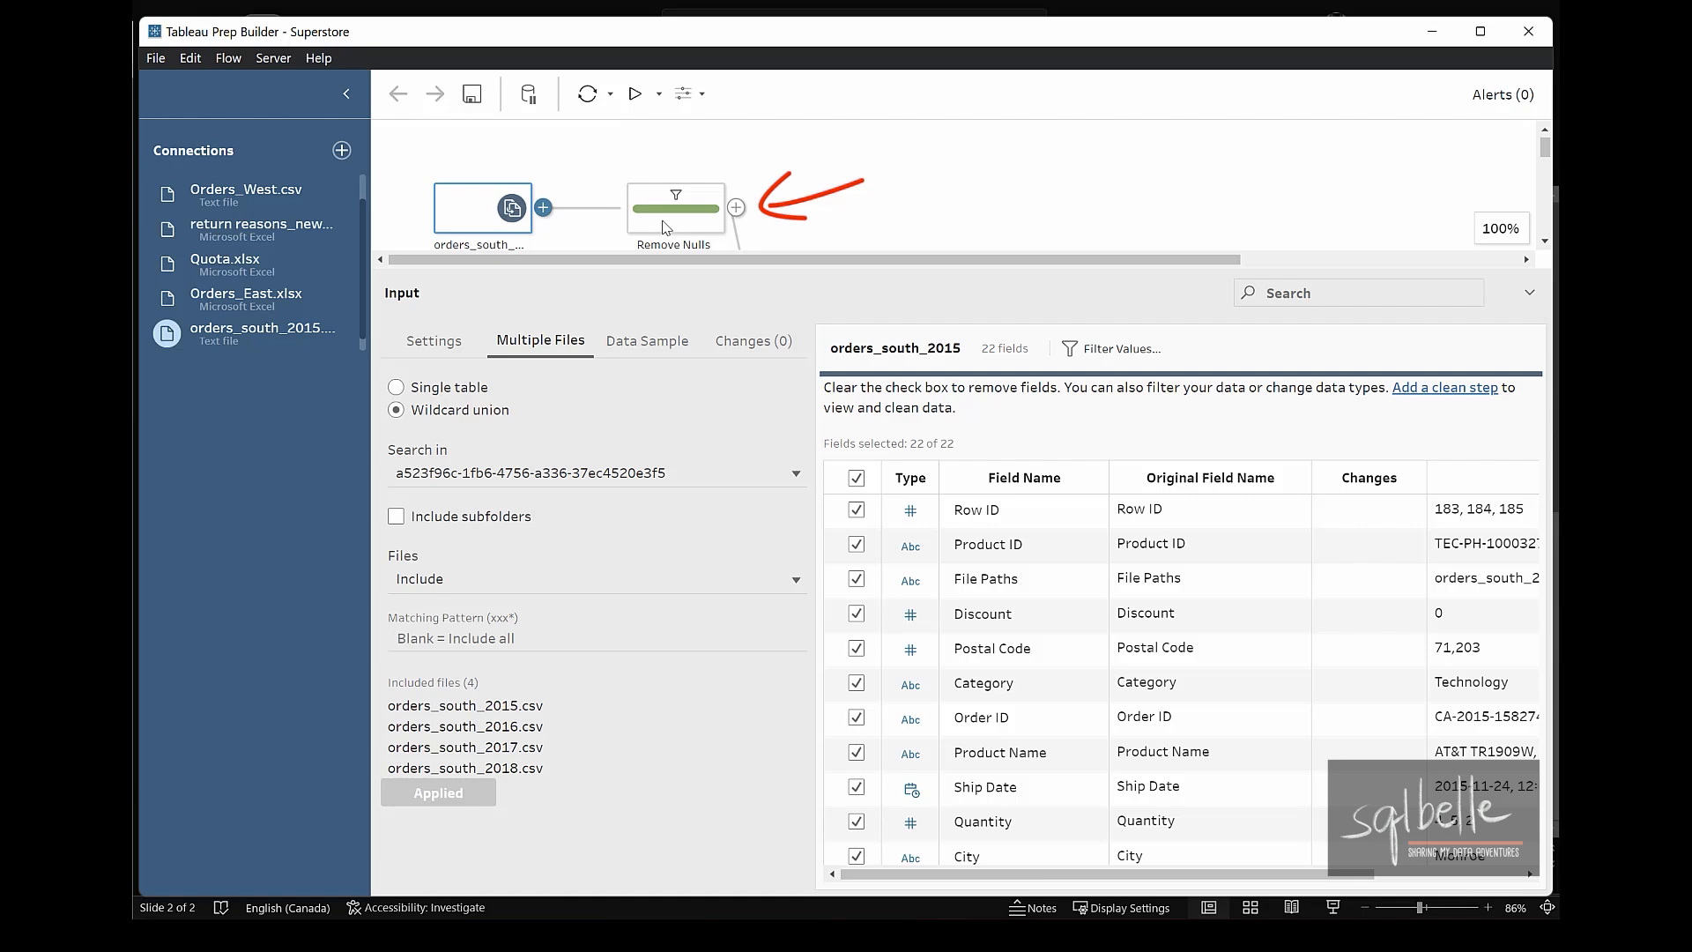
left_click(666, 227)
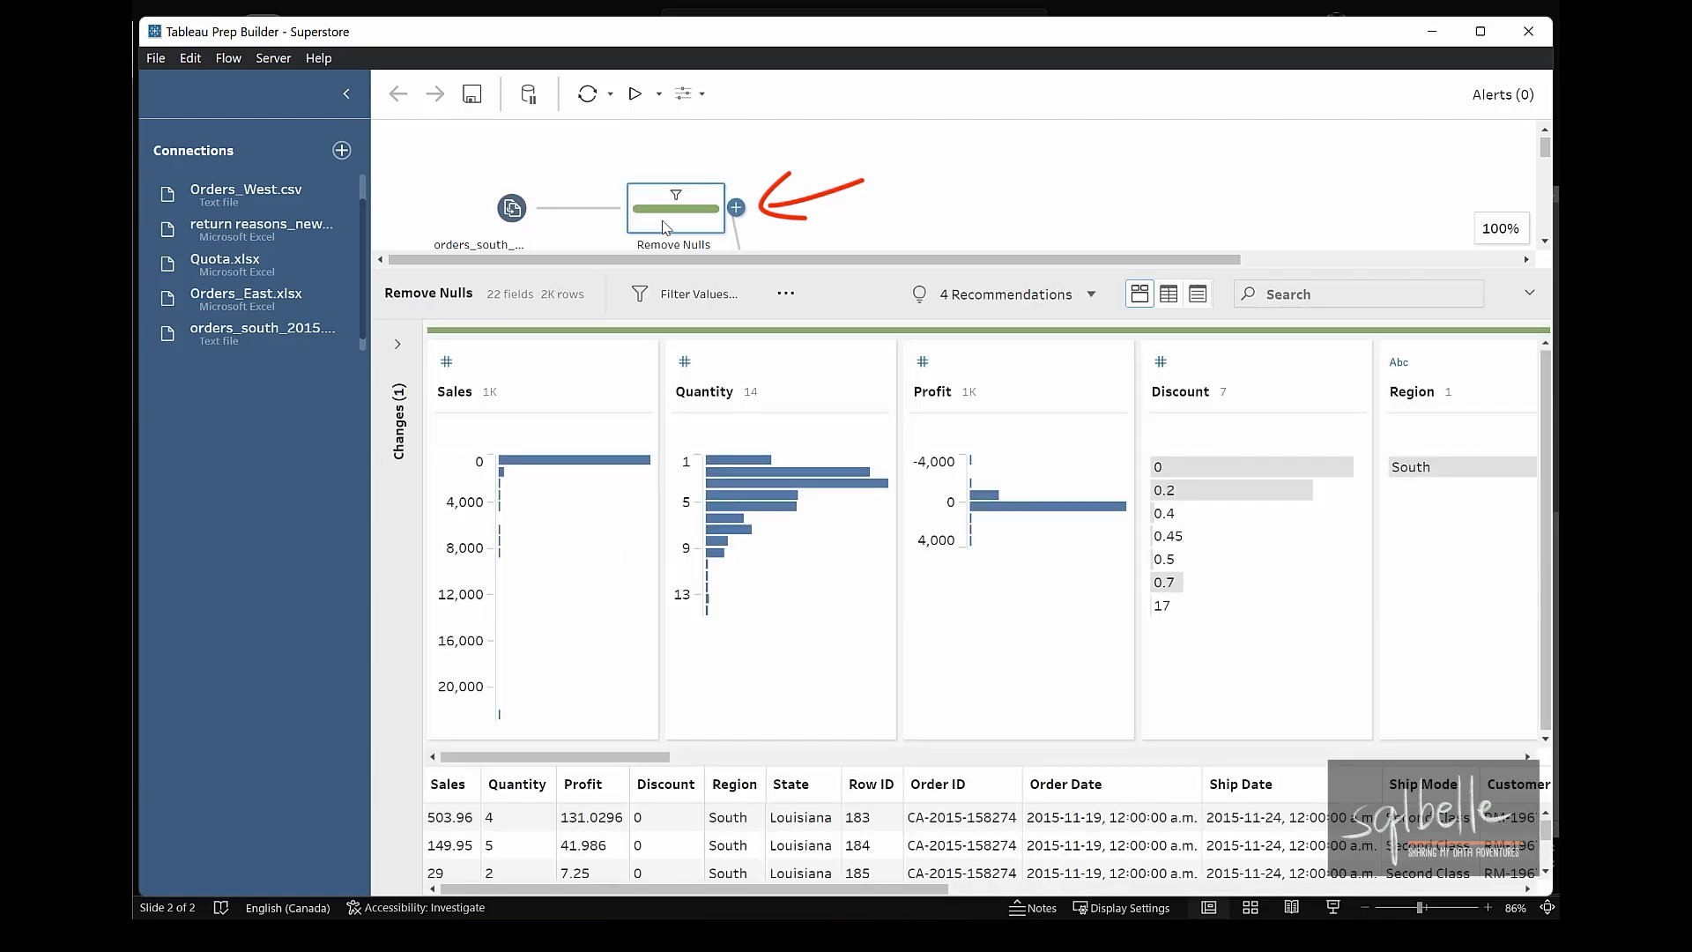
left_click(398, 344)
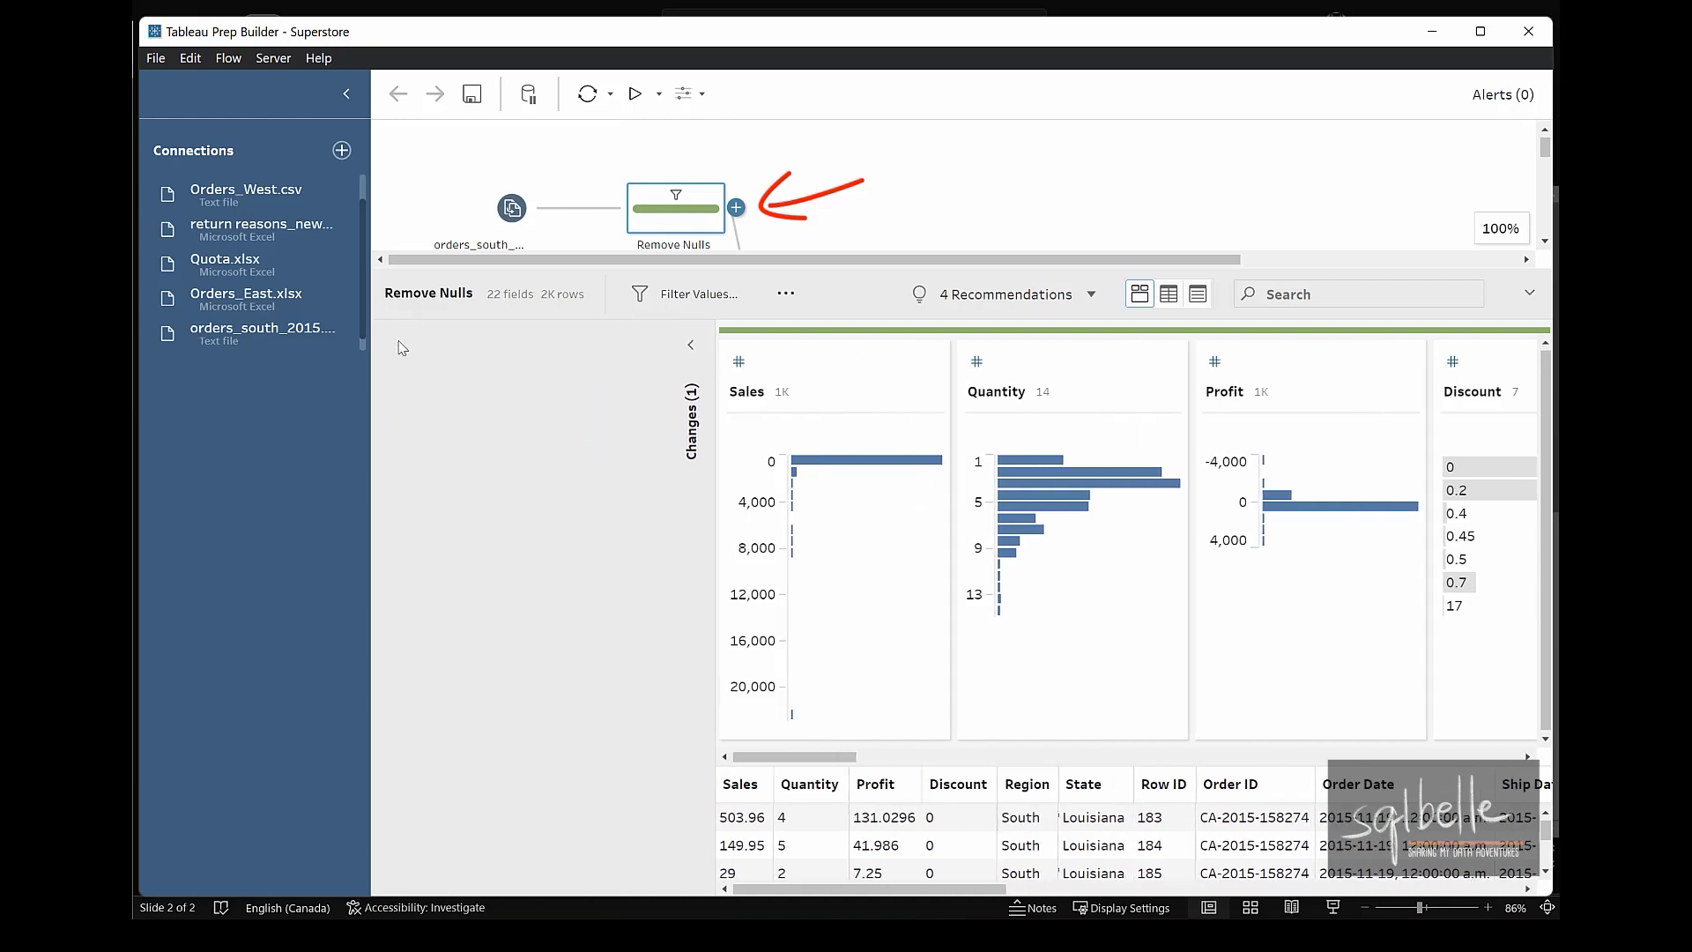
left_click(710, 347)
mouse_move(441, 333)
left_mouse_down()
mouse_move(608, 714)
mouse_move(1459, 529)
mouse_move(454, 362)
left_mouse_up()
mouse_move(432, 765)
left_mouse_down()
mouse_move(529, 857)
mouse_move(1457, 862)
mouse_move(1217, 738)
mouse_move(423, 758)
left_mouse_up()
mouse_move(282, 847)
left_mouse_down()
mouse_move(394, 817)
mouse_move(371, 852)
left_mouse_up()
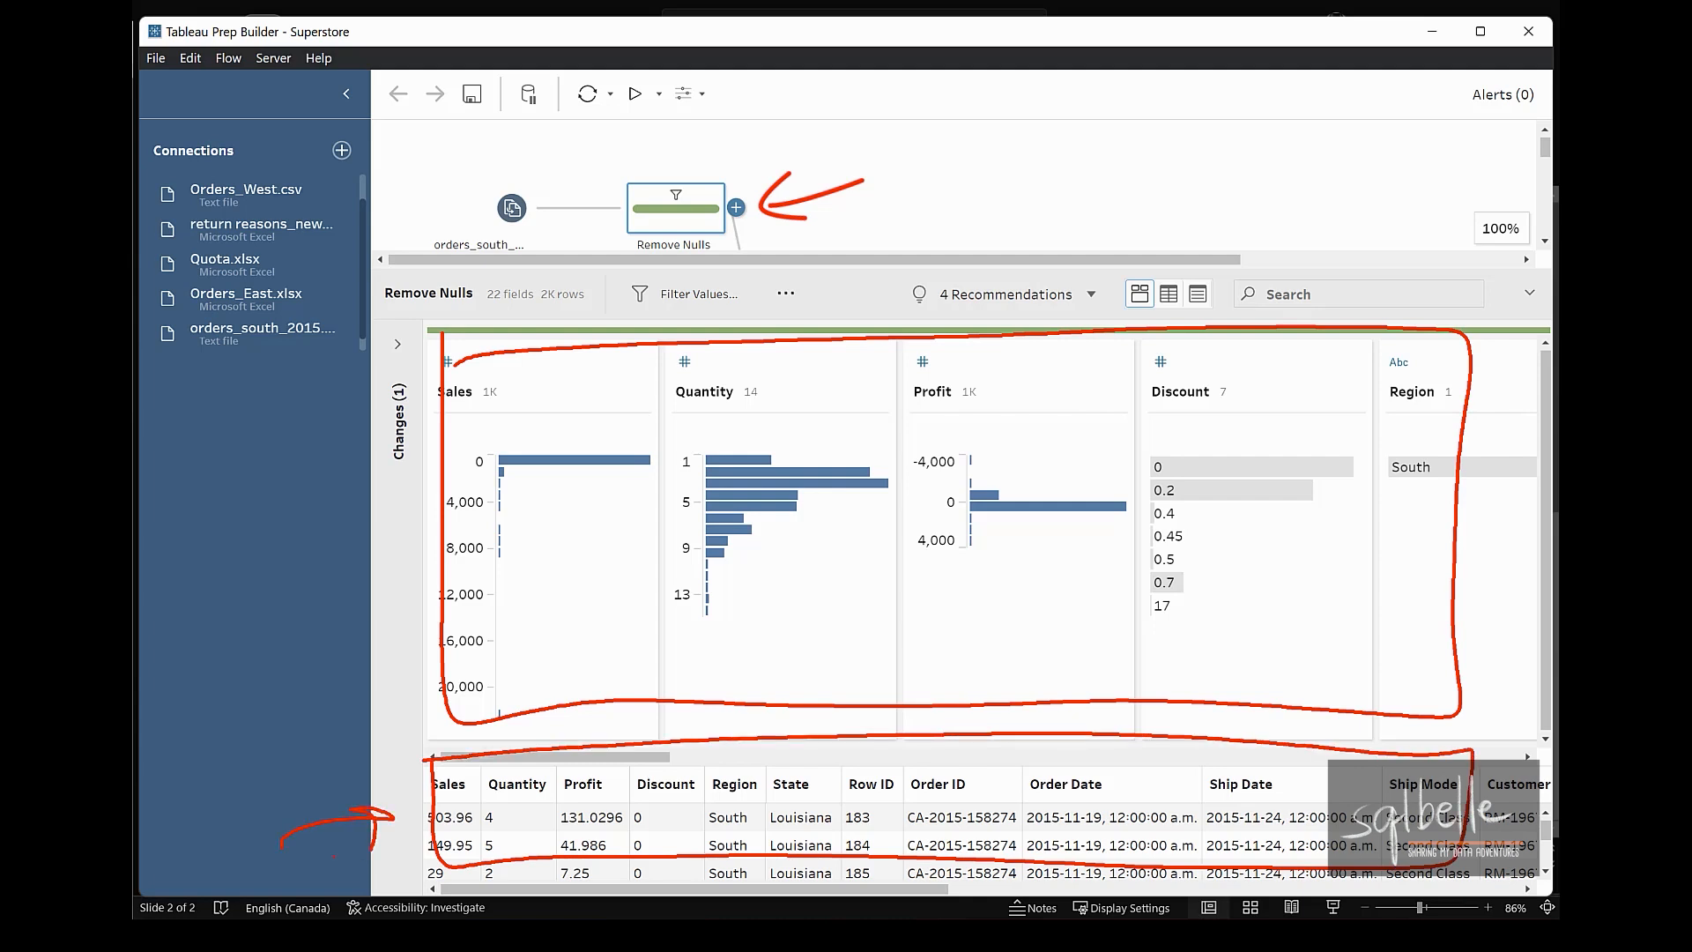
key("ctrl+z")
key("ctrl+z")
key("ctrl+z")
key("ctrl+z")
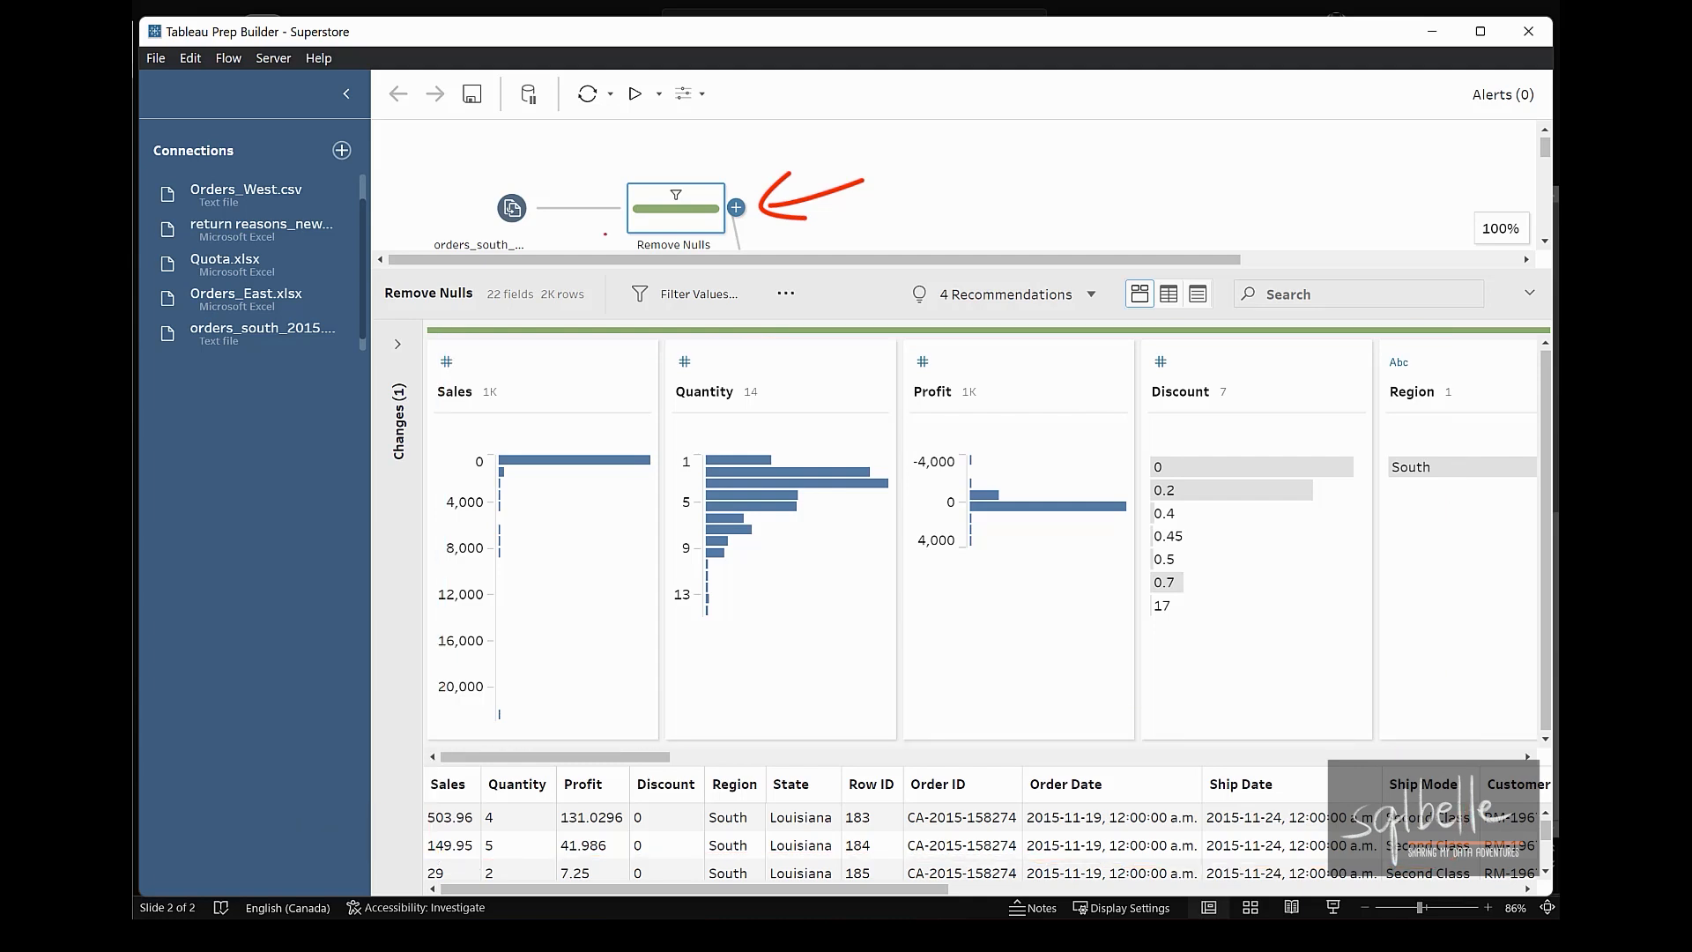
key("ctrl+z")
View the Remove Nulls step as a data grid only and as a field list.
mouse_move(1223, 262)
left_mouse_down()
mouse_move(1100, 304)
mouse_move(1203, 236)
left_mouse_up()
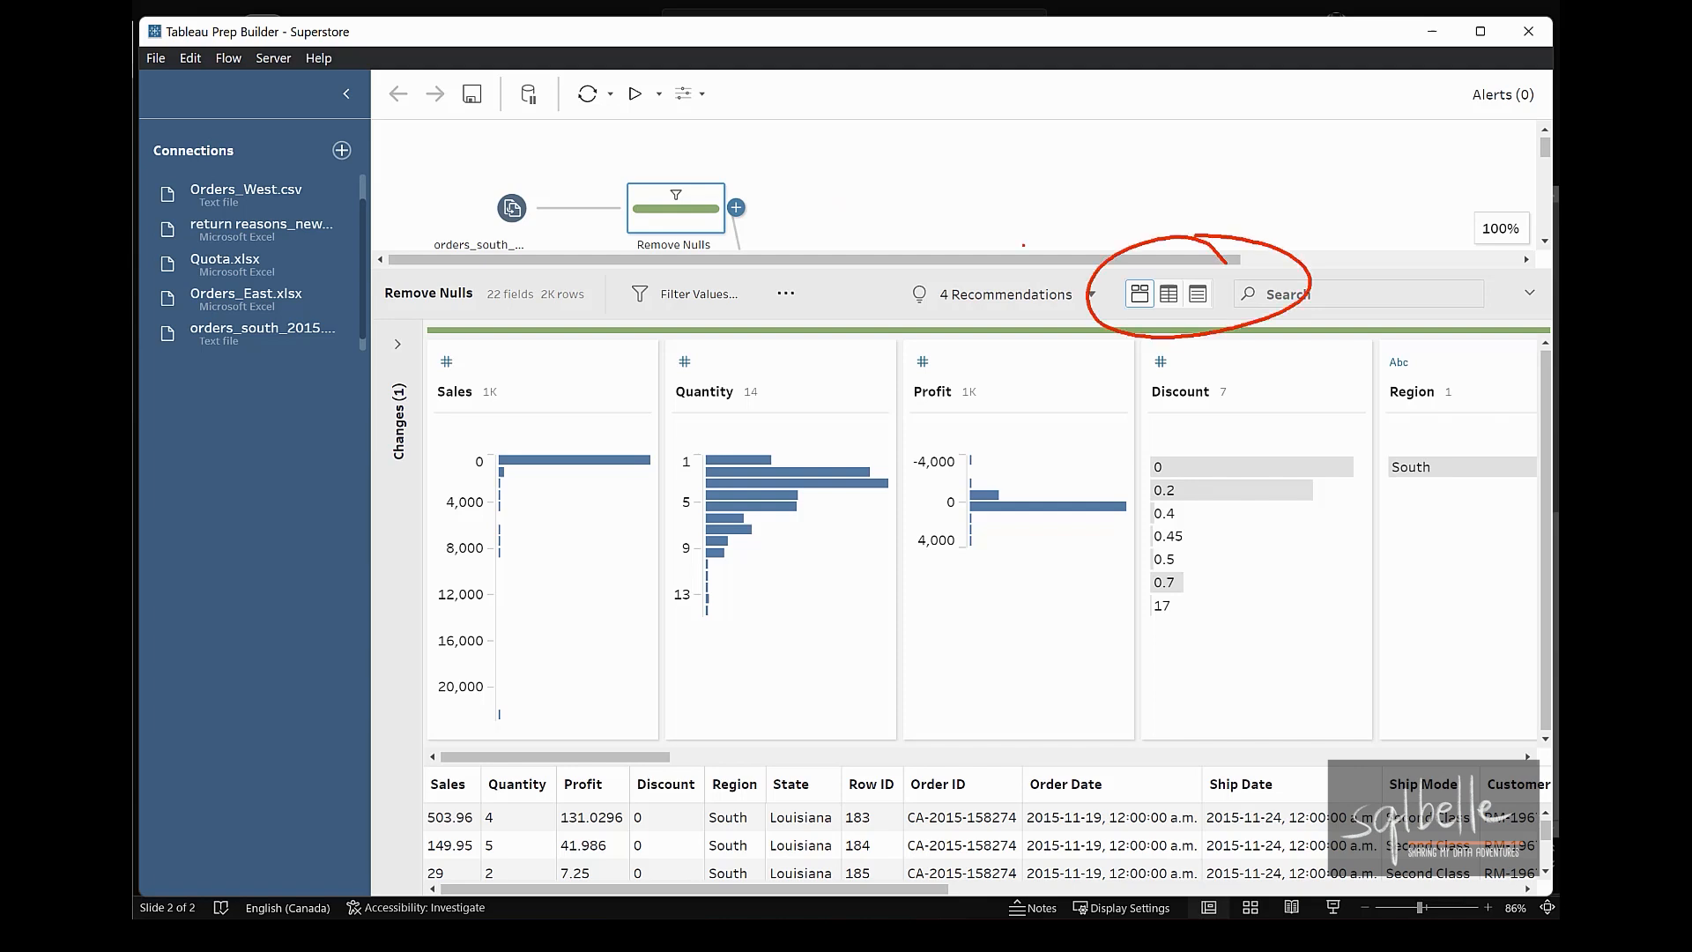
left_click_drag(947, 160, 810, 226)
left_click_drag(835, 199, 865, 230)
left_click_drag(912, 414, 712, 542)
left_click_drag(759, 488, 818, 516)
mouse_move(960, 697)
left_mouse_down()
mouse_move(800, 839)
mouse_move(840, 827)
left_mouse_up()
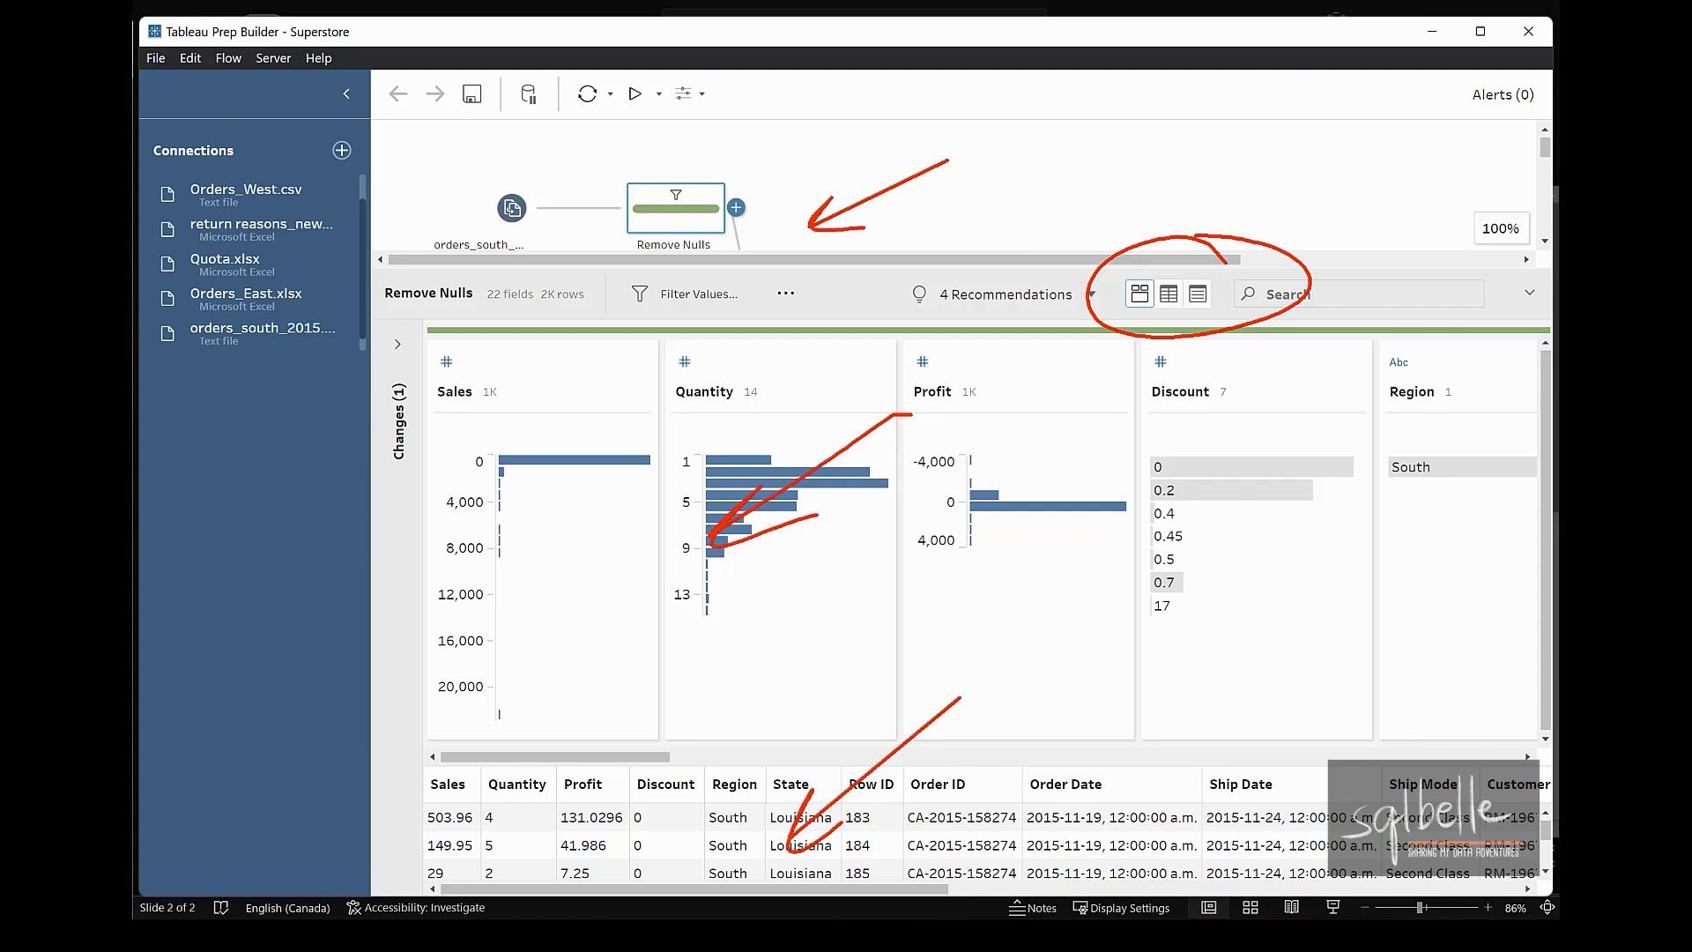
key("Escape")
left_click(1168, 298)
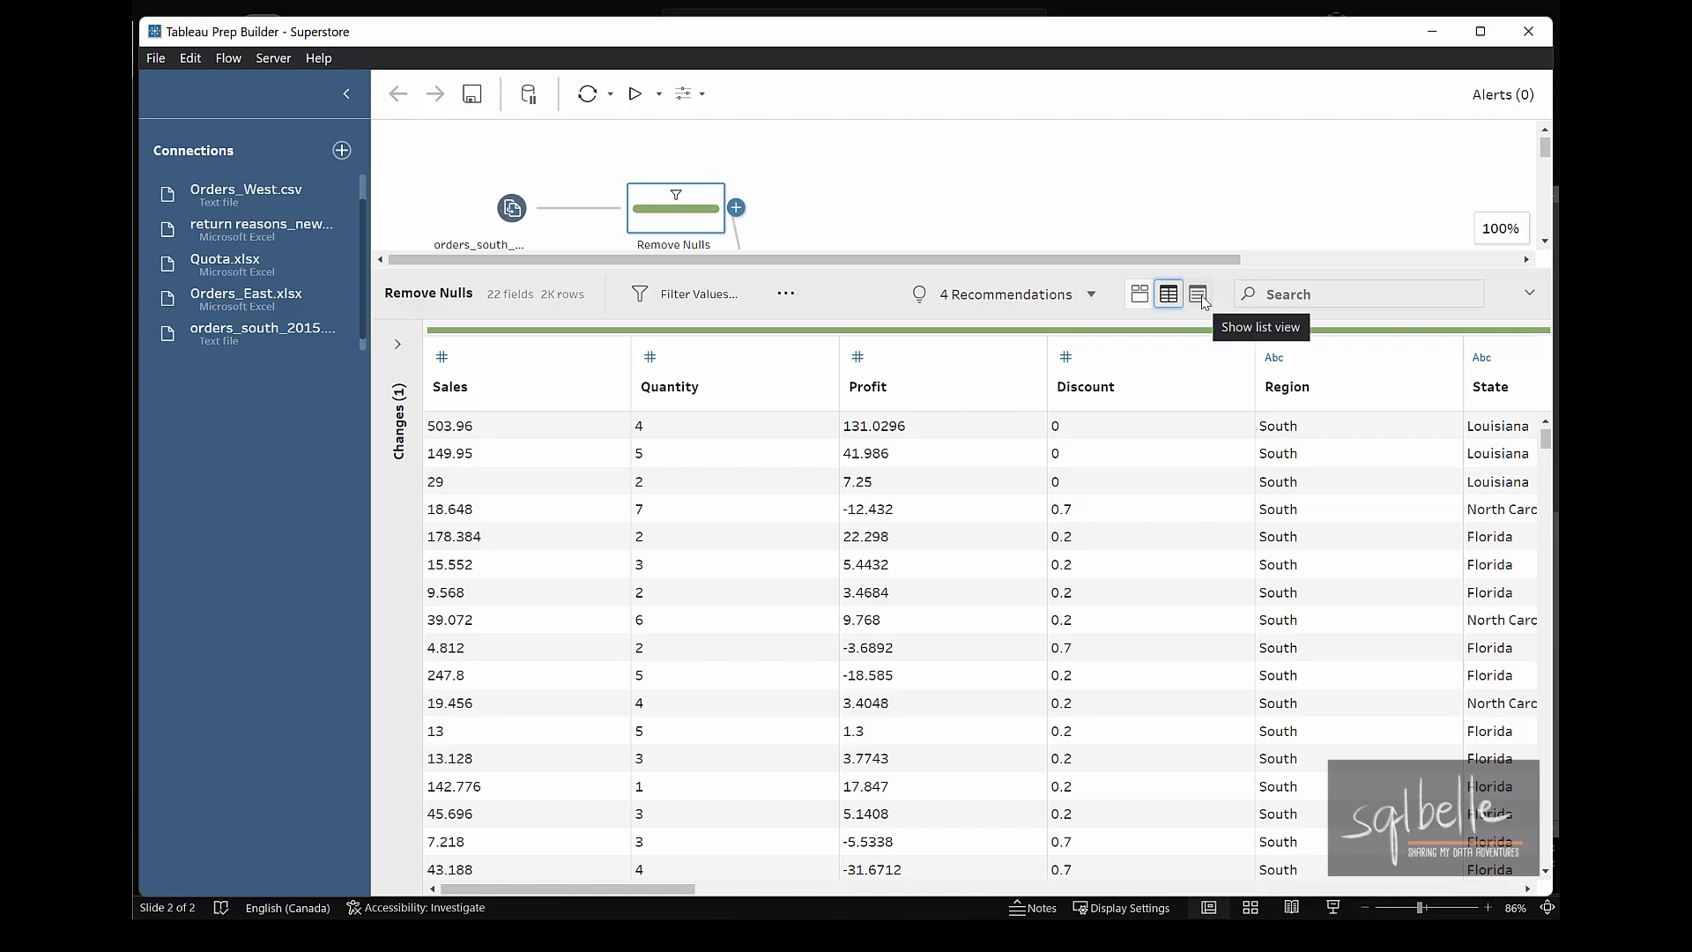
left_click(1198, 296)
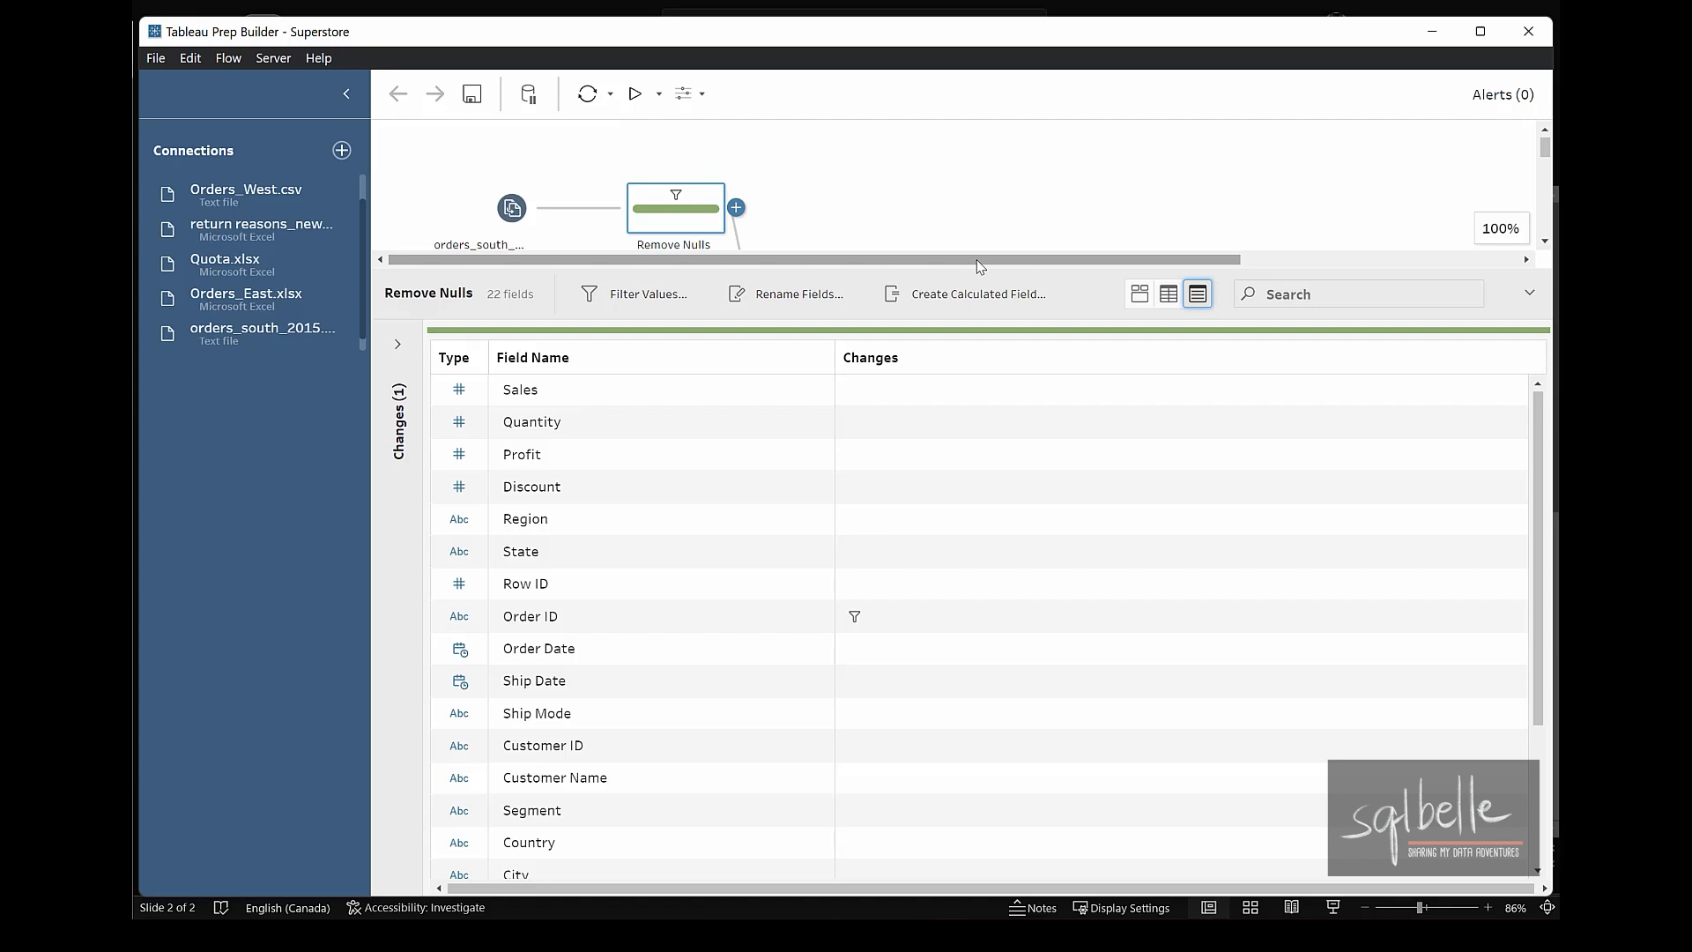
Enlarge the flow pane to show most of the flow and collapse the Connections pane.
left_click_drag(976, 268, 953, 837)
left_click(351, 96)
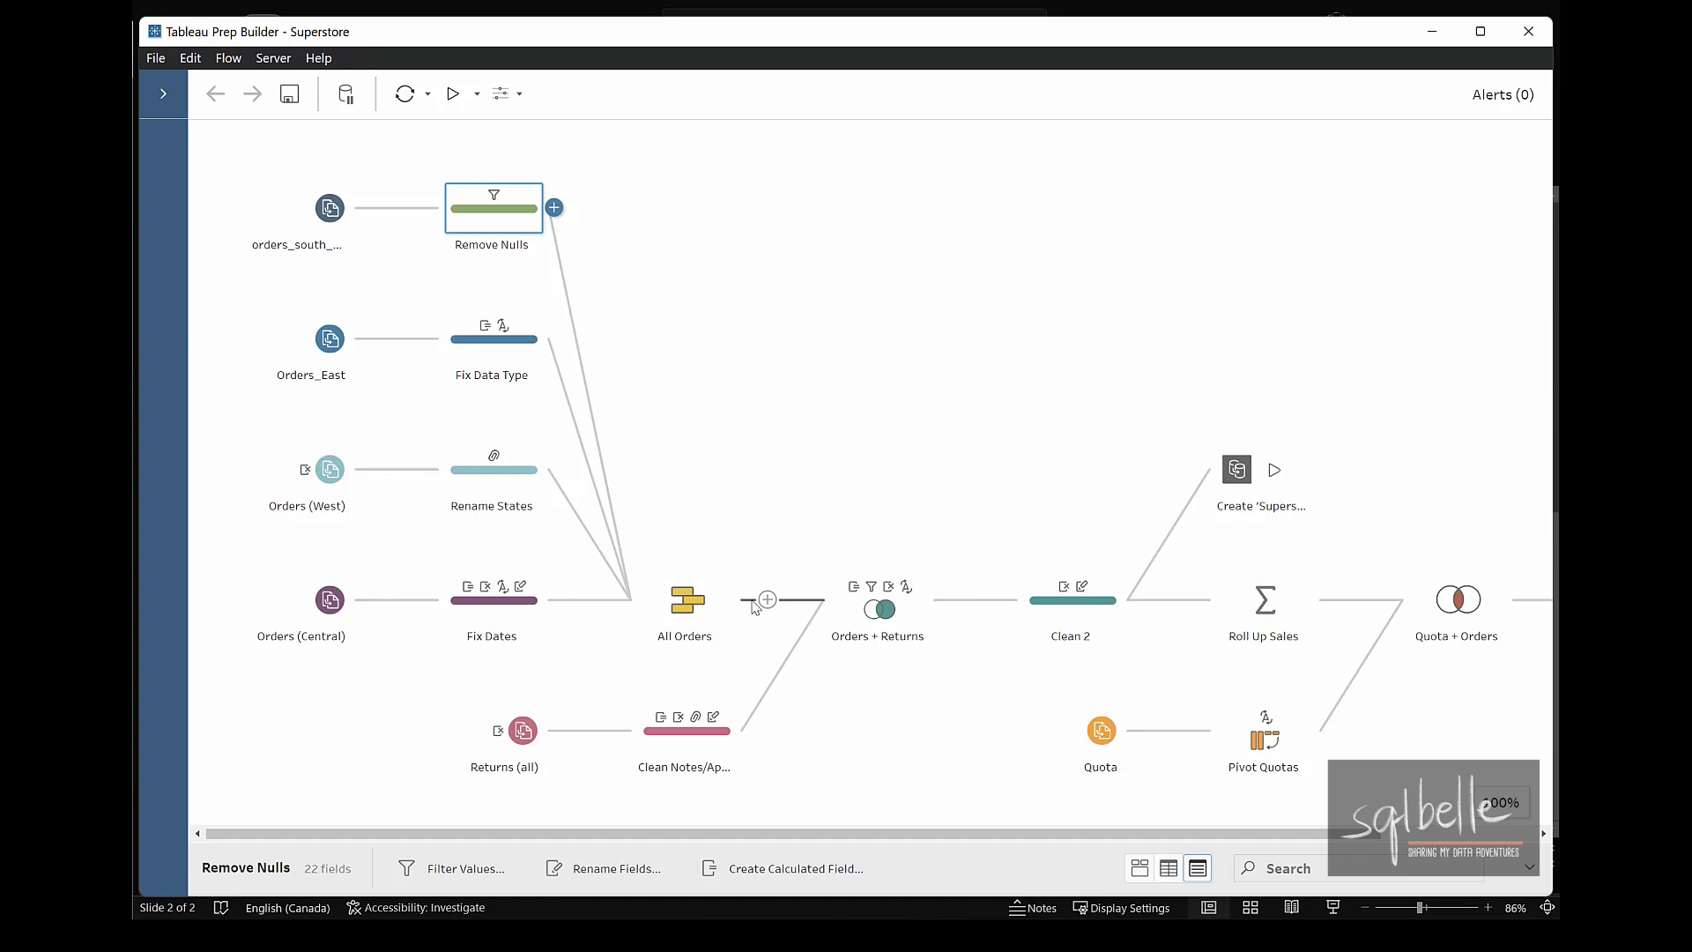
Examine the step types that can be inserted after All Orders, from Clean Step to Output and Insert Flow.
left_click(746, 601)
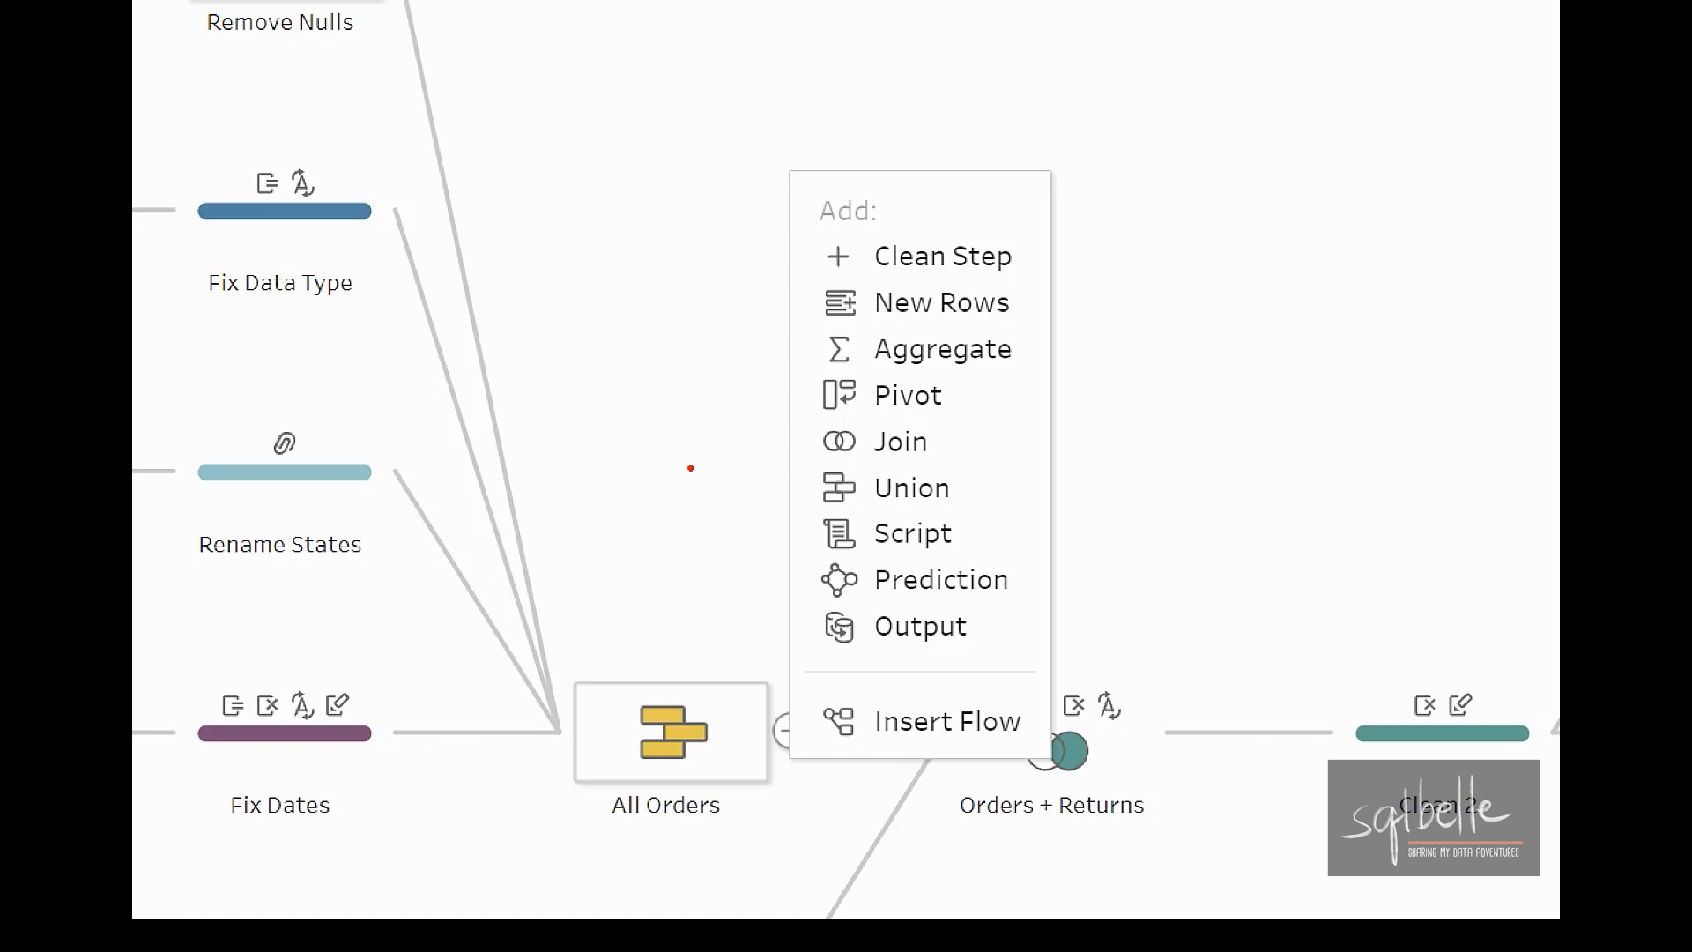
left_click_drag(1028, 253, 1117, 254)
mouse_move(809, 261)
left_mouse_down()
mouse_move(358, 196)
mouse_move(421, 188)
left_mouse_up()
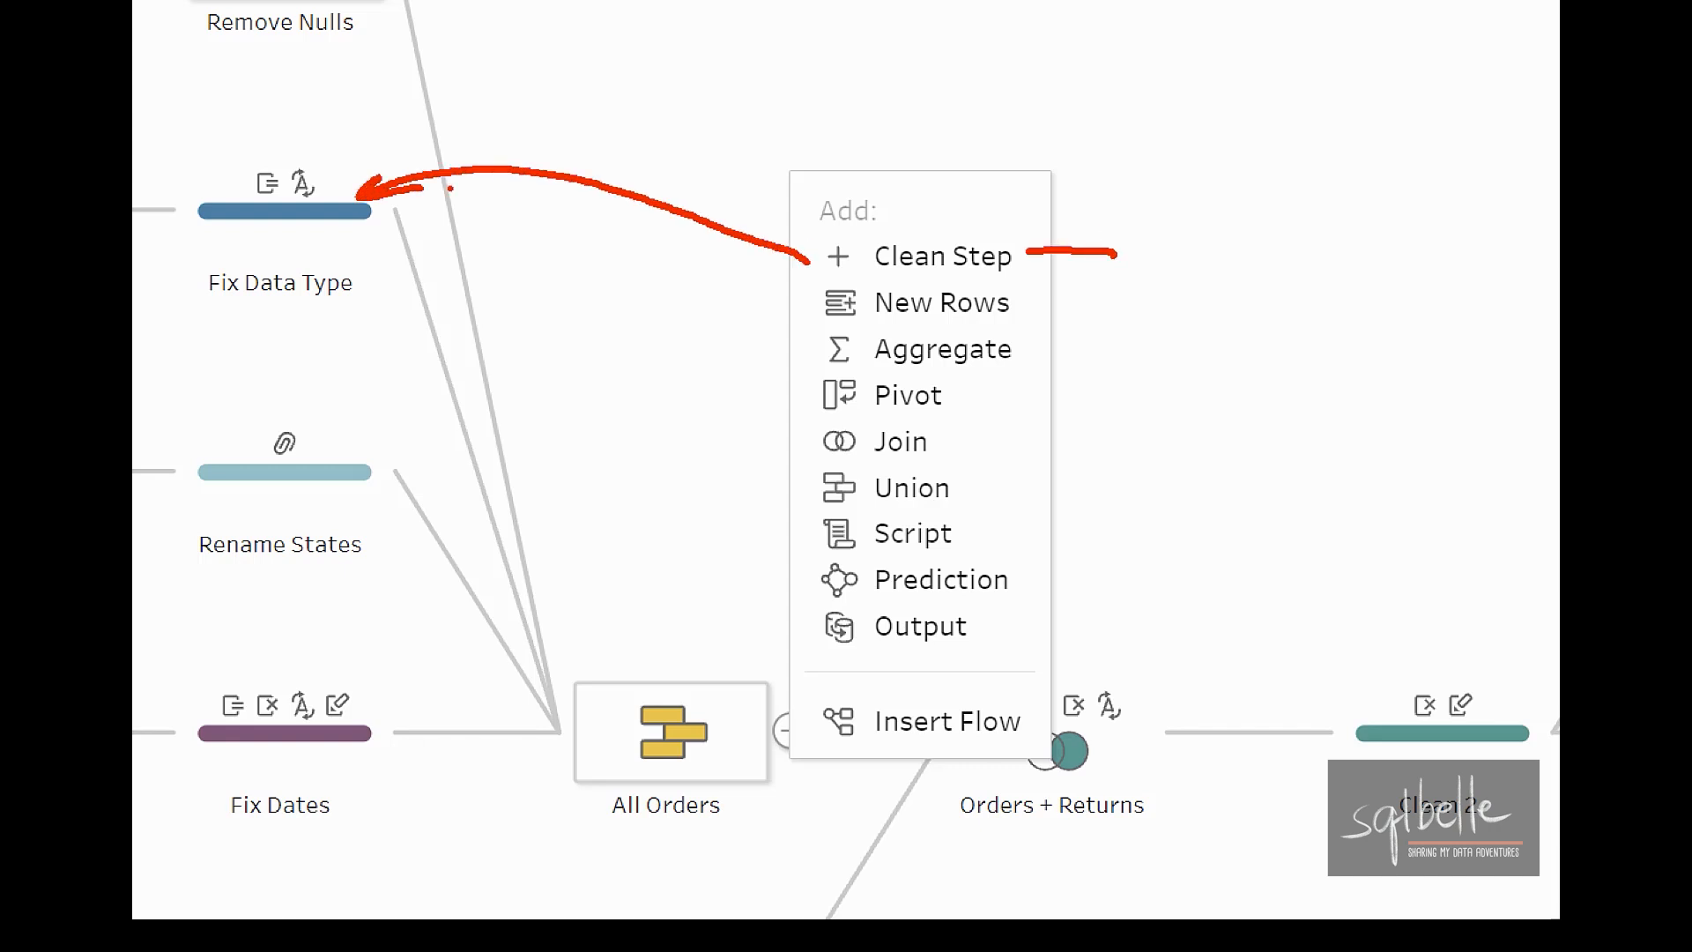
left_click_drag(892, 325, 1028, 327)
left_click_drag(861, 382, 1028, 371)
left_click_drag(890, 409, 956, 409)
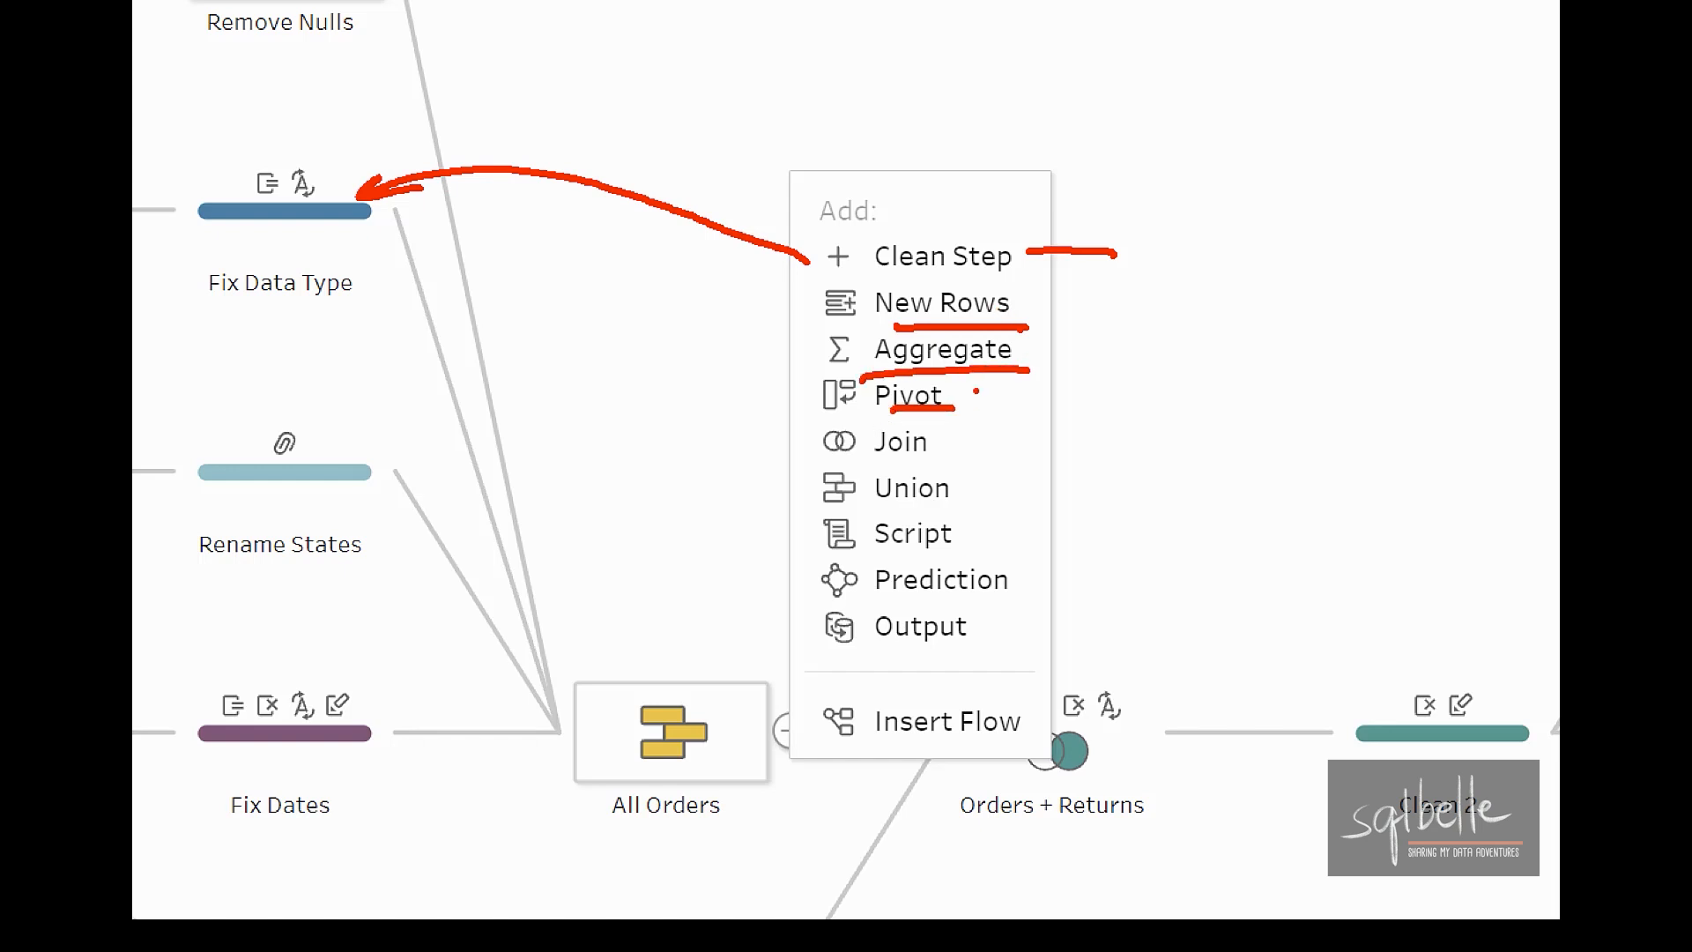
left_click_drag(880, 471, 940, 457)
left_click_drag(868, 504, 978, 506)
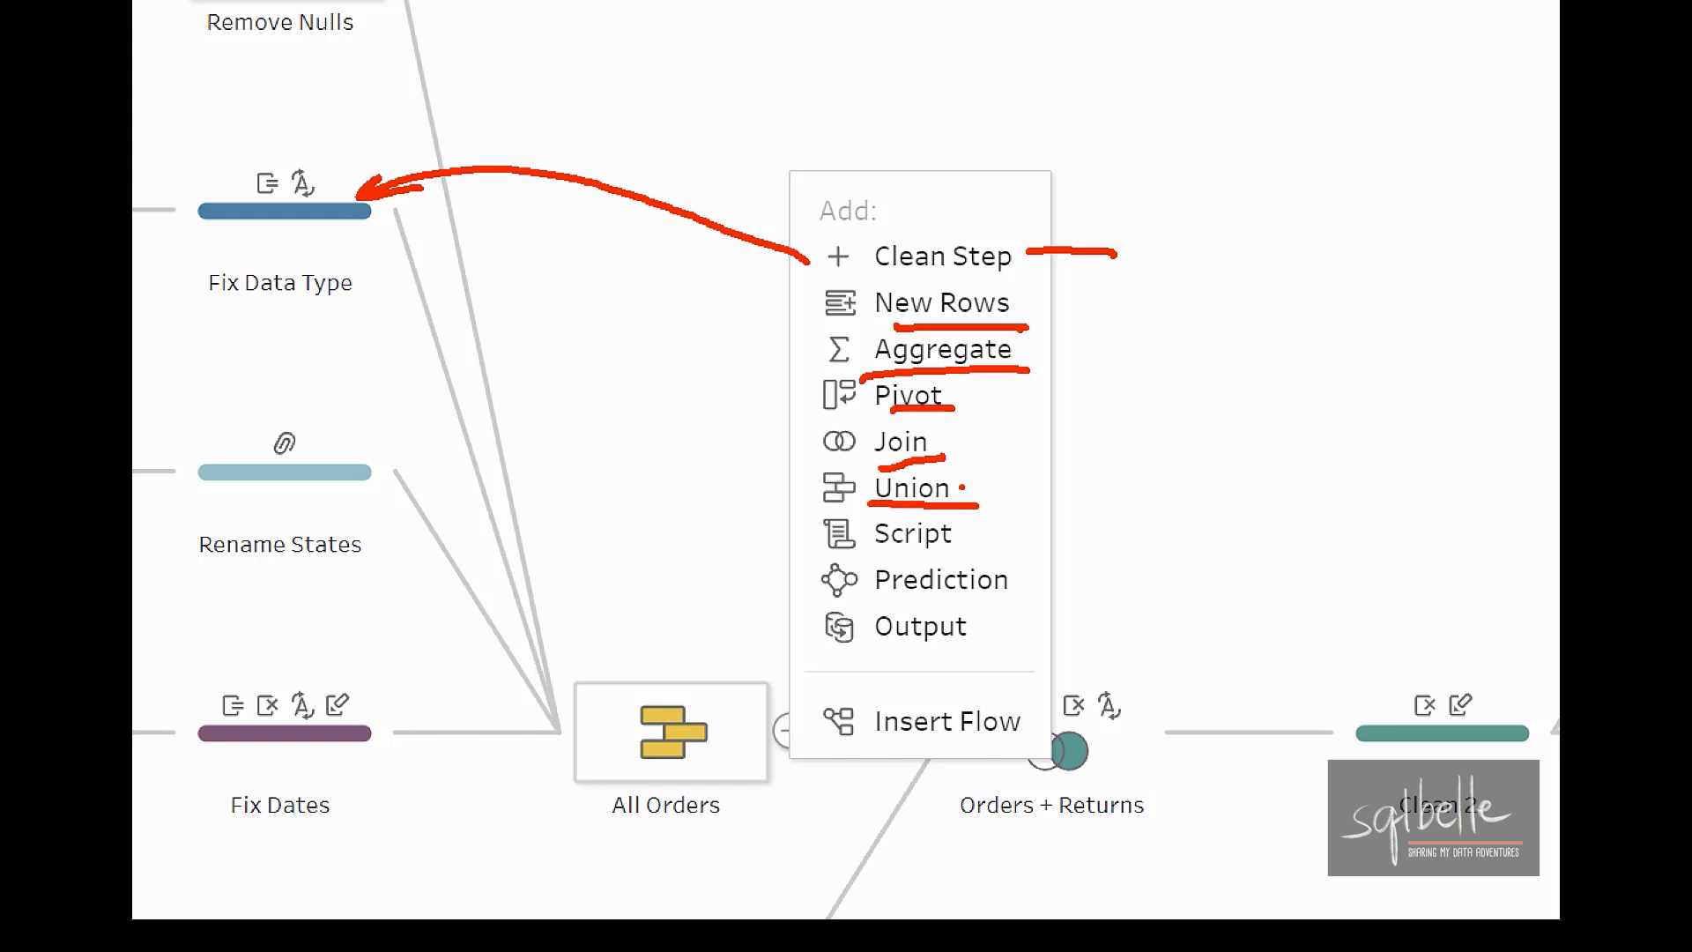
mouse_move(1171, 529)
left_mouse_down()
mouse_move(987, 530)
mouse_move(1033, 536)
left_mouse_up()
left_click_drag(1219, 582, 1033, 579)
left_click_drag(1033, 579, 1073, 588)
mouse_move(948, 608)
left_mouse_down()
mouse_move(853, 609)
mouse_move(916, 603)
left_mouse_up()
mouse_move(1033, 723)
left_mouse_down()
mouse_move(1119, 741)
mouse_move(1049, 701)
left_mouse_up()
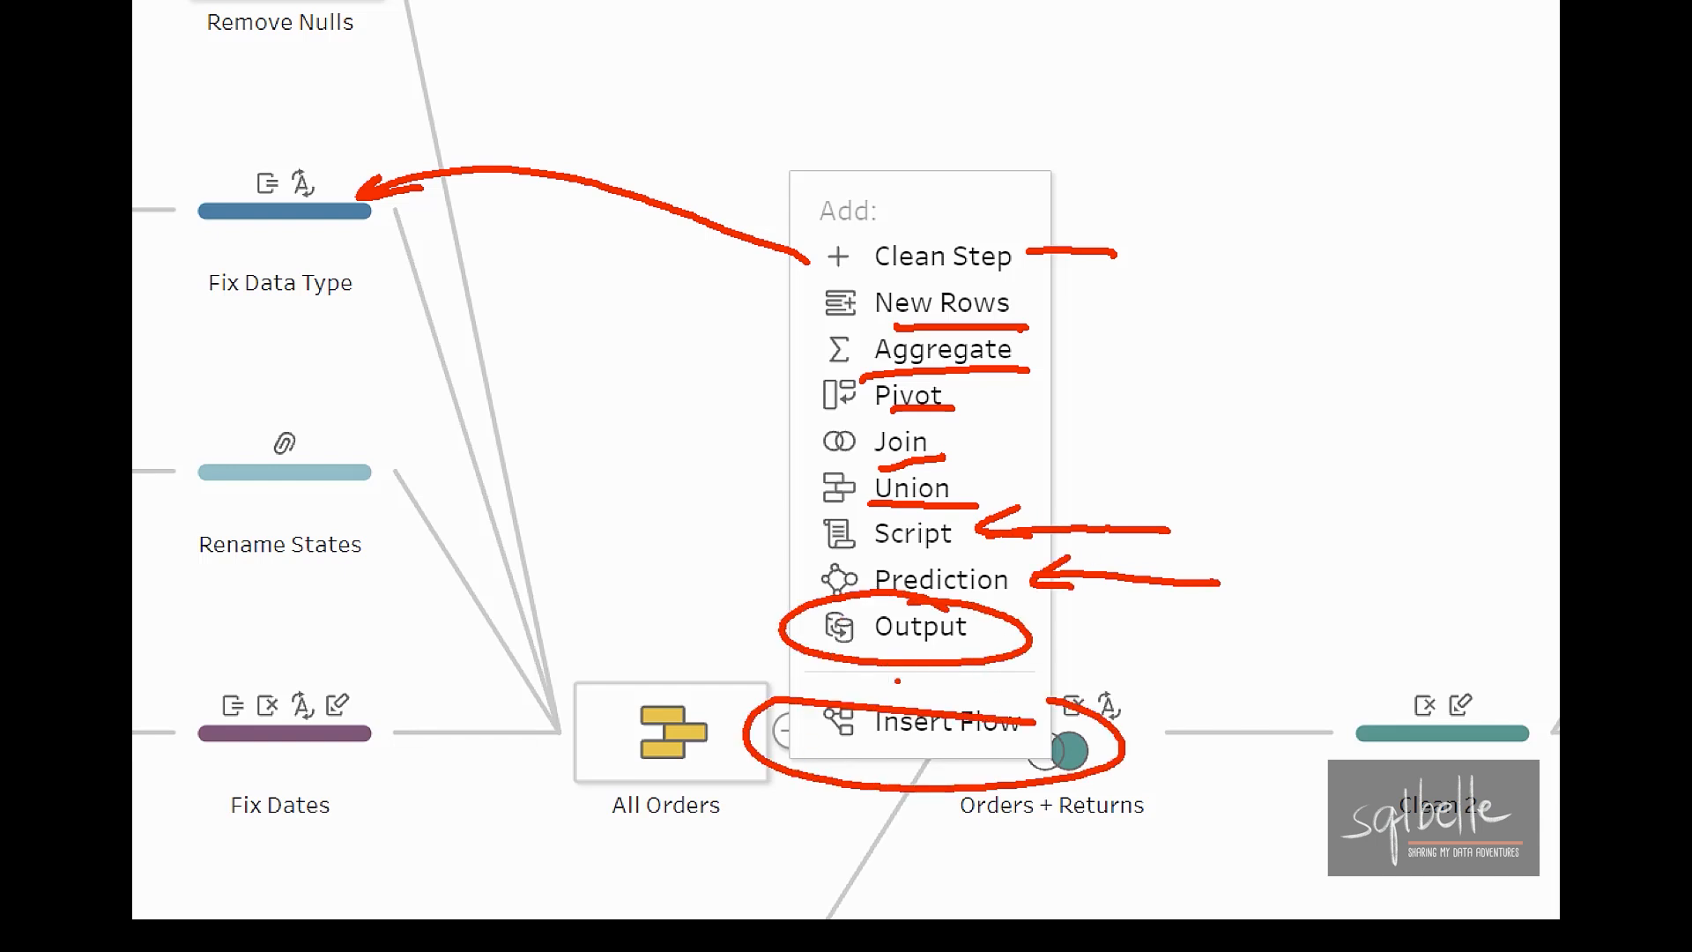
key("Escape")
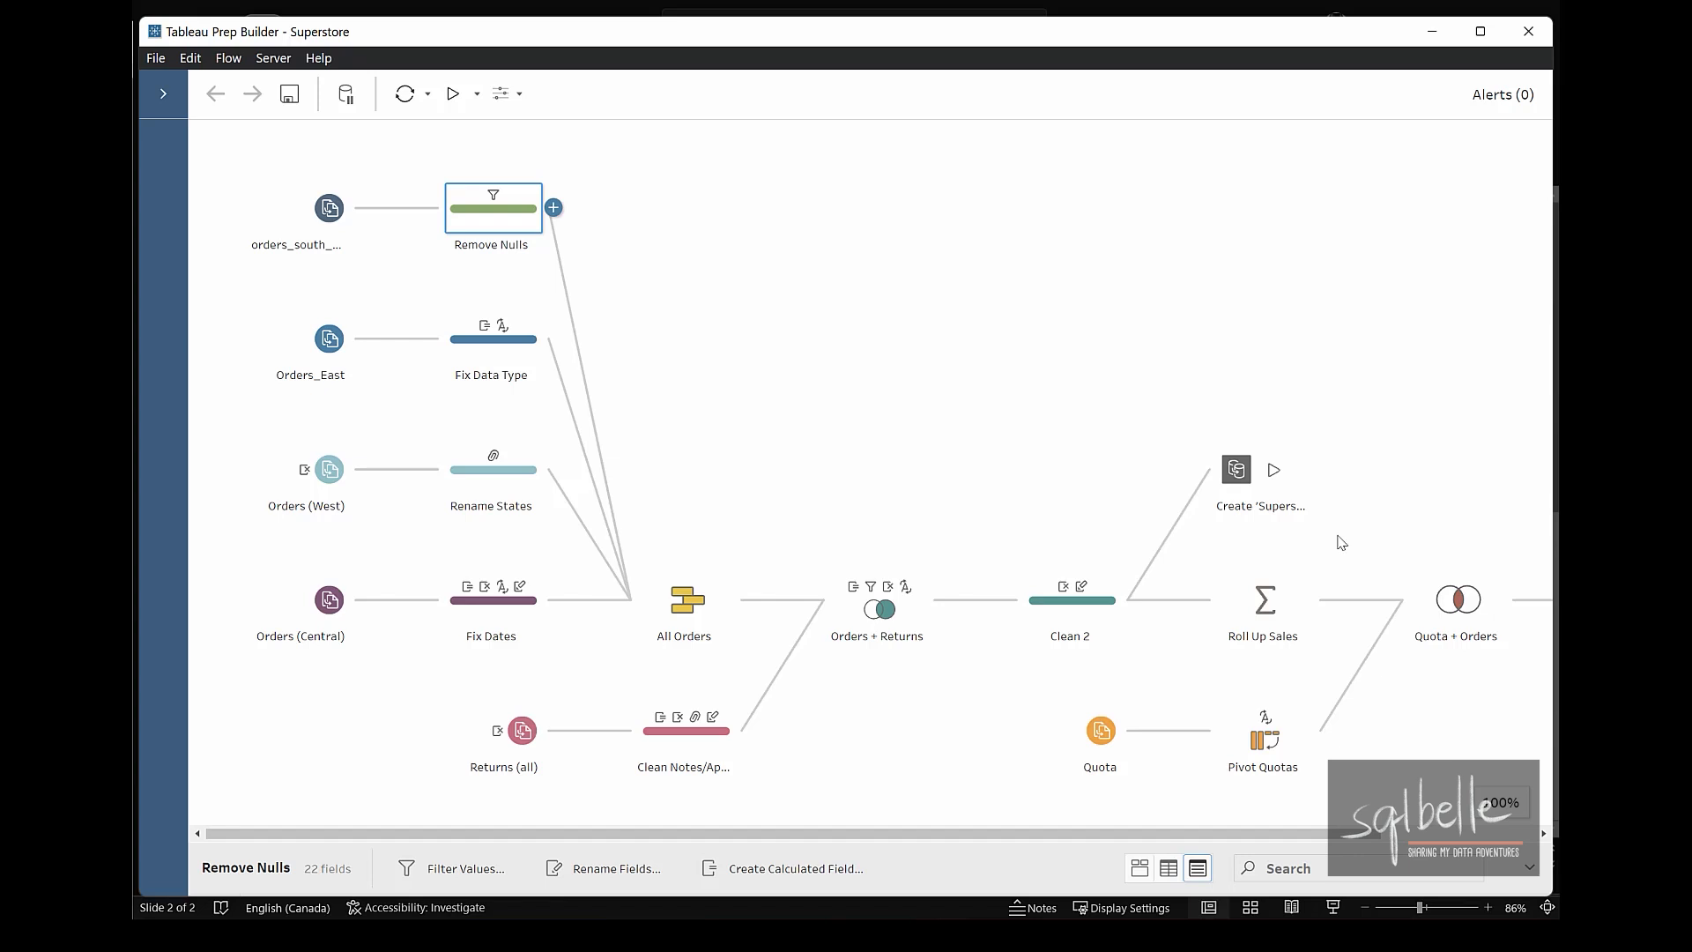
Inspect the flow at fit-to-pane and enlarged zoom levels, using the minimap to navigate it.
mouse_move(1456, 501)
left_mouse_down()
mouse_move(1489, 749)
mouse_move(1516, 715)
left_mouse_up()
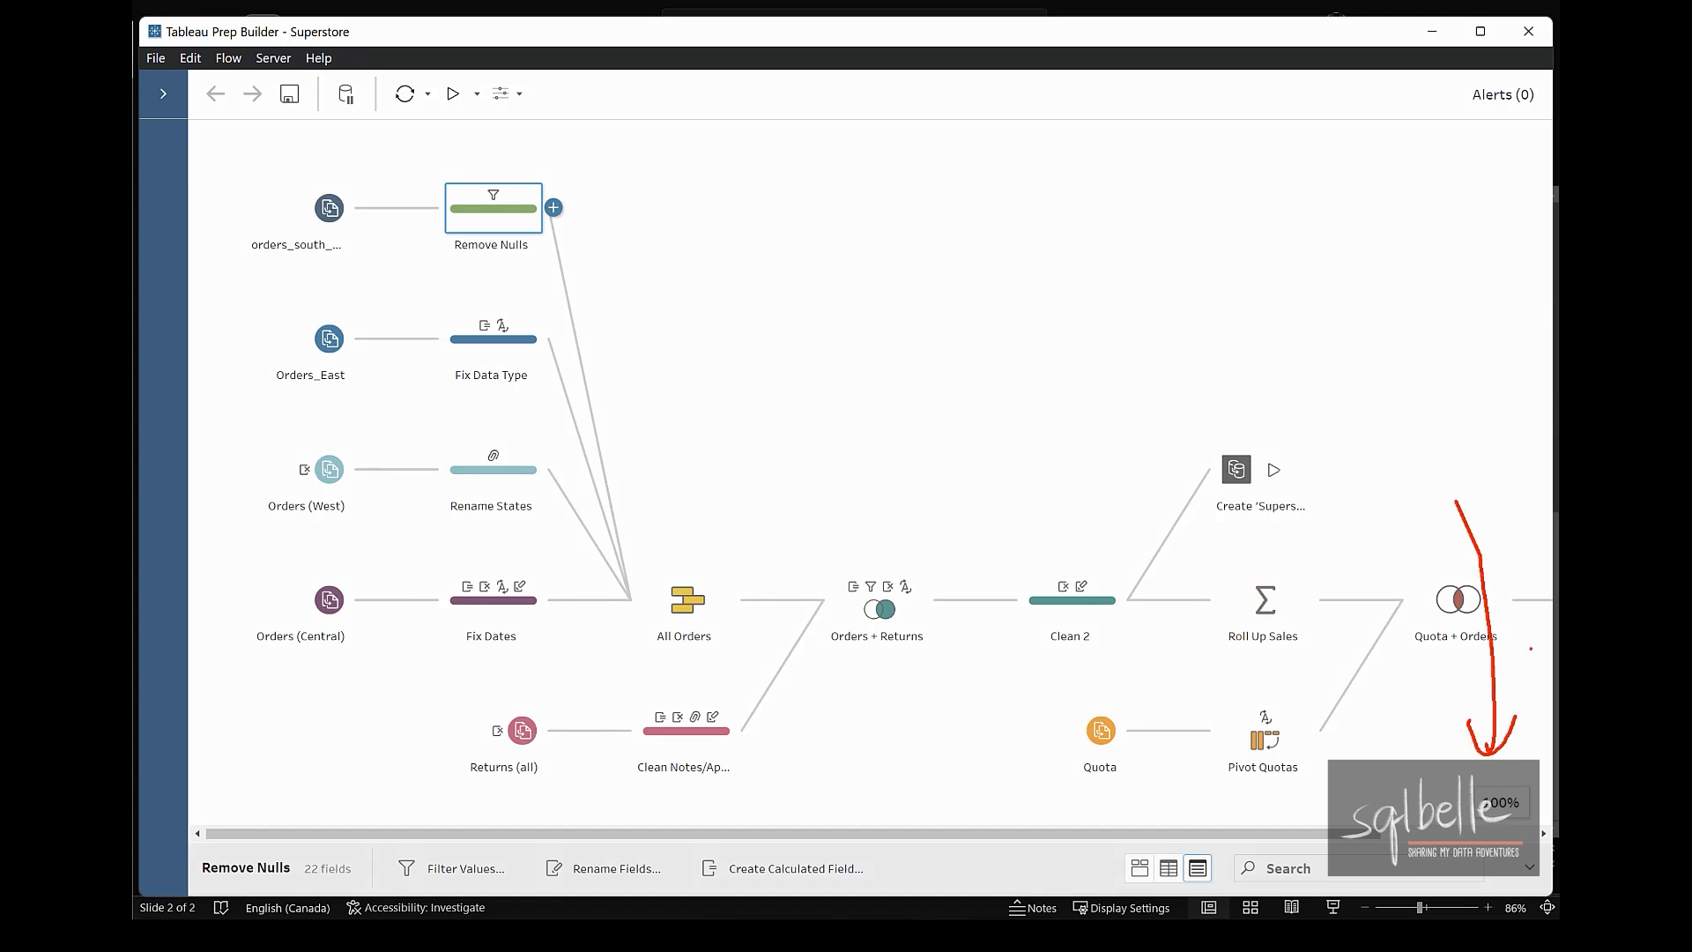
key("Escape")
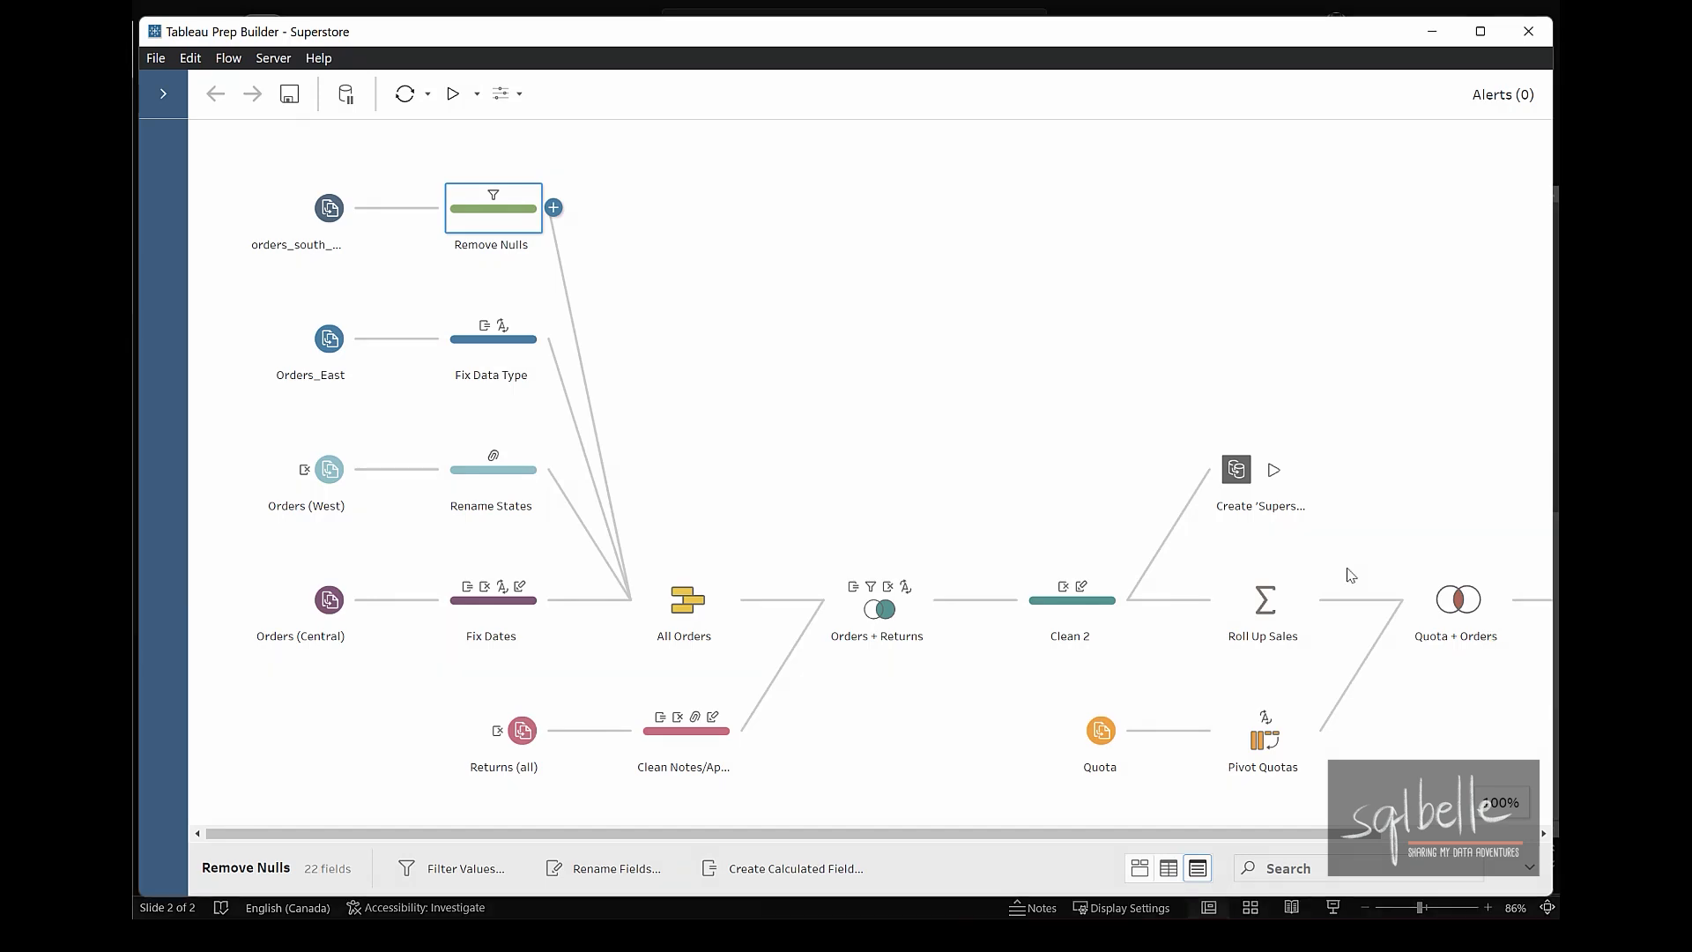
left_click_drag(1335, 834, 1489, 835)
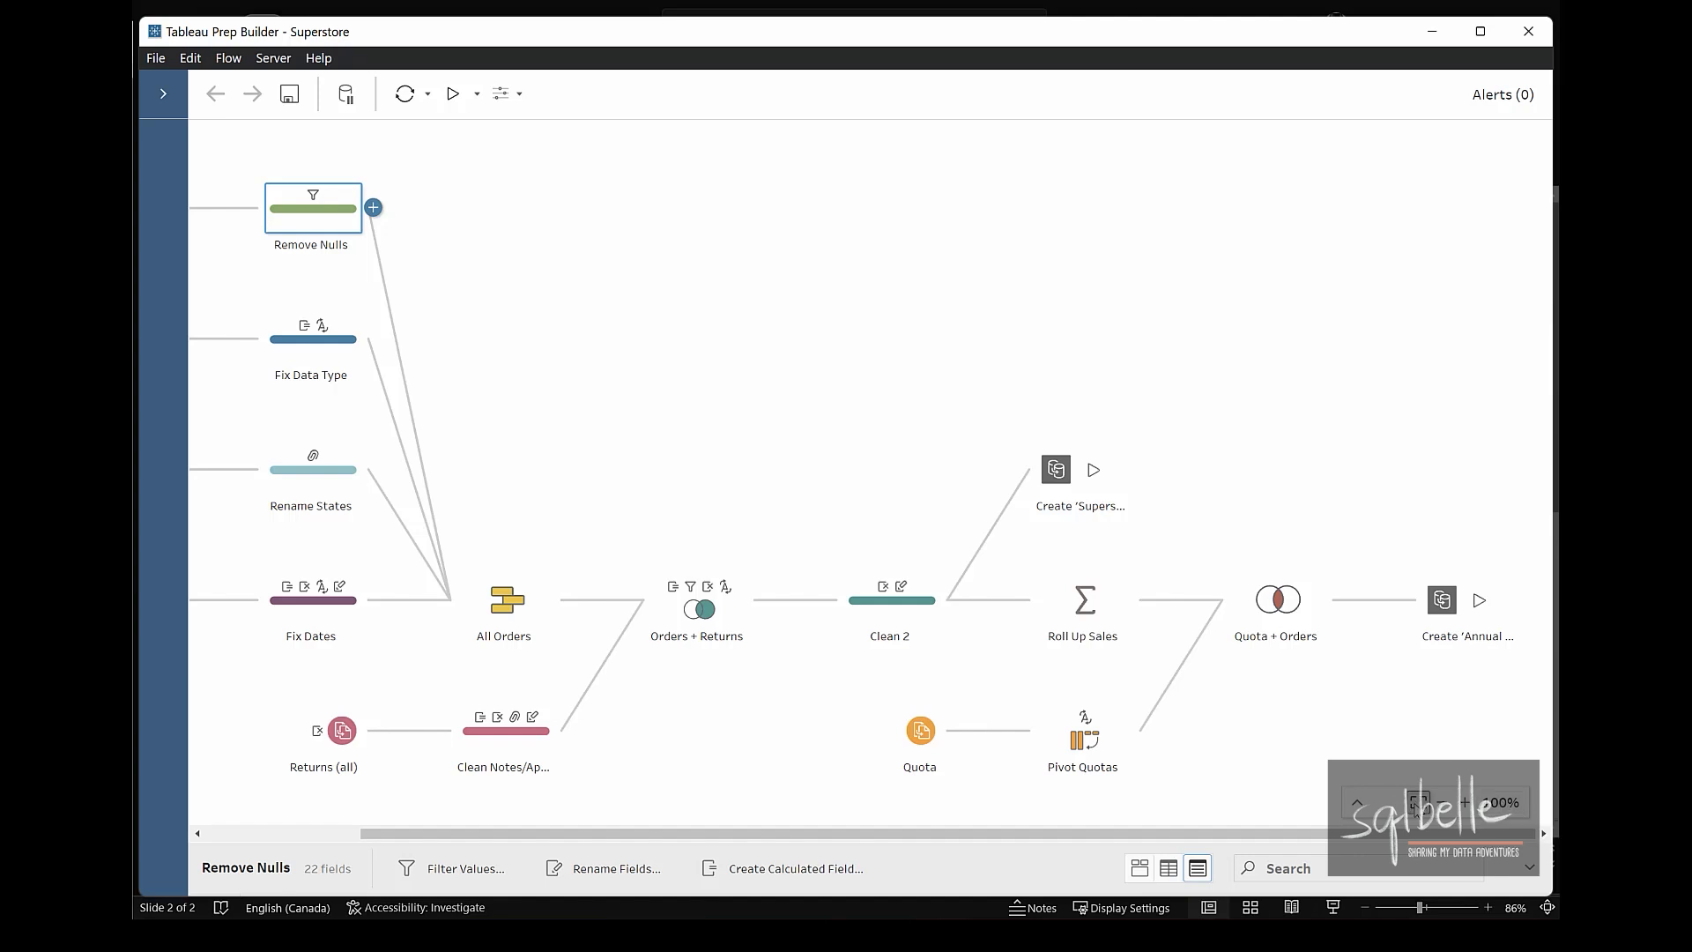
left_click(1417, 804)
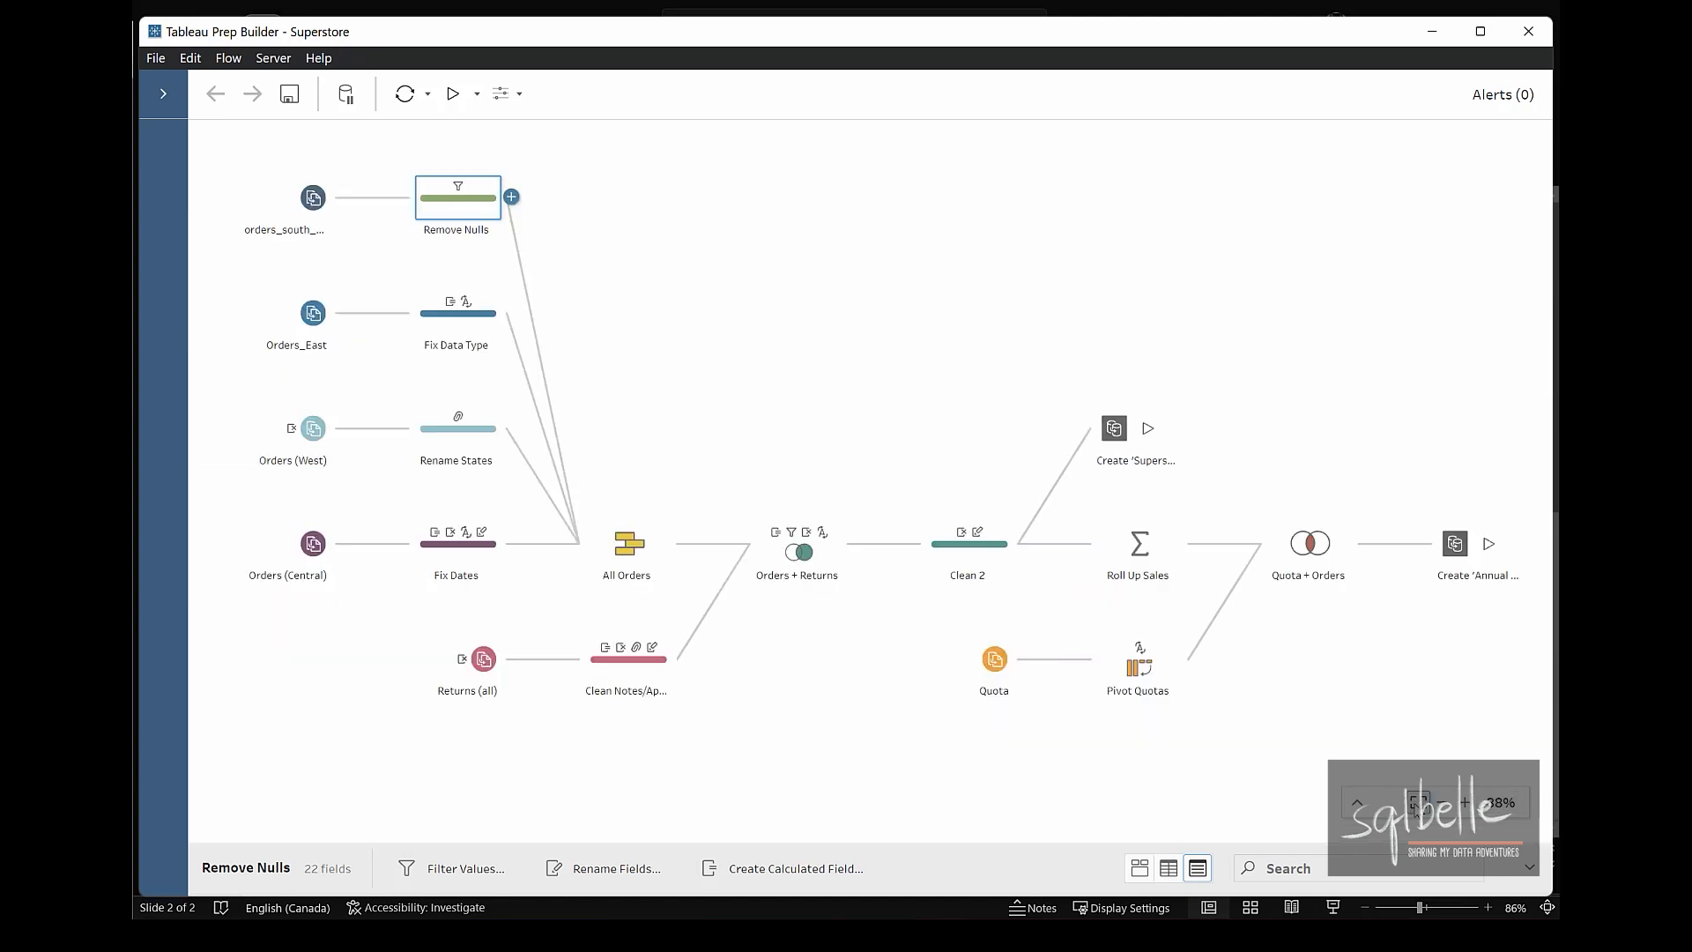
left_click(1464, 802)
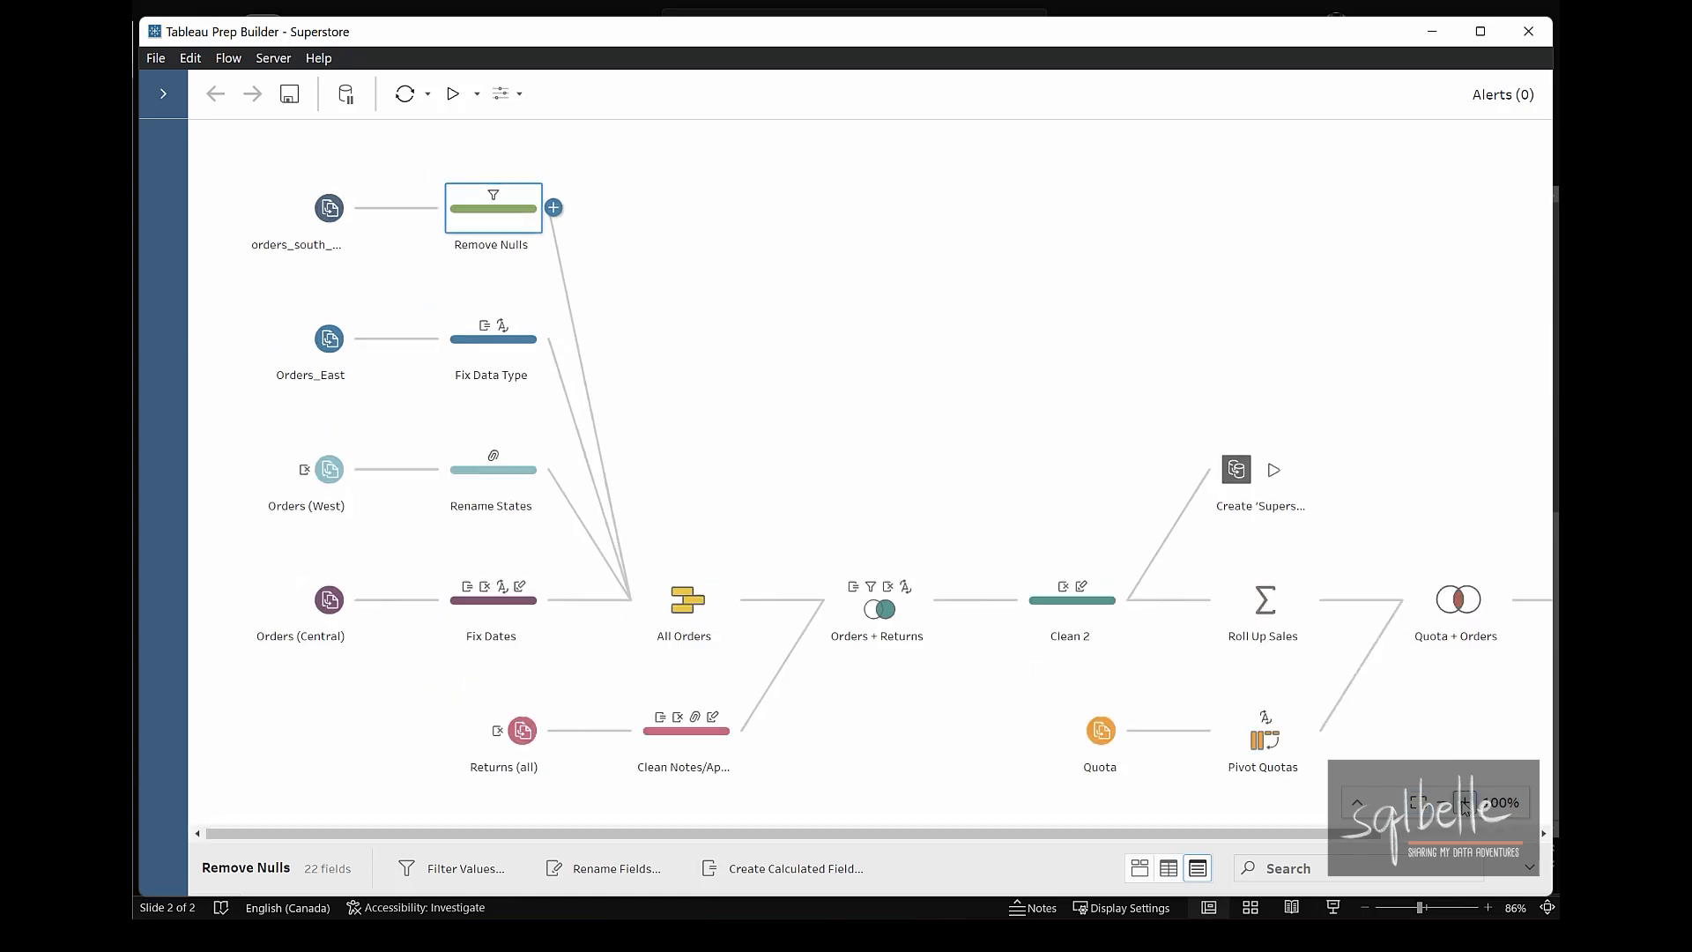
left_click(1358, 802)
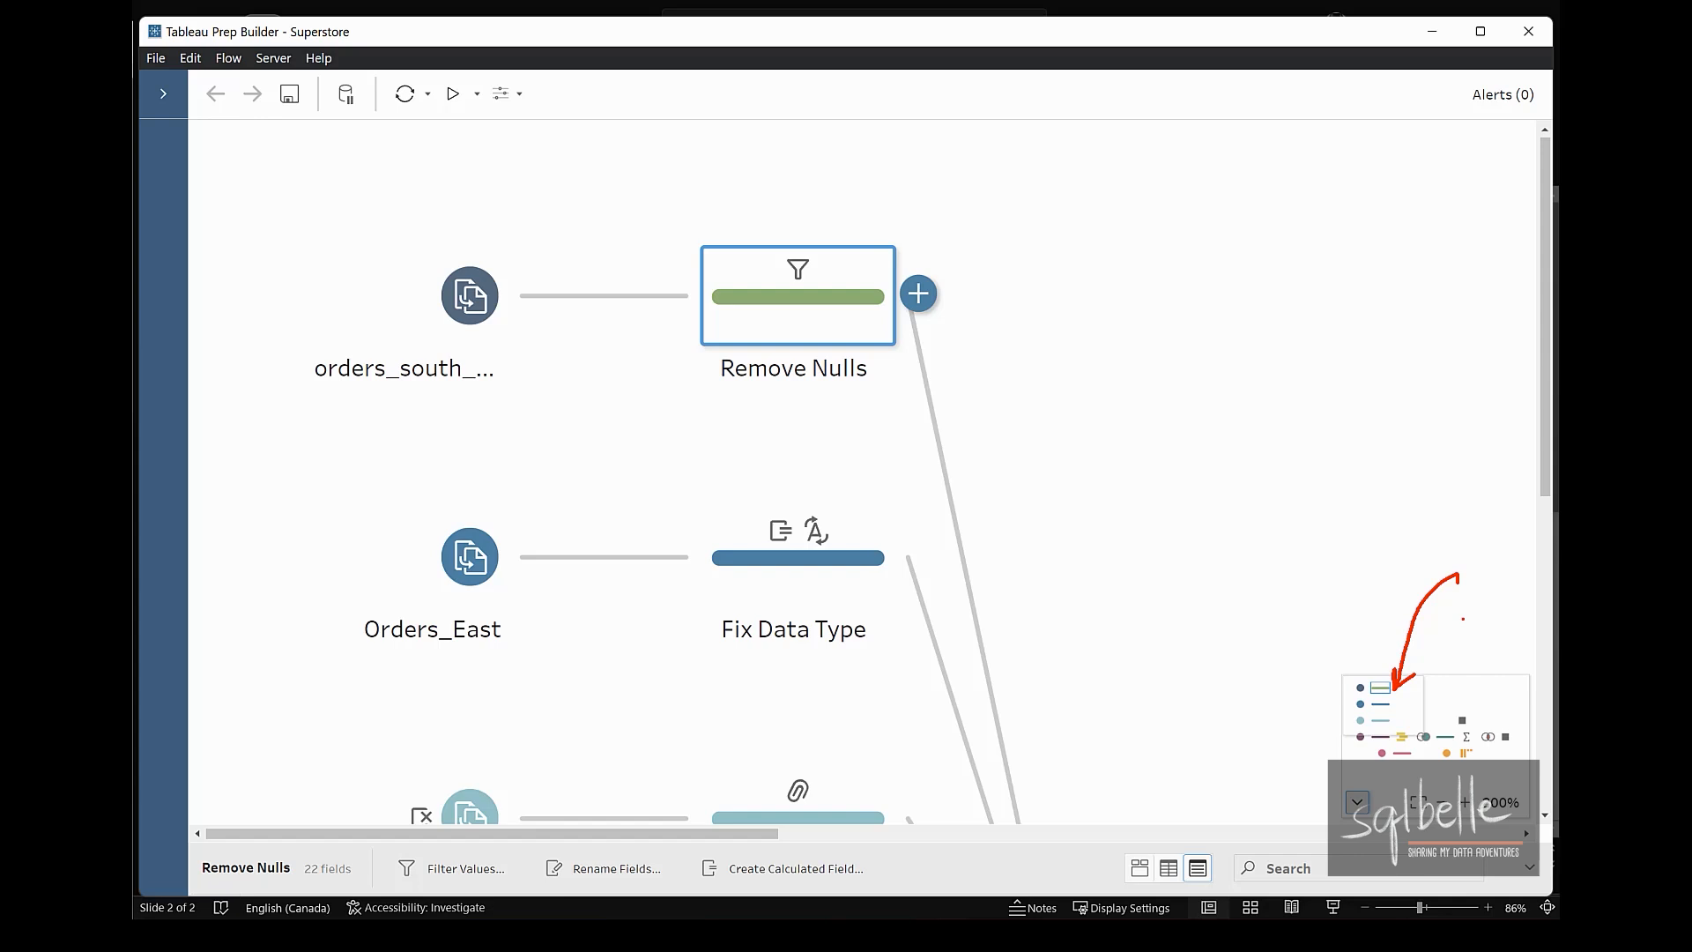
left_click_drag(1397, 714, 1502, 744)
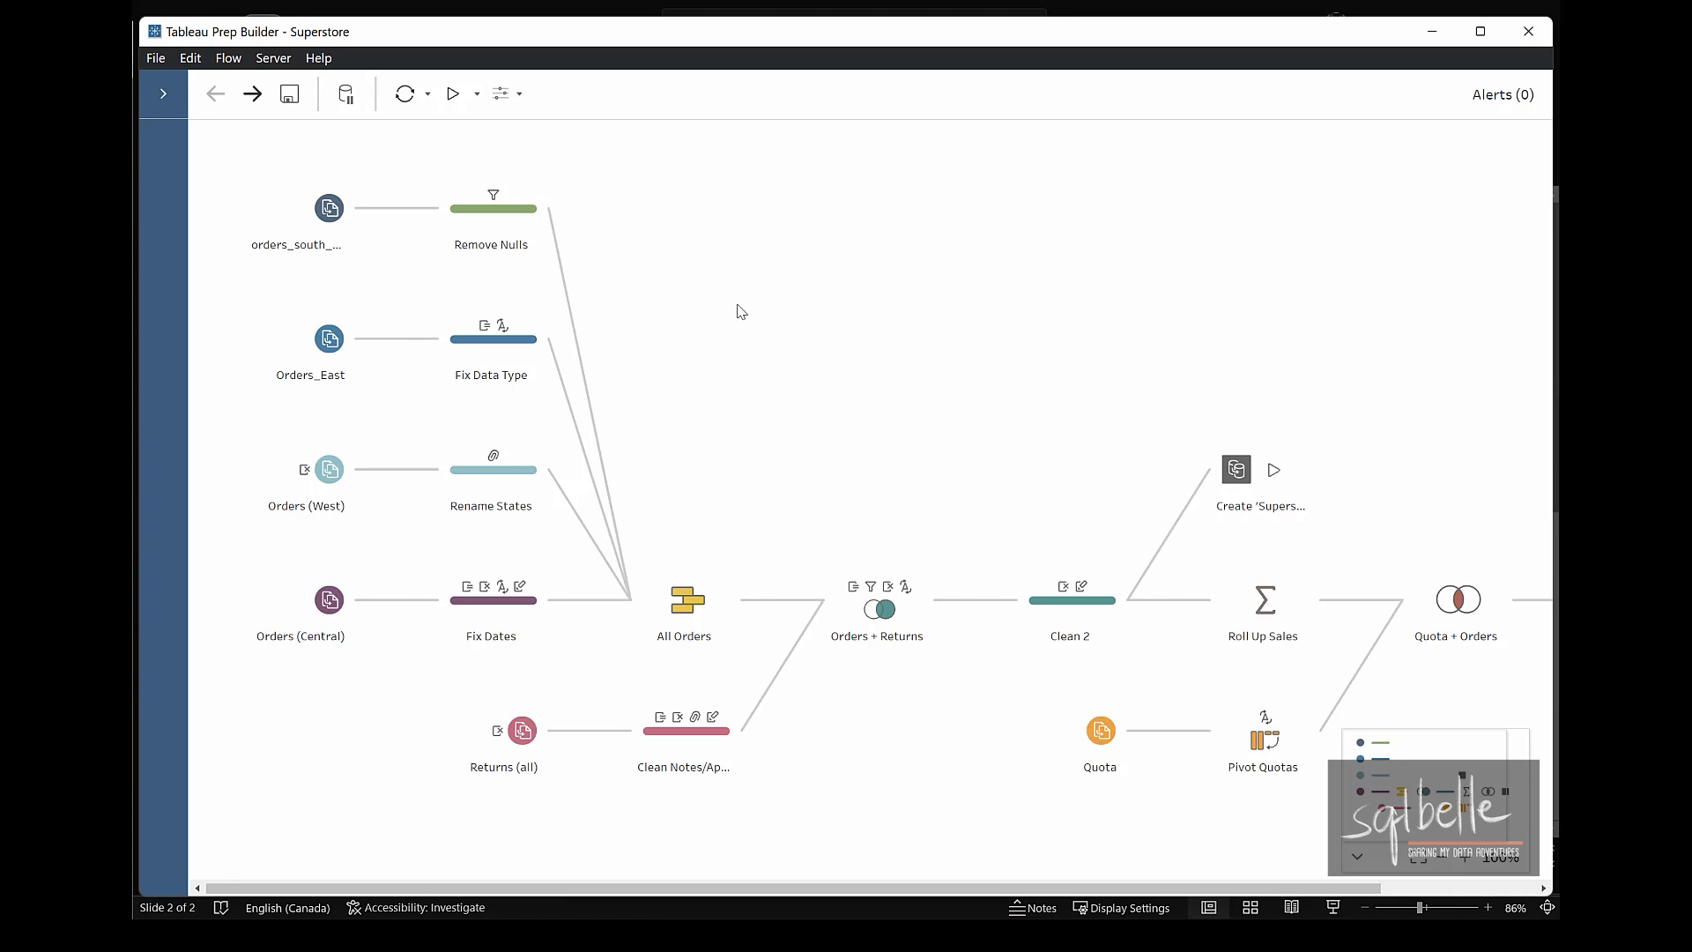
Rename the Remove Nulls step as "Exclude missing values".
double_click(481, 247)
type("Exclude missin")
type("g values")
key("Return")
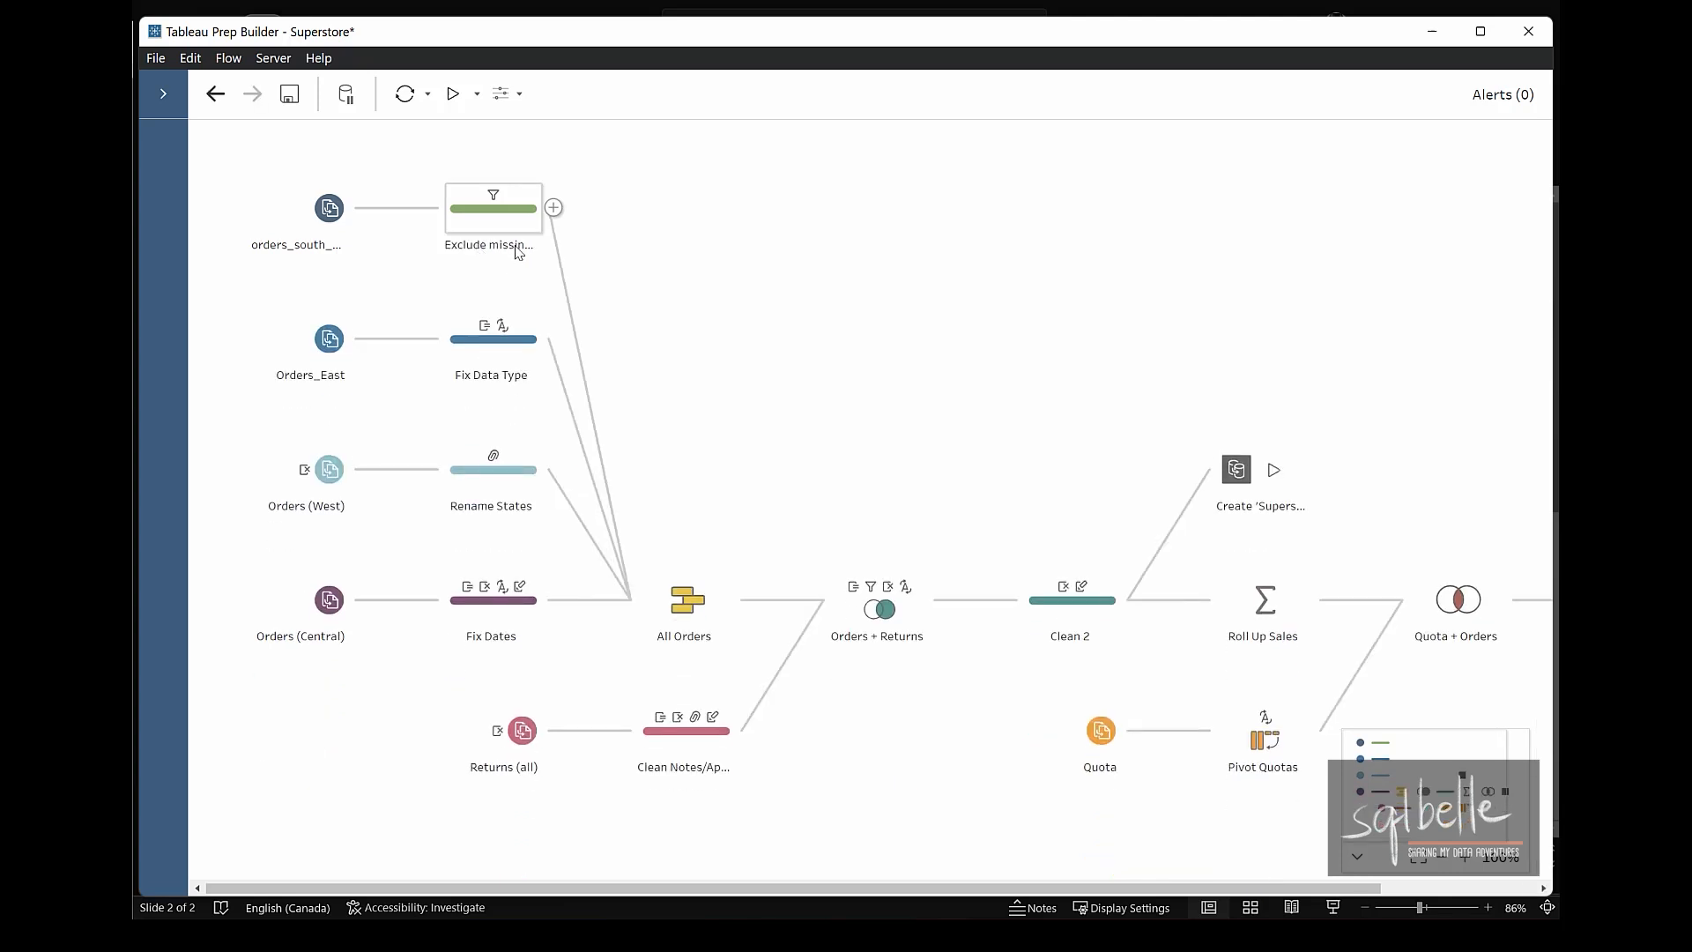
Add the description "Sometimes we have preliminary data" to the Exclude missing values step.
left_click(510, 268)
type("Sometimes we have preliminary data")
key("Return")
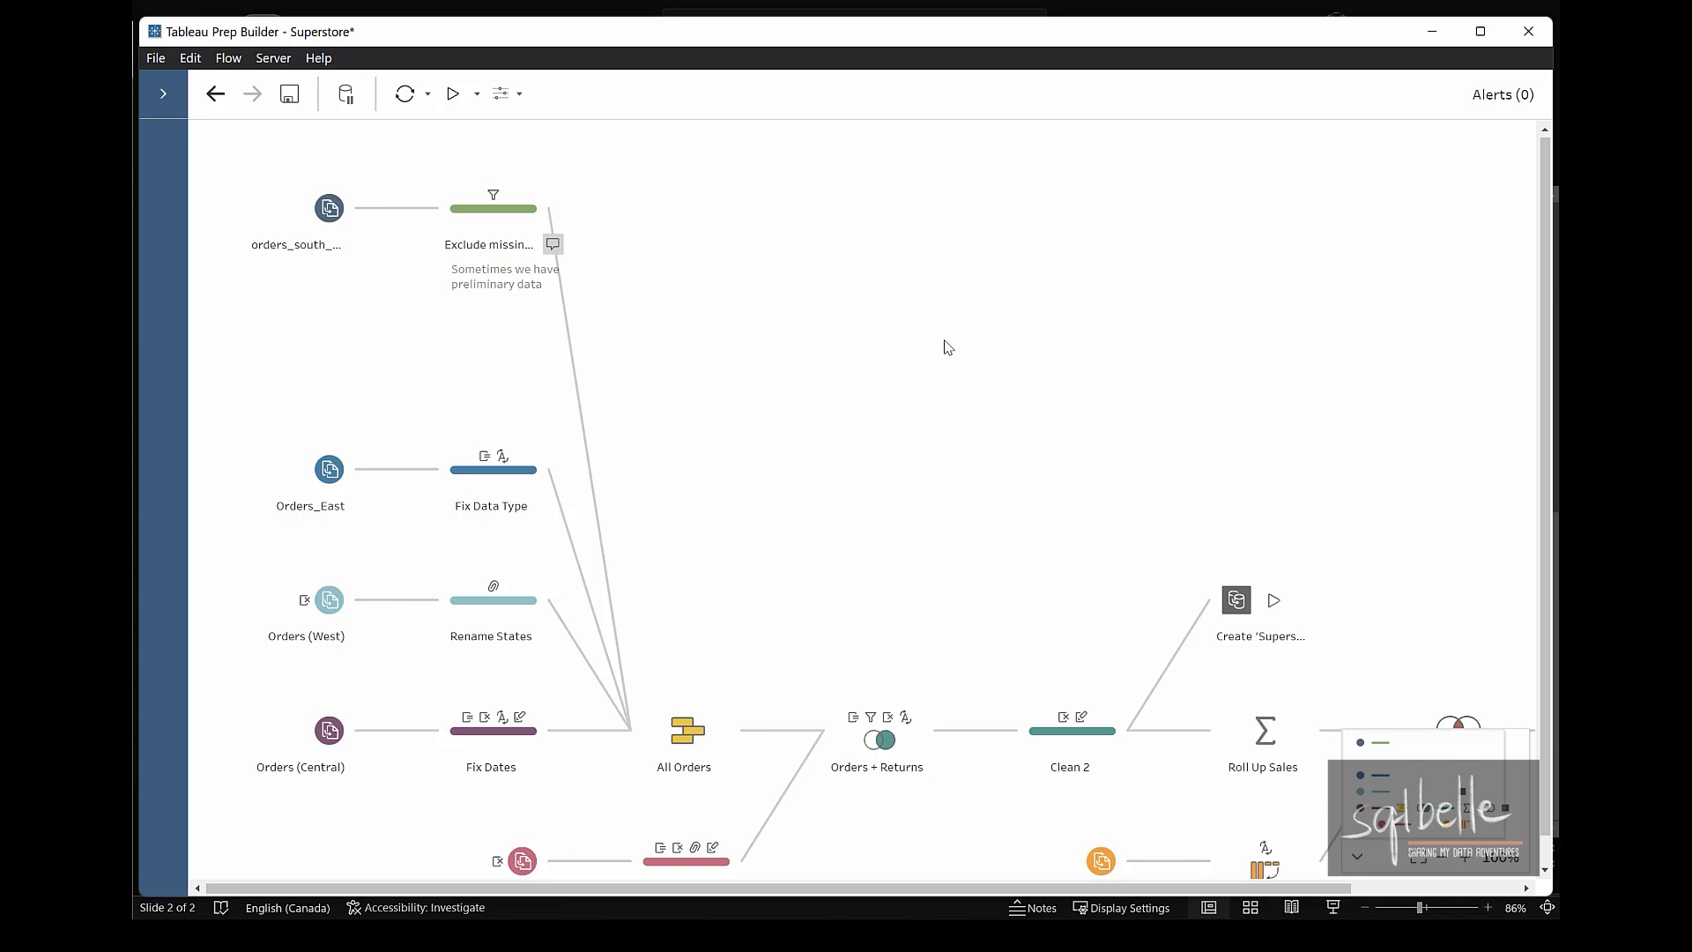
Change the color of the Exclude missing values, Fix Data Type, Rename States and Fix Dates steps to dark grey.
left_click_drag(436, 158, 546, 779)
right_click(483, 481)
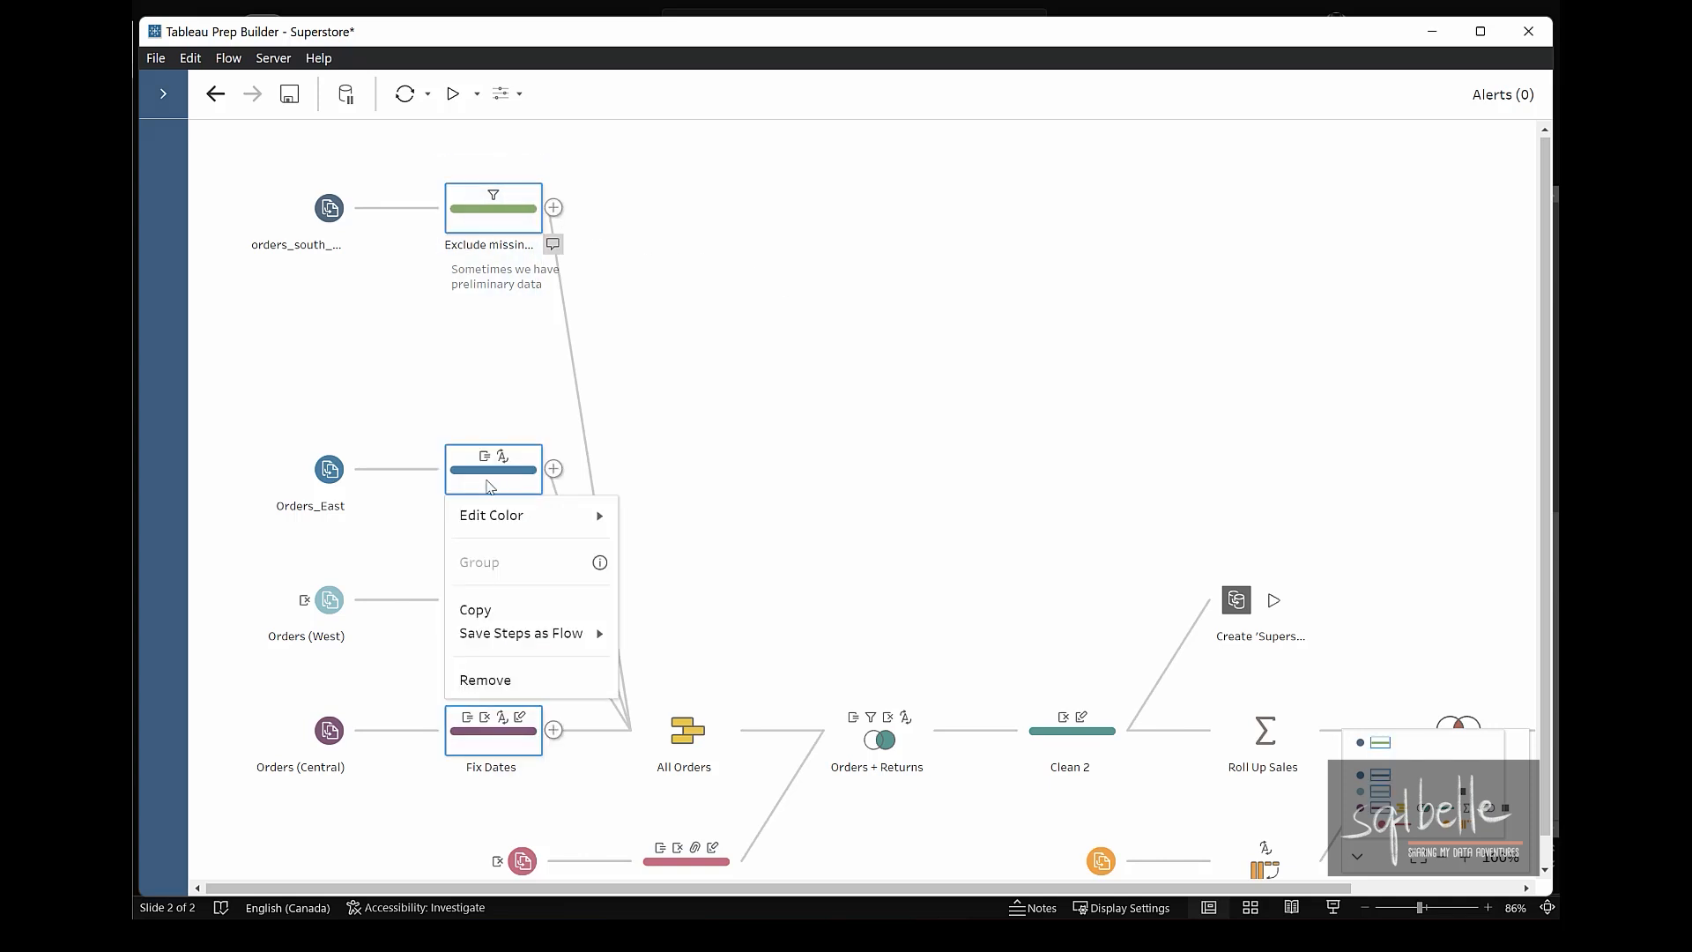
mouse_move(546, 516)
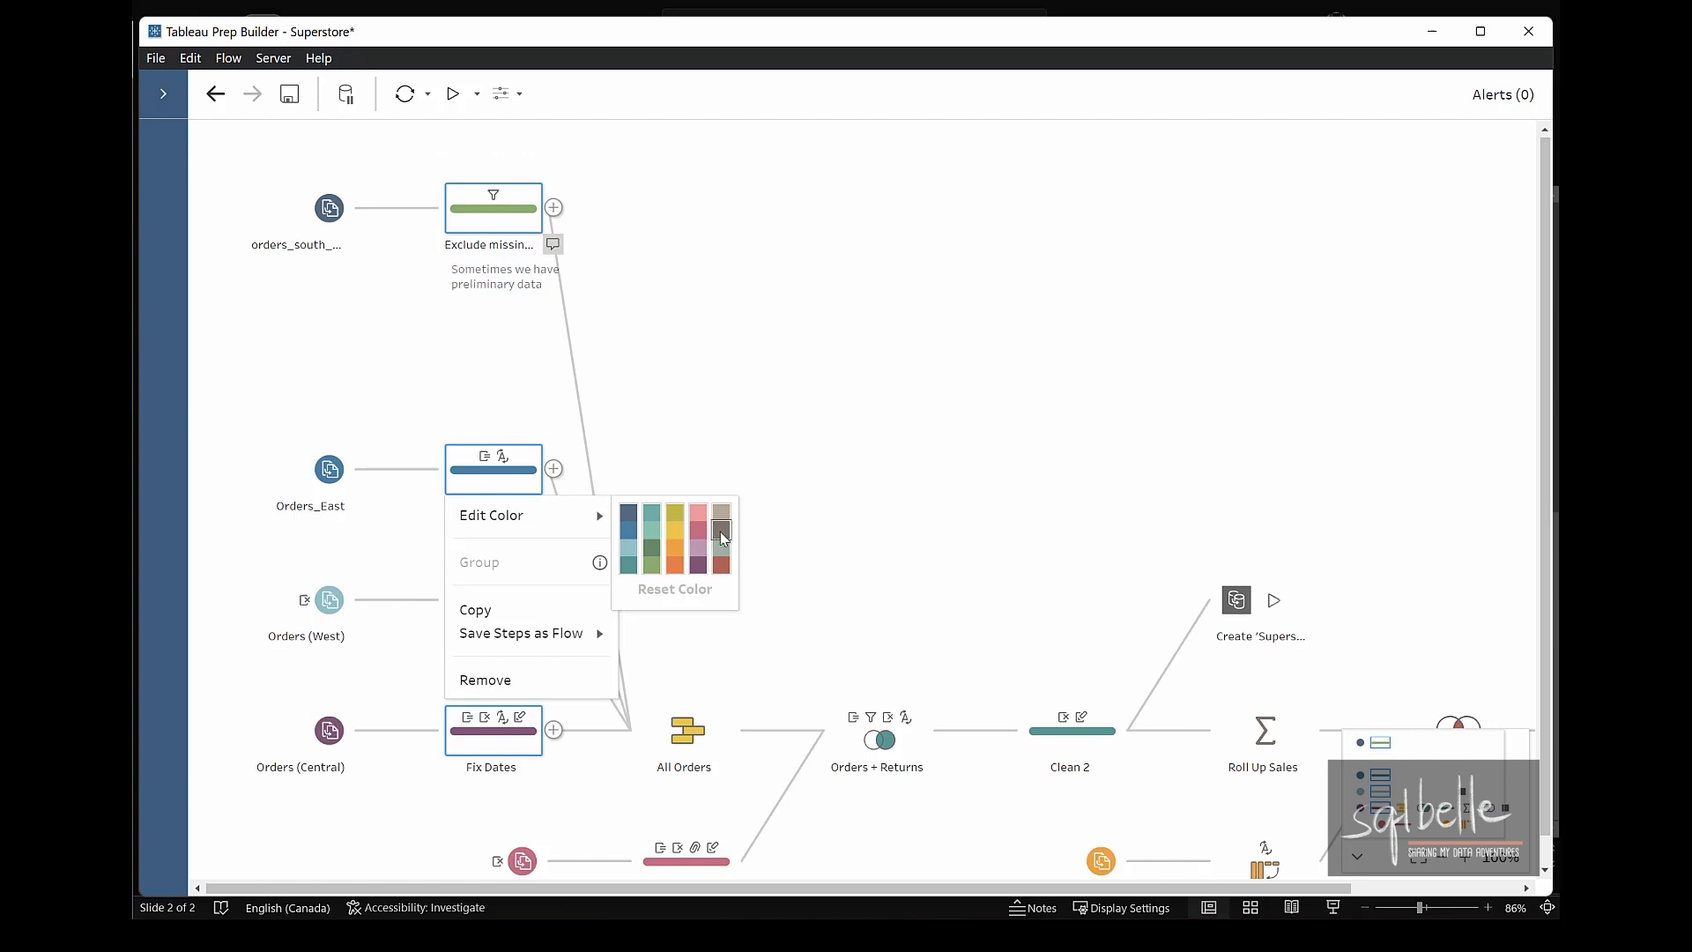
left_click(721, 532)
left_click_drag(504, 422, 523, 427)
left_click_drag(514, 556, 490, 553)
mouse_move(533, 690)
left_mouse_down()
mouse_move(438, 719)
mouse_move(549, 694)
left_mouse_up()
key("Escape")
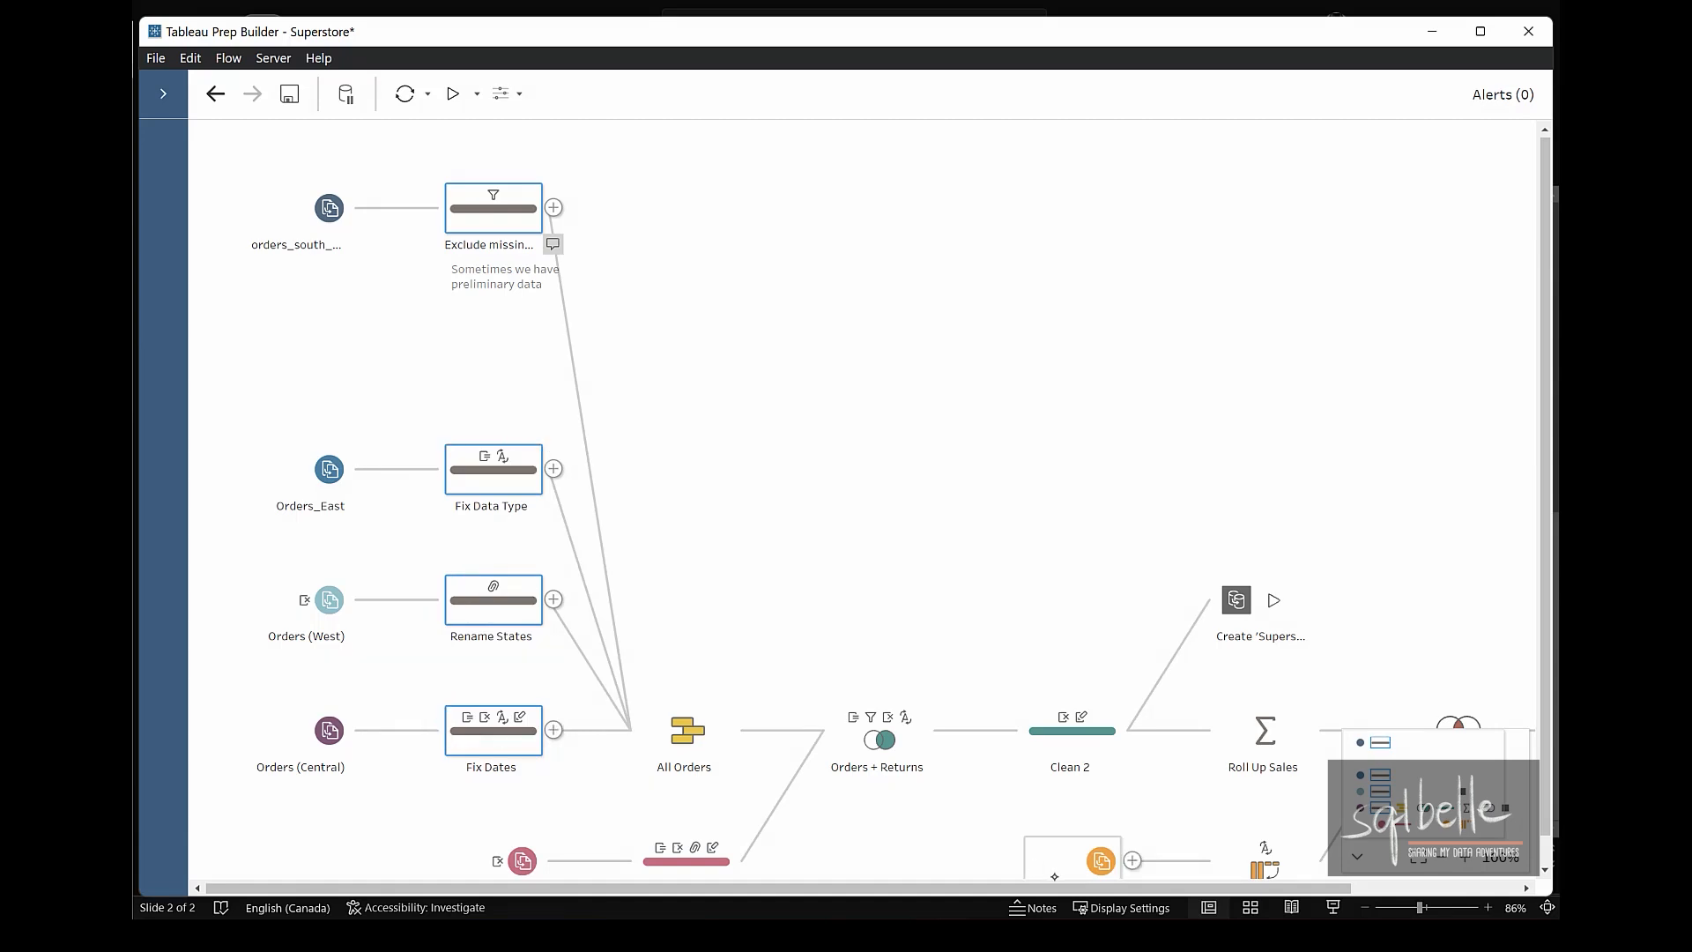
Group the Roll Up Sales, Pivot Quotas and Quota + Orders steps together with the Create 'Annual ... output.
left_click_drag(1070, 888, 1231, 888)
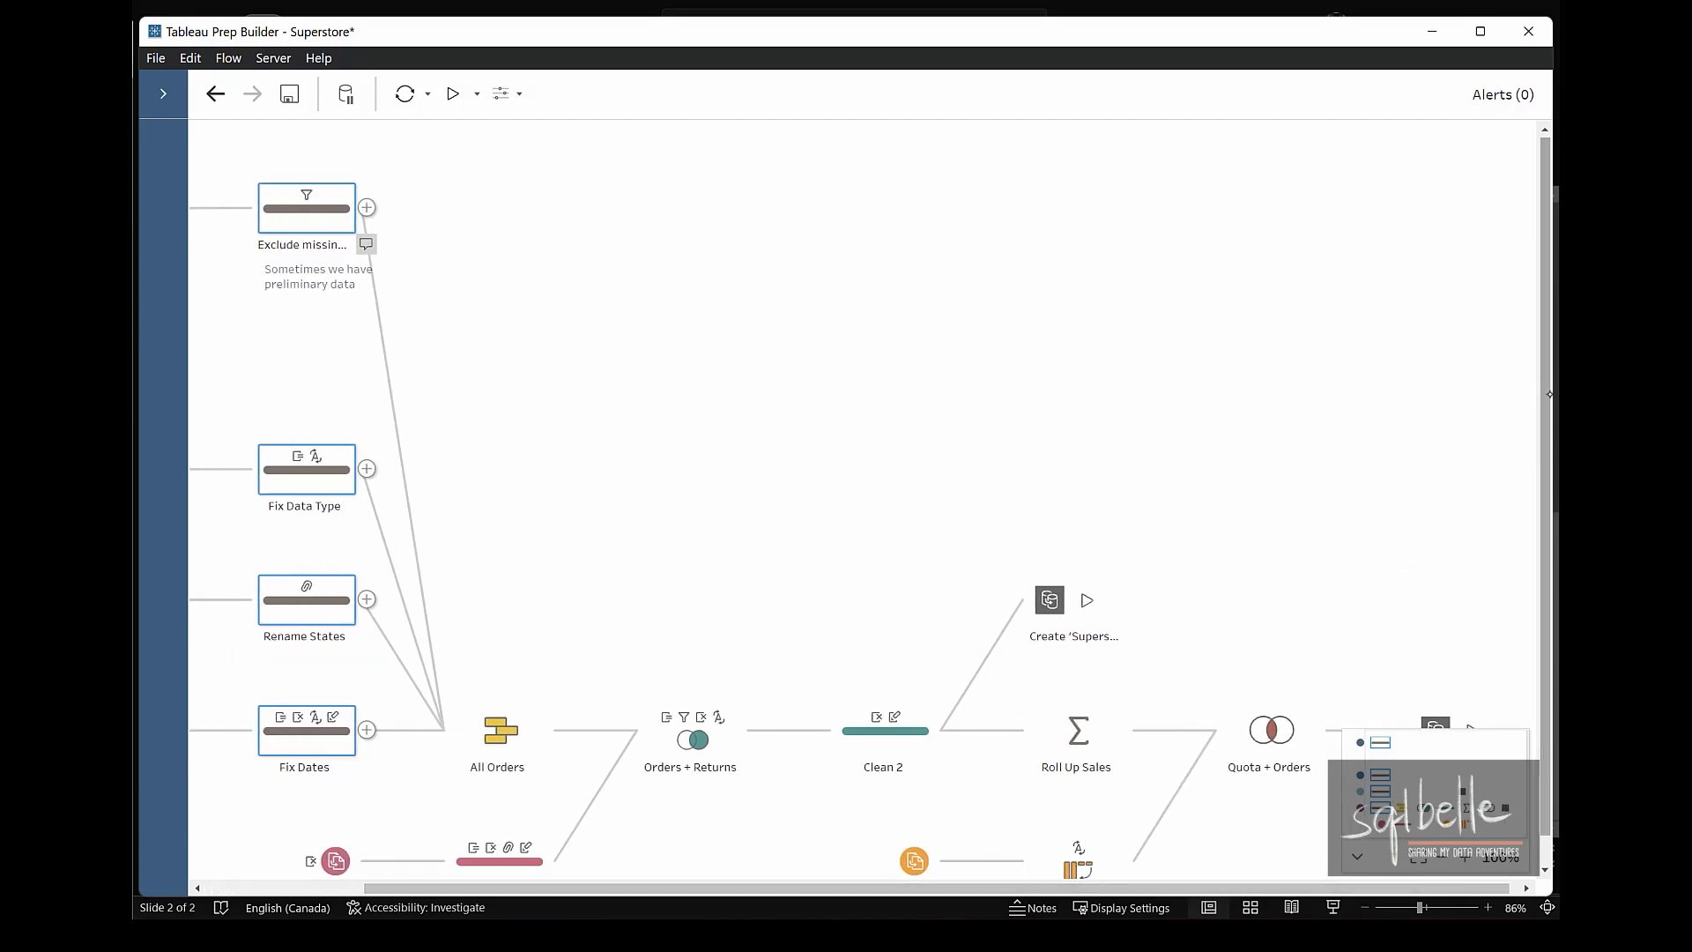
scroll(1547, 394, "down", 2)
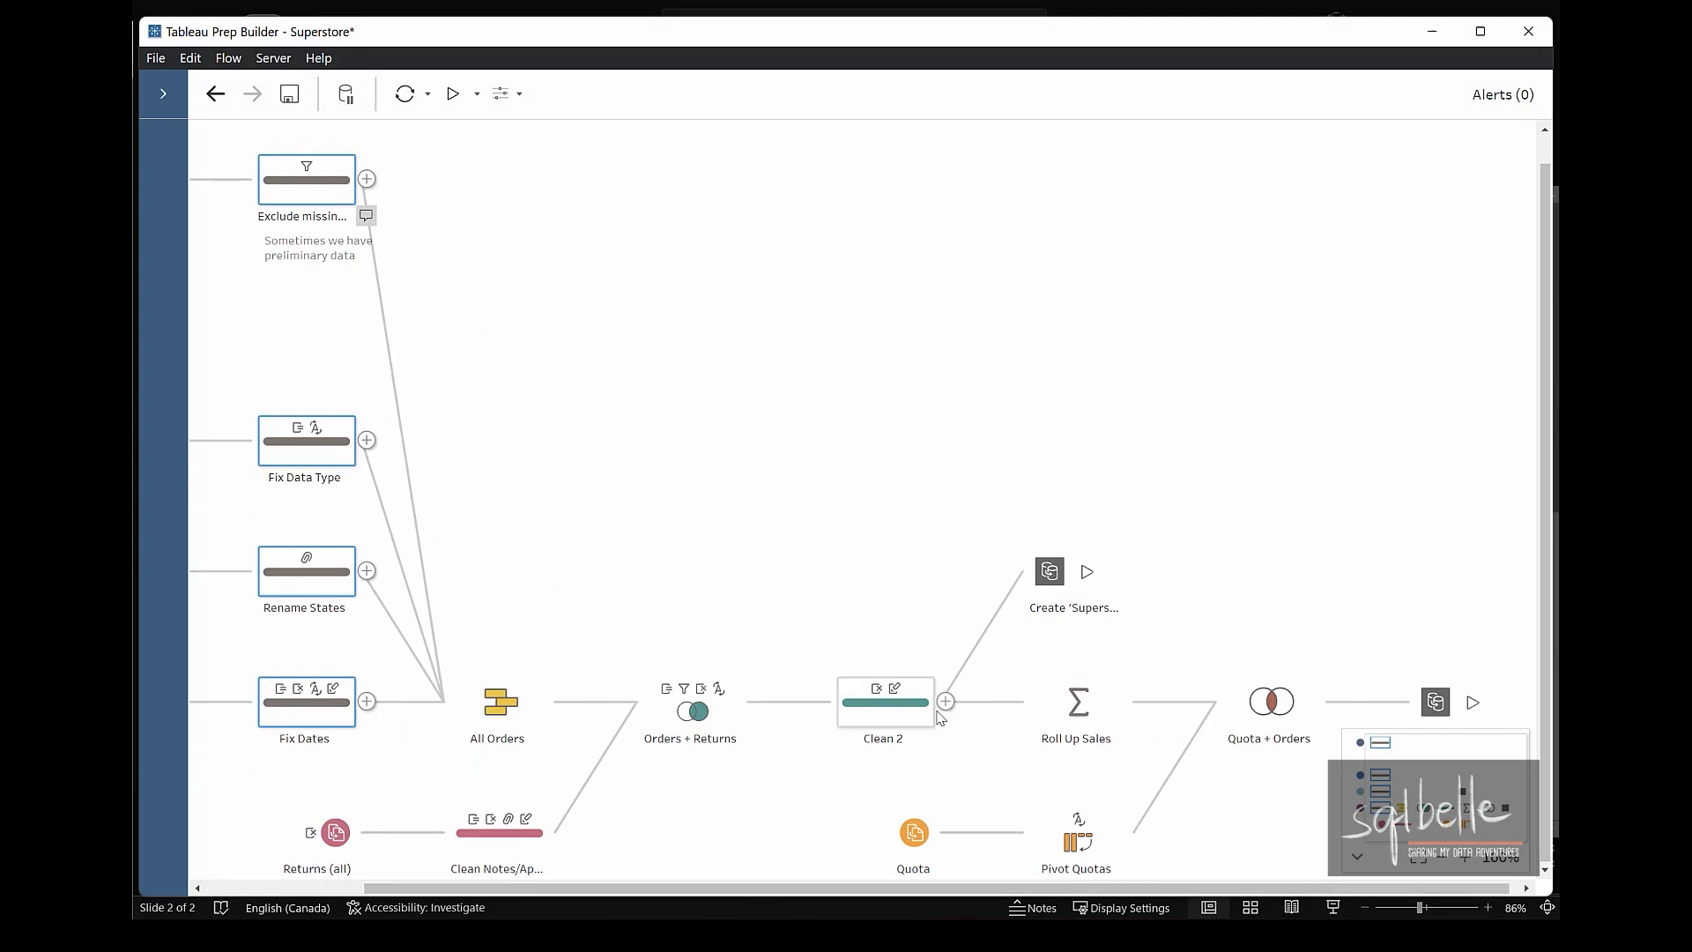
left_click_drag(1024, 663, 1463, 899)
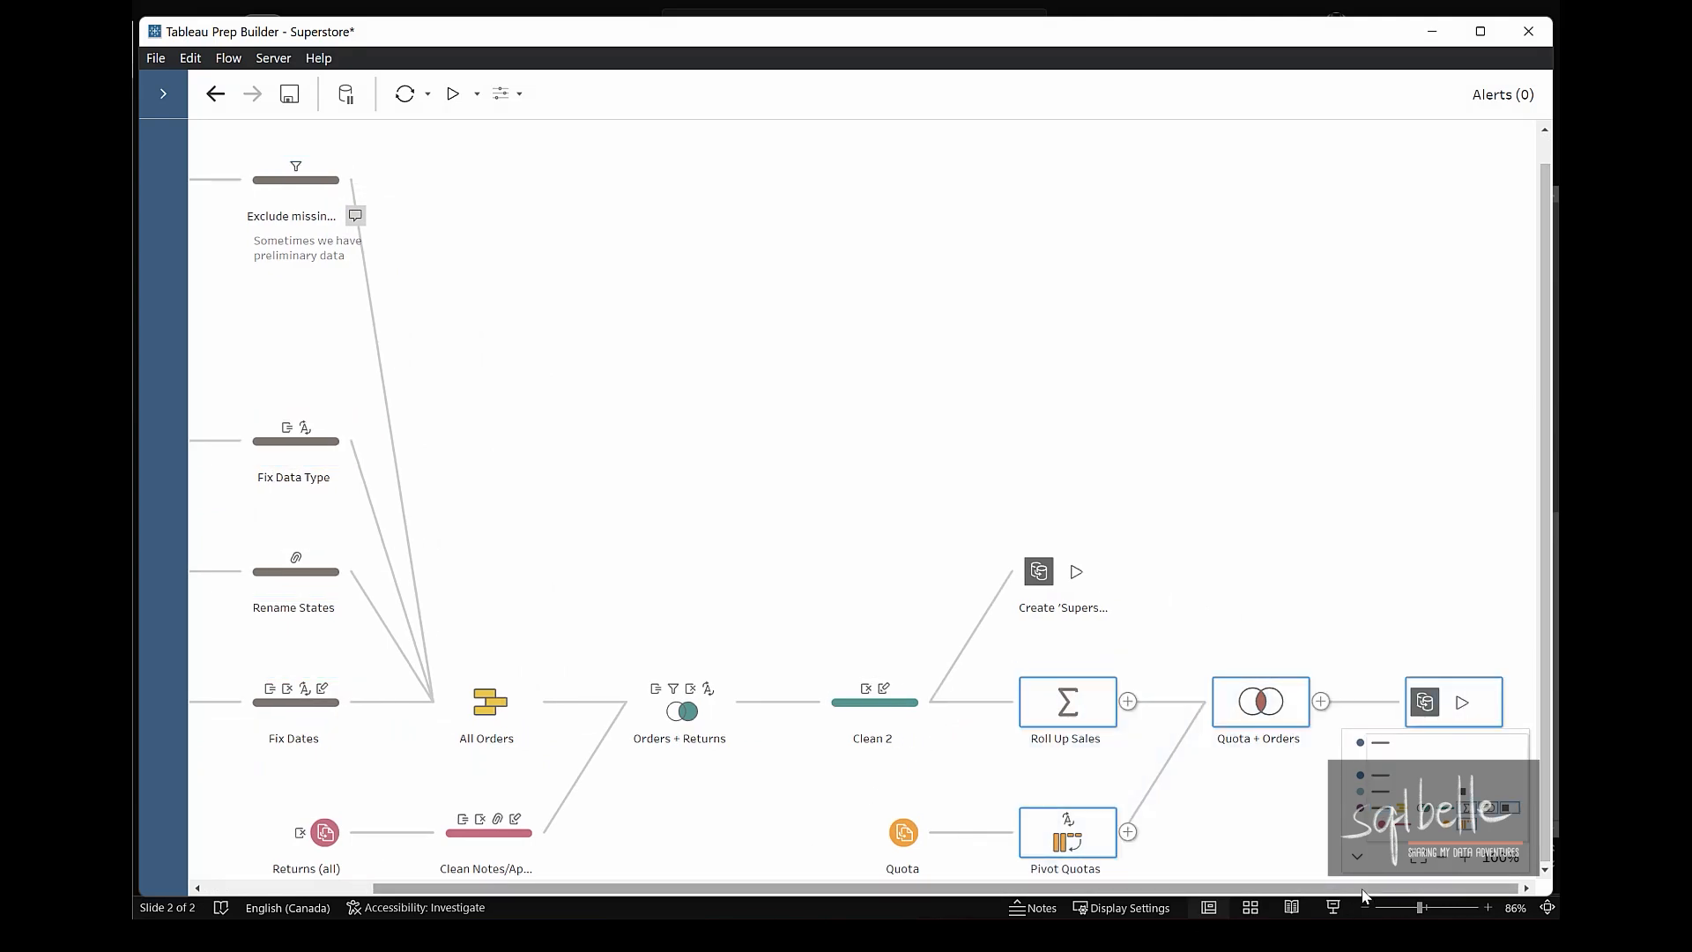
right_click(1054, 709)
left_click(1076, 595)
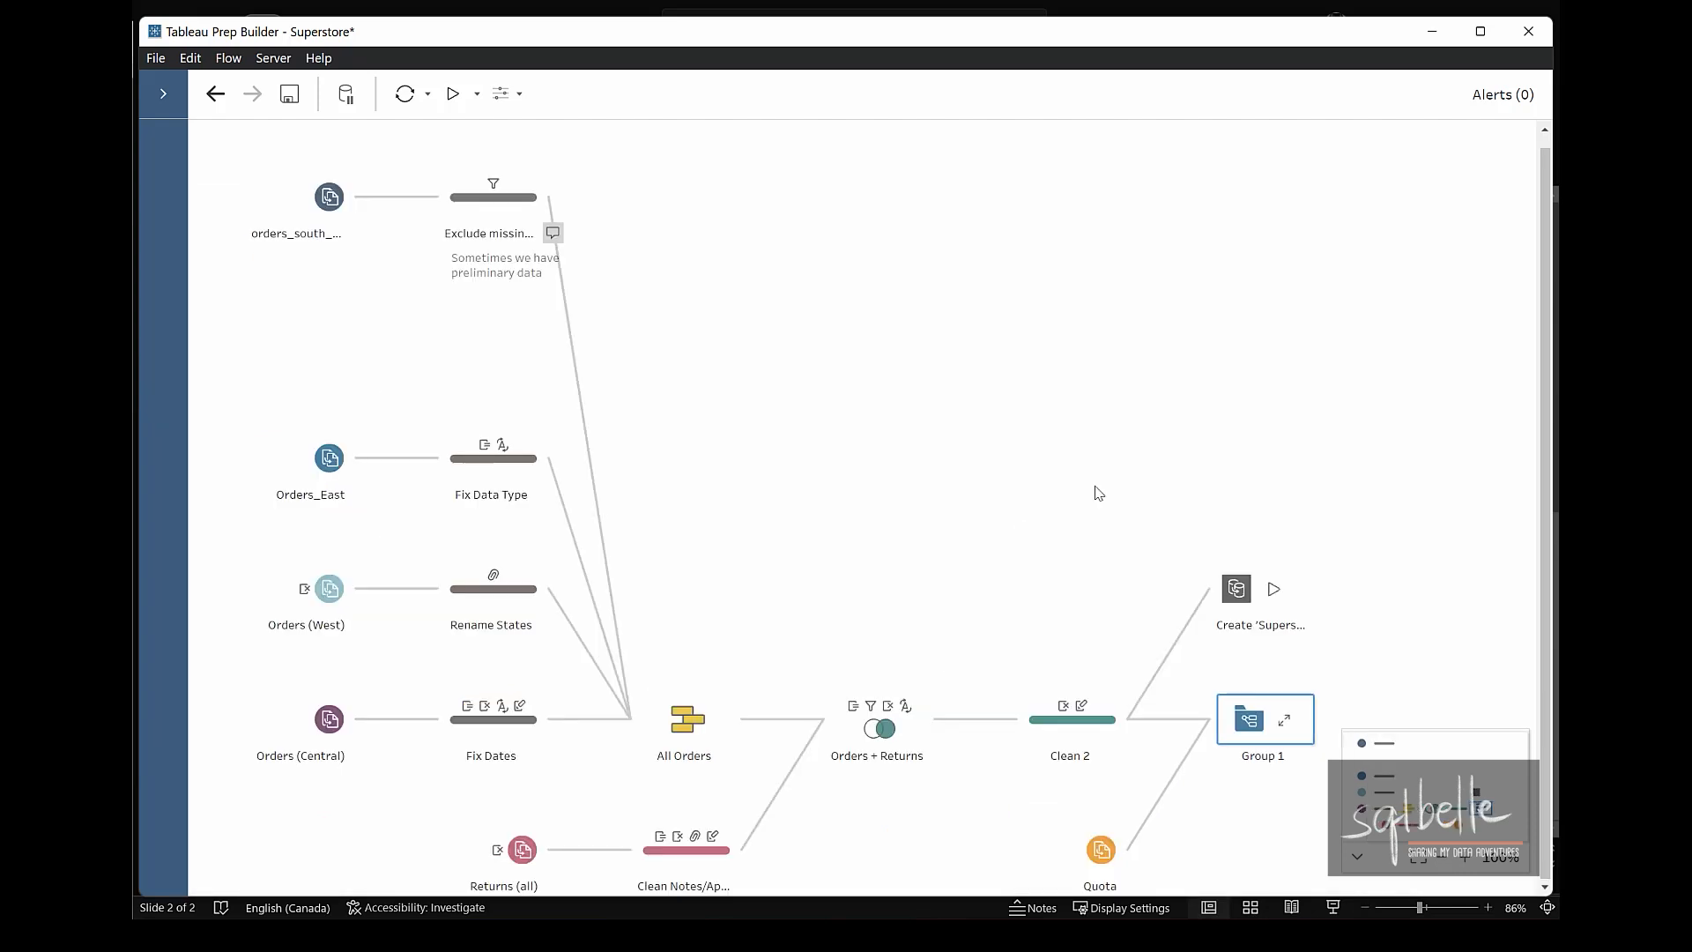
Expand the new group to view the steps inside it and collapse it again.
left_click(1285, 722)
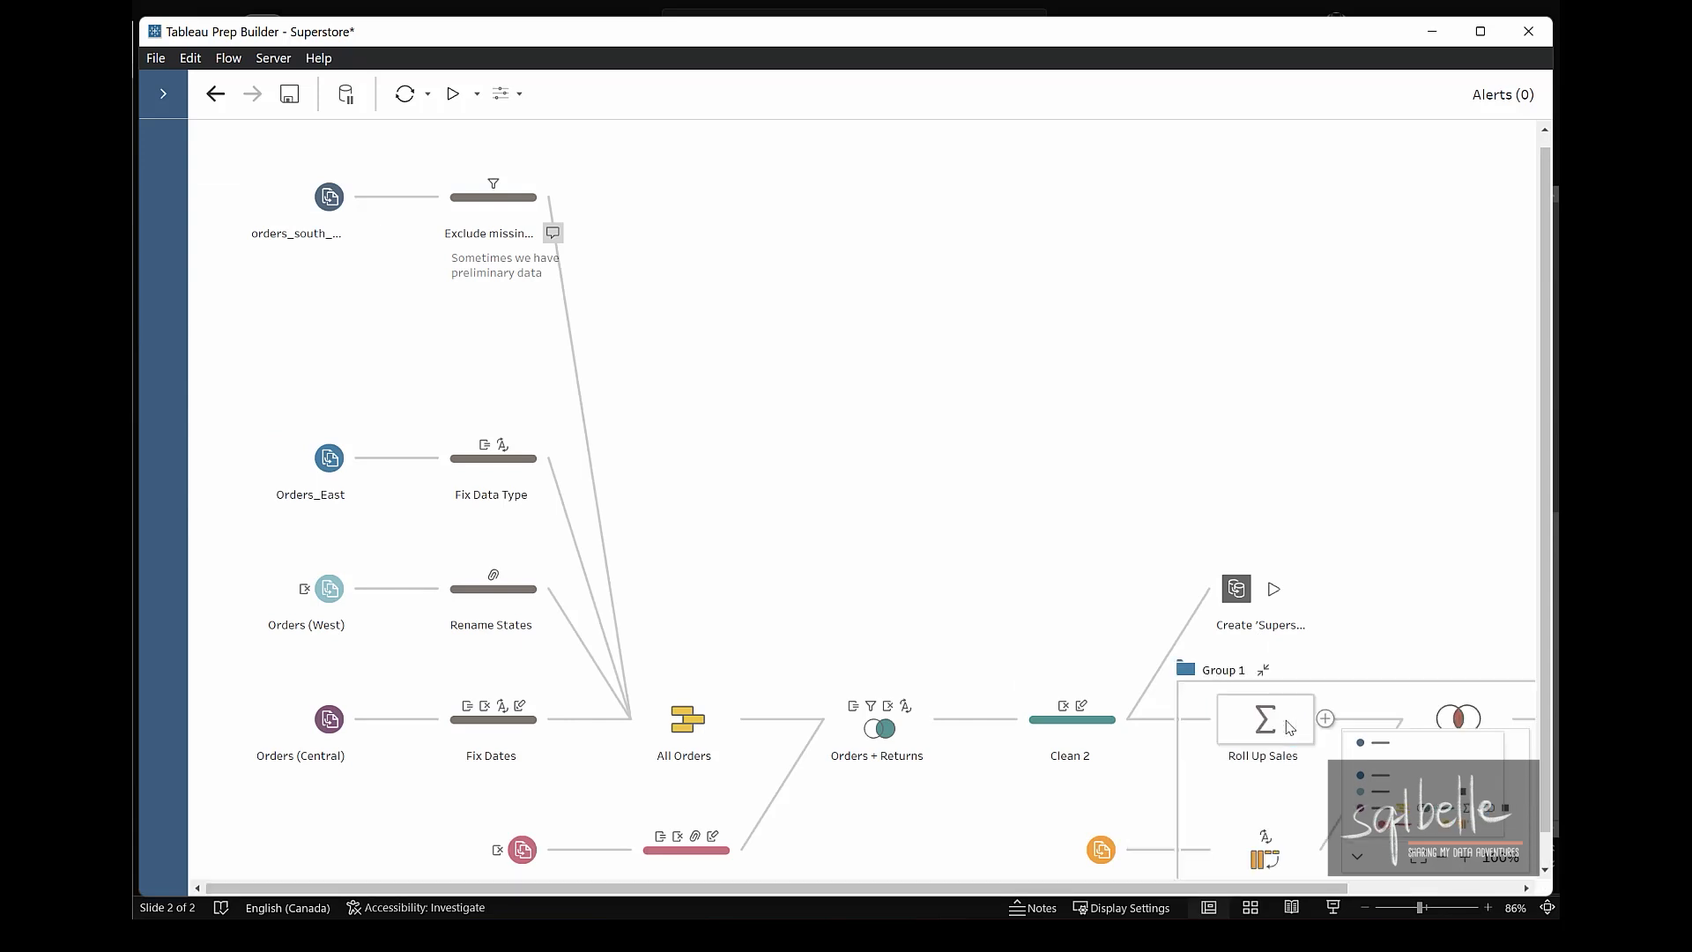
left_click(1264, 671)
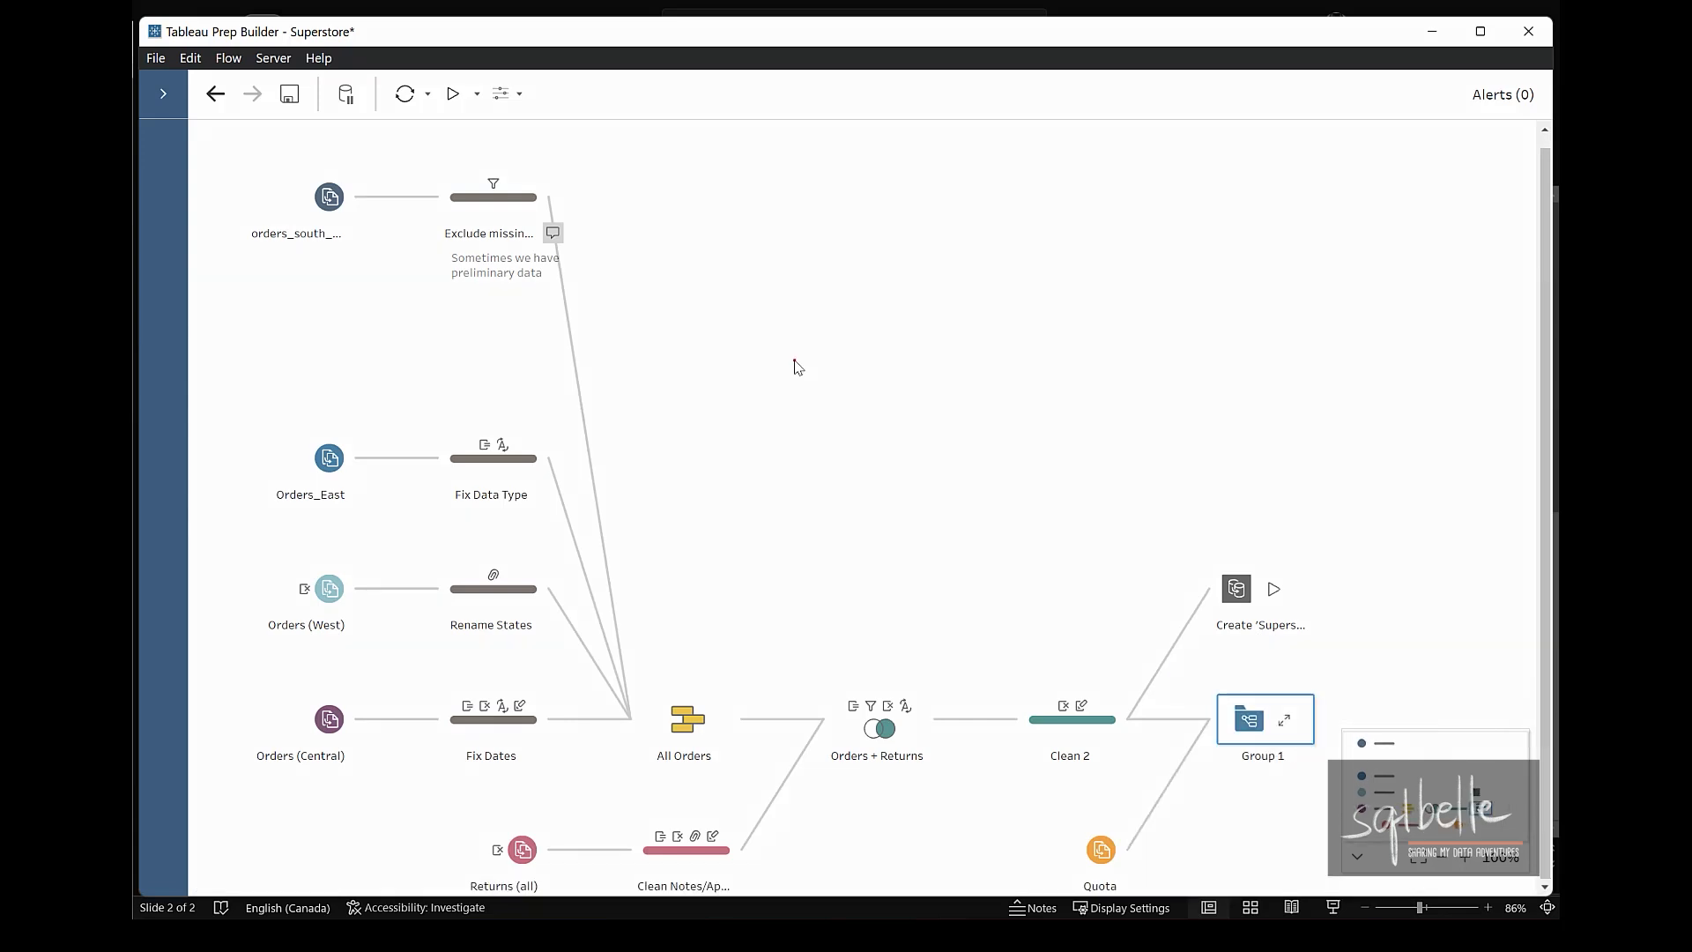
mouse_move(595, 162)
left_mouse_down()
mouse_move(561, 310)
mouse_move(608, 155)
left_mouse_up()
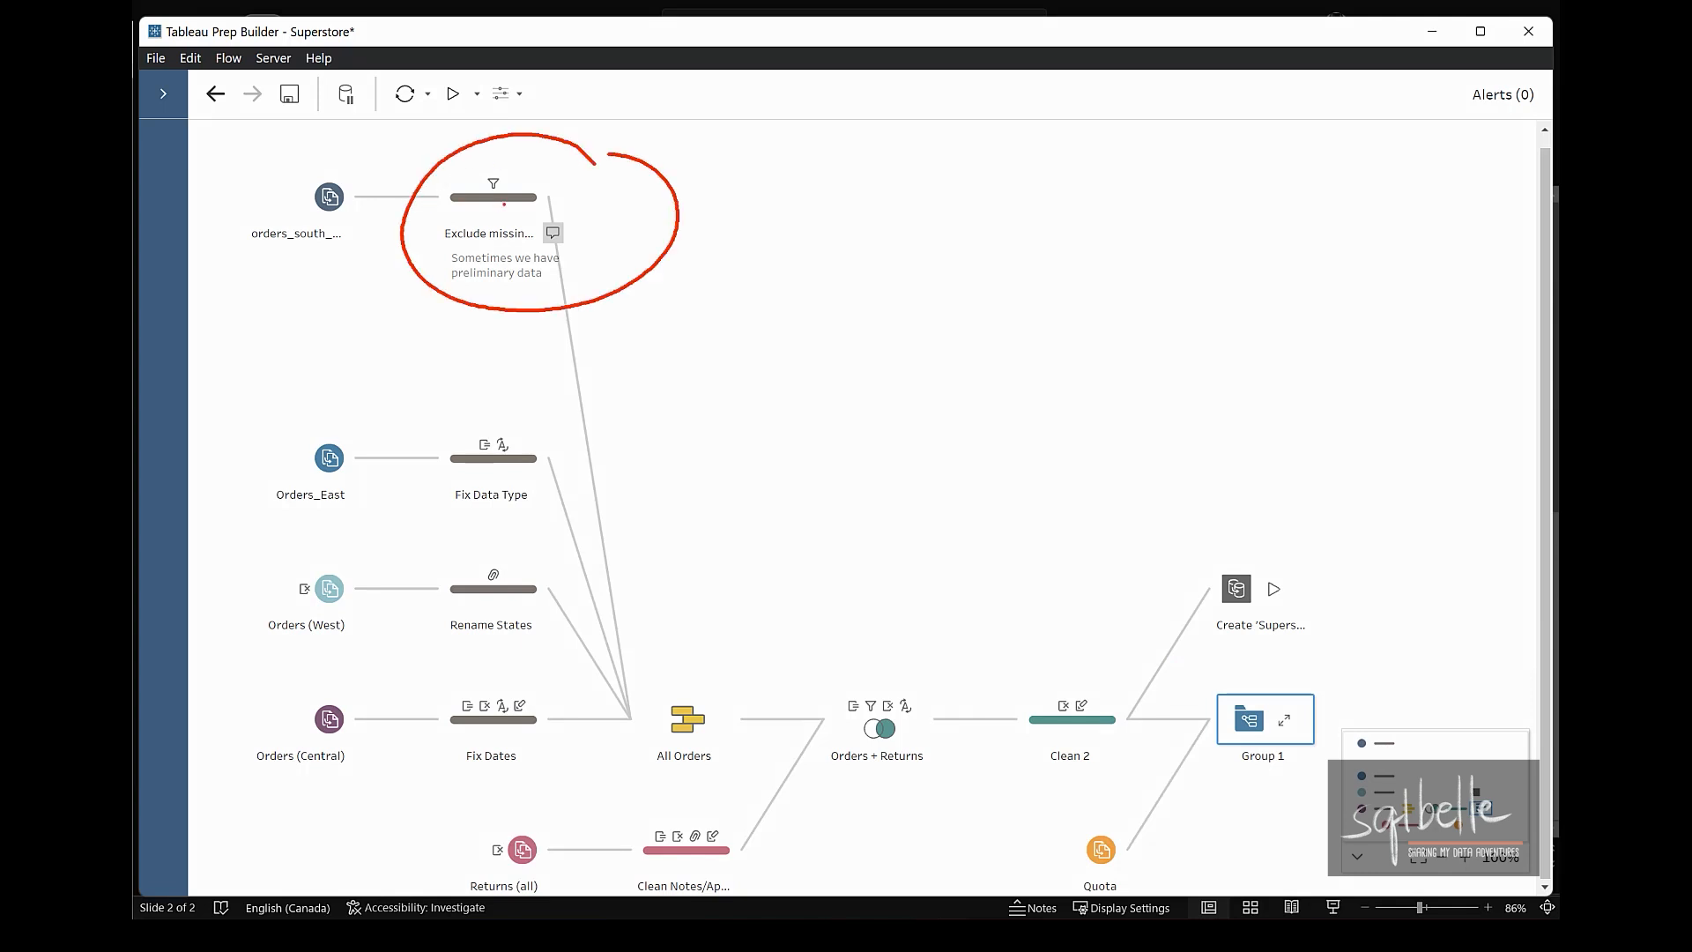
Add the description "this is where we will exclude preliminary data" to the Order ID filter in the Exclude missing values step's changes.
key("Escape")
left_click(517, 207)
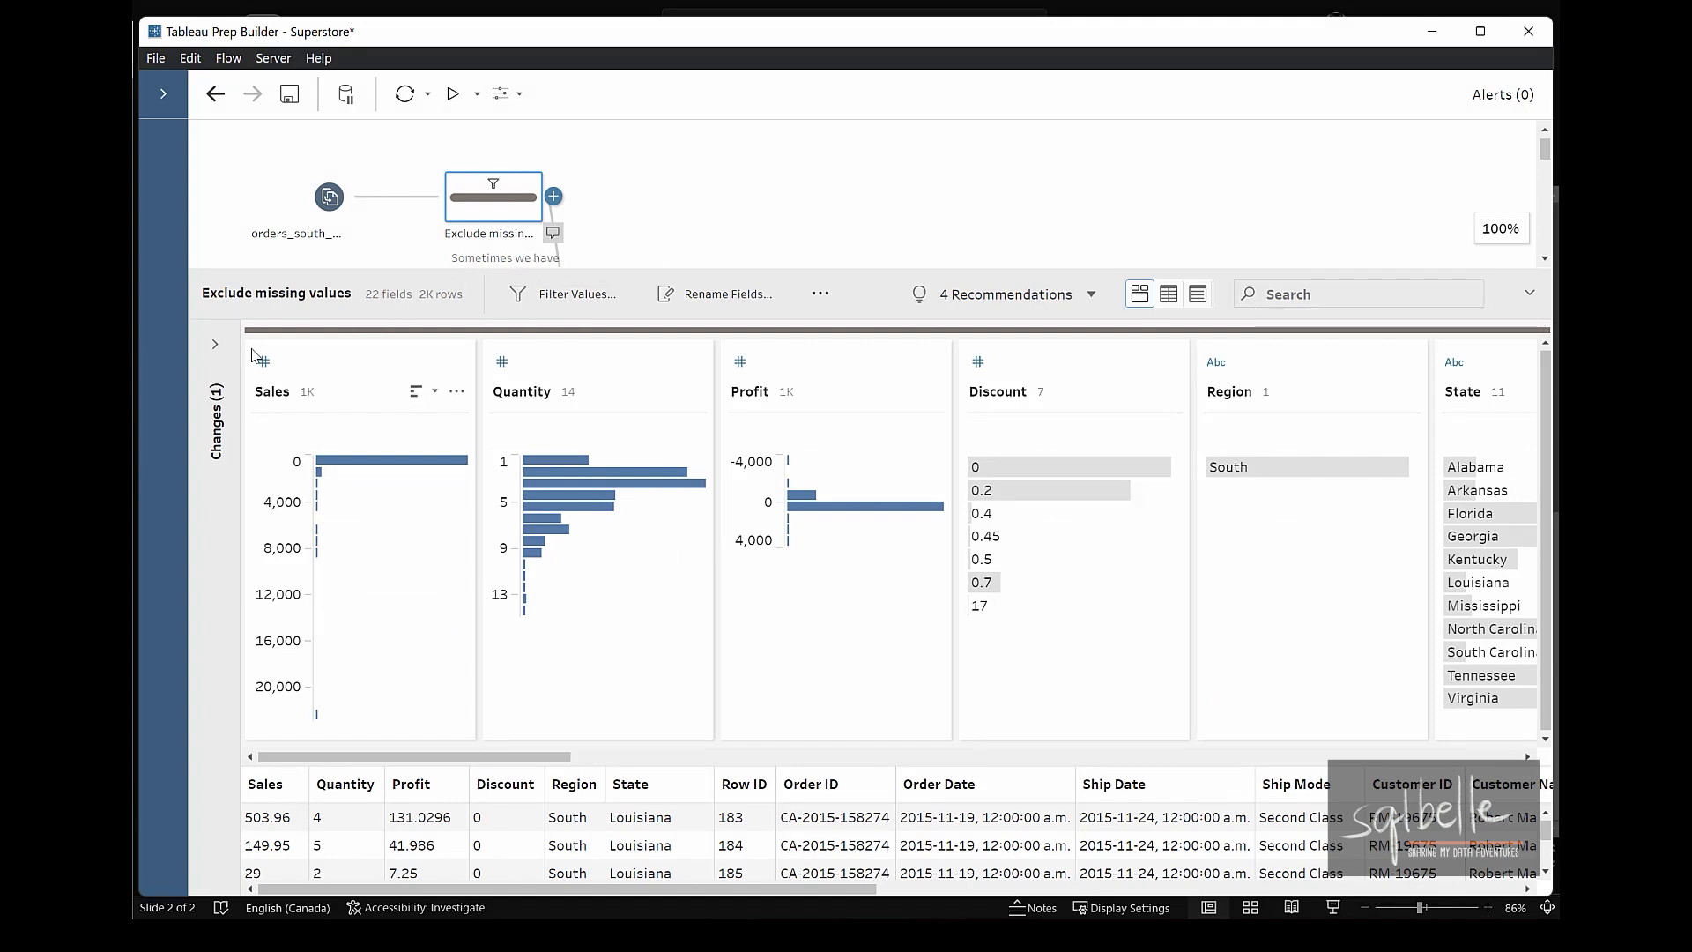
left_click(214, 344)
left_click(390, 403)
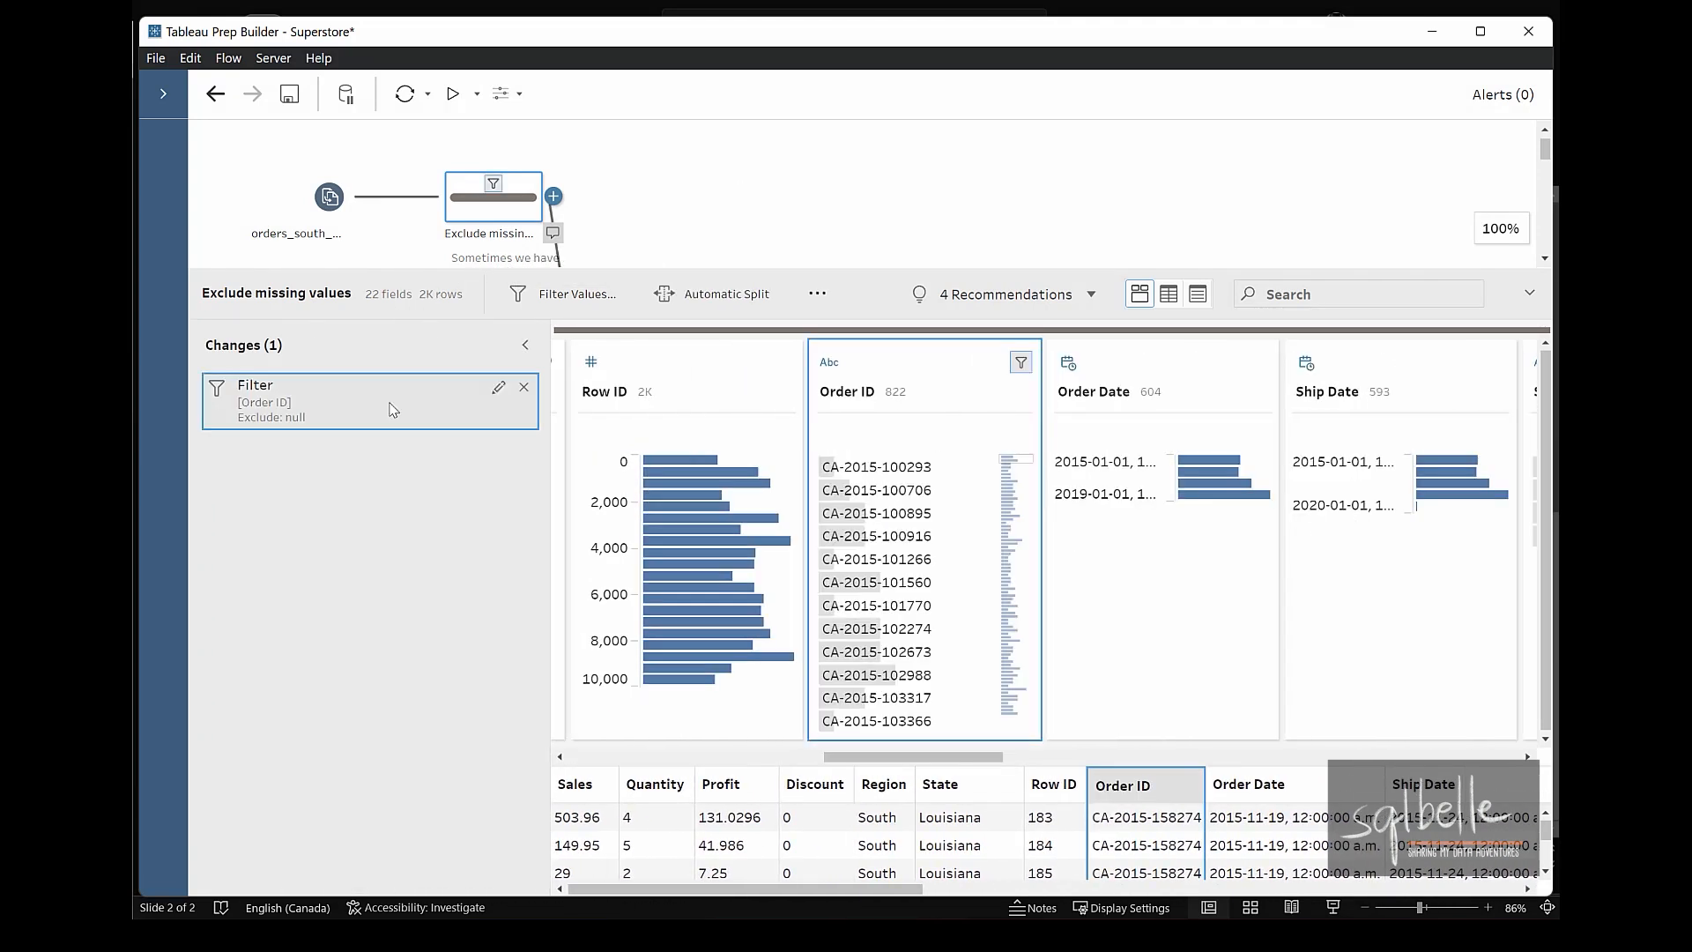
right_click(390, 403)
left_click(419, 422)
type("this is where we will exclude preliminary data")
key("Return")
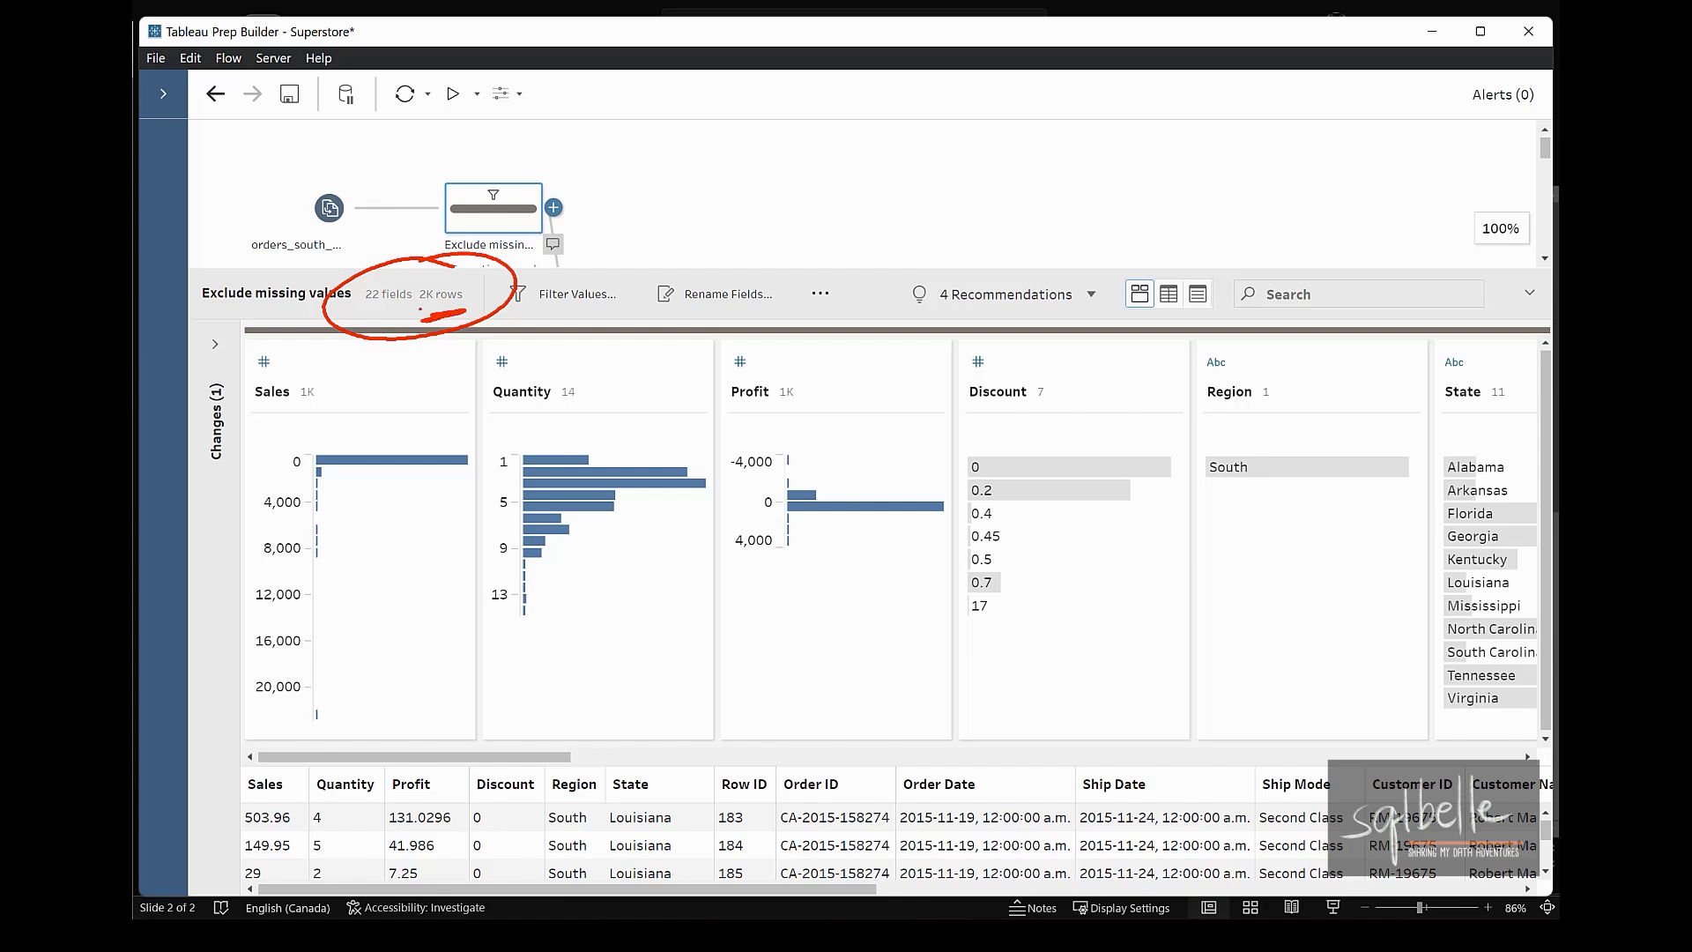
Examine the field summaries and value distributions of Exclude missing values, including the row share of Florida in State.
mouse_move(445, 300)
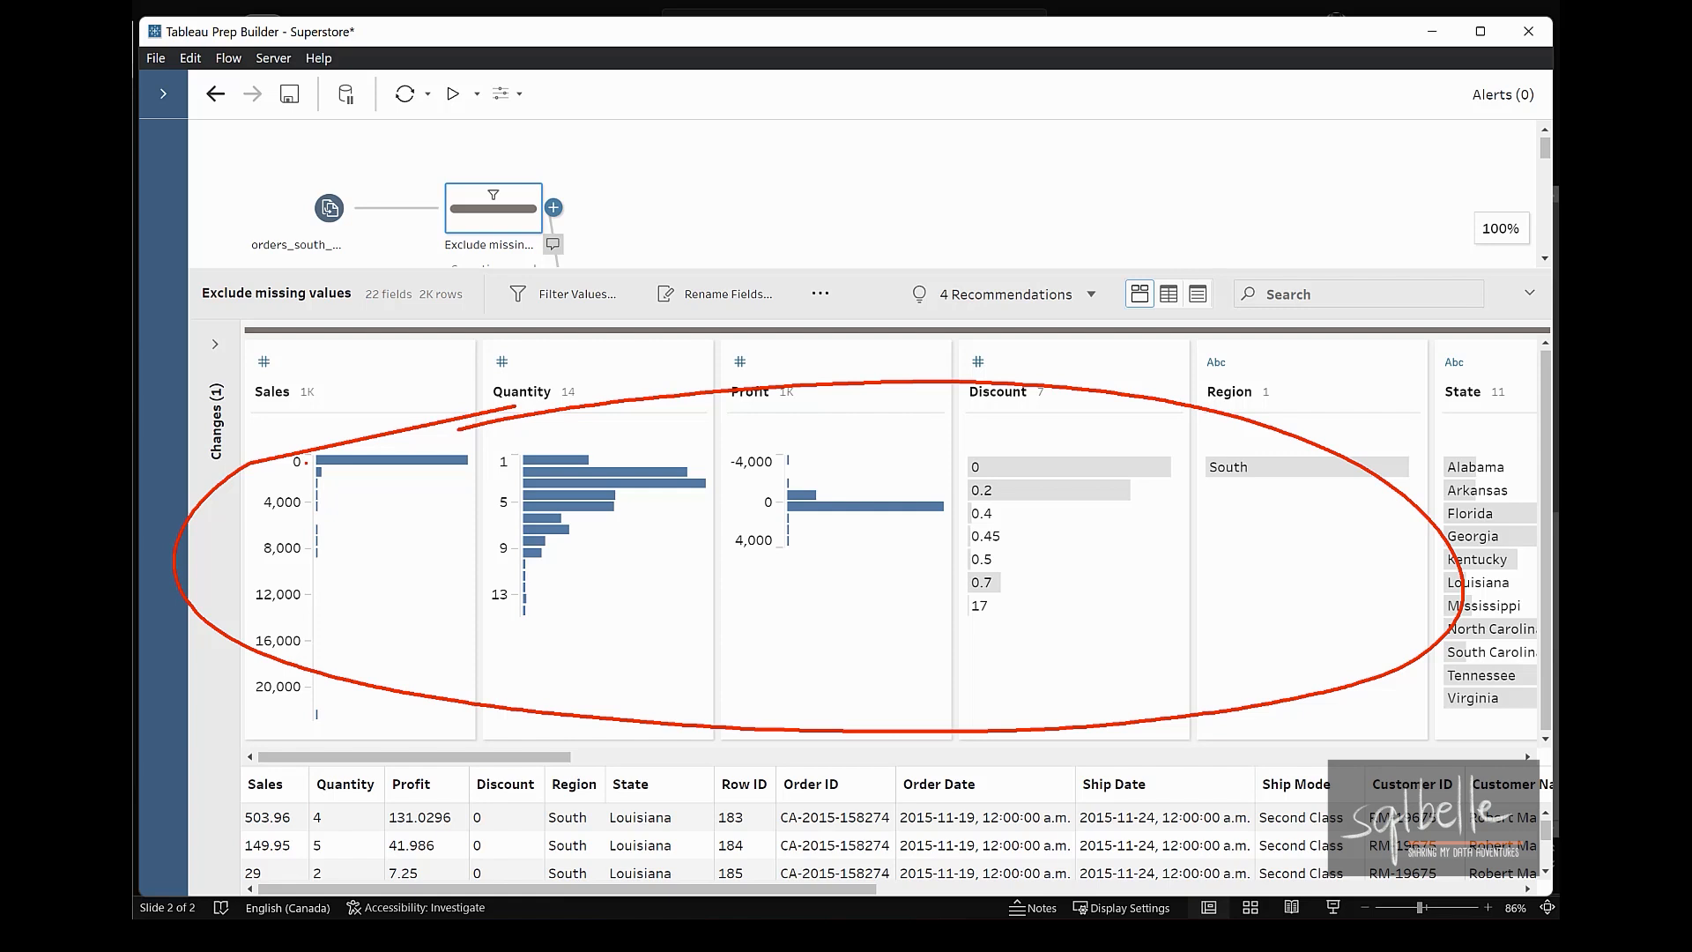
mouse_move(428, 443)
left_mouse_down()
mouse_move(434, 638)
mouse_move(377, 638)
left_mouse_up()
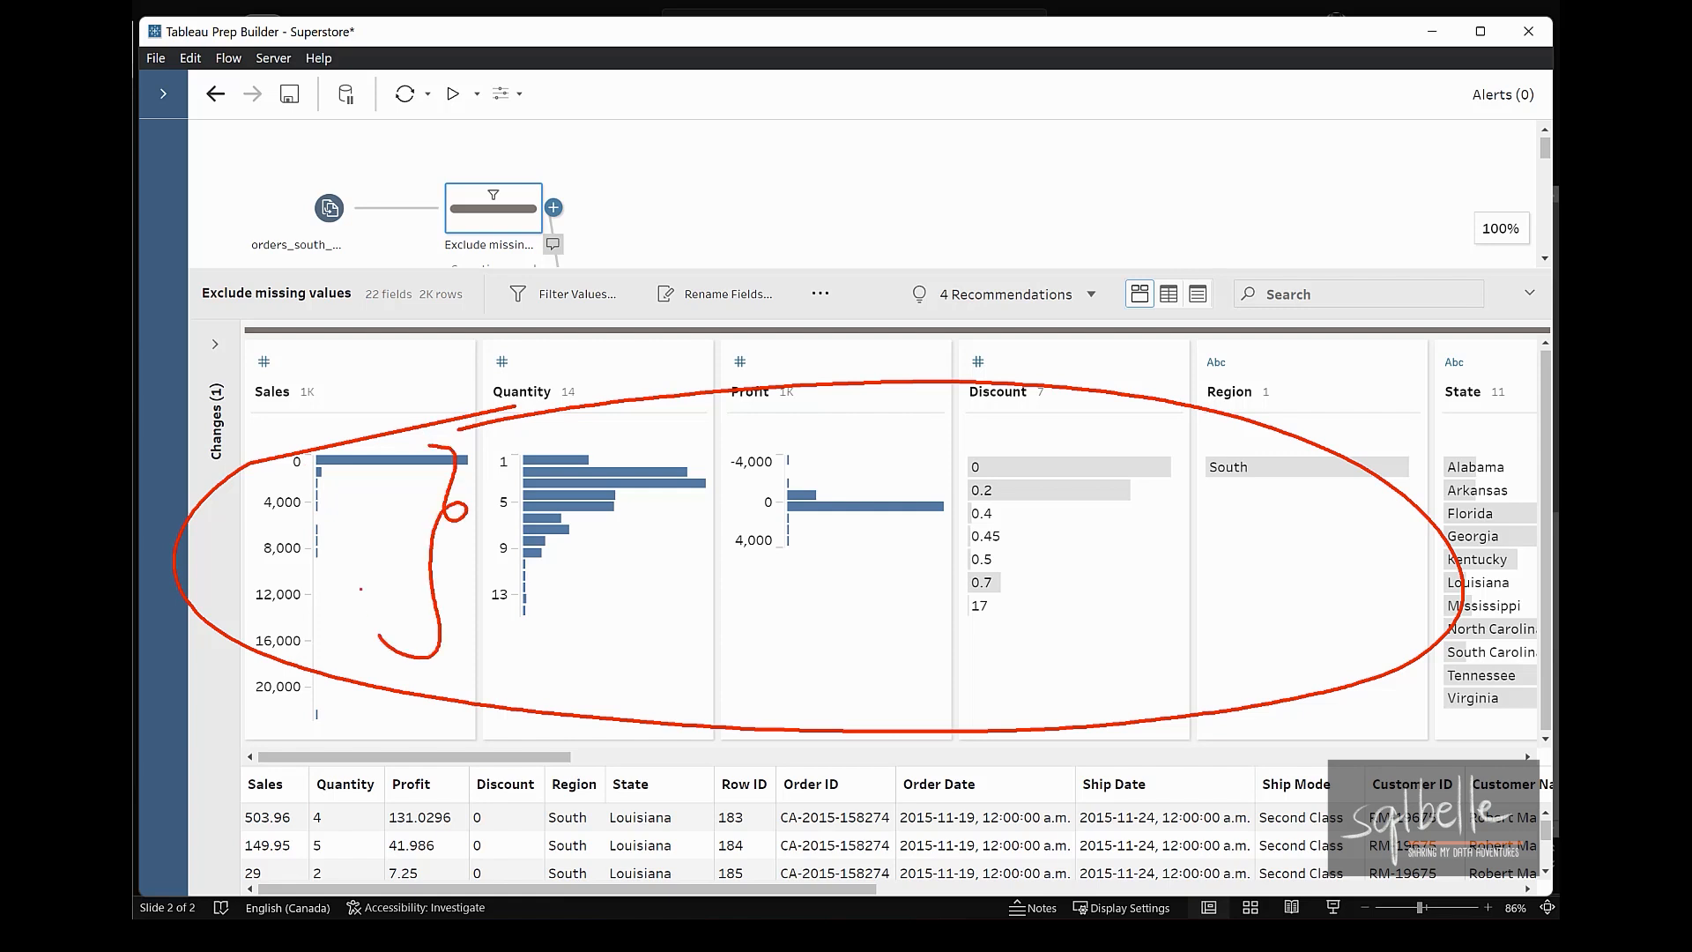
key("Escape")
left_click_drag(430, 758, 606, 756)
mouse_move(875, 434)
left_mouse_down()
mouse_move(904, 520)
mouse_move(868, 663)
left_mouse_up()
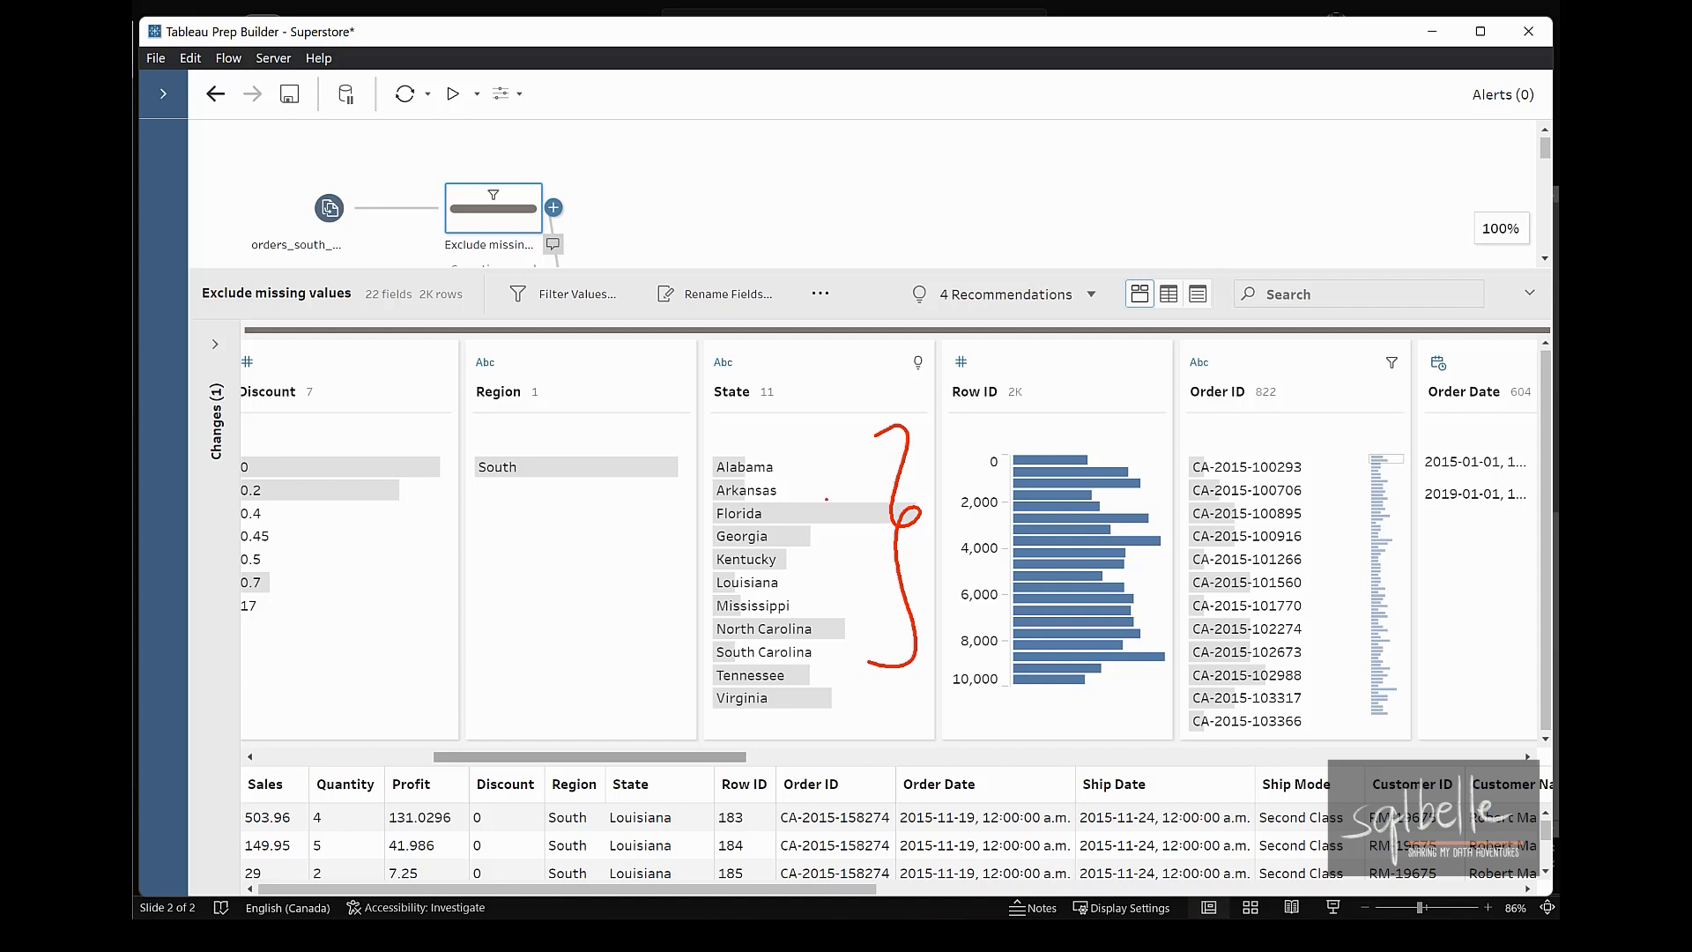
left_click_drag(826, 513, 859, 495)
key("Escape")
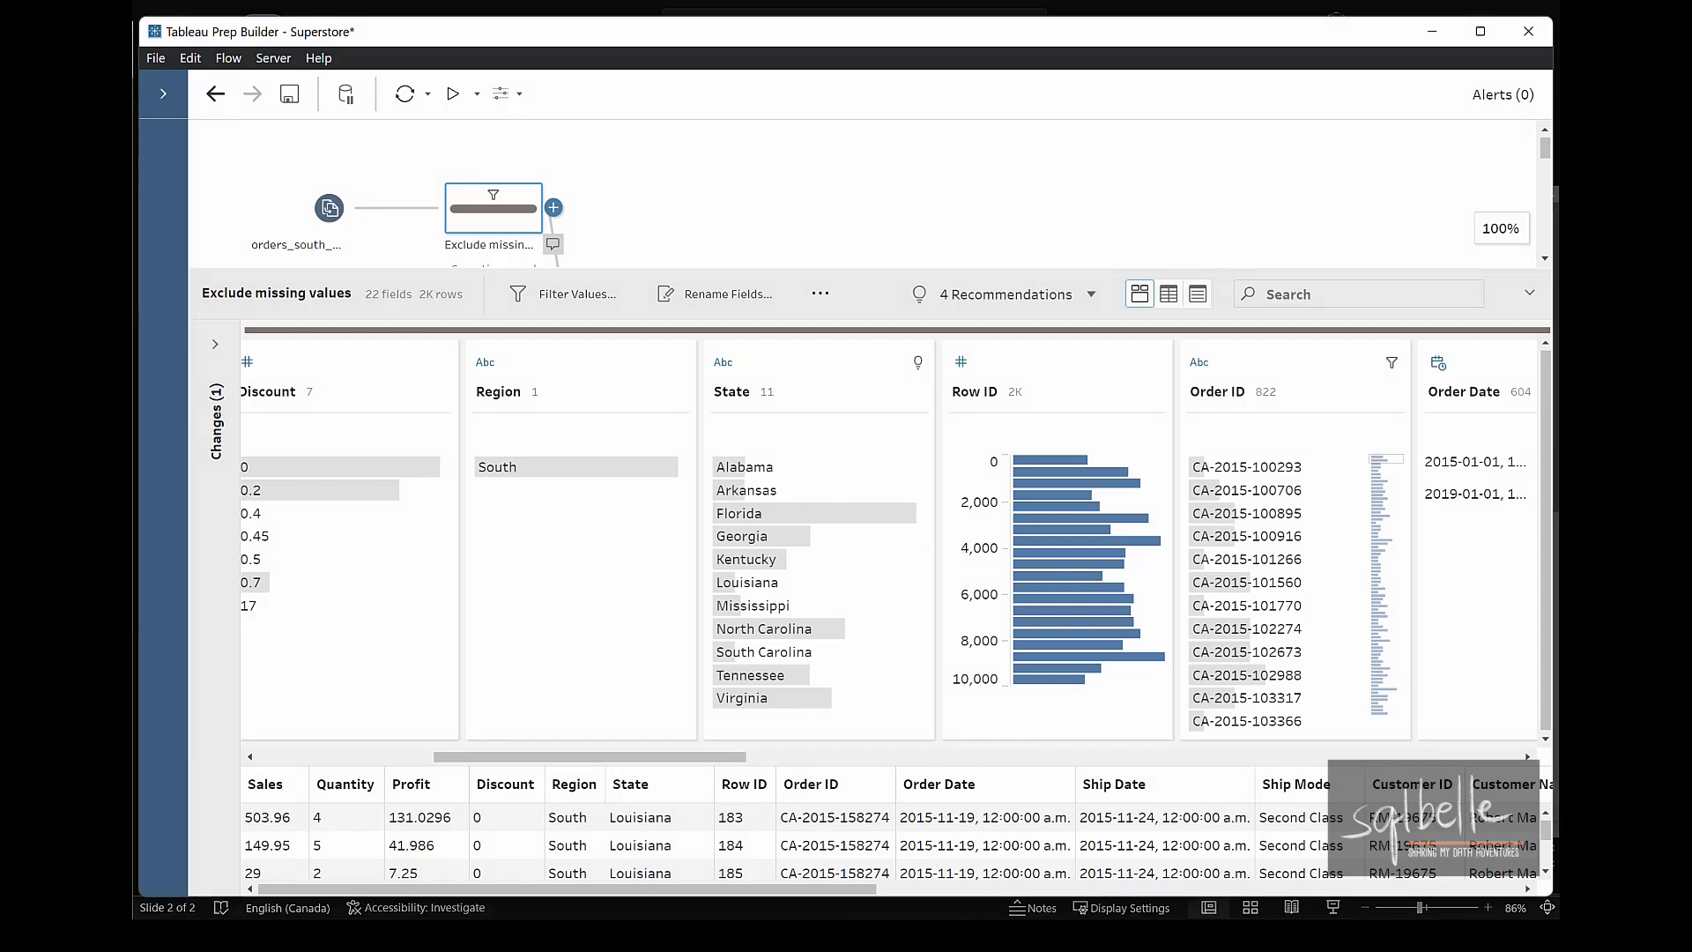
mouse_move(835, 520)
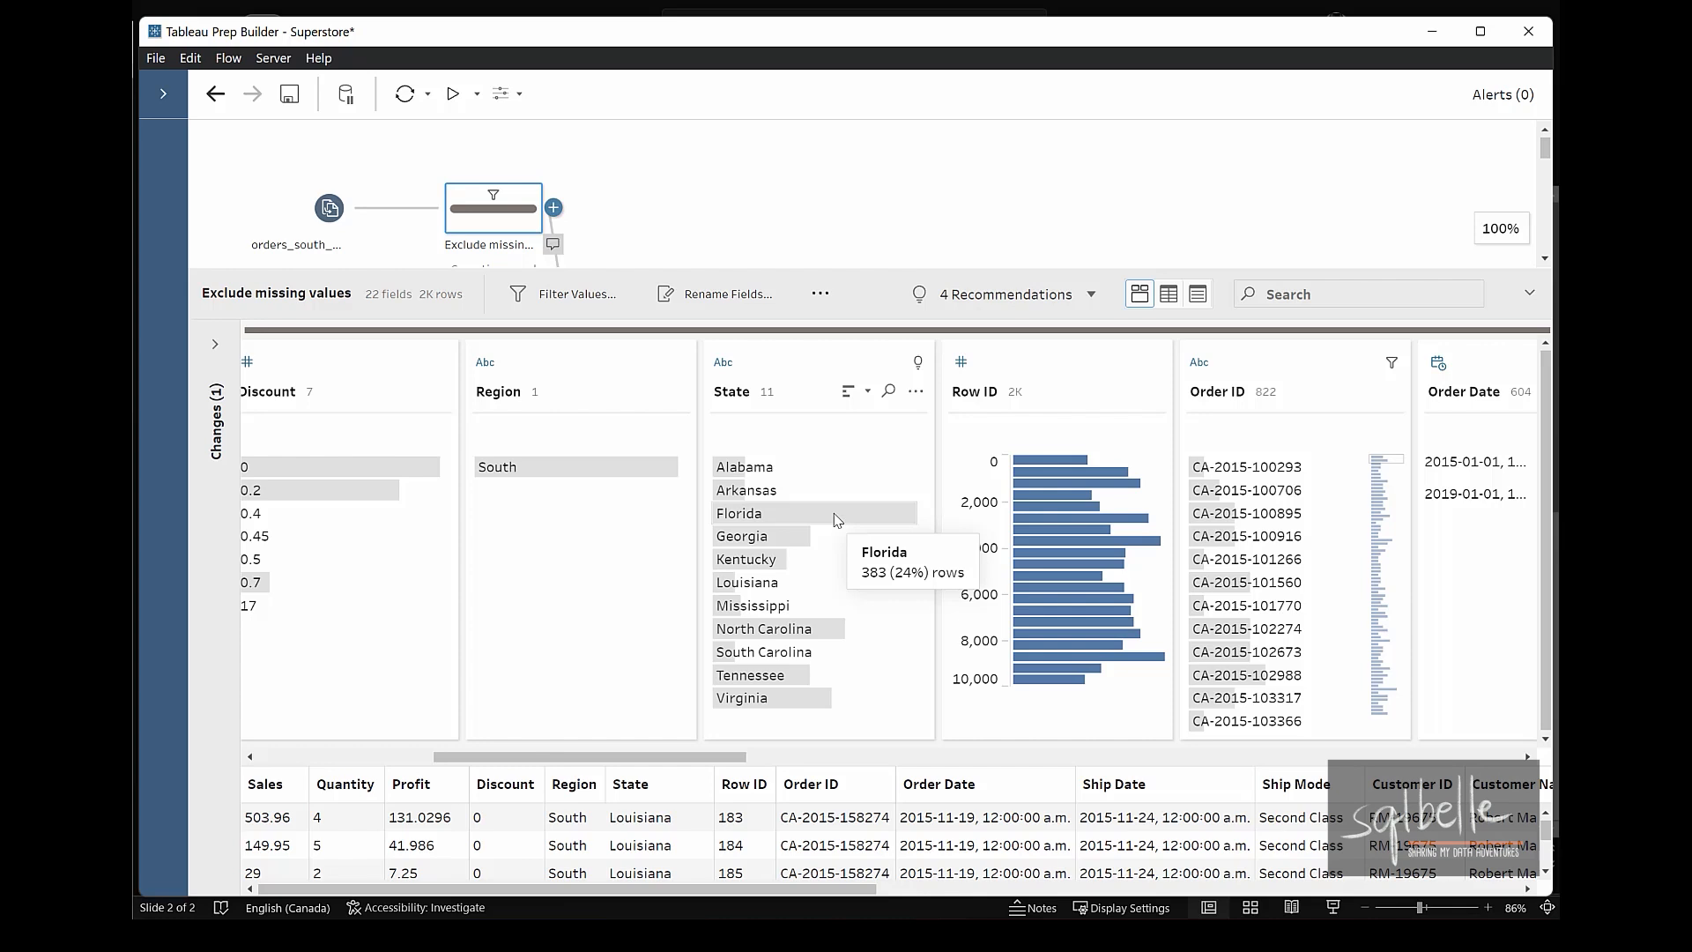
Browse the Order ID value distribution in the field summary and sort its values by row count.
mouse_move(1371, 743)
left_mouse_down()
mouse_move(1368, 410)
mouse_move(1358, 770)
left_mouse_up()
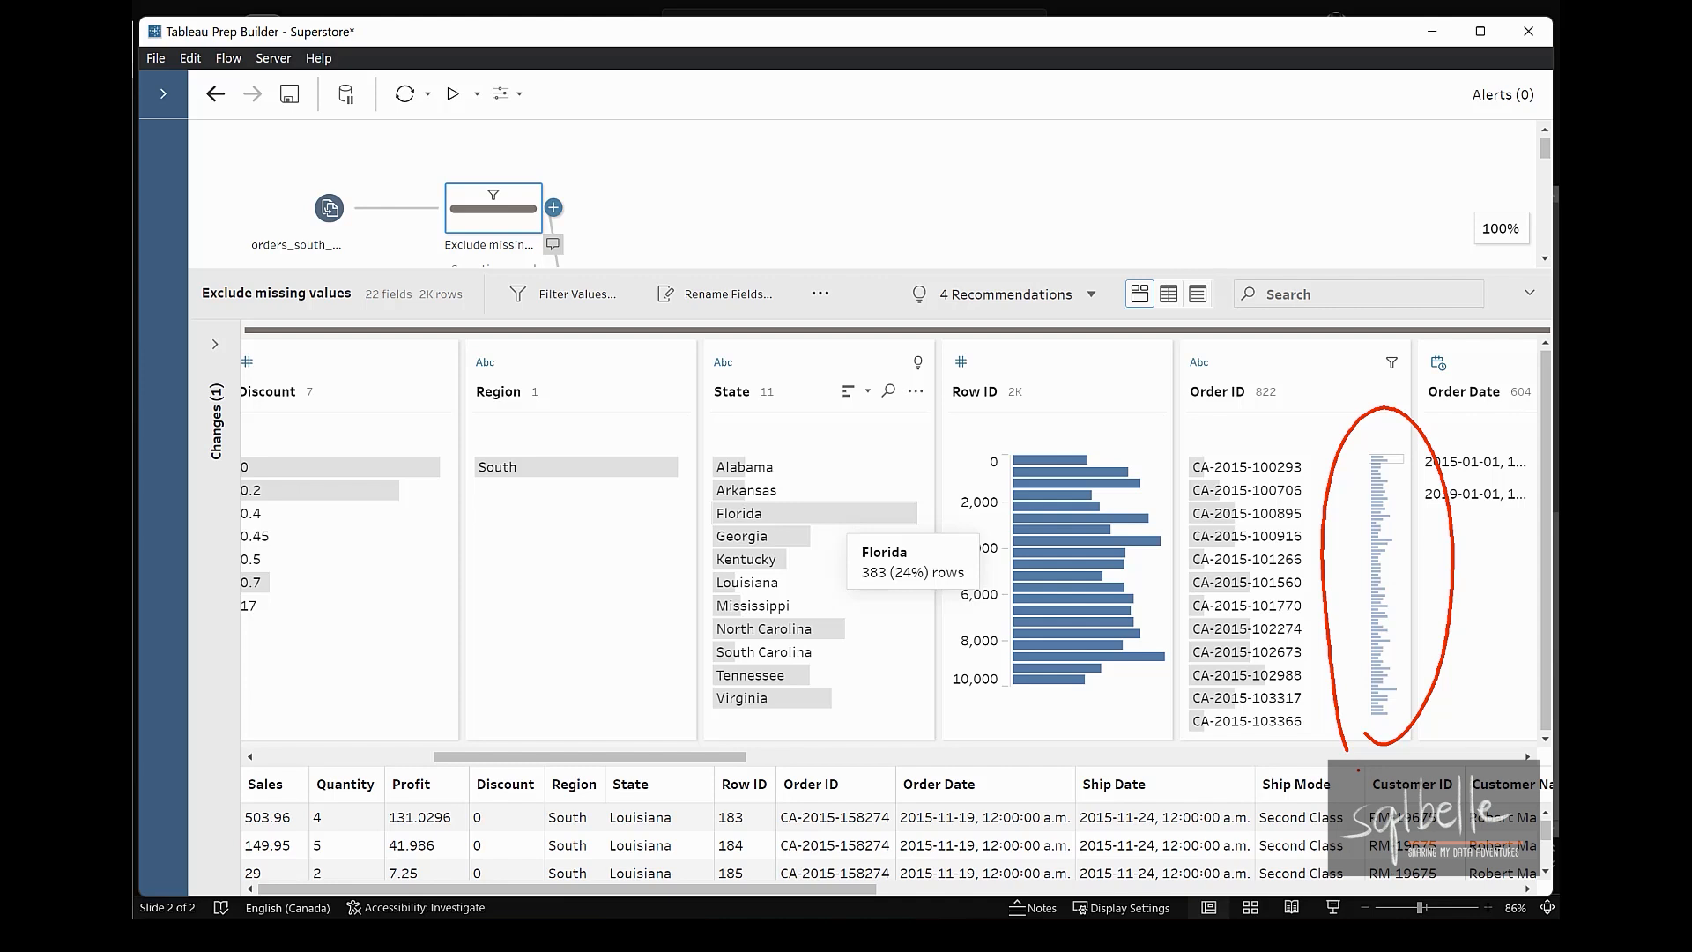
mouse_move(1252, 468)
left_mouse_down()
mouse_move(1313, 602)
mouse_move(1259, 724)
left_mouse_up()
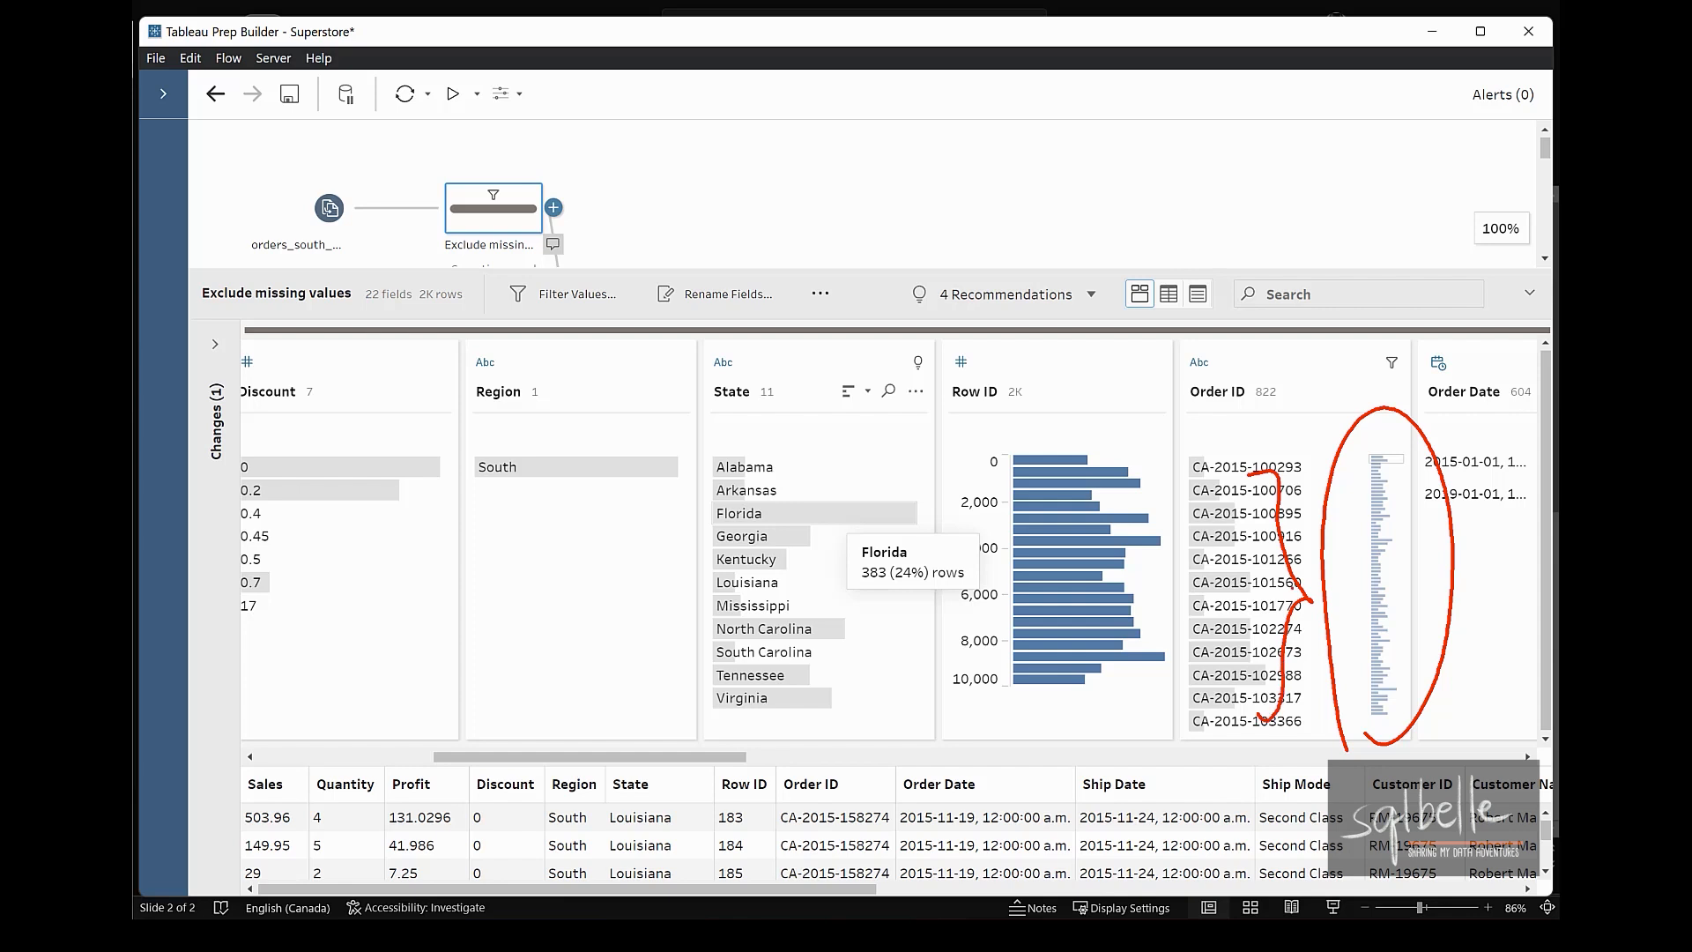
mouse_move(1359, 446)
left_mouse_down()
mouse_move(1396, 467)
mouse_move(1383, 450)
mouse_move(1340, 453)
left_mouse_up()
mouse_move(1422, 494)
left_mouse_down()
mouse_move(1435, 563)
mouse_move(1410, 663)
left_mouse_up()
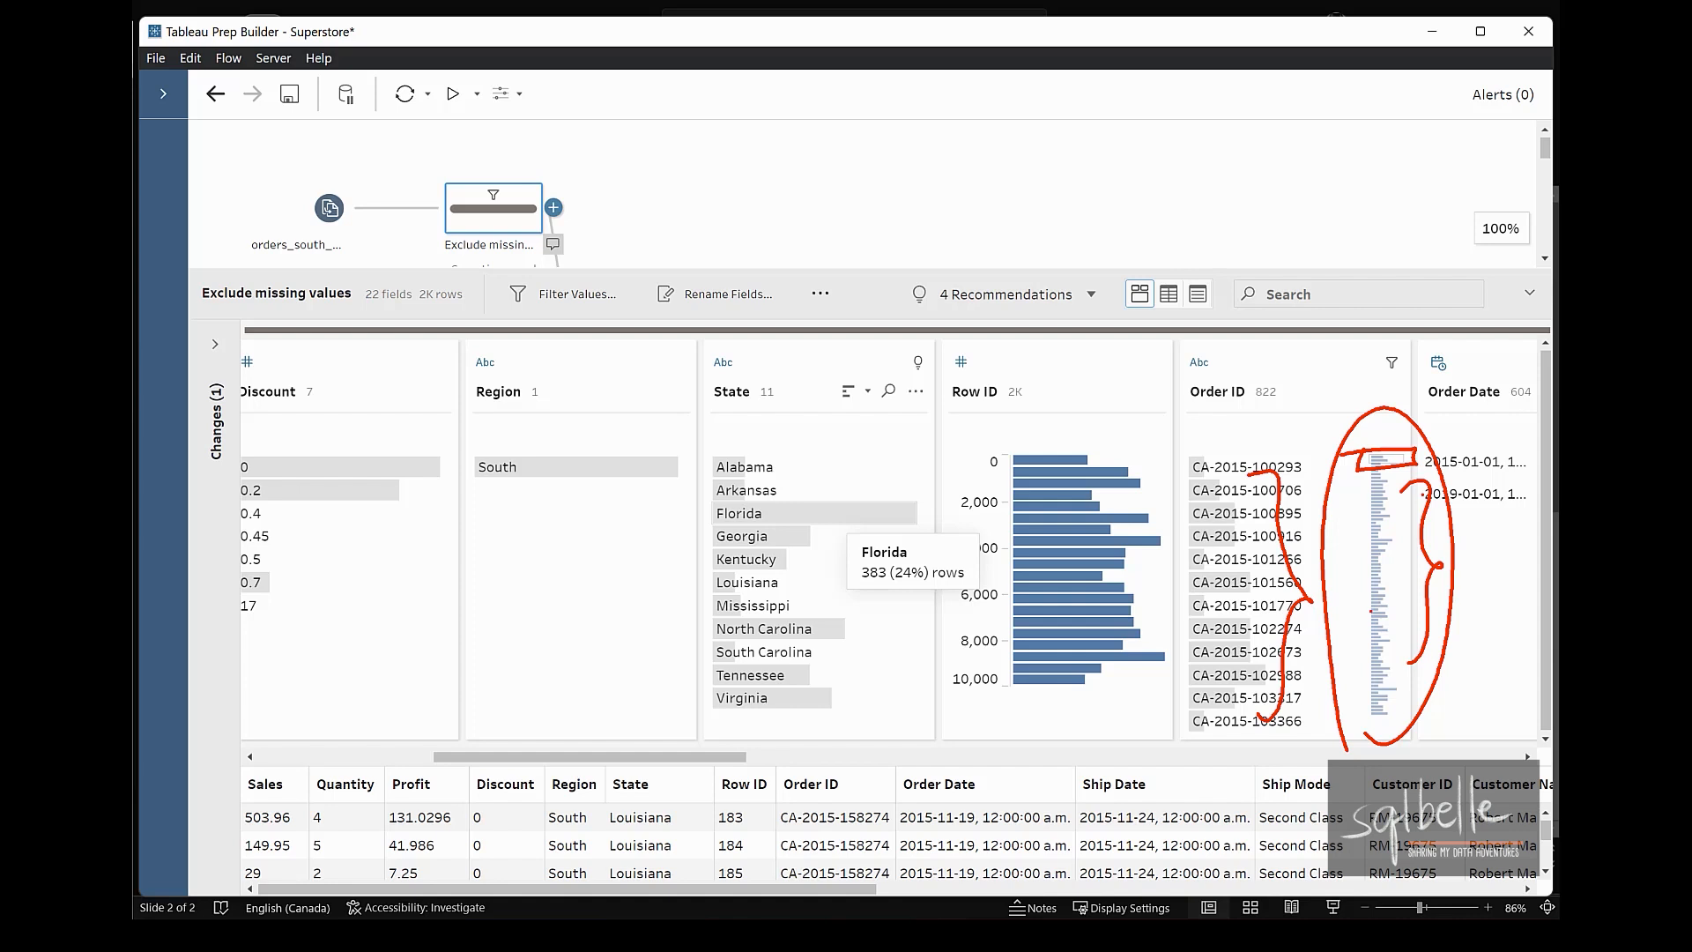
left_click_drag(1188, 420, 1297, 397)
left_click(1306, 384)
key("Escape")
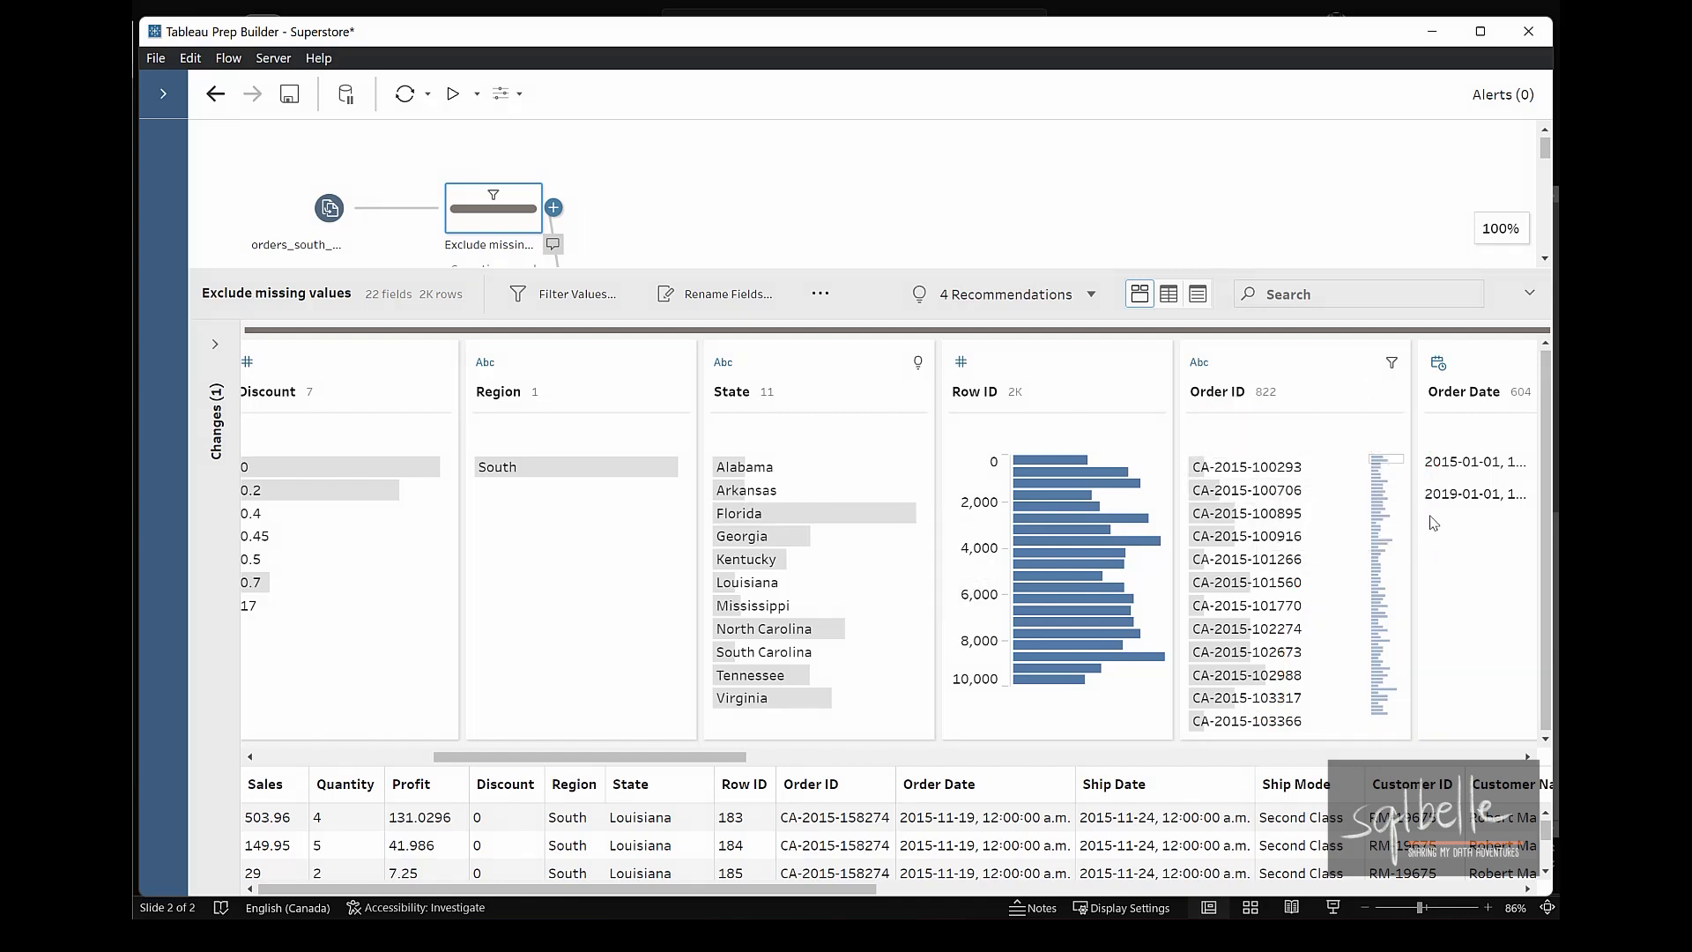
left_click_drag(1395, 460, 1393, 550)
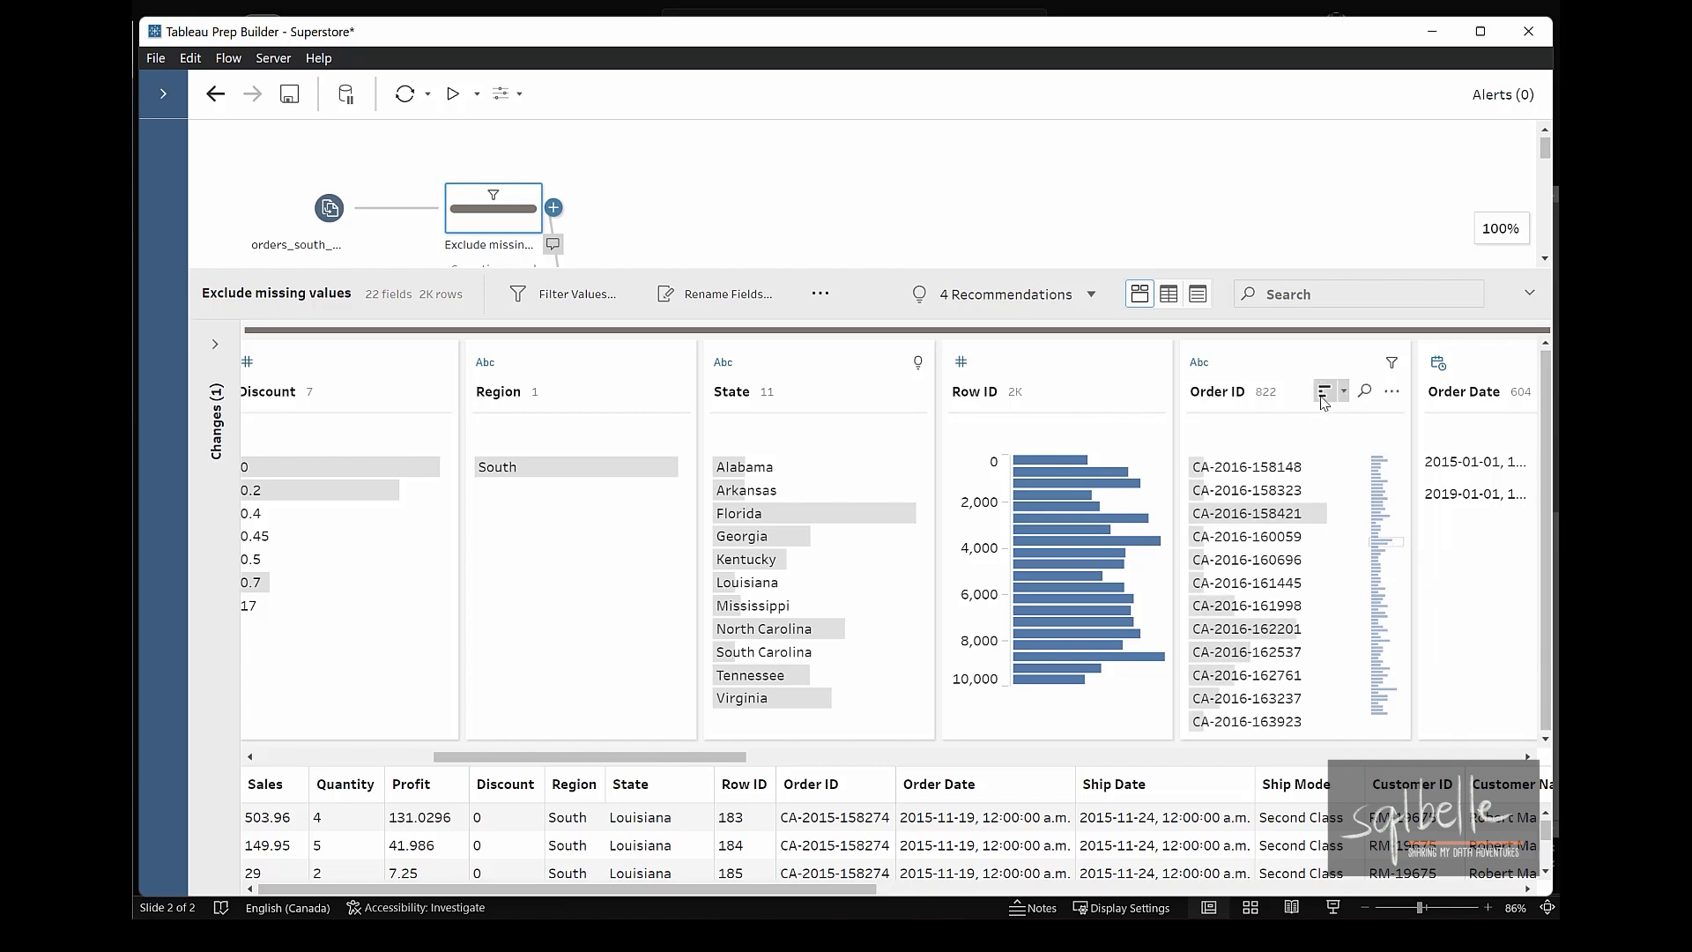
left_click(1323, 395)
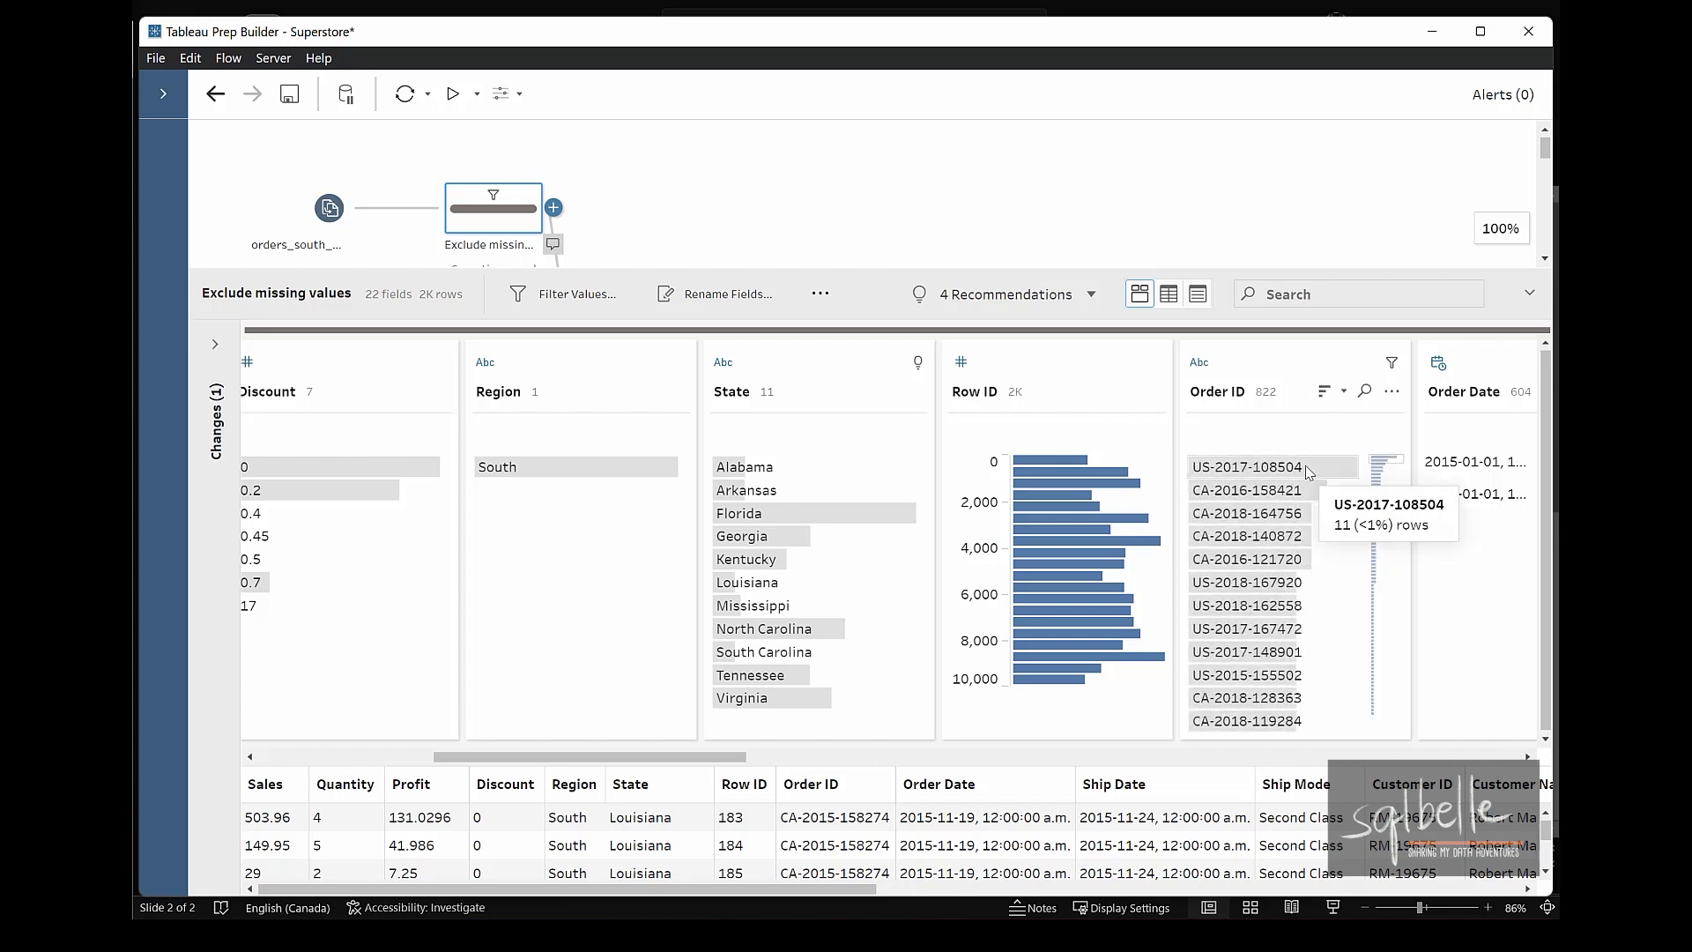
left_click(1323, 391)
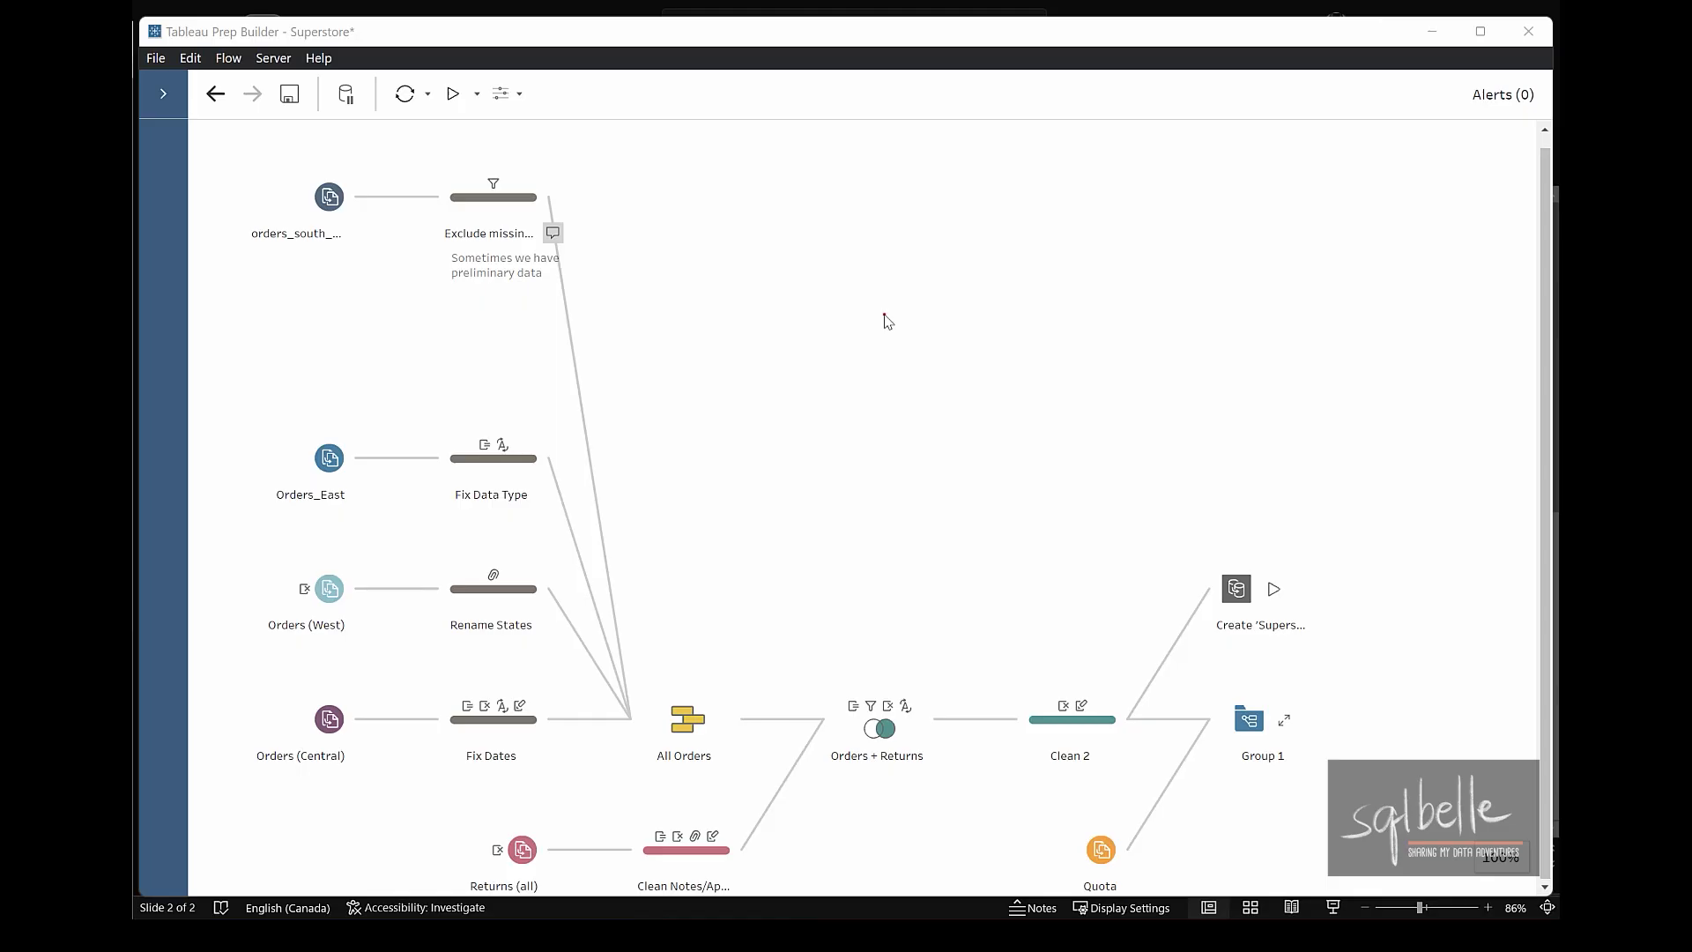
Show the list of changes for the Orders (West) input step in an enlarged input pane.
mouse_move(359, 541)
left_mouse_down()
mouse_move(235, 616)
mouse_move(331, 557)
mouse_move(295, 579)
mouse_move(309, 557)
left_mouse_up()
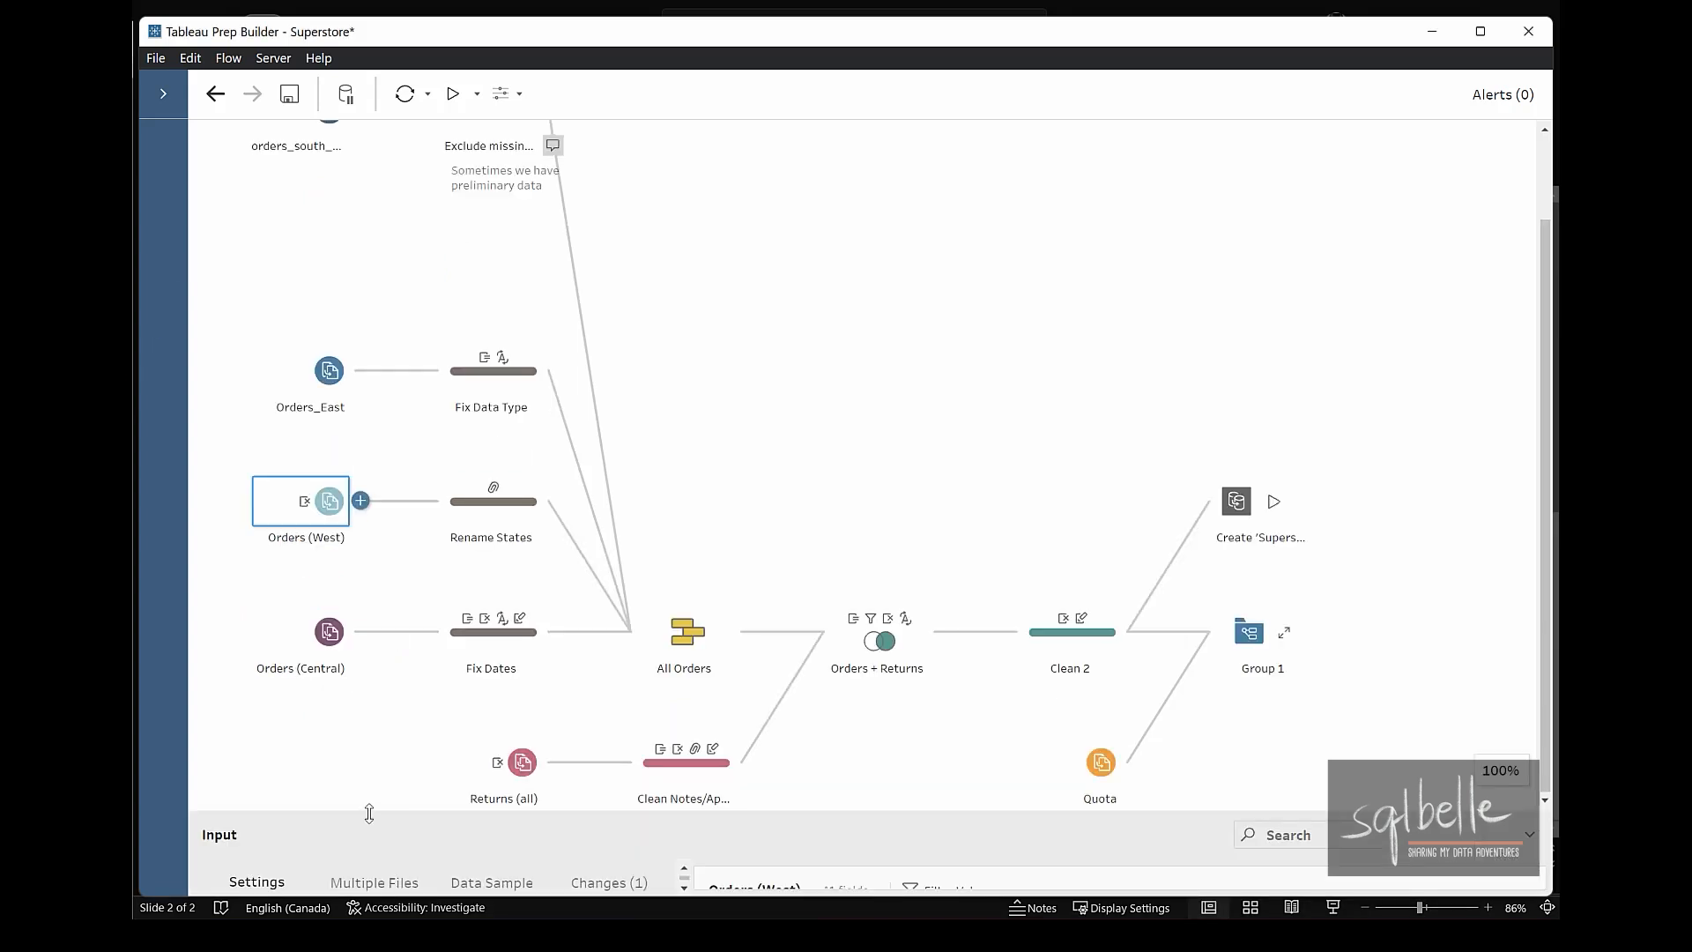
left_click_drag(370, 810, 433, 222)
mouse_move(678, 262)
left_mouse_down()
mouse_move(709, 269)
mouse_move(677, 274)
left_mouse_up()
left_click(632, 298)
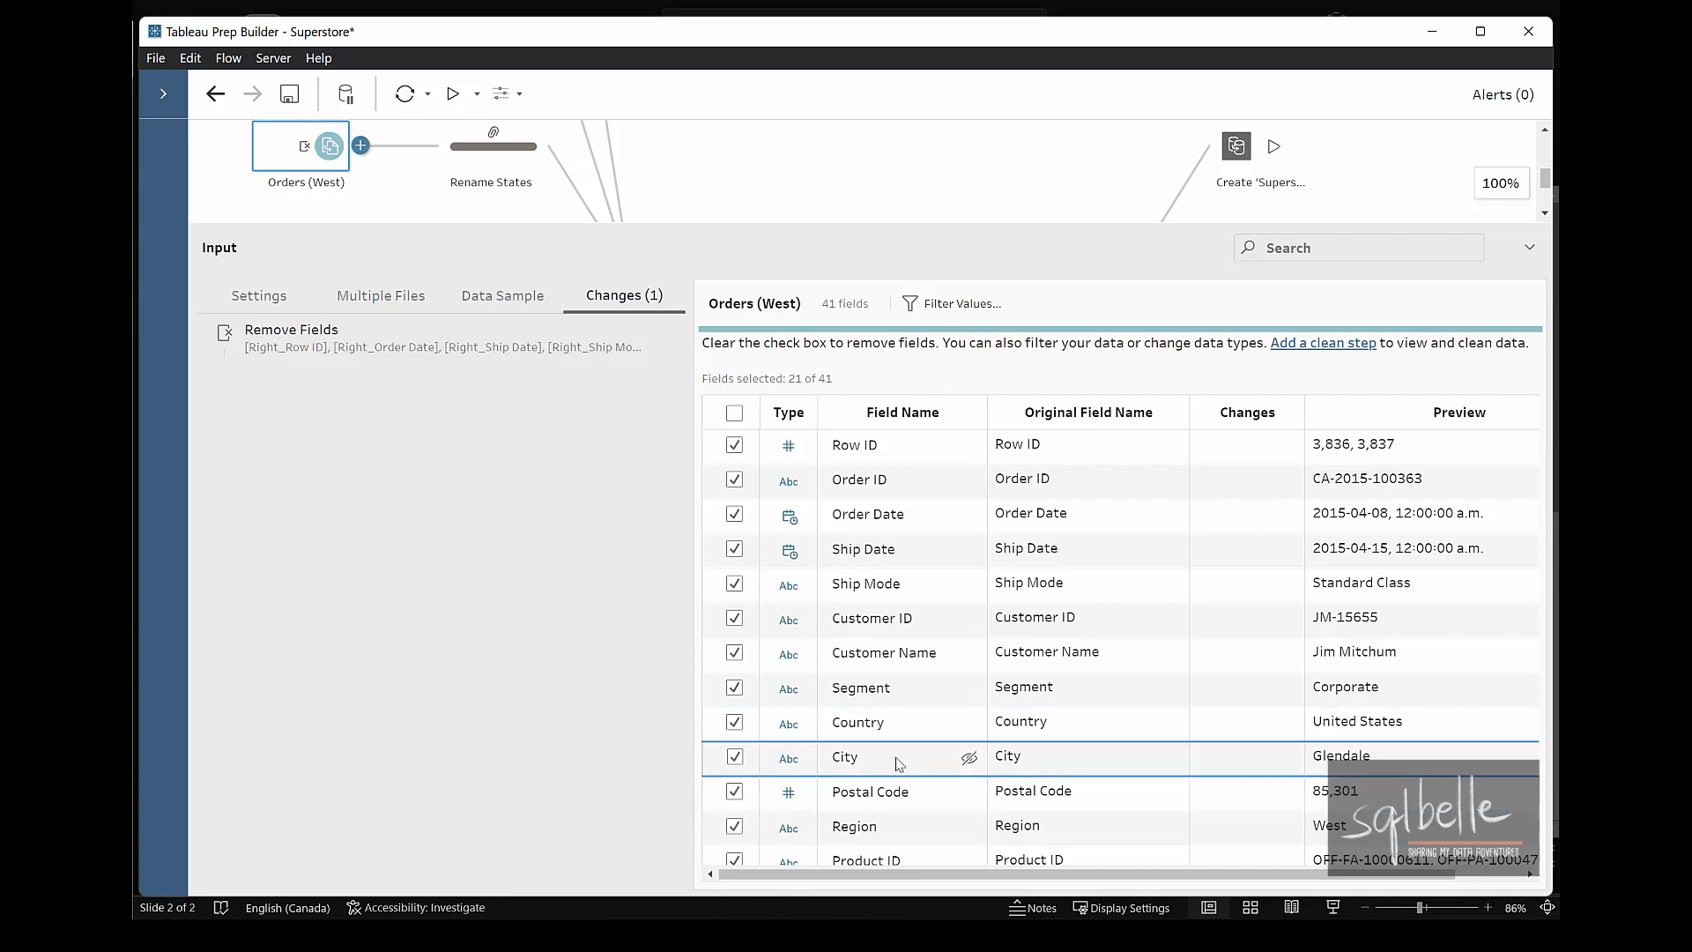
Rename the Country field of the Orders (West) input to Location.
double_click(893, 725)
key("BackSpace")
key("BackSpace")
key("BackSpace")
key("BackSpace")
key("BackSpace")
key("BackSpace")
key("BackSpace")
type("Location")
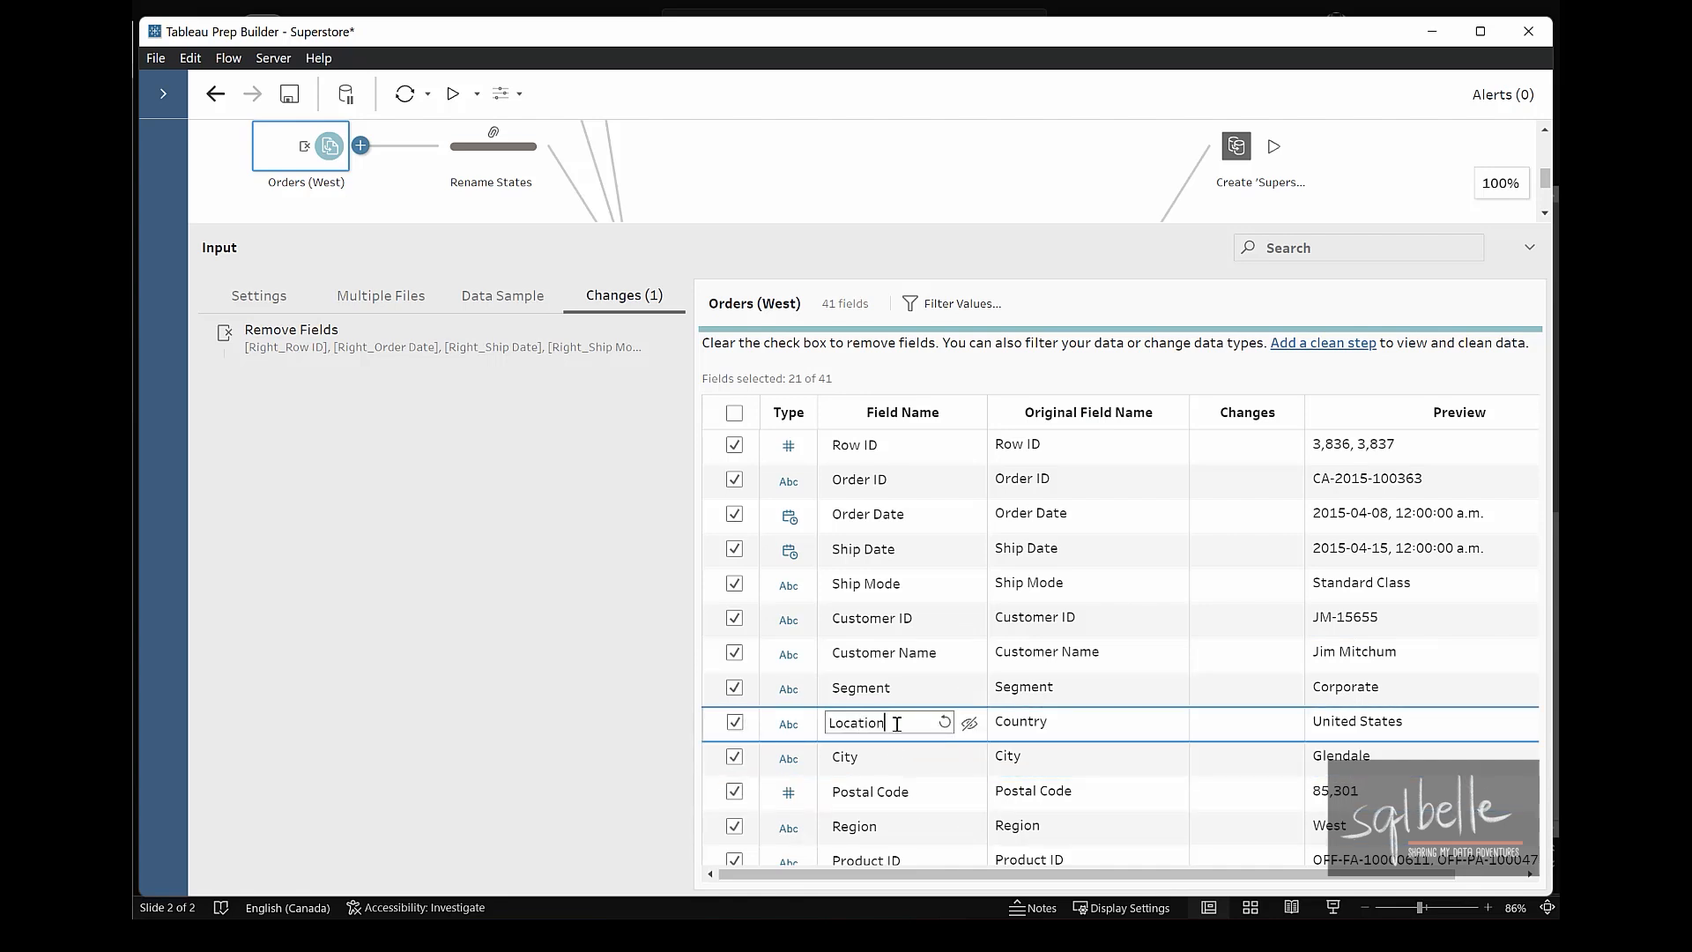
key("Return")
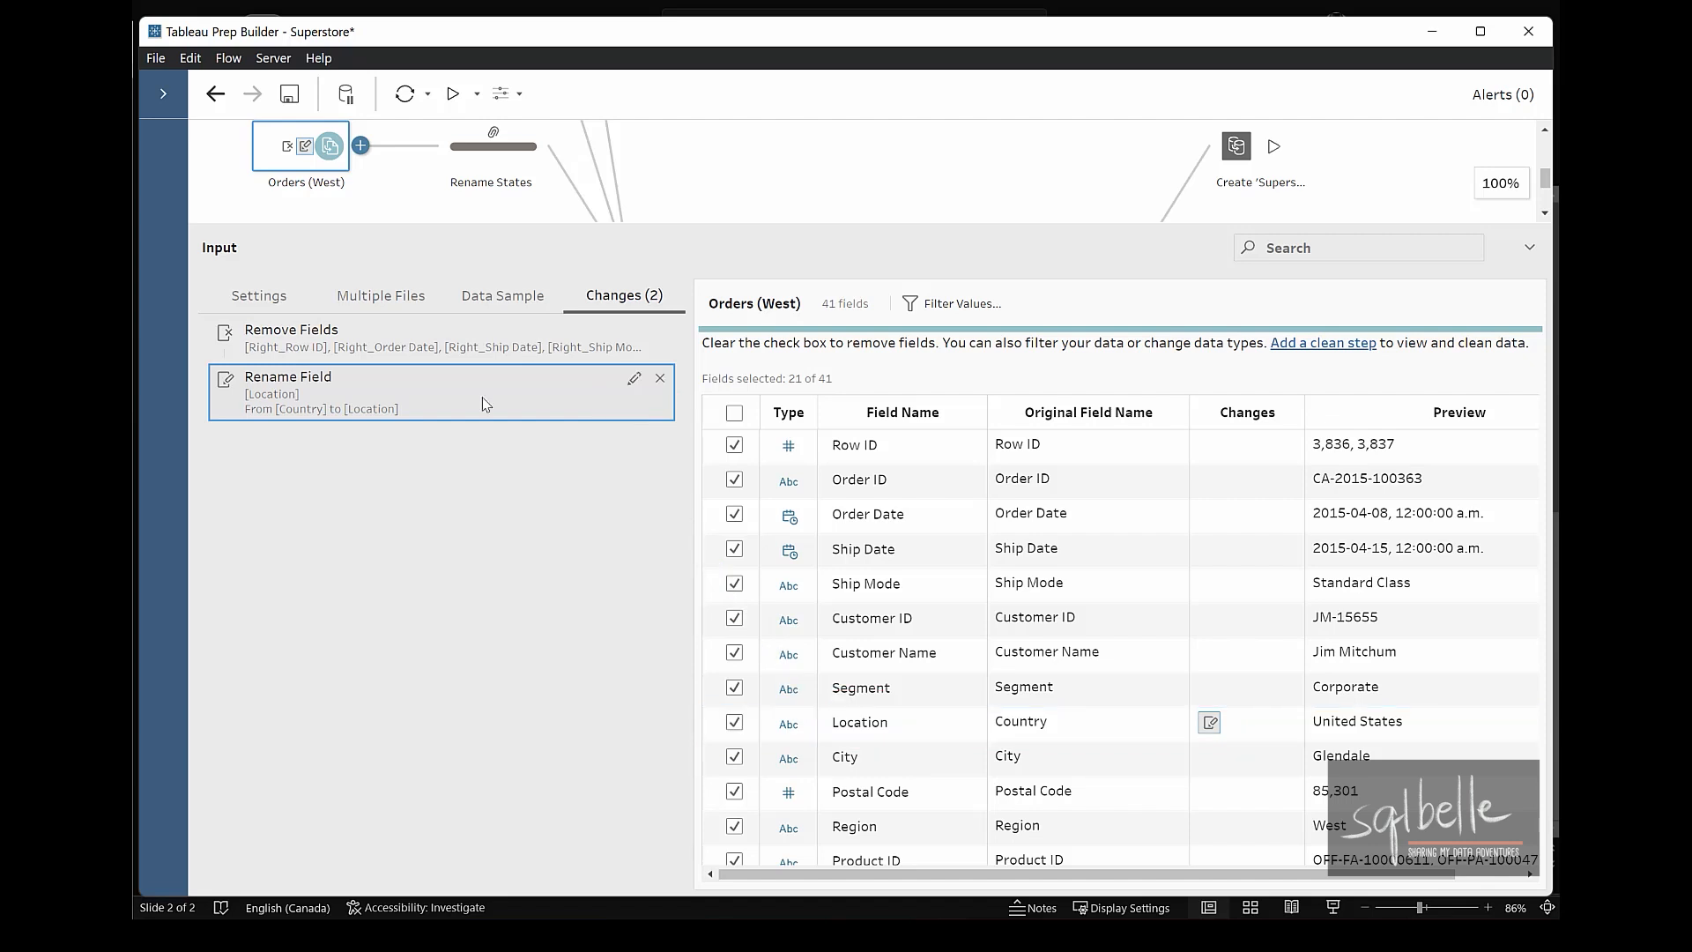
Move the Rename Field change ahead of Remove Fields in the Orders (West) changes.
left_click_drag(483, 403, 487, 333)
left_click(635, 334)
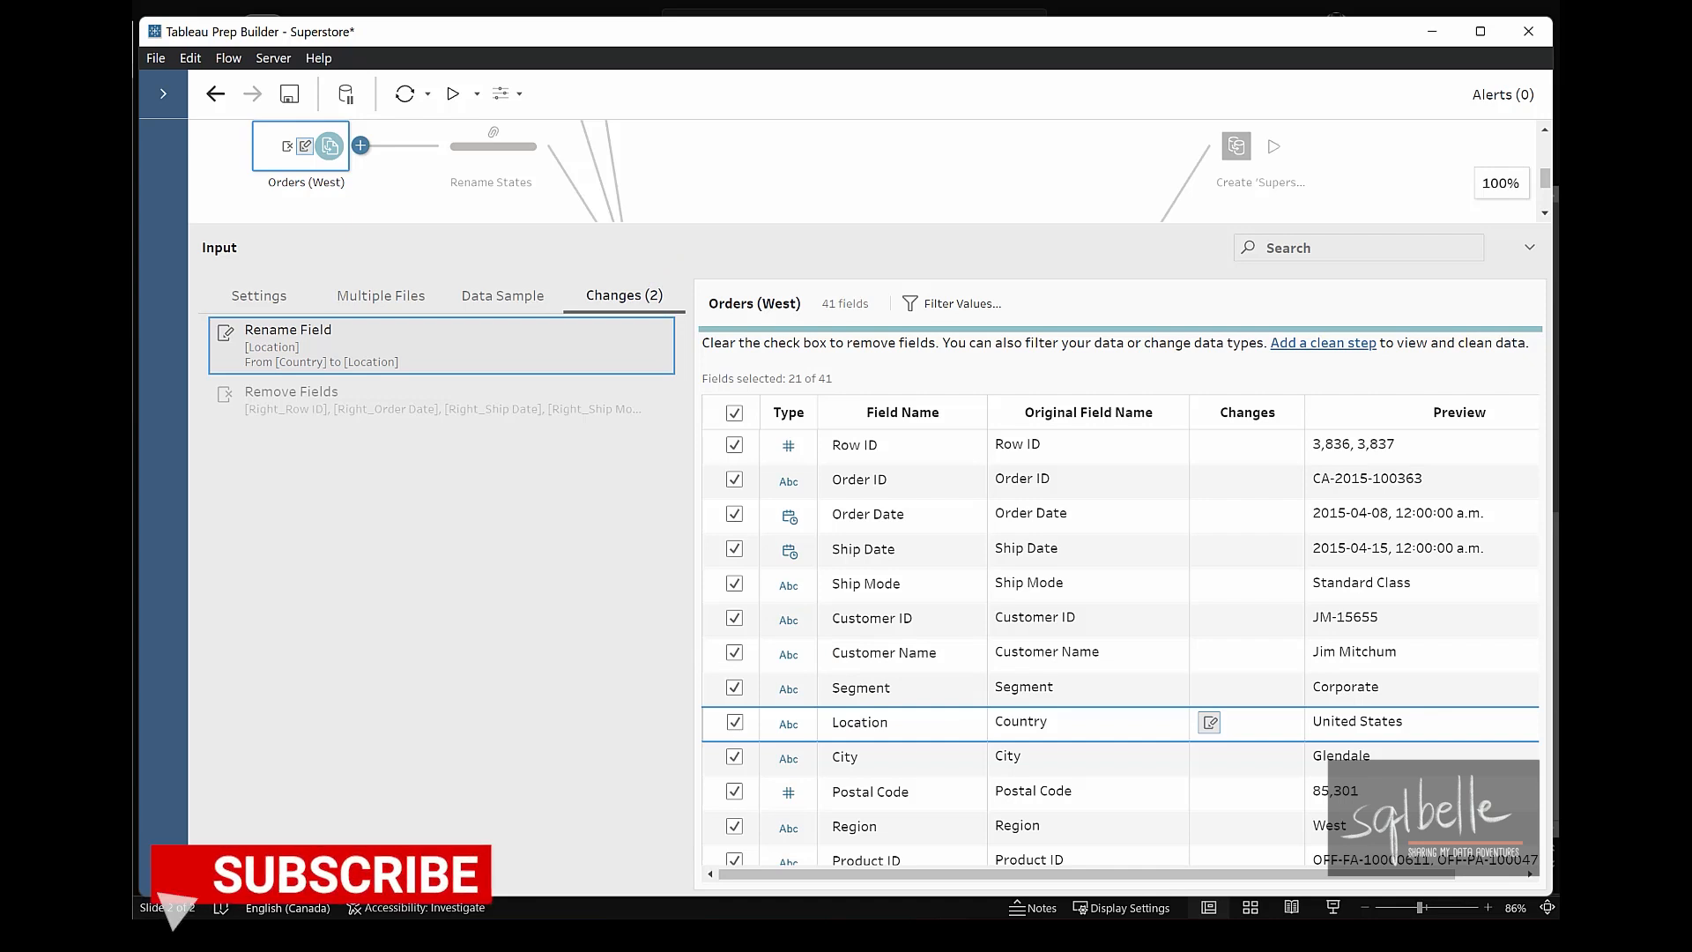
left_click_drag(714, 603, 719, 638)
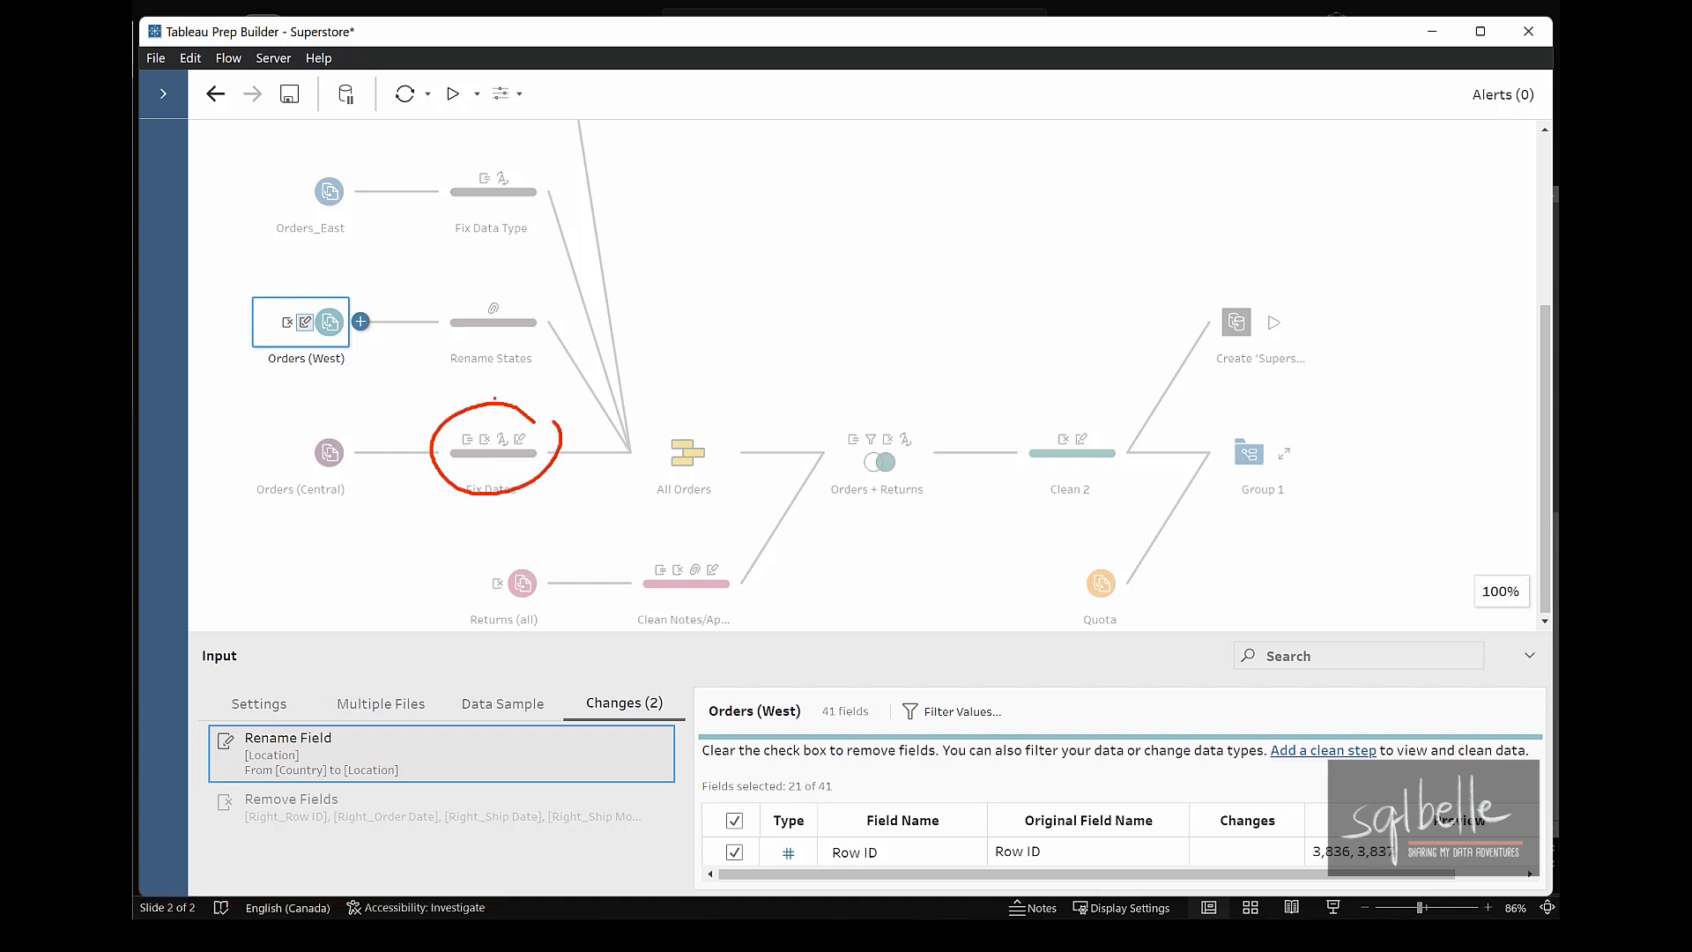
Open the Fix Dates step and review its list of changes.
left_click(518, 439)
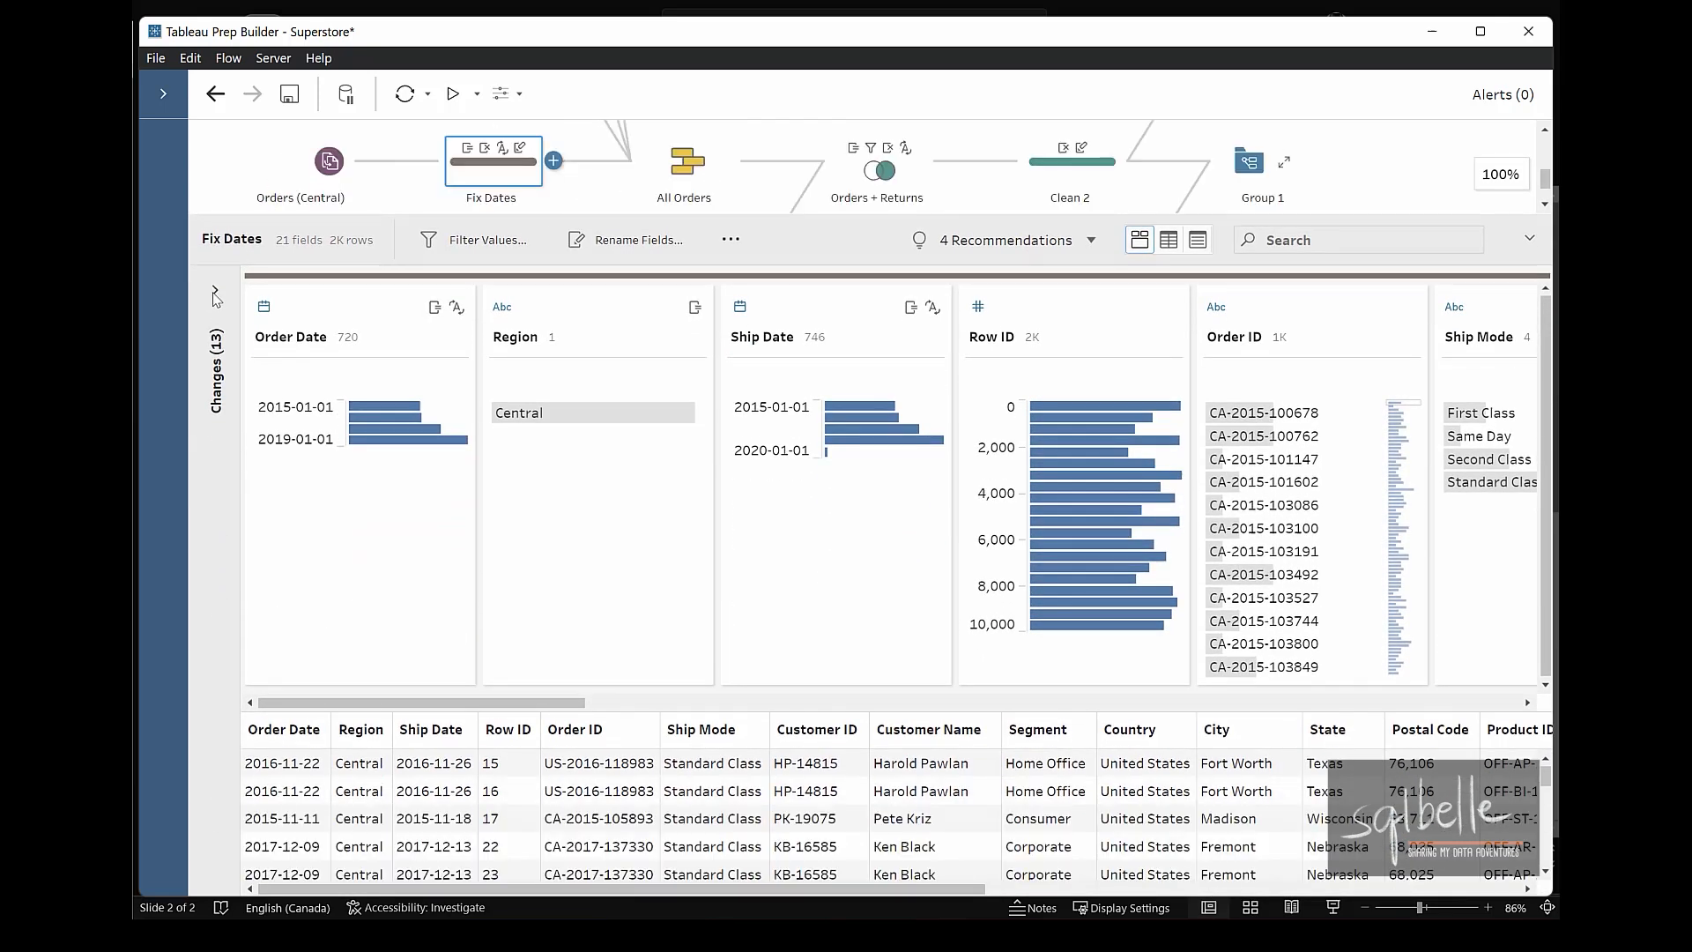
left_click(214, 297)
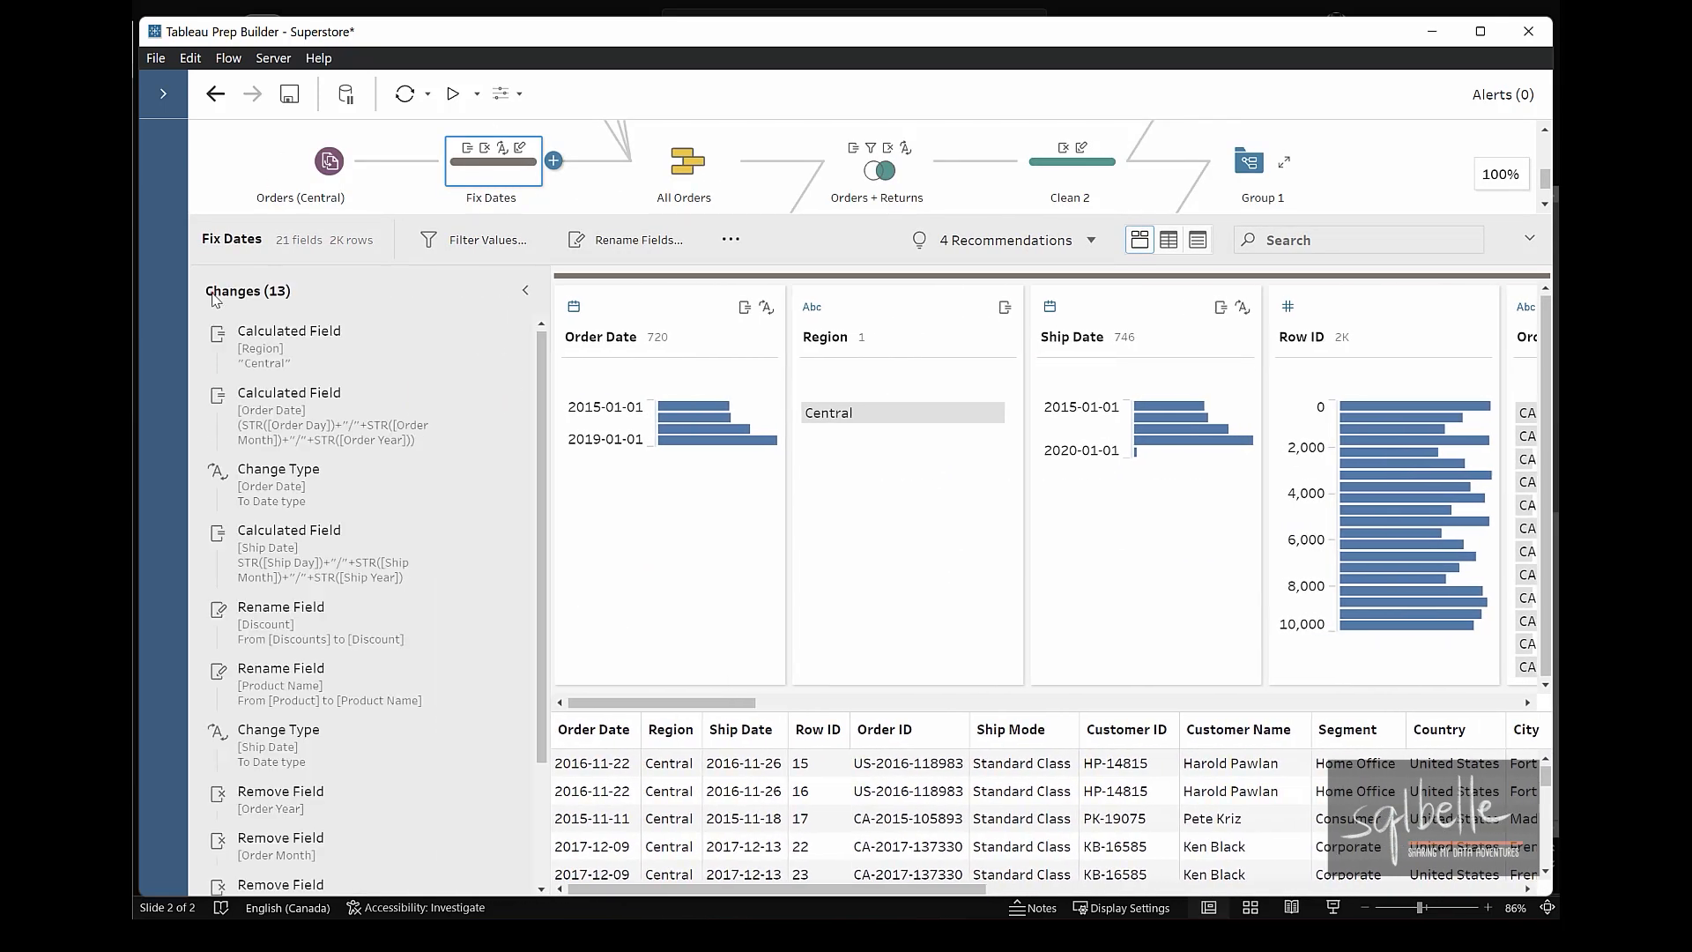
mouse_move(445, 313)
left_mouse_down()
mouse_move(497, 480)
mouse_move(443, 708)
left_mouse_up()
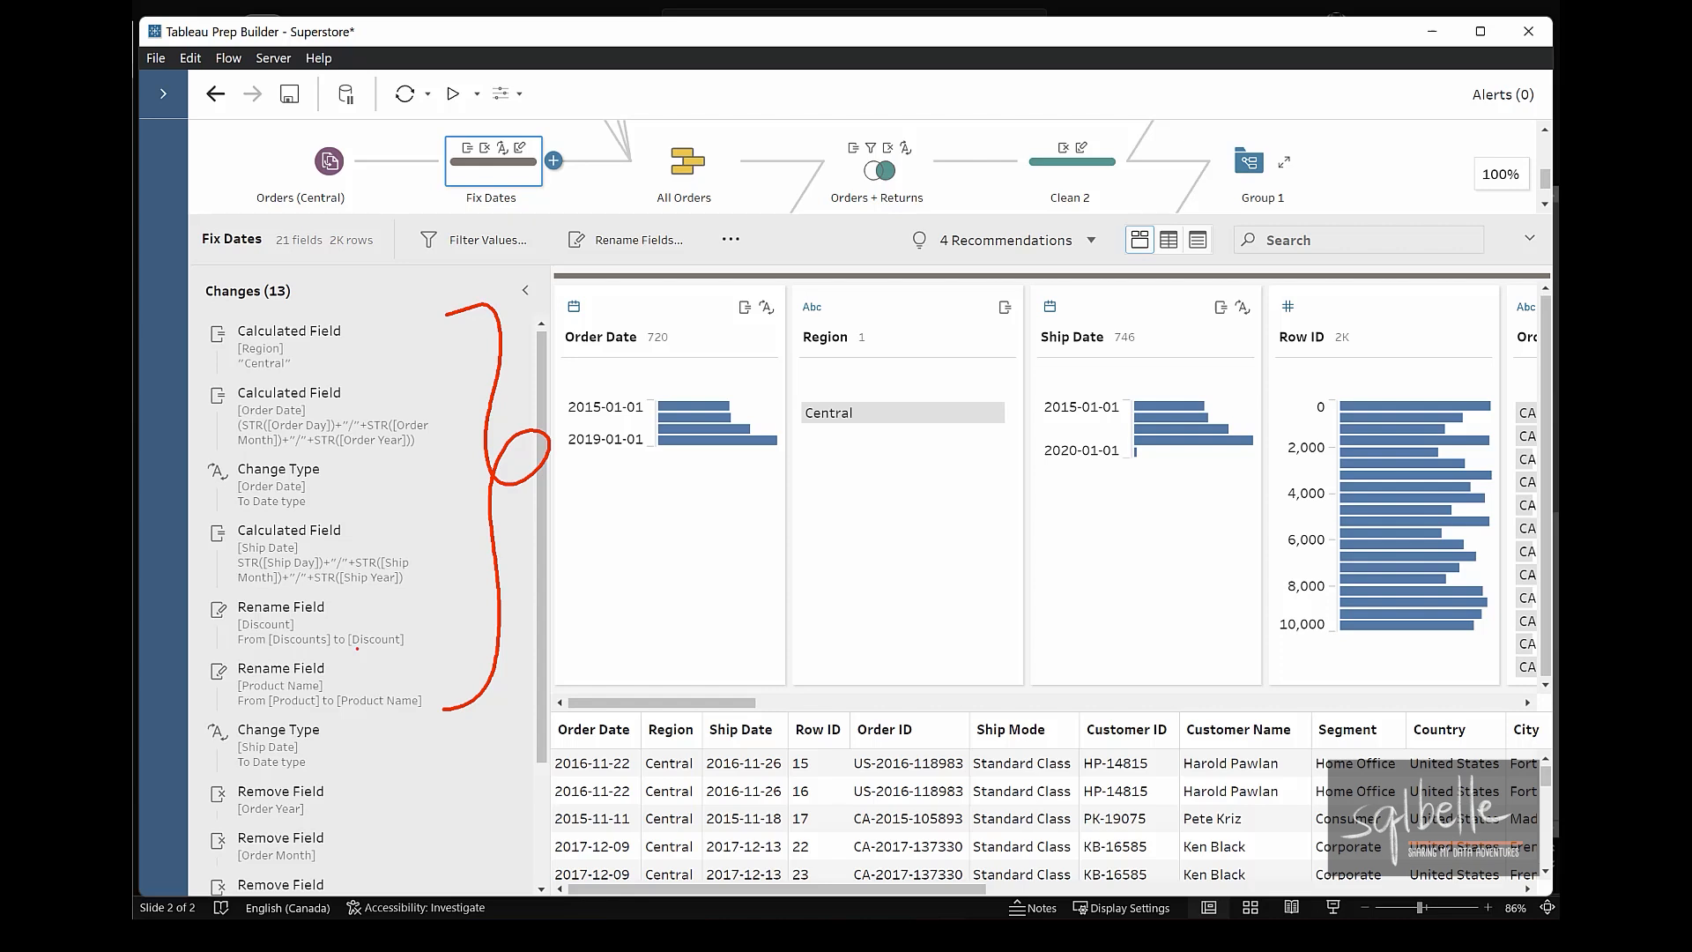
key("Escape")
Move the Region calculated field after the Order Date type change in Fix Dates and set its value to "Central 1".
left_click_drag(317, 352, 322, 520)
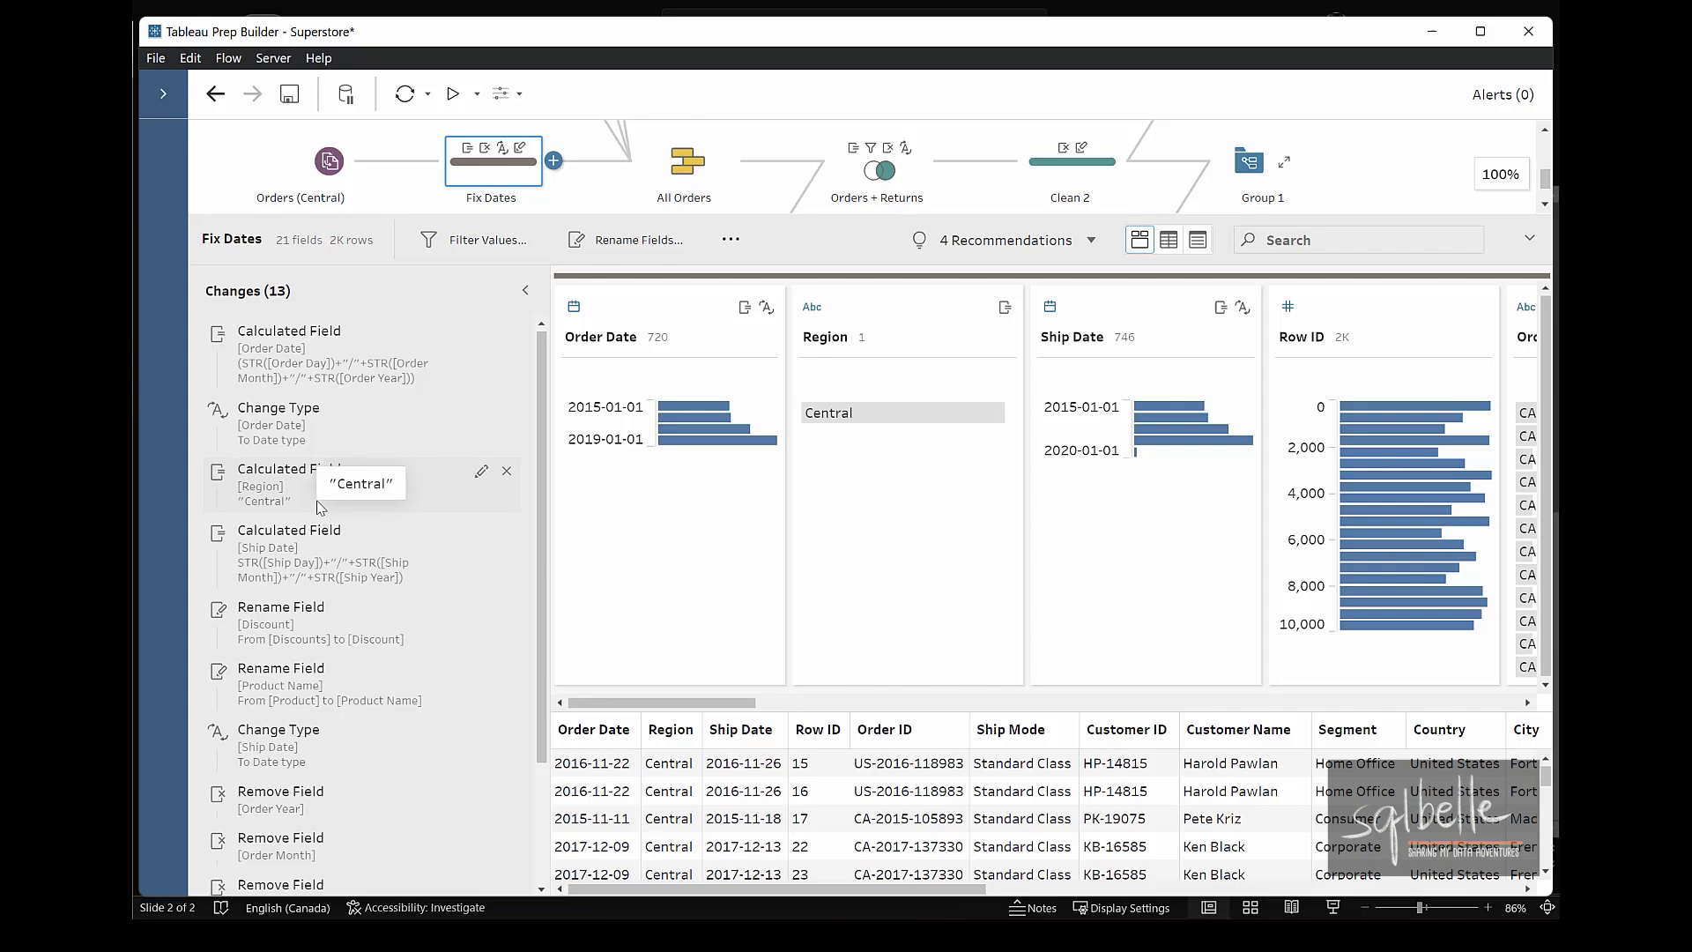
left_click(481, 476)
left_click(453, 302)
type("1")
left_click(1261, 729)
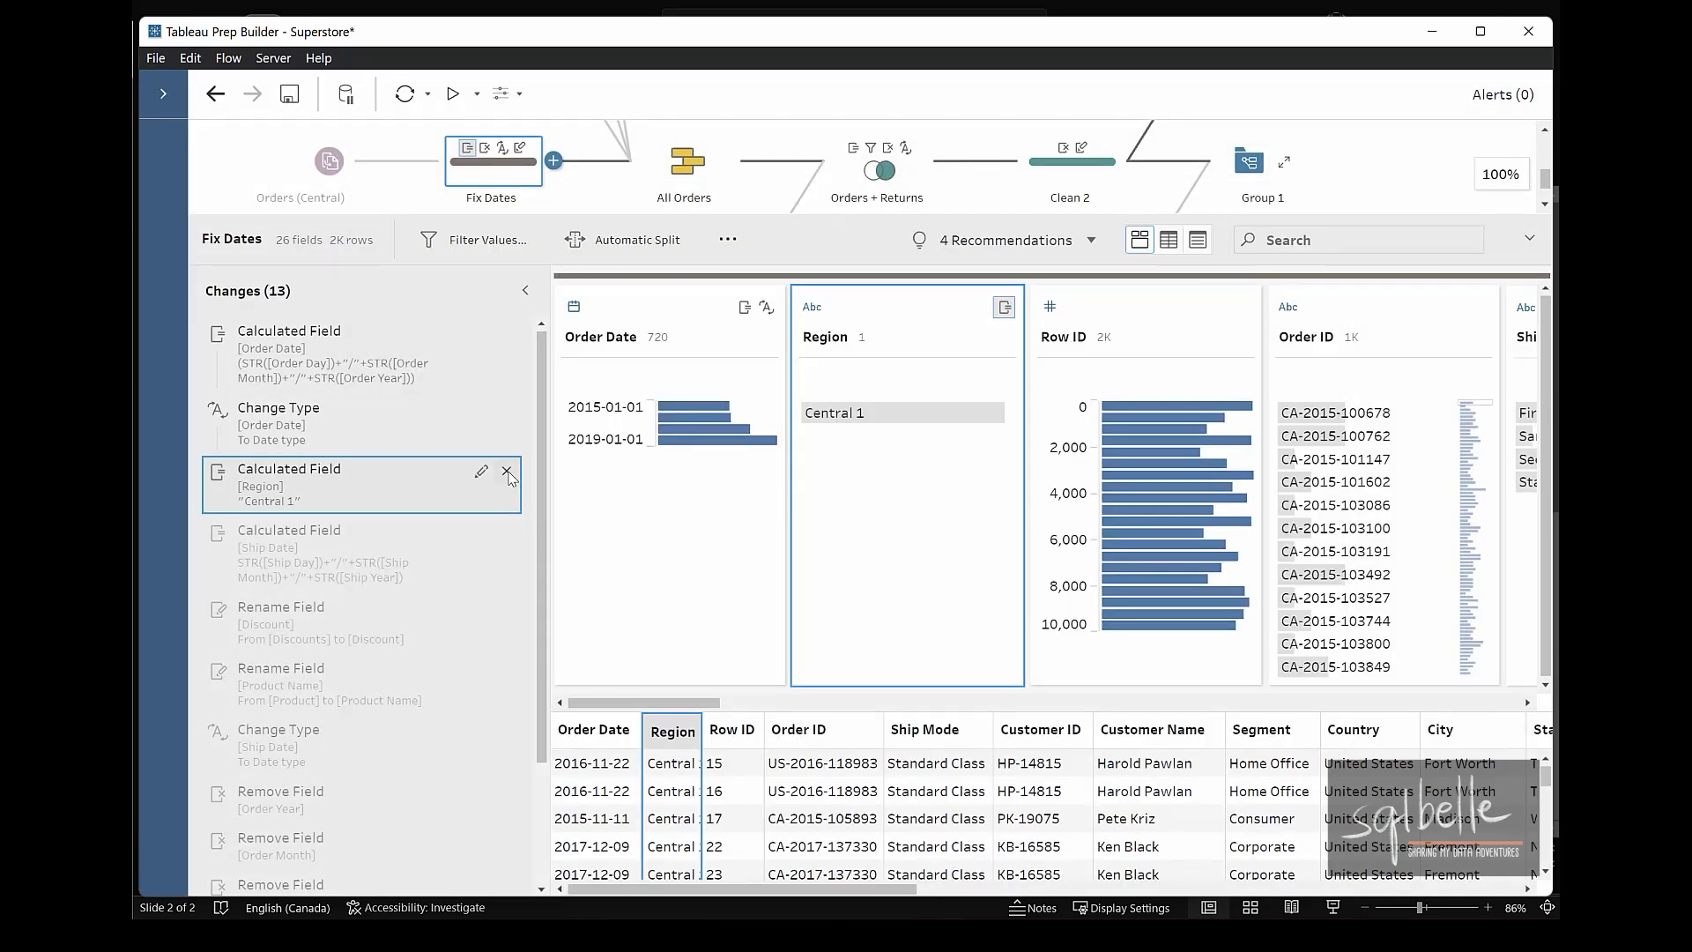
Delete the Region calculated field from the Fix Dates changes.
left_click(508, 472)
mouse_move(504, 356)
left_mouse_down()
mouse_move(569, 556)
mouse_move(575, 820)
left_mouse_up()
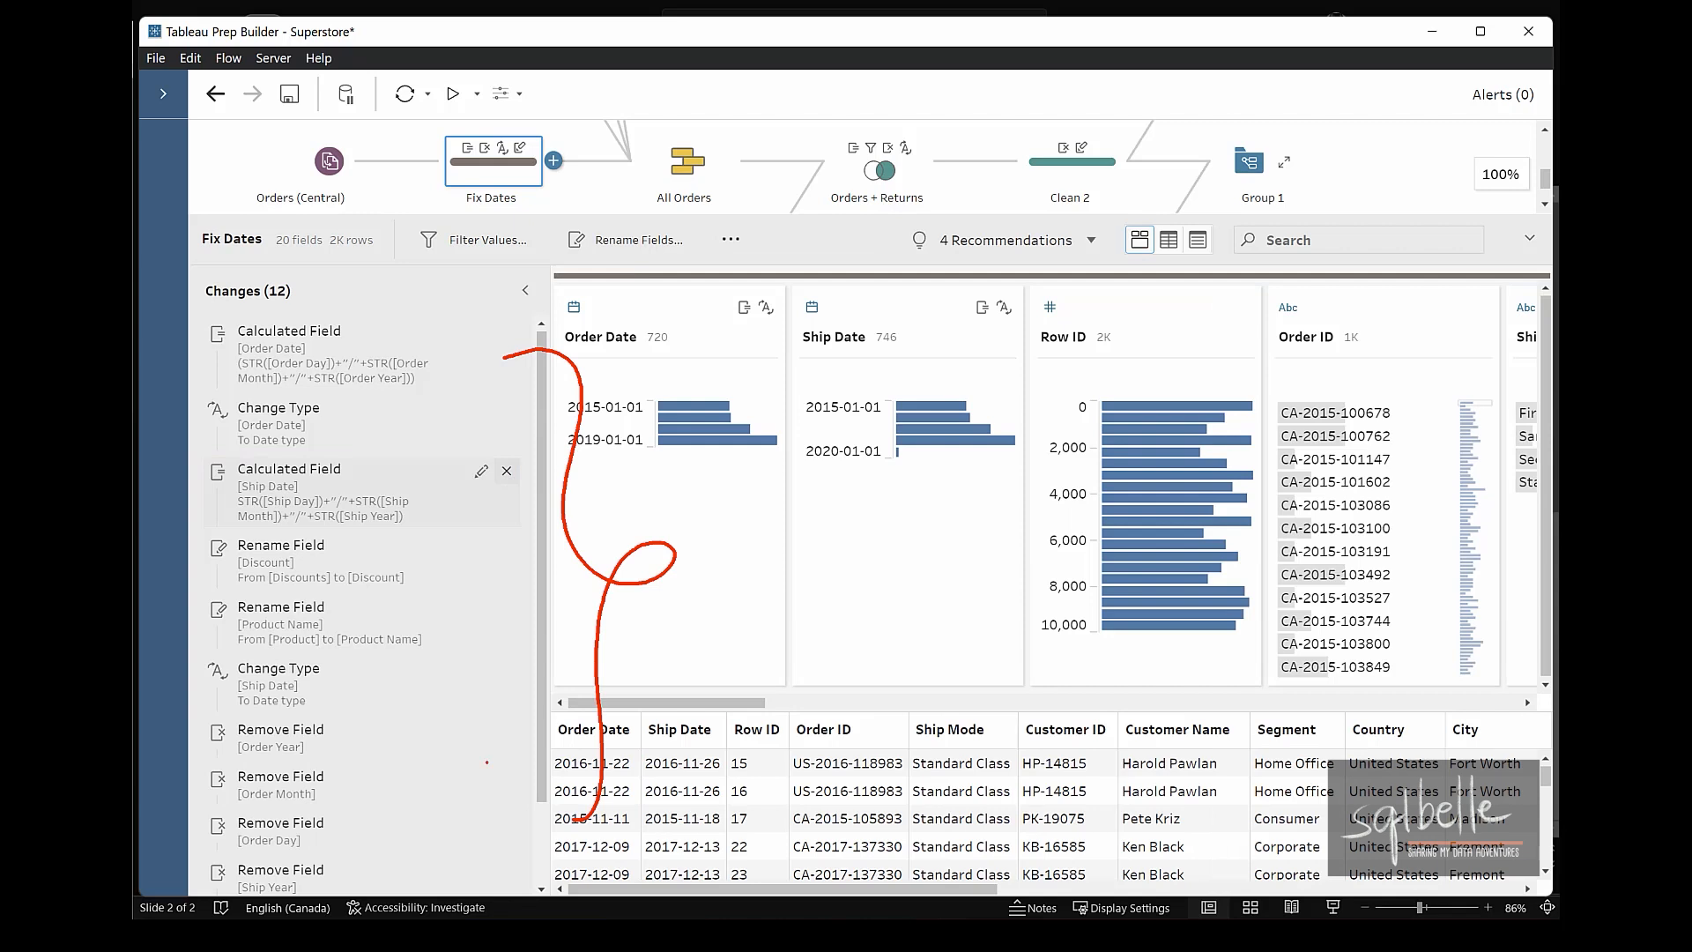
left_click_drag(485, 270, 388, 345)
left_click_drag(407, 302, 416, 339)
mouse_move(501, 406)
left_mouse_down()
mouse_move(359, 423)
mouse_move(394, 435)
left_mouse_up()
left_click_drag(476, 481, 361, 520)
left_click_drag(381, 488, 379, 529)
left_click_drag(529, 272, 994, 435)
left_click_drag(943, 364, 980, 483)
mouse_move(564, 833)
left_mouse_down()
mouse_move(867, 771)
mouse_move(846, 813)
left_mouse_up()
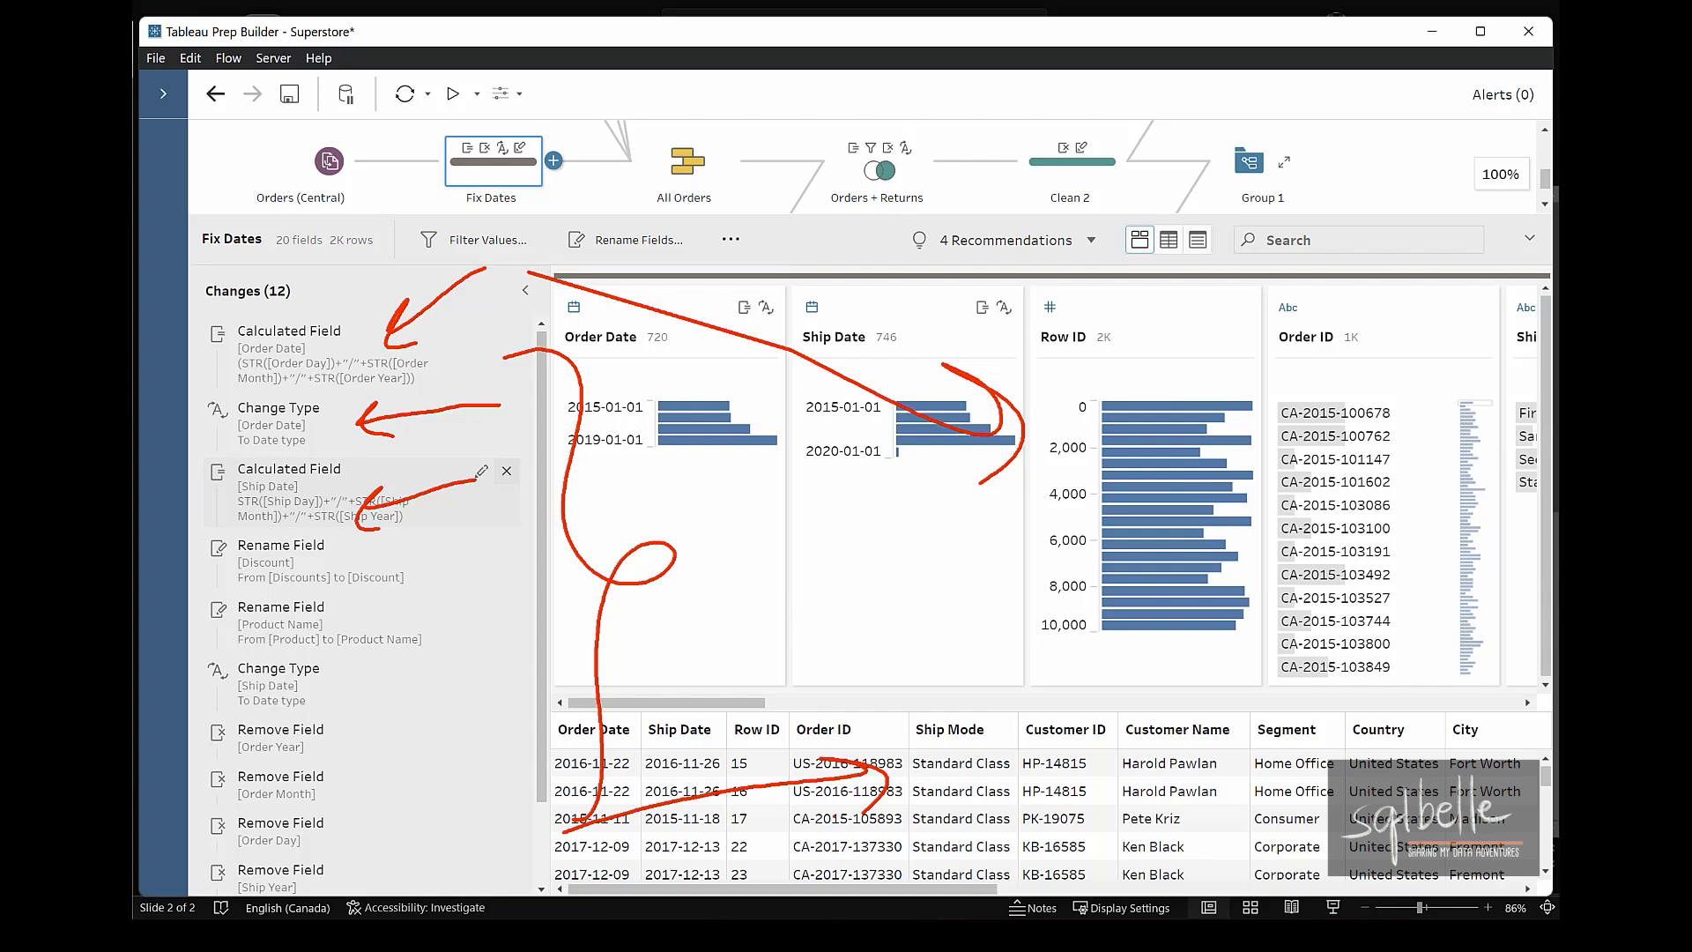
left_click_drag(381, 616, 361, 868)
left_click_drag(338, 826, 384, 803)
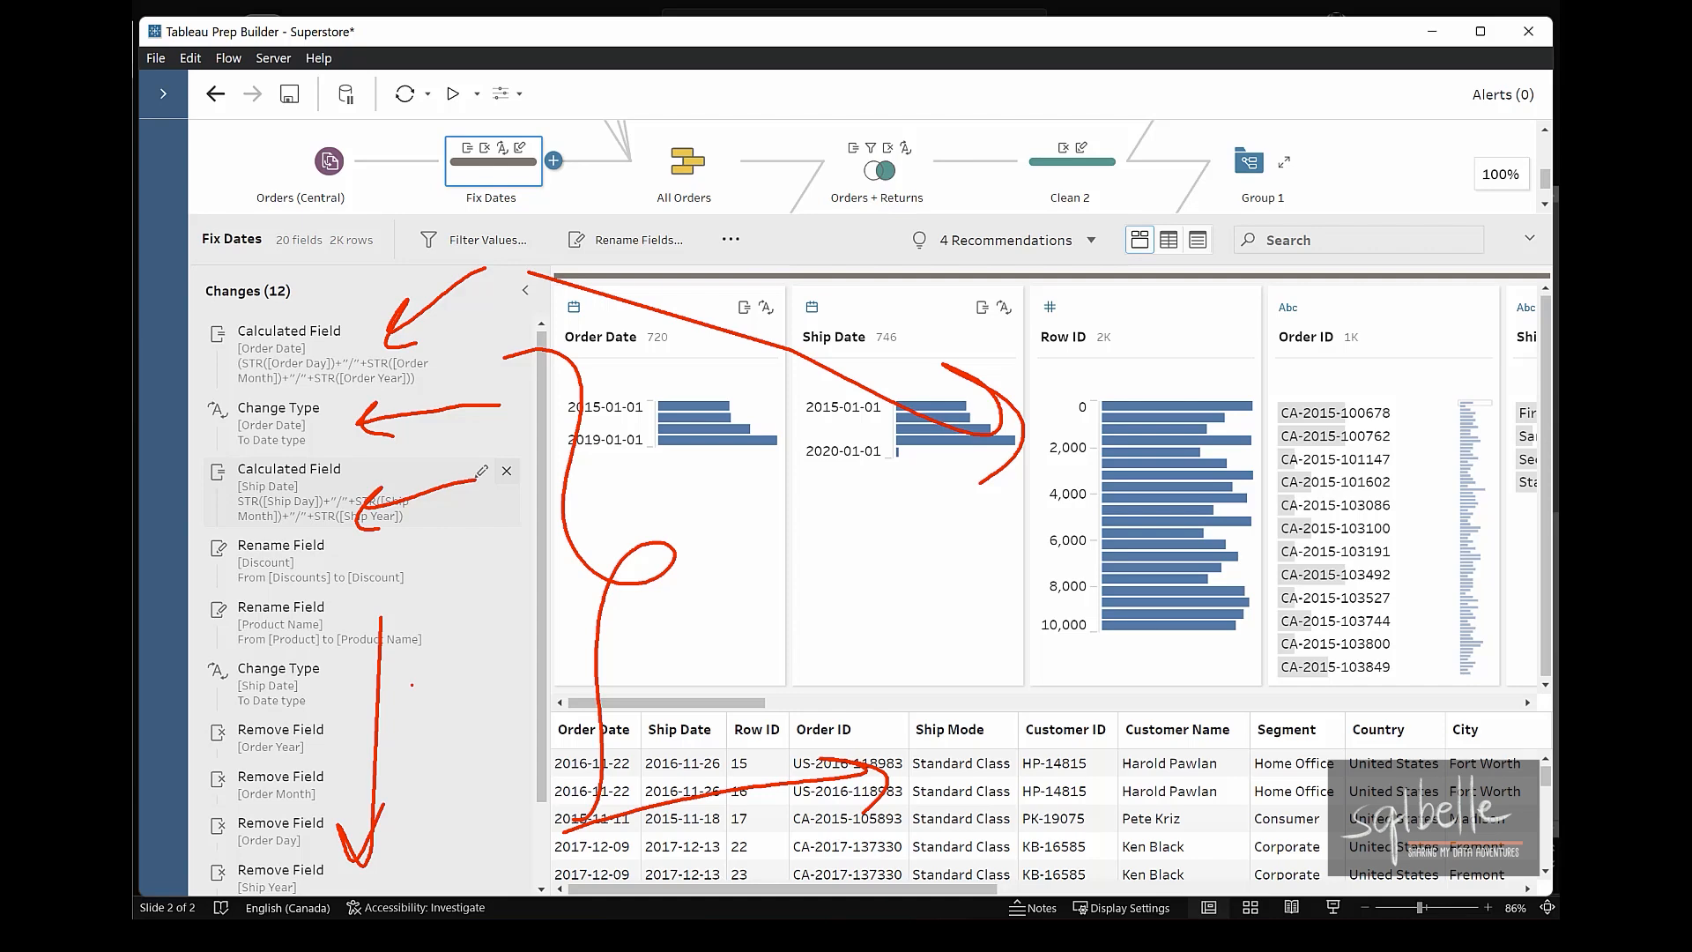
key("e")
View the Fix Dates data at the Order Date calculation, the Order Date type change and the Ship Date calculation.
left_click(373, 359)
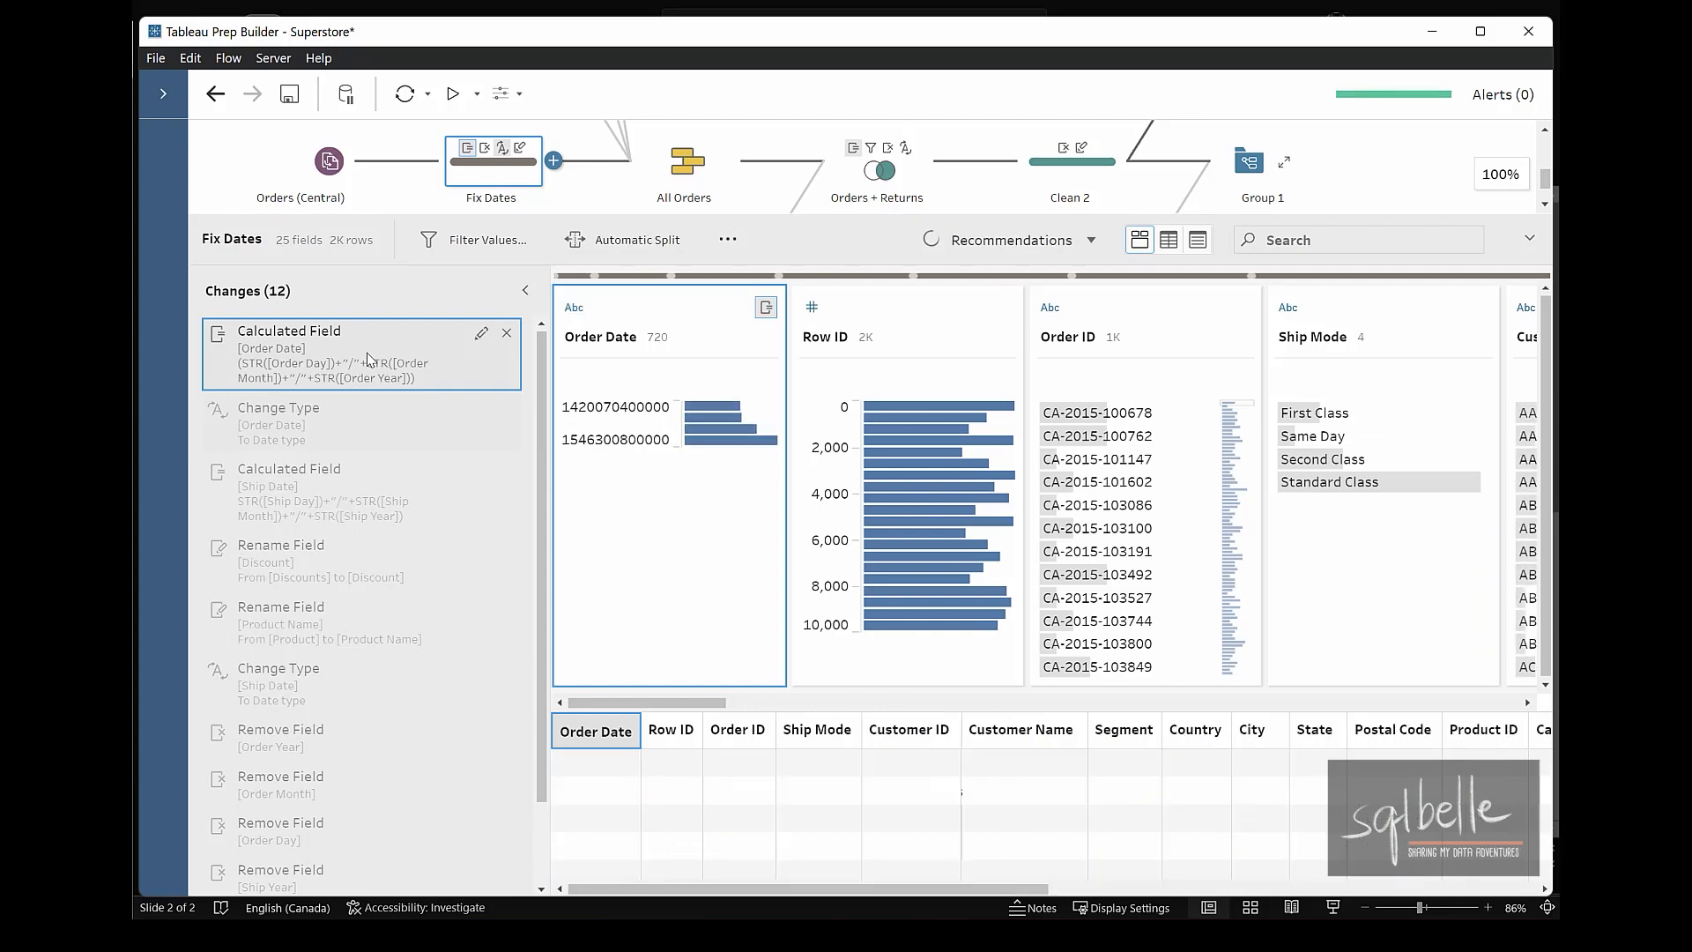
left_click(322, 440)
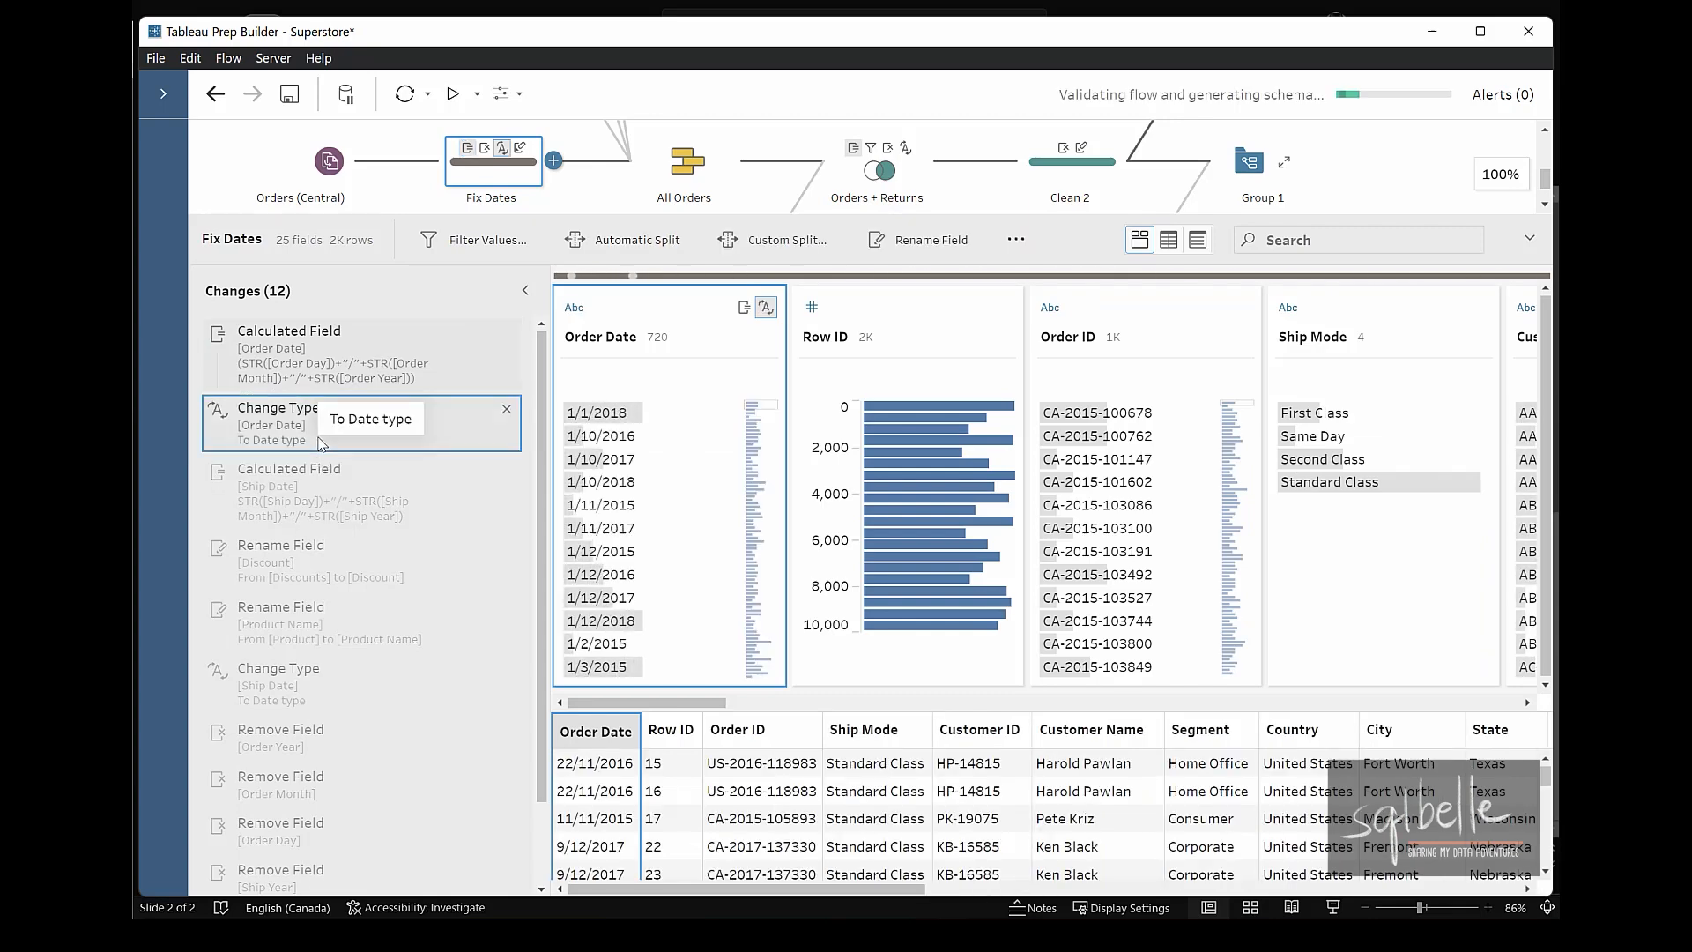
left_click(319, 494)
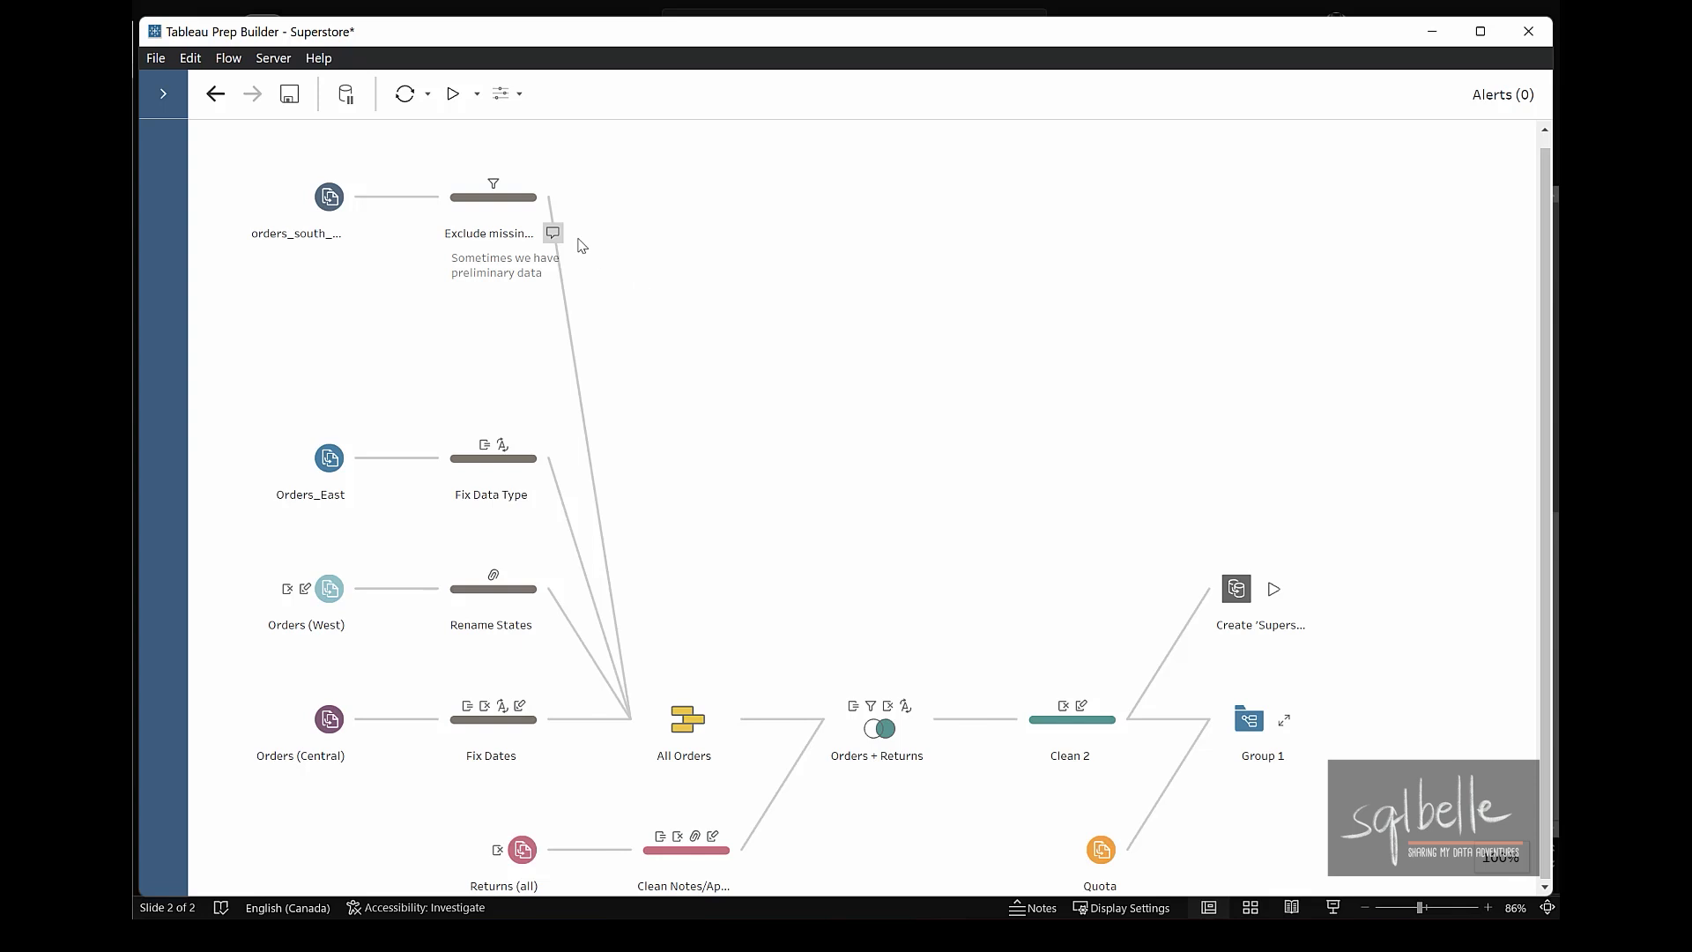
Preview the Exclude missing values step's data in Tableau Desktop.
left_click(534, 209)
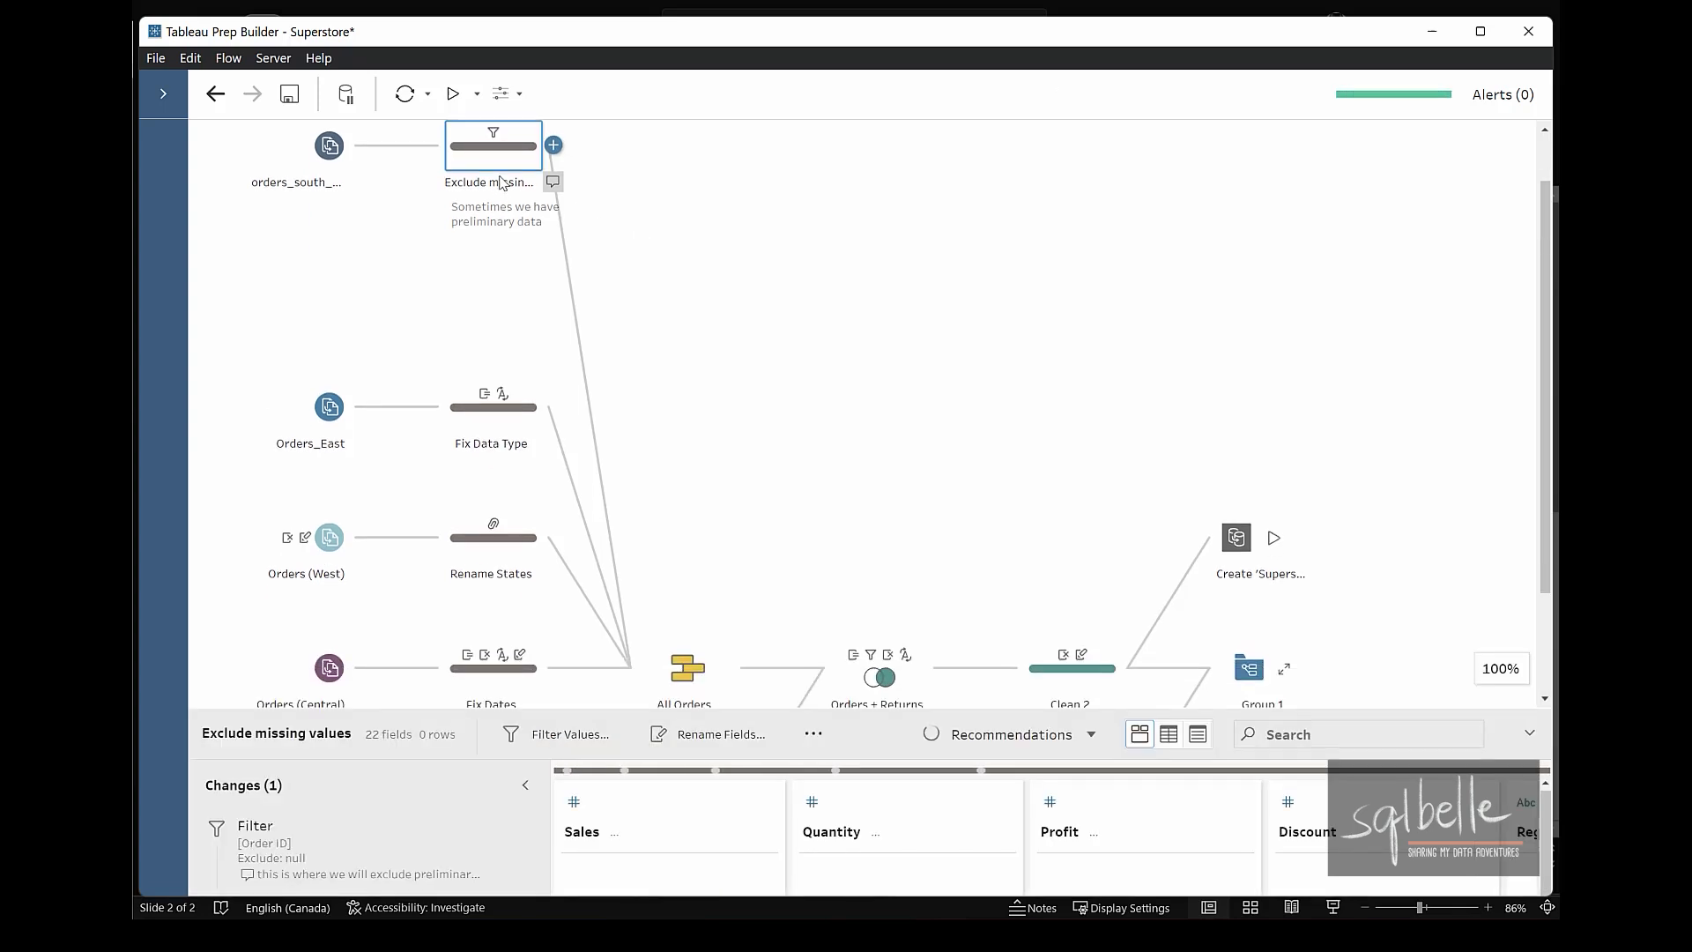
right_click(504, 151)
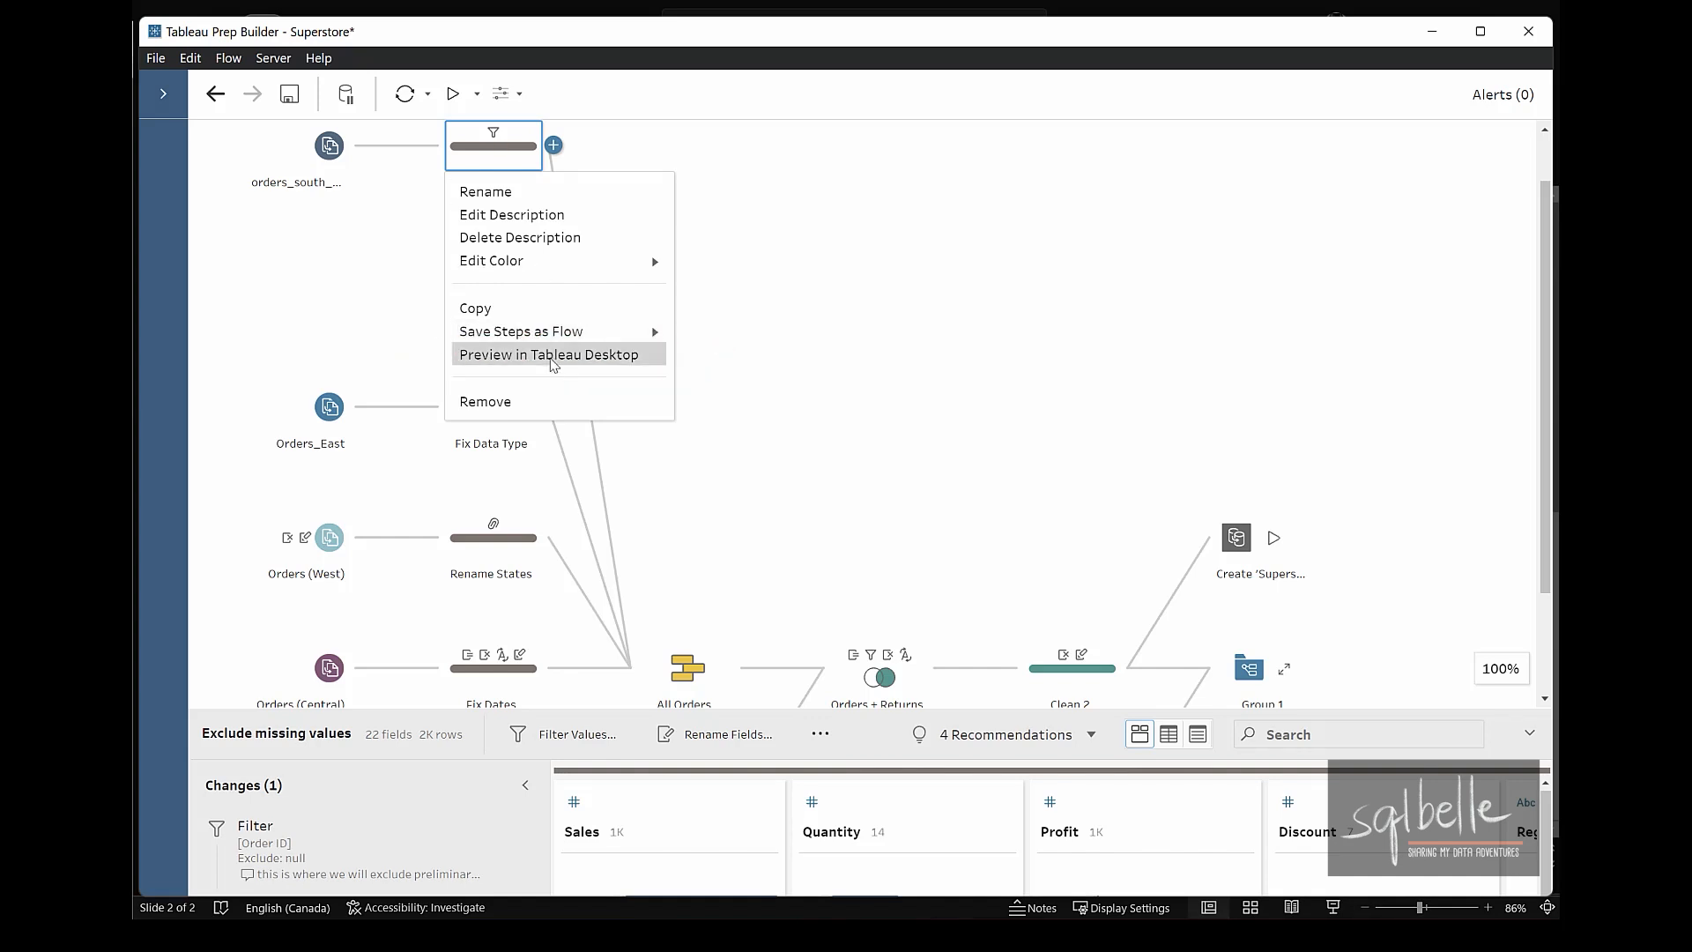
left_click(552, 358)
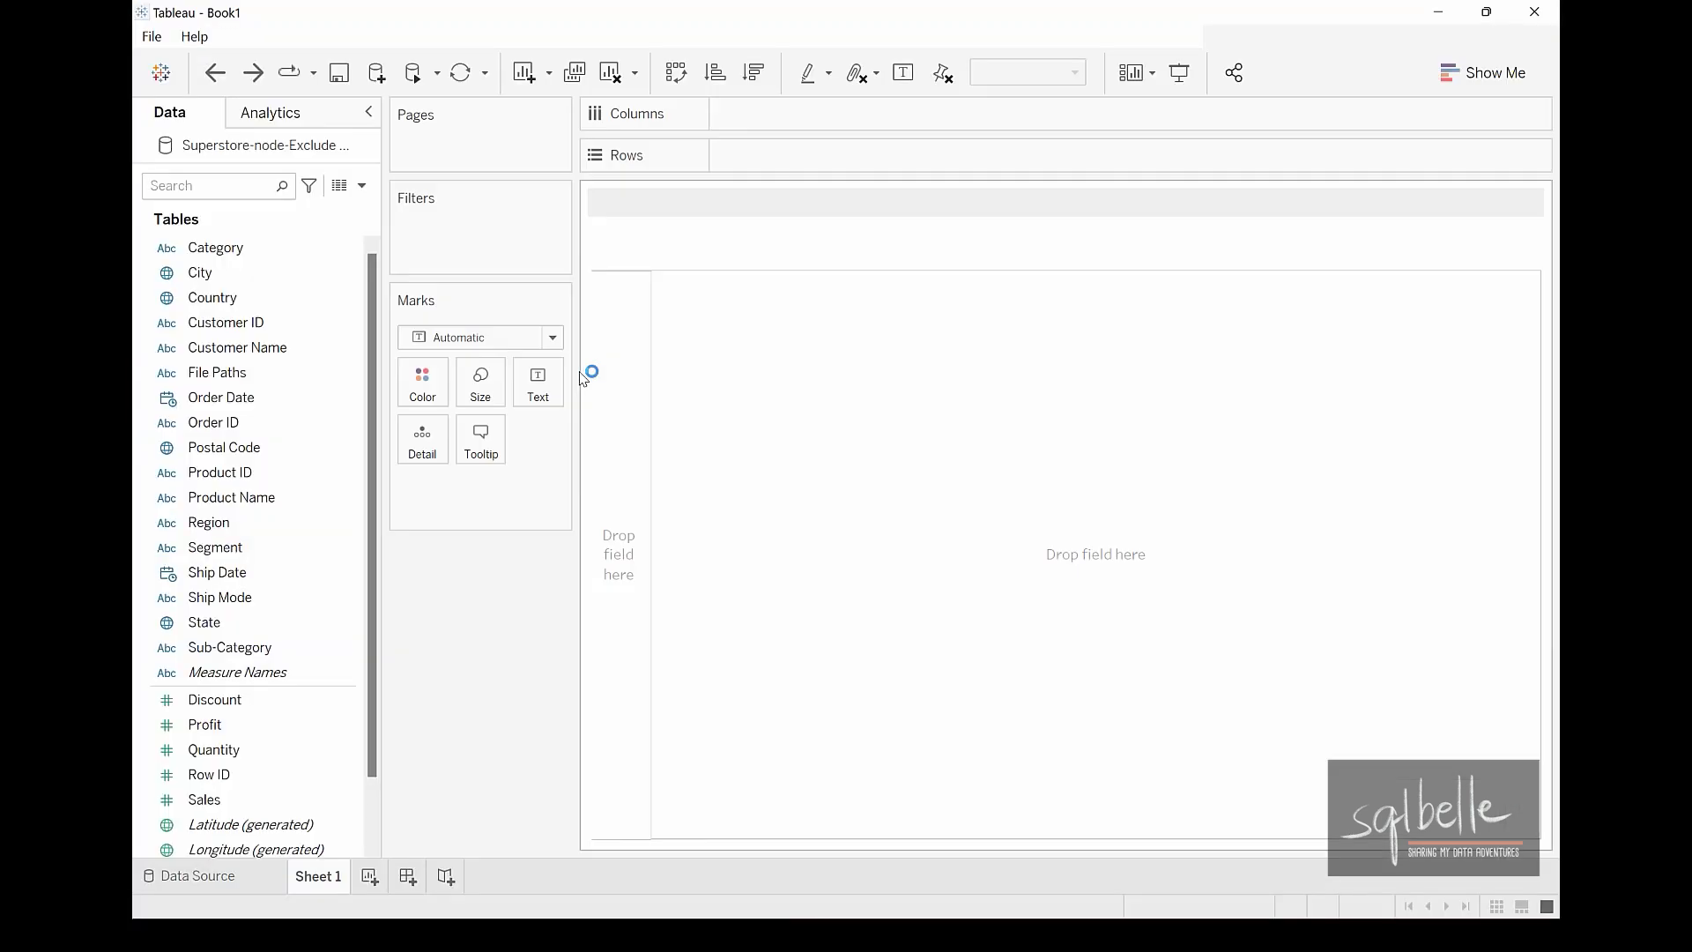
Widen the Data pane to read the previewed Exclude missing values fields, and switch back to Tableau Prep Builder.
left_click_drag(399, 257, 736, 279)
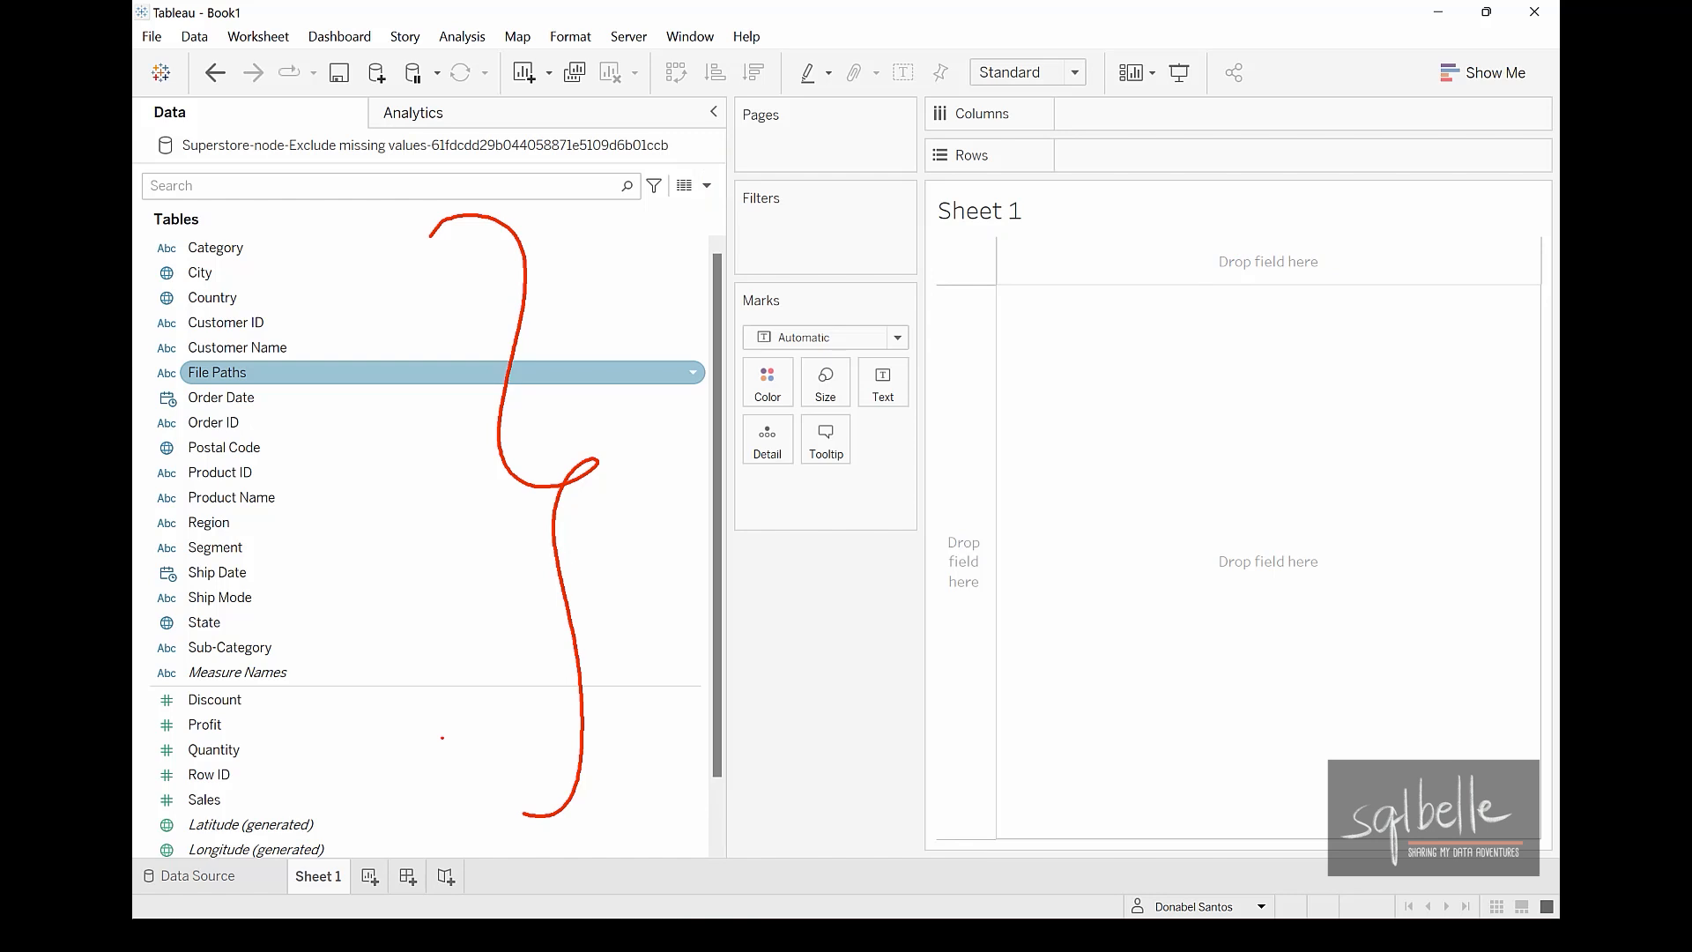
left_click(1436, 12)
left_click(846, 608)
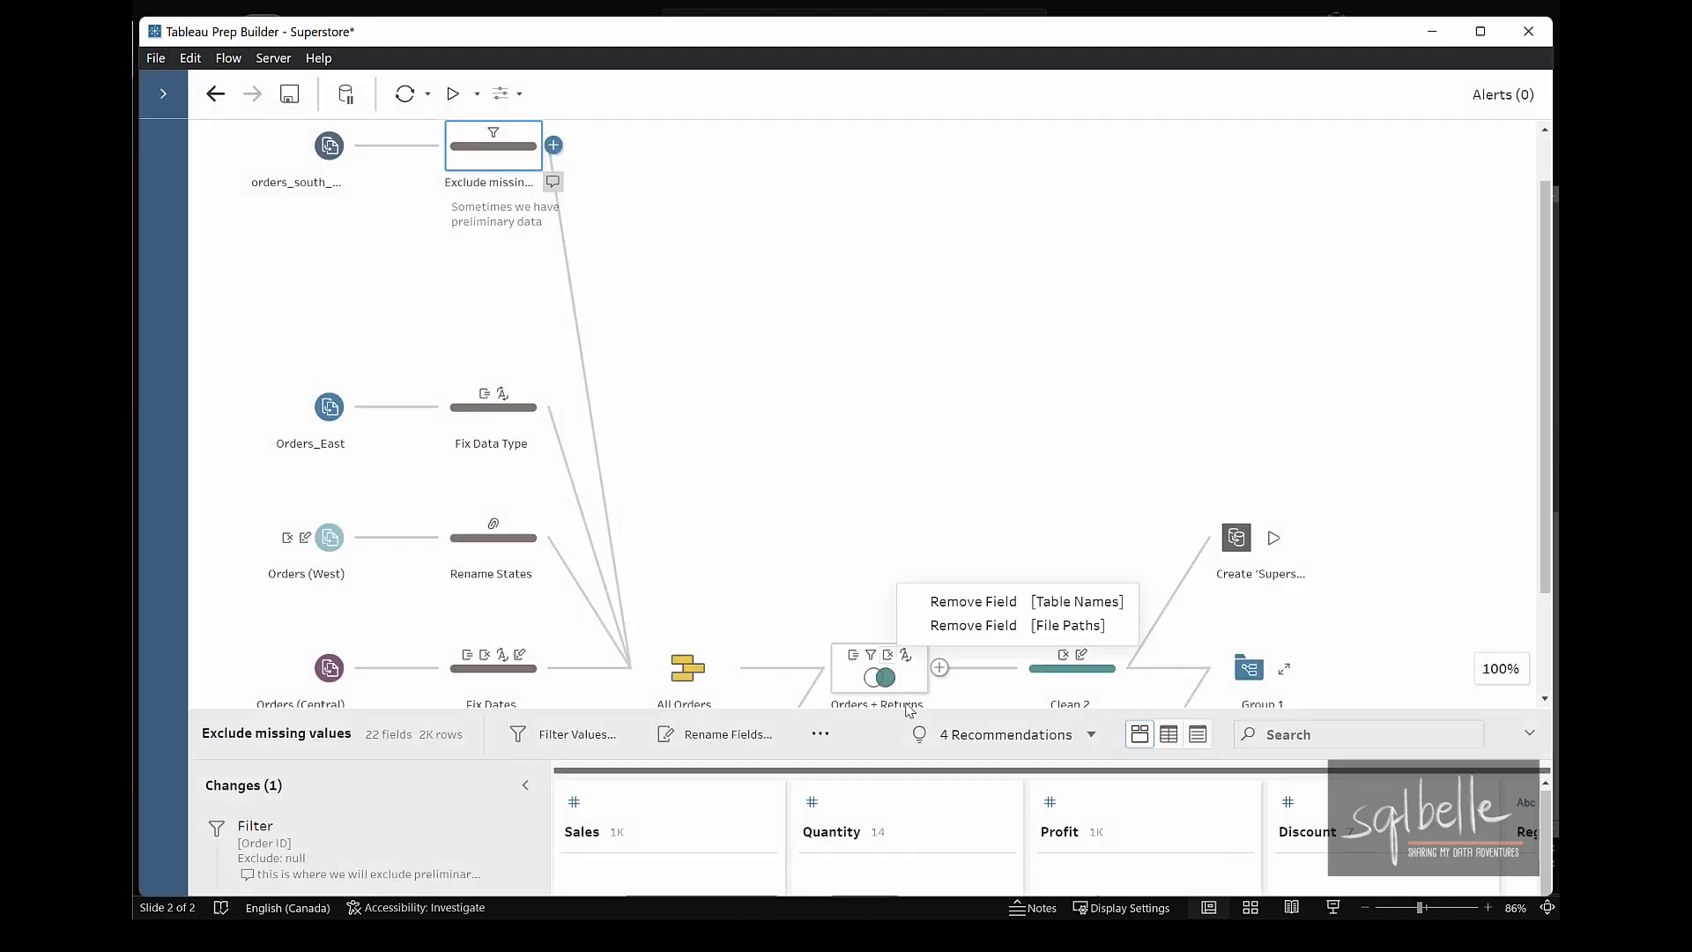
Preview the Clean 2 step's data in Tableau Desktop.
left_click_drag(1079, 712, 1076, 761)
scroll(1076, 484, "down", 2)
left_click(1071, 586)
right_click(1071, 585)
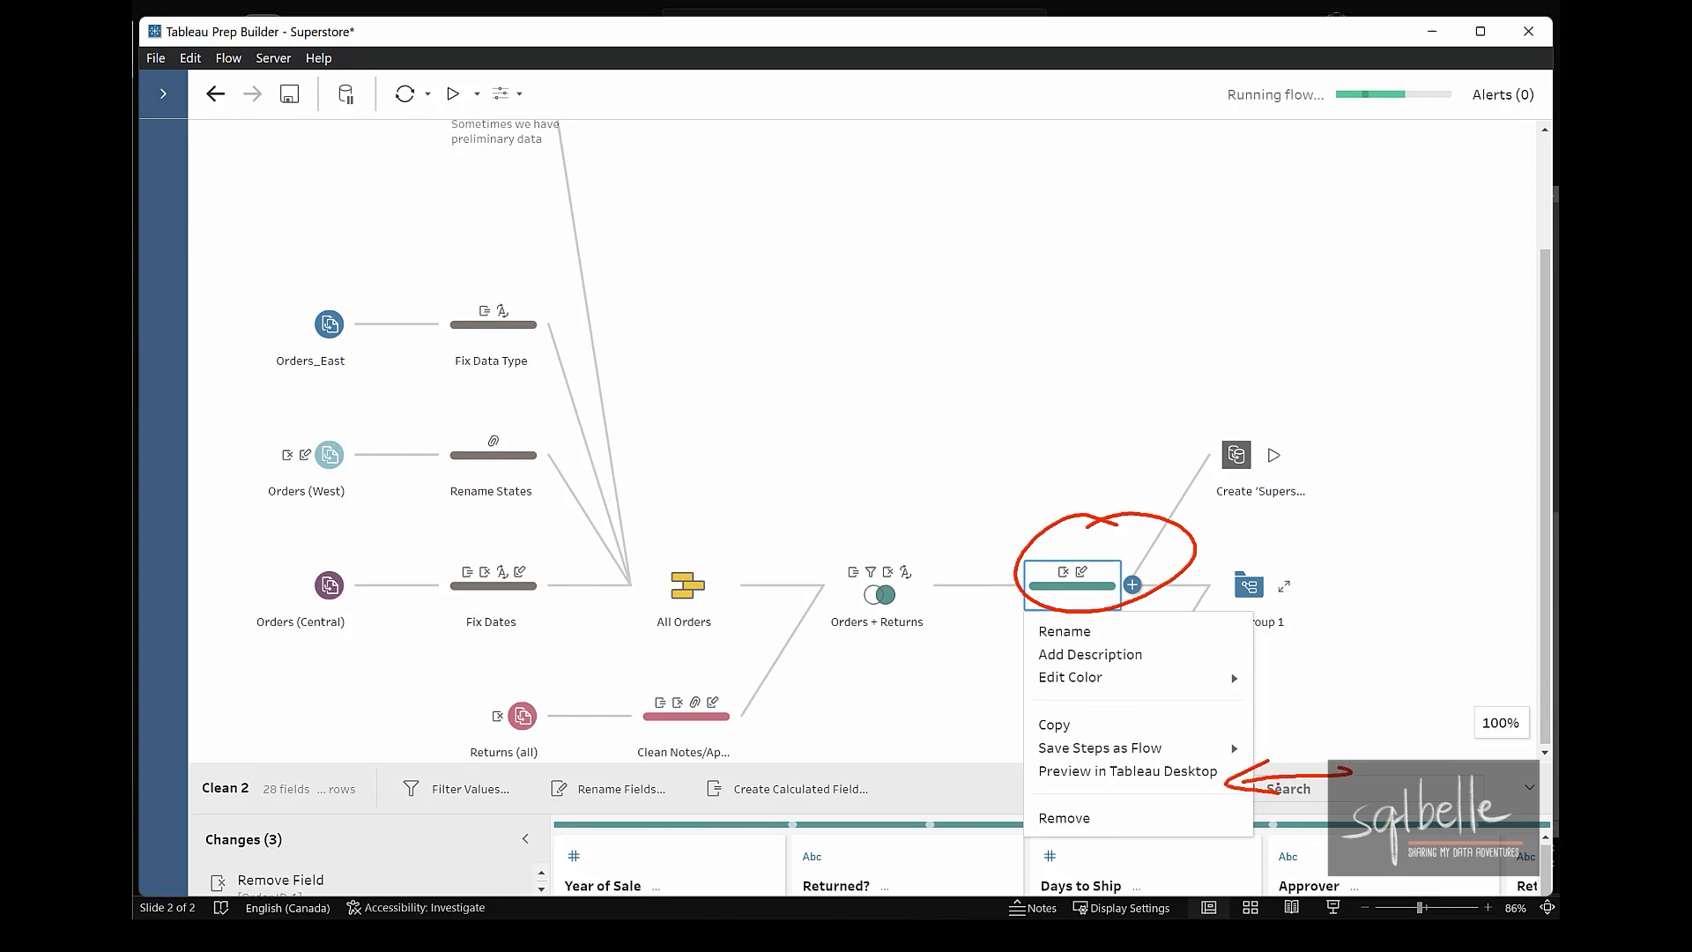
left_click(1127, 771)
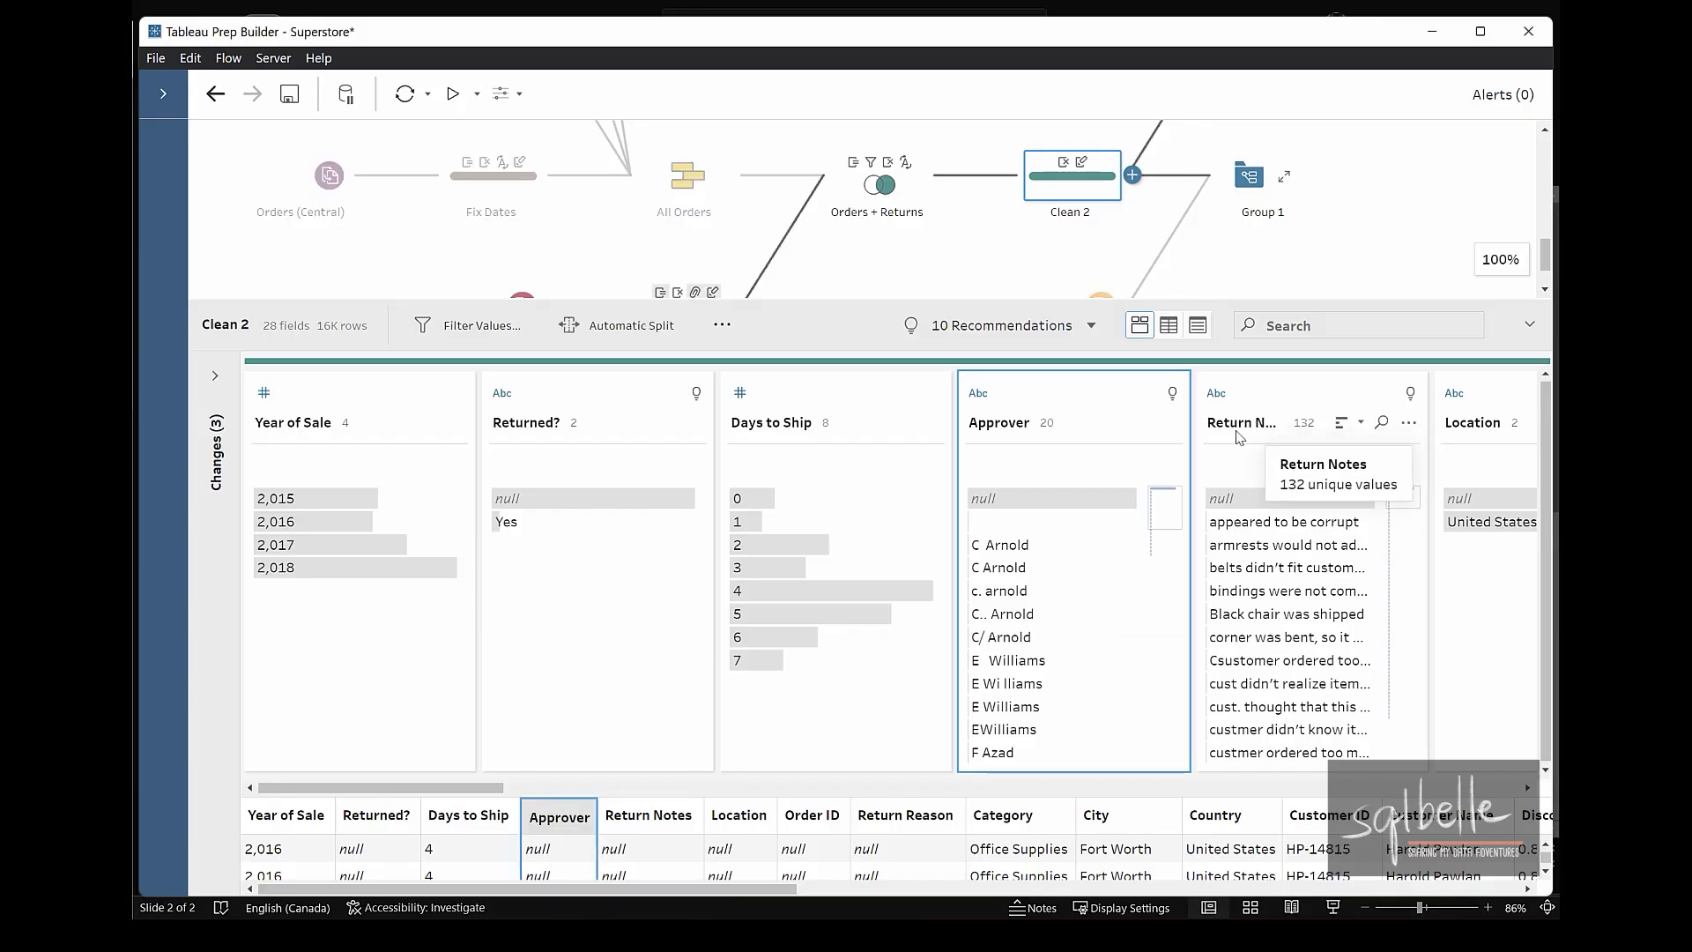
Clean the Approver field in Clean 2 by making its values uppercase.
left_click(1170, 422)
mouse_move(1201, 481)
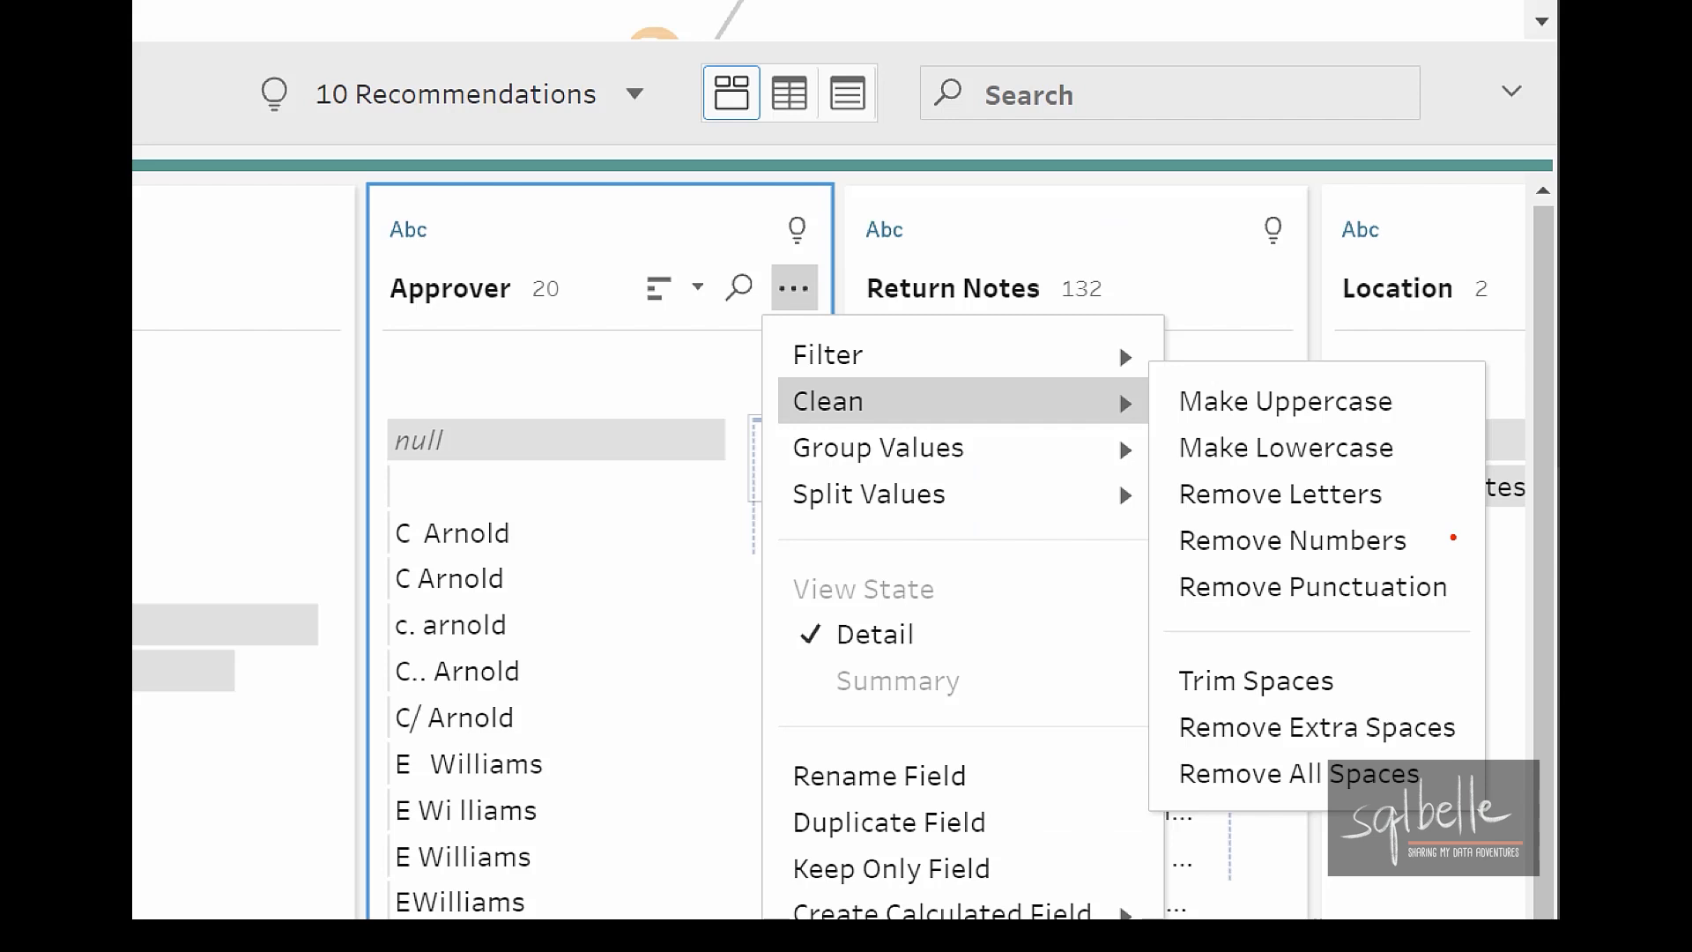
left_click_drag(1443, 337, 1377, 376)
left_click_drag(1392, 439, 1496, 403)
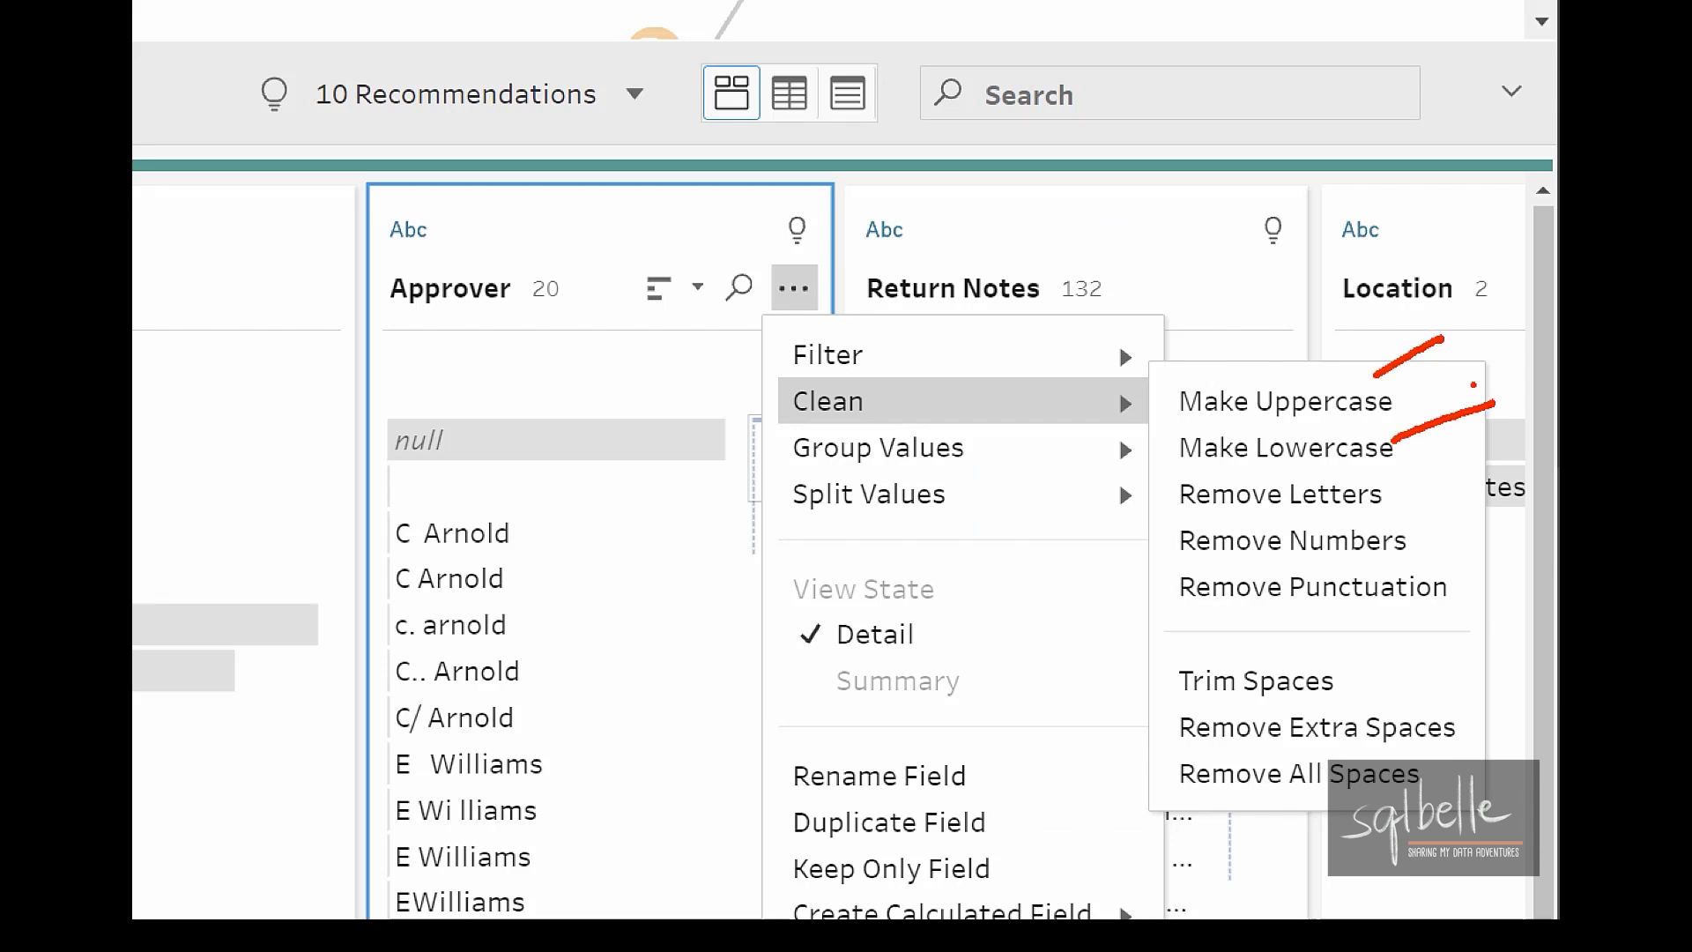
left_click_drag(1392, 487, 1448, 472)
left_click_drag(1422, 546, 1470, 516)
left_click_drag(1451, 603, 1495, 577)
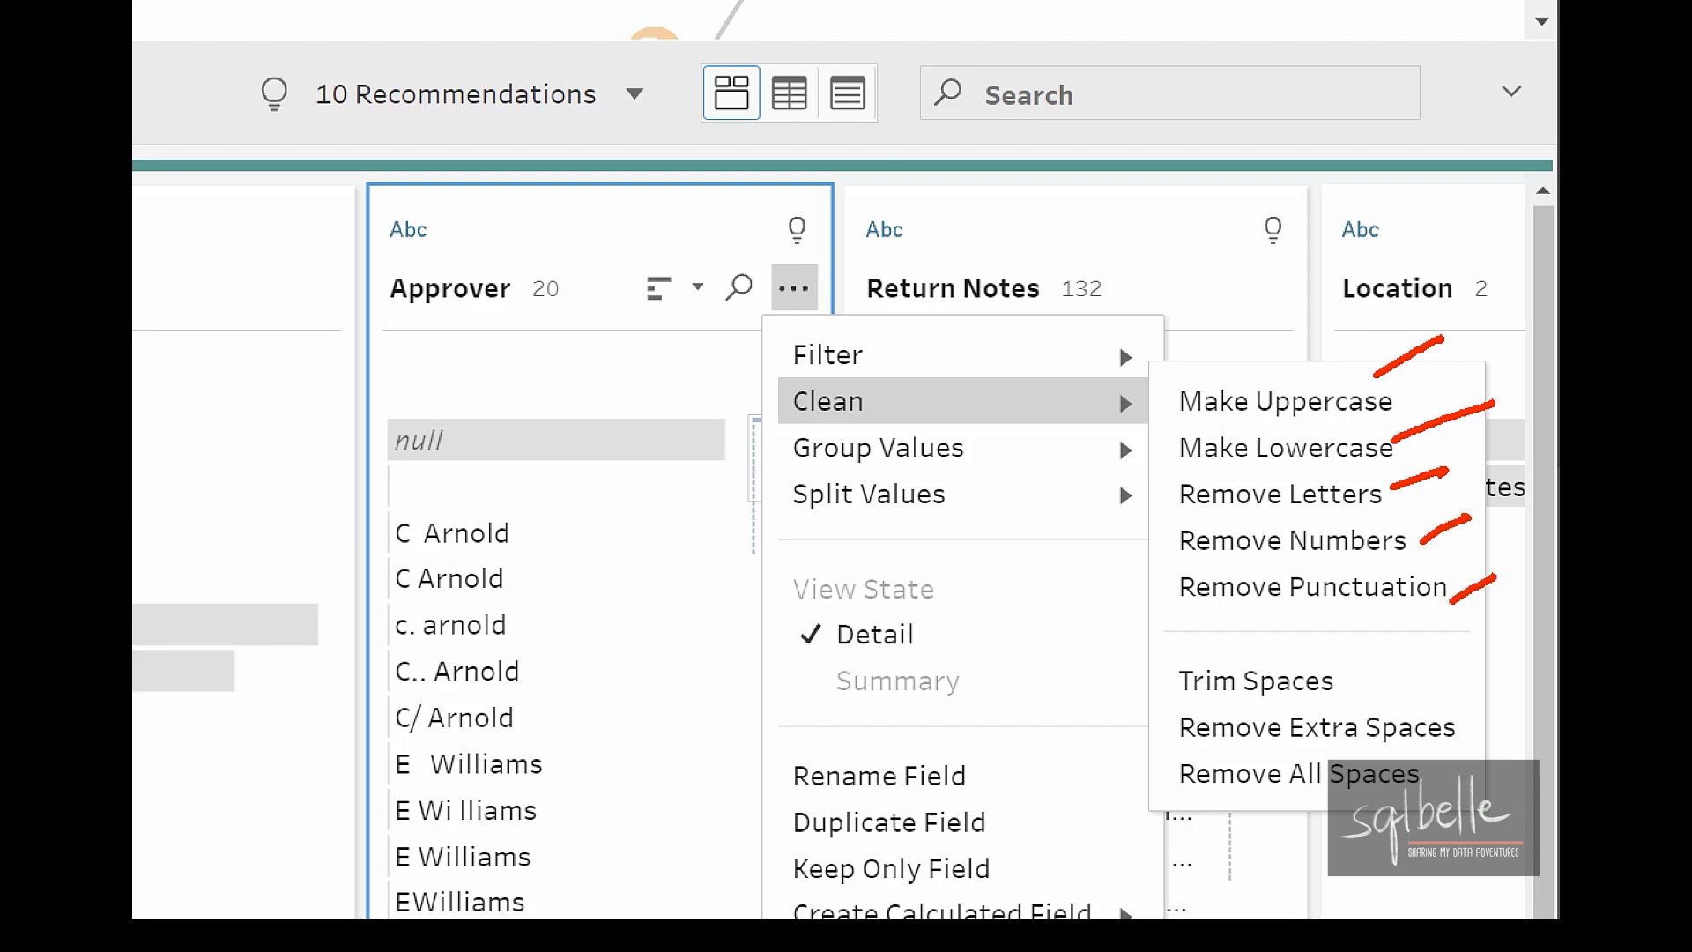
mouse_move(1420, 671)
left_mouse_down()
mouse_move(1498, 766)
mouse_move(1458, 677)
left_mouse_up()
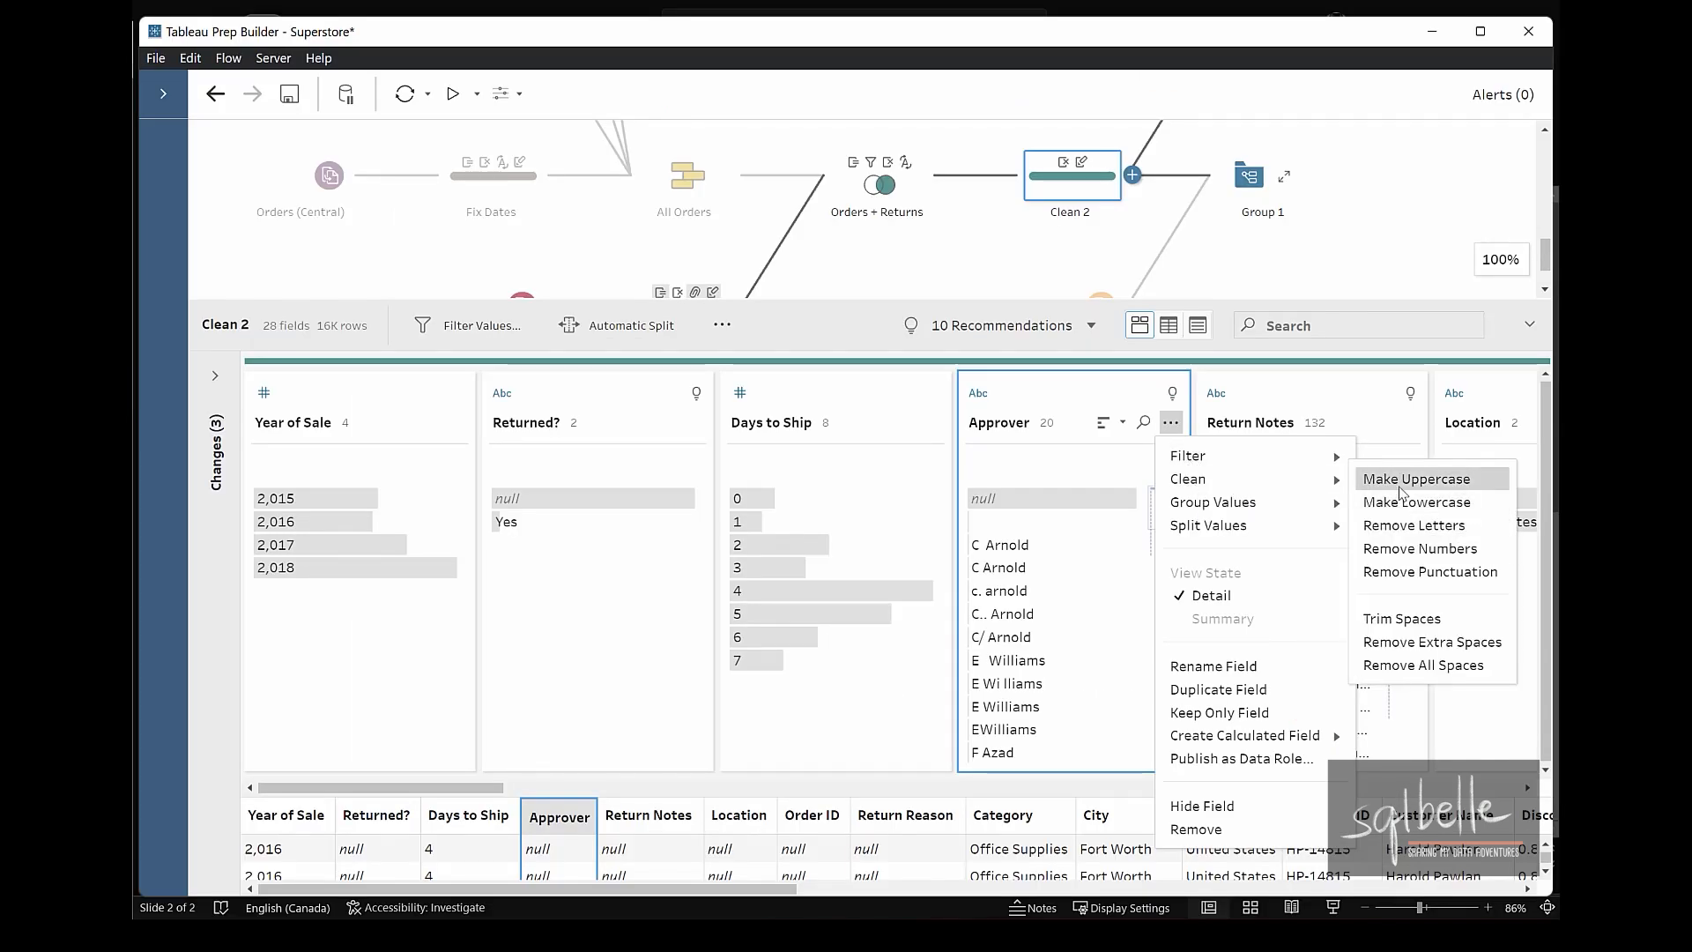
left_click(1410, 479)
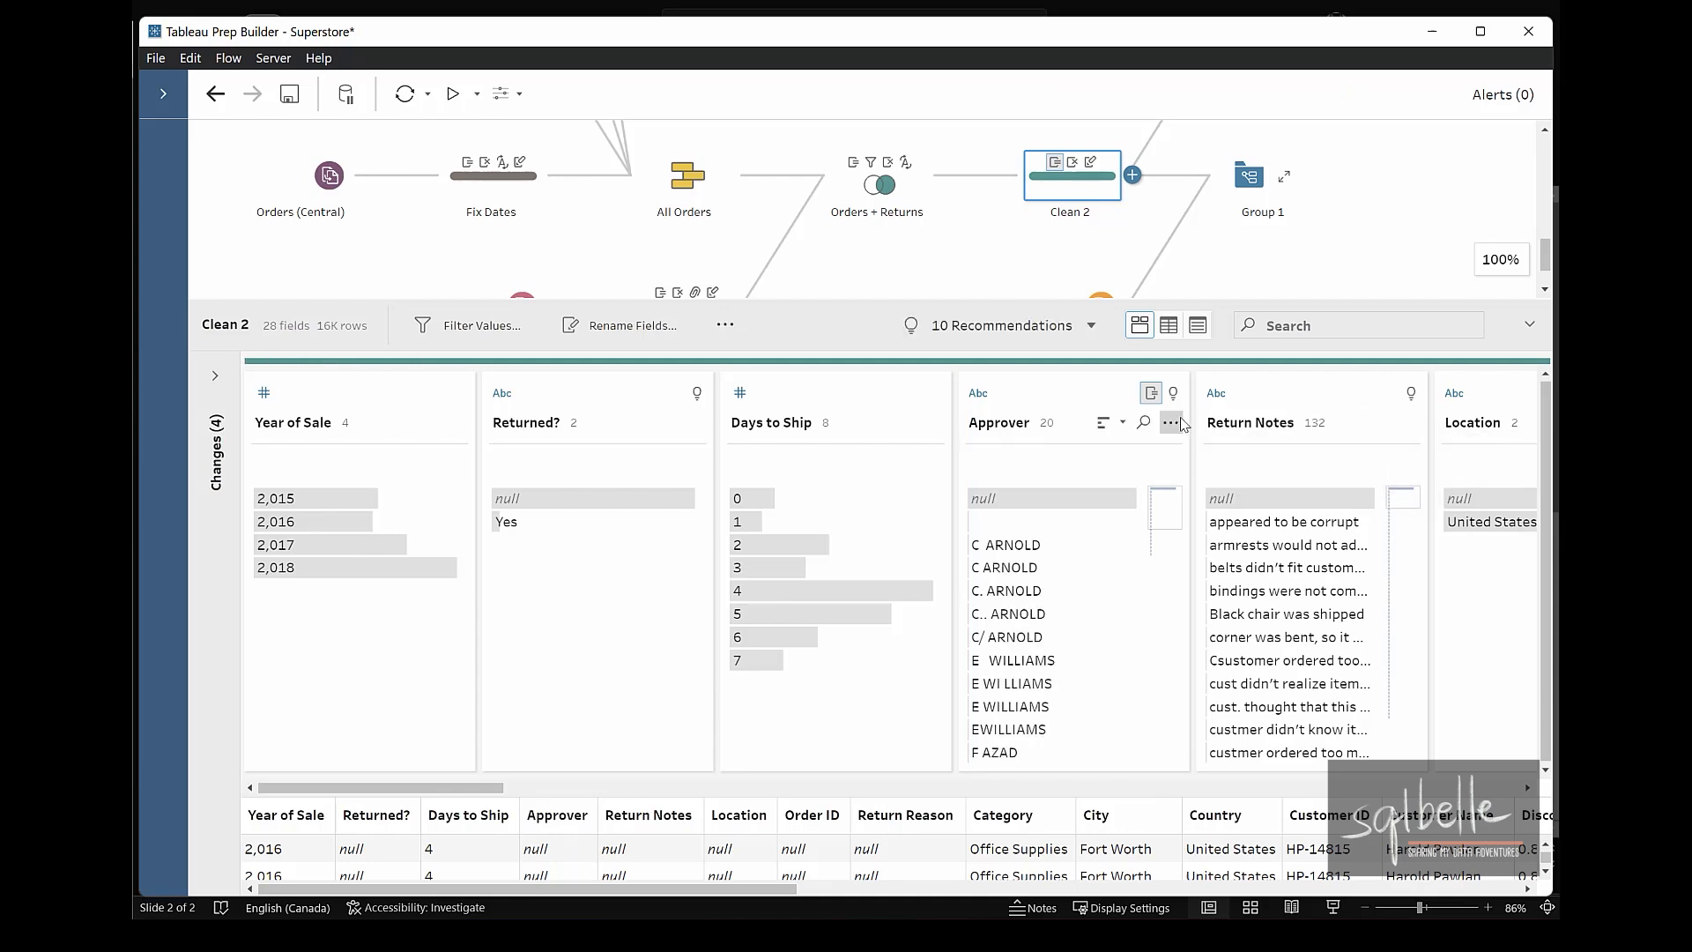
Remove extra spaces from the Approver values.
left_click(1177, 425)
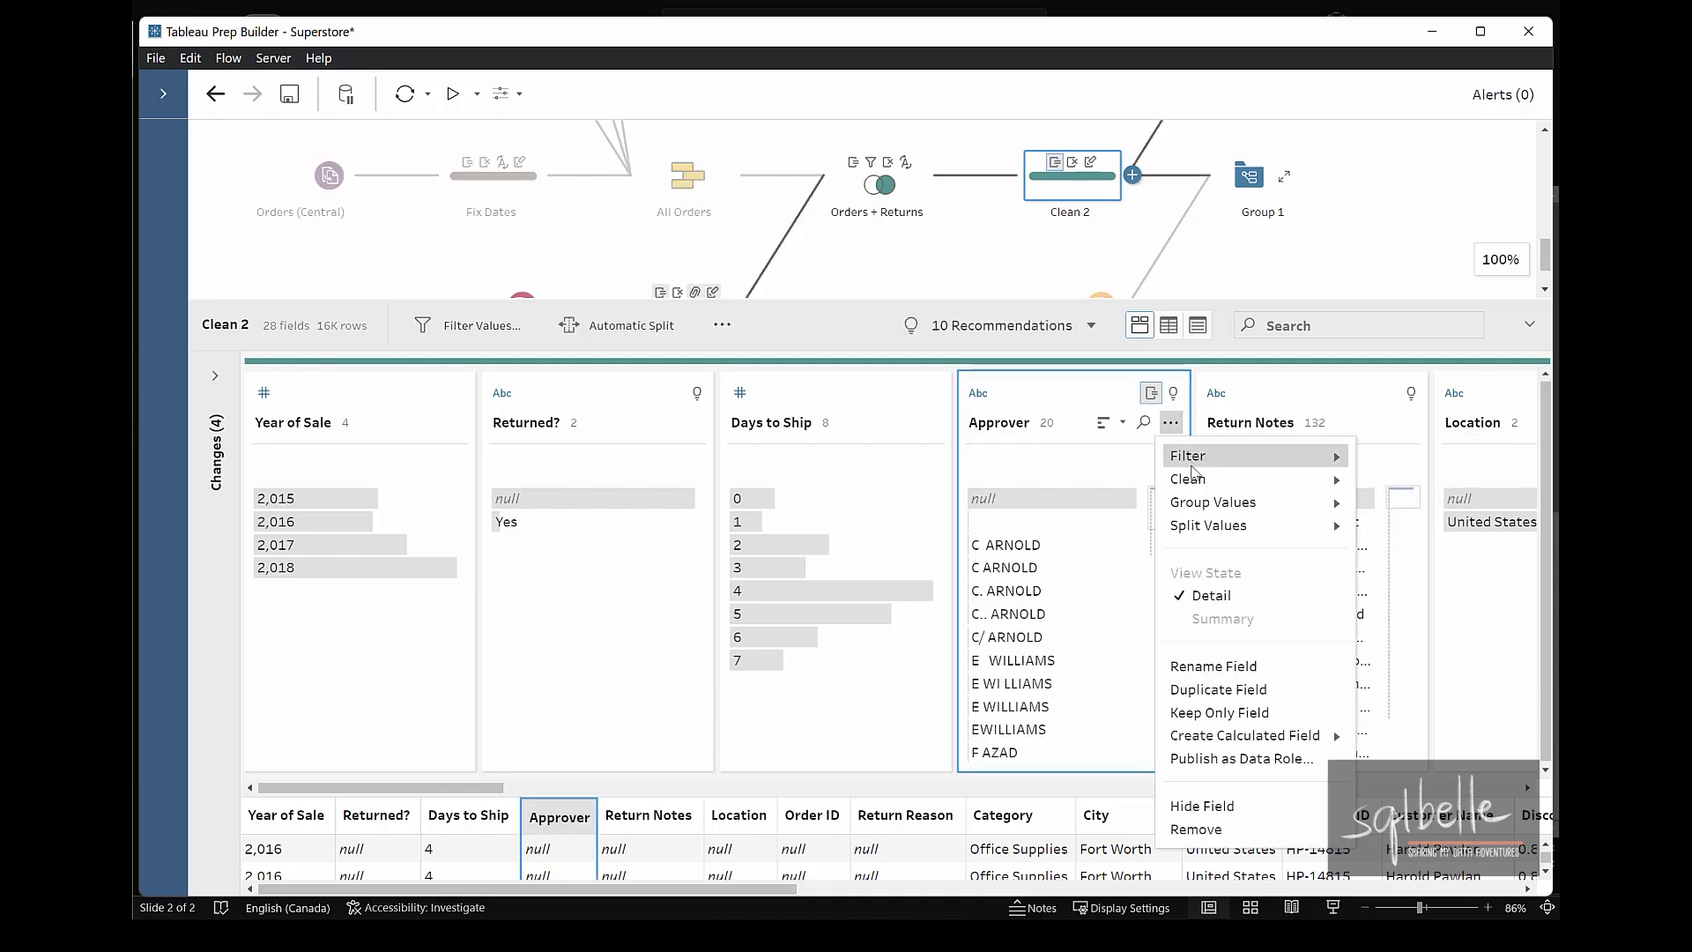
mouse_move(1278, 478)
left_click(1396, 645)
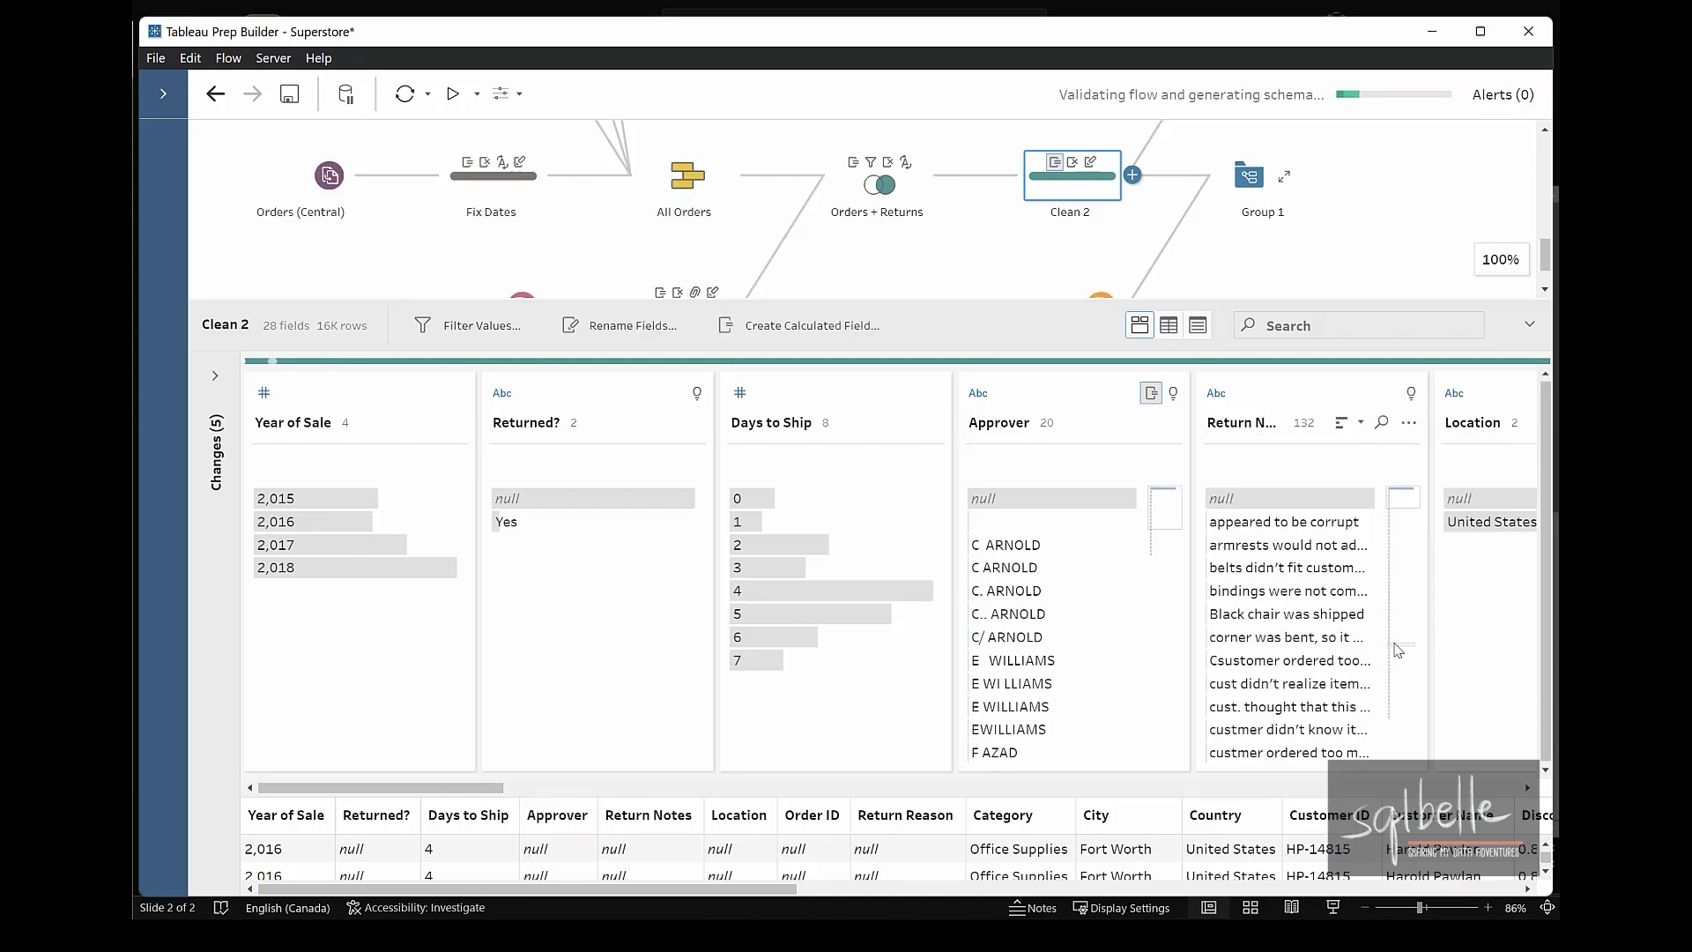
Group the Approver field's values by pronunciation.
left_click(1170, 423)
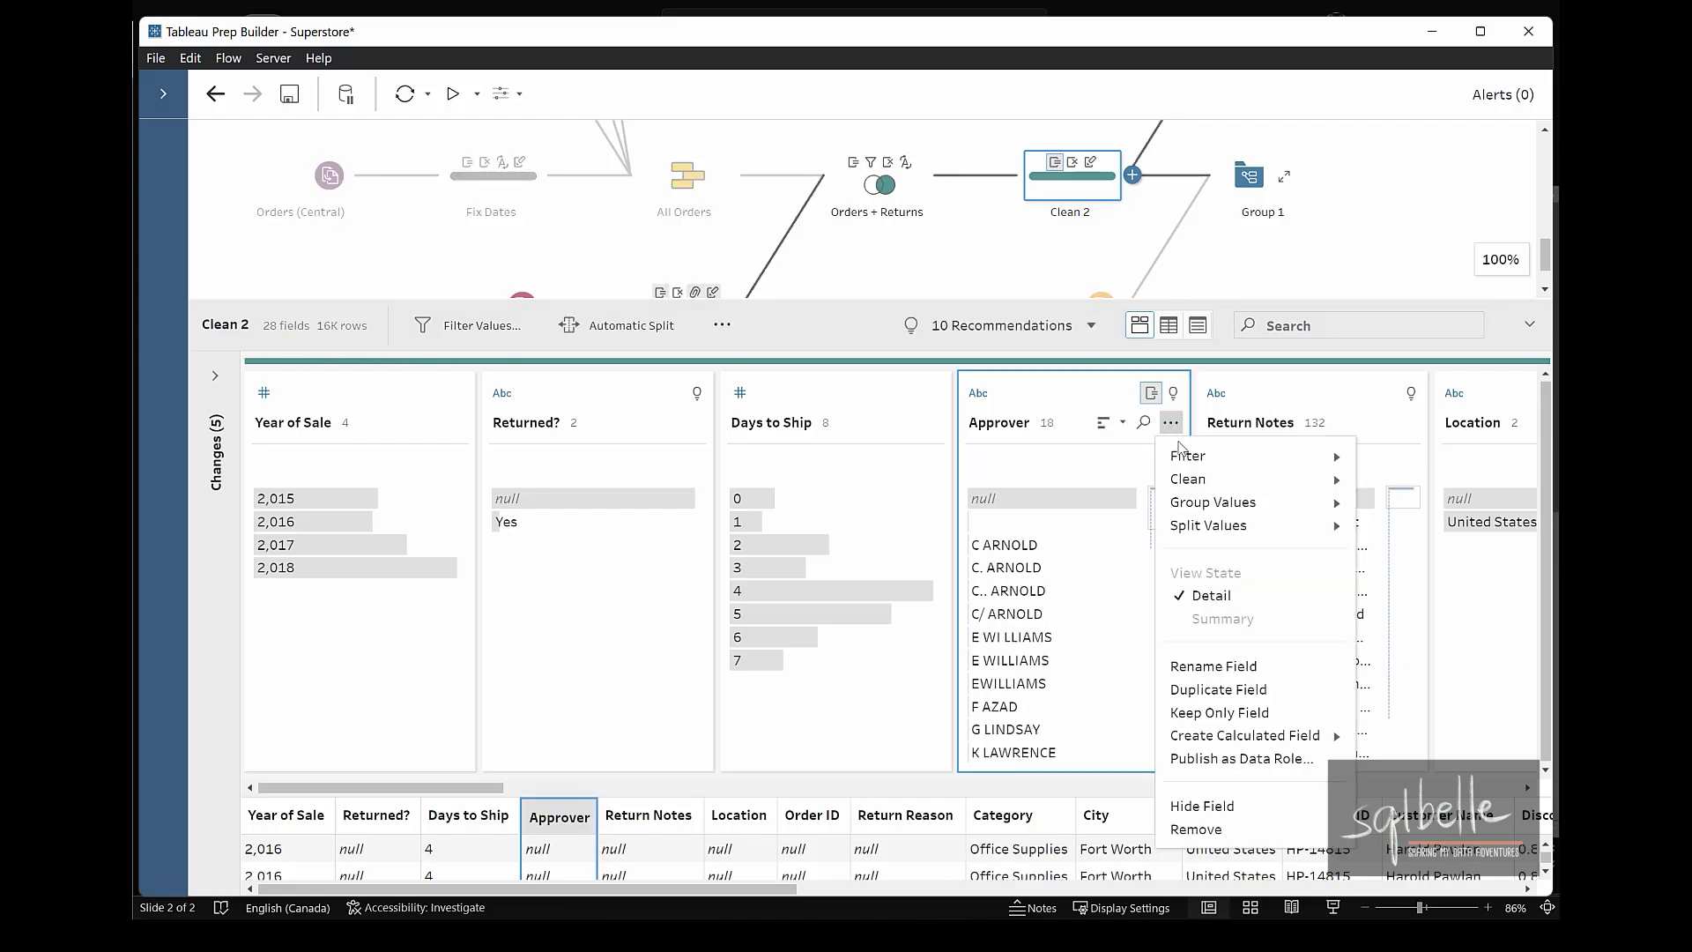
mouse_move(1184, 499)
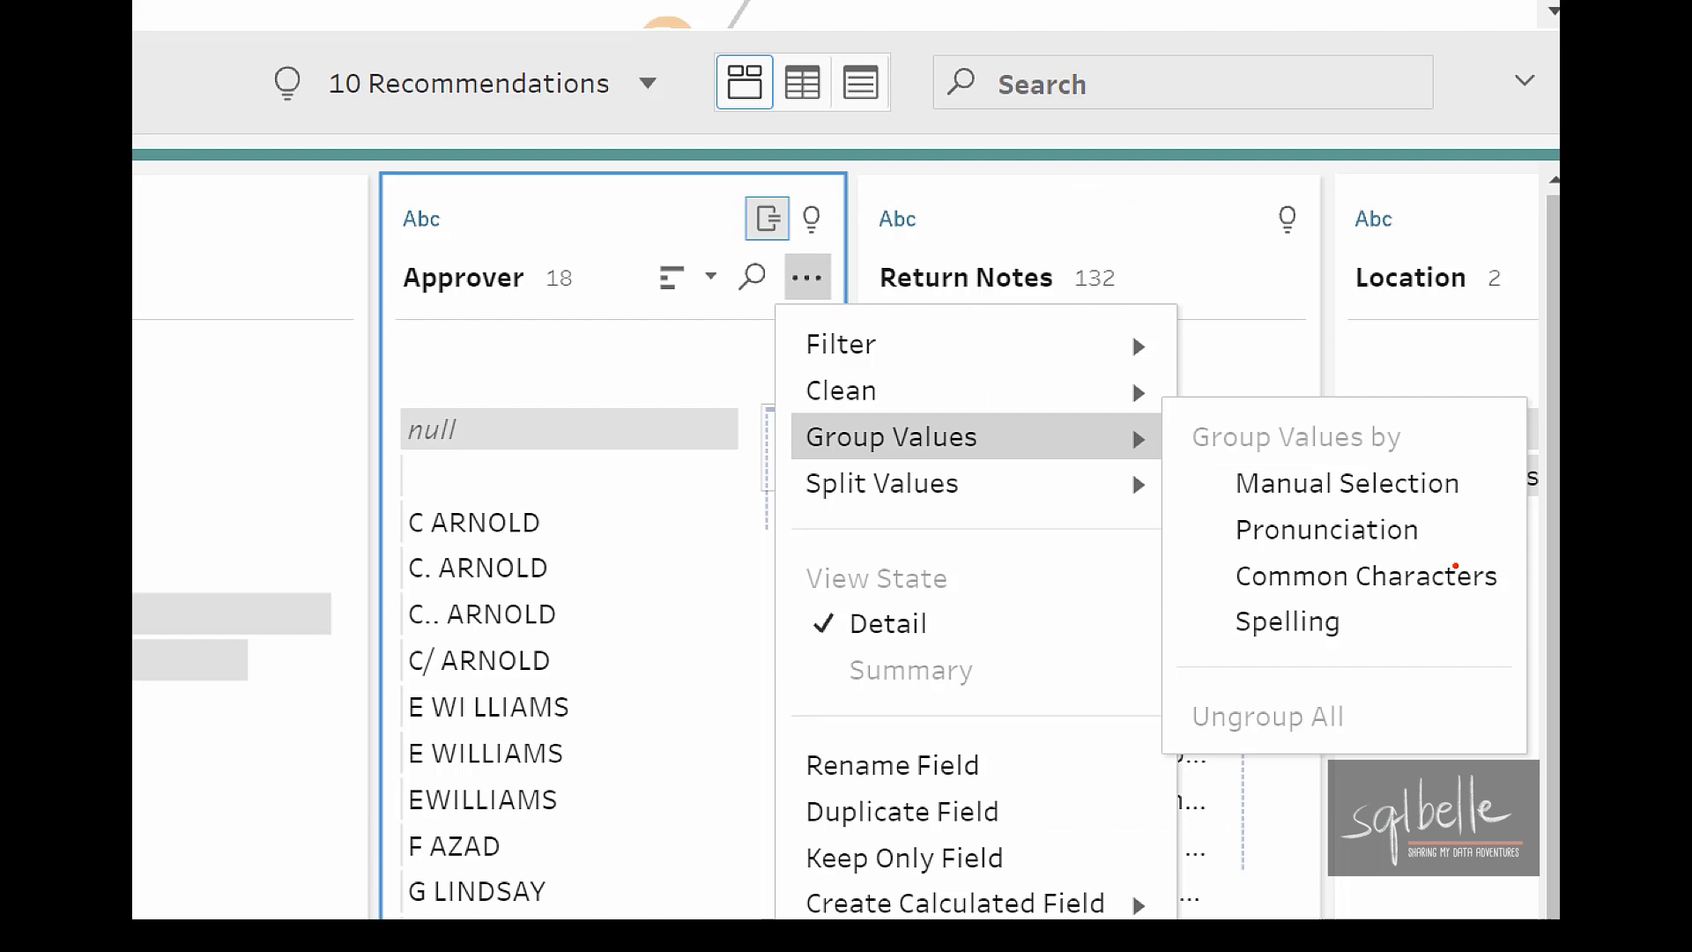
left_click_drag(1280, 504, 1420, 508)
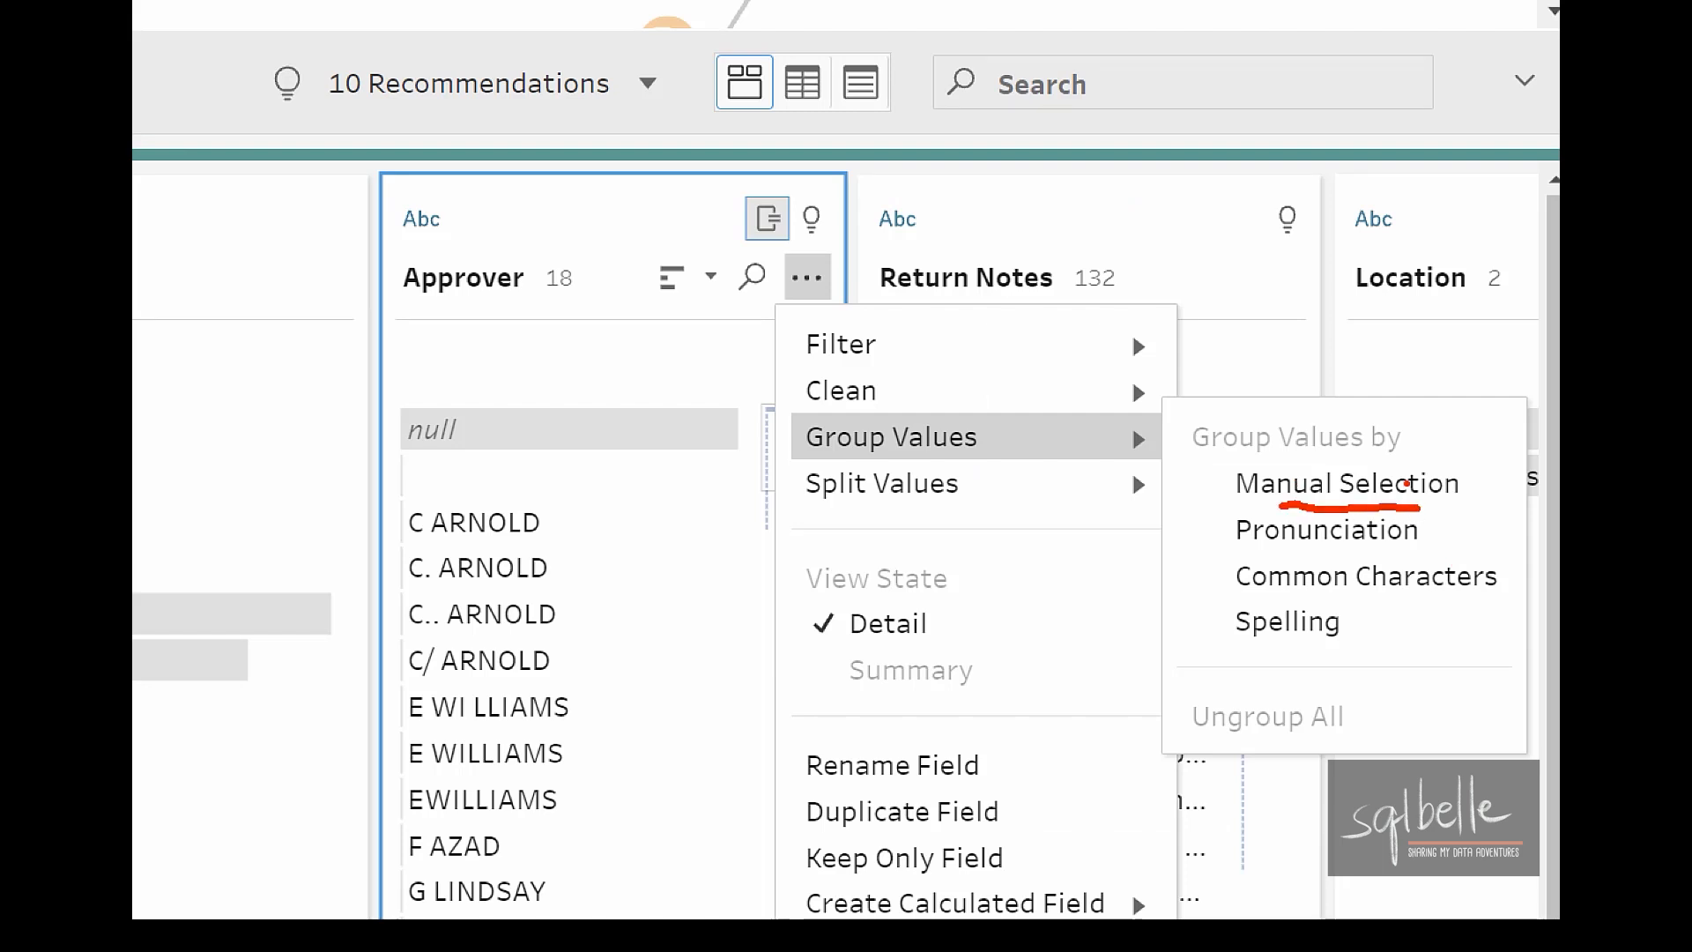
left_click_drag(559, 522, 576, 508)
left_click_drag(564, 566, 596, 549)
left_click_drag(569, 624, 593, 605)
left_click_drag(1158, 523, 1215, 522)
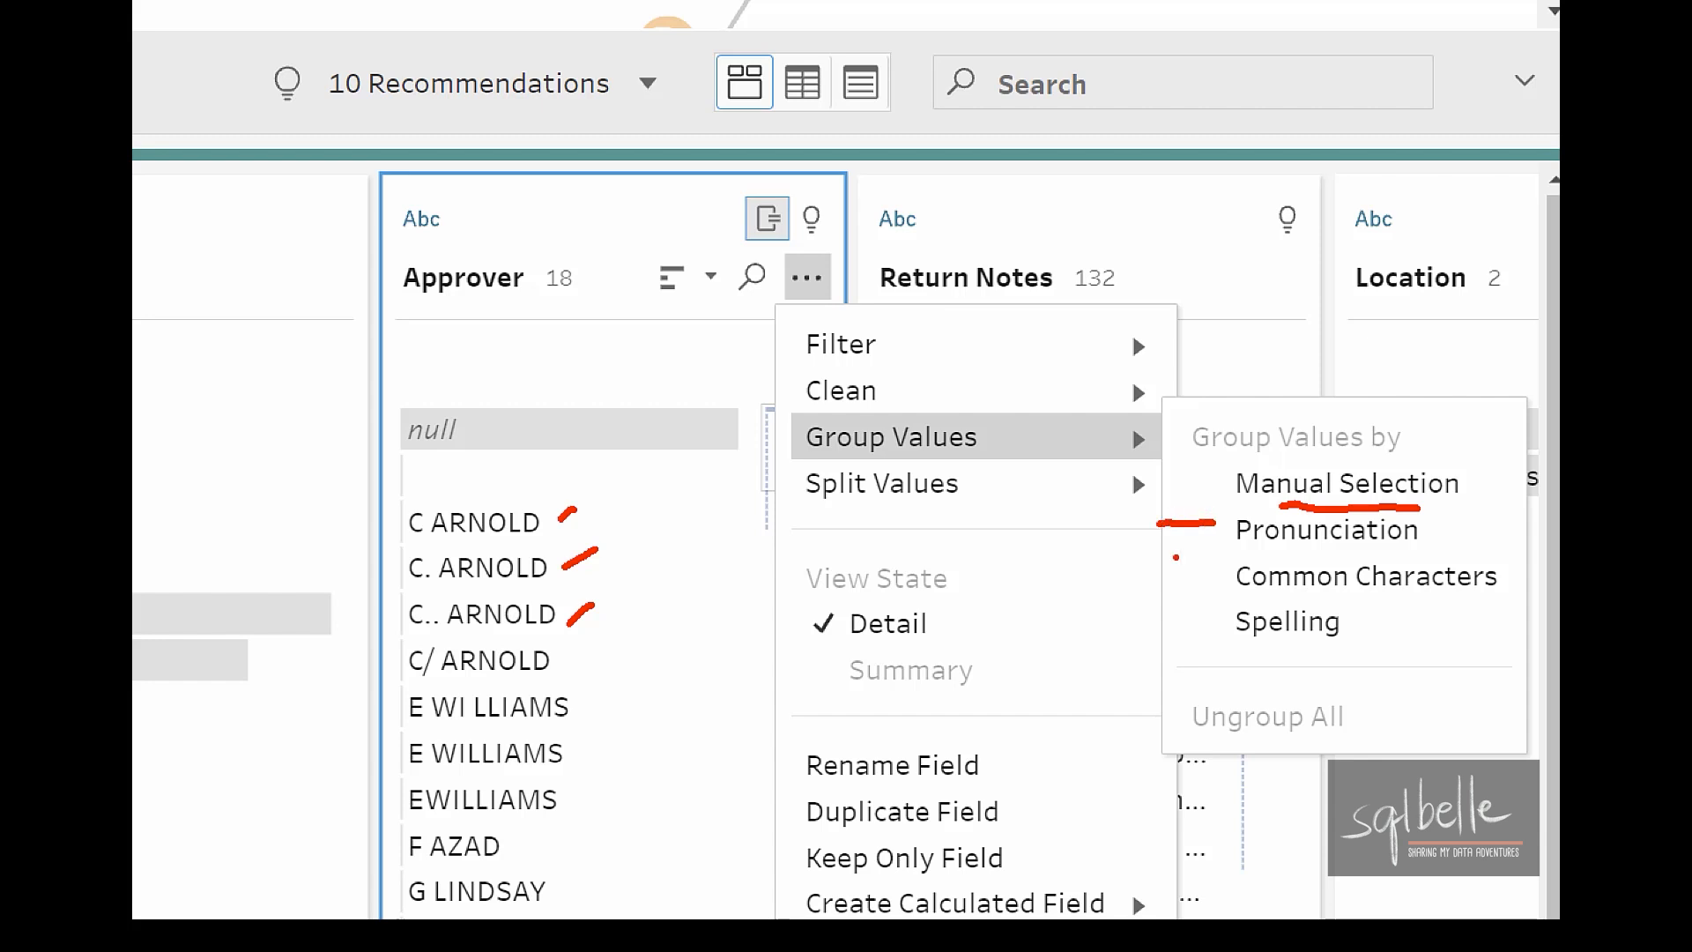
left_click_drag(1158, 565, 1227, 569)
left_click_drag(1144, 620, 1212, 614)
left_click_drag(650, 507, 778, 530)
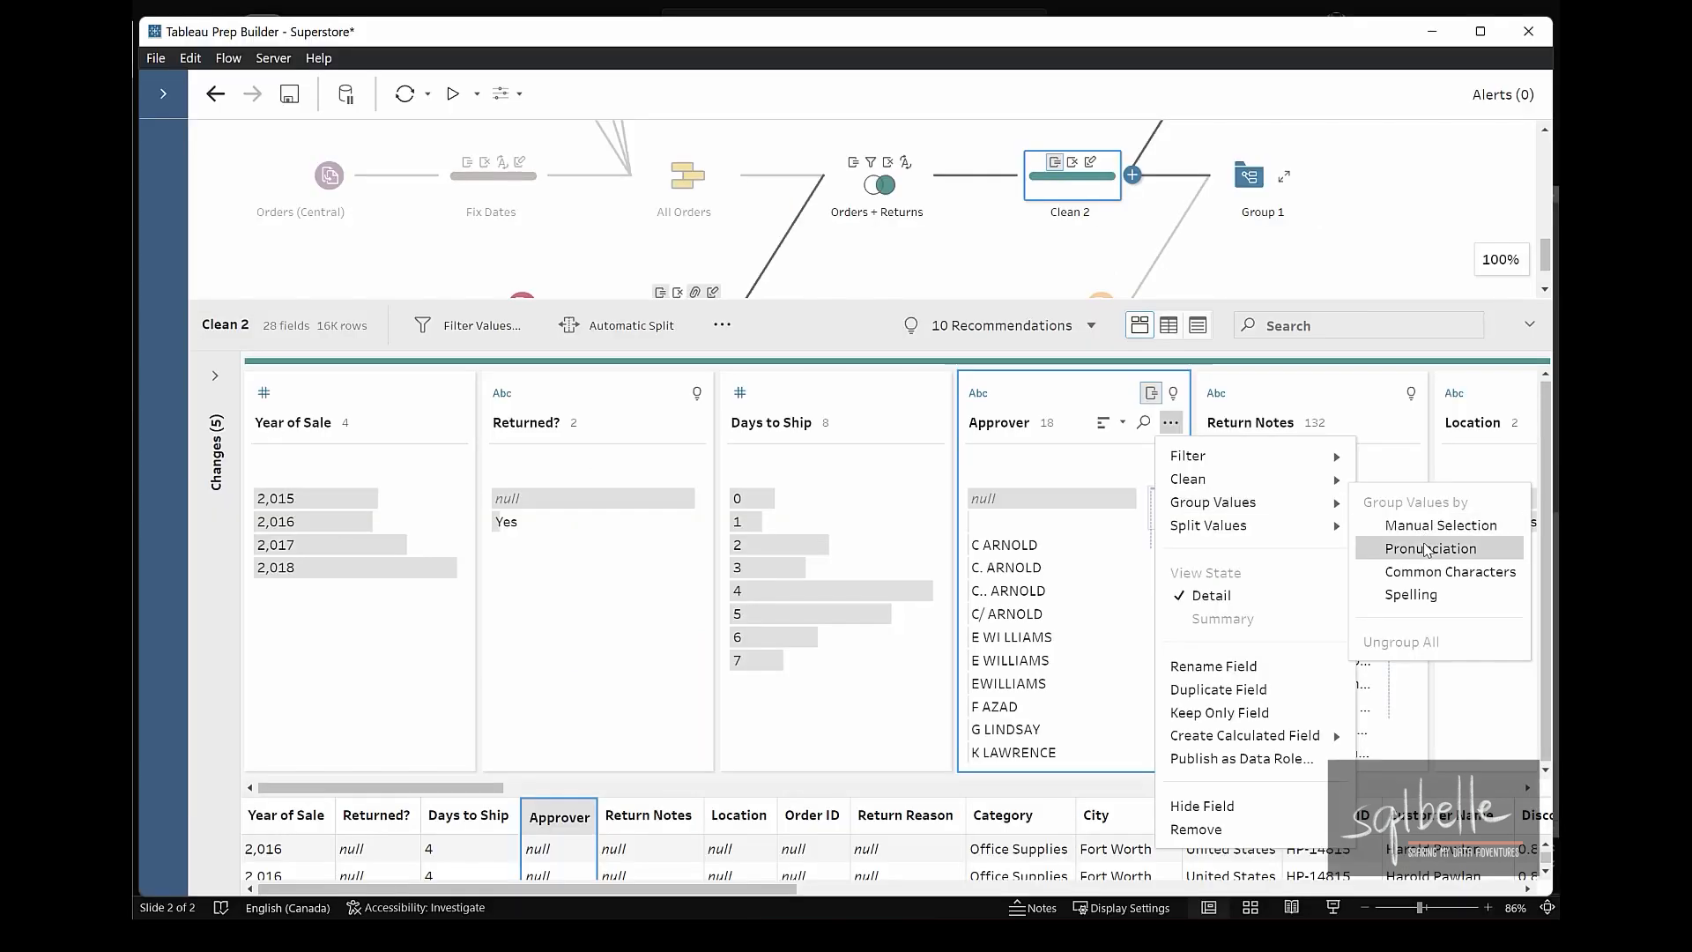
left_click(1427, 548)
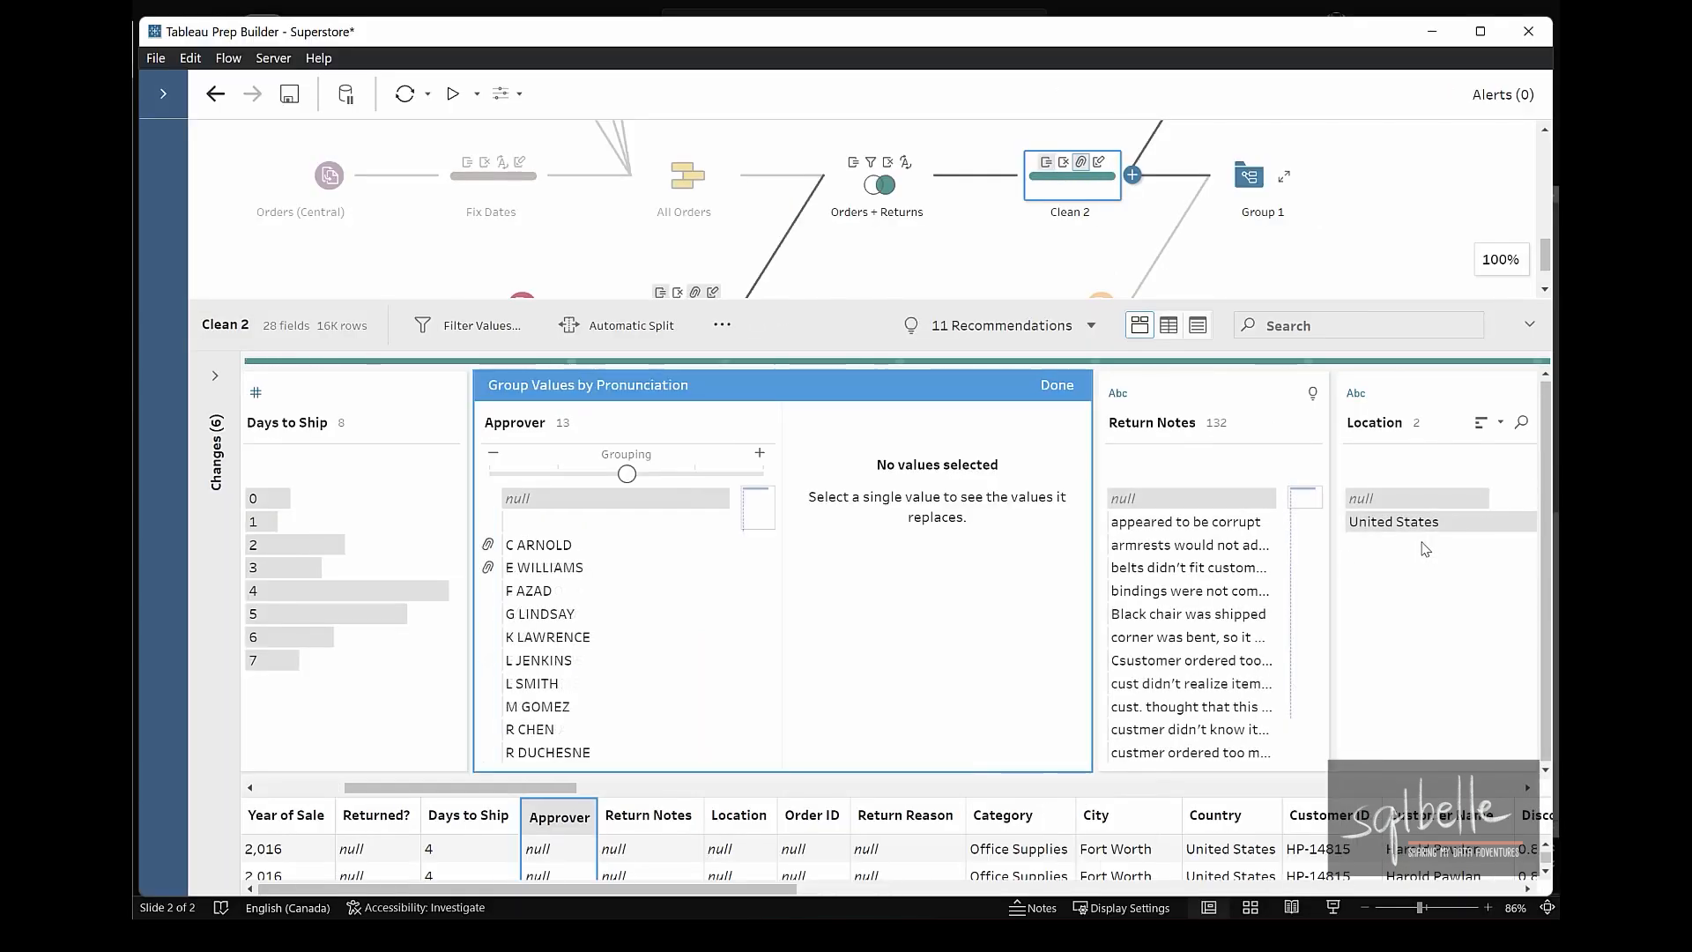
Examine the members of the first grouped Approver value and finish the pronunciation grouping.
left_click(569, 546)
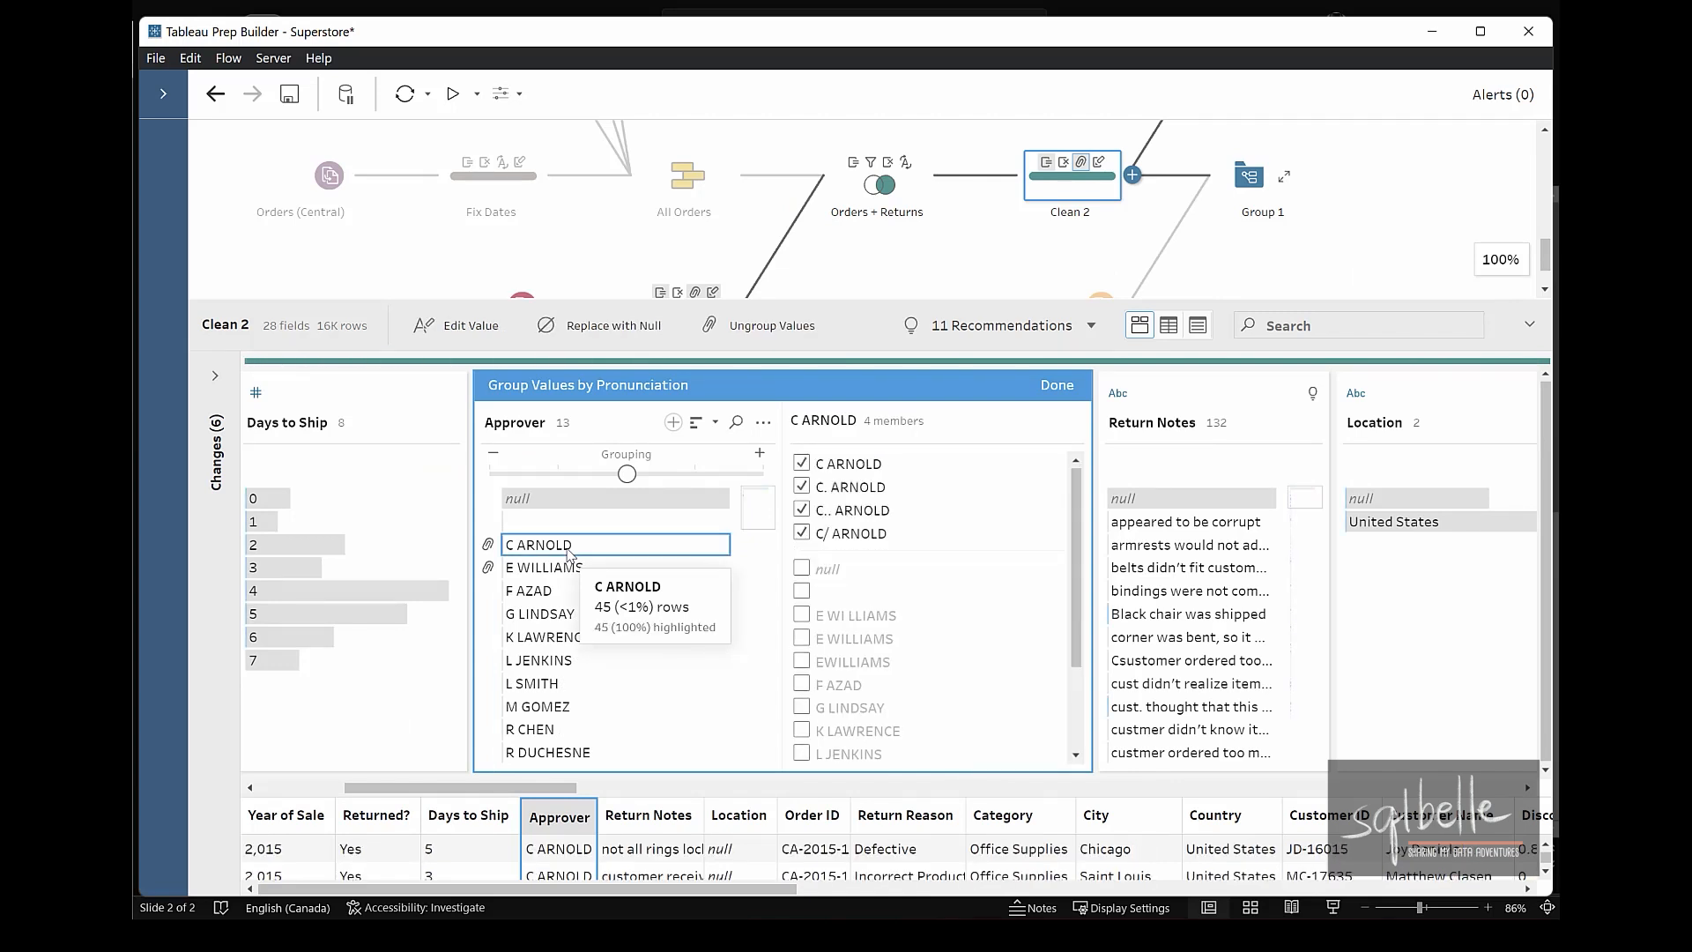
key("ctrl+2")
left_click_drag(904, 457, 882, 401)
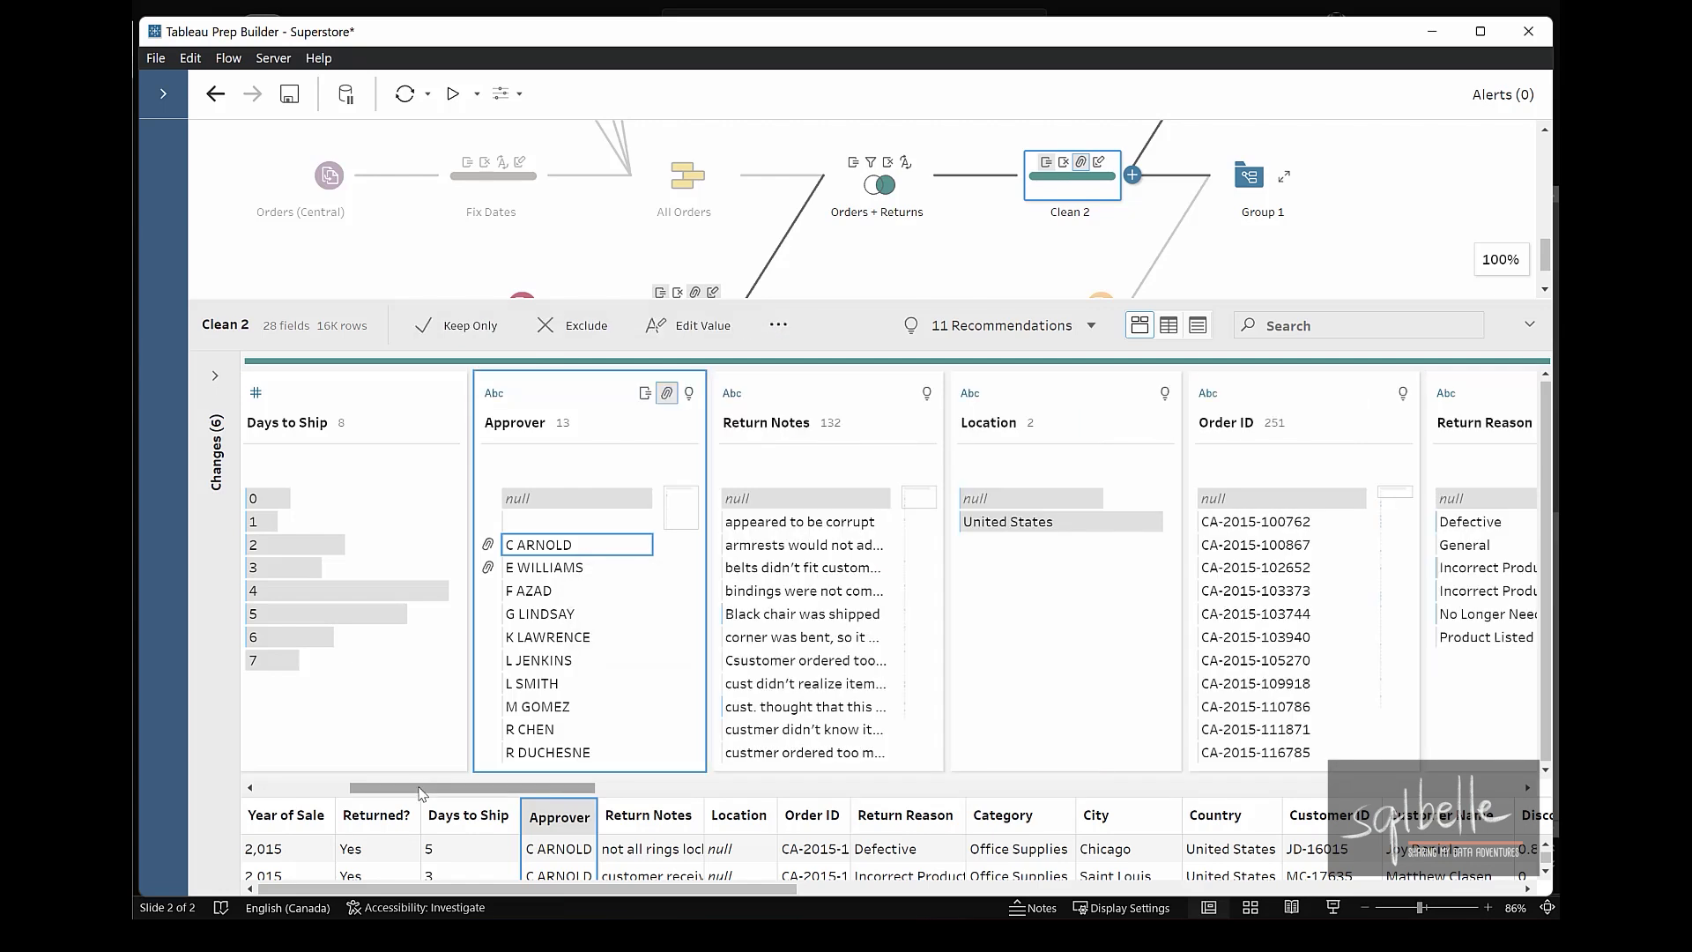
View the list of recommendations for the Clean 2 step and select the City field.
left_click_drag(436, 788, 667, 793)
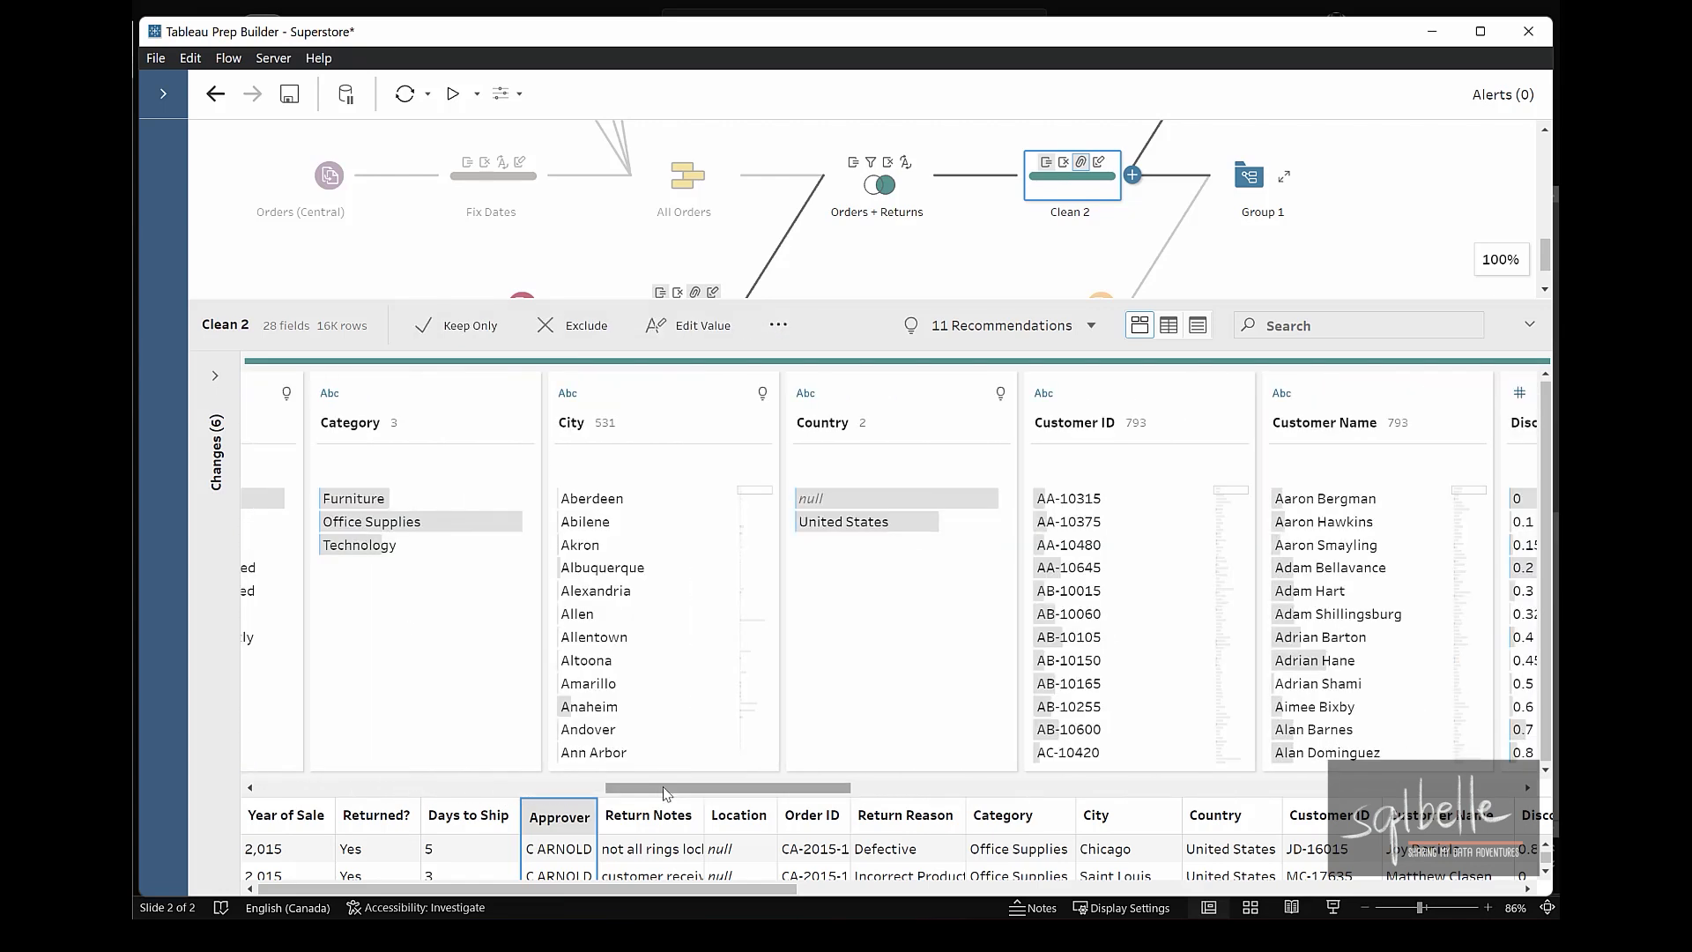
left_click(1067, 336)
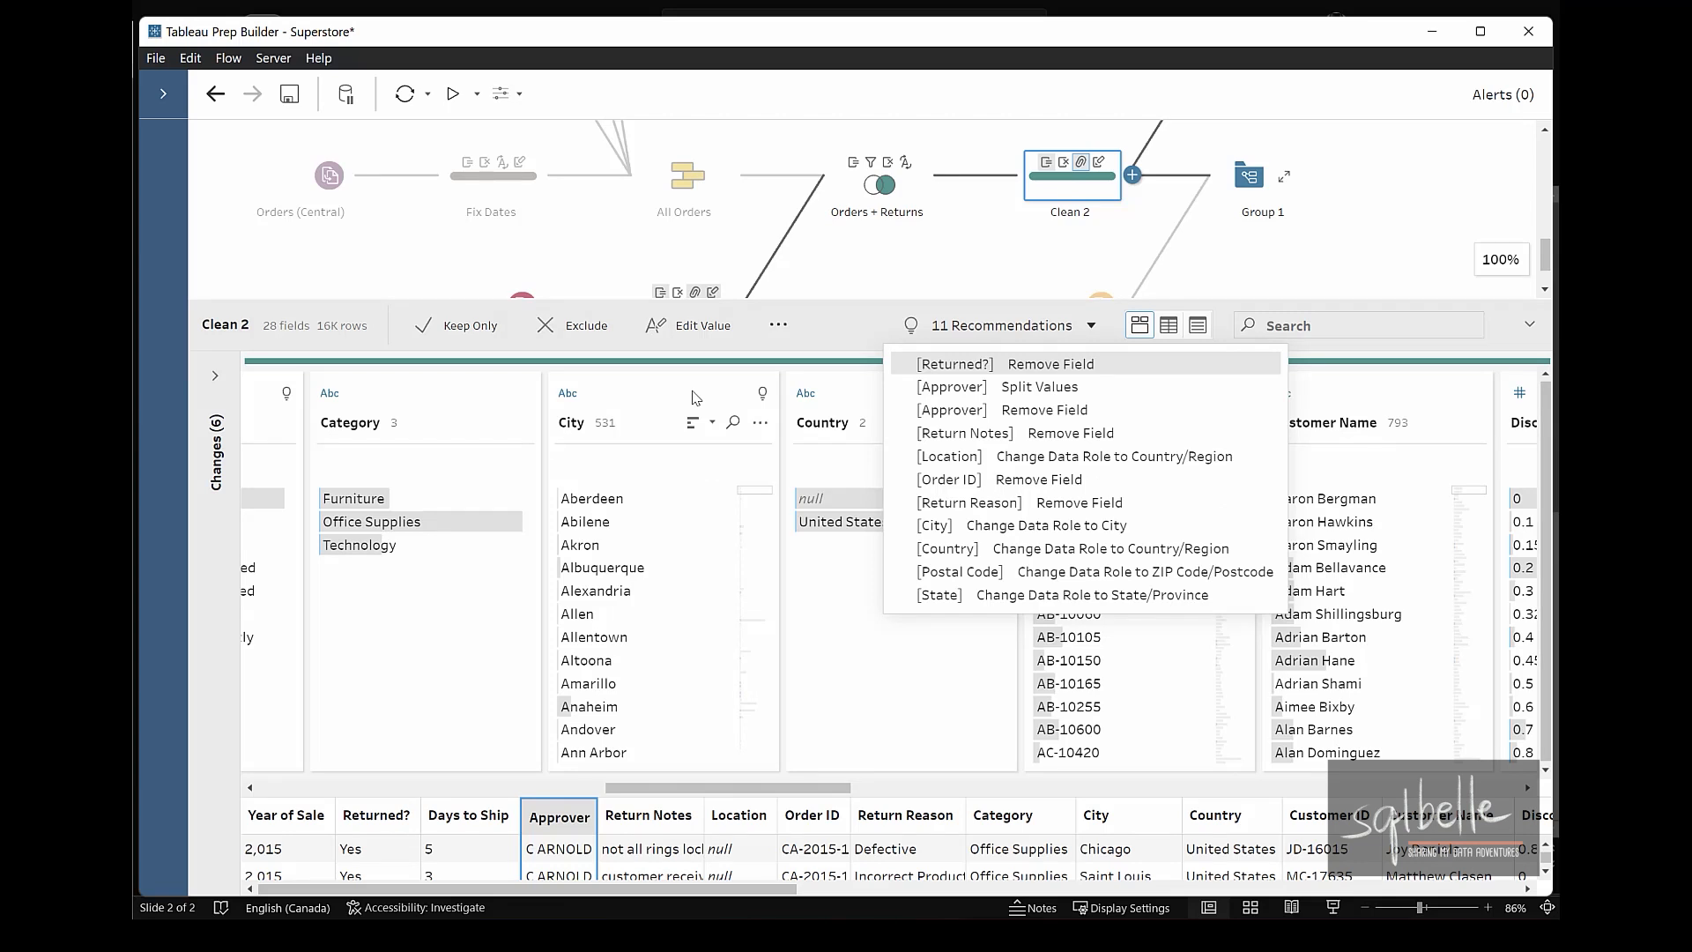
left_click(715, 384)
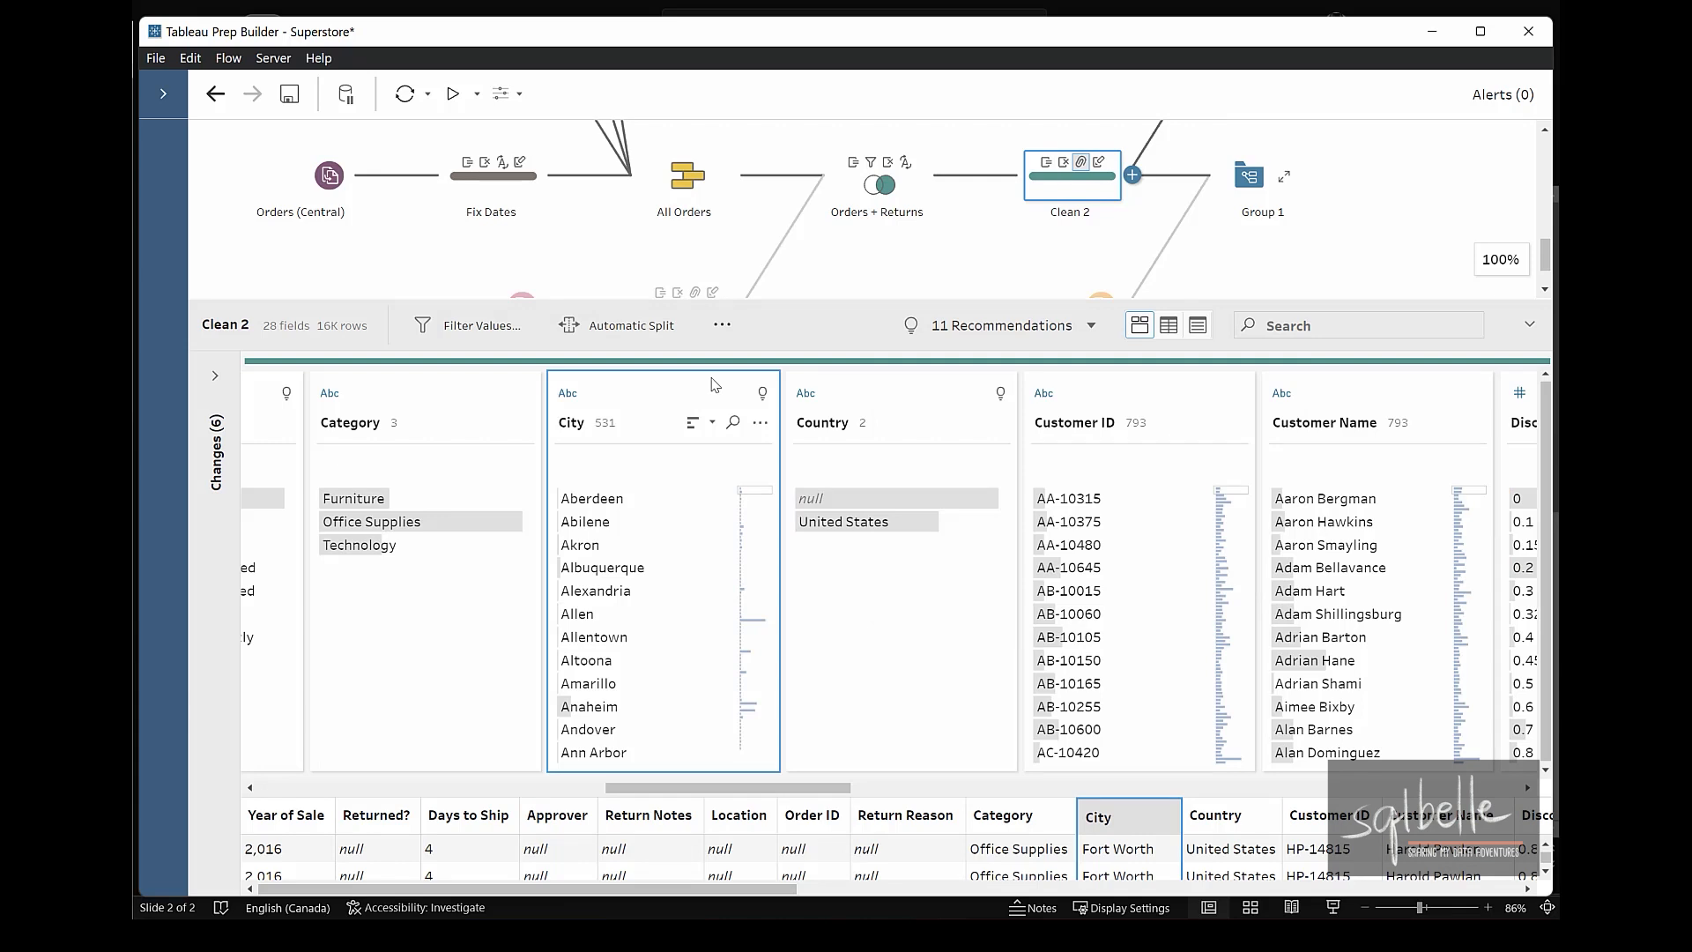
View the City field's geographic data roles and its option to publish as a data role.
left_click(568, 395)
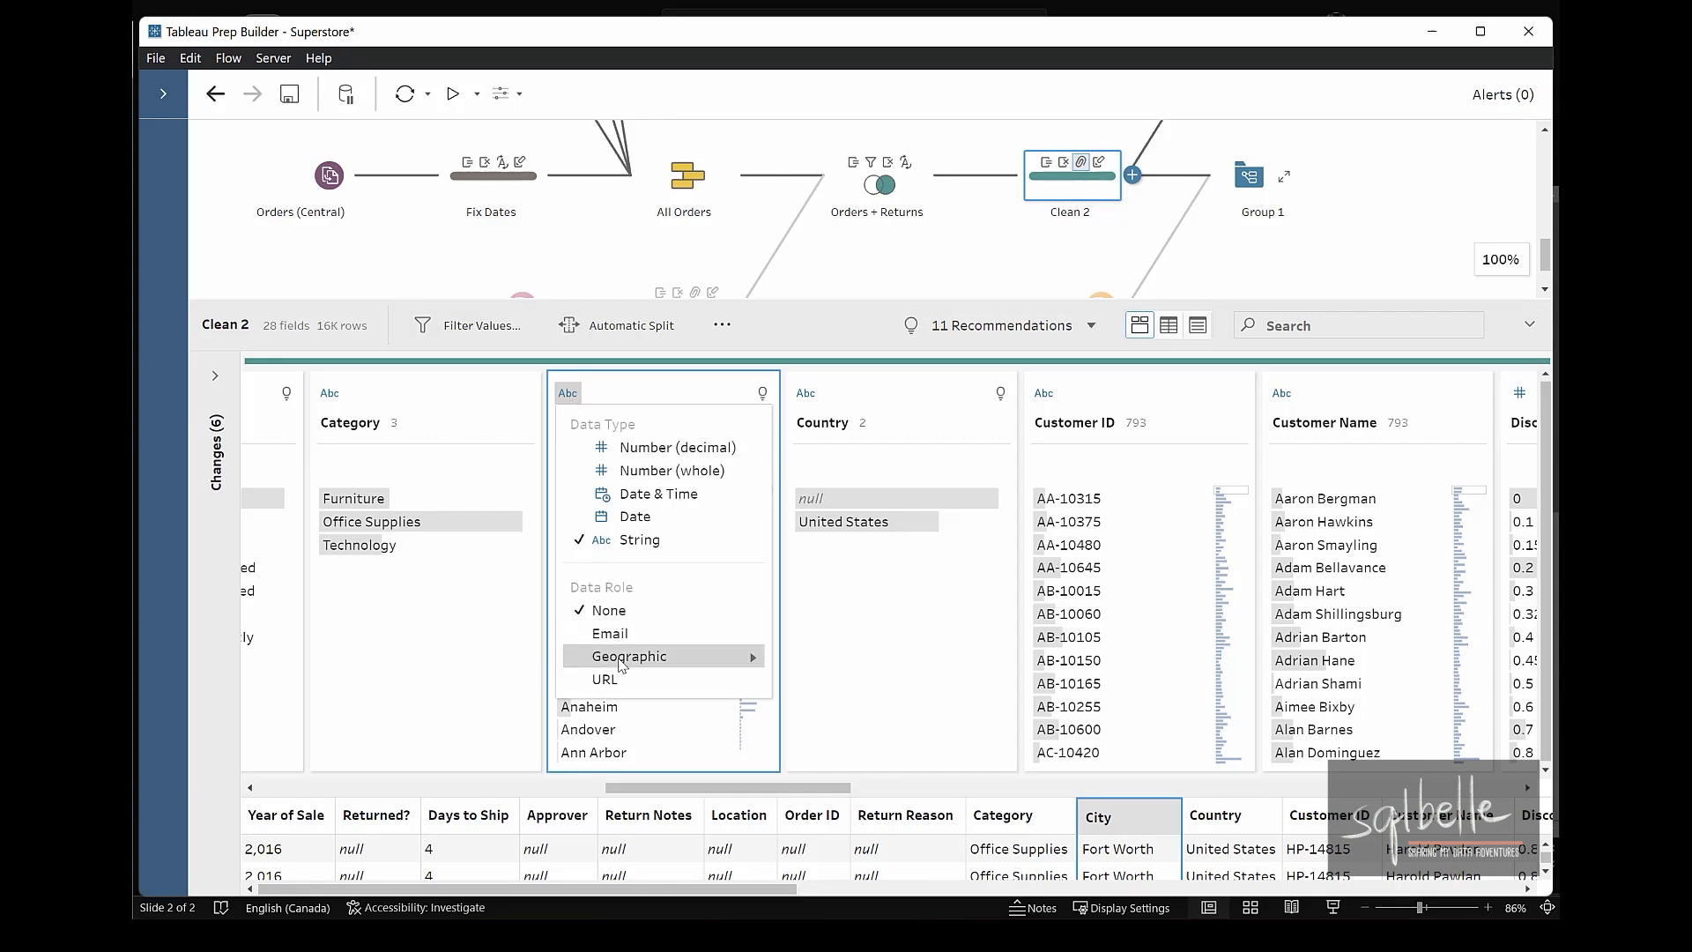
mouse_move(619, 659)
mouse_move(621, 582)
left_mouse_down()
mouse_move(639, 601)
mouse_move(621, 566)
left_mouse_up()
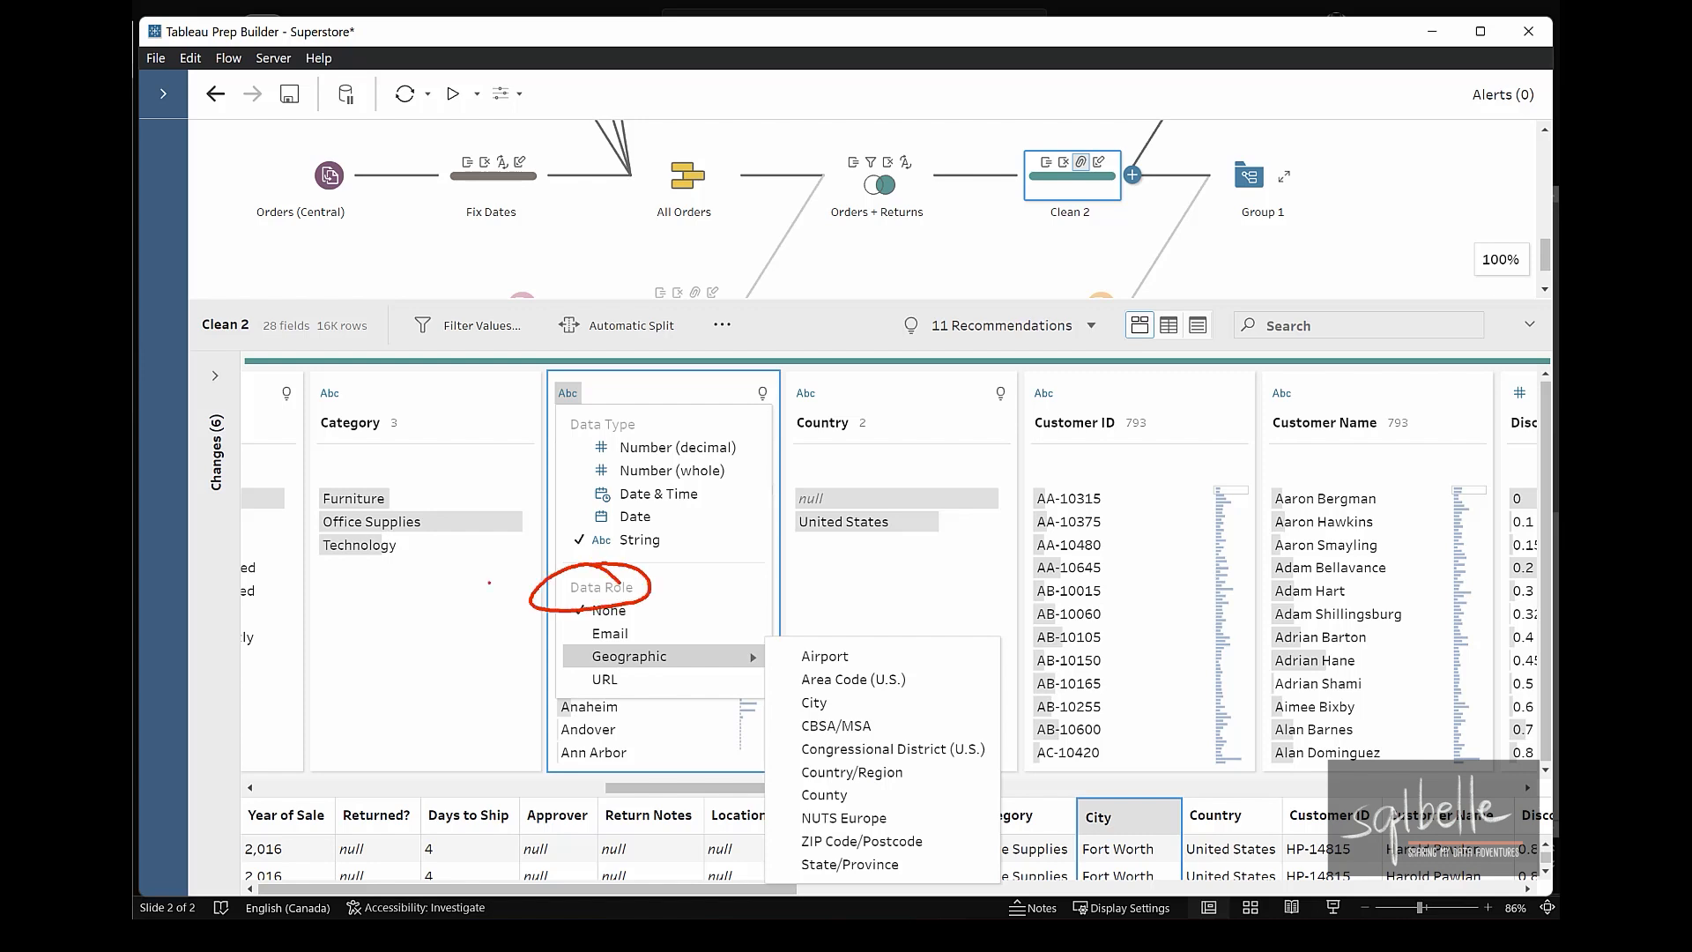
mouse_move(841, 678)
left_mouse_down()
mouse_move(873, 692)
mouse_move(851, 684)
left_mouse_up()
key("Escape")
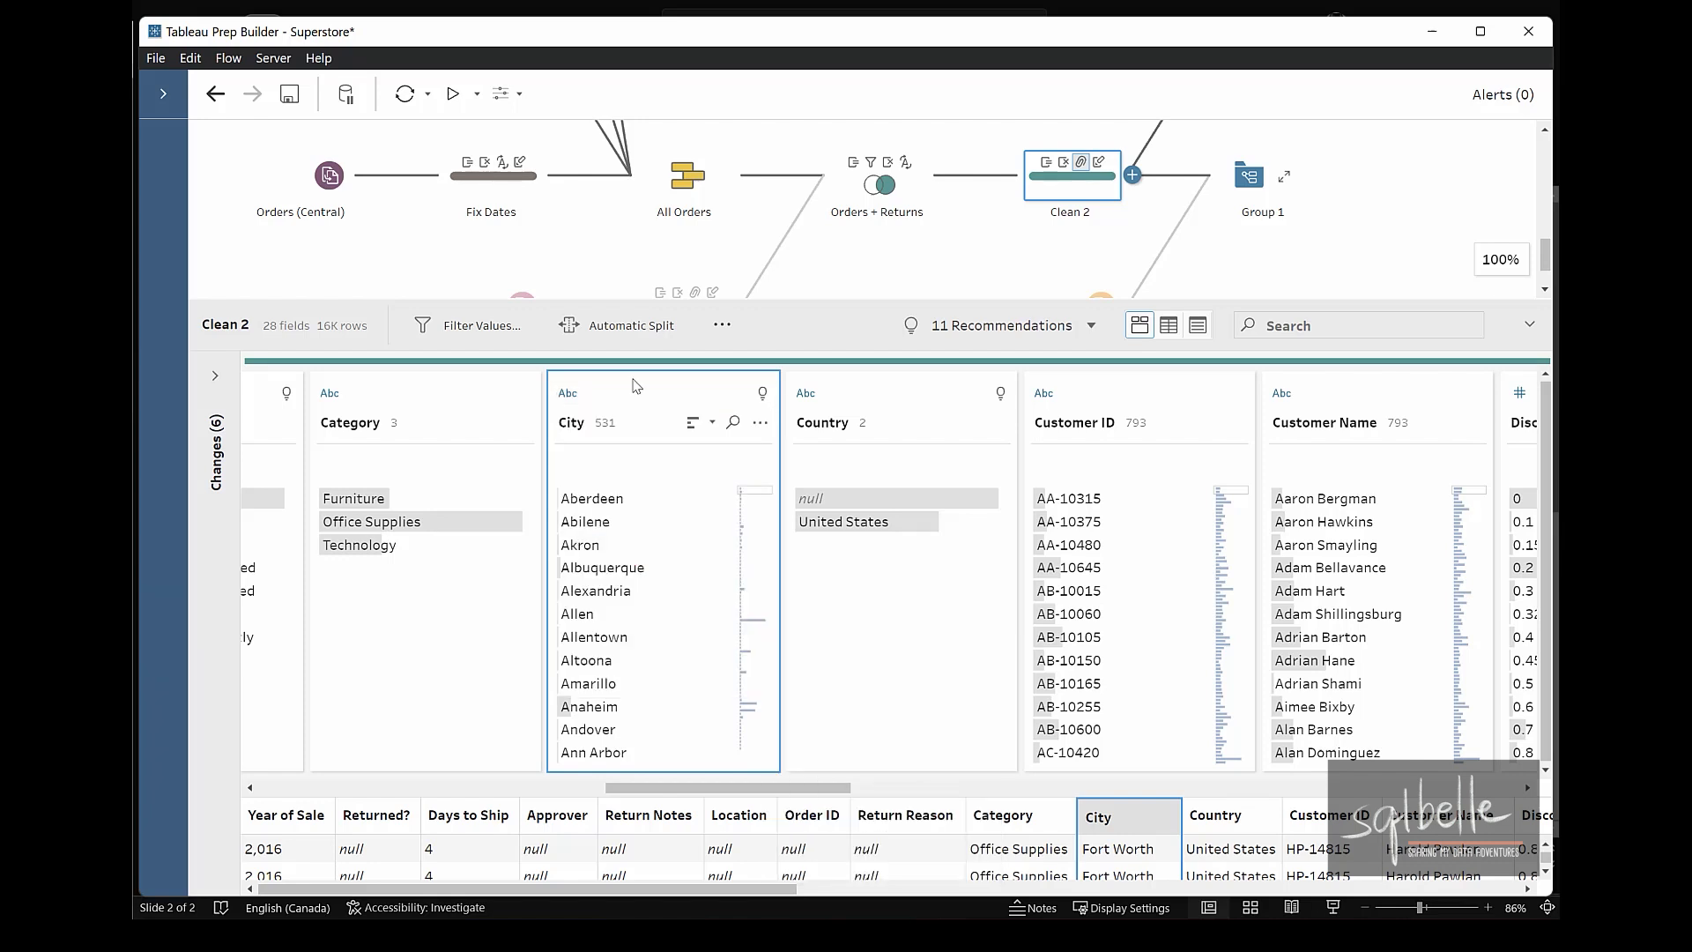
left_click(760, 422)
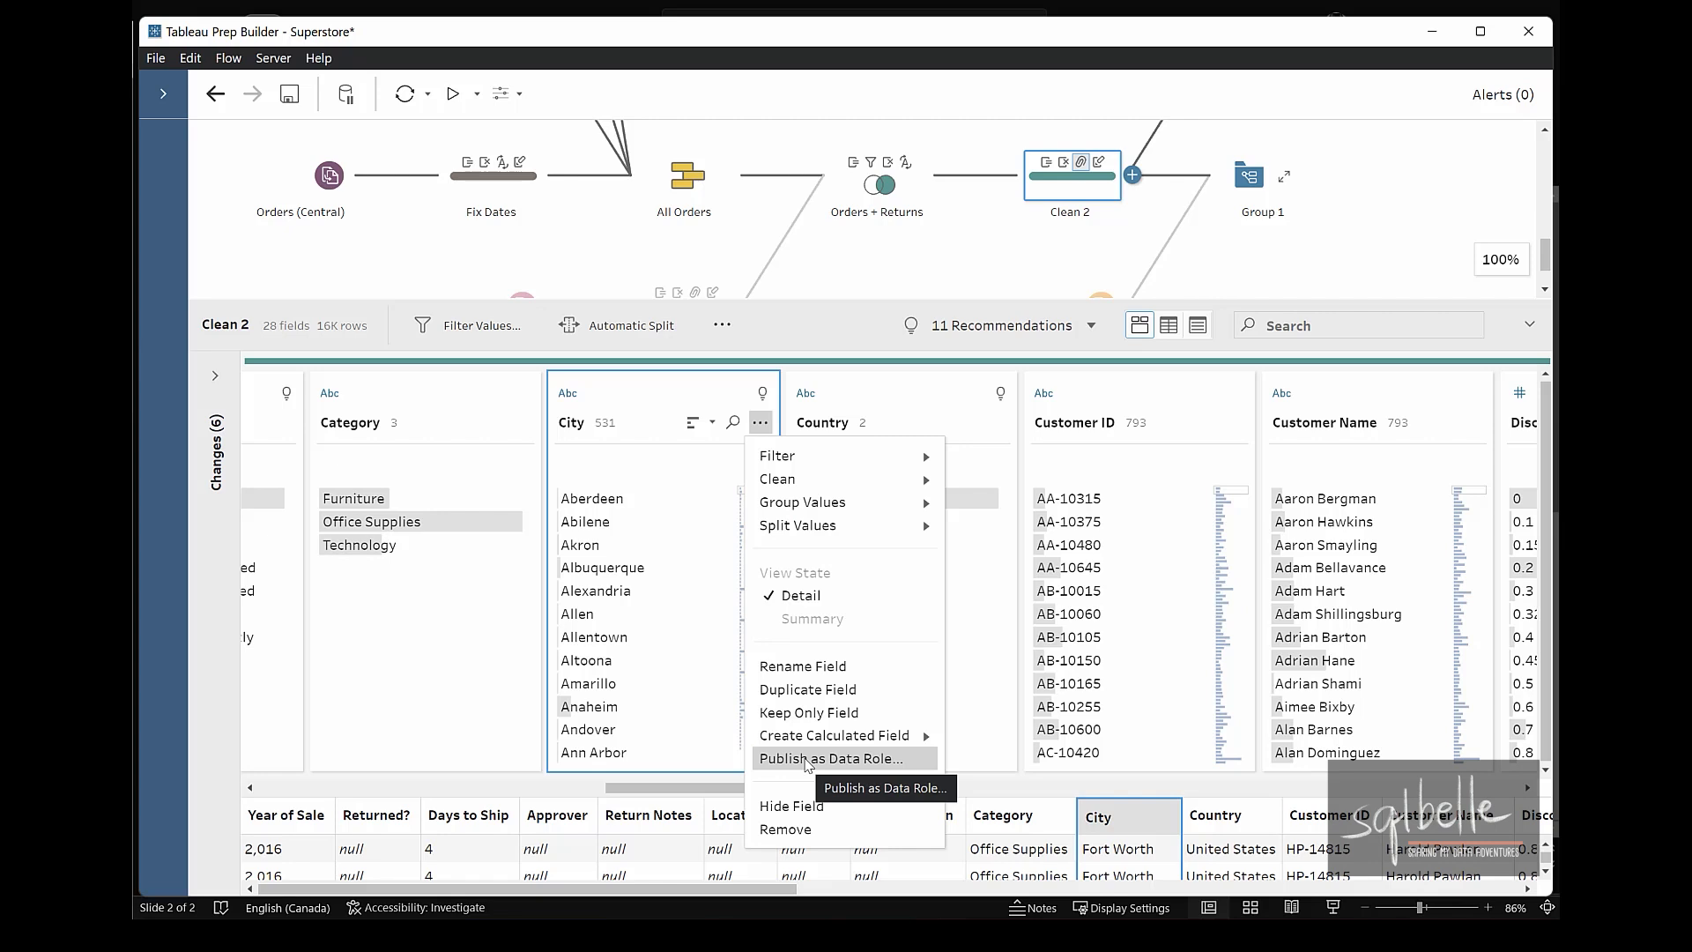
left_click(807, 337)
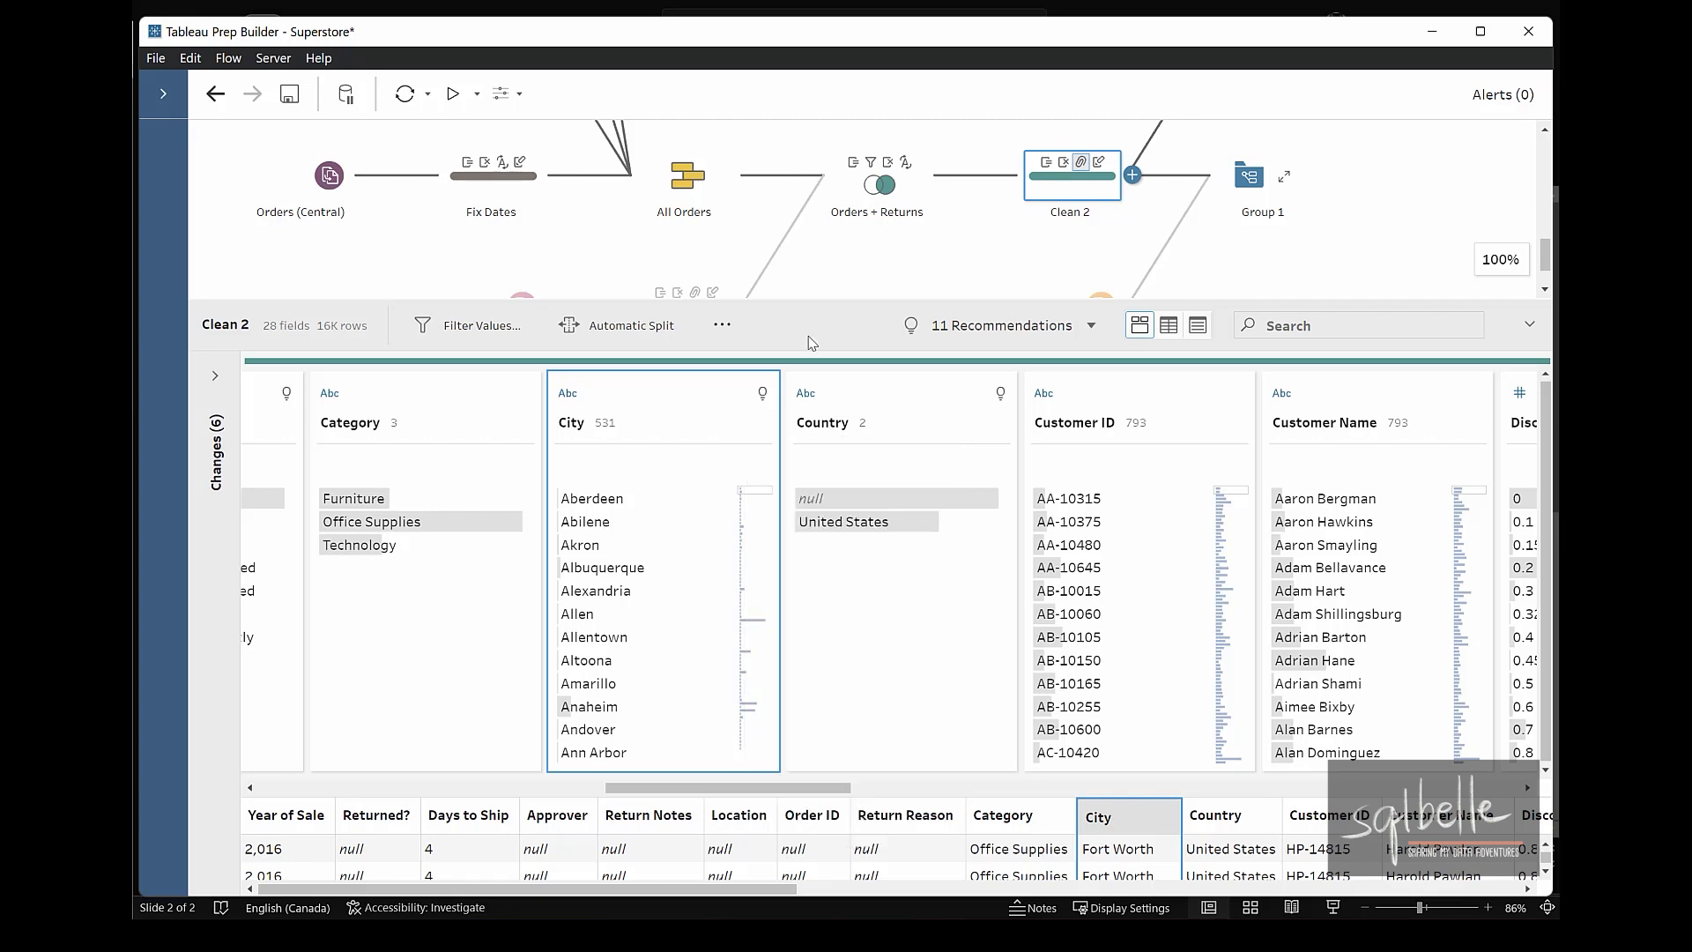
Create a FIXED LOD calculated field grouped by Customer ID that computes the SUM of Profit.
left_click_drag(719, 785, 806, 787)
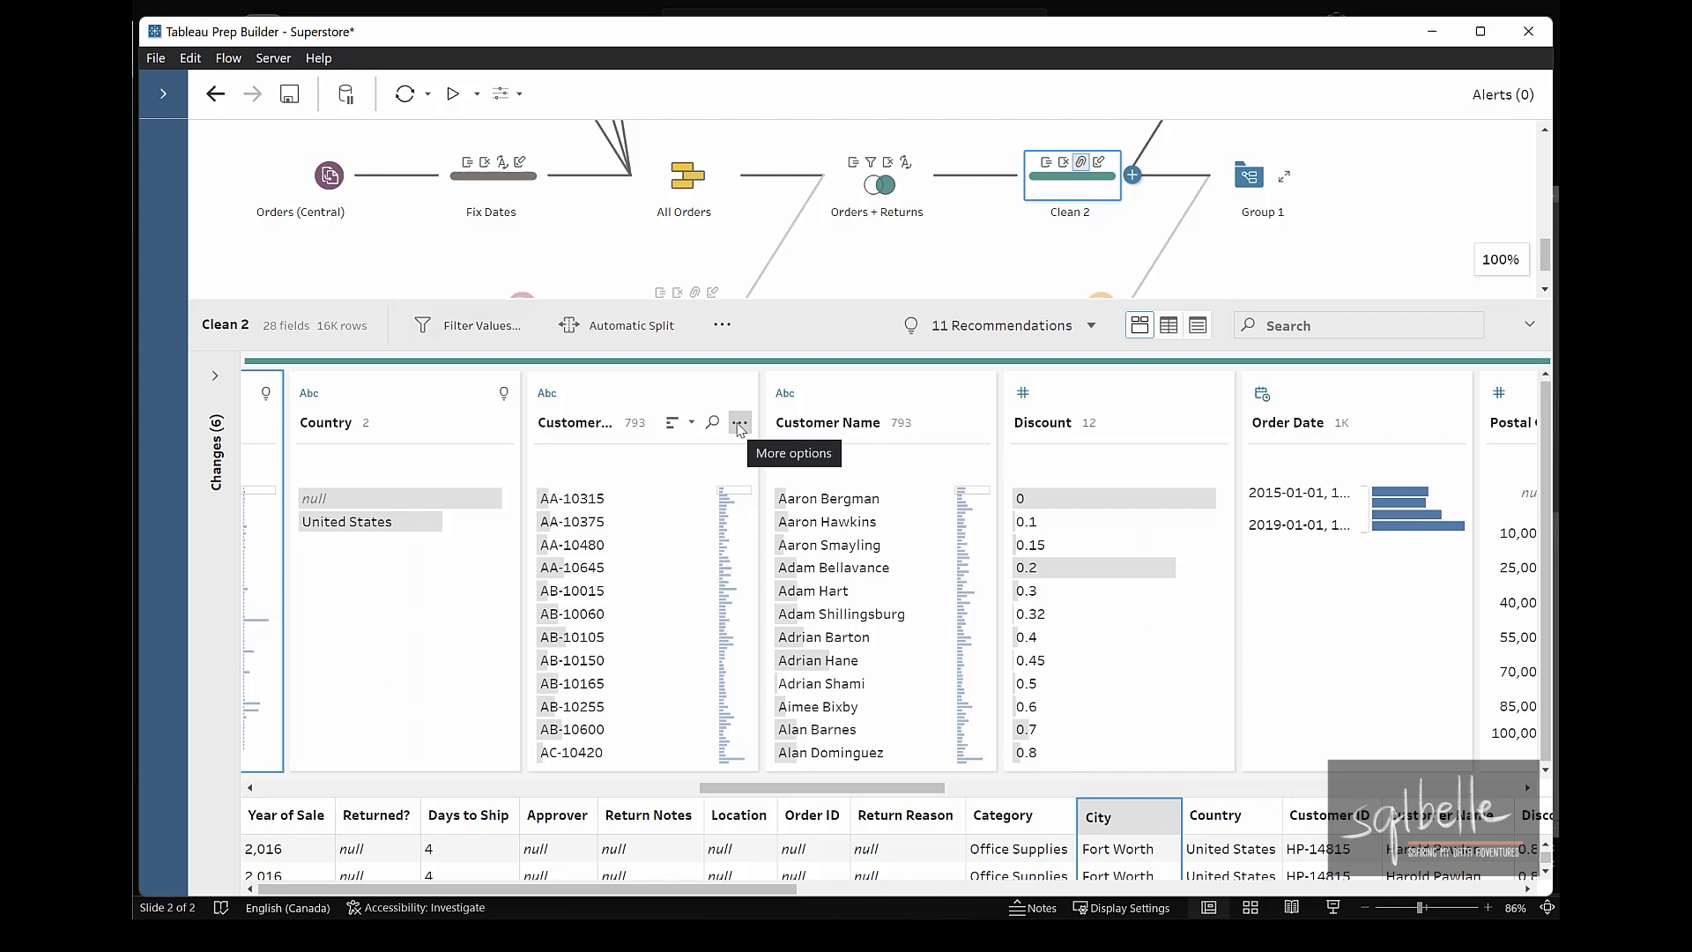
left_click(739, 425)
mouse_move(804, 744)
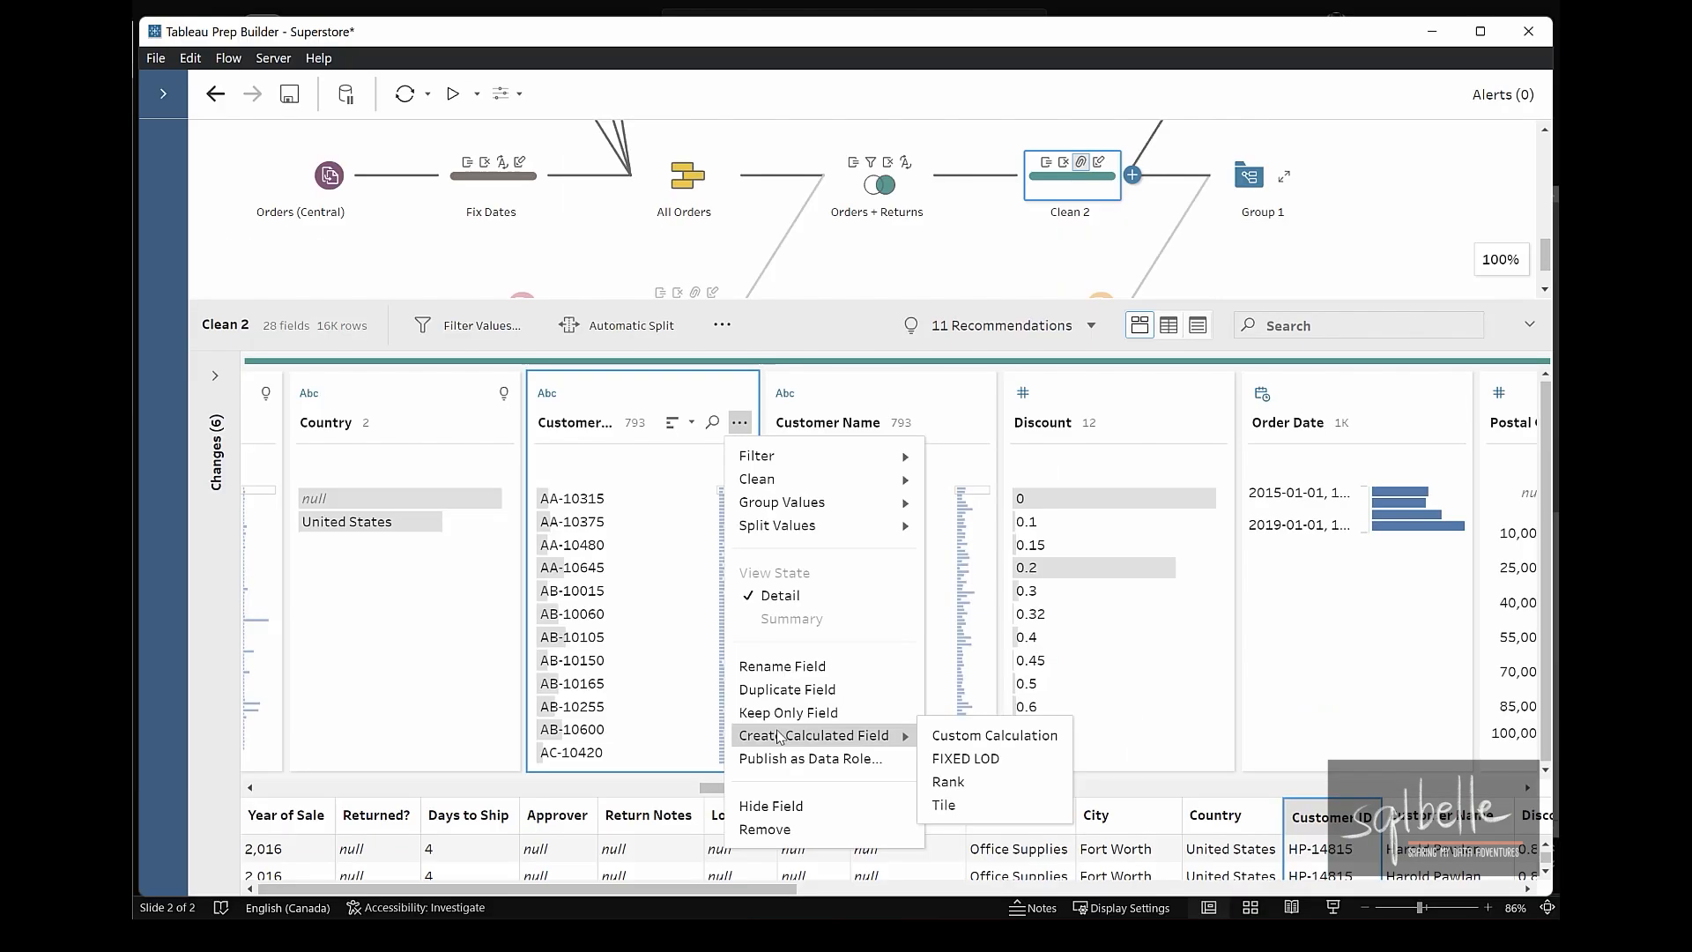
left_click(966, 759)
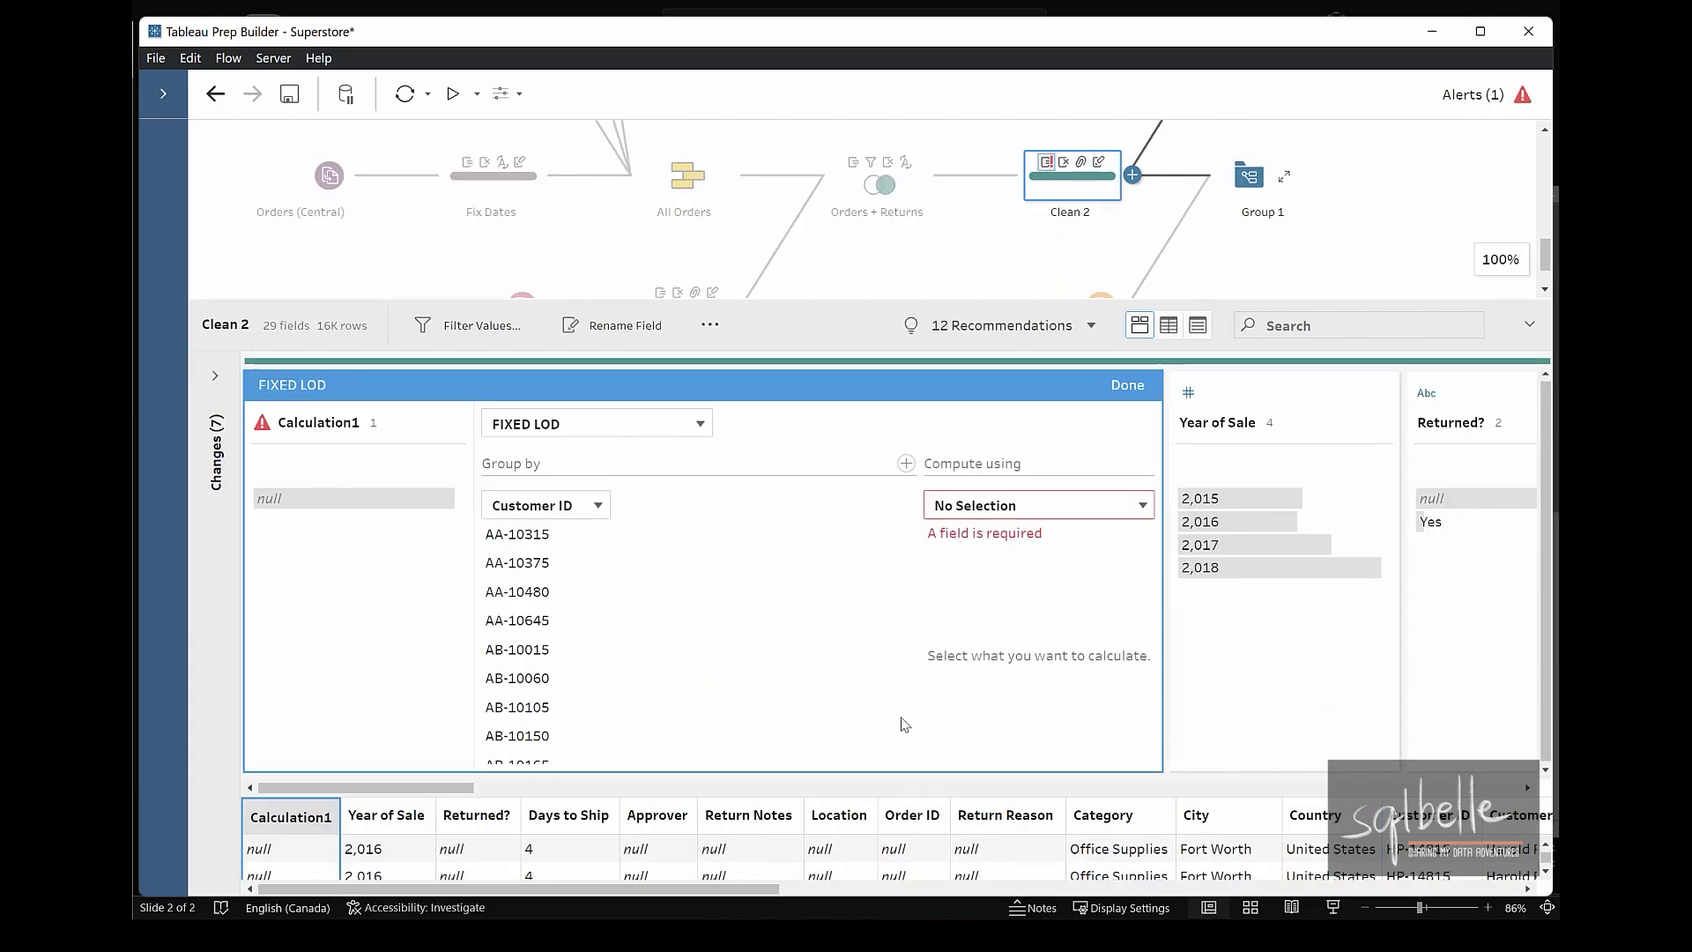
left_click(1027, 507)
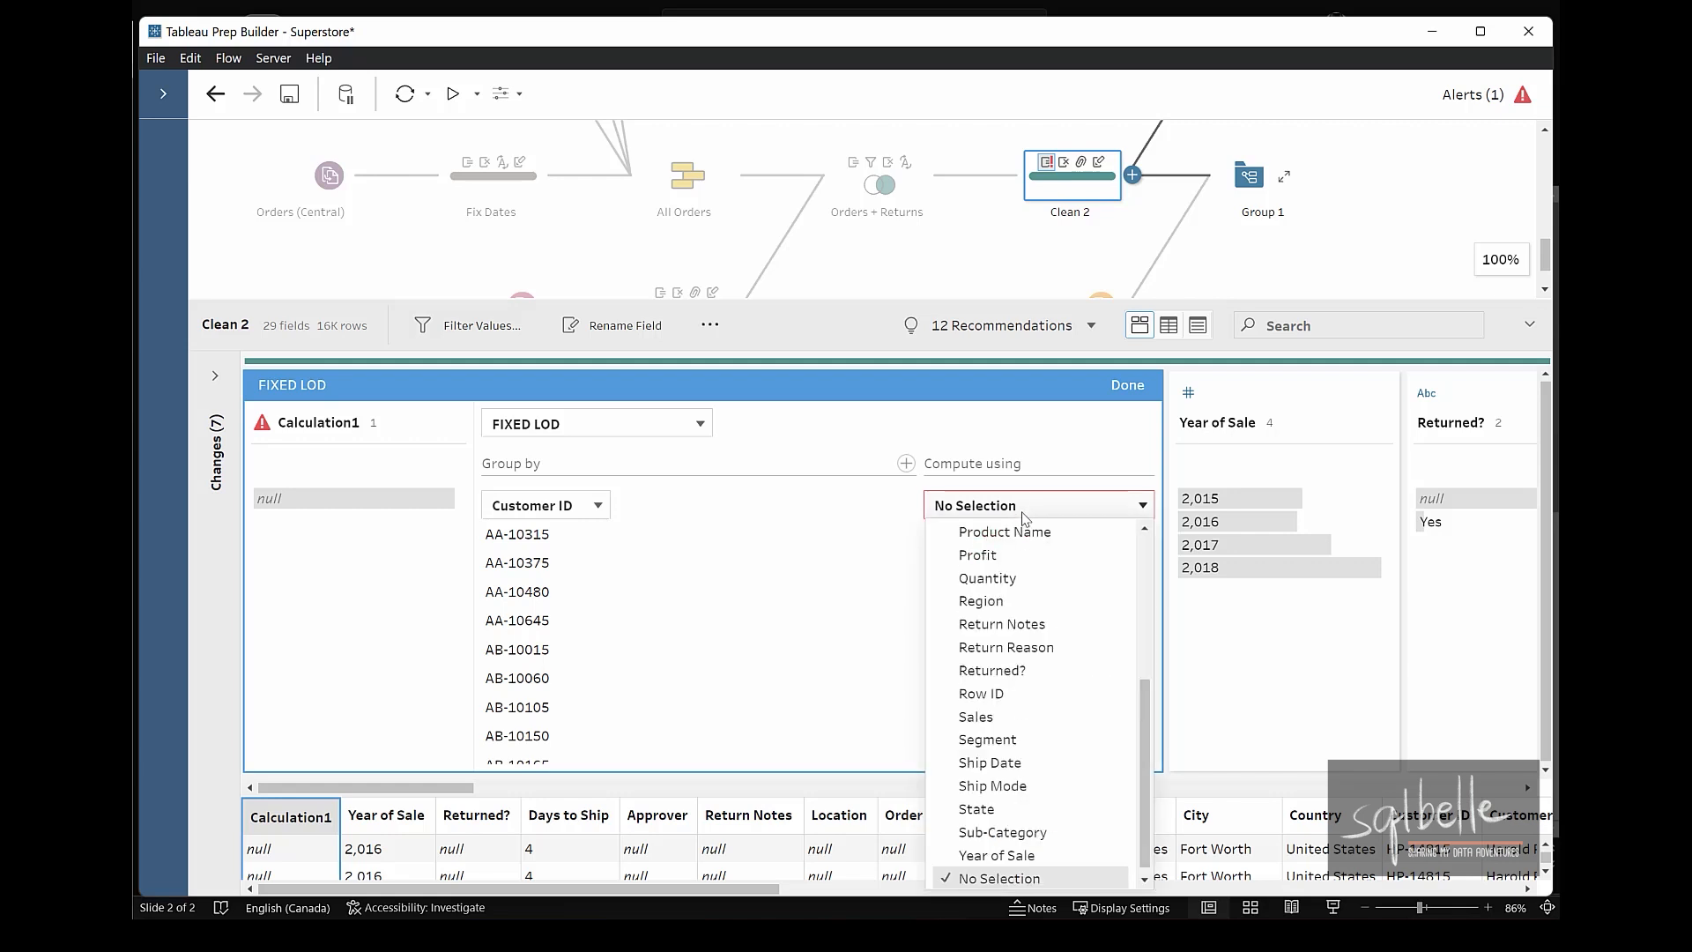
left_click(1011, 555)
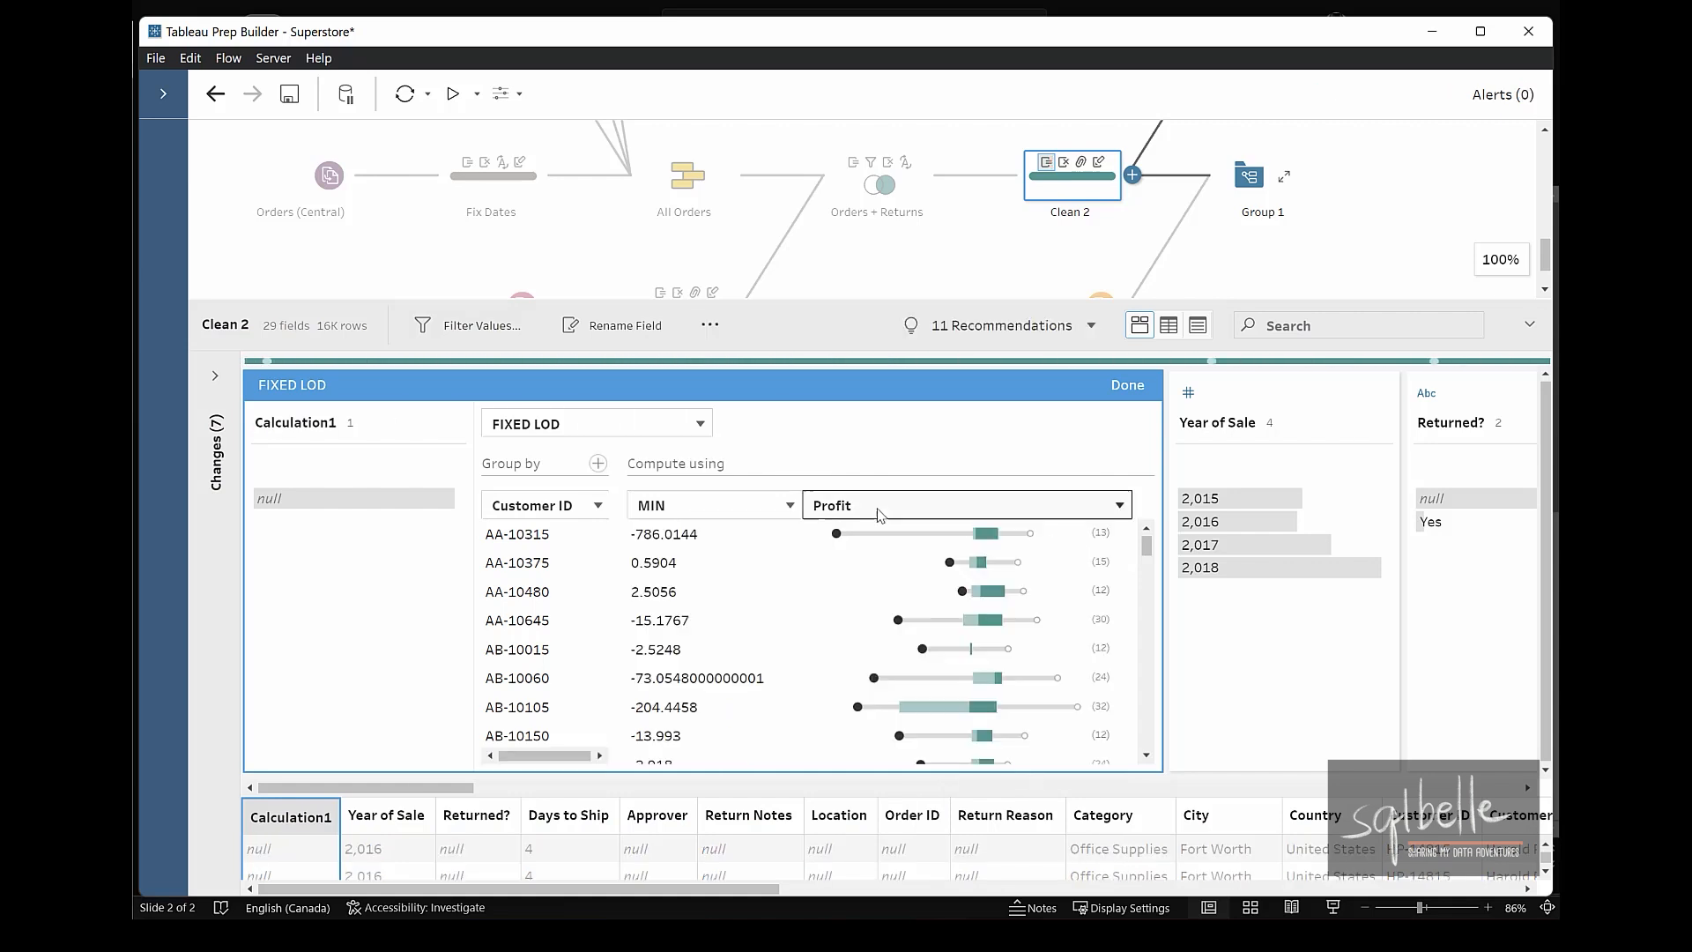
left_click(751, 506)
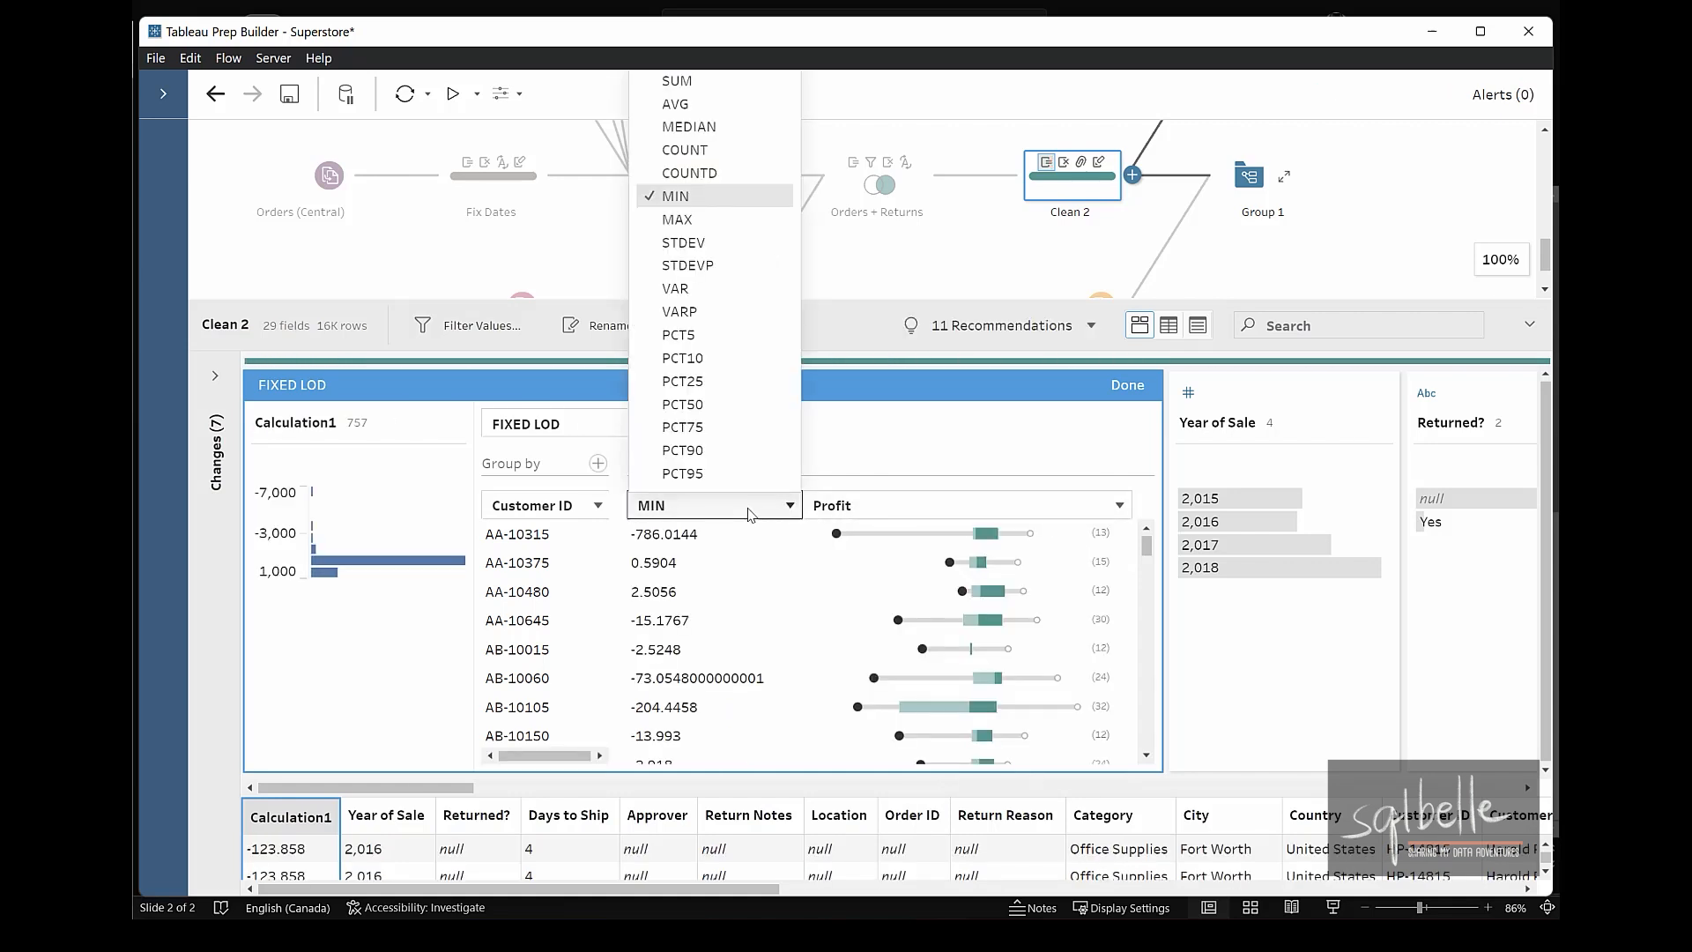
left_click(676, 86)
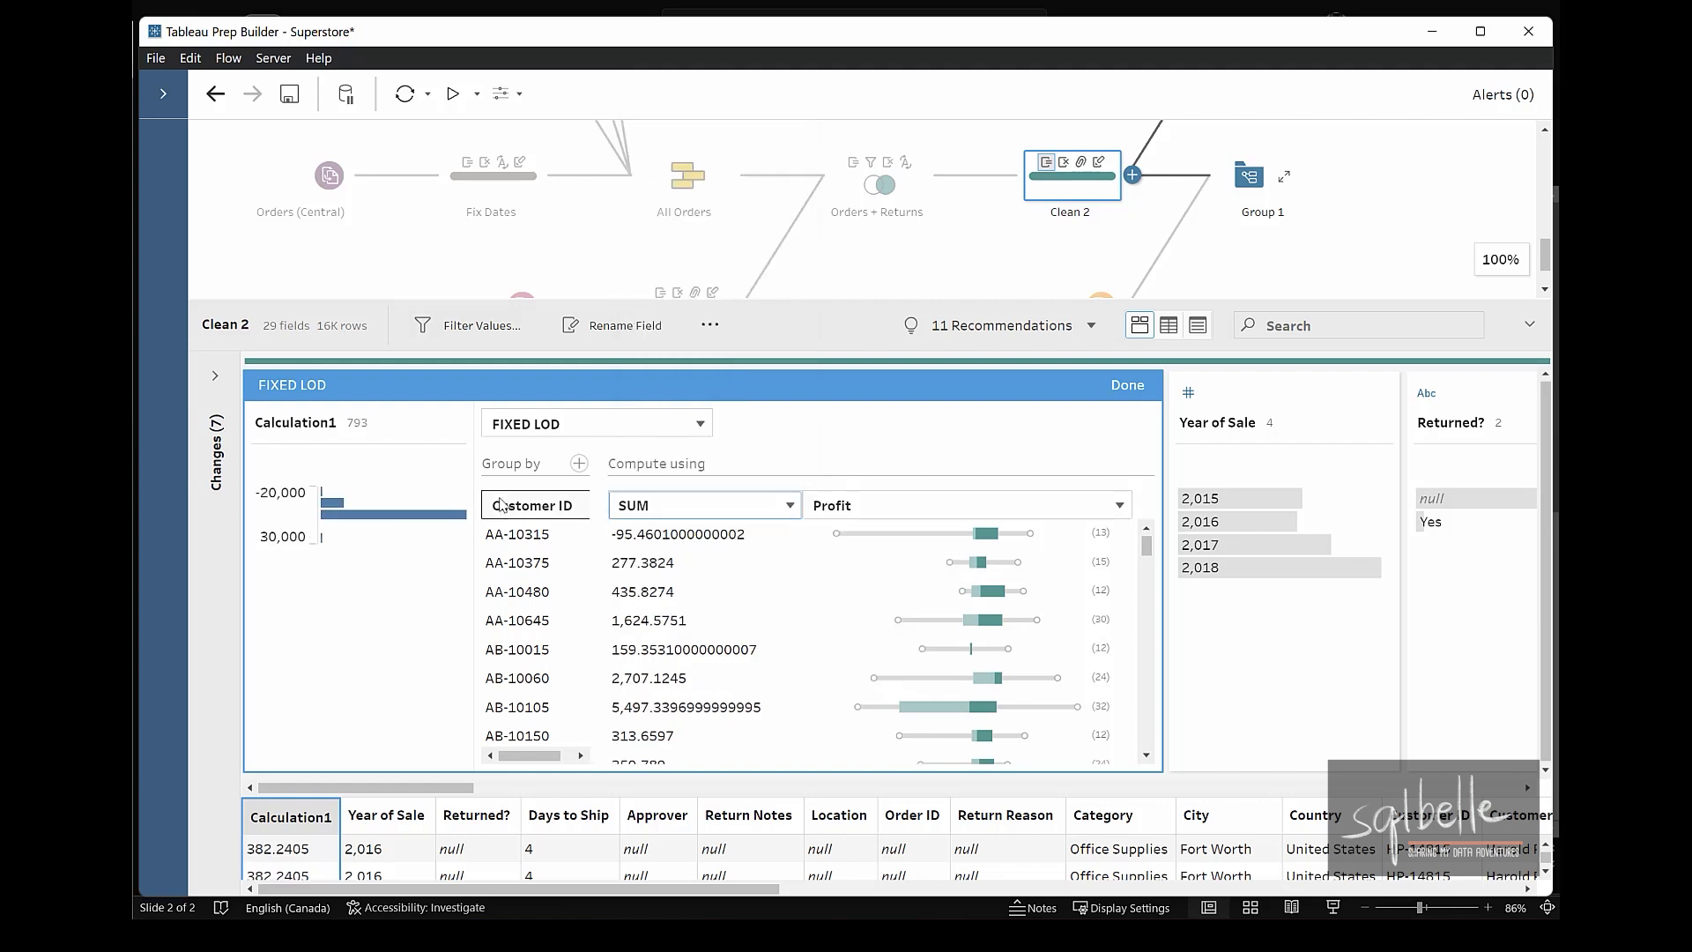
Rename the FIXED LOD calculated field to Profit per Customer and finish the calculation.
double_click(278, 428)
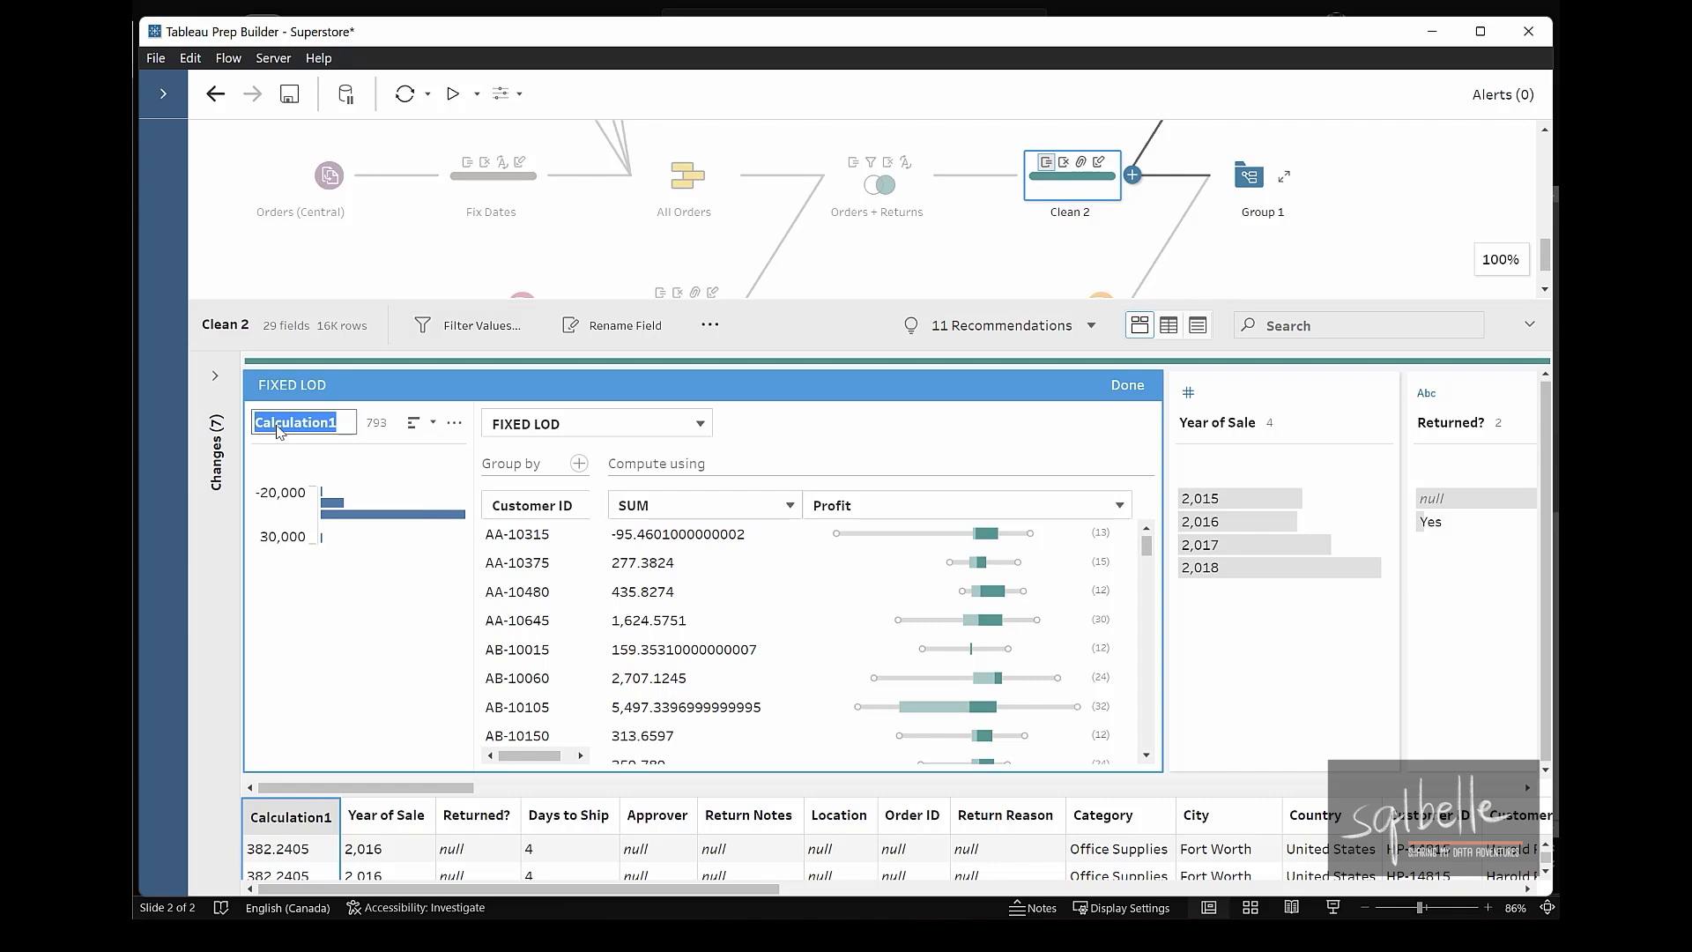
type("Profit per Cu")
type("is")
type("stomer")
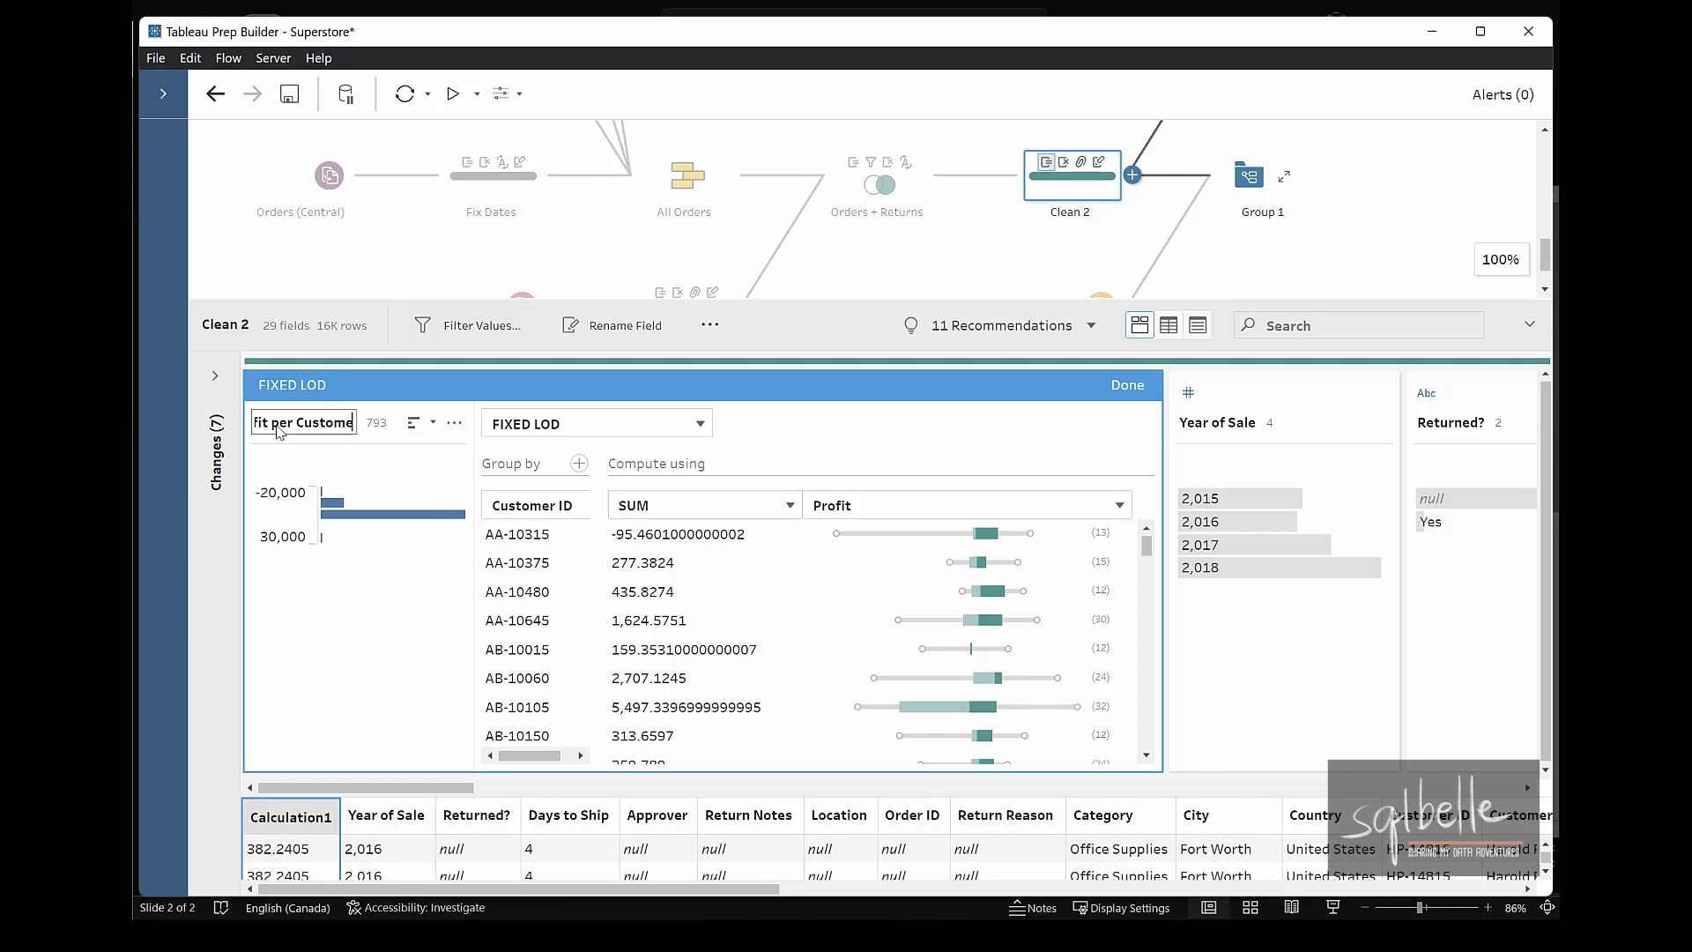
key("Return")
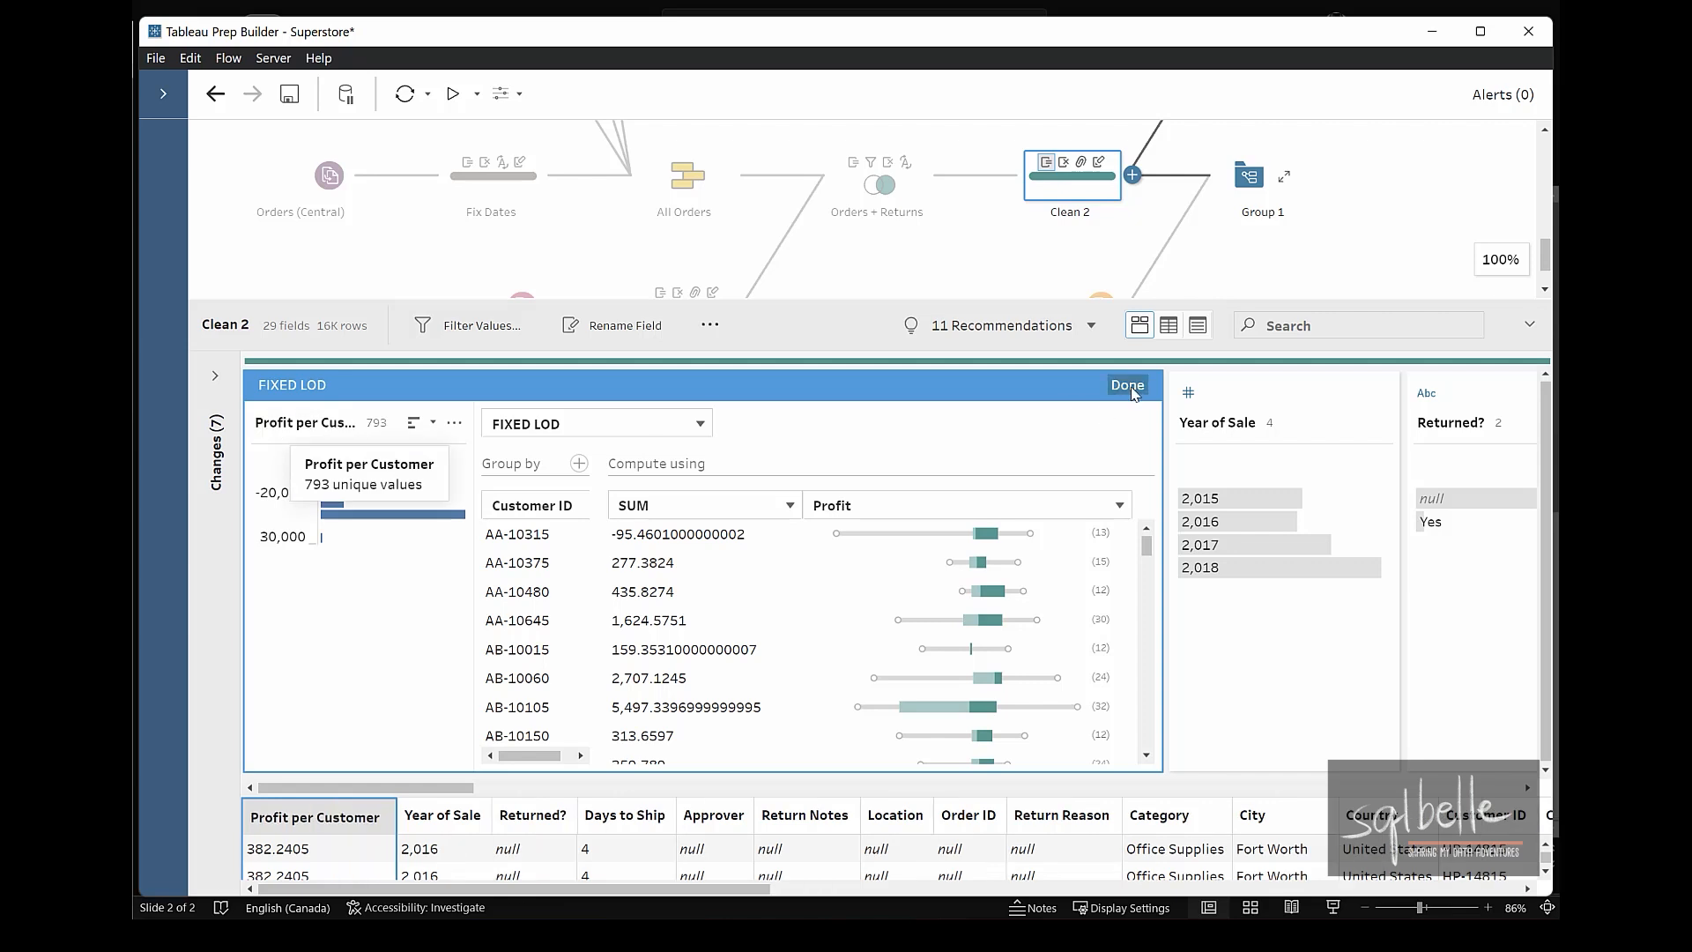
left_click(1128, 385)
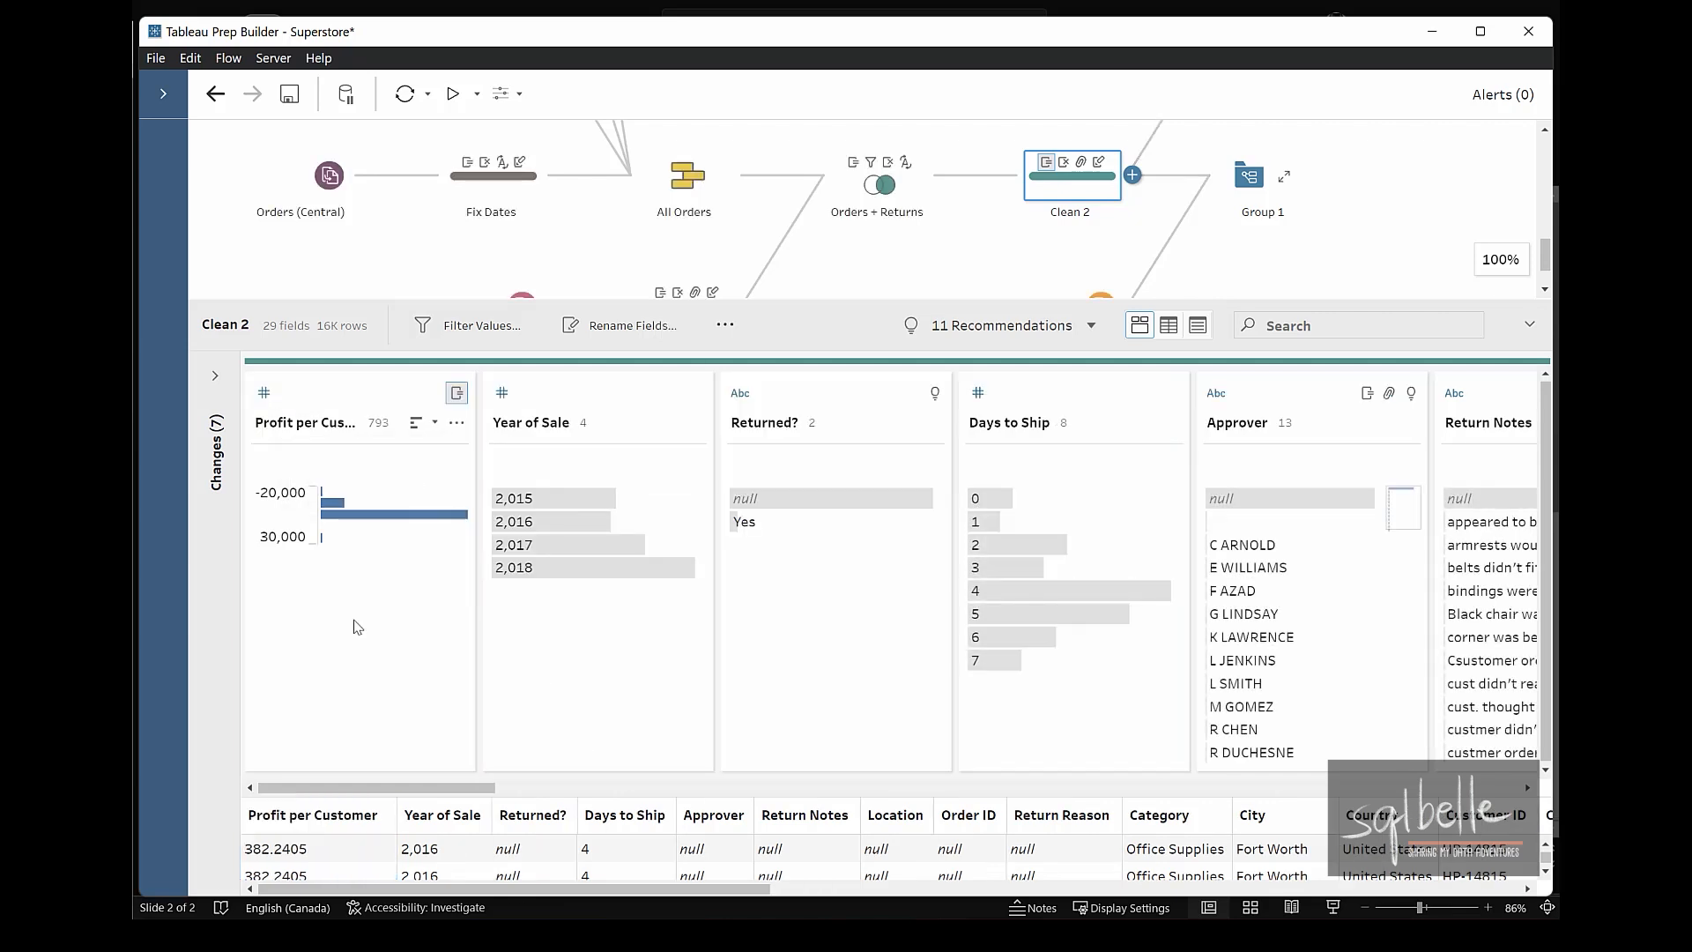
left_click_drag(388, 394, 416, 411)
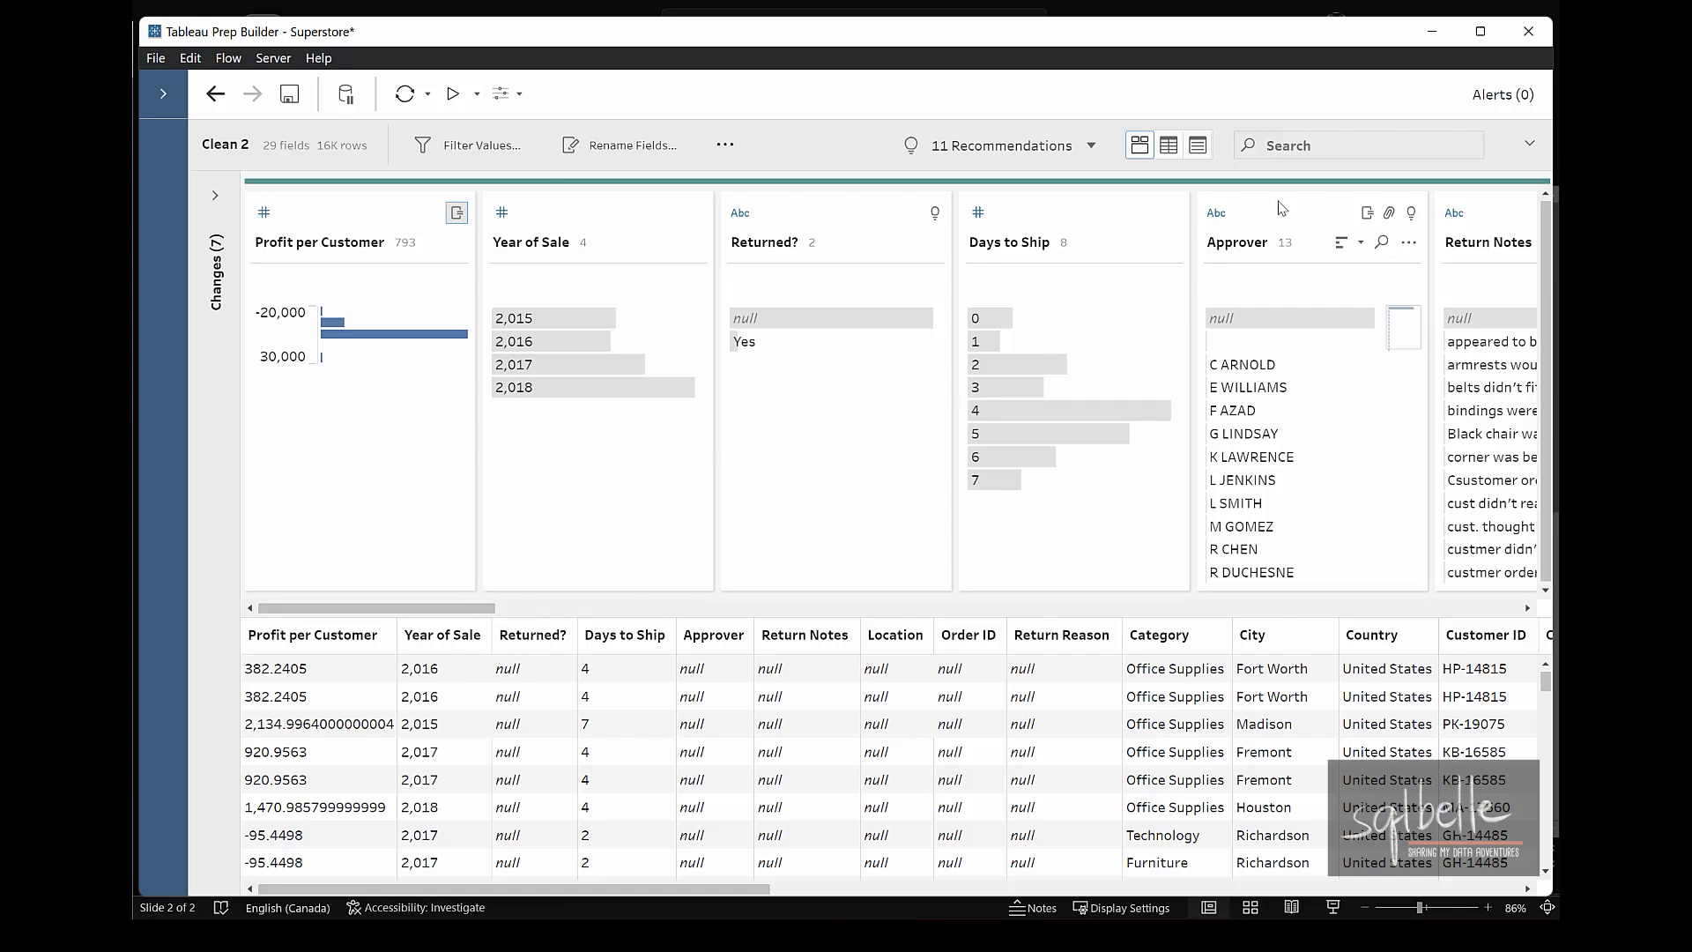
Highlight the values related to 2 in the Days to Ship field across the Clean 2 profile cards.
left_click(989, 374)
mouse_move(1109, 301)
left_mouse_down()
mouse_move(1042, 352)
mouse_move(1055, 358)
left_mouse_up()
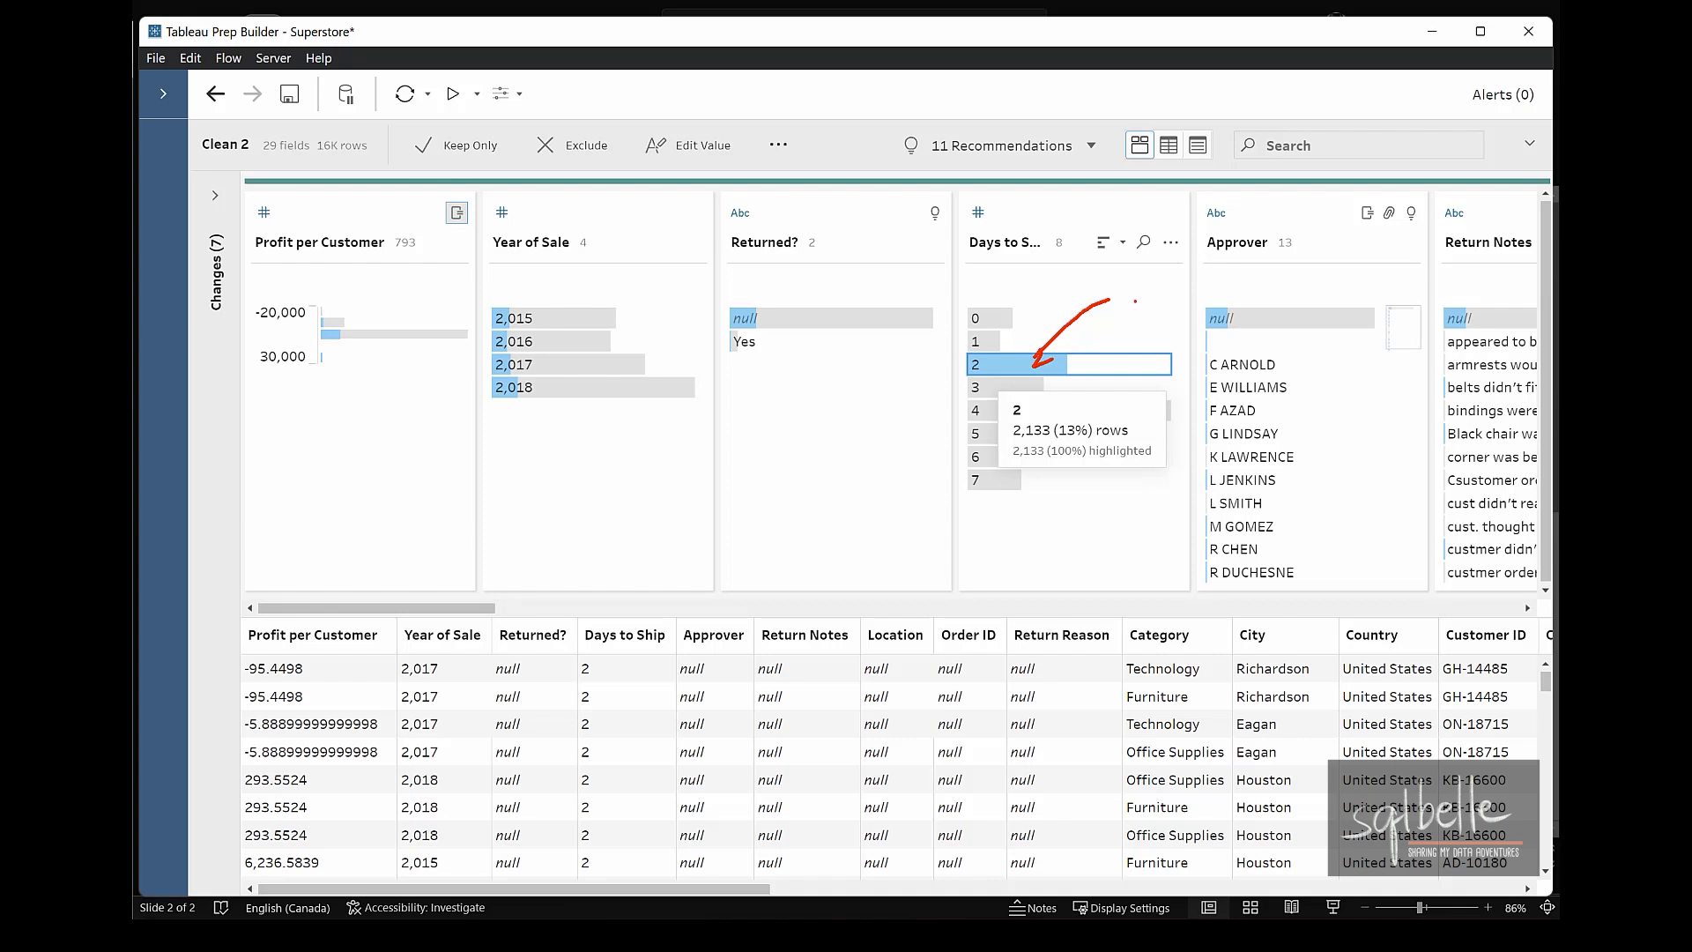
left_click_drag(989, 348, 1005, 360)
mouse_move(473, 271)
left_mouse_down()
mouse_move(469, 370)
mouse_move(548, 328)
mouse_move(445, 285)
left_mouse_up()
mouse_move(563, 276)
left_mouse_down()
mouse_move(643, 277)
mouse_move(620, 301)
left_mouse_up()
key("e")
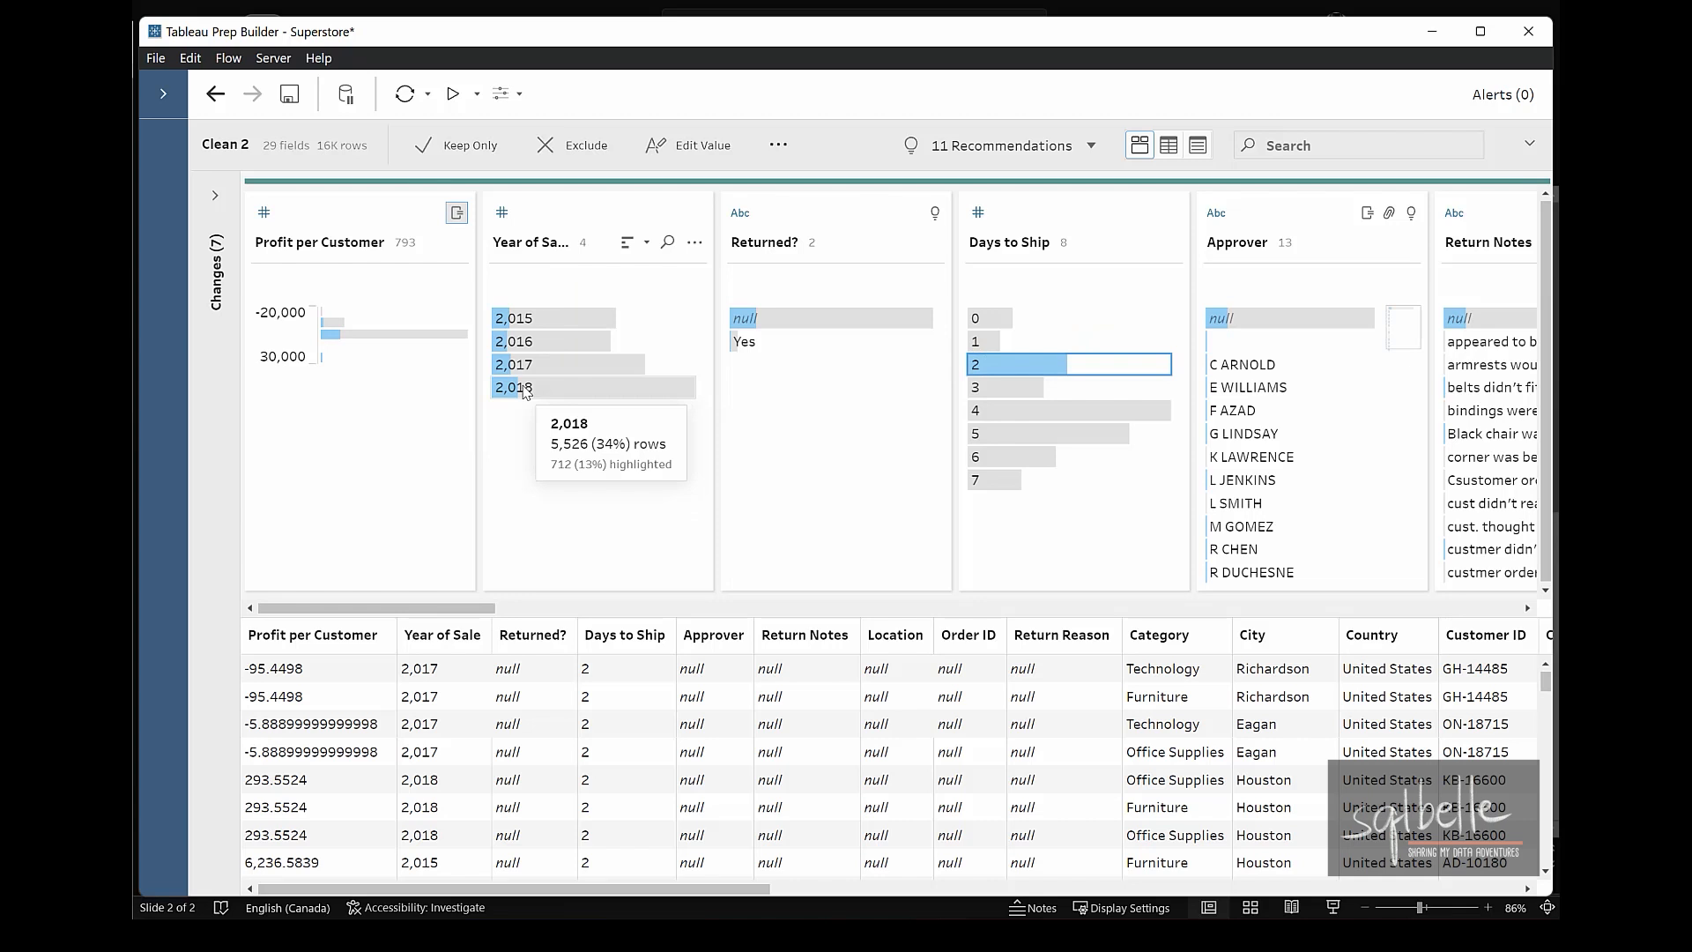
Examine how the 2,018 value in Year of Sale and the data grid rows relate to the selected Days to Ship value.
left_click_drag(550, 453, 587, 454)
mouse_move(733, 378)
left_mouse_down()
mouse_move(670, 385)
mouse_move(679, 395)
left_mouse_up()
mouse_move(534, 497)
left_mouse_down()
mouse_move(573, 471)
mouse_move(670, 479)
mouse_move(723, 543)
mouse_move(965, 363)
mouse_move(949, 379)
left_mouse_up()
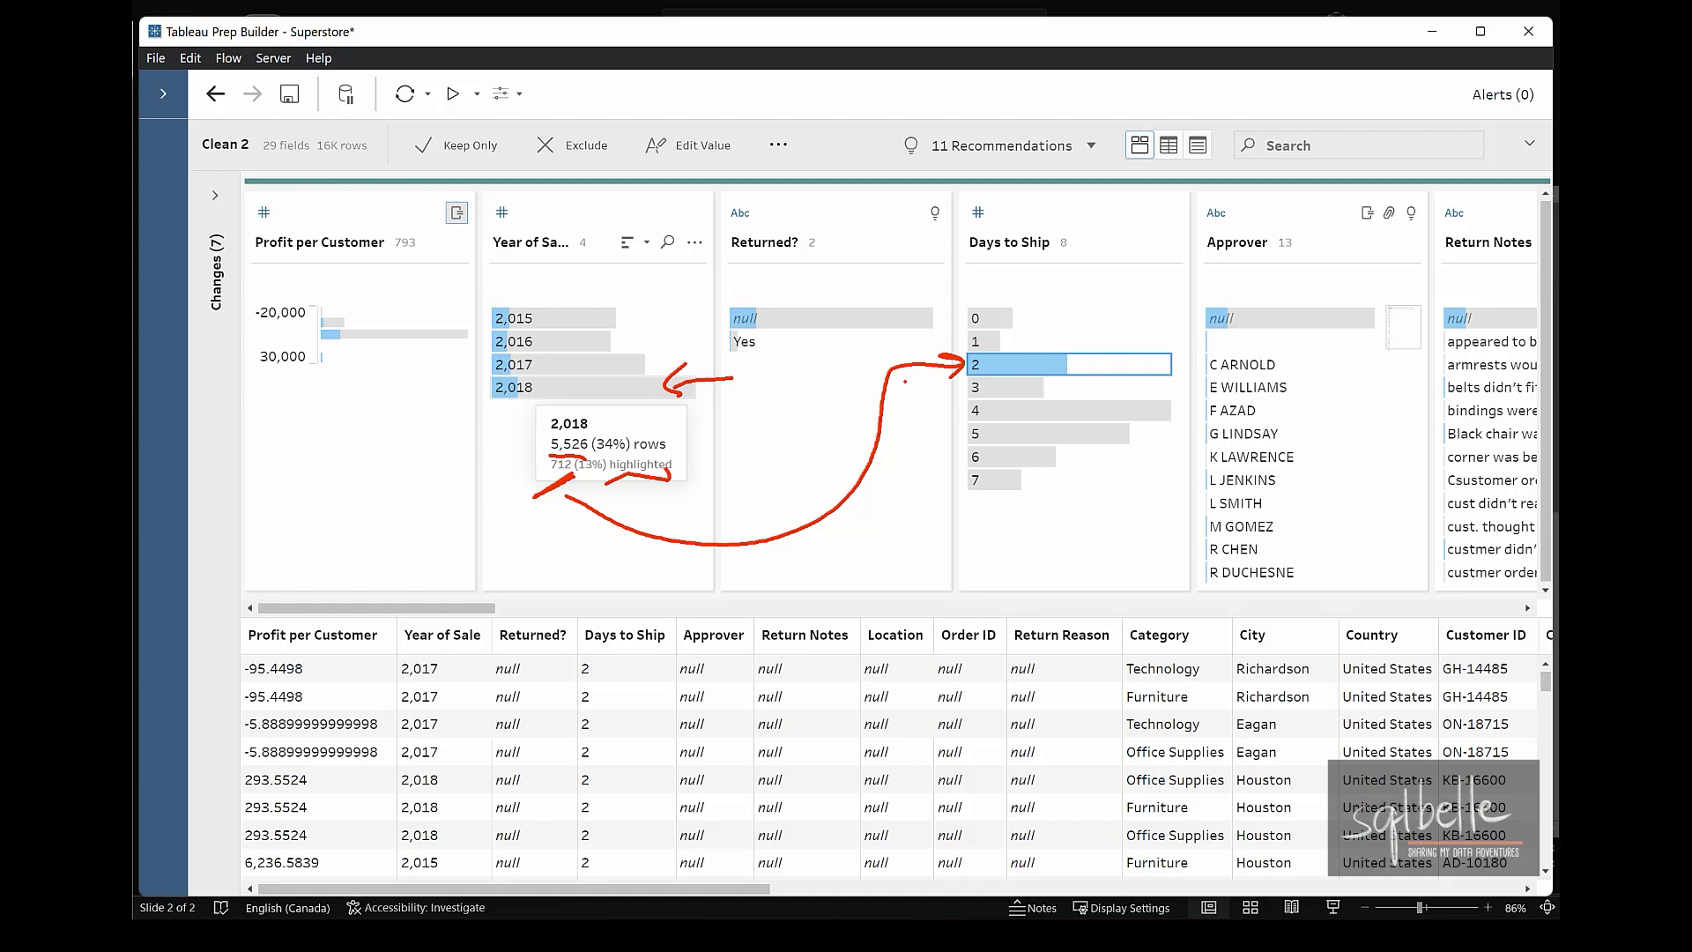
mouse_move(261, 602)
left_mouse_down()
mouse_move(438, 829)
mouse_move(1459, 815)
mouse_move(1253, 616)
mouse_move(249, 610)
left_mouse_up()
left_click_drag(1046, 326, 1009, 319)
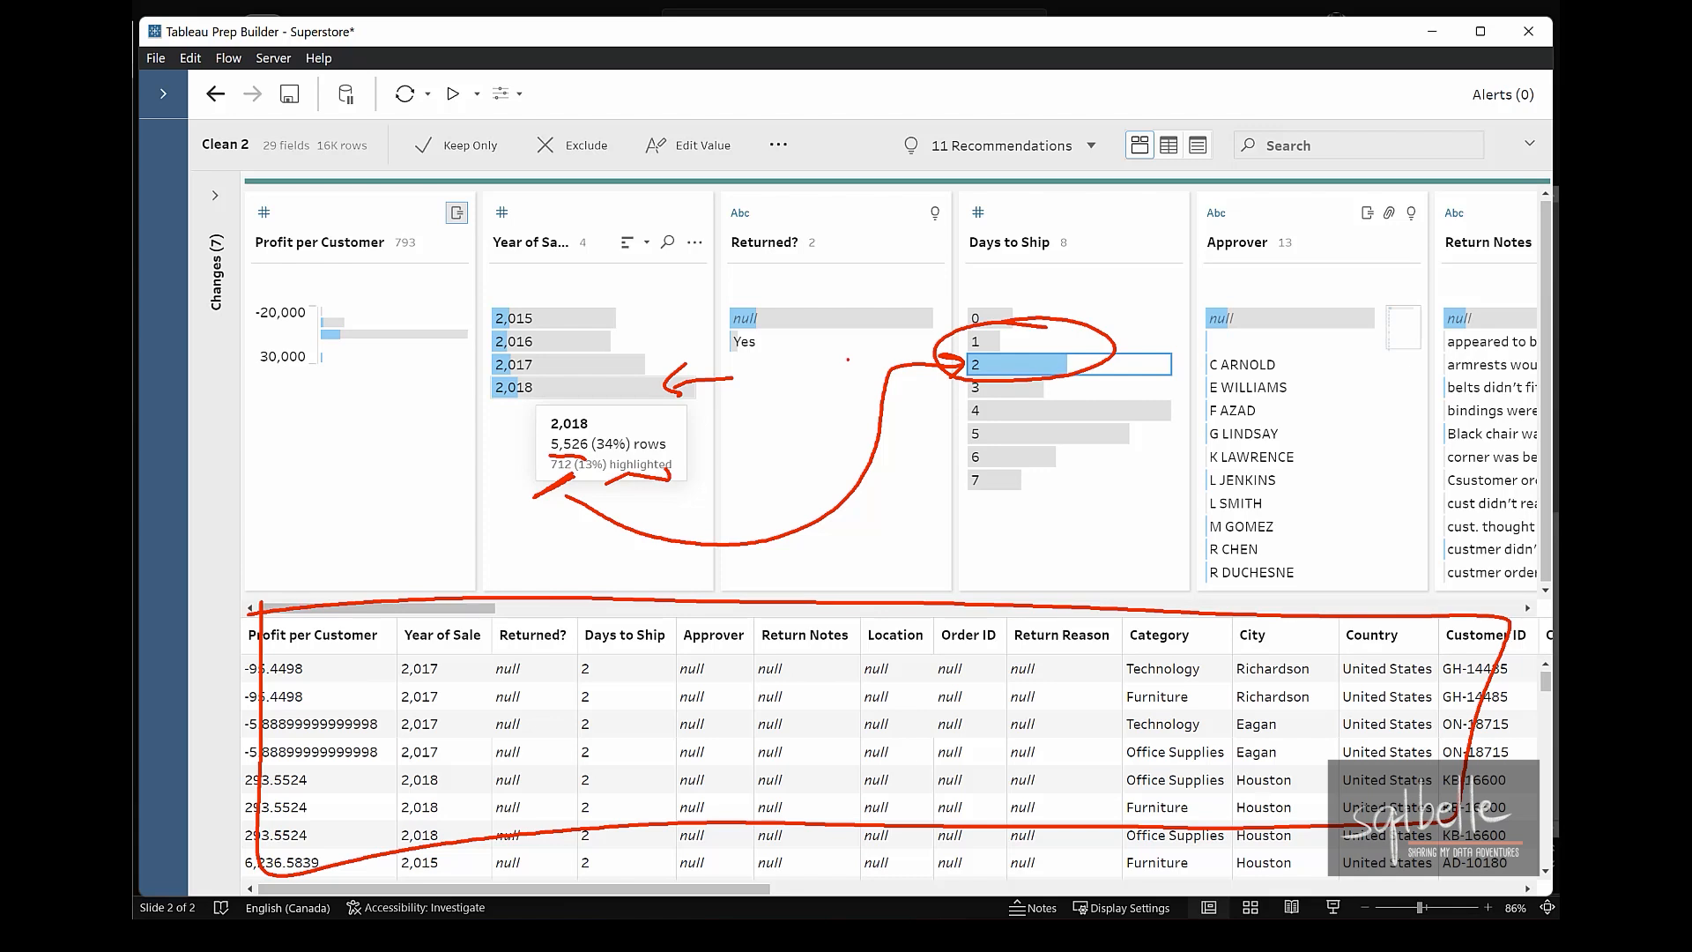
mouse_move(1188, 654)
left_mouse_down()
mouse_move(1112, 677)
mouse_move(1208, 654)
left_mouse_up()
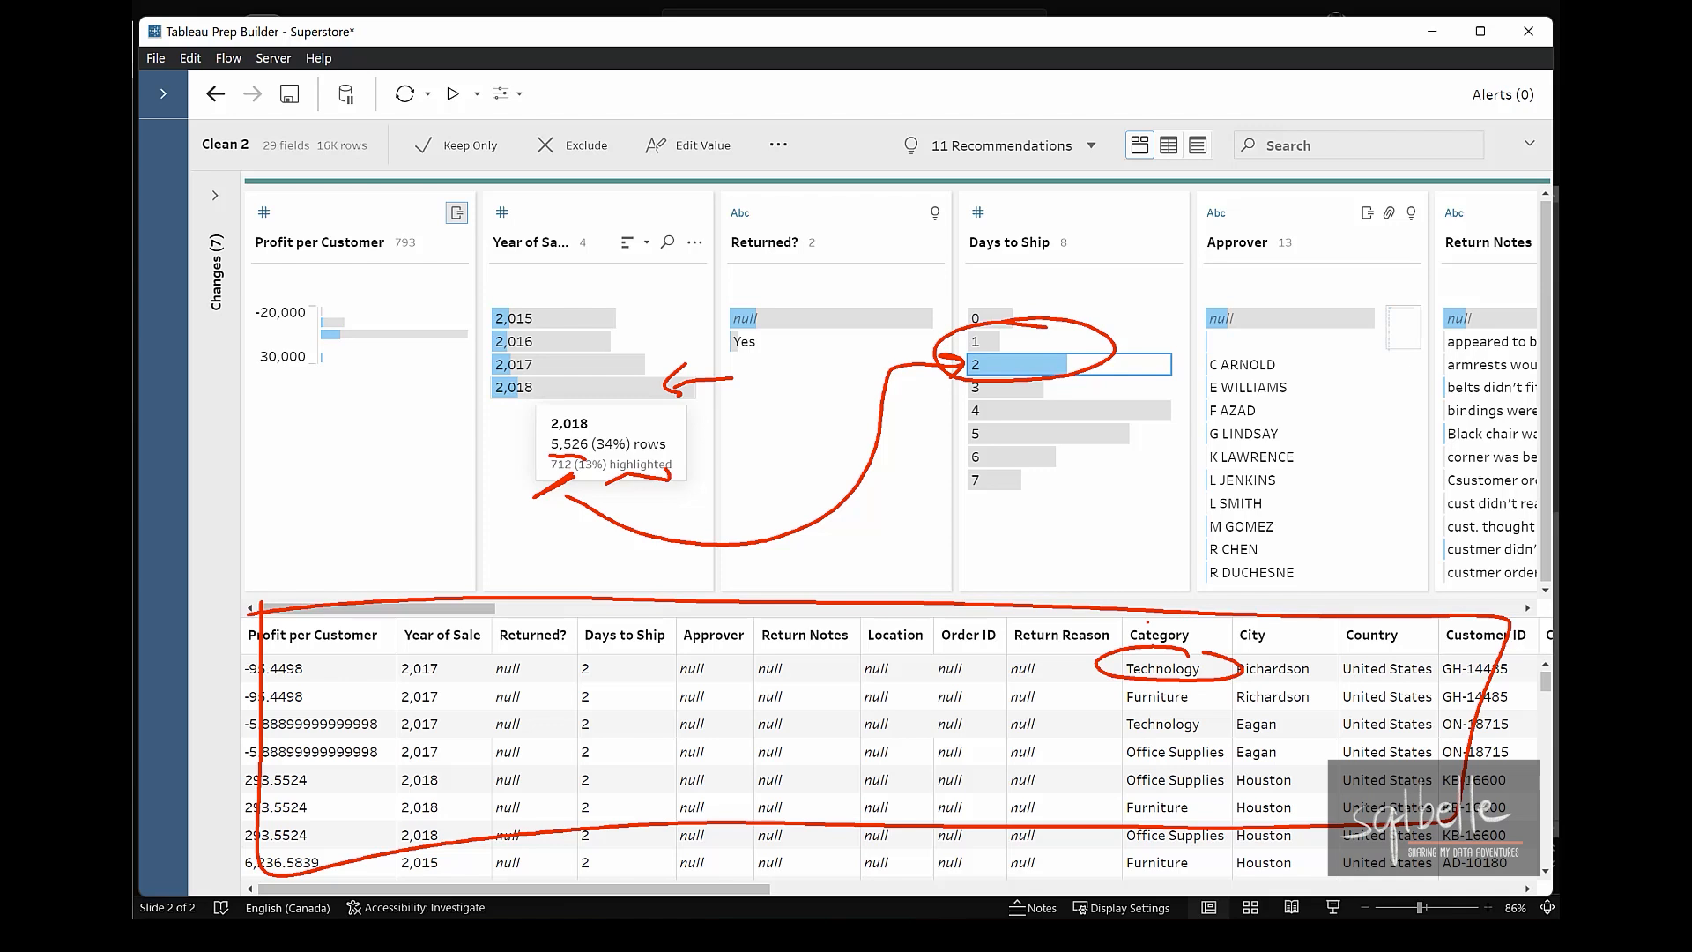
key("Escape")
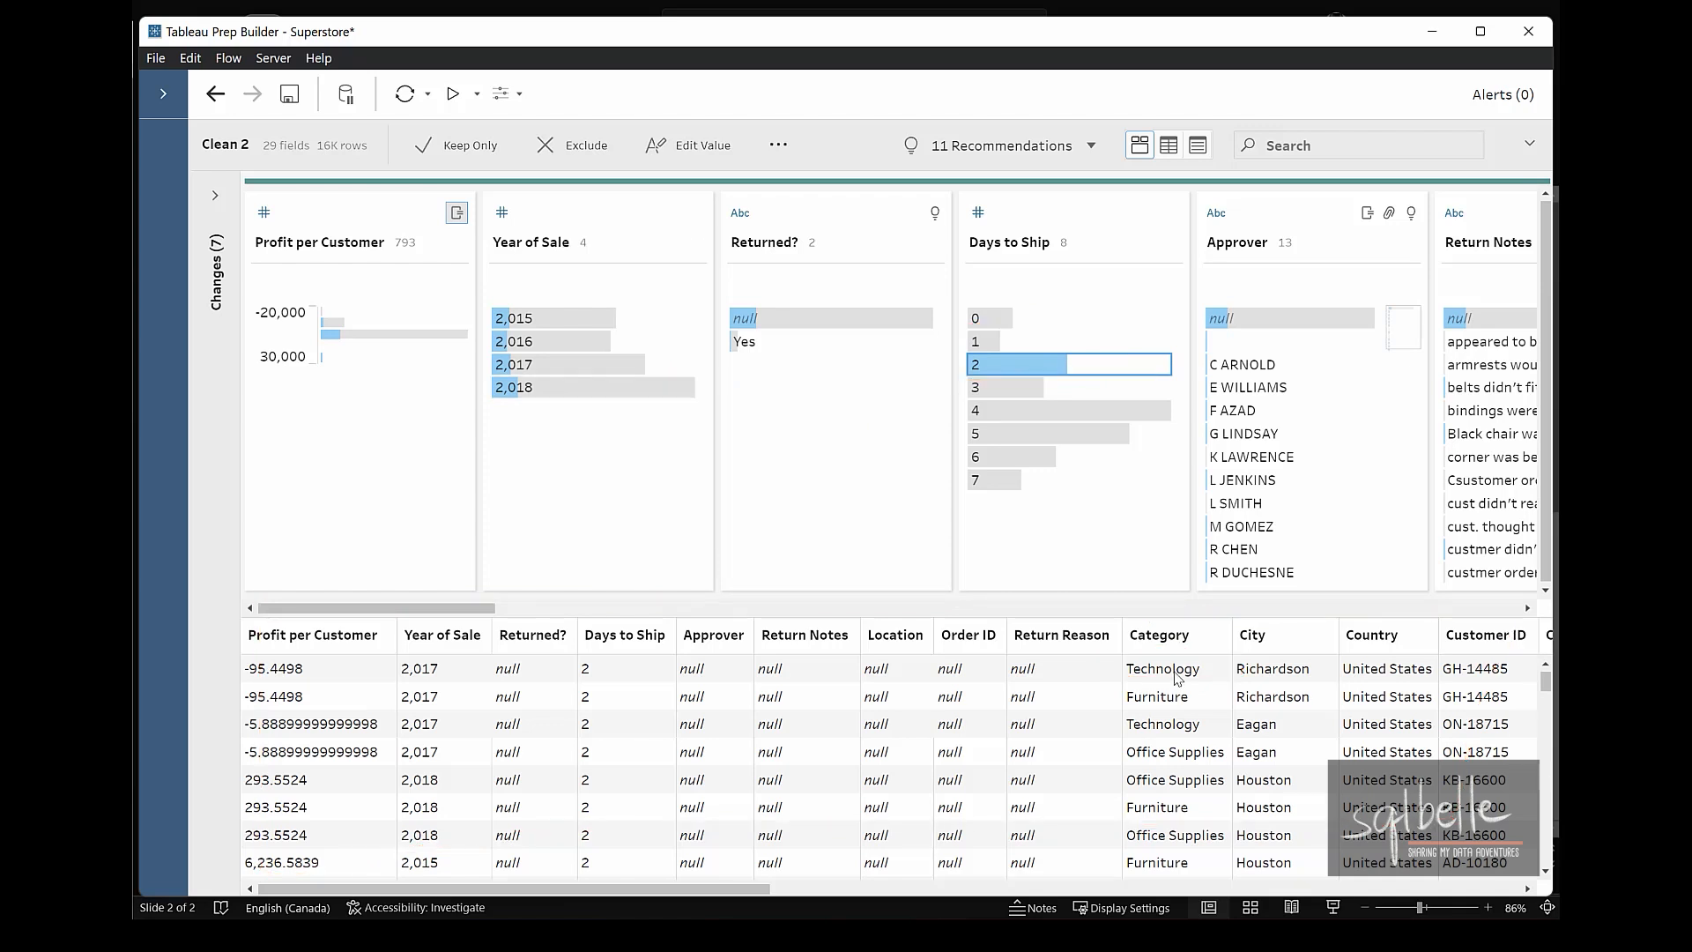
Highlight all Technology cells in the Category column of the data grid.
left_click(1177, 669)
mouse_move(1293, 691)
left_mouse_down()
mouse_move(1198, 722)
mouse_move(1236, 720)
left_mouse_up()
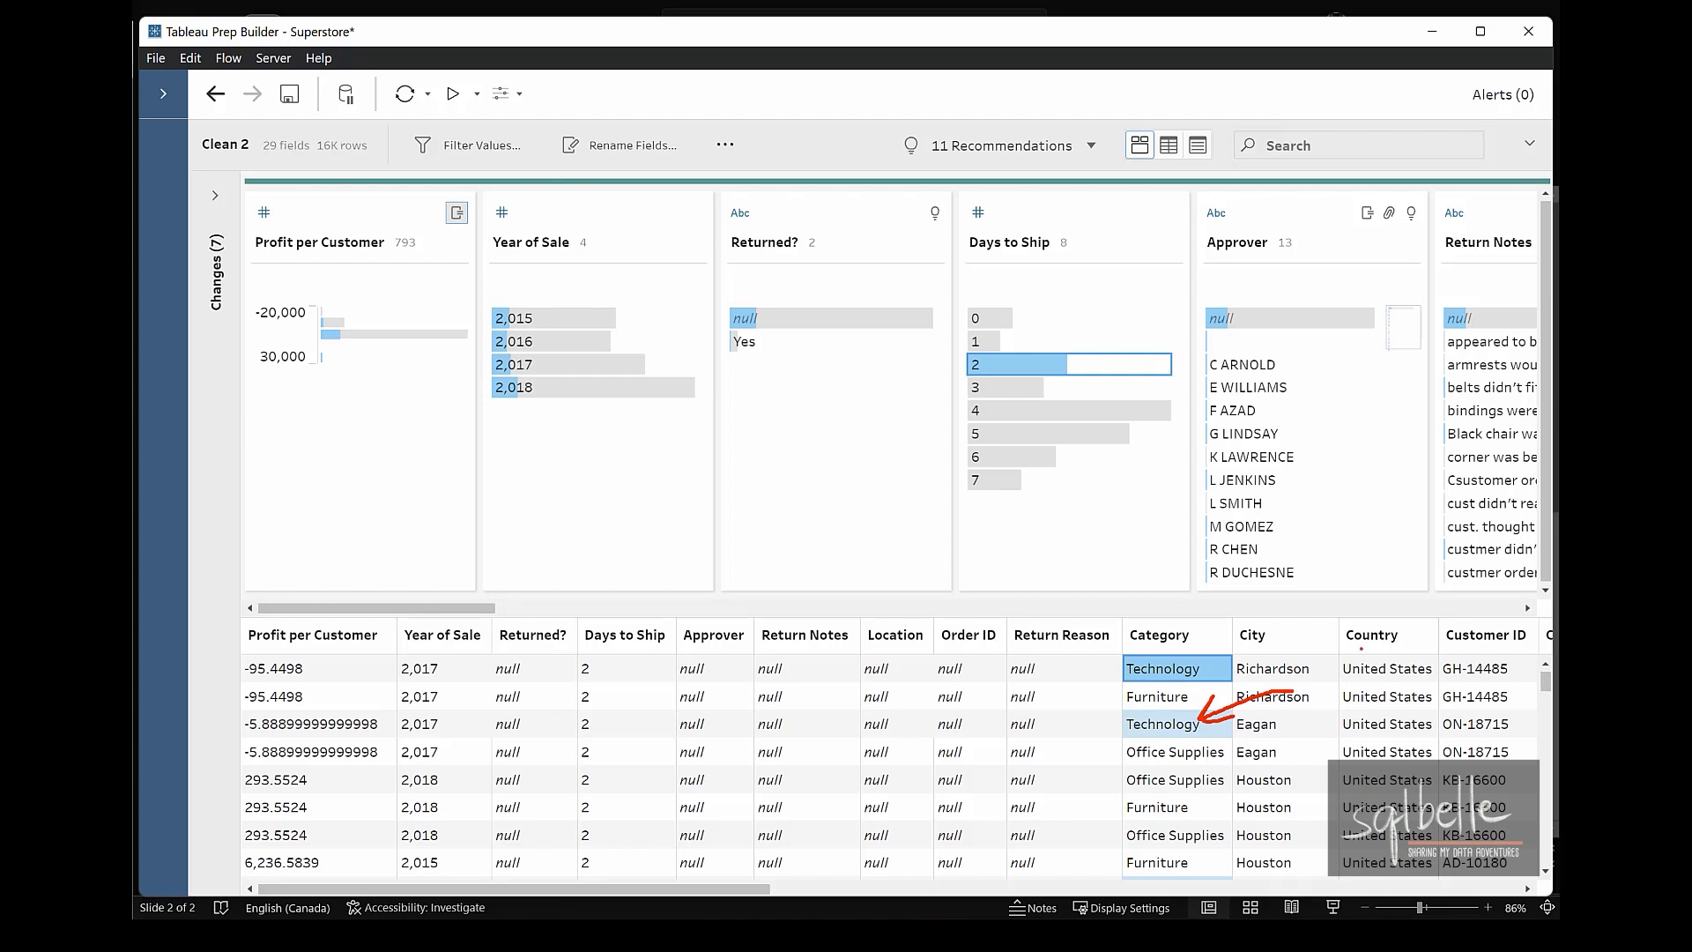
left_click_drag(1283, 806, 1198, 855)
left_click_drag(1234, 853, 1205, 876)
key("Escape")
left_click_drag(1549, 683, 1549, 704)
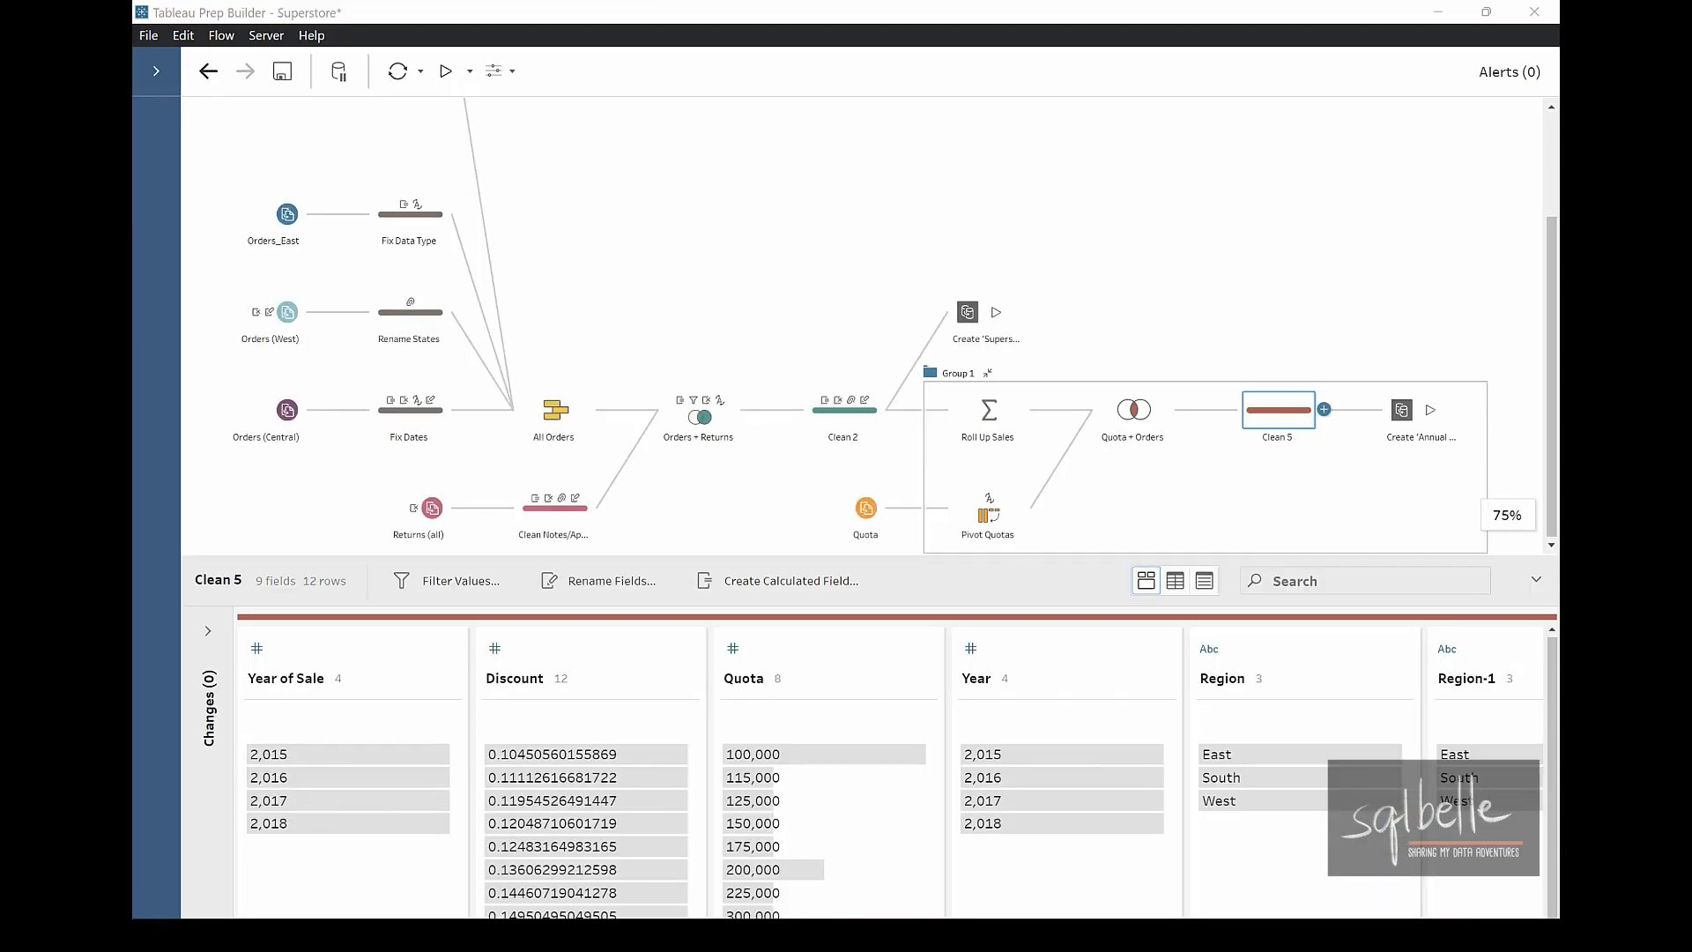
Select the Quota field in the Clean 5 step to trace its lineage in the flow.
mouse_move(1321, 357)
left_mouse_down()
mouse_move(1227, 402)
mouse_move(1323, 363)
left_mouse_up()
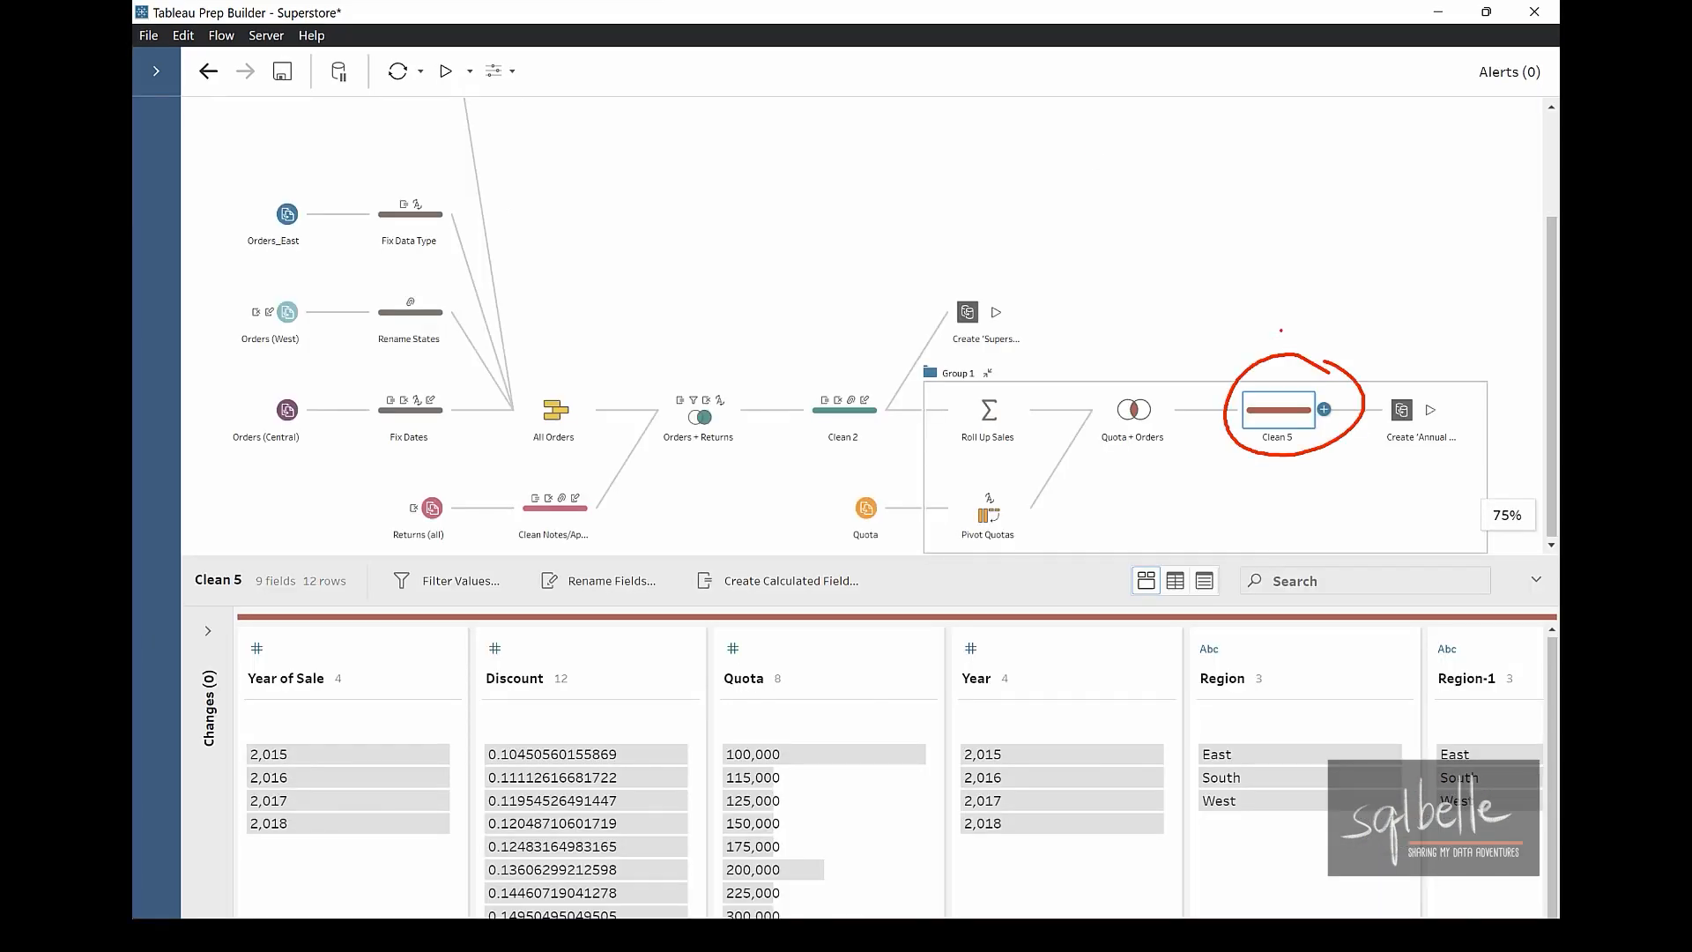
mouse_move(258, 632)
left_mouse_down()
mouse_move(253, 798)
mouse_move(1094, 849)
mouse_move(1492, 643)
mouse_move(238, 640)
left_mouse_up()
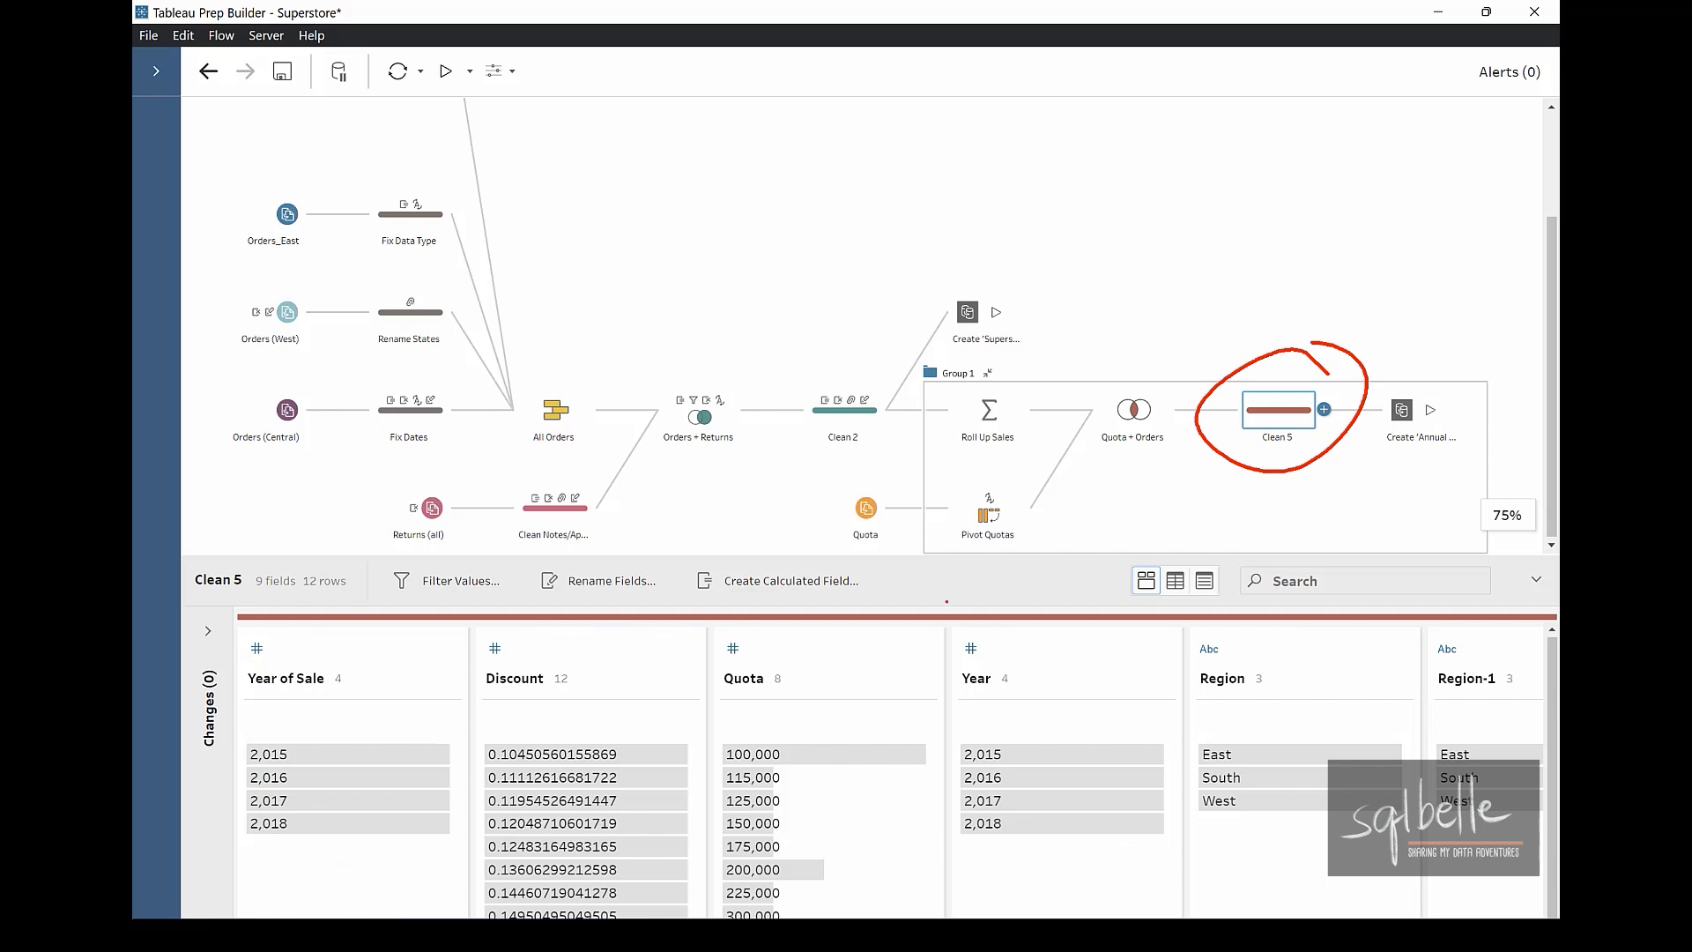
mouse_move(992, 584)
left_mouse_down()
mouse_move(877, 669)
mouse_move(921, 654)
left_mouse_up()
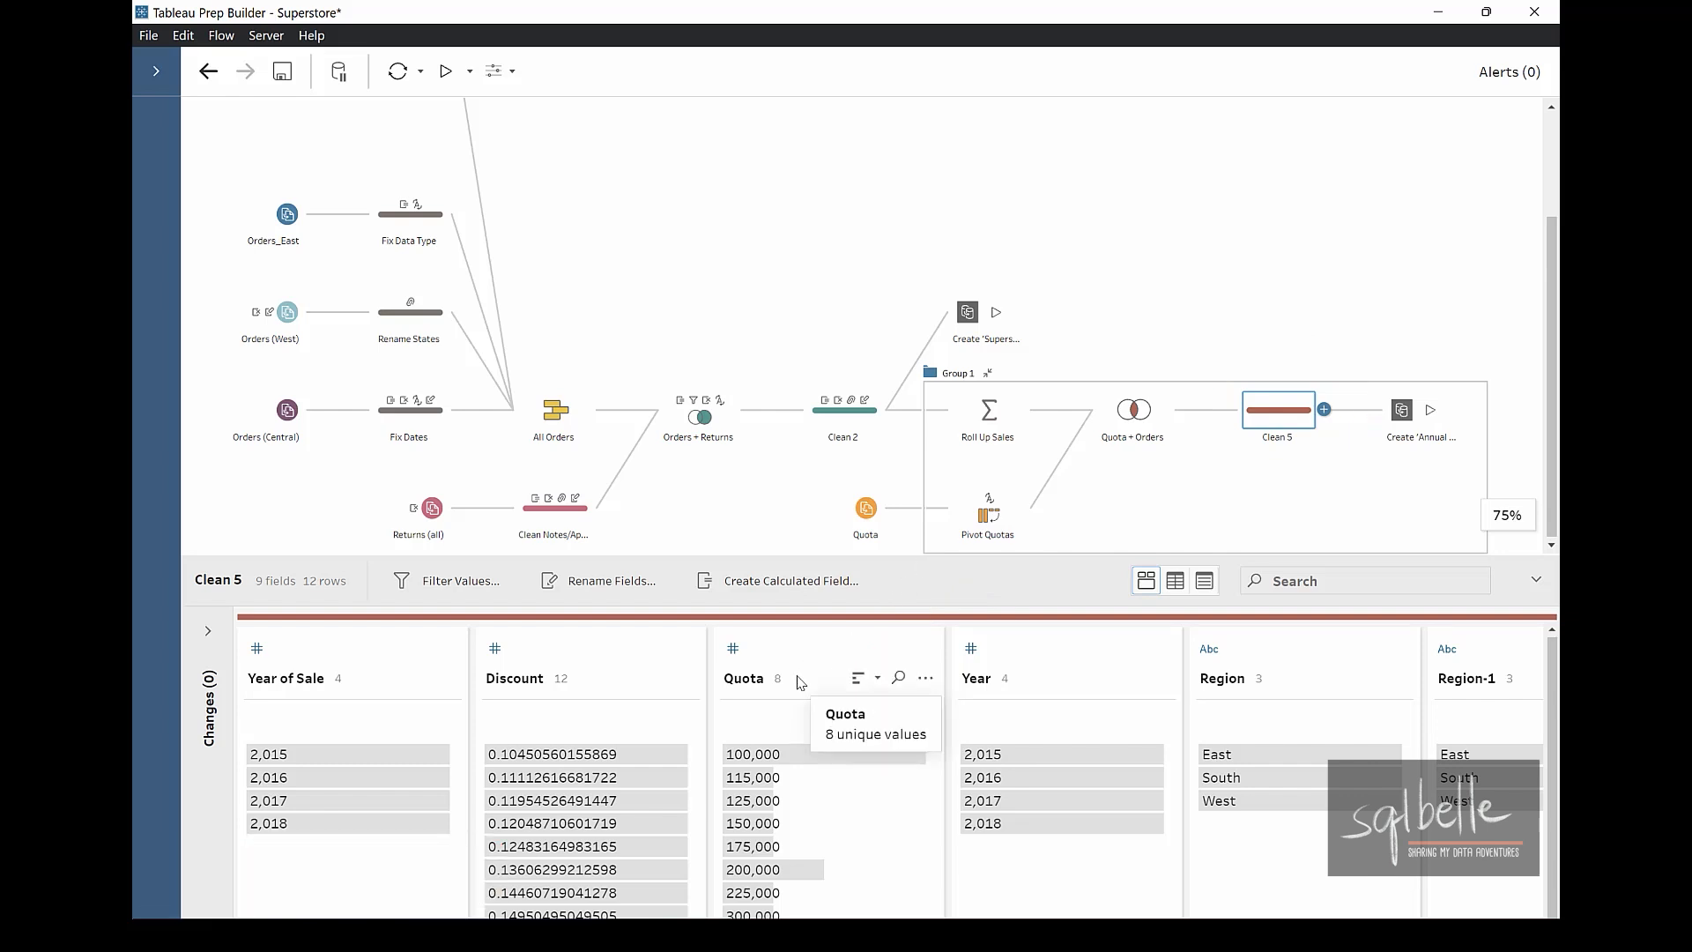
left_click(822, 659)
mouse_move(527, 147)
left_mouse_down()
mouse_move(542, 353)
mouse_move(826, 358)
left_mouse_up()
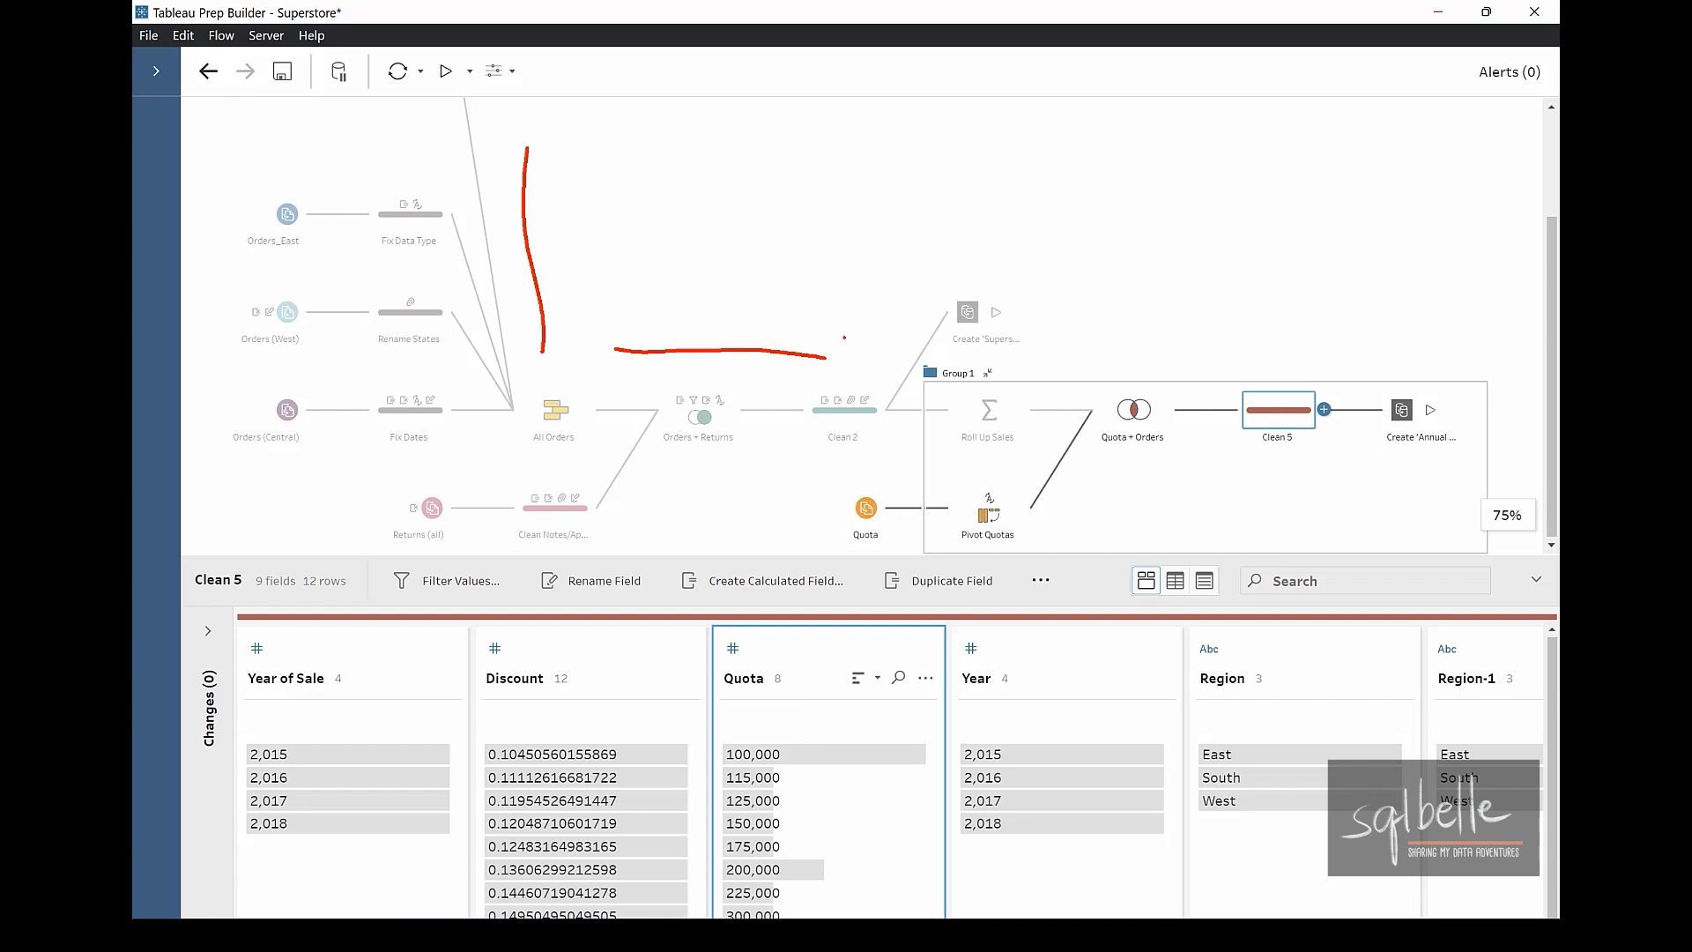
Examine the Quota field's path from Clean 5 back through the Quota + Orders and Pivot Quotas steps to its input.
mouse_move(1247, 494)
left_mouse_down()
mouse_move(1214, 425)
mouse_move(1194, 447)
mouse_move(1231, 439)
left_mouse_up()
left_click_drag(1148, 498, 1071, 477)
left_click_drag(1071, 476, 1091, 497)
left_click_drag(927, 442, 892, 505)
left_click_drag(893, 505, 927, 484)
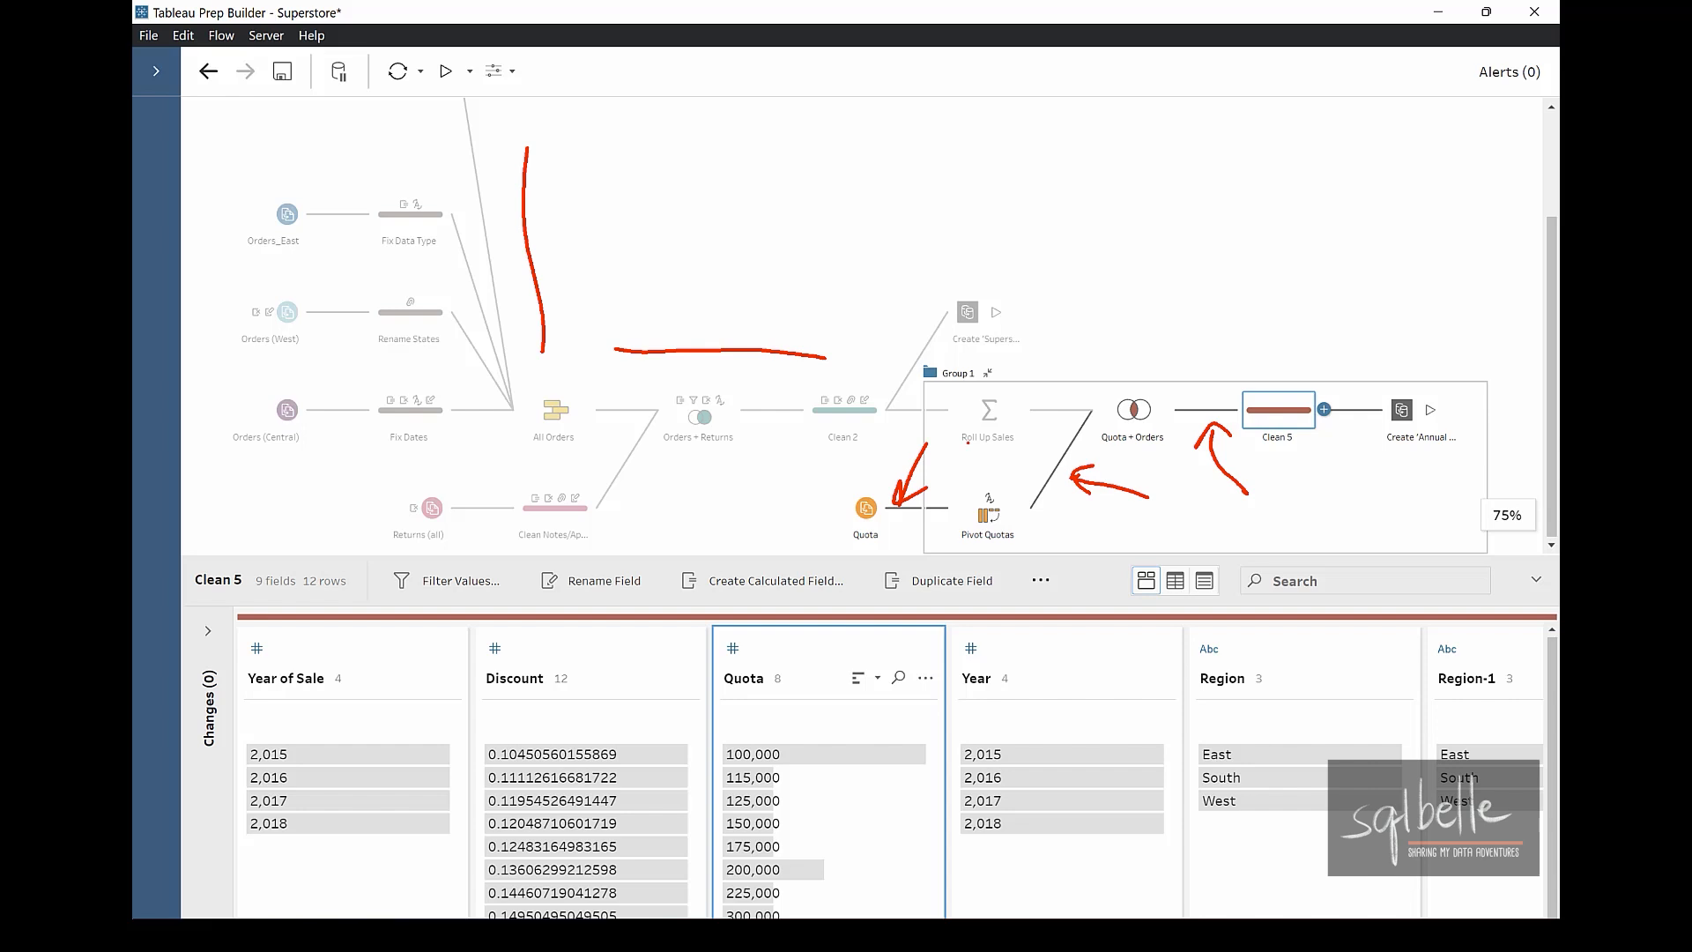
mouse_move(758, 659)
left_mouse_down()
mouse_move(718, 700)
mouse_move(762, 653)
left_mouse_up()
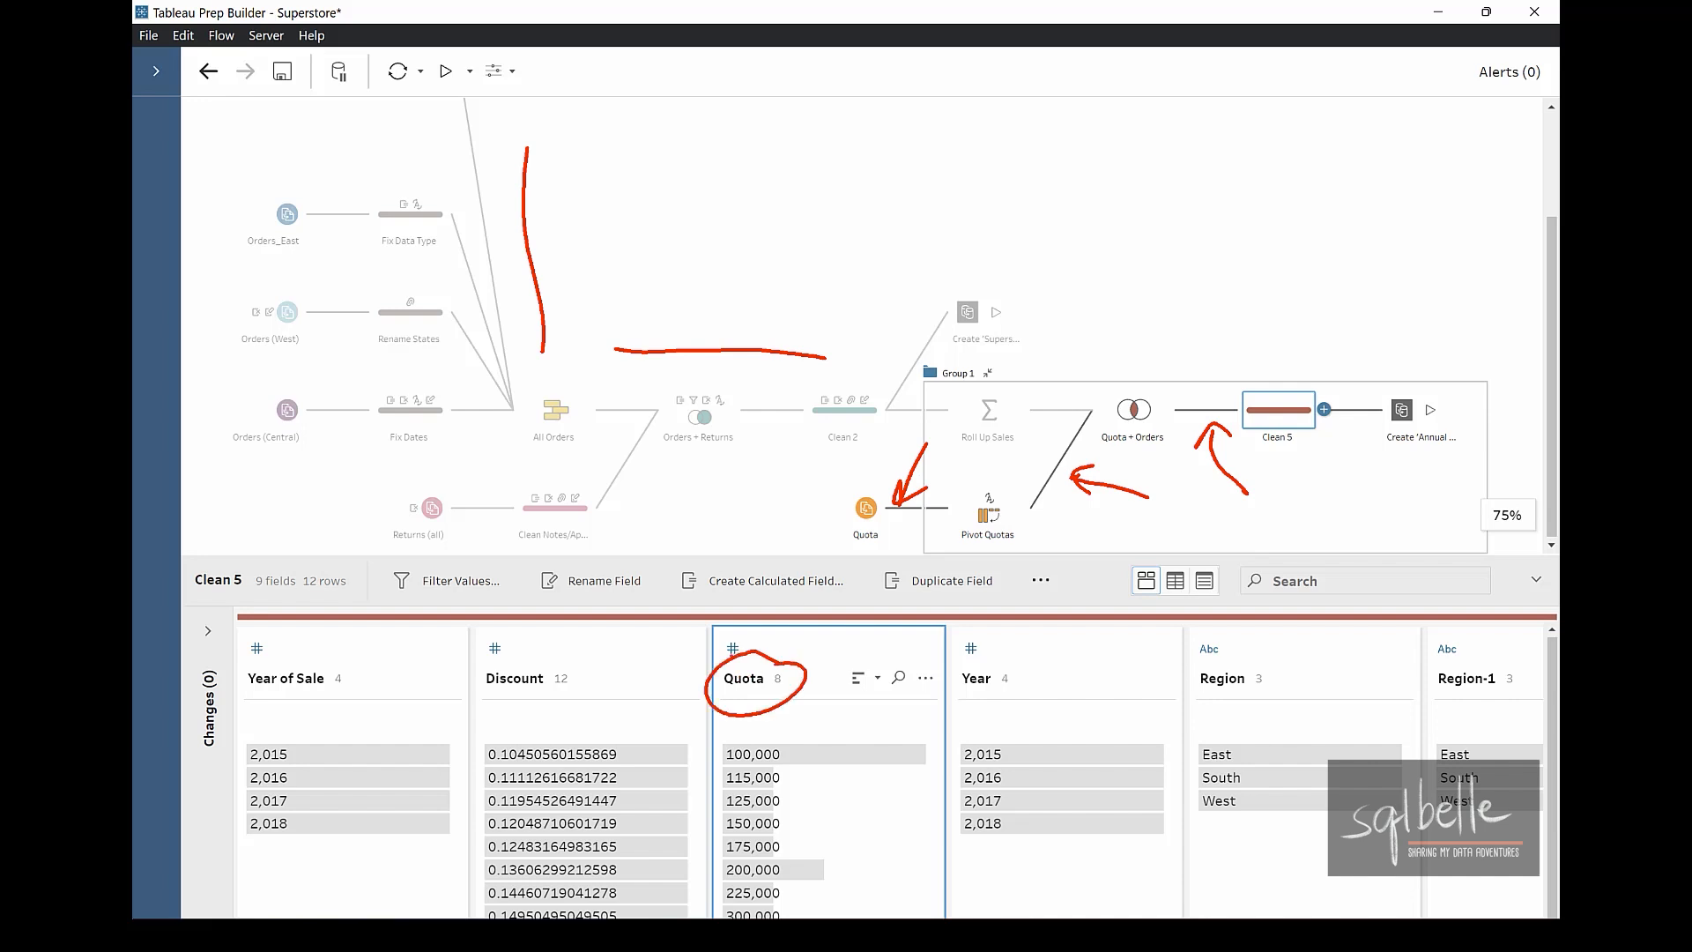
left_click_drag(1149, 381, 1174, 398)
mouse_move(1079, 421)
left_mouse_down()
mouse_move(1036, 504)
mouse_move(938, 520)
mouse_move(1018, 488)
left_mouse_up()
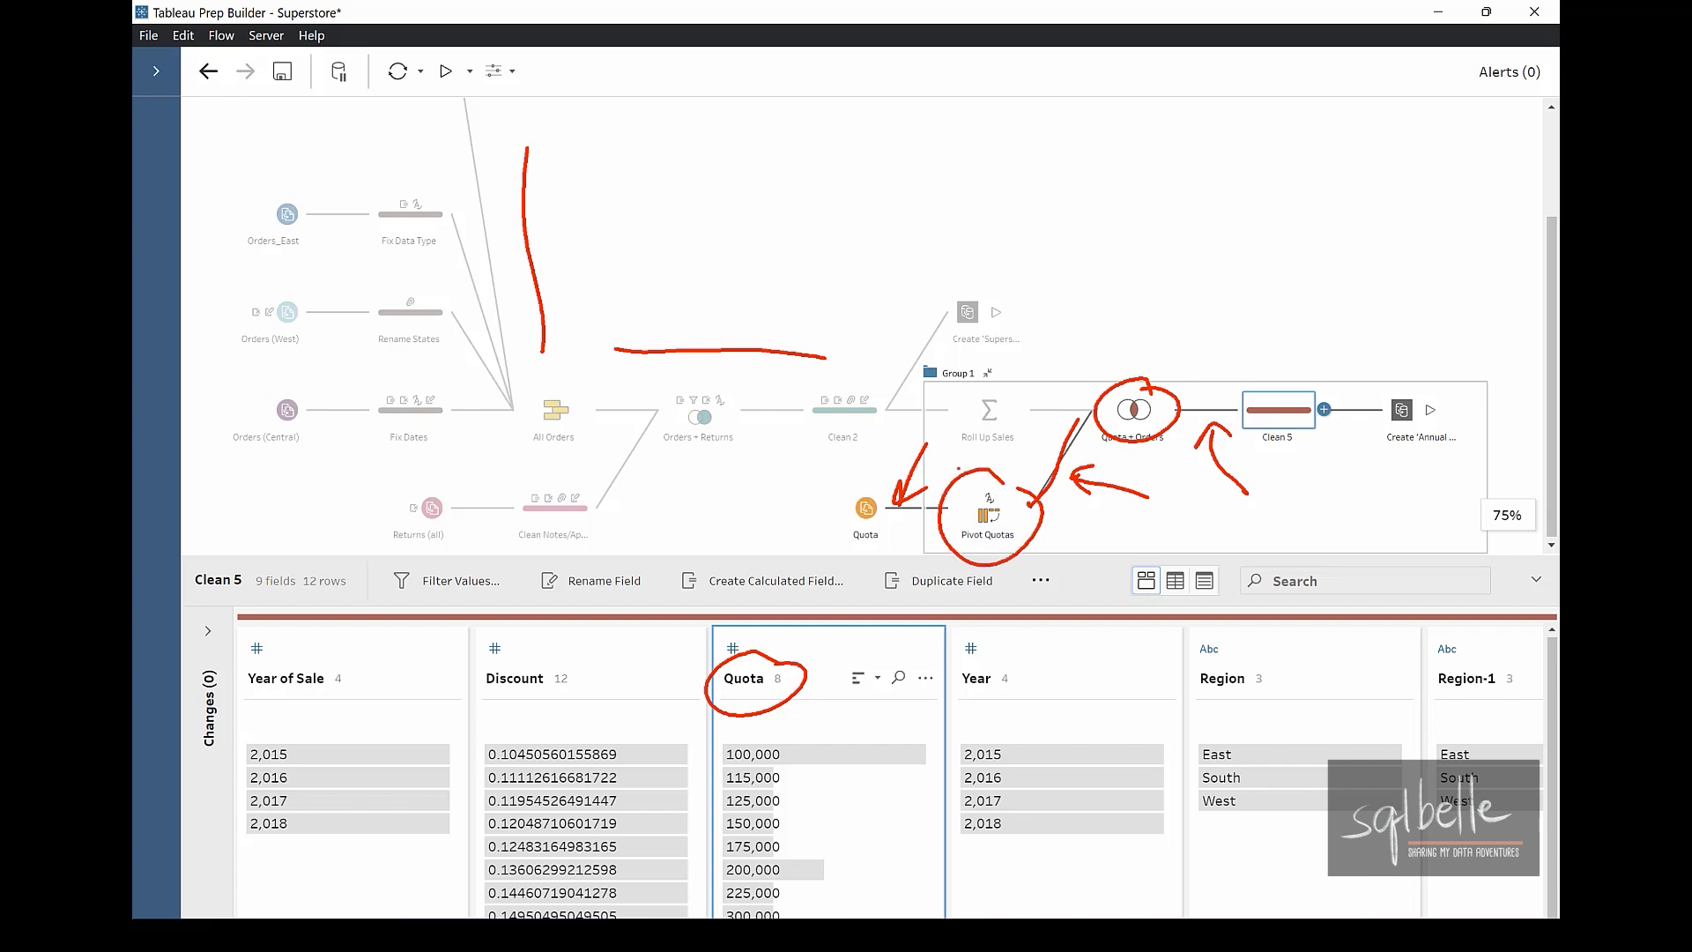
left_click_drag(882, 485, 855, 495)
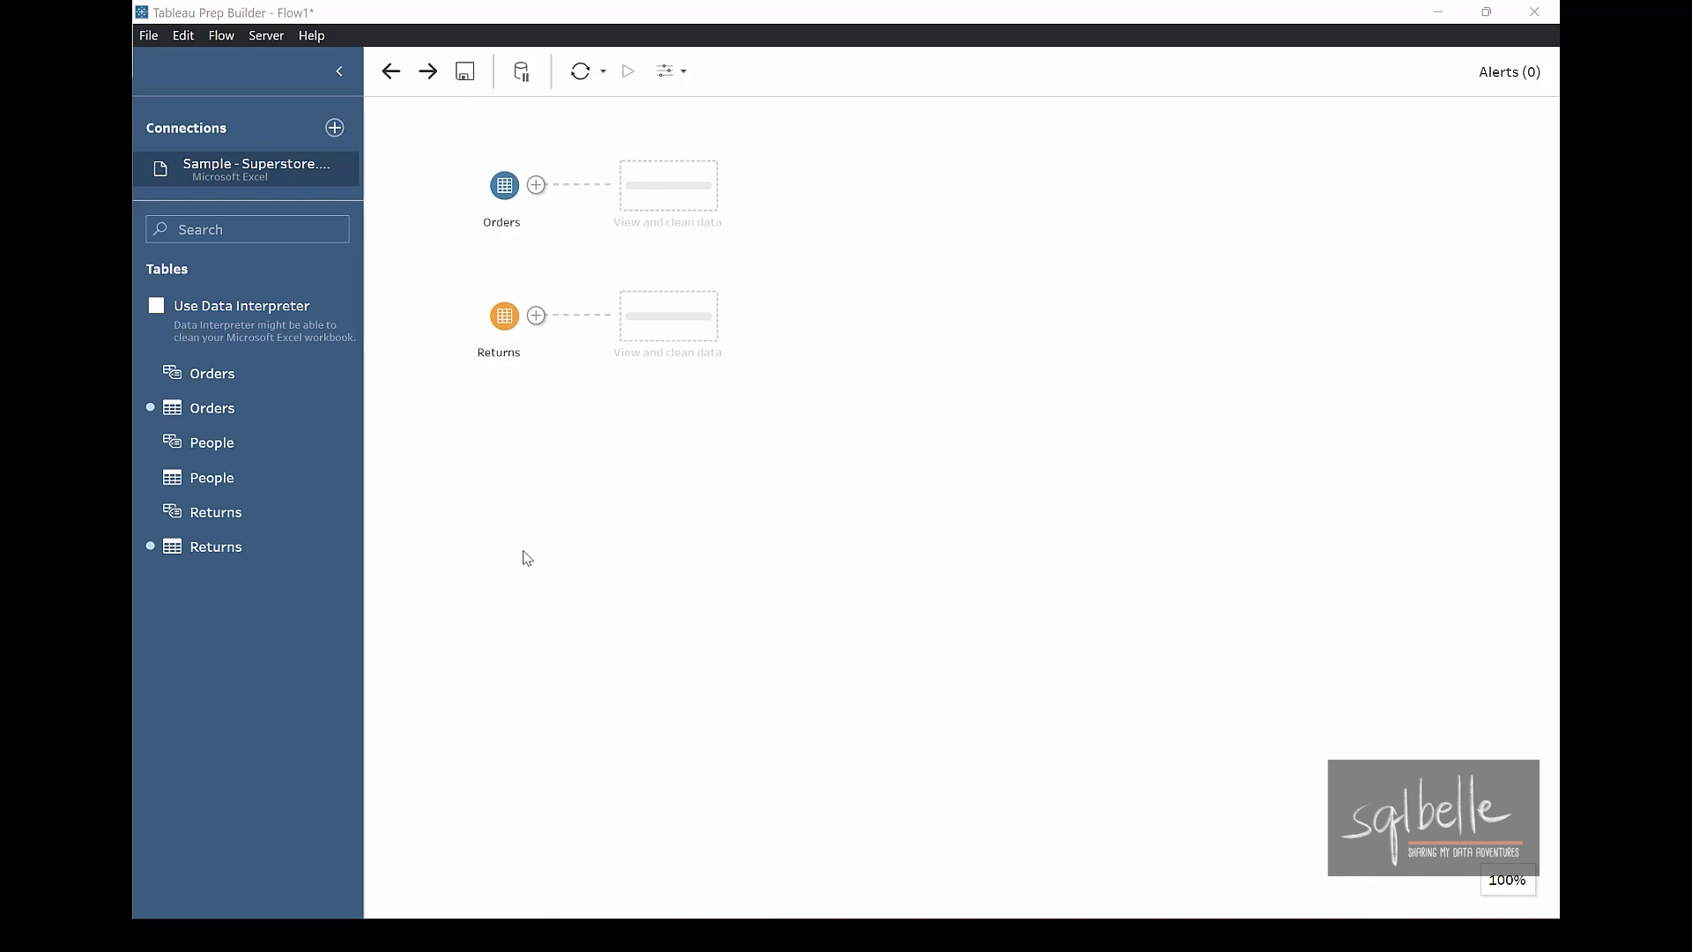
Join the Returns table to the Orders table in Flow1, then enlarge the join details and collapse the connections area.
left_click(537, 187)
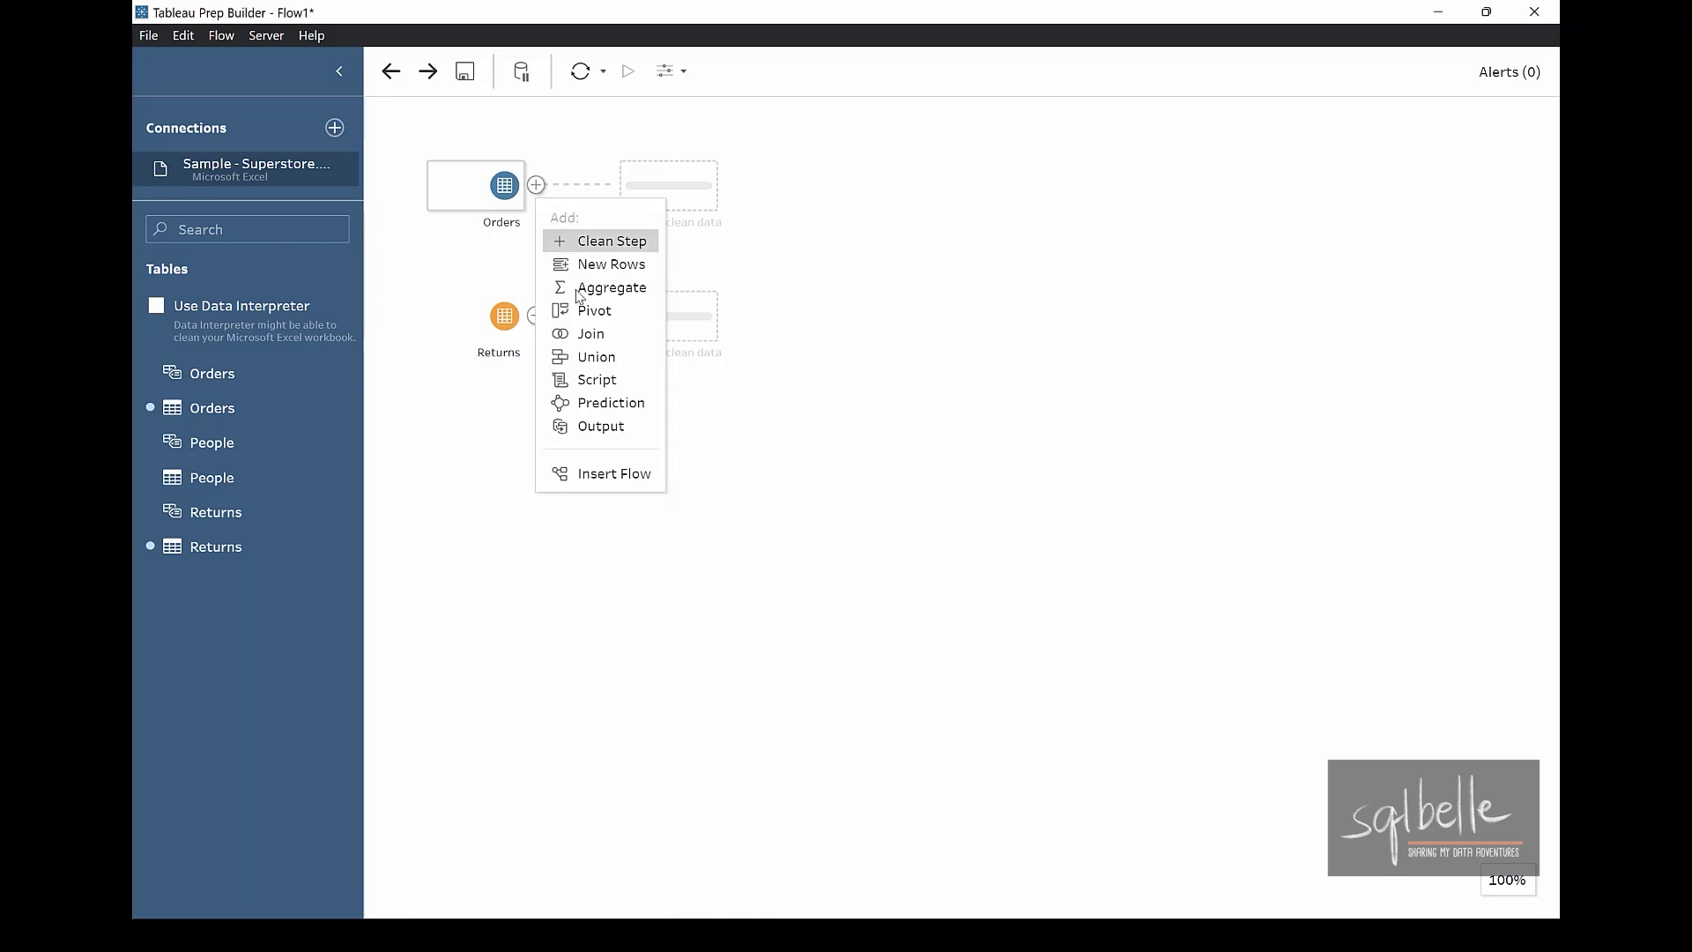
left_click(468, 494)
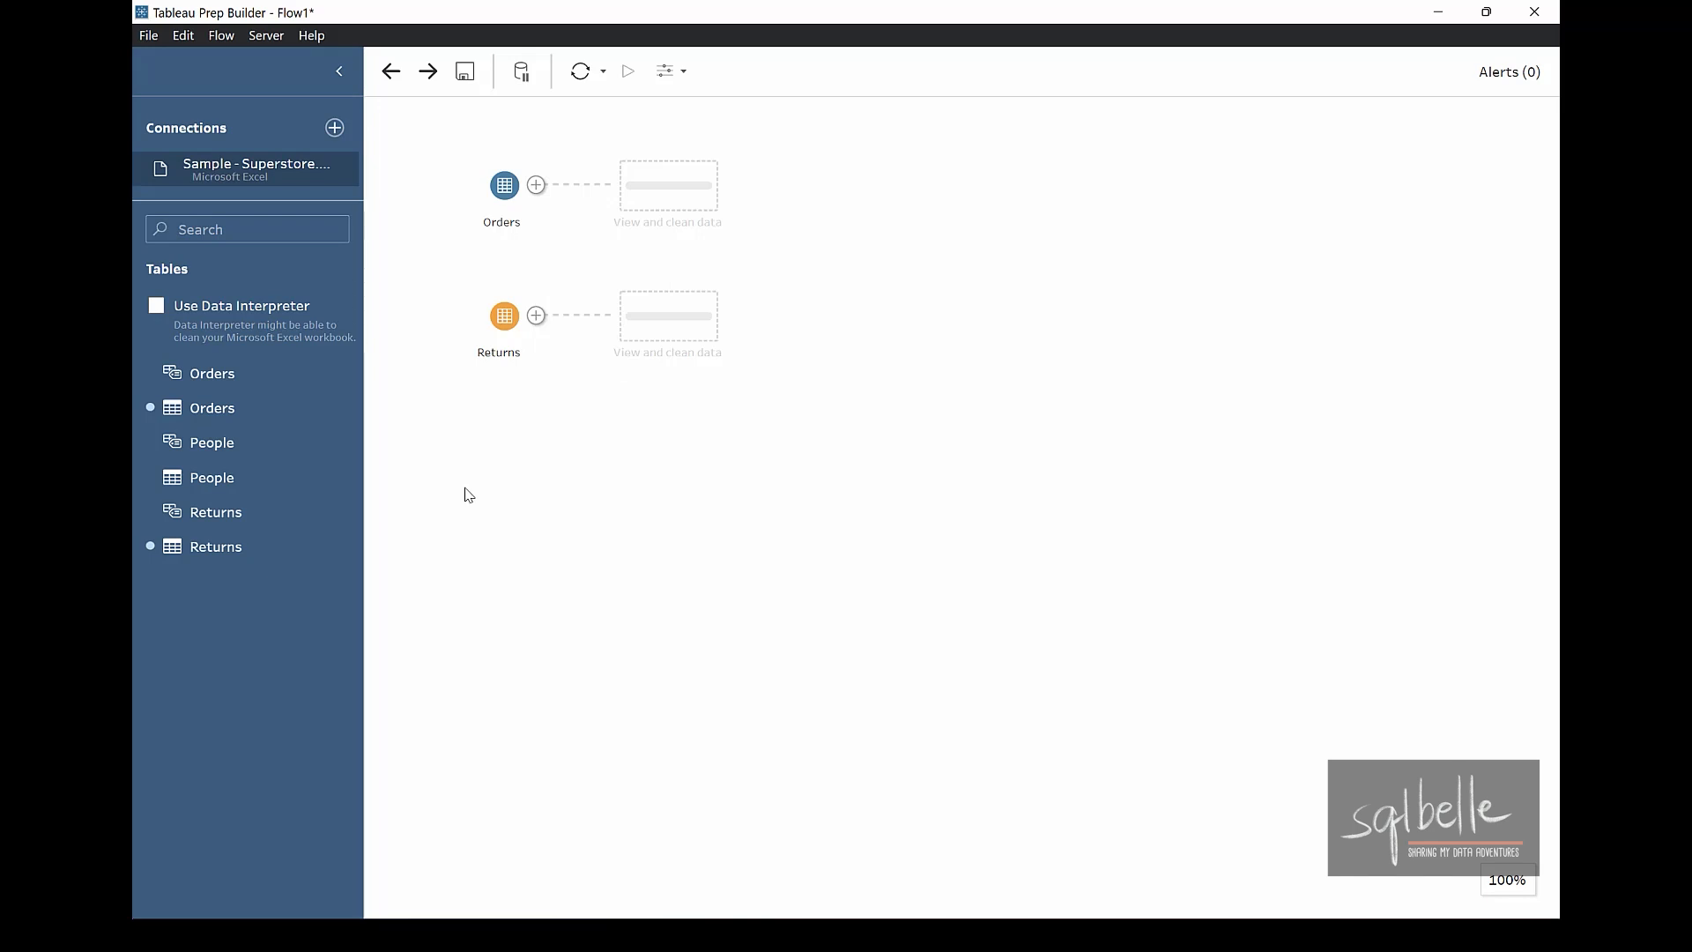
left_click(480, 336)
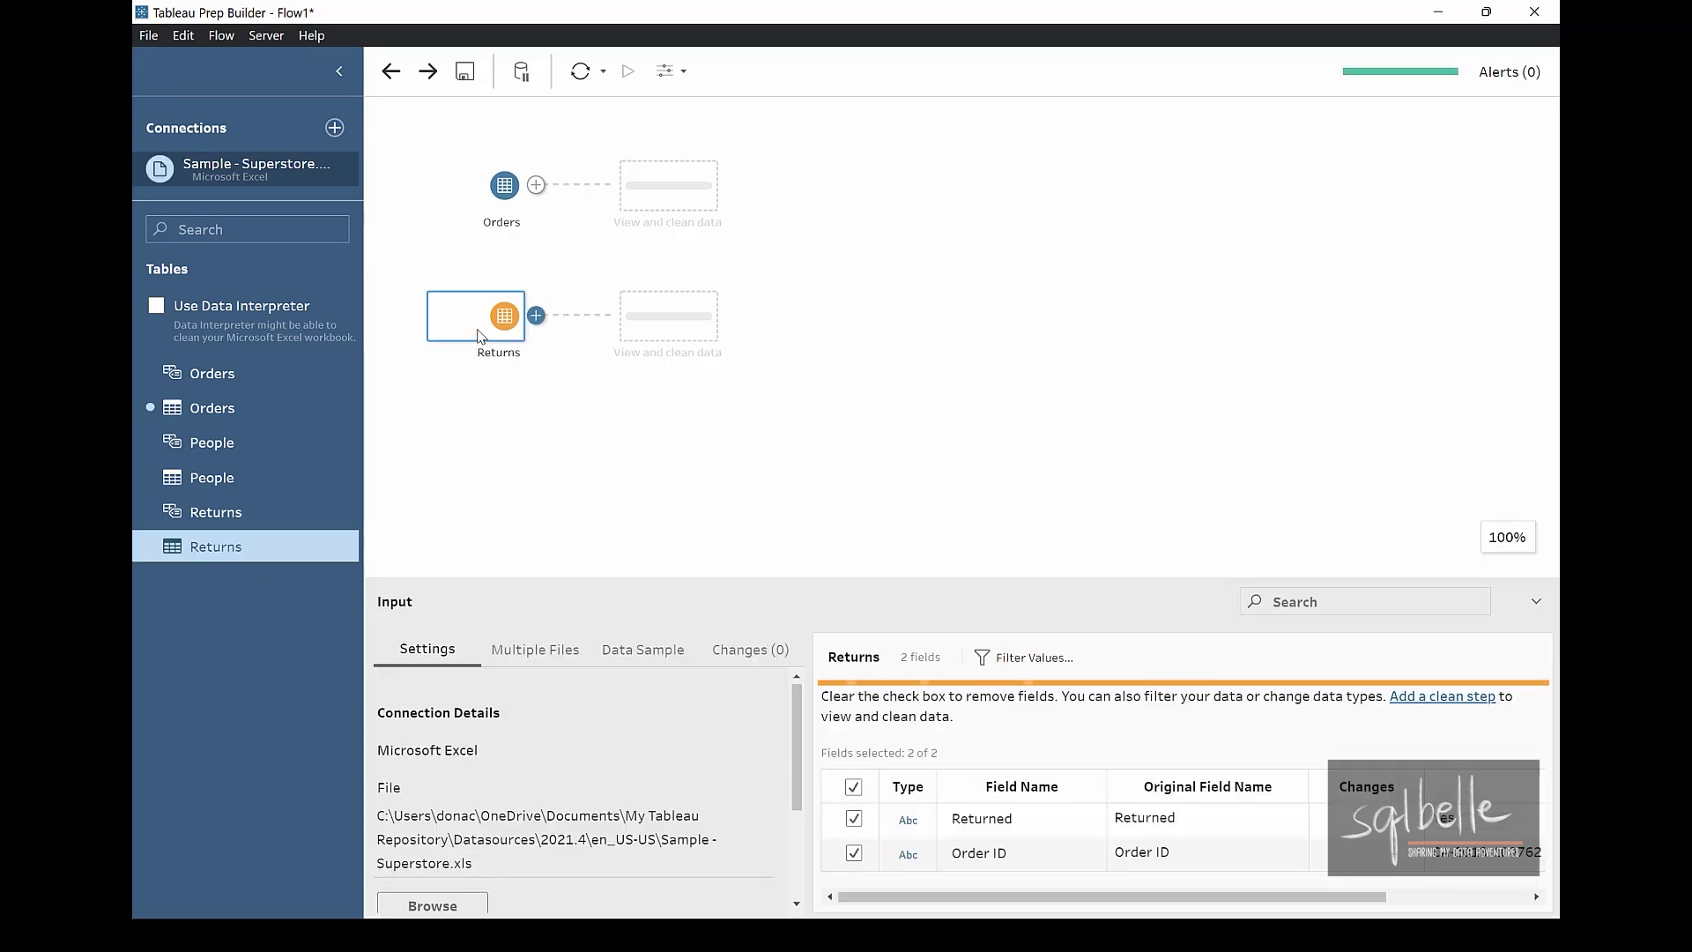
left_click_drag(479, 336, 564, 201)
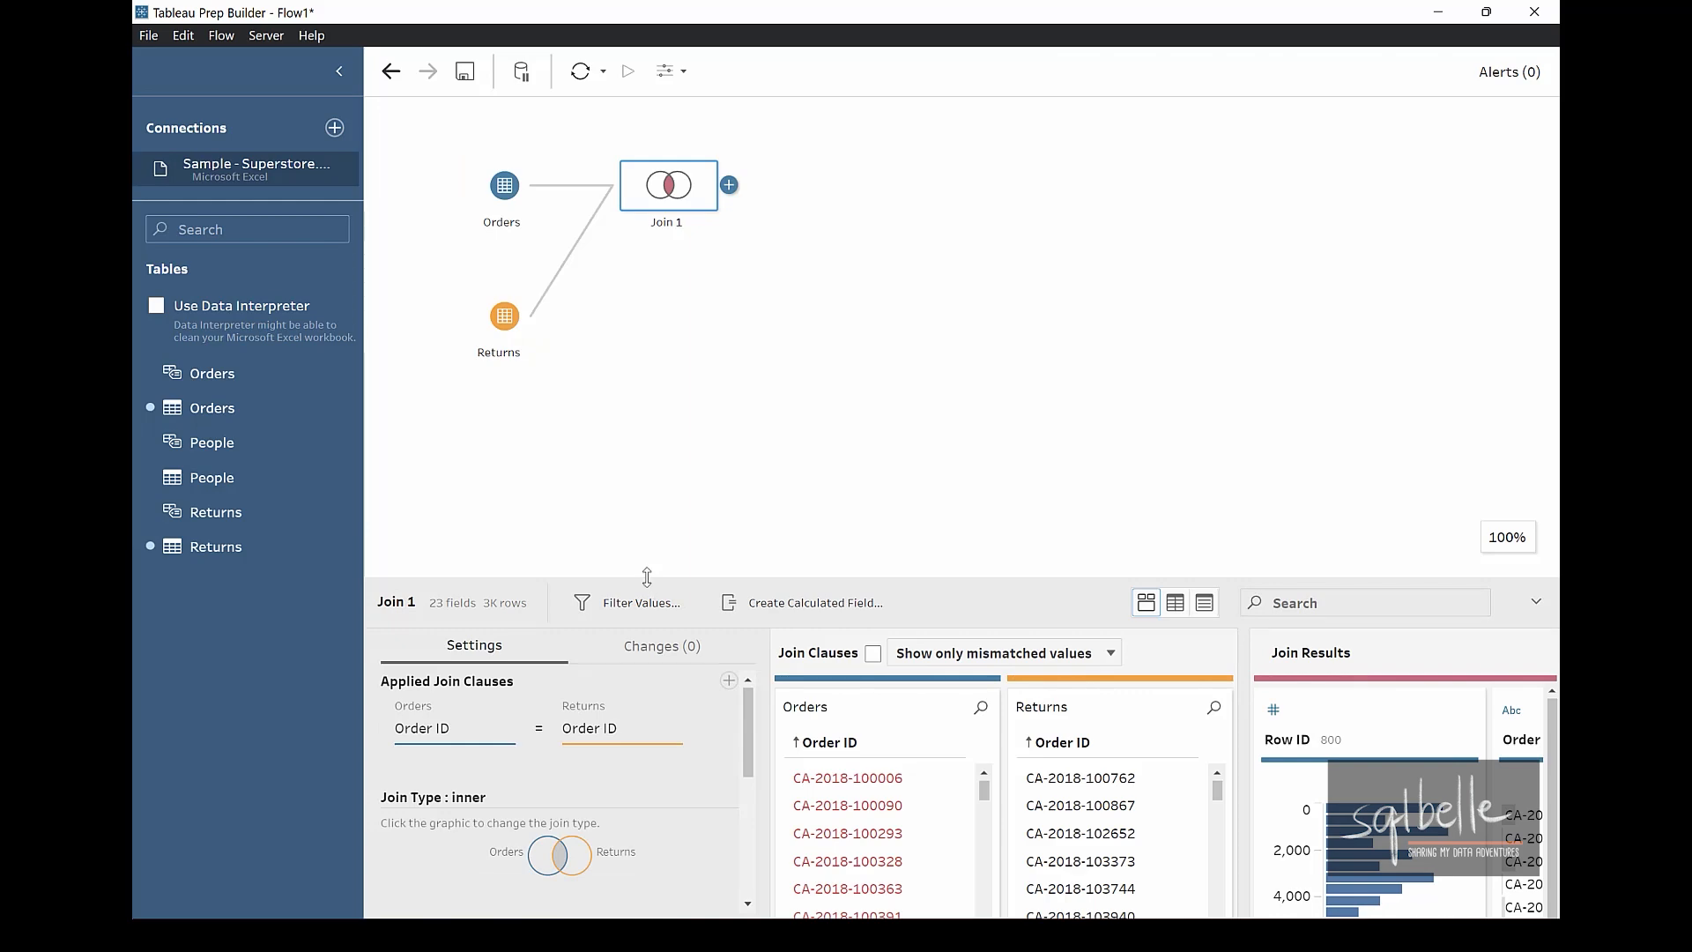
left_click_drag(647, 576, 647, 238)
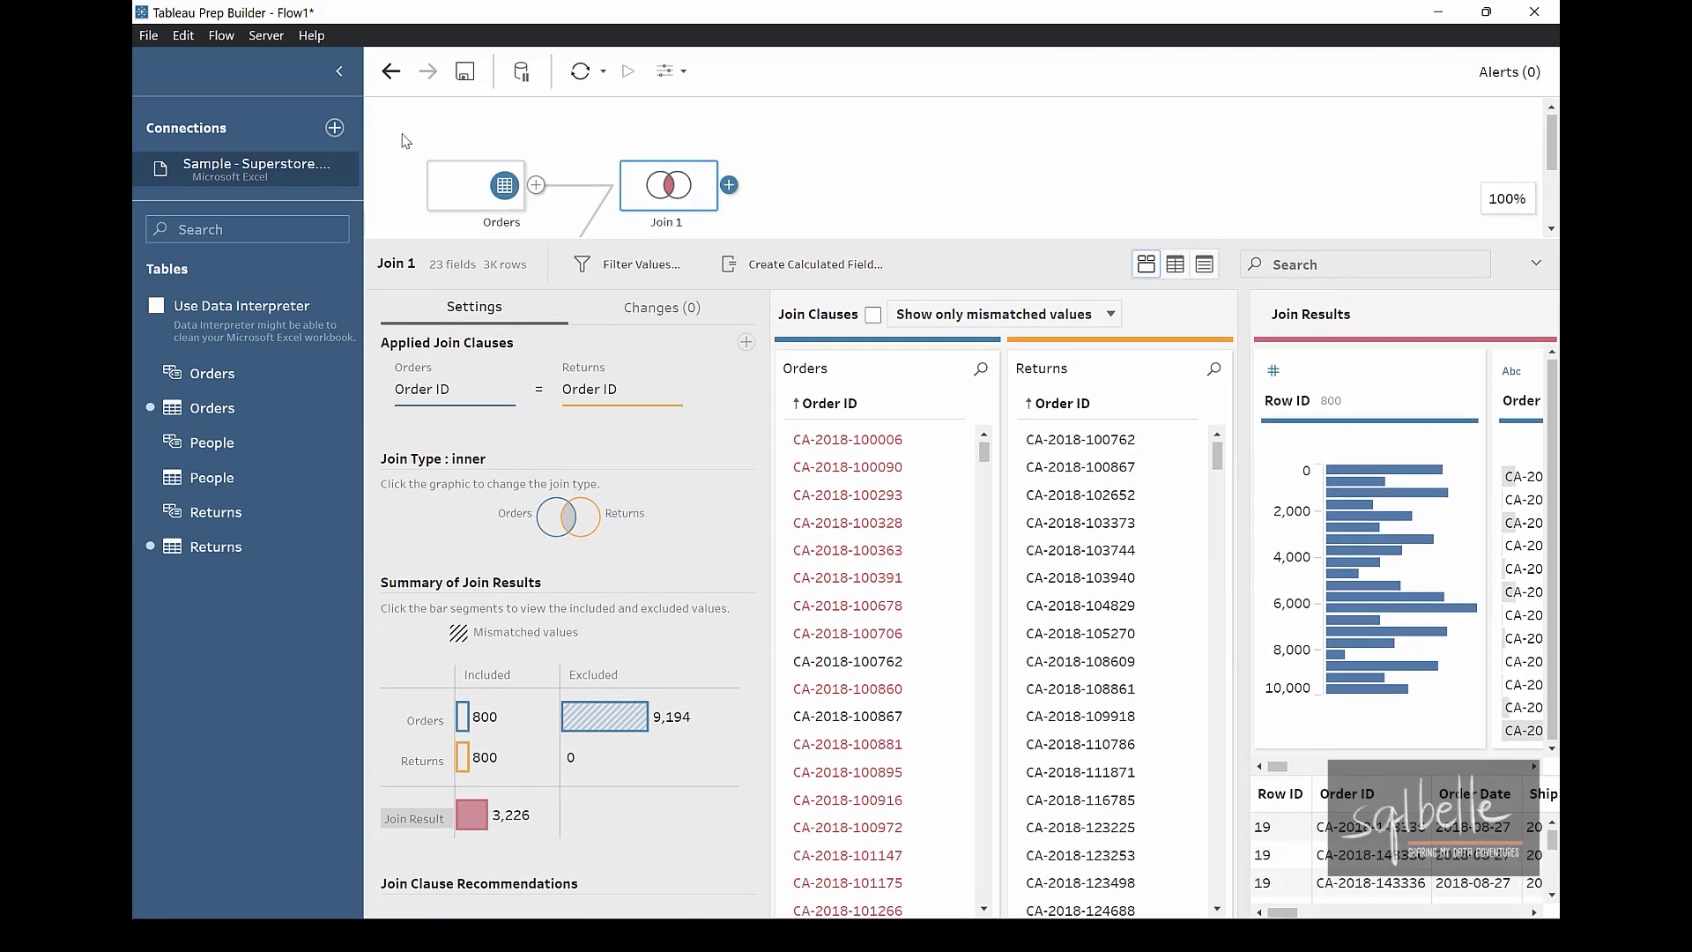
left_click(335, 72)
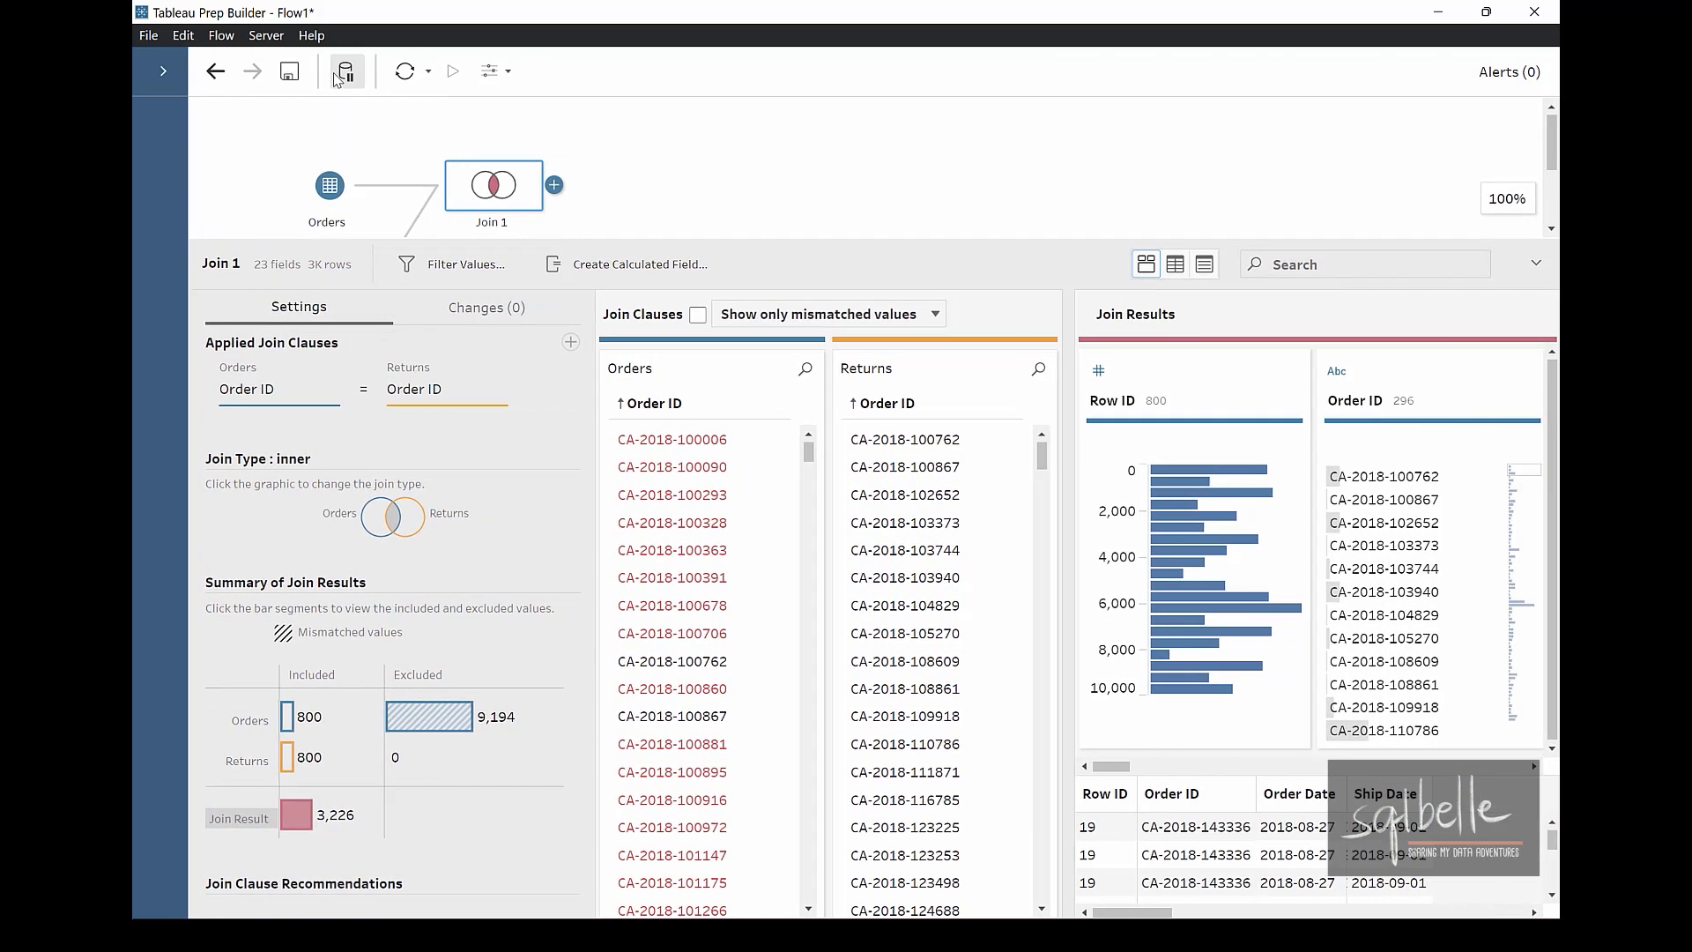
Examine the join's applied clauses, join type and summary of included and excluded rows.
mouse_move(162, 293)
left_mouse_down()
mouse_move(601, 527)
mouse_move(359, 888)
mouse_move(218, 890)
mouse_move(151, 298)
left_mouse_up()
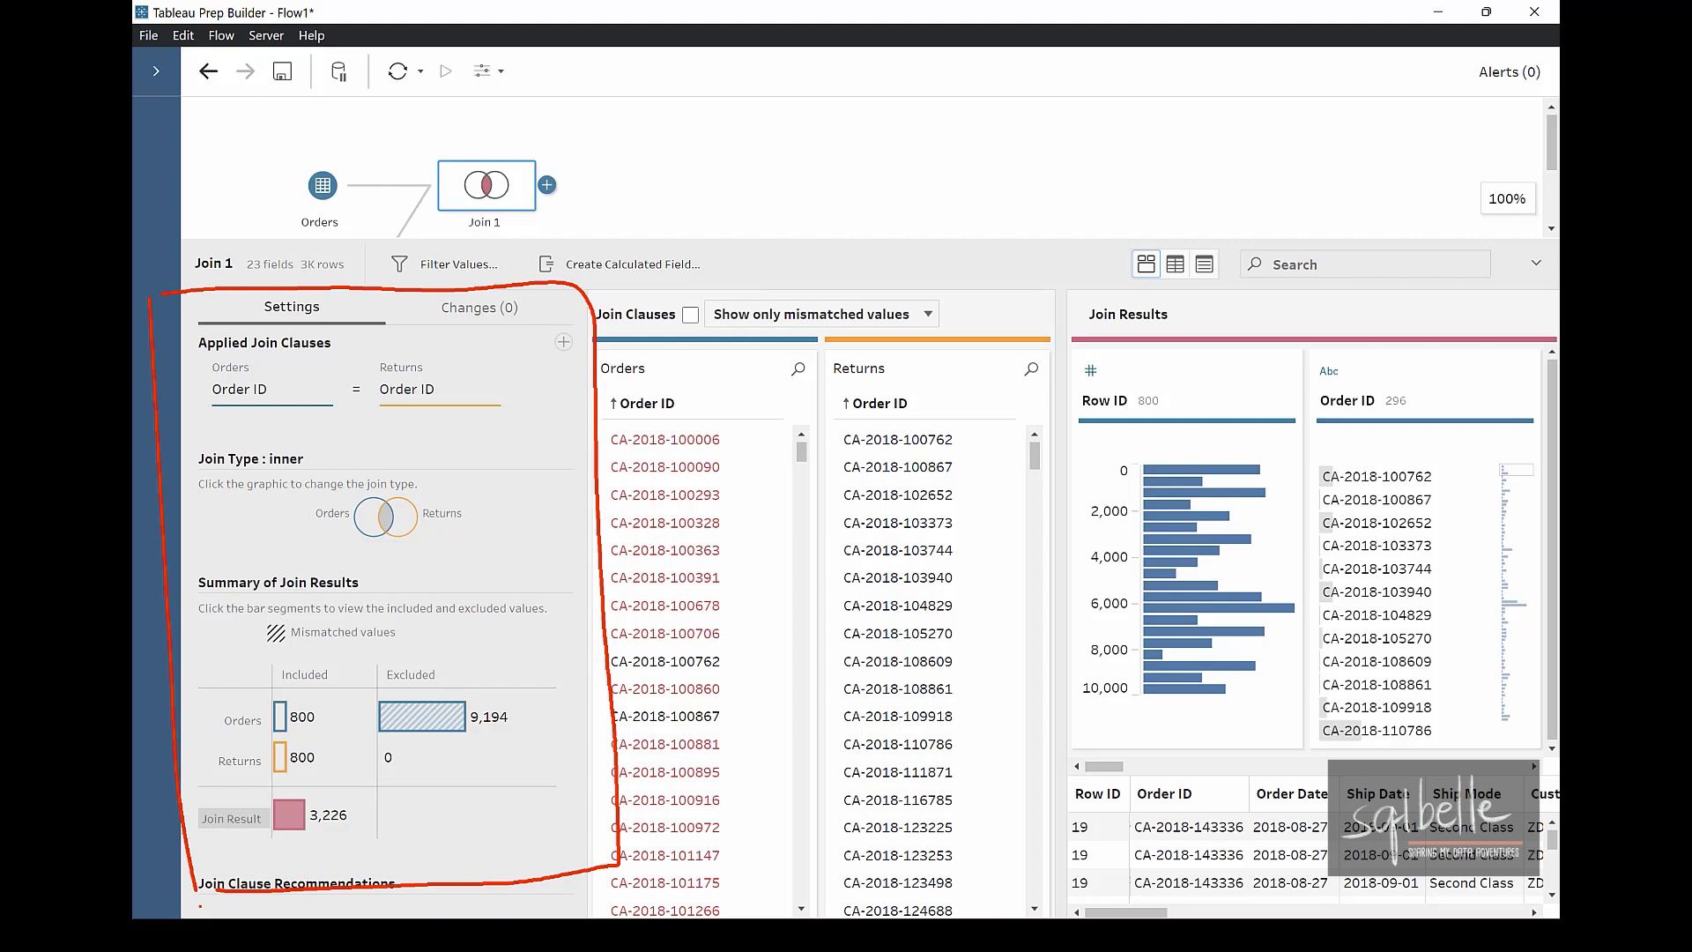
left_click_drag(518, 351, 520, 444)
mouse_move(383, 358)
left_mouse_down()
mouse_move(389, 377)
mouse_move(379, 356)
left_mouse_up()
mouse_move(291, 430)
left_mouse_down()
mouse_move(271, 451)
mouse_move(283, 430)
left_mouse_up()
mouse_move(340, 543)
left_mouse_down()
mouse_move(194, 606)
mouse_move(319, 533)
left_mouse_up()
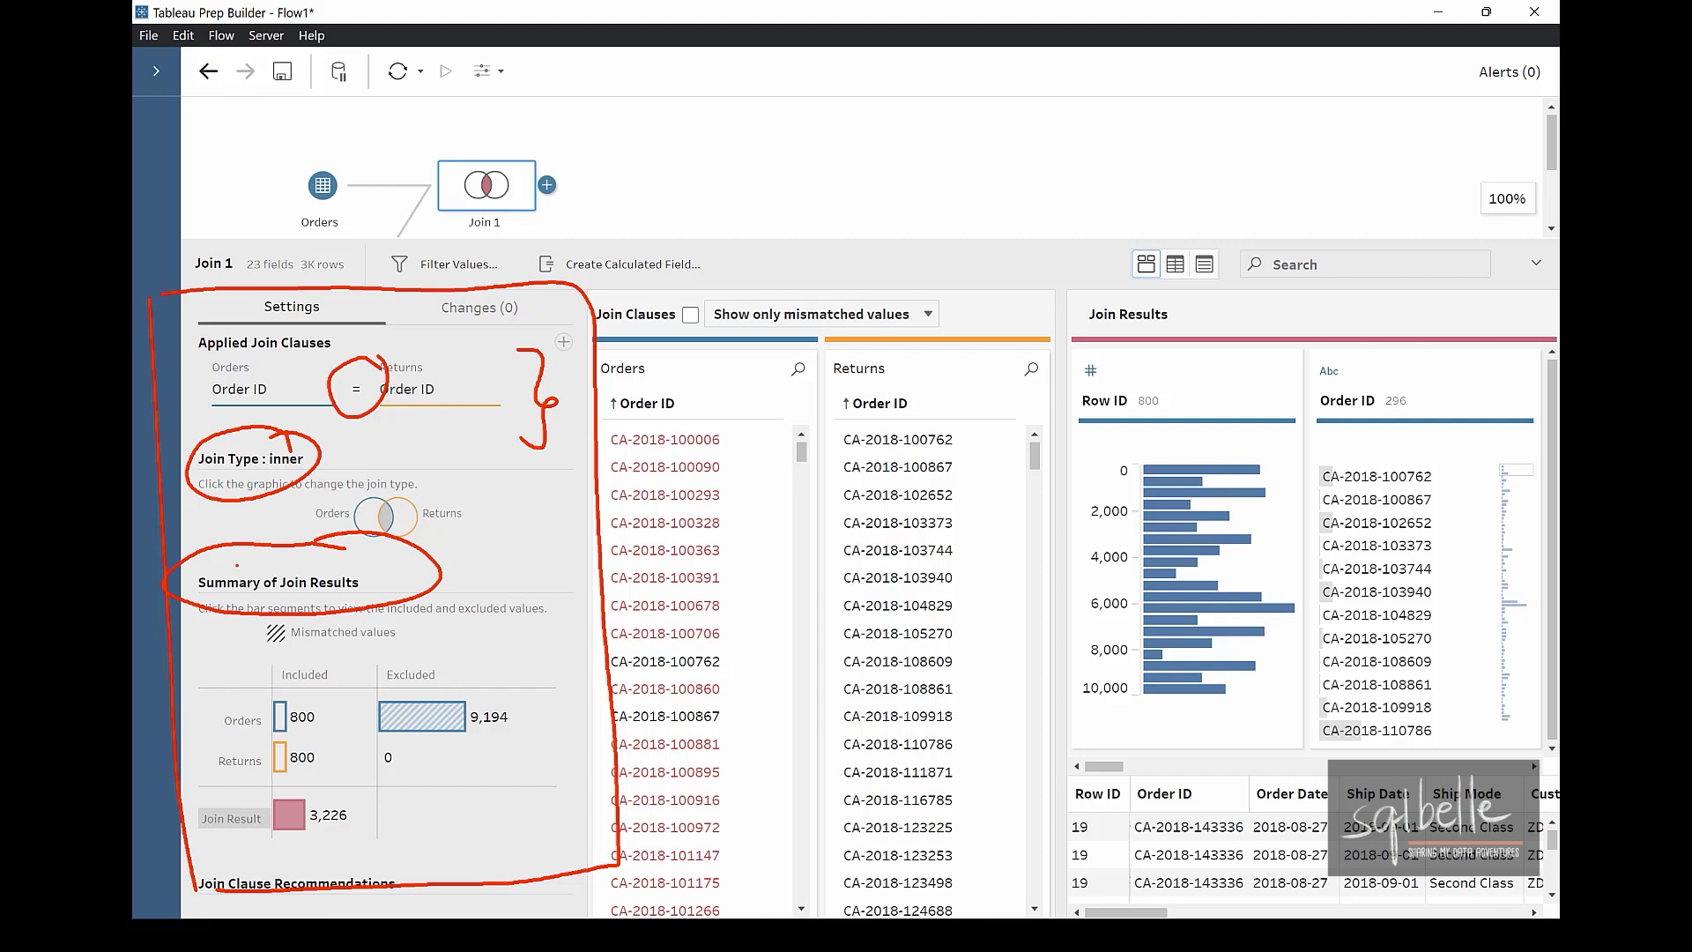
left_click_drag(374, 648, 322, 698)
mouse_move(557, 627)
left_mouse_down()
mouse_move(489, 709)
mouse_move(526, 683)
left_mouse_up()
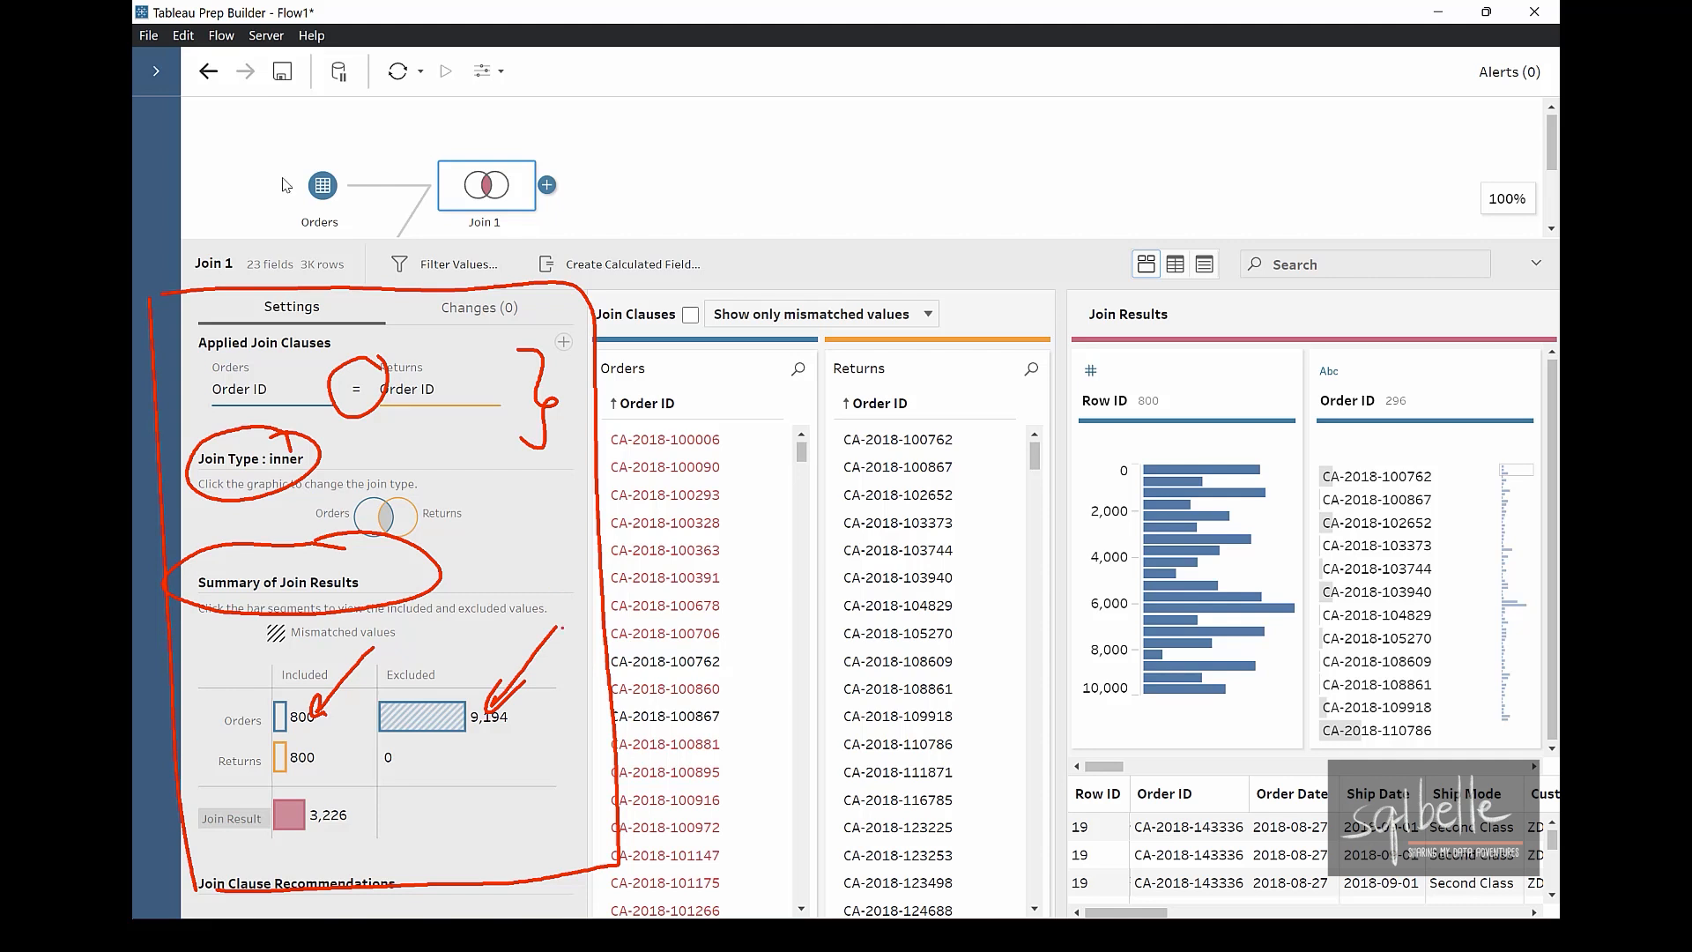
key("Escape")
View the matched rows included from Orders together with the matched rows included from Returns.
mouse_move(282, 723)
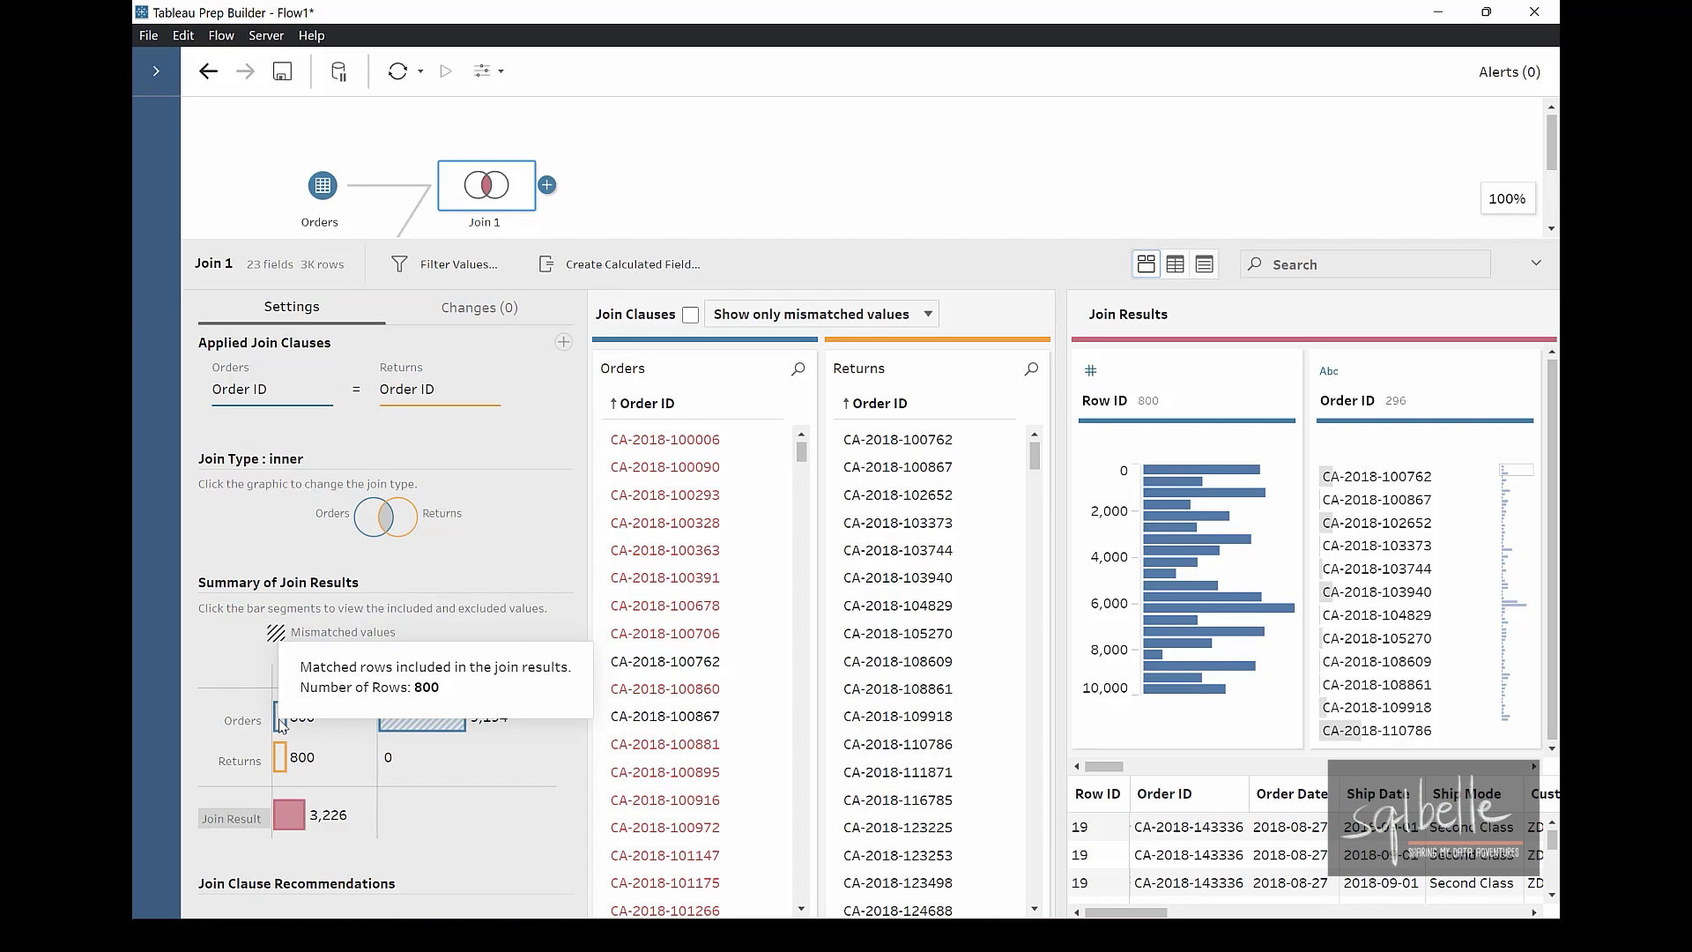
left_click(282, 723)
key("ctrl+2")
mouse_move(759, 279)
left_mouse_down()
mouse_move(564, 547)
mouse_move(1398, 382)
mouse_move(725, 291)
left_mouse_up()
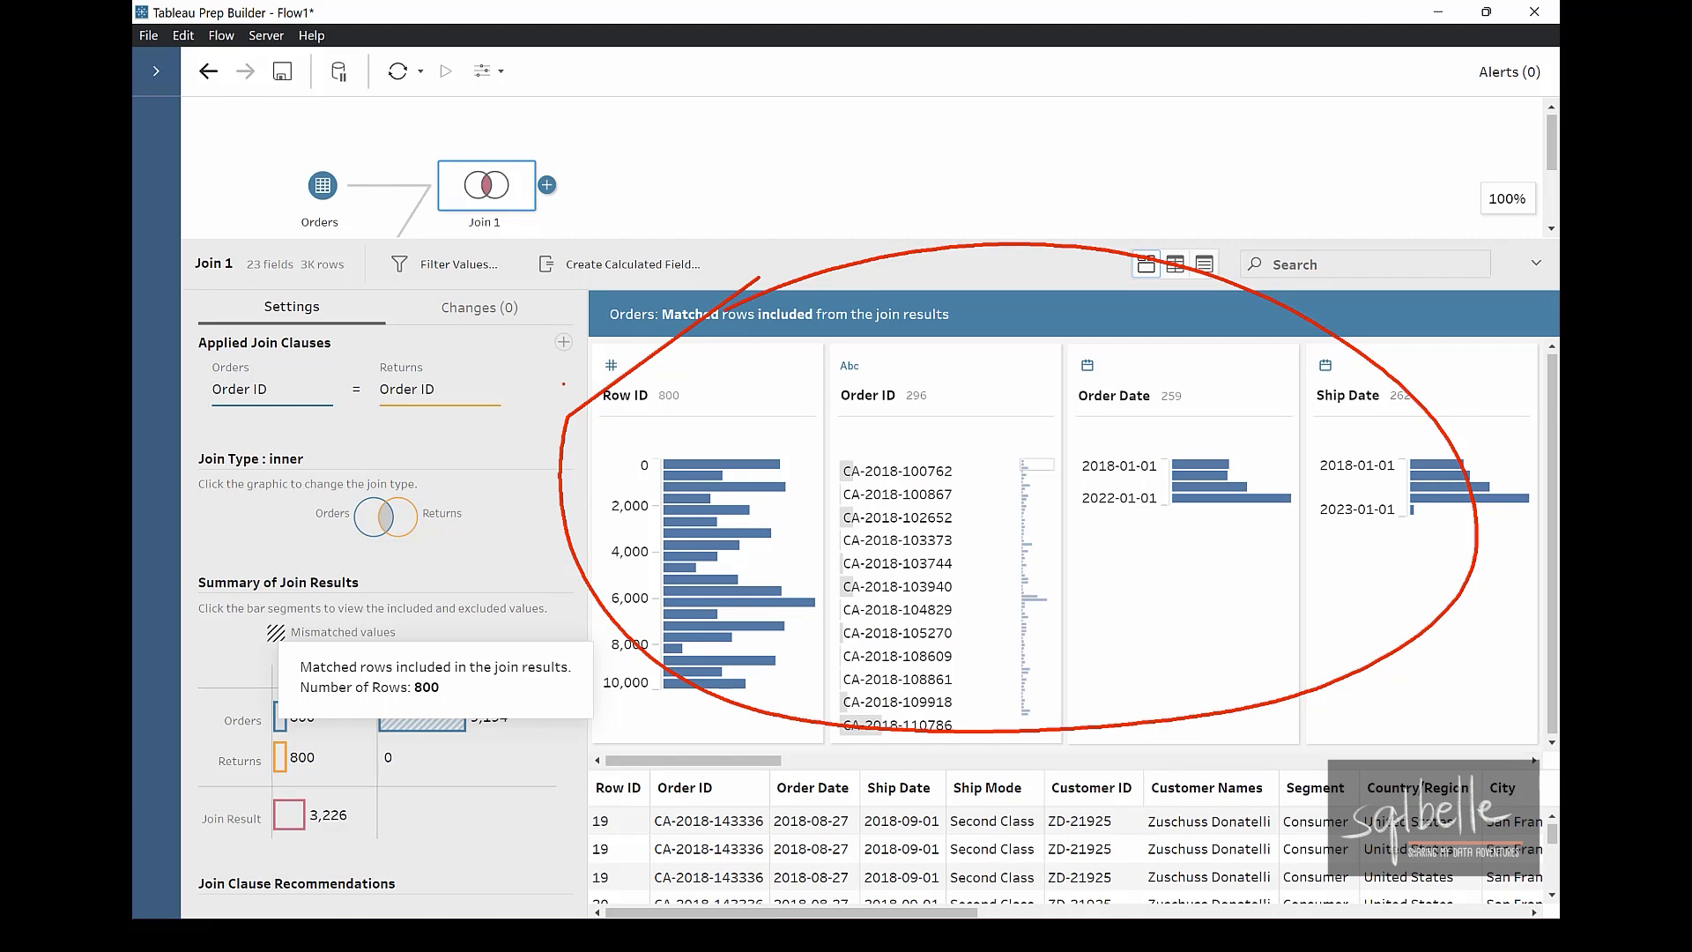
key("Escape")
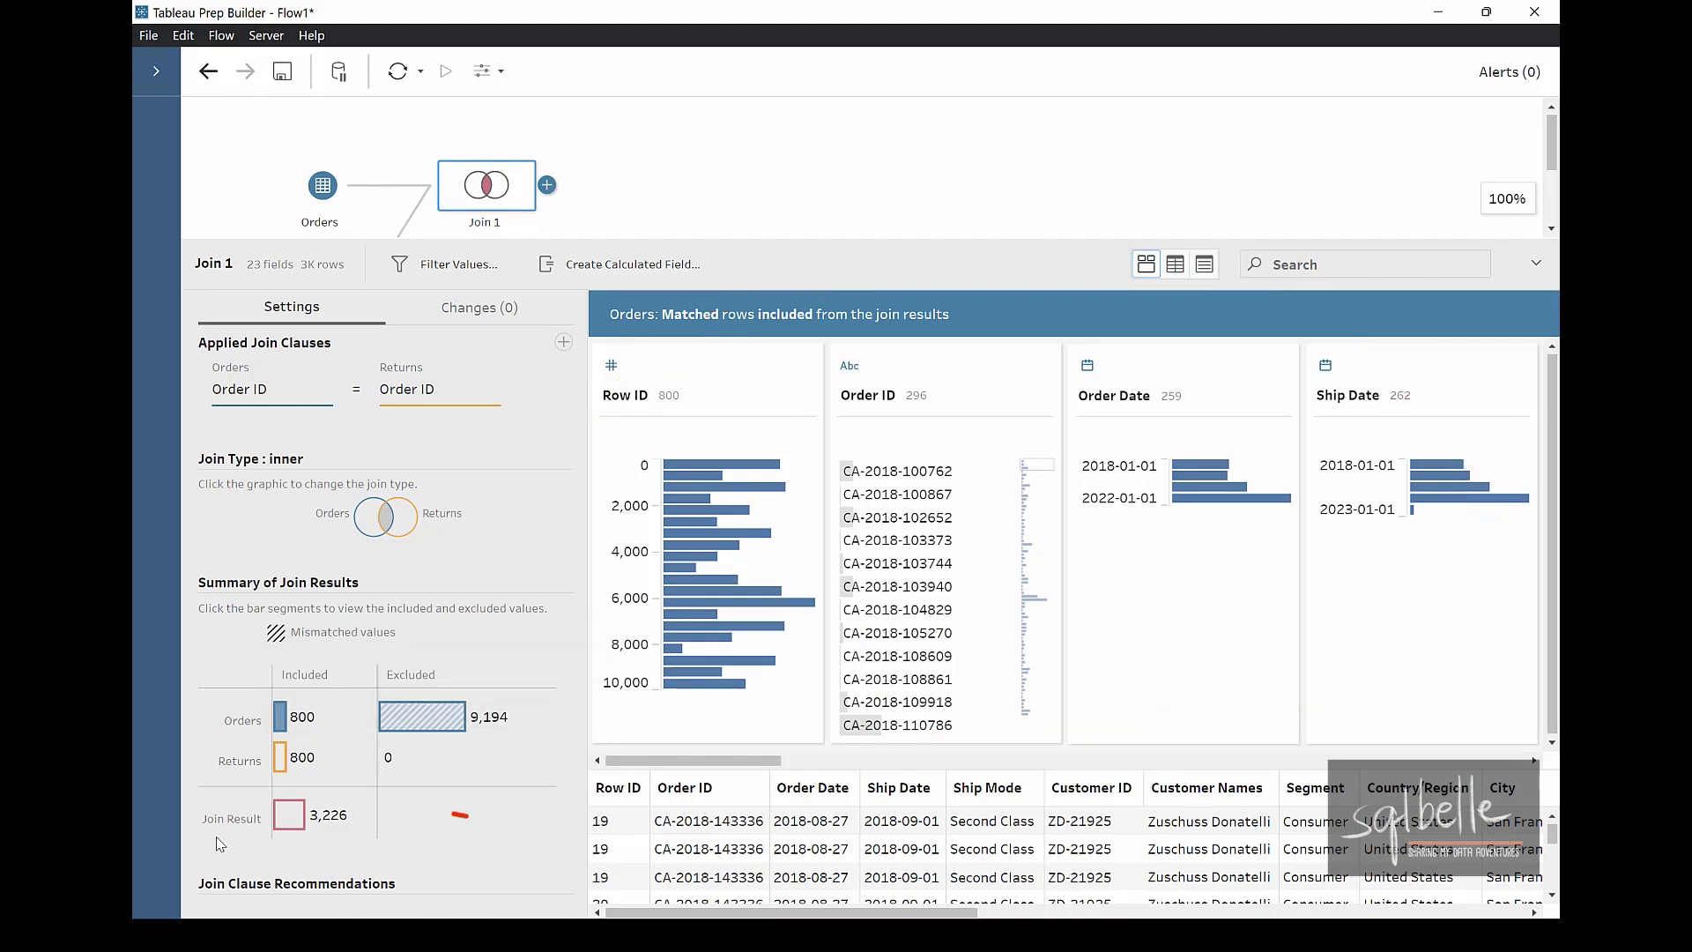
left_click(282, 761, "ctrl")
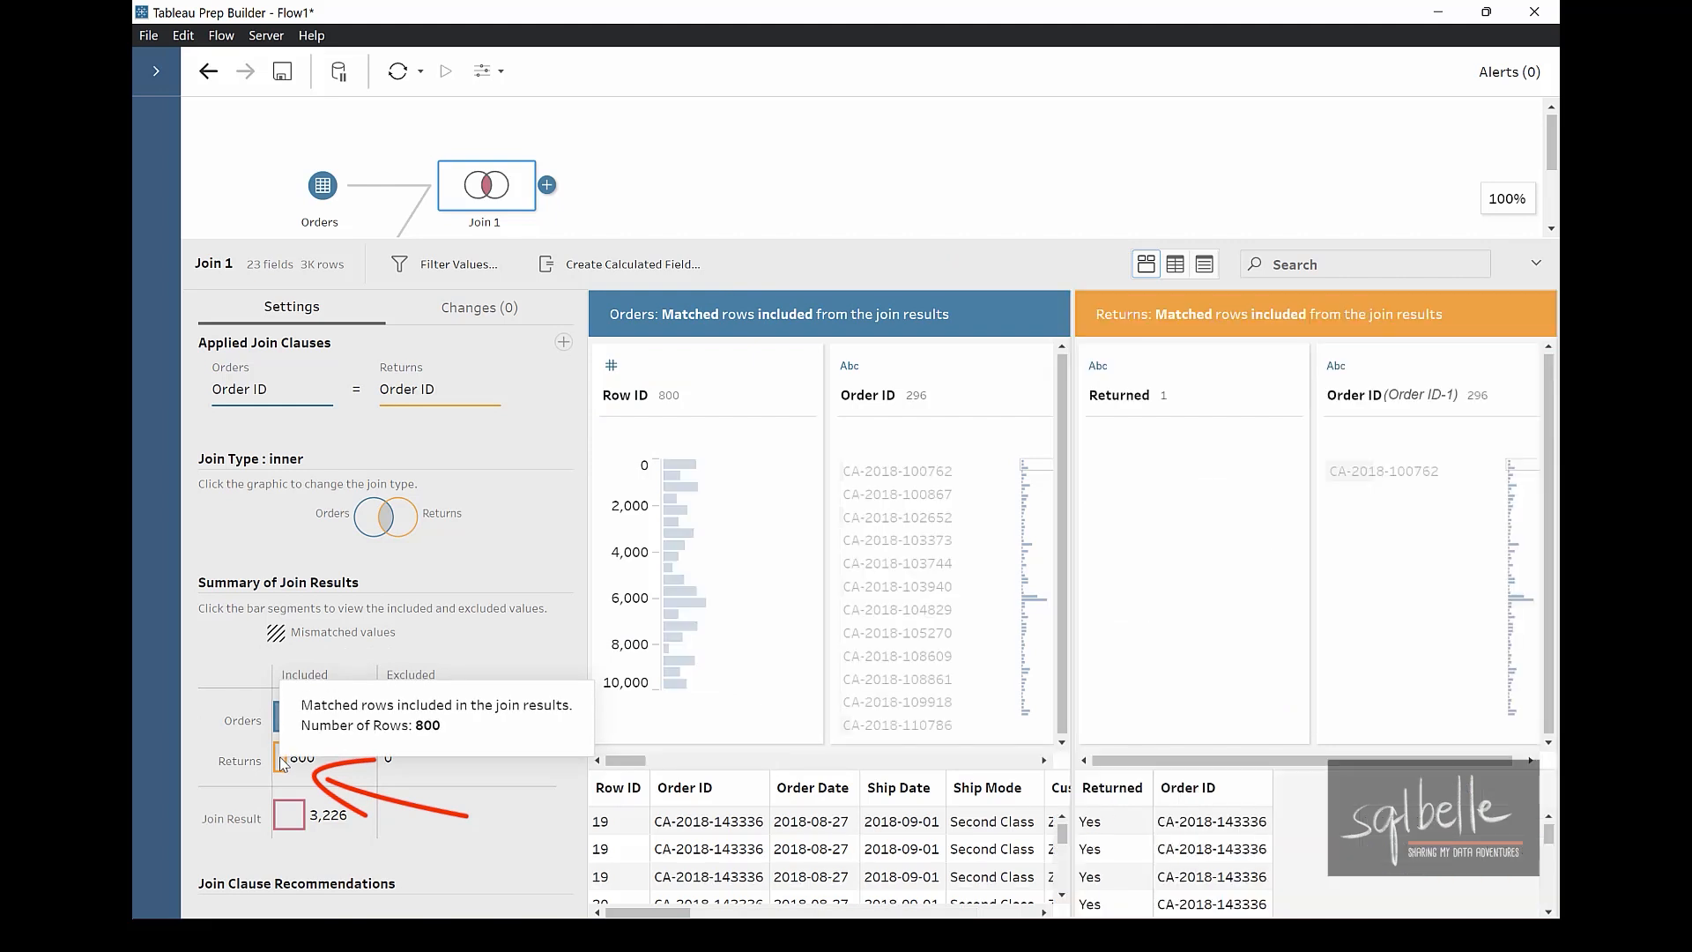
mouse_move(1557, 371)
left_mouse_down()
mouse_move(1269, 732)
mouse_move(1378, 261)
left_mouse_up()
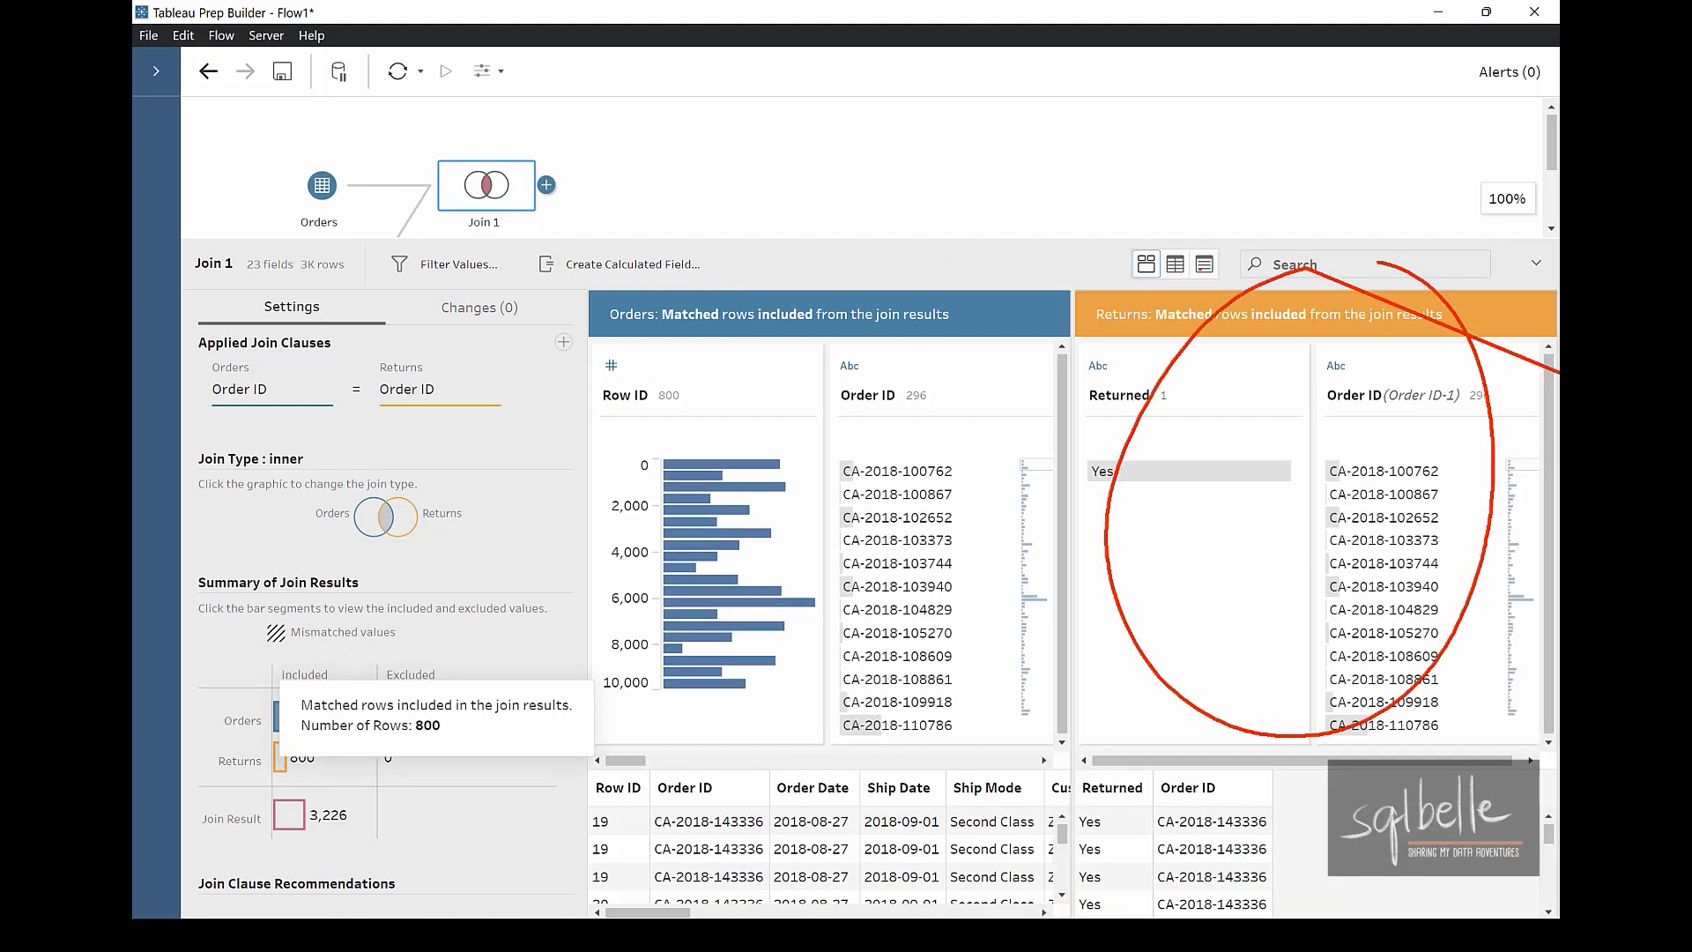
View the unmatched Orders rows that are excluded from the join results.
key("Escape")
mouse_move(408, 736)
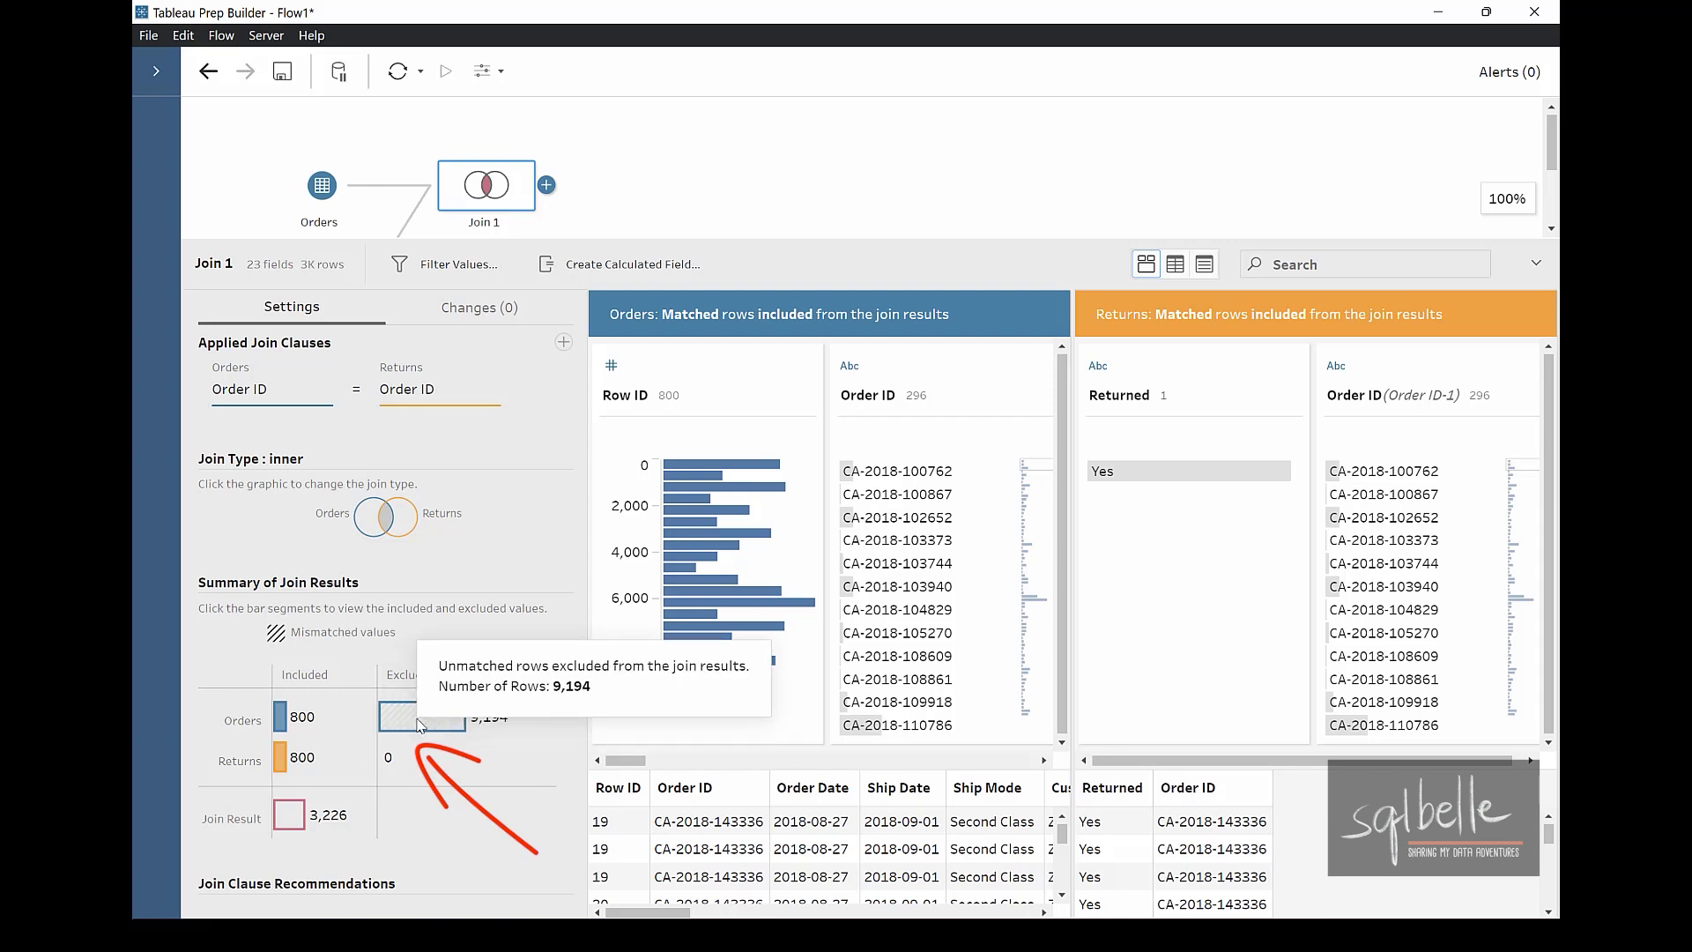
left_click(420, 724)
mouse_move(1211, 302)
left_mouse_down()
mouse_move(670, 388)
mouse_move(1492, 418)
mouse_move(899, 296)
left_mouse_up()
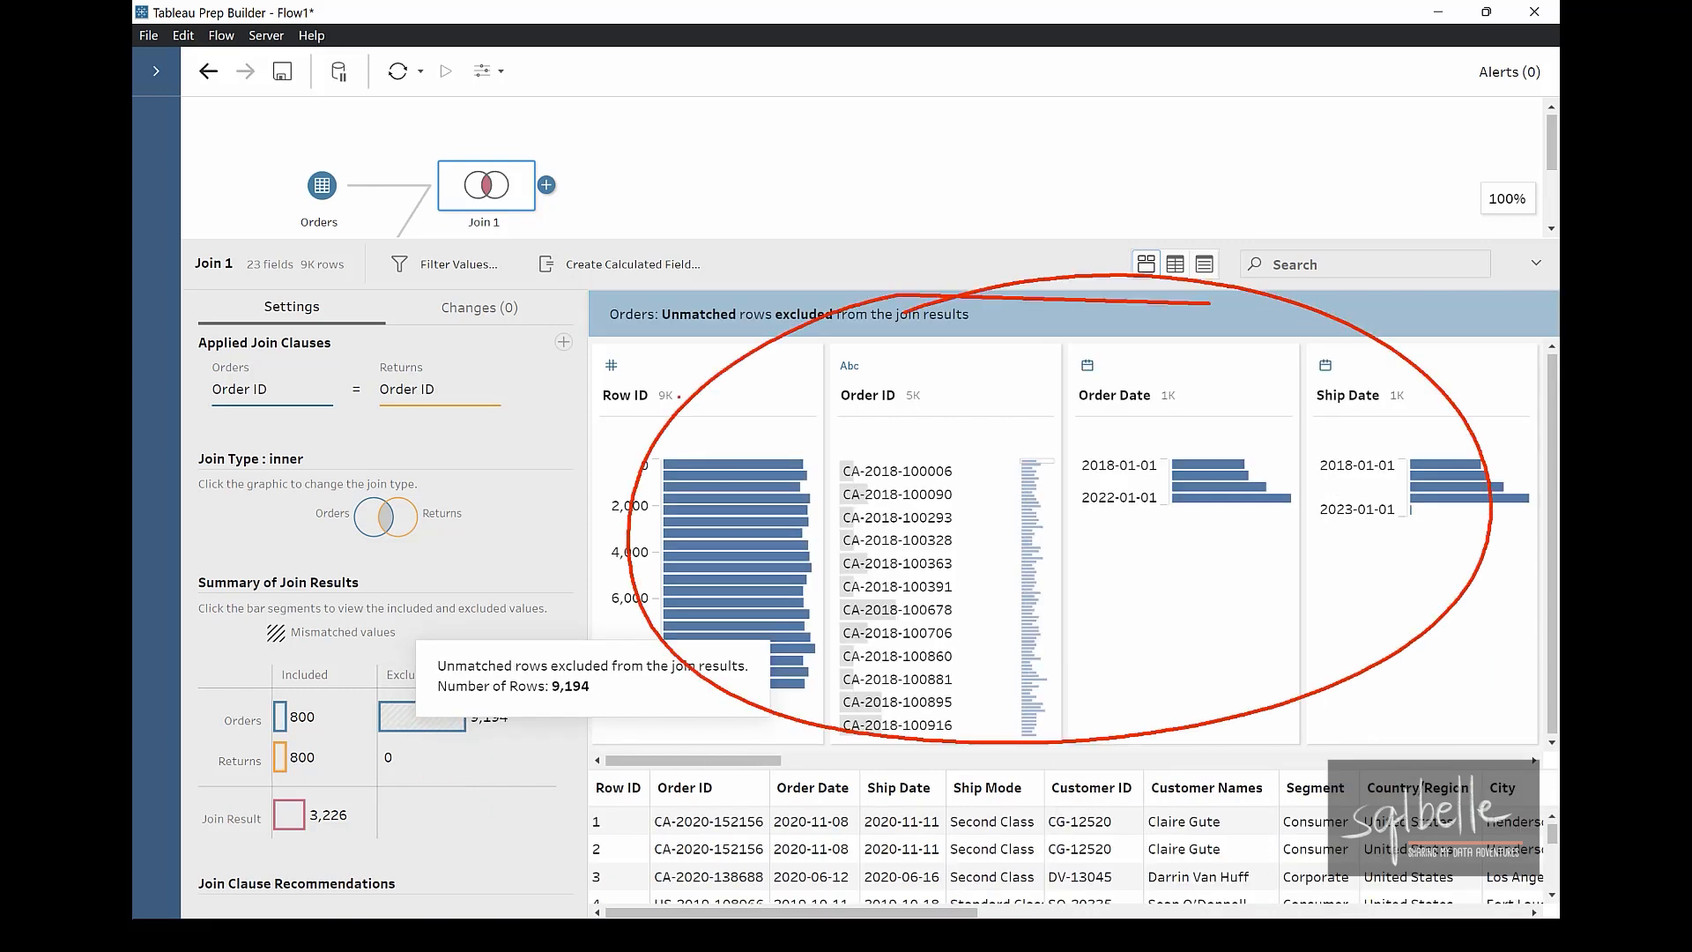
key("Escape")
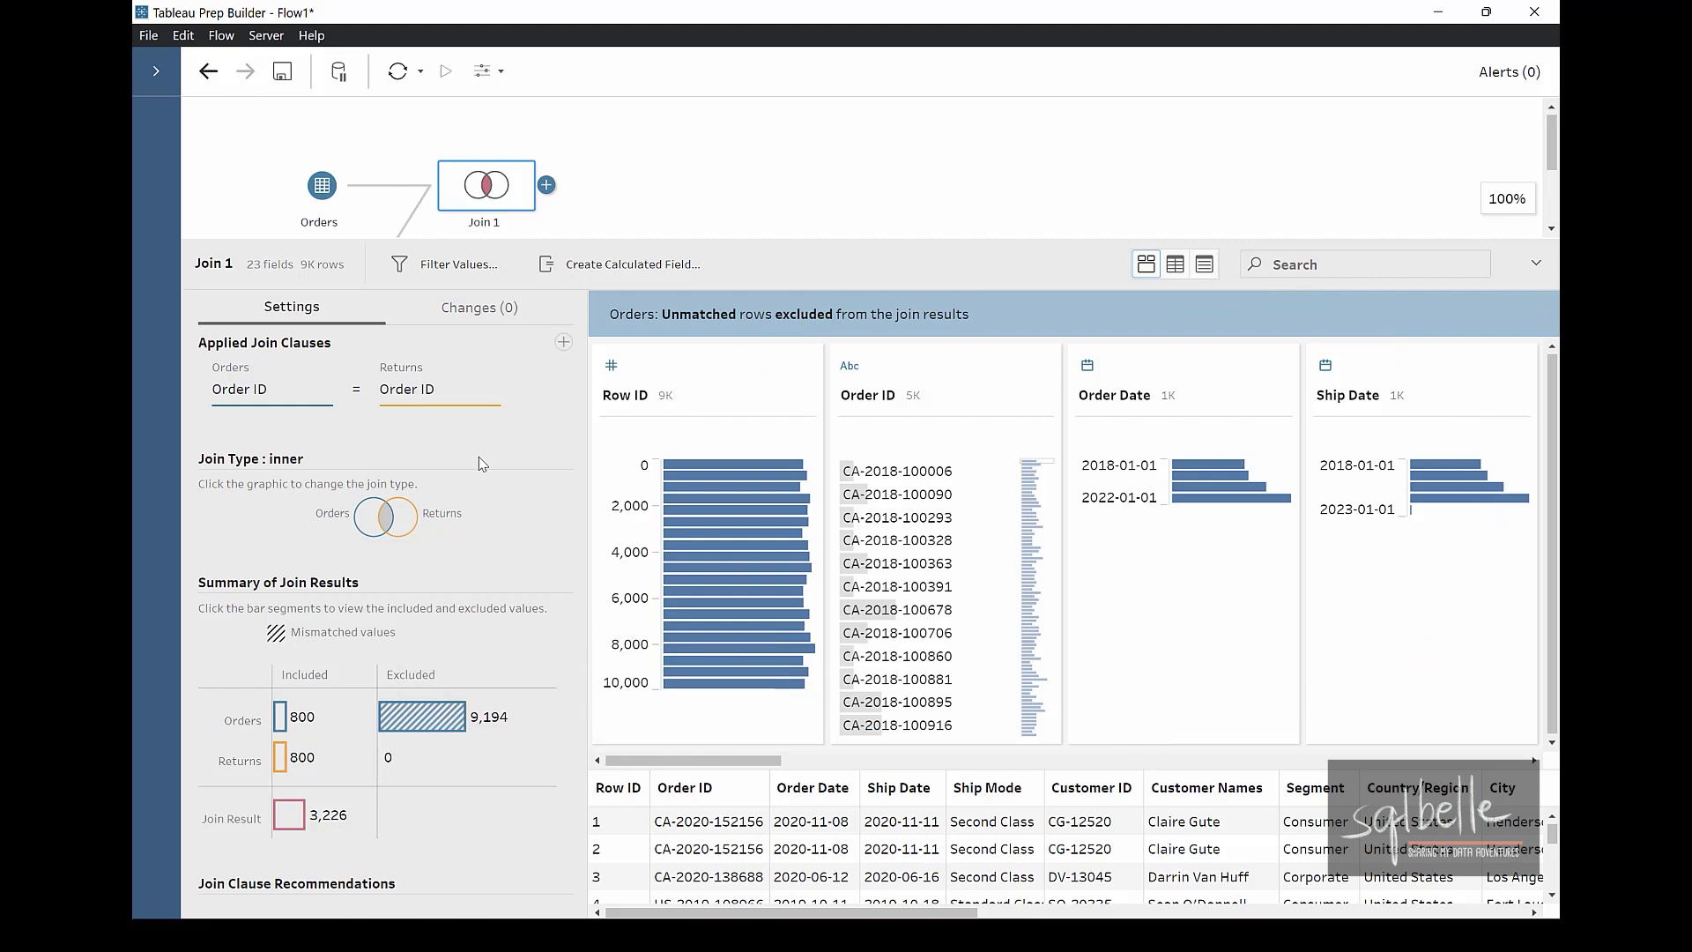
Inspect the fields and comparison operators available for the Order ID join clause and the fields offered for an additional clause.
left_click(308, 396)
key("ctrl+2")
mouse_move(341, 456)
left_mouse_down()
mouse_move(374, 743)
mouse_move(326, 806)
left_mouse_up()
mouse_move(640, 427)
left_mouse_down()
mouse_move(653, 559)
mouse_move(608, 565)
left_mouse_up()
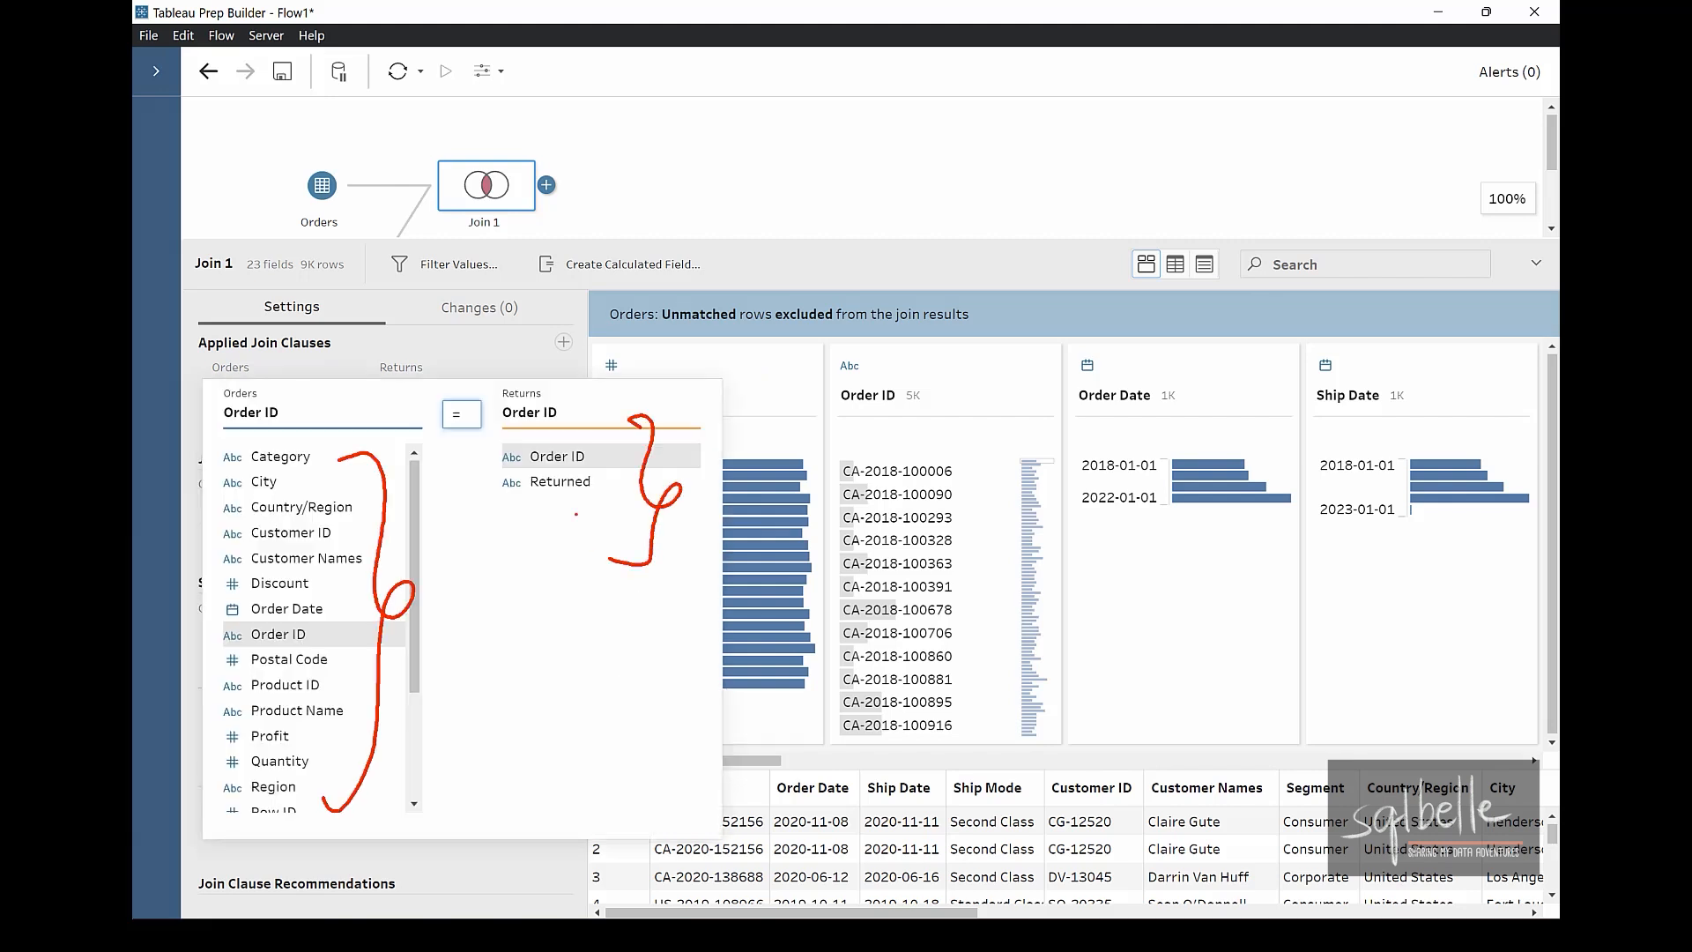
key("Escape")
left_click(465, 418)
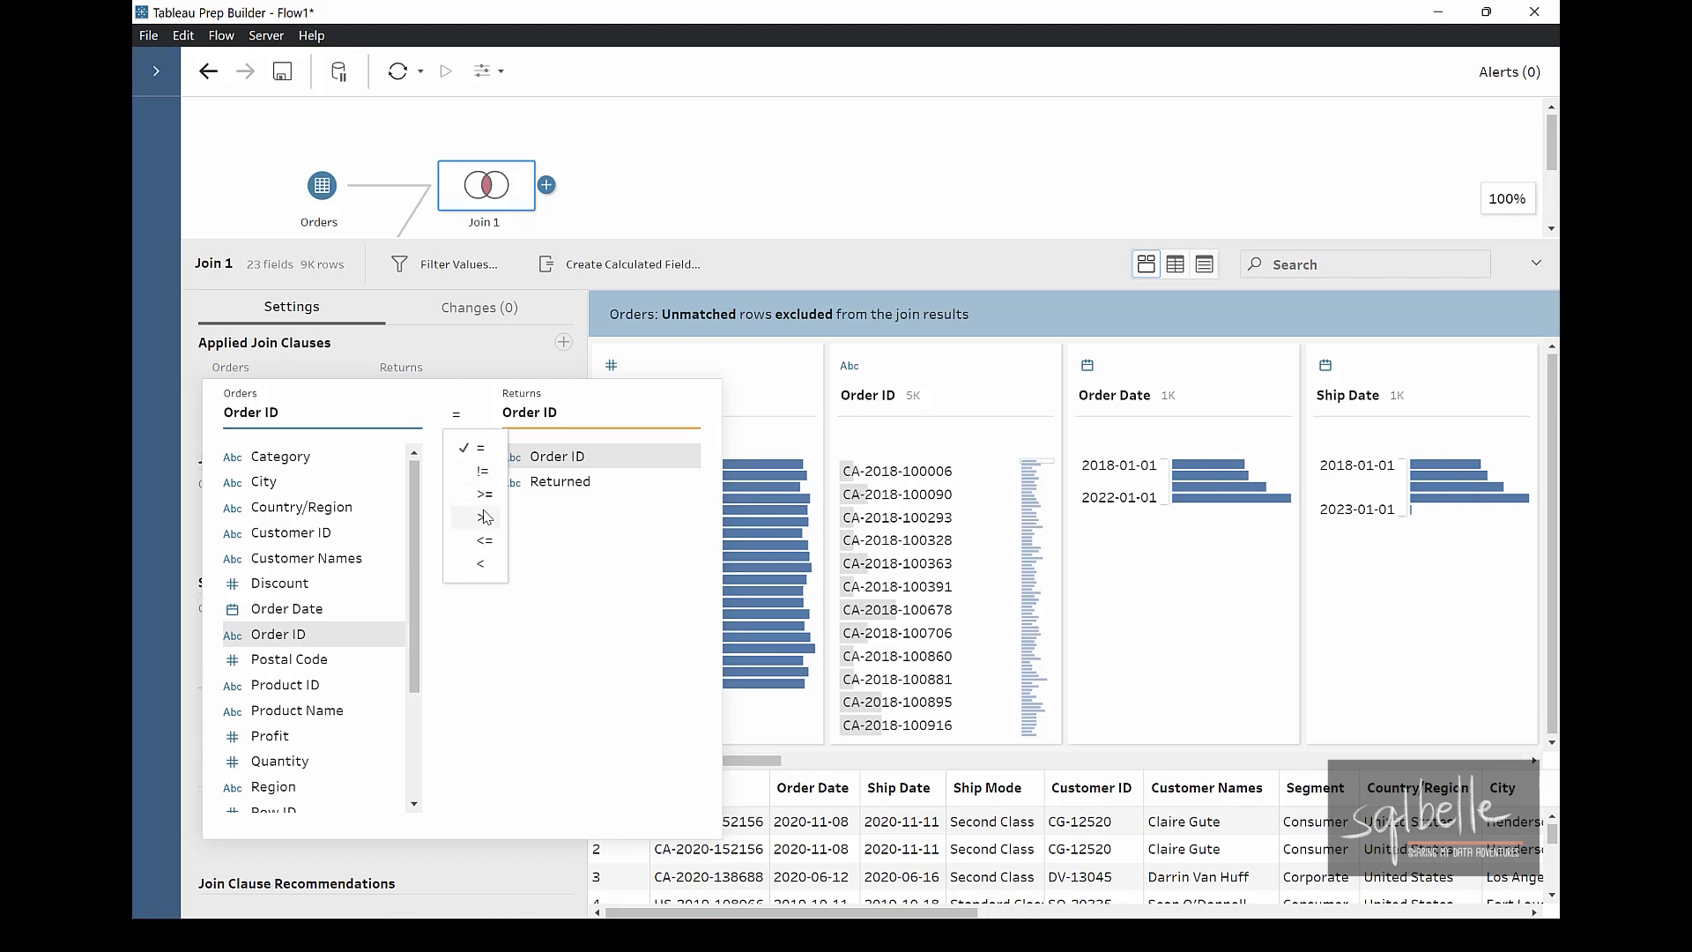
left_click(504, 344)
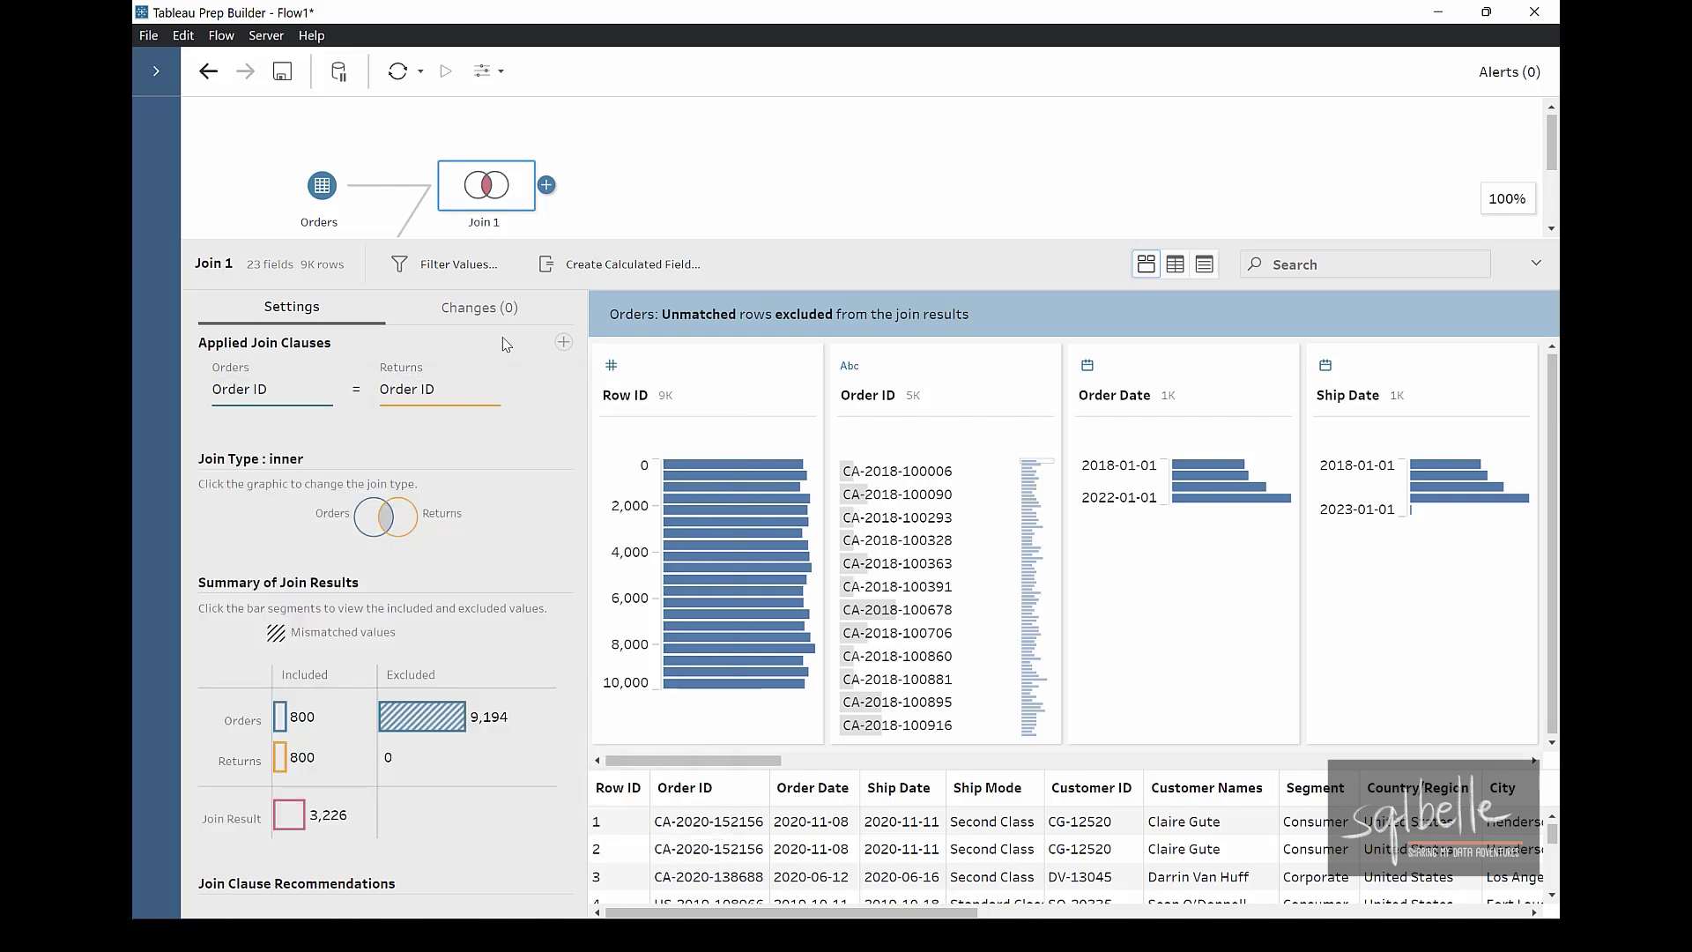
left_click(564, 344)
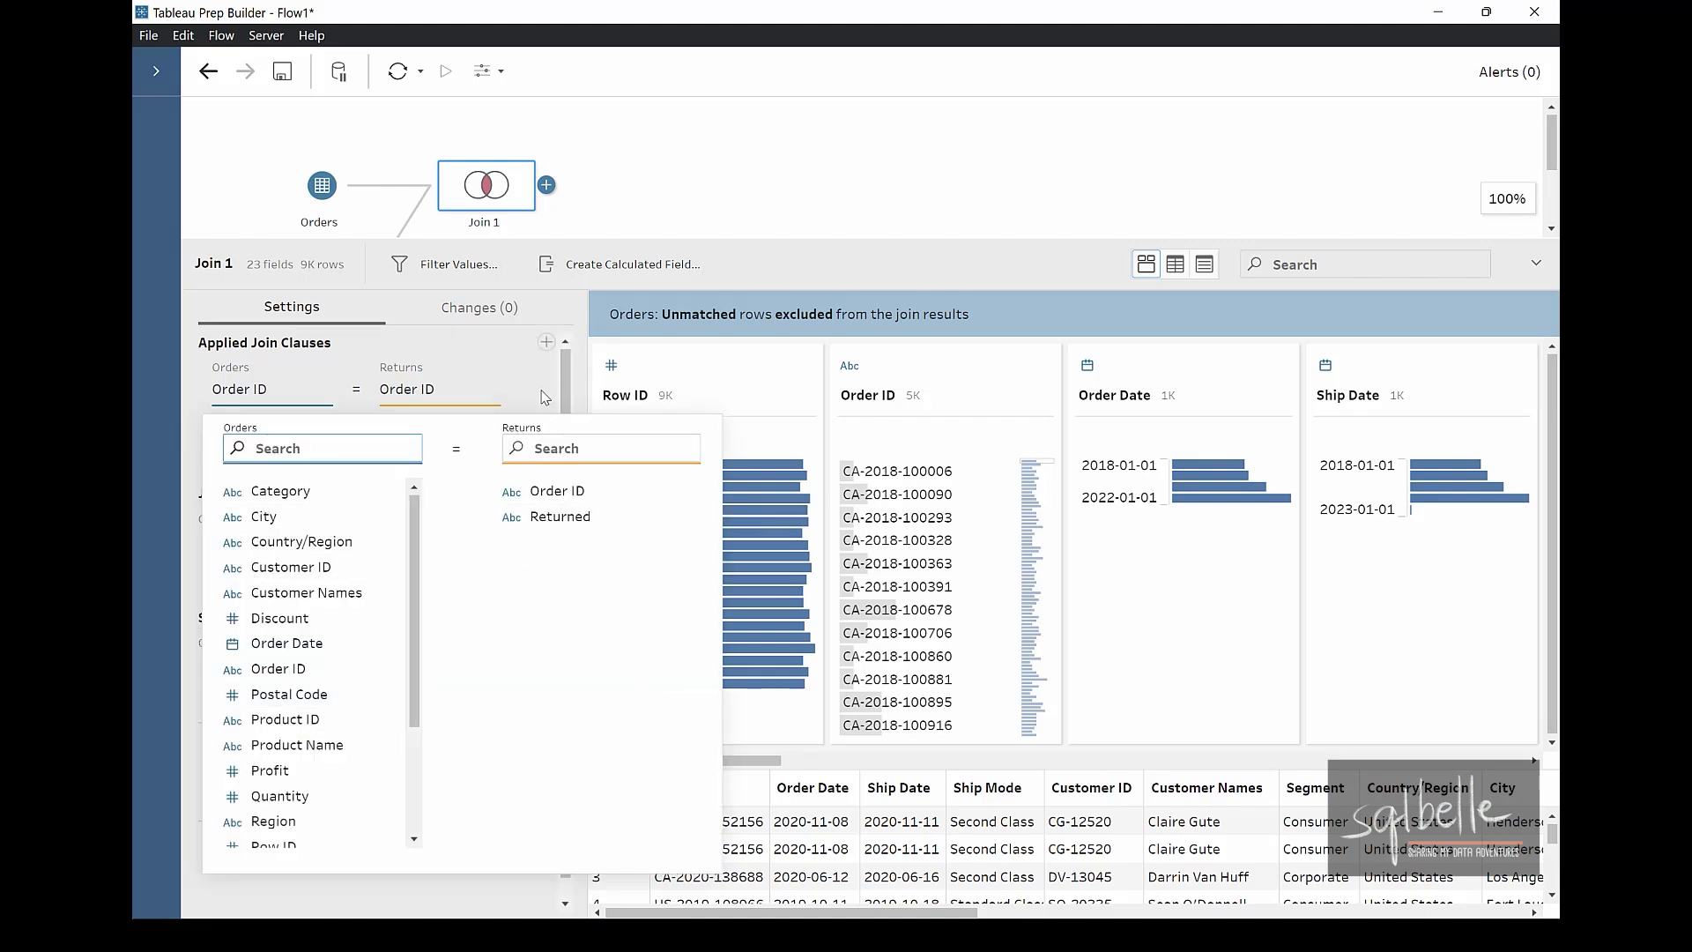
left_click(540, 391)
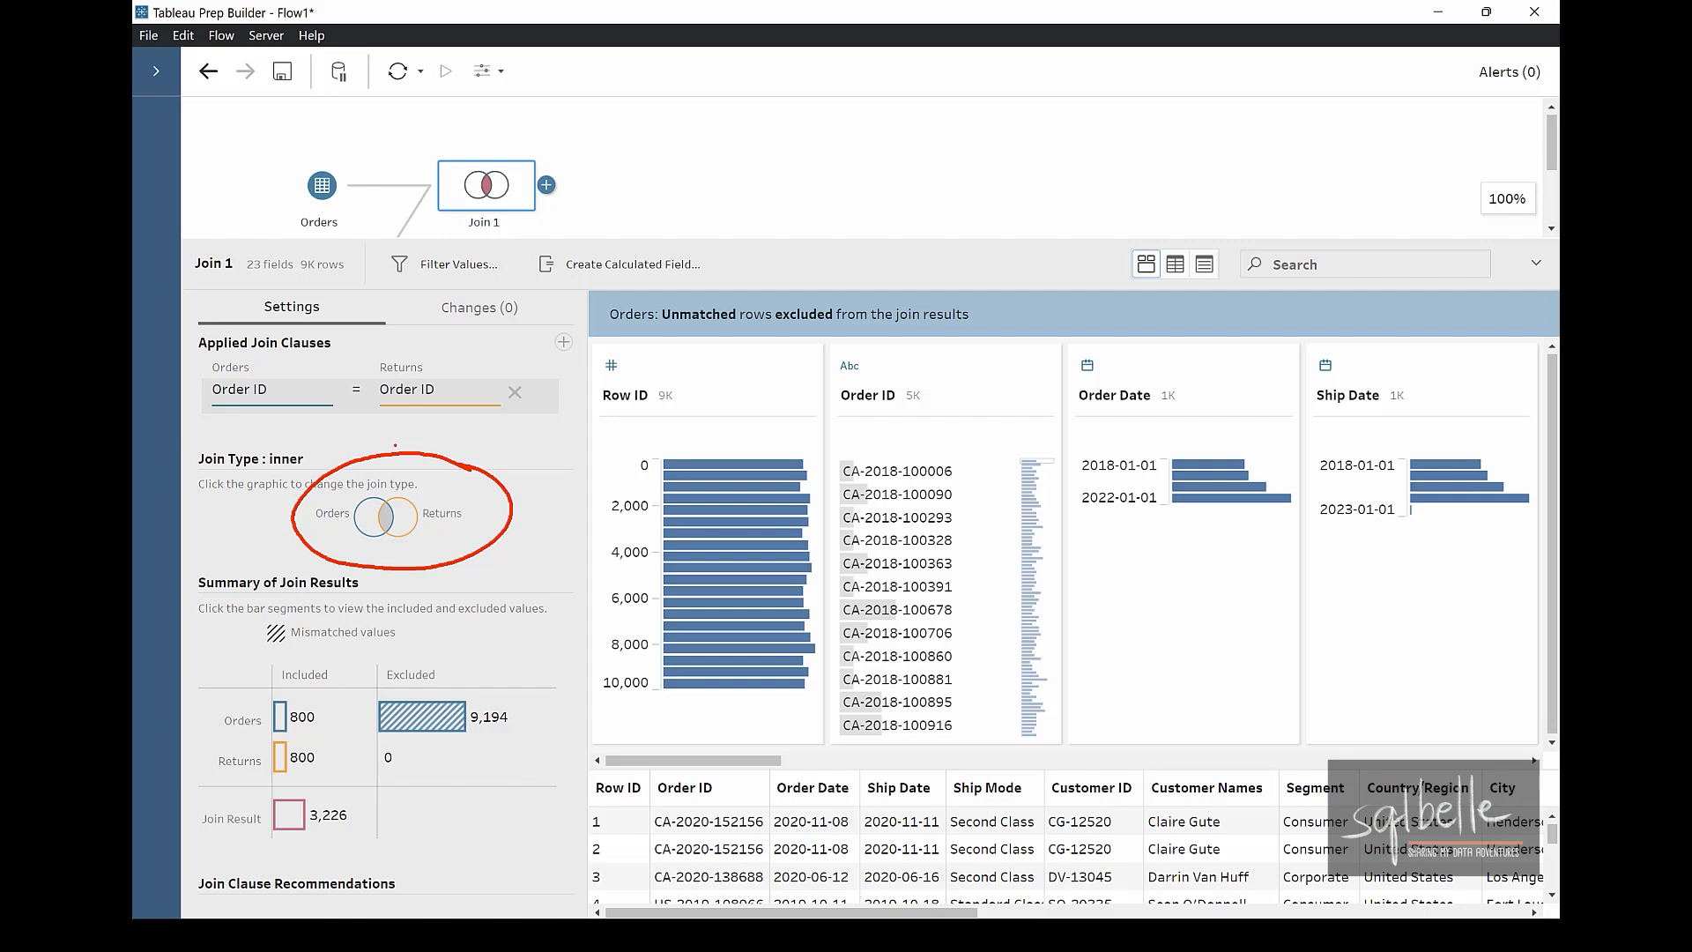
Change the Orders and Returns join type to left and review the included rows in the join results summary.
left_click(363, 525)
left_click_drag(385, 424, 282, 477)
left_click_drag(297, 449, 326, 468)
mouse_move(465, 671)
left_mouse_down()
mouse_move(182, 692)
mouse_move(533, 651)
left_mouse_up()
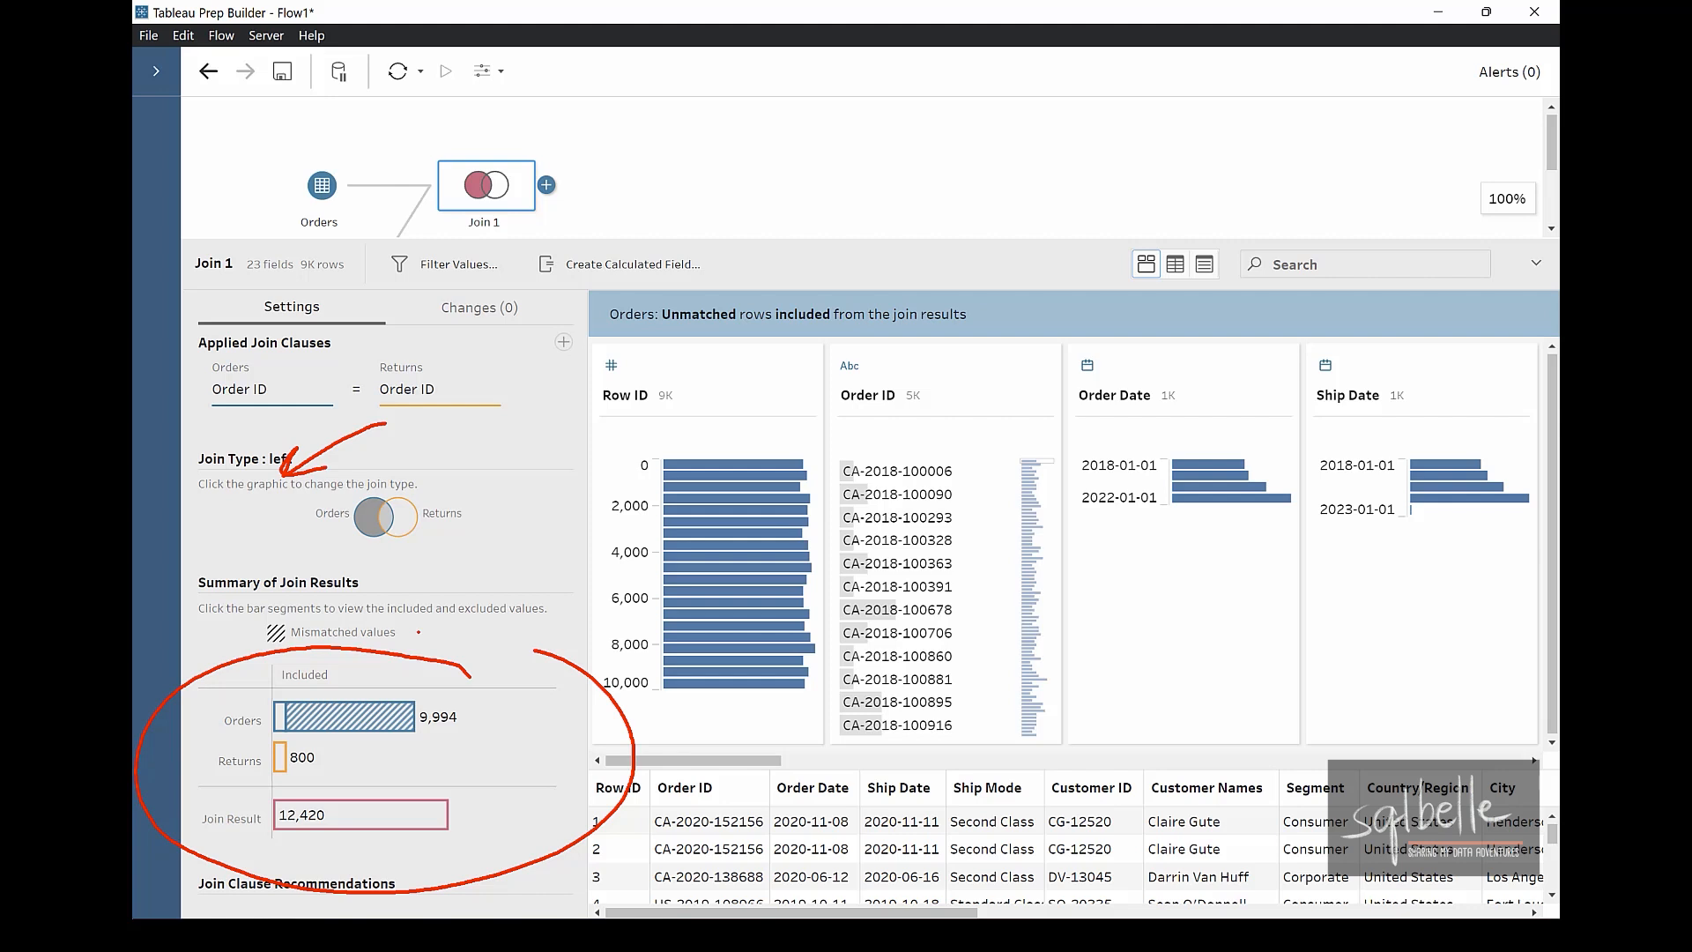
left_click_drag(410, 764, 383, 735)
left_click_drag(379, 753, 400, 746)
left_click_drag(350, 666, 328, 659)
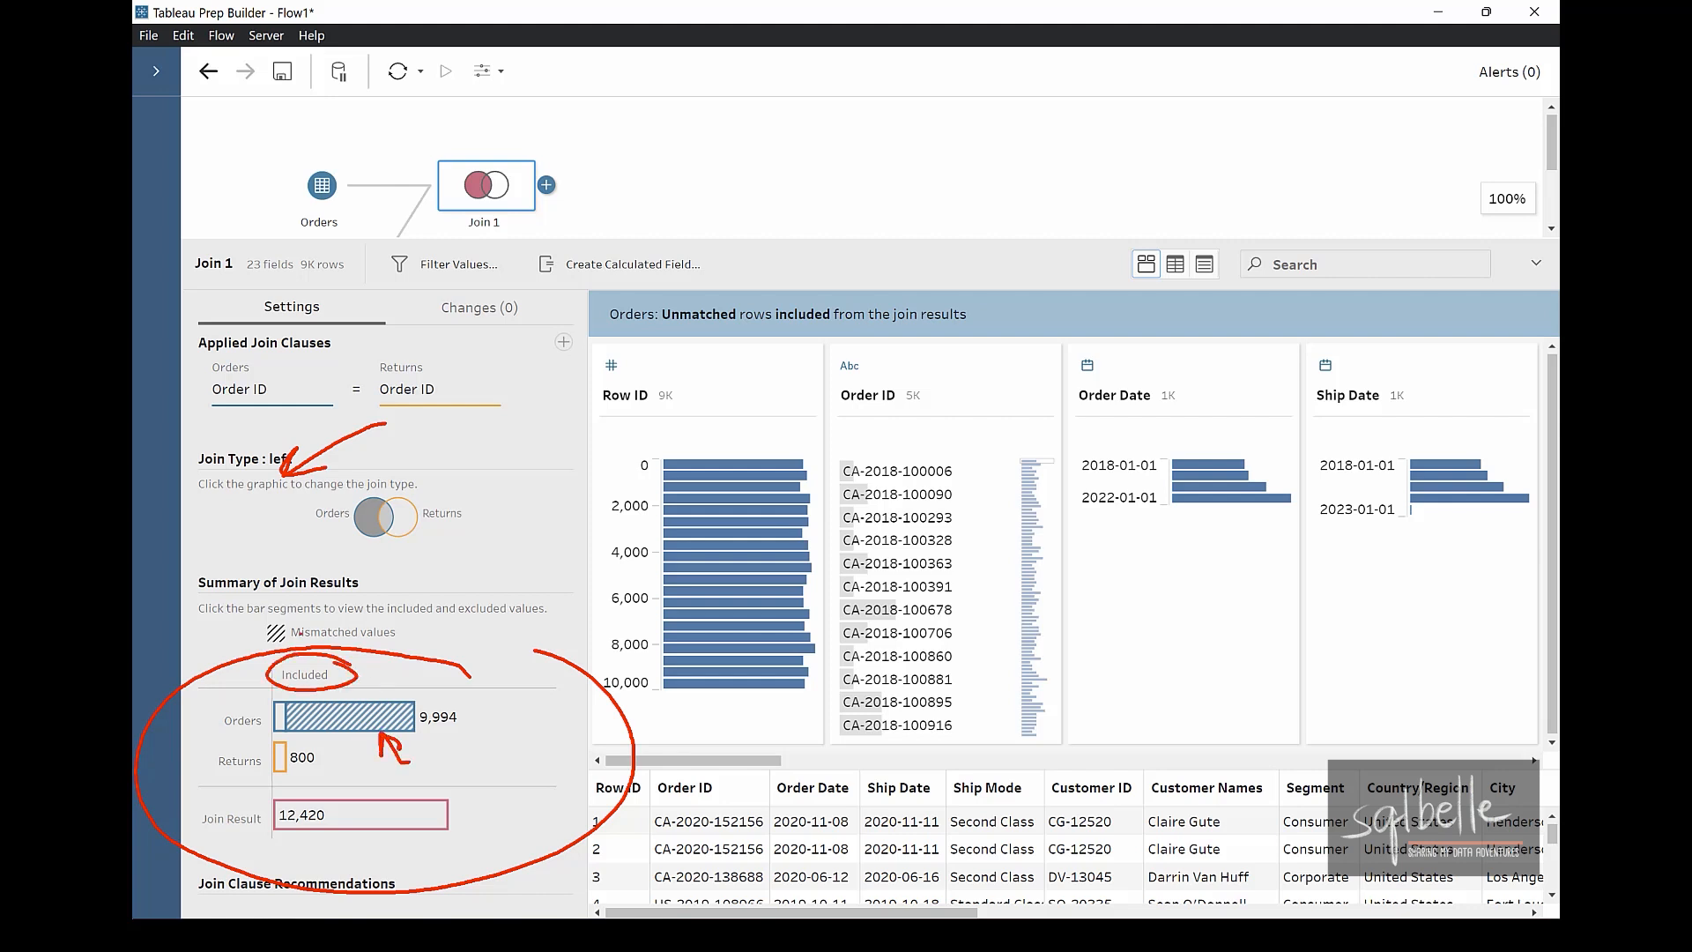
key("Escape")
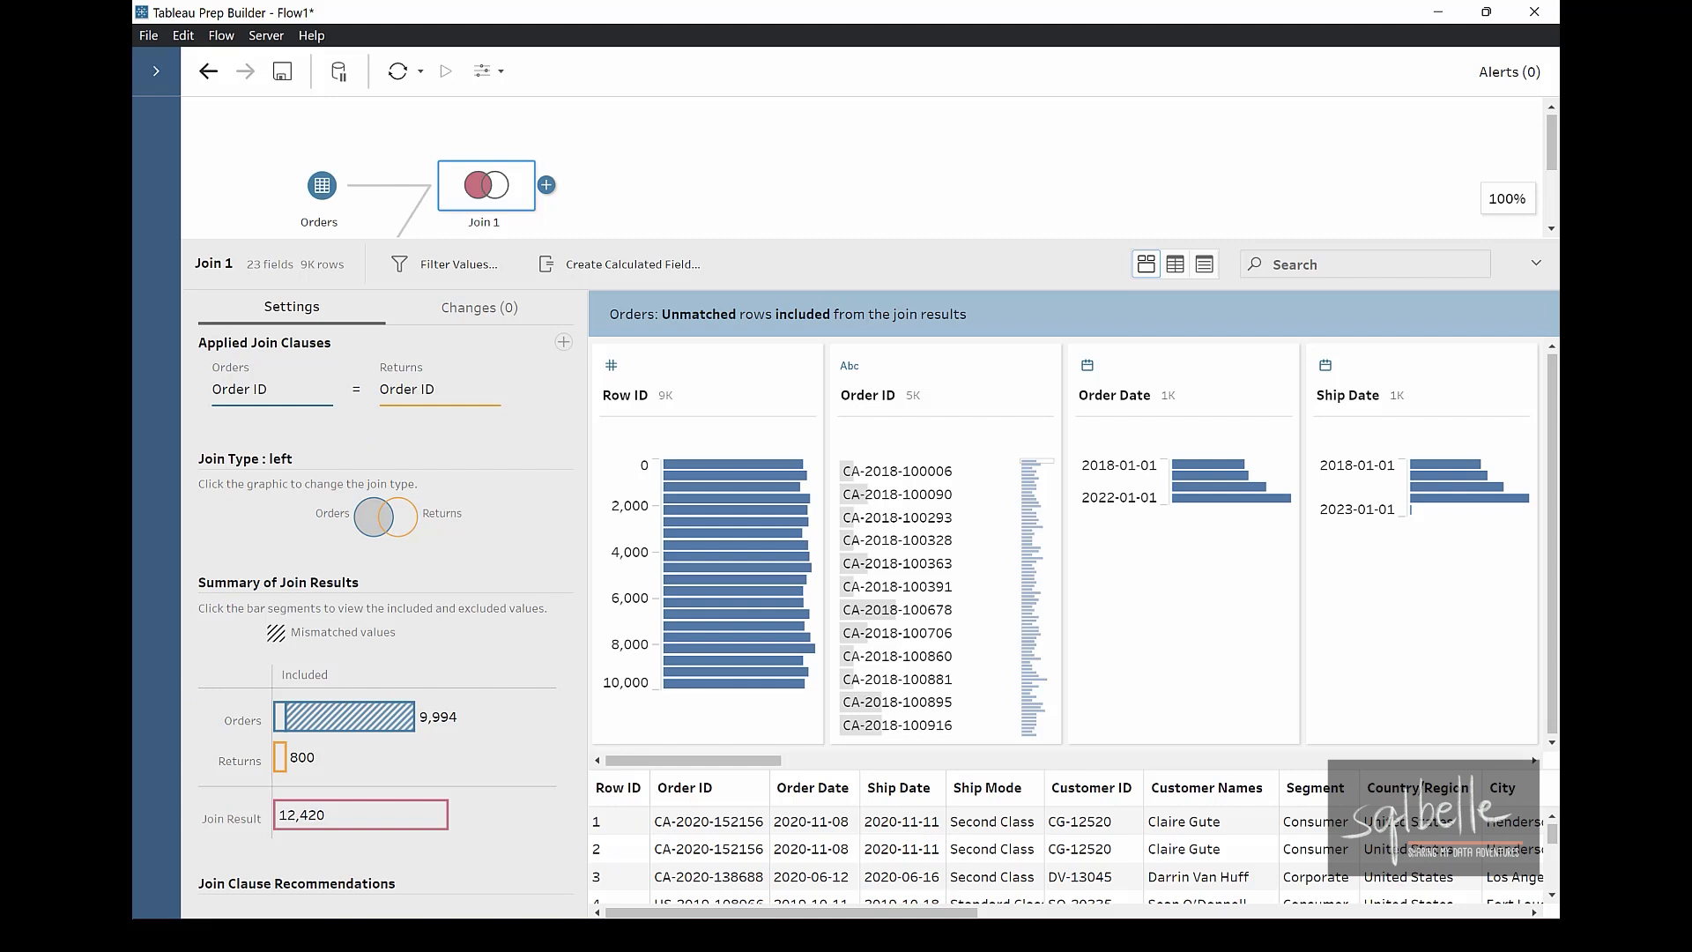
Extend the join type to full, then exclude the overlapping rows to make it notInner.
left_click(406, 530)
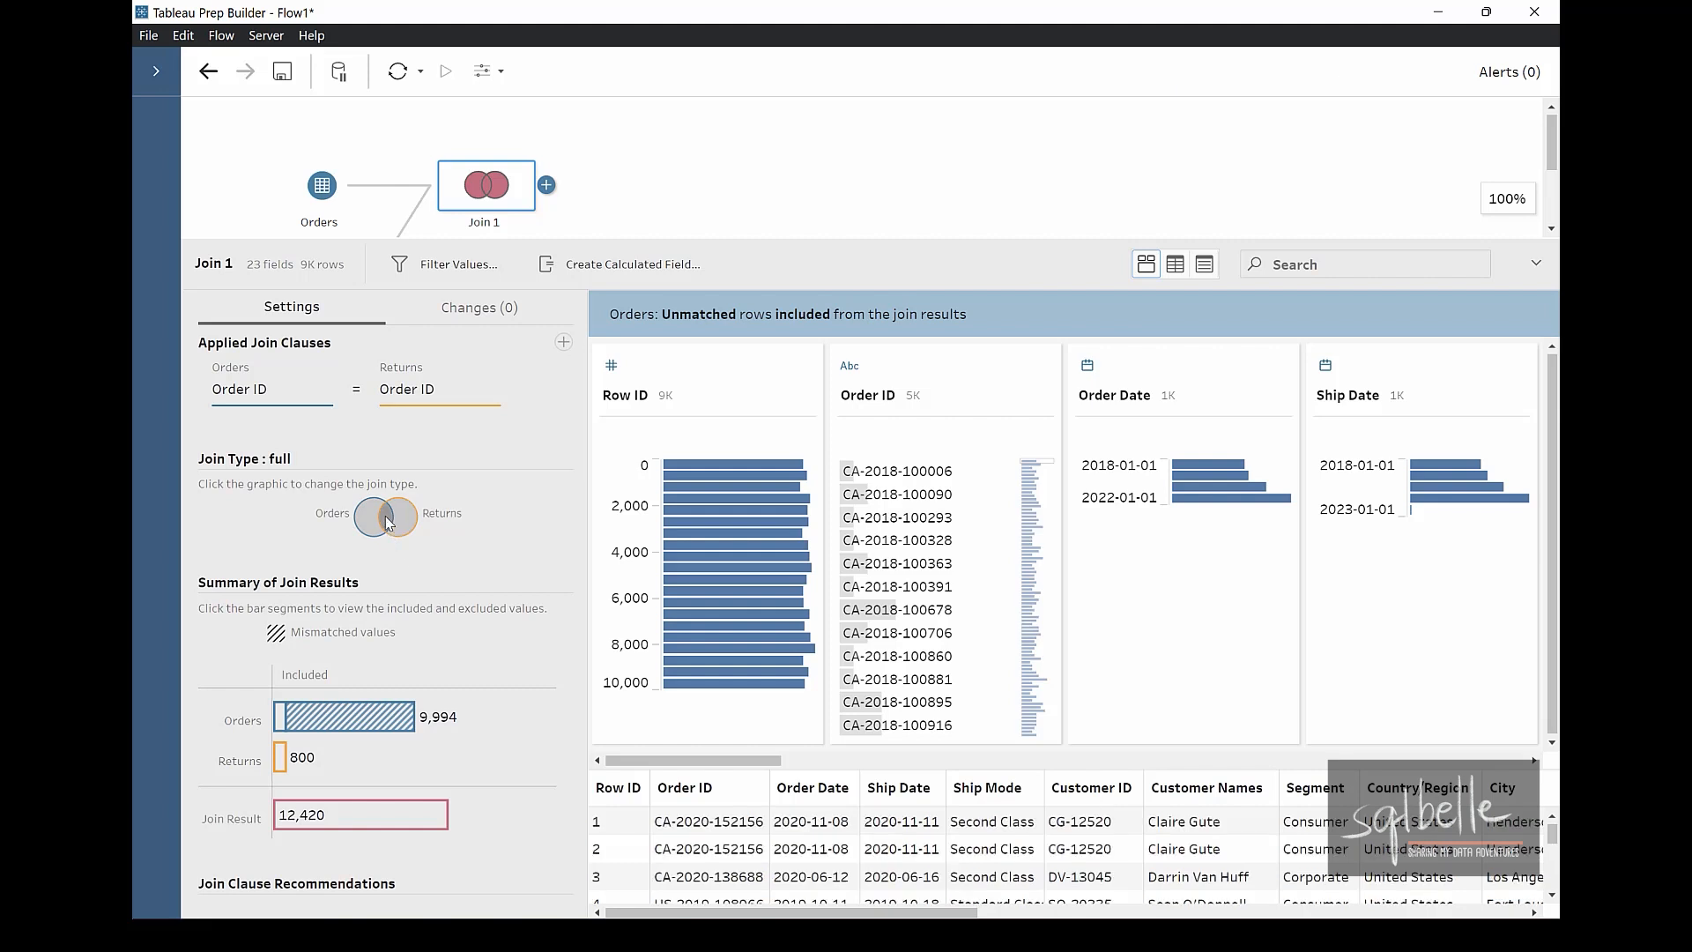
left_click(388, 522)
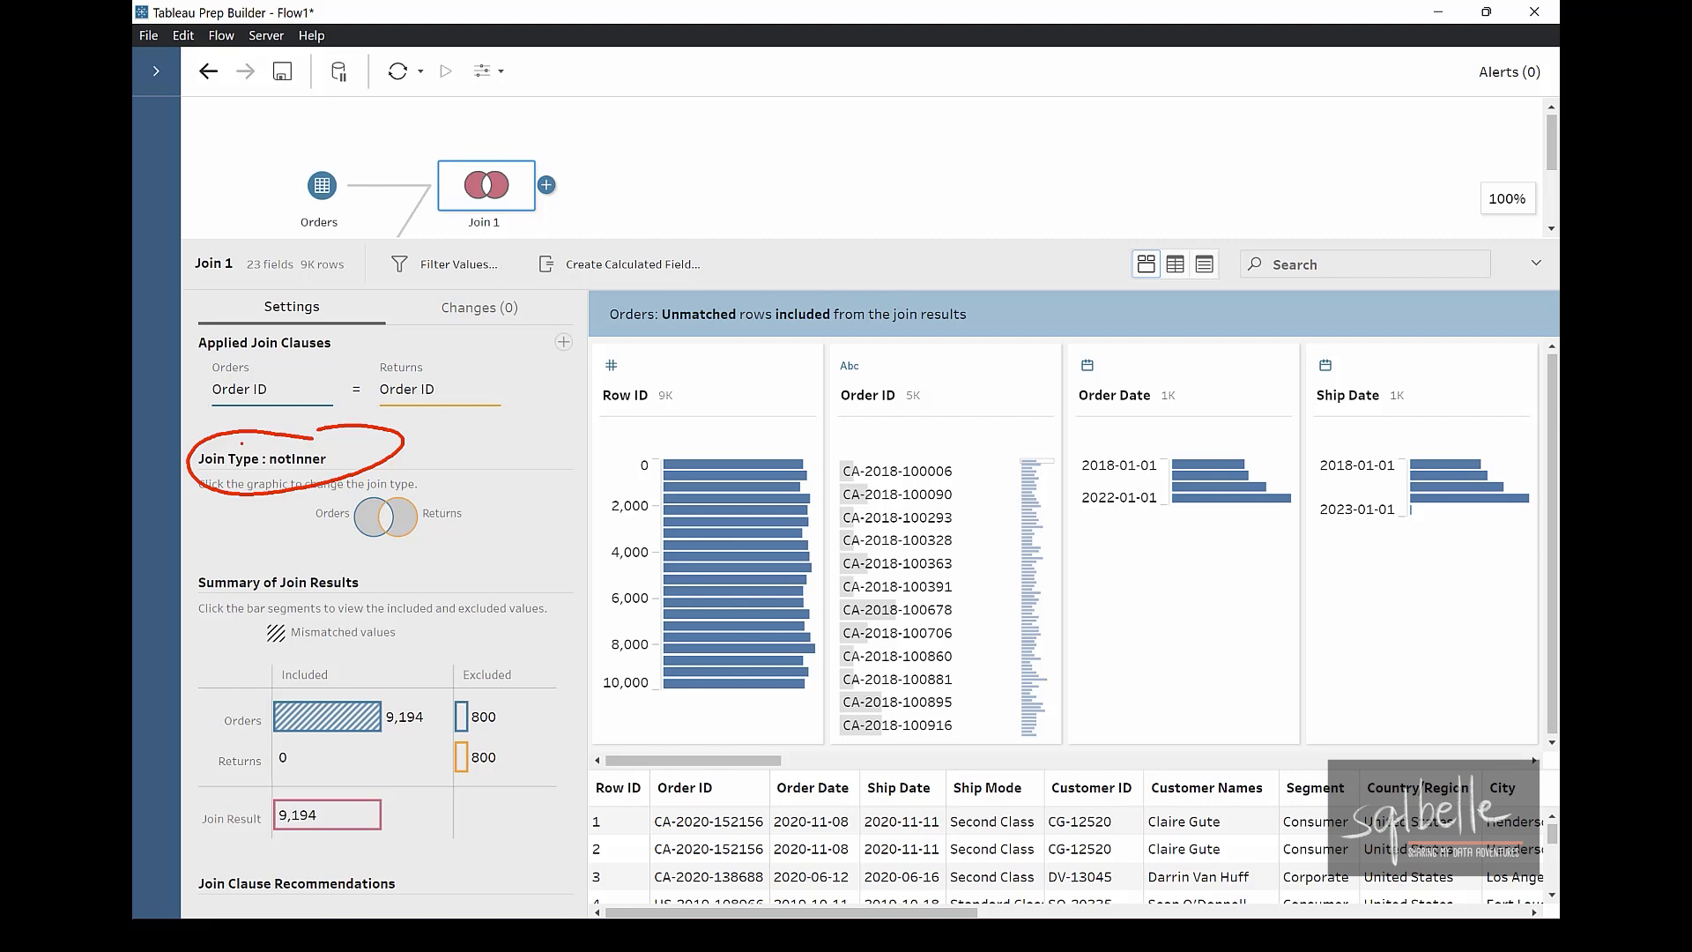
key("Escape")
Enlarge the Join 1 details and examine the area for join clause recommendations.
left_click_drag(800, 239, 797, 147)
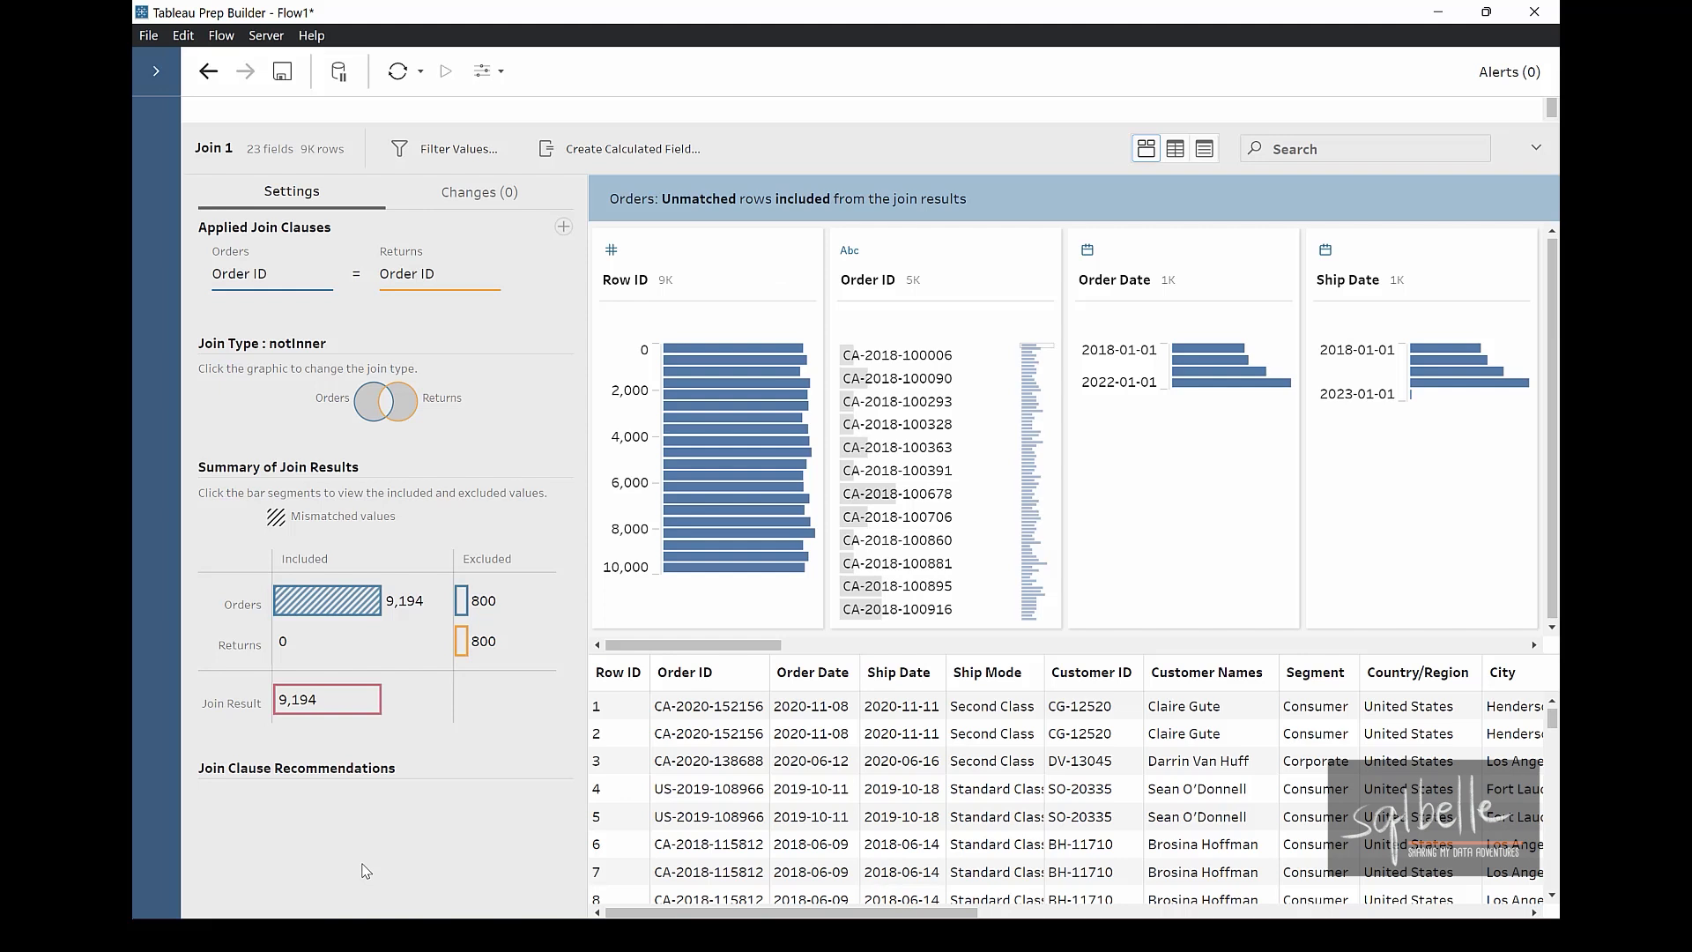
key("ctrl+2")
mouse_move(529, 767)
left_mouse_down()
mouse_move(246, 745)
mouse_move(608, 873)
mouse_move(504, 754)
left_mouse_up()
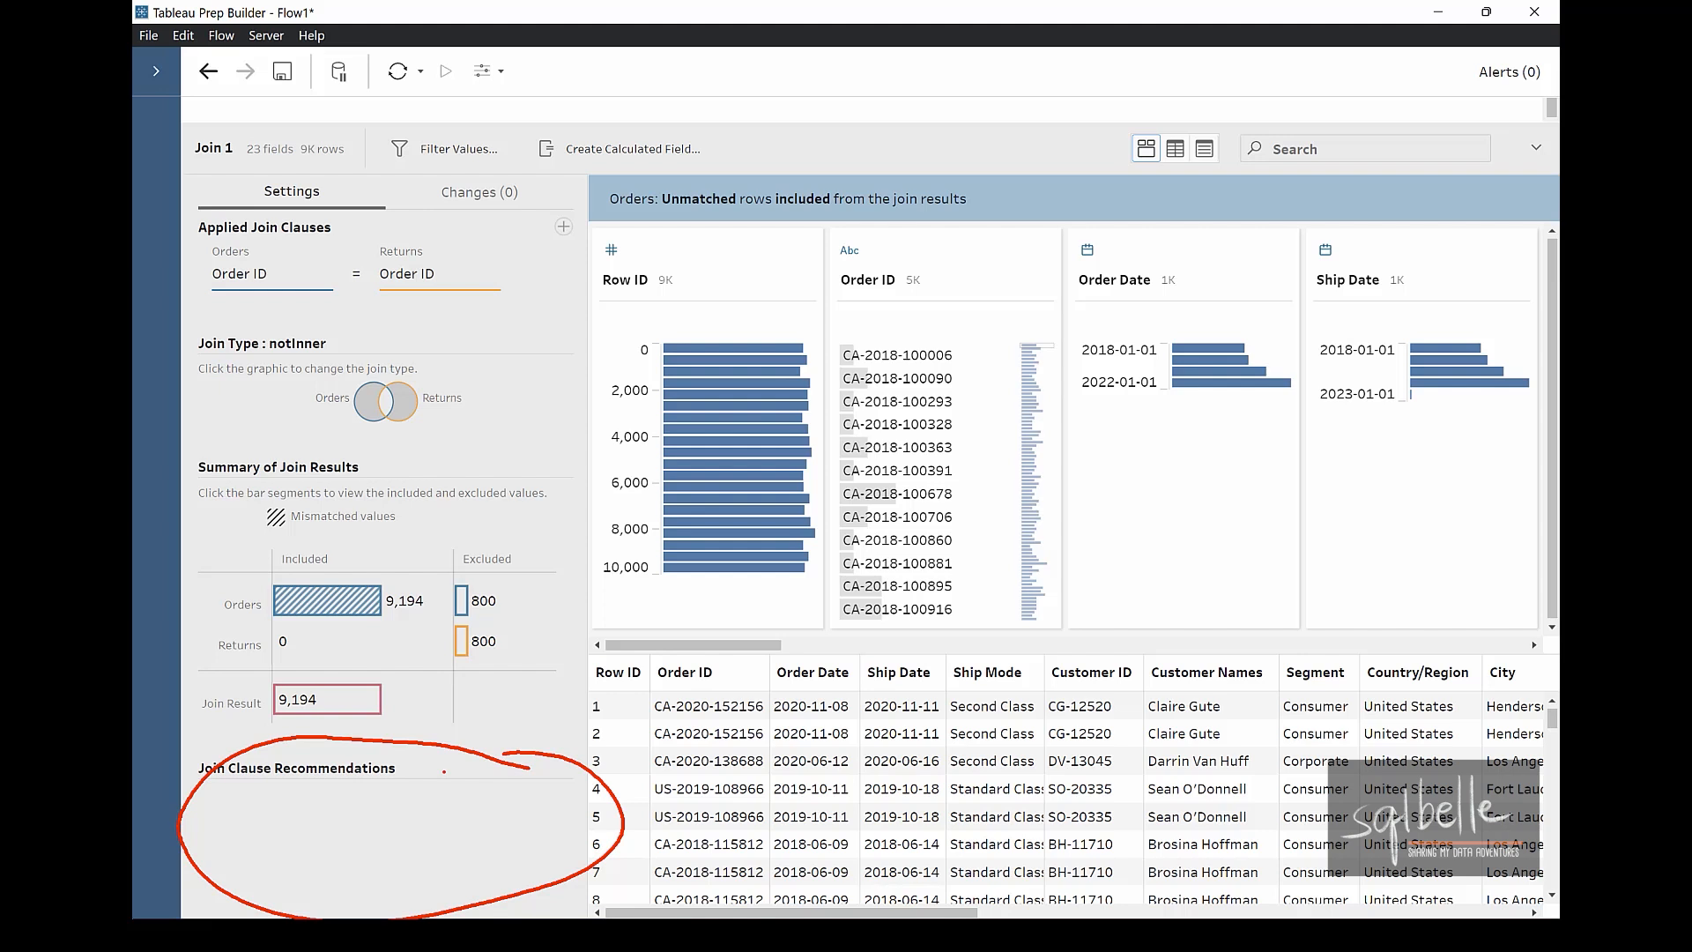
left_click_drag(234, 821, 520, 810)
left_click_drag(225, 872, 483, 864)
left_click_drag(547, 799, 573, 798)
left_click_drag(558, 779, 560, 810)
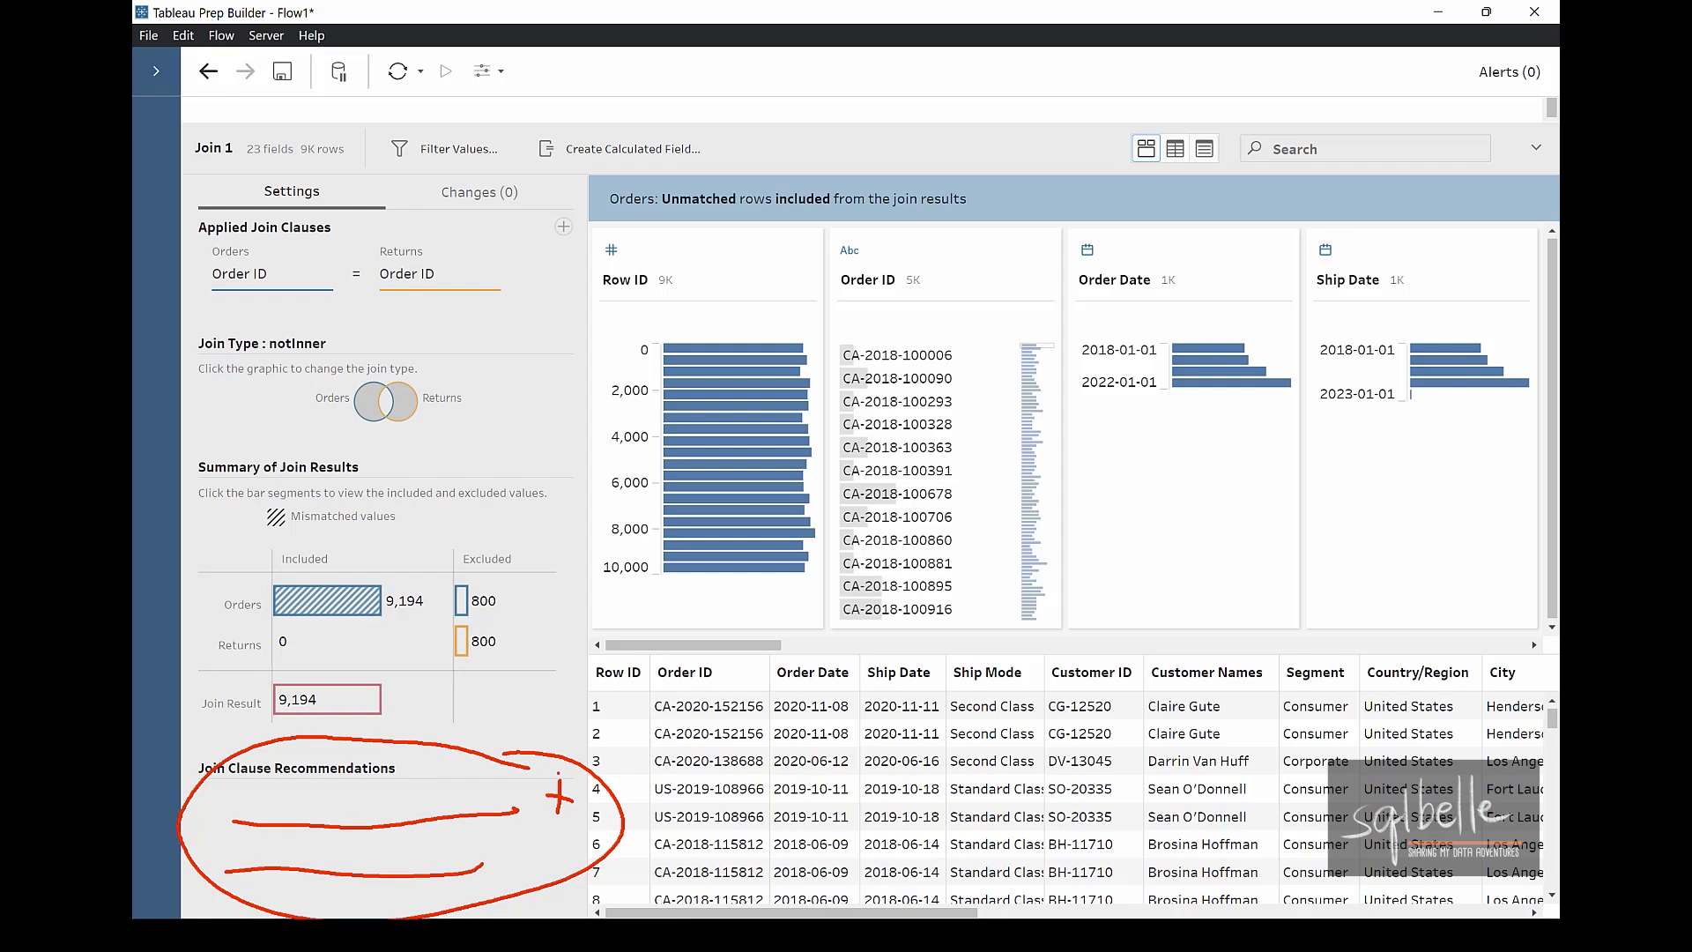
left_click_drag(667, 805, 500, 300)
left_click_drag(500, 301, 541, 322)
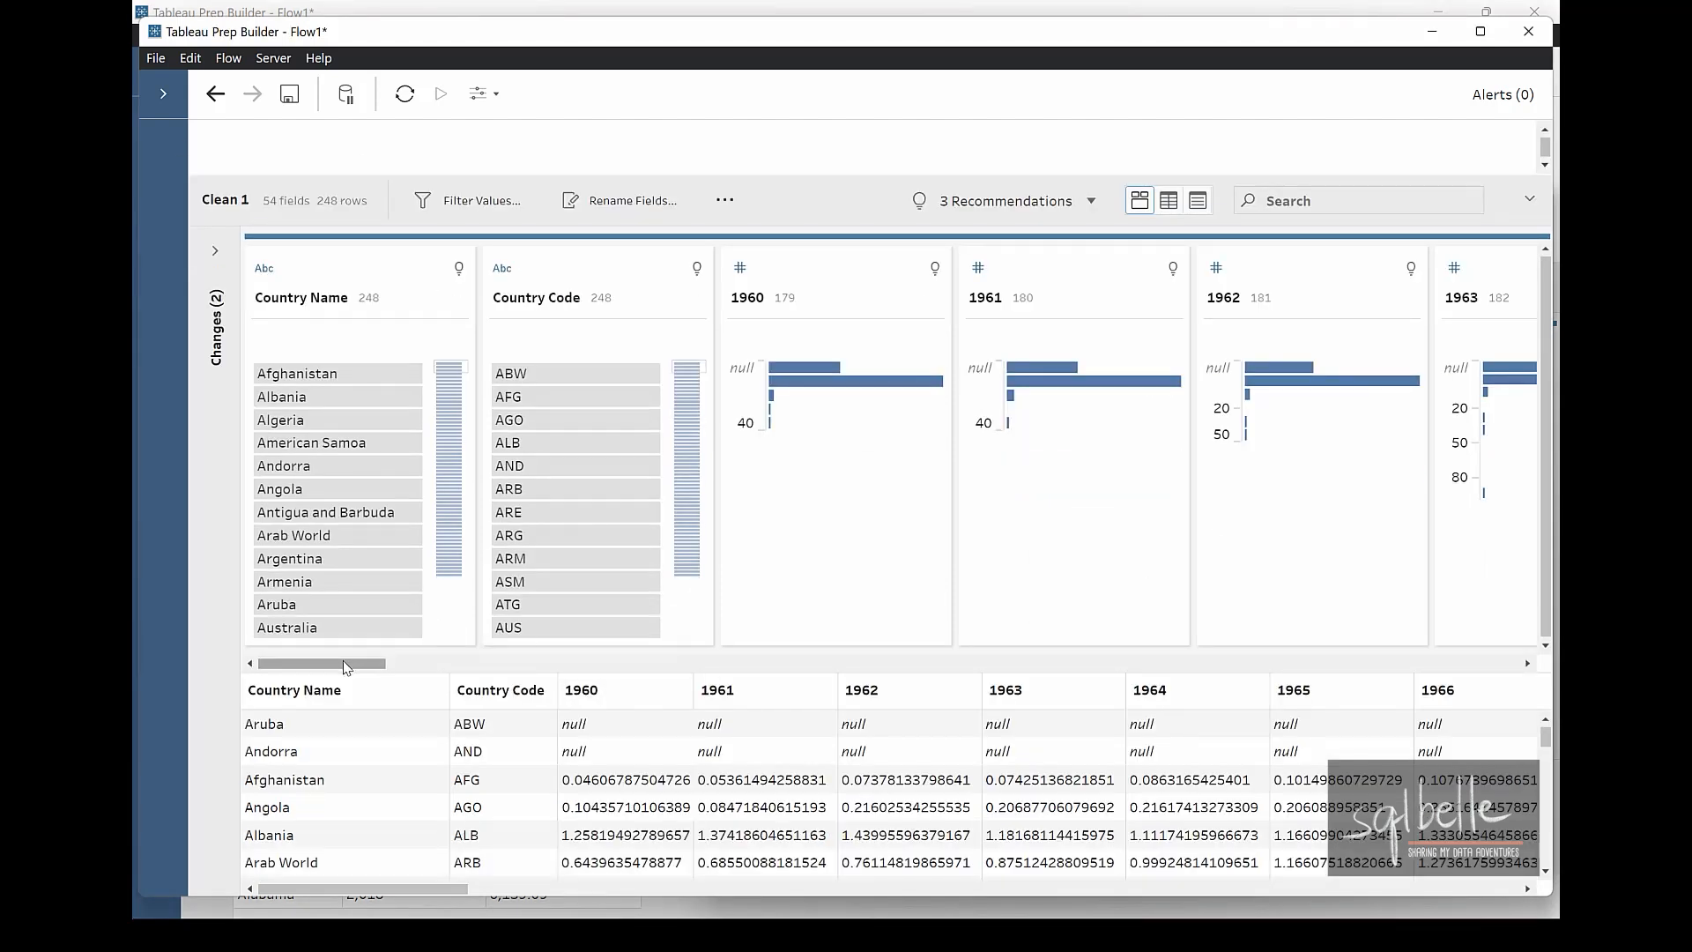
Examine the separate year columns and the field count of Clean 1 in the CO2 Per Capita flow.
left_click_drag(347, 667, 528, 677)
left_click_drag(414, 889, 472, 884)
left_click_drag(1280, 822, 750, 652)
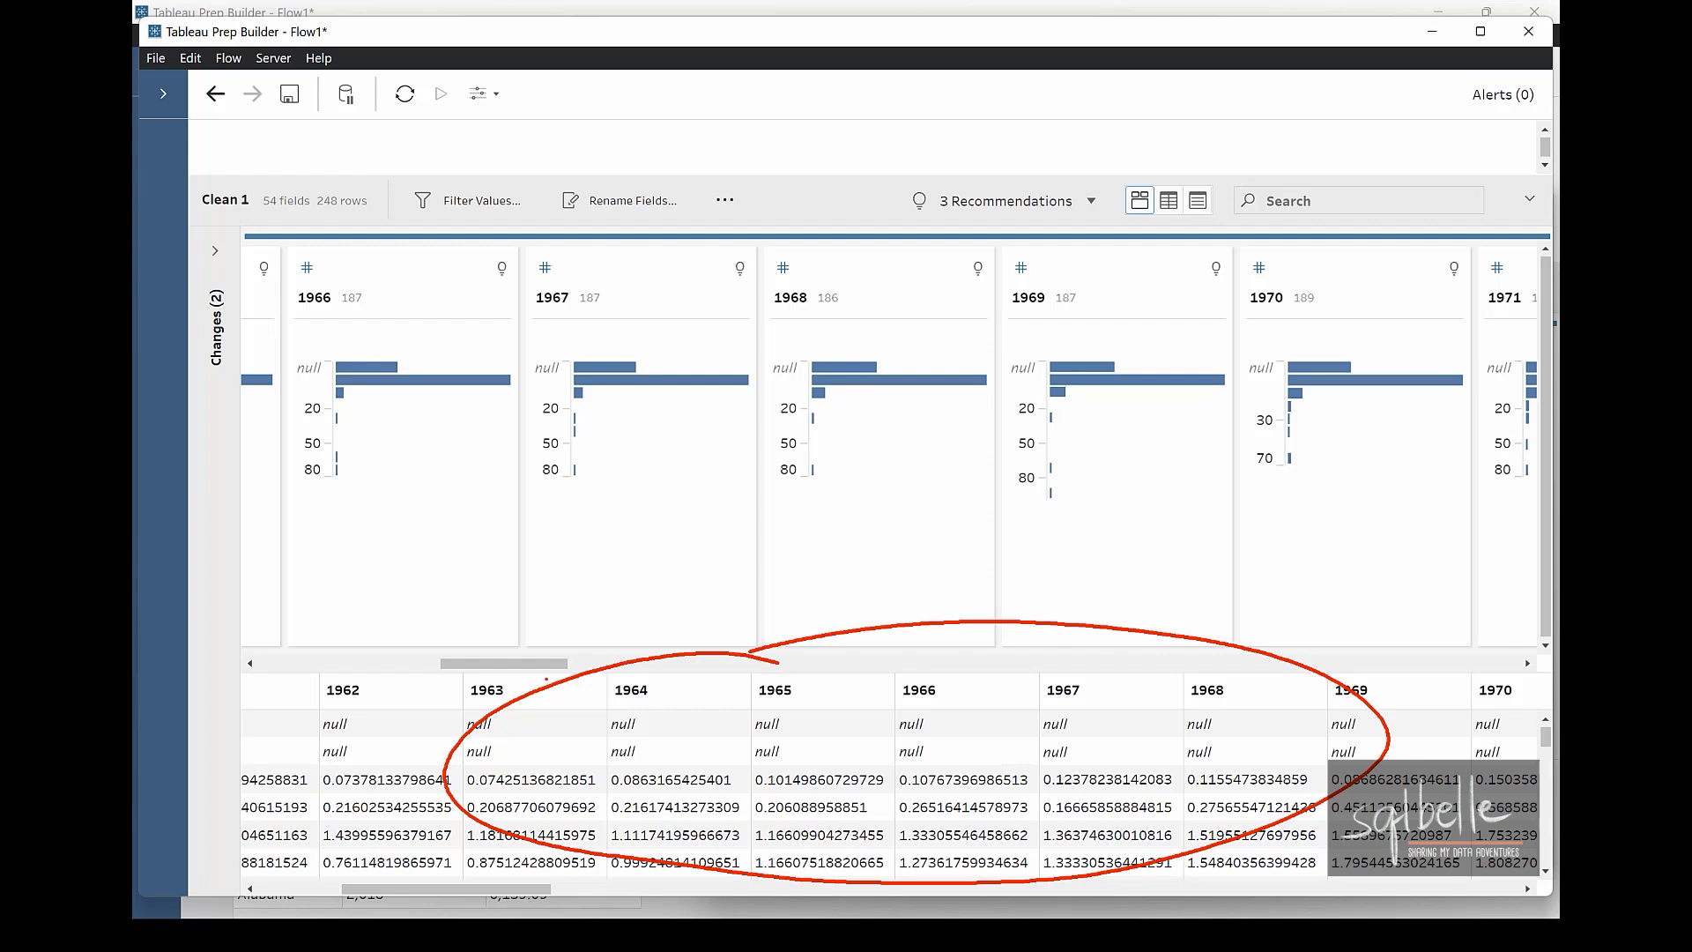
mouse_move(602, 676)
left_mouse_down()
mouse_move(703, 719)
mouse_move(1184, 716)
mouse_move(1234, 666)
mouse_move(623, 674)
left_mouse_up()
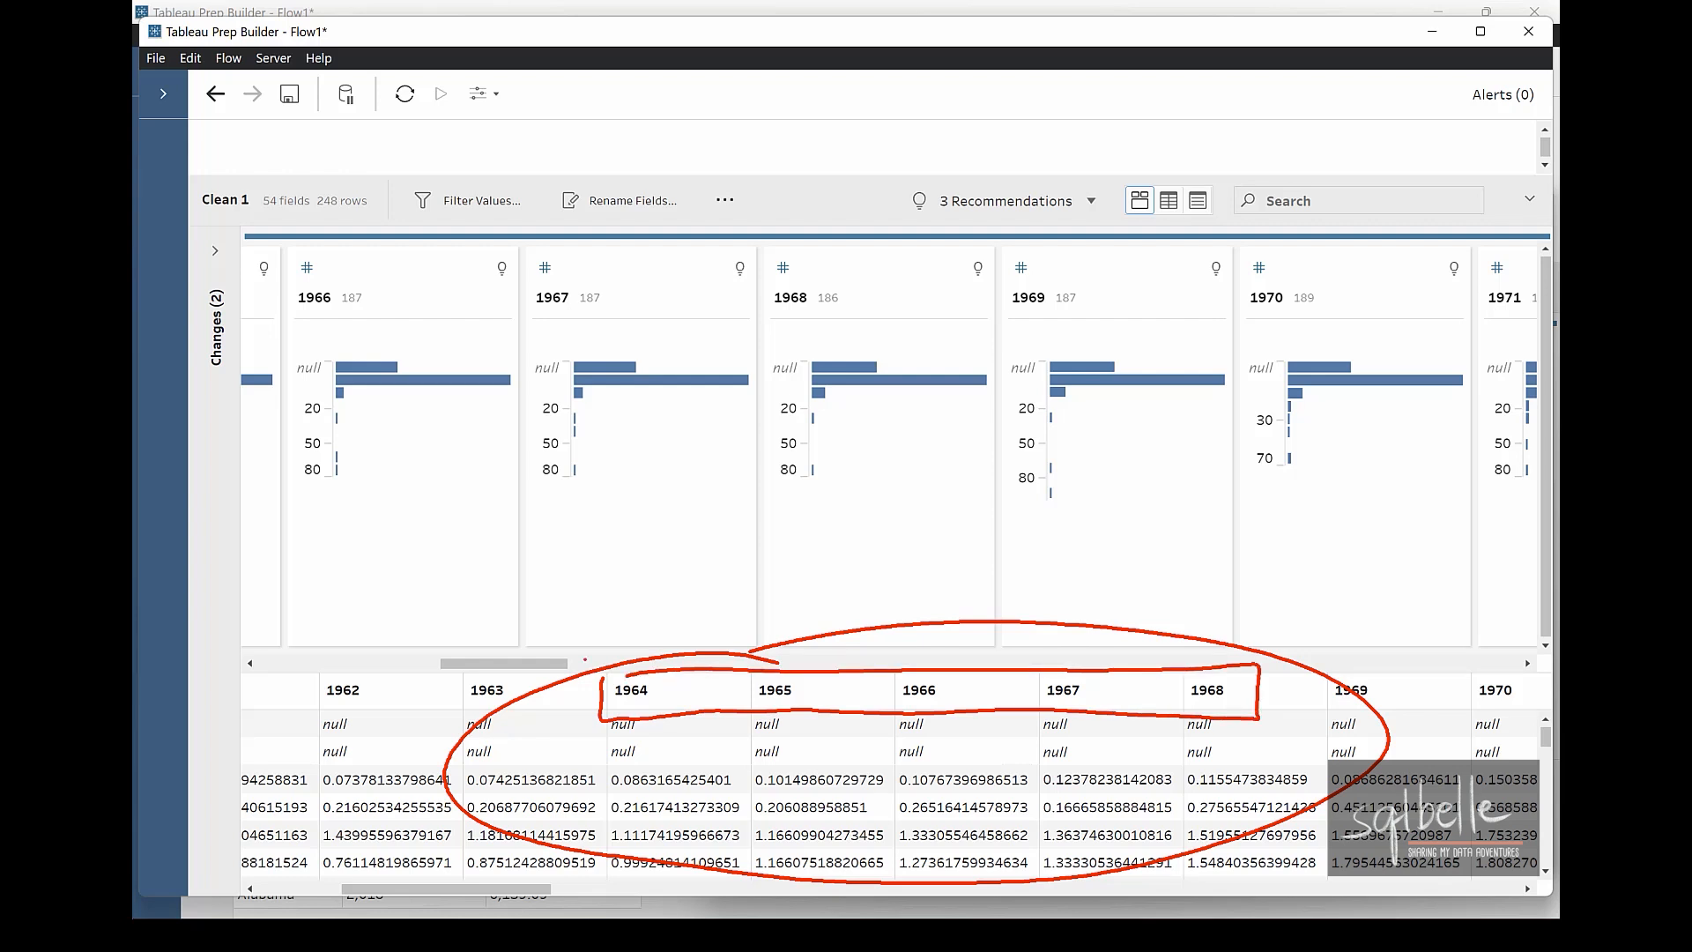
left_click_drag(1513, 750, 1382, 834)
mouse_move(251, 217)
left_mouse_down()
mouse_move(232, 212)
mouse_move(235, 240)
left_mouse_up()
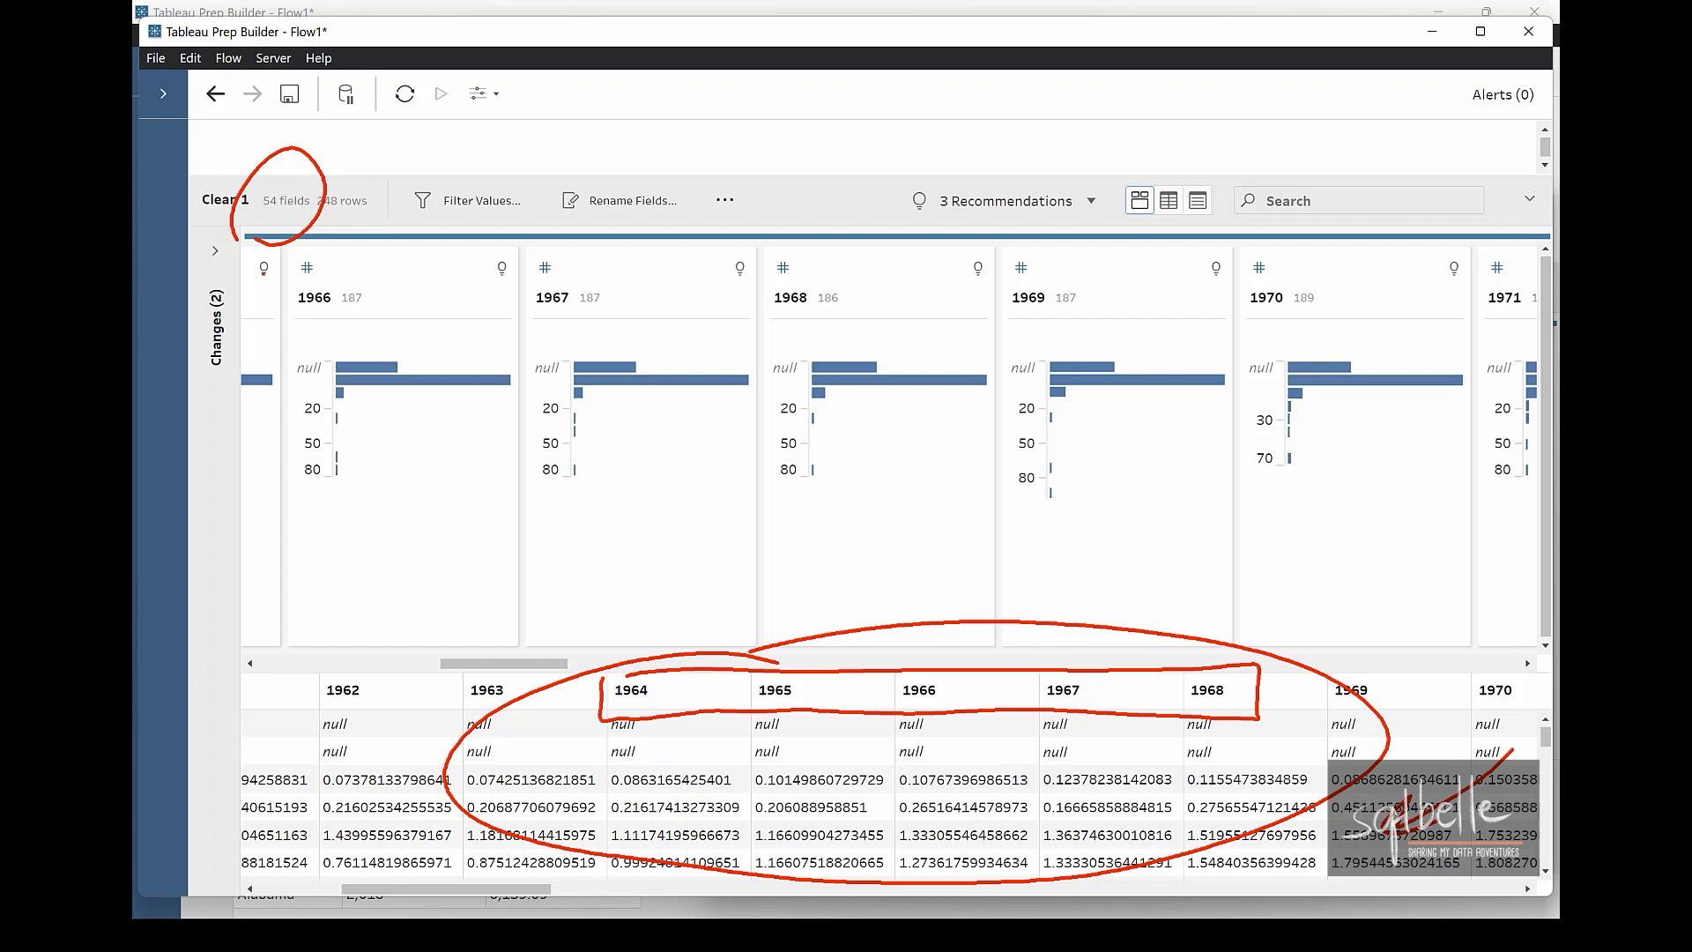
key("Escape")
Add a Pivot step after Clean 1 and pivot the fields 1960 through 2011 from columns to rows.
left_click_drag(835, 177, 890, 603)
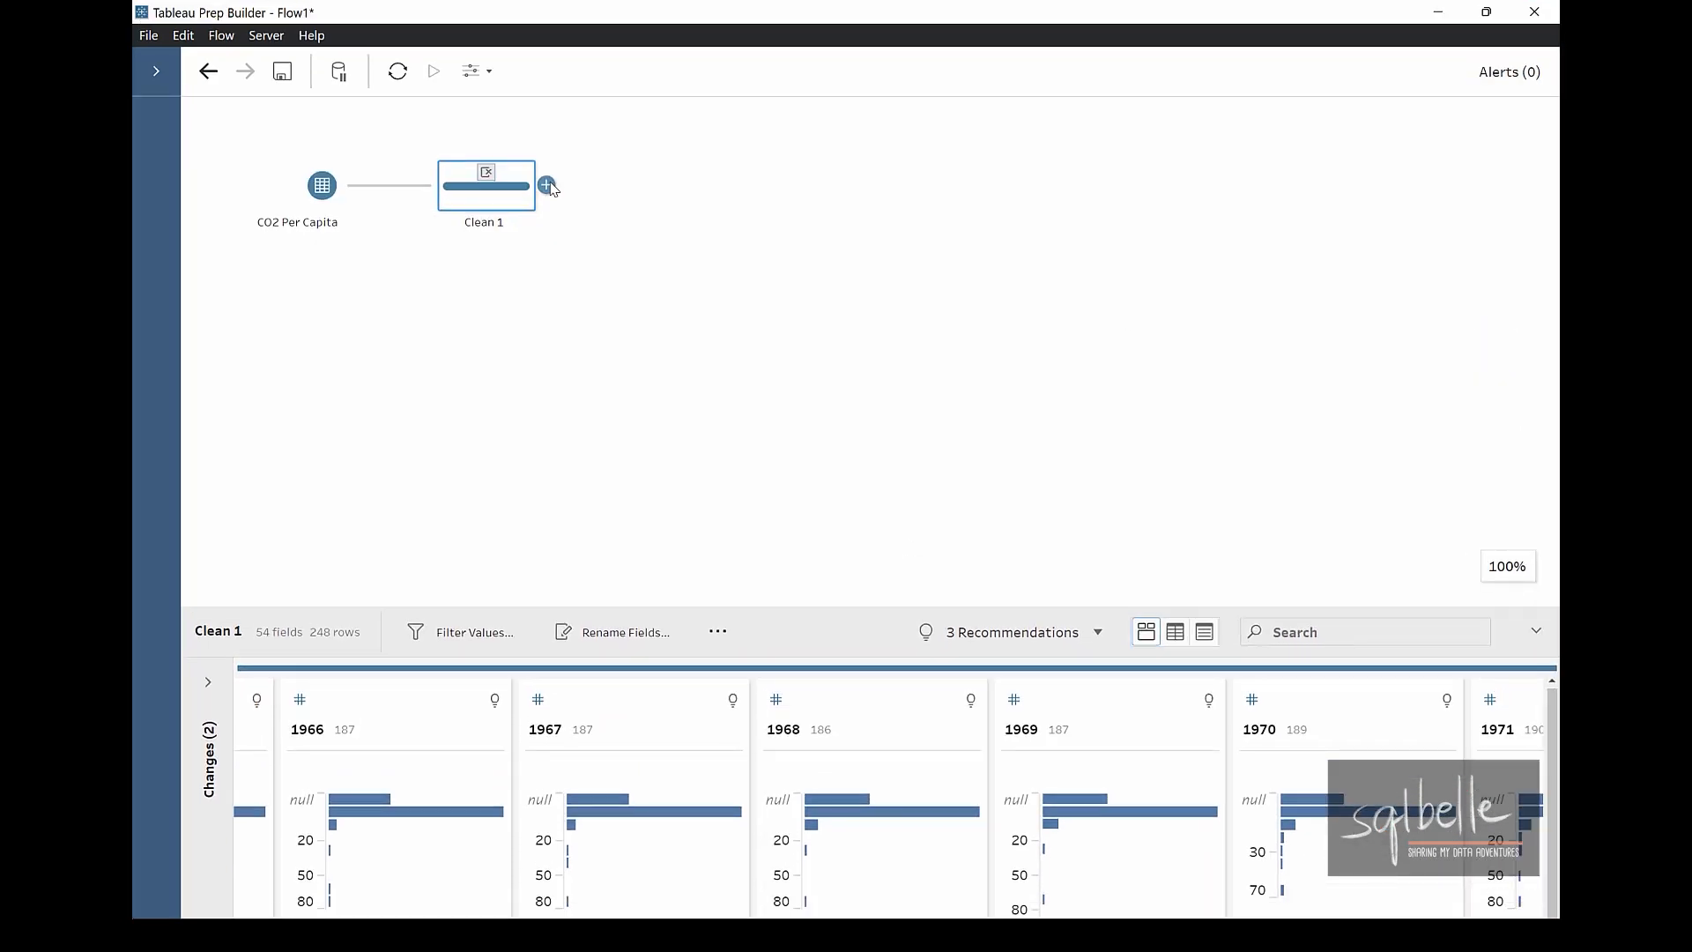
left_click(546, 185)
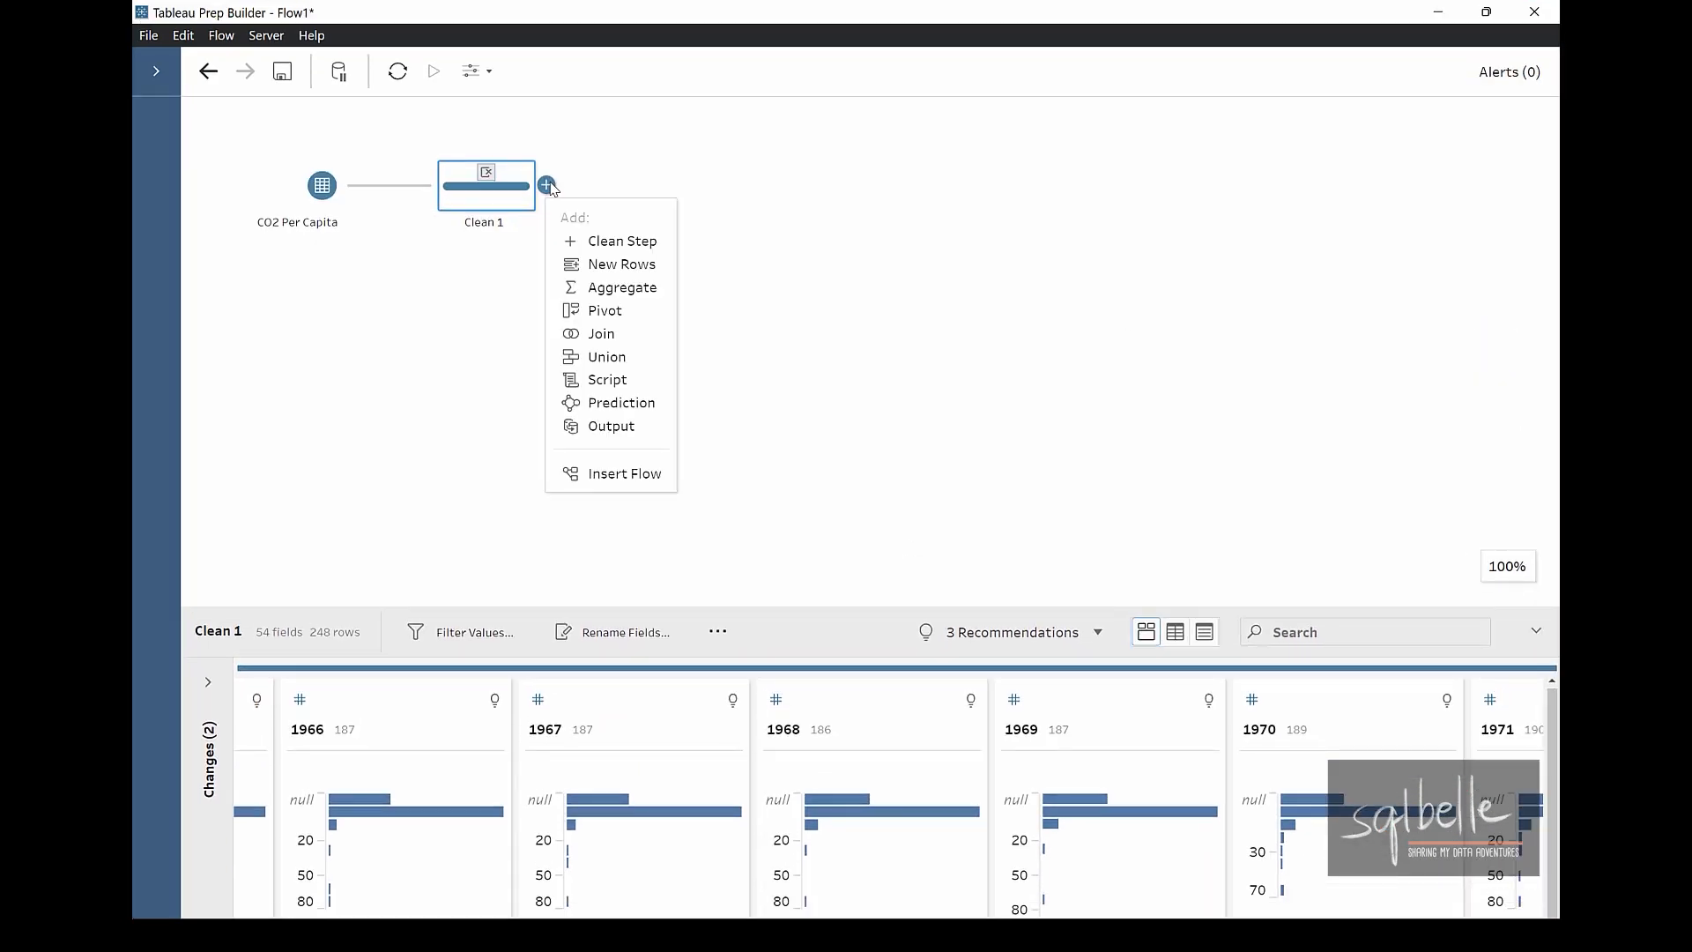
left_click(605, 310)
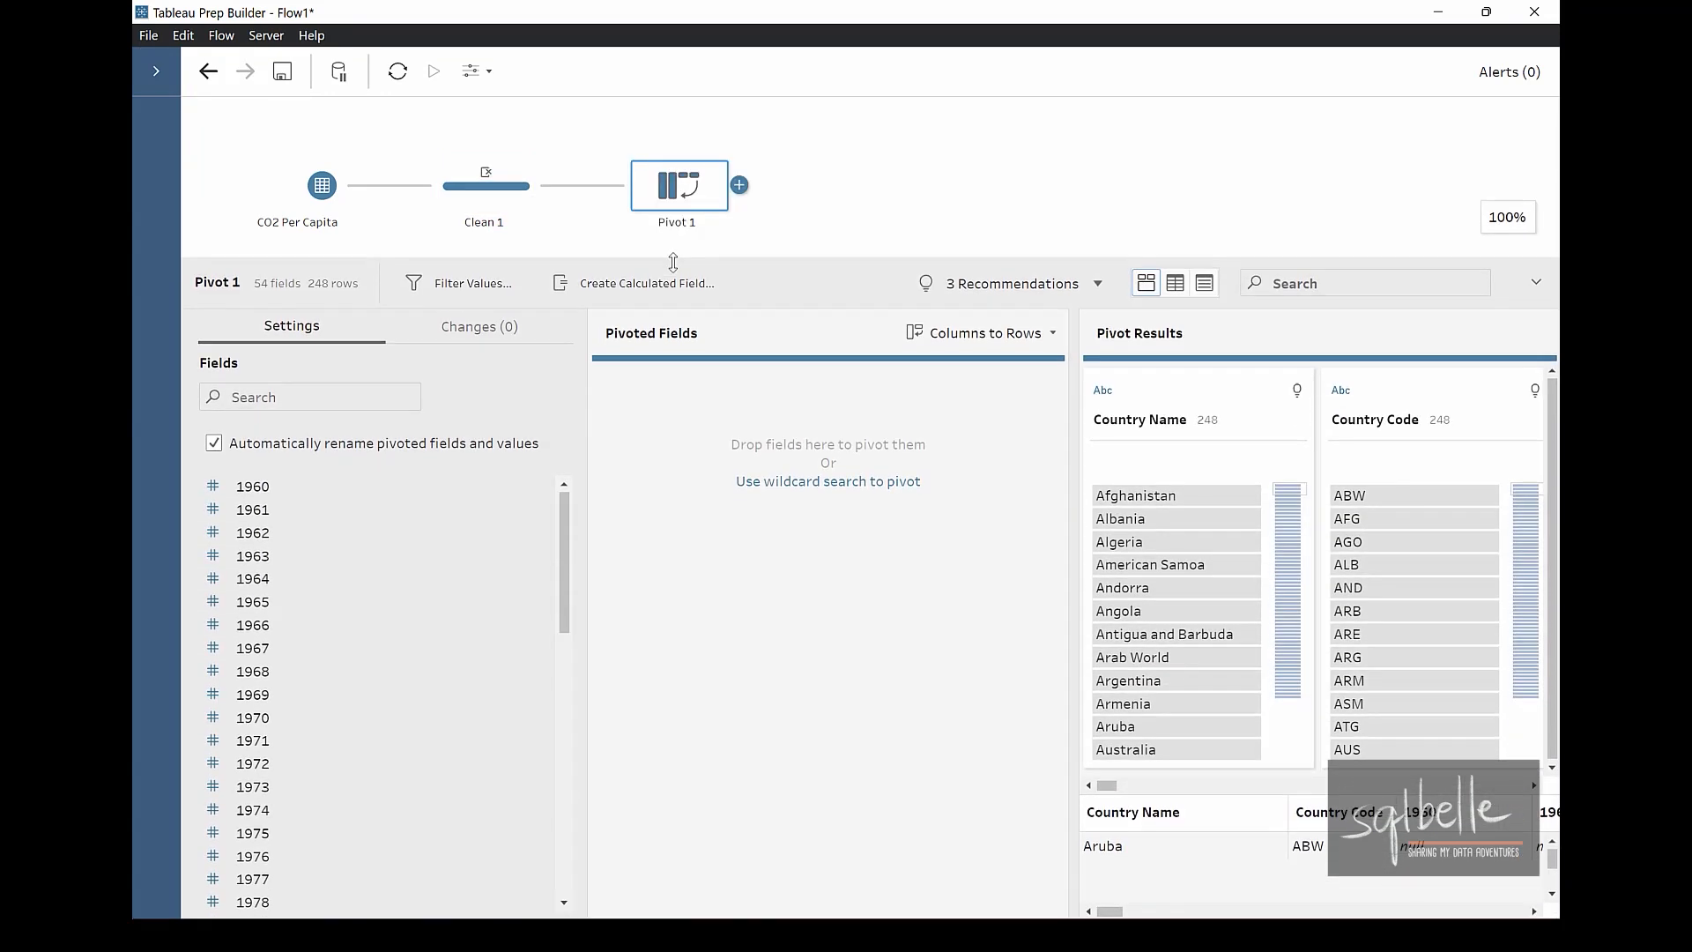
left_click_drag(565, 591, 568, 903)
left_click(251, 855, "shift")
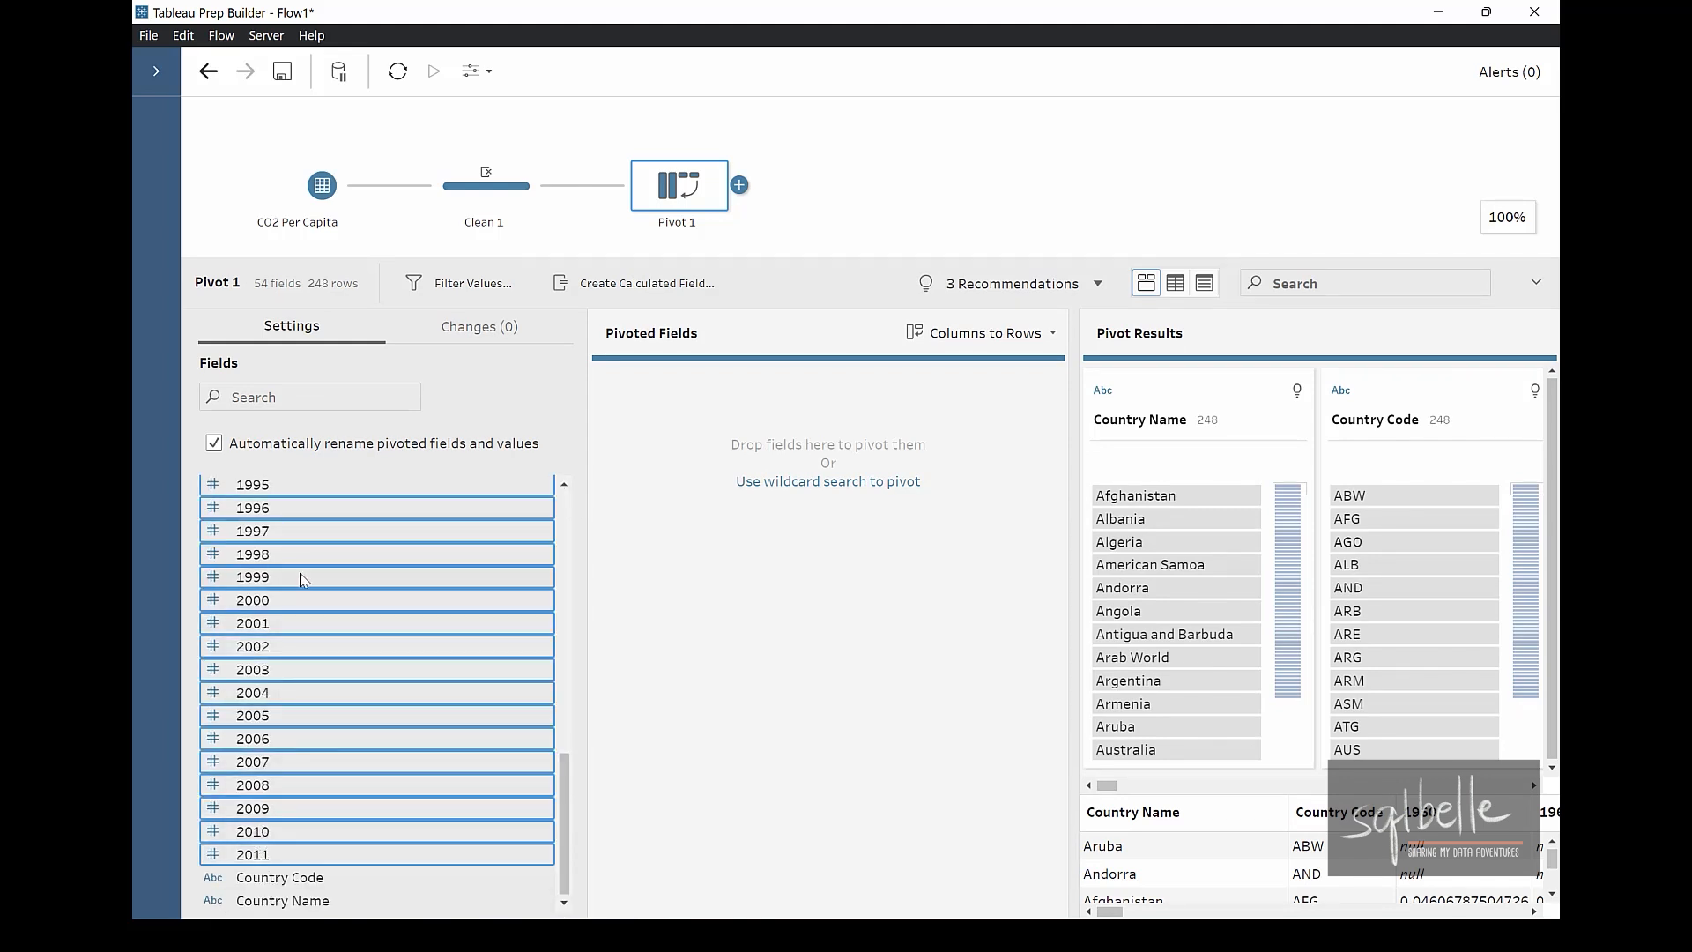
left_click_drag(299, 573, 798, 542)
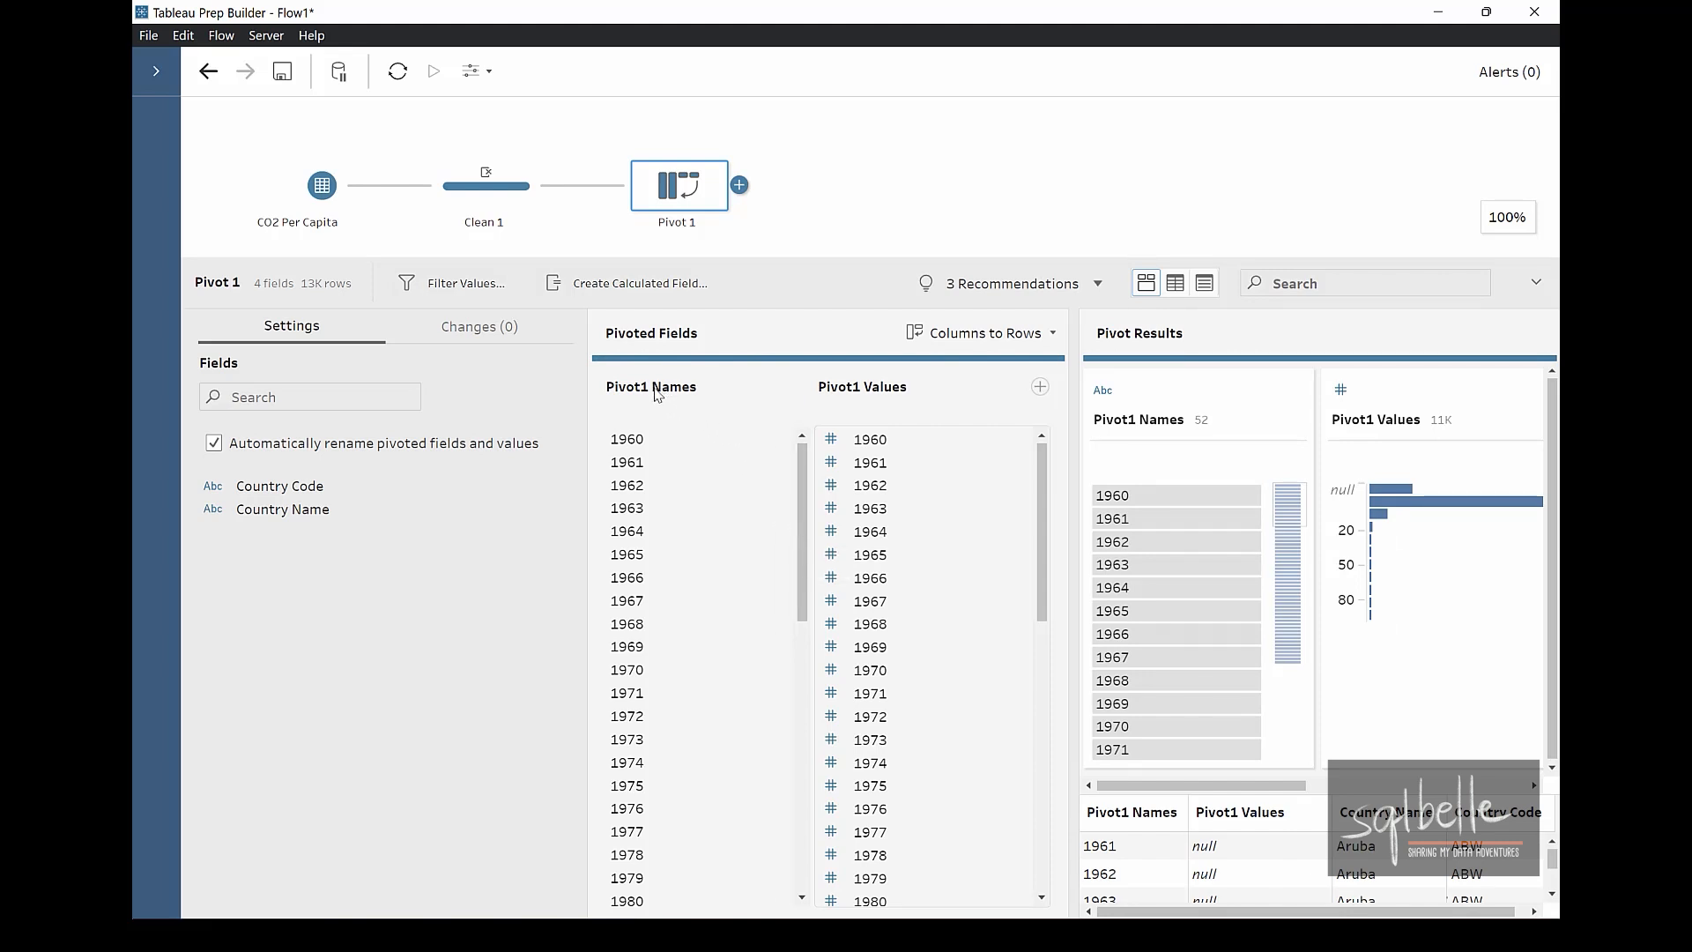
Rename the pivoted names field to Year and the pivoted values field to CO2 Emissions.
double_click(656, 395)
type("Year")
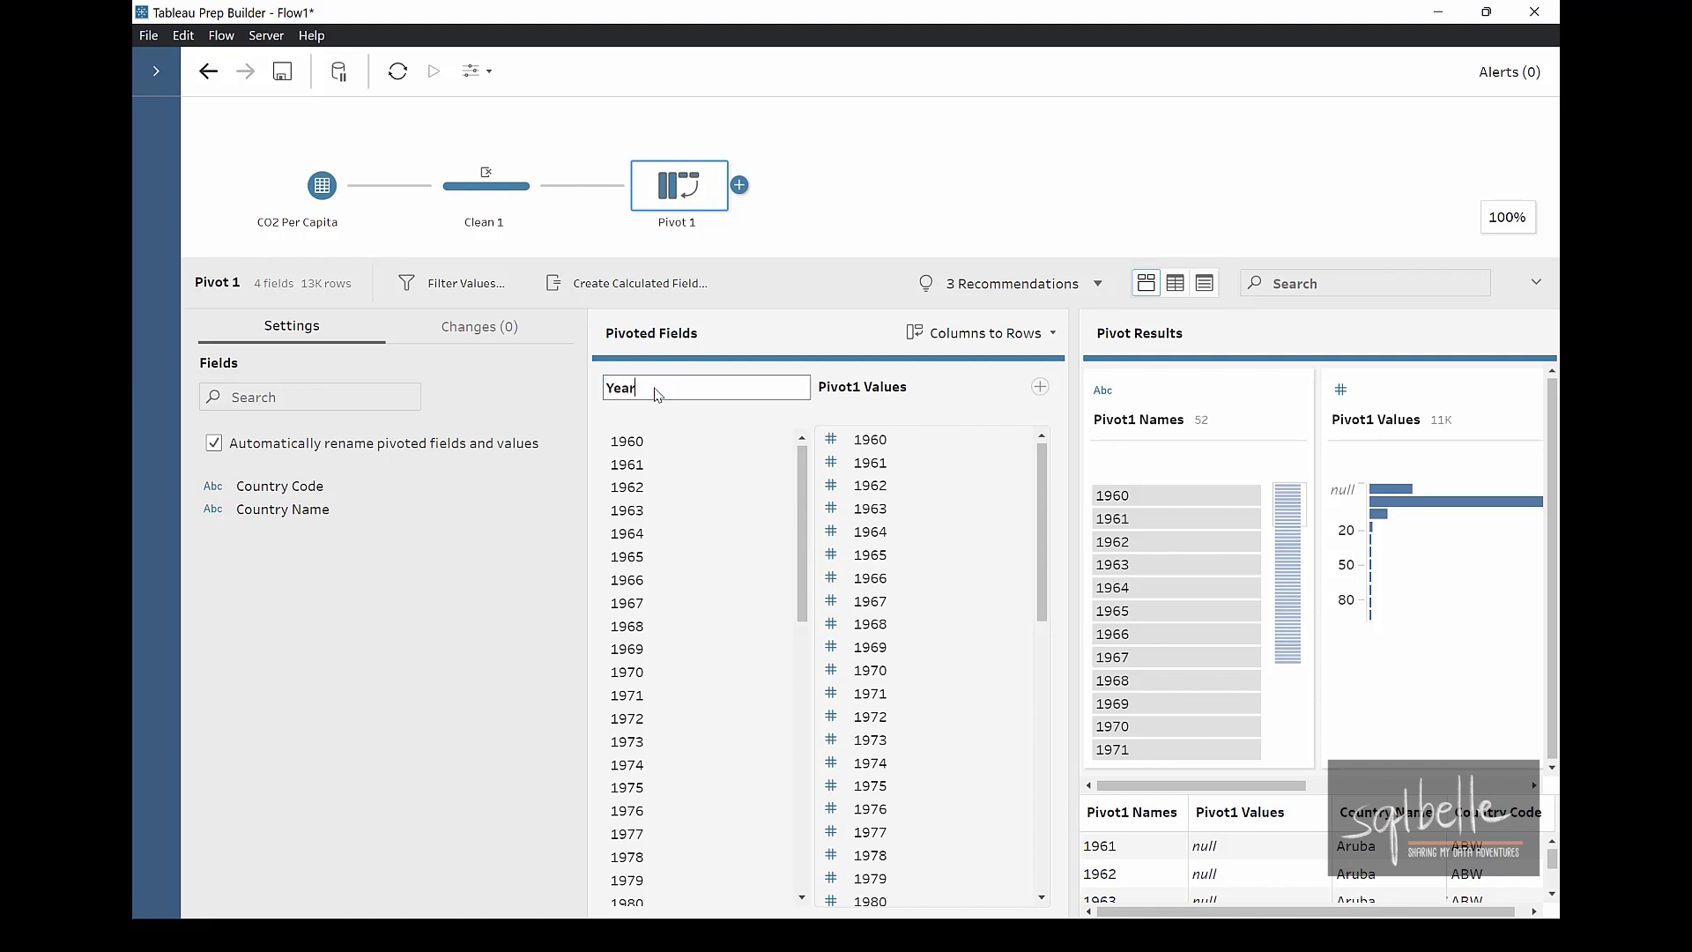
key("Return")
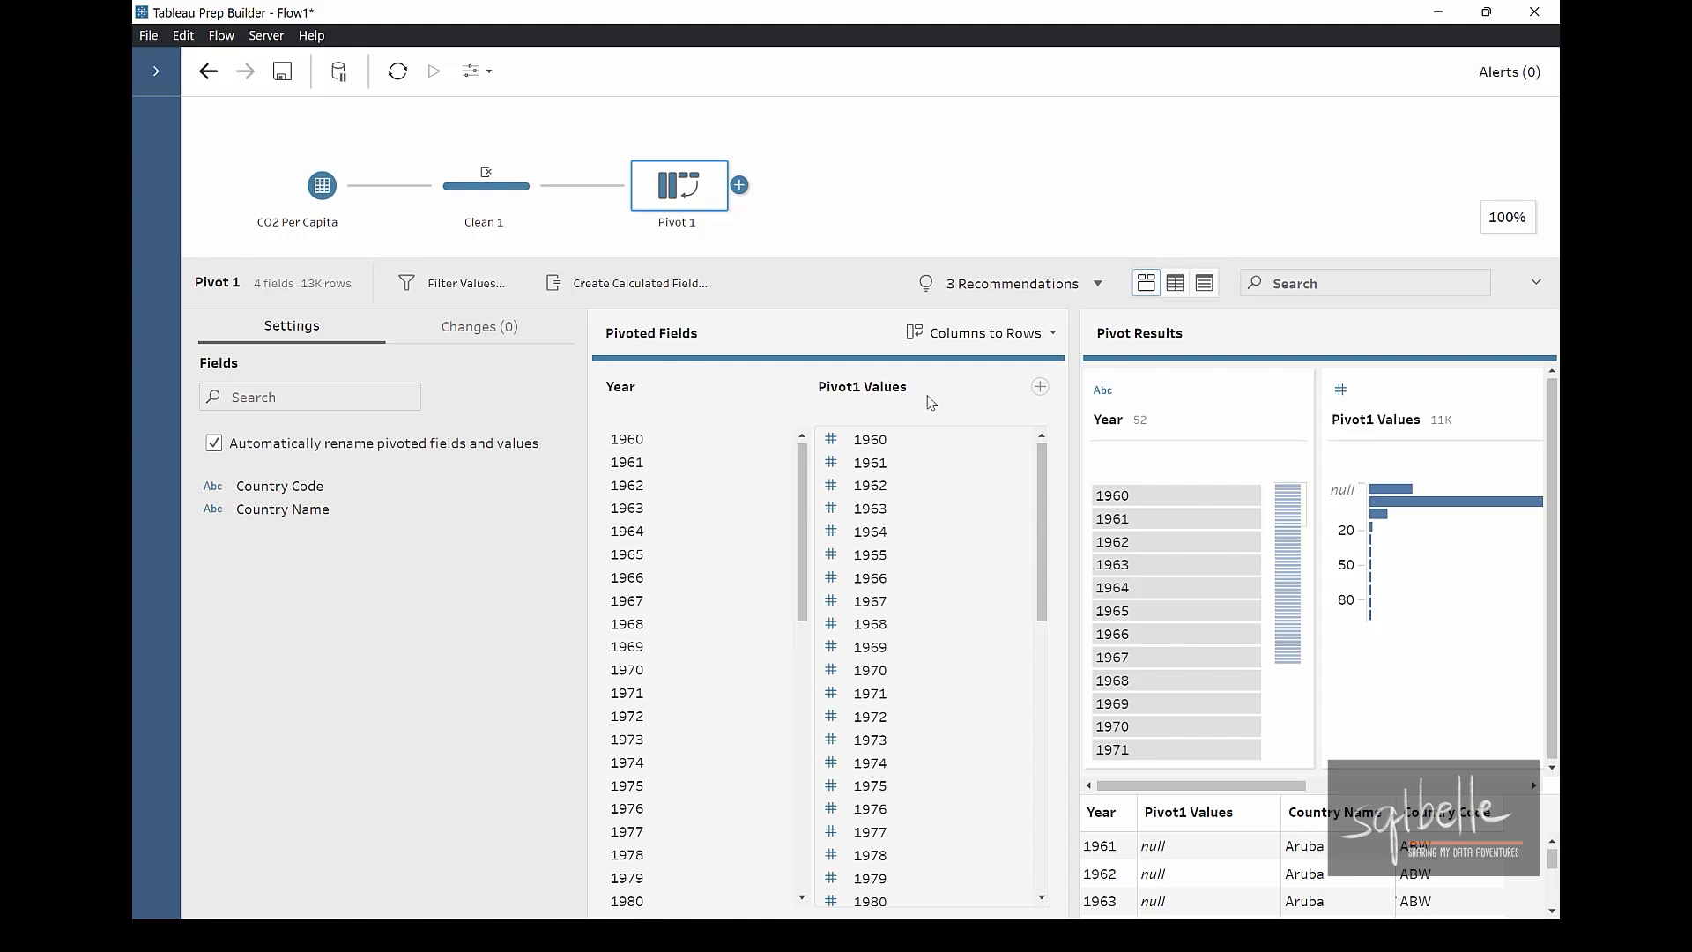
double_click(887, 391)
type("CO2 Em")
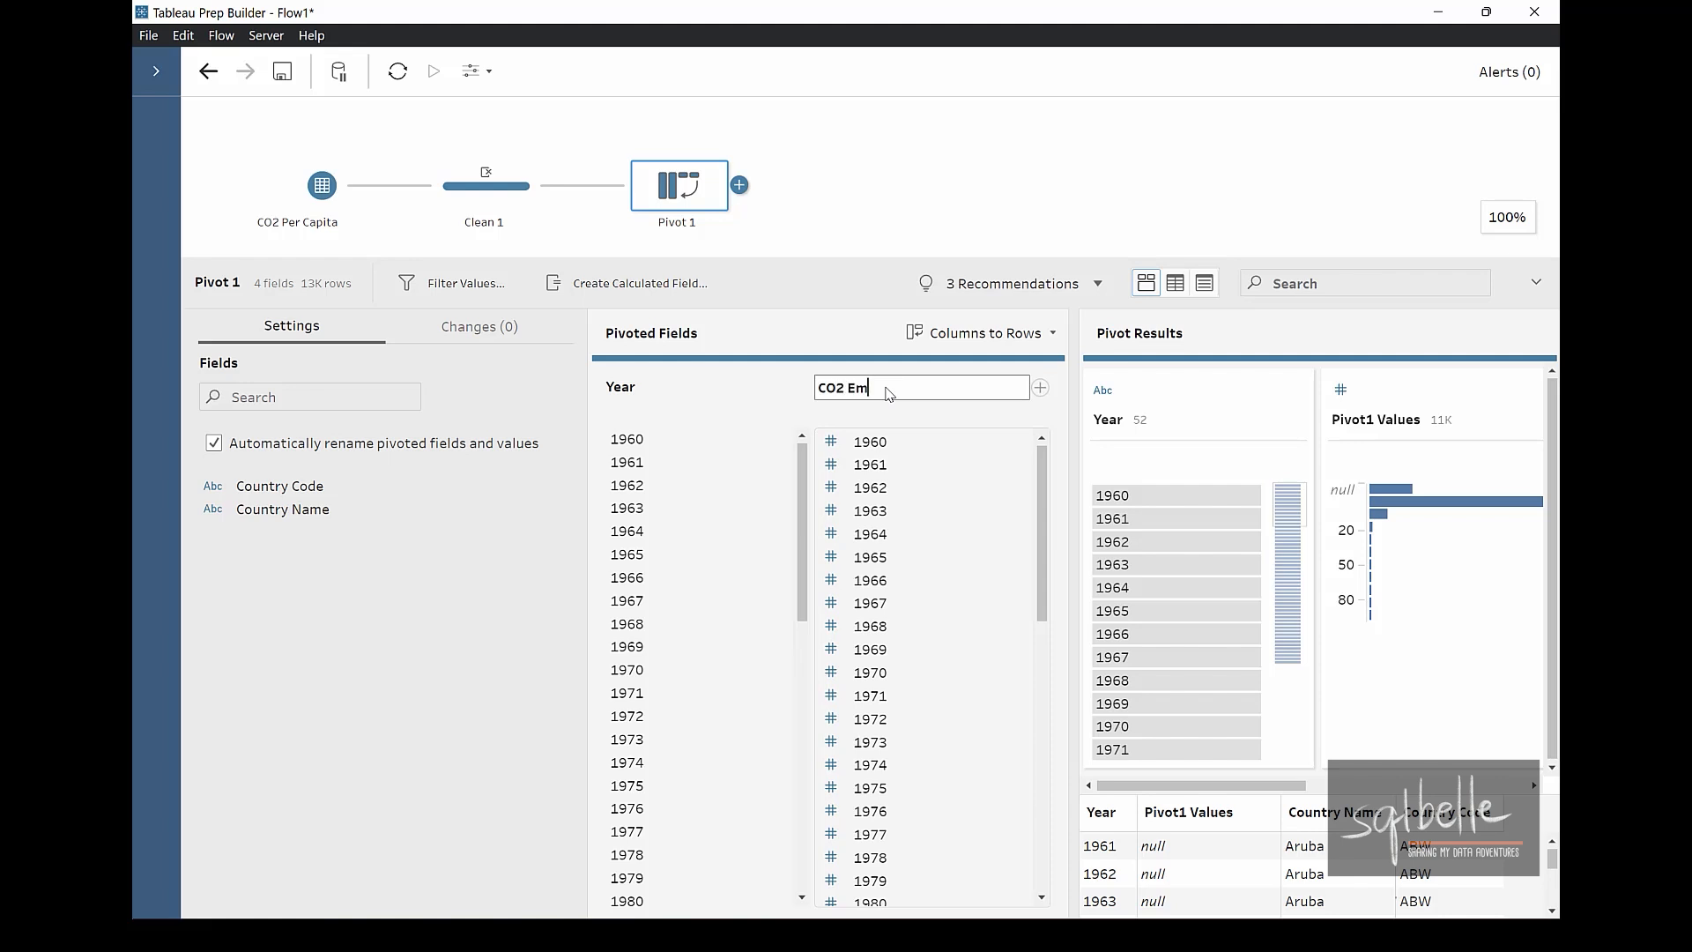
type("issions")
key("Return")
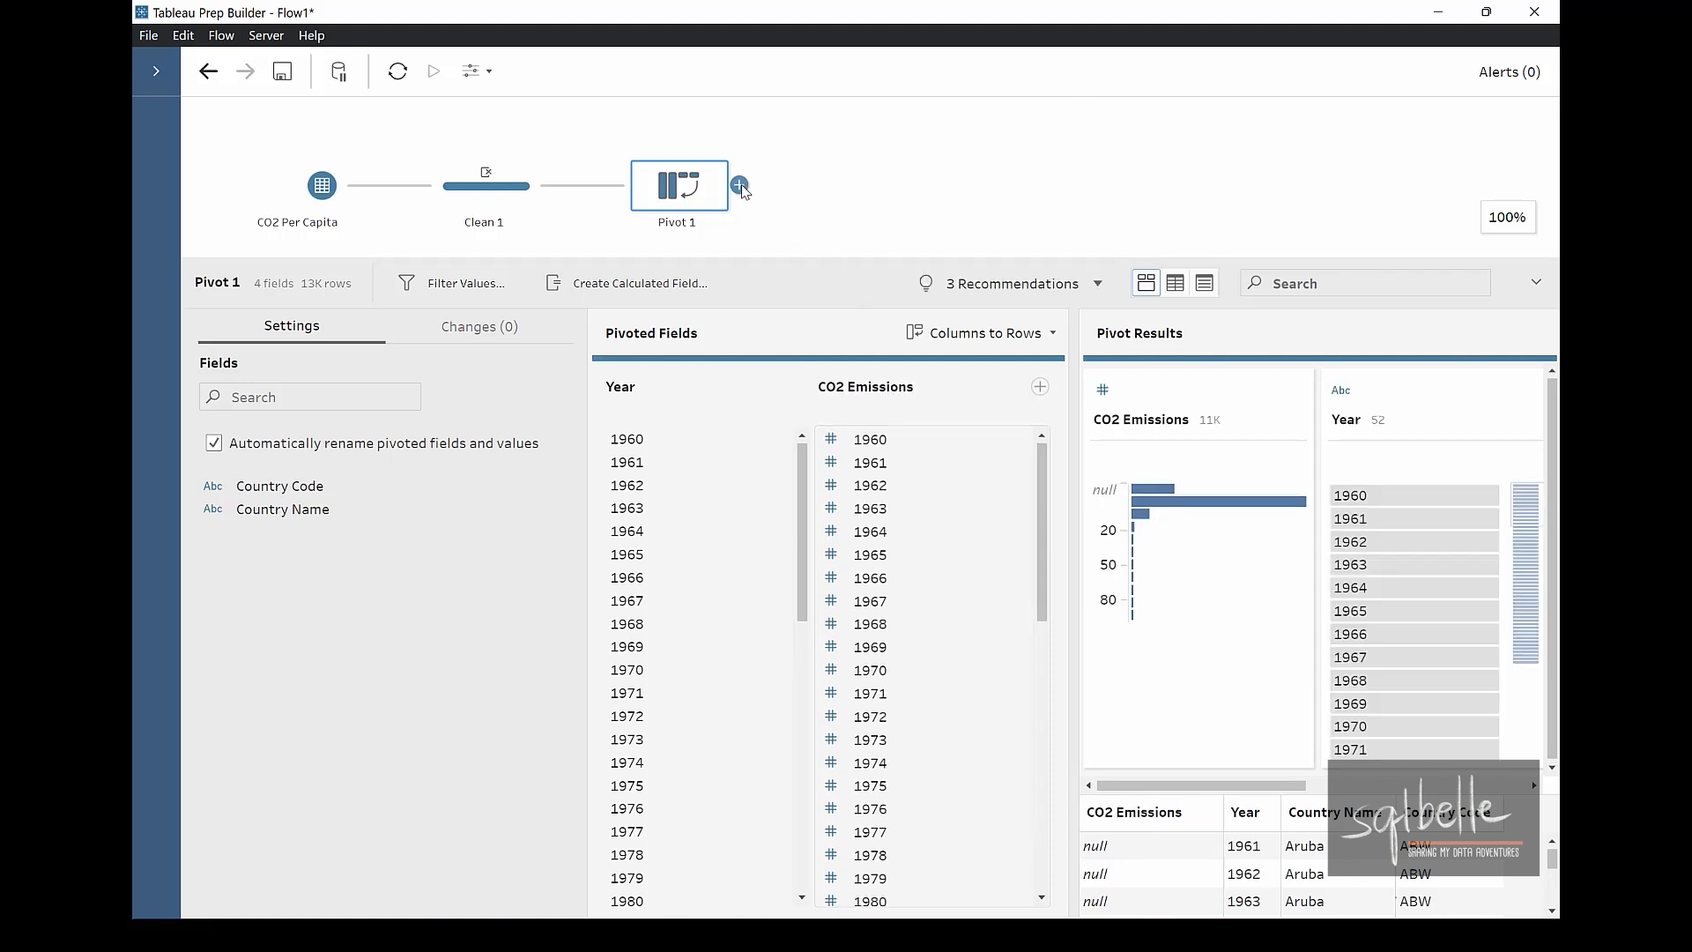
Add a clean step after Pivot 1, then compare the field and row counts of Clean 1 and Clean 2.
left_click(740, 187)
left_click(811, 242)
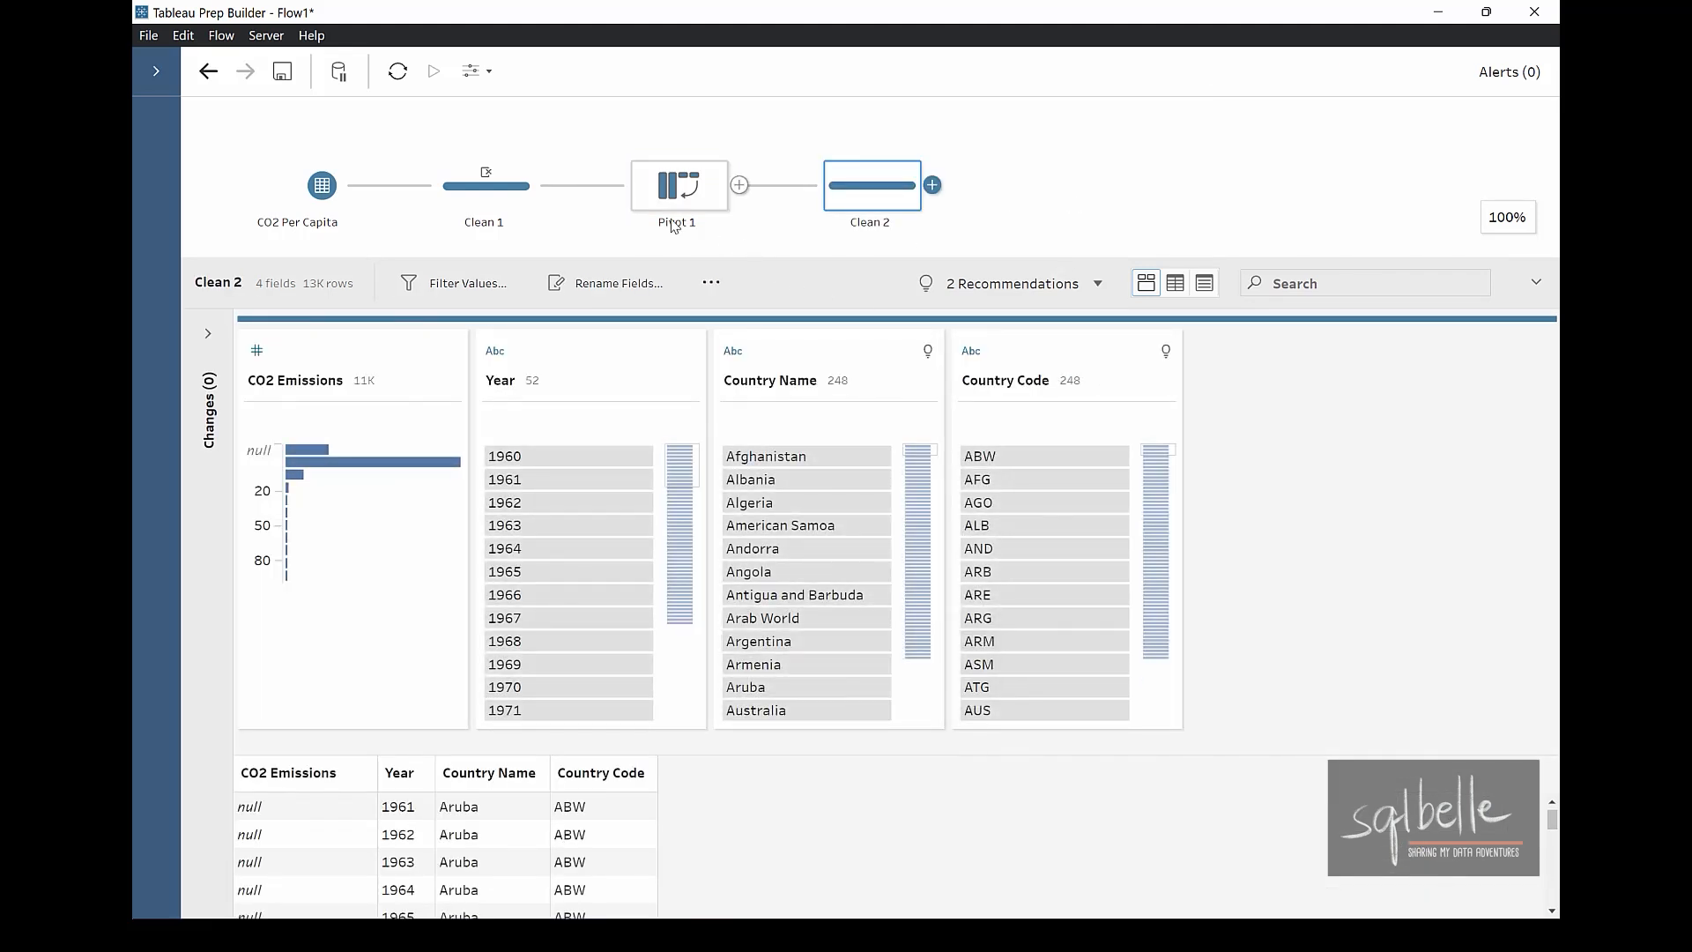
left_click(519, 196)
mouse_move(302, 281)
left_mouse_down()
mouse_move(286, 262)
mouse_move(388, 284)
left_mouse_up()
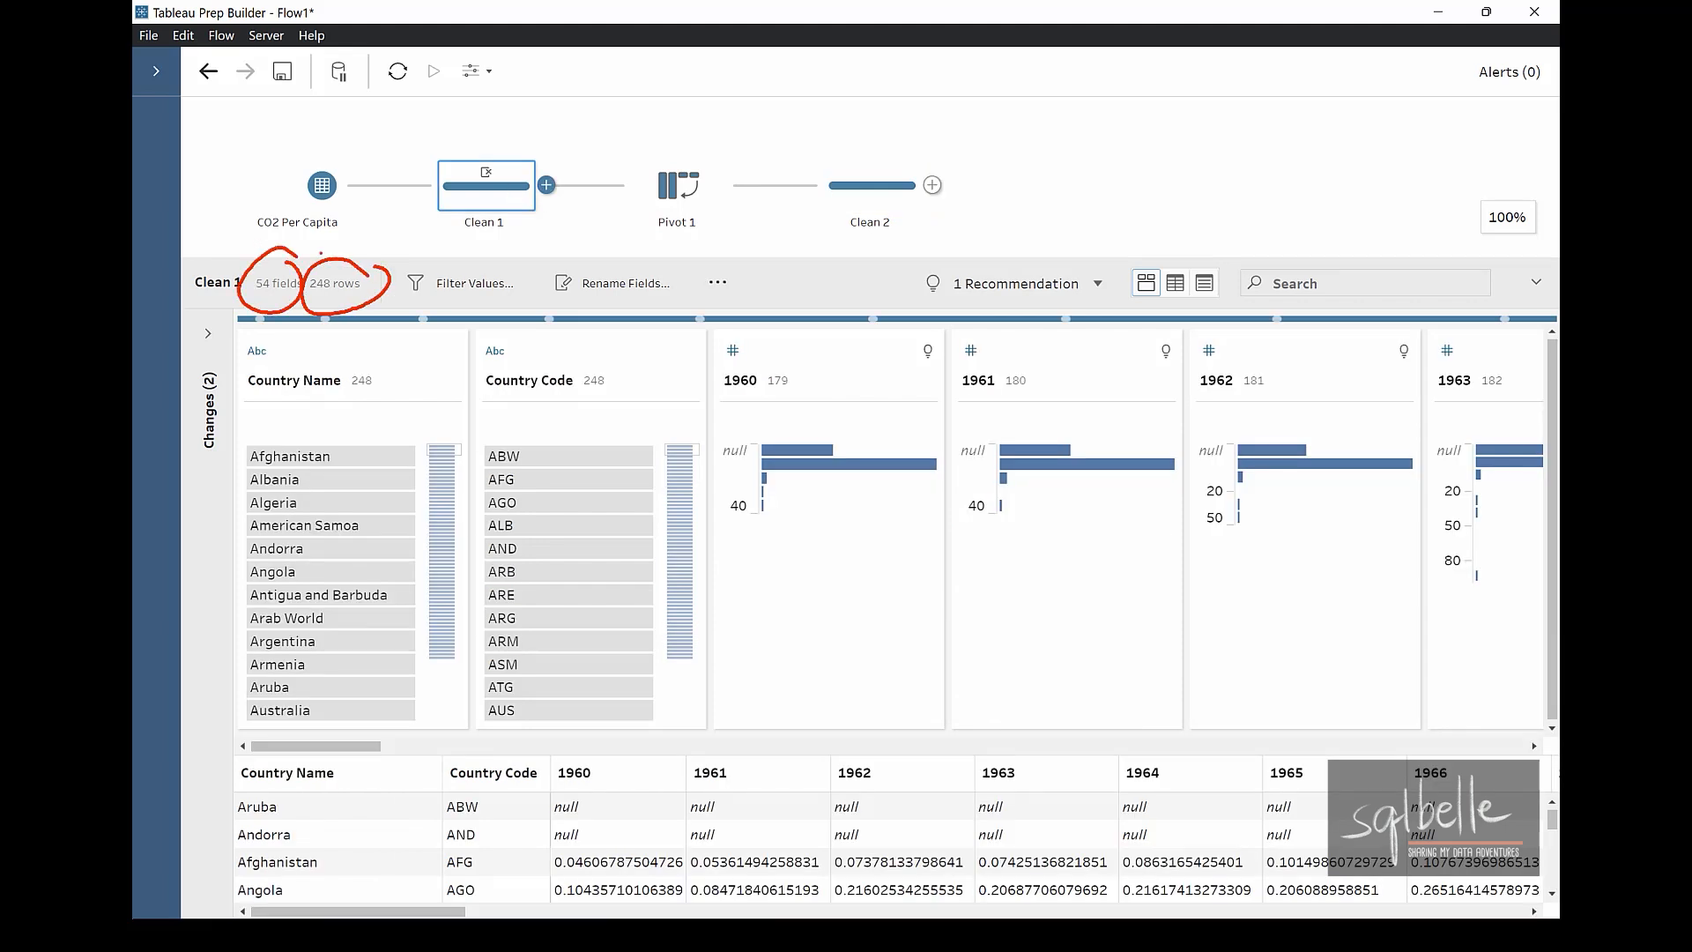
key("Escape")
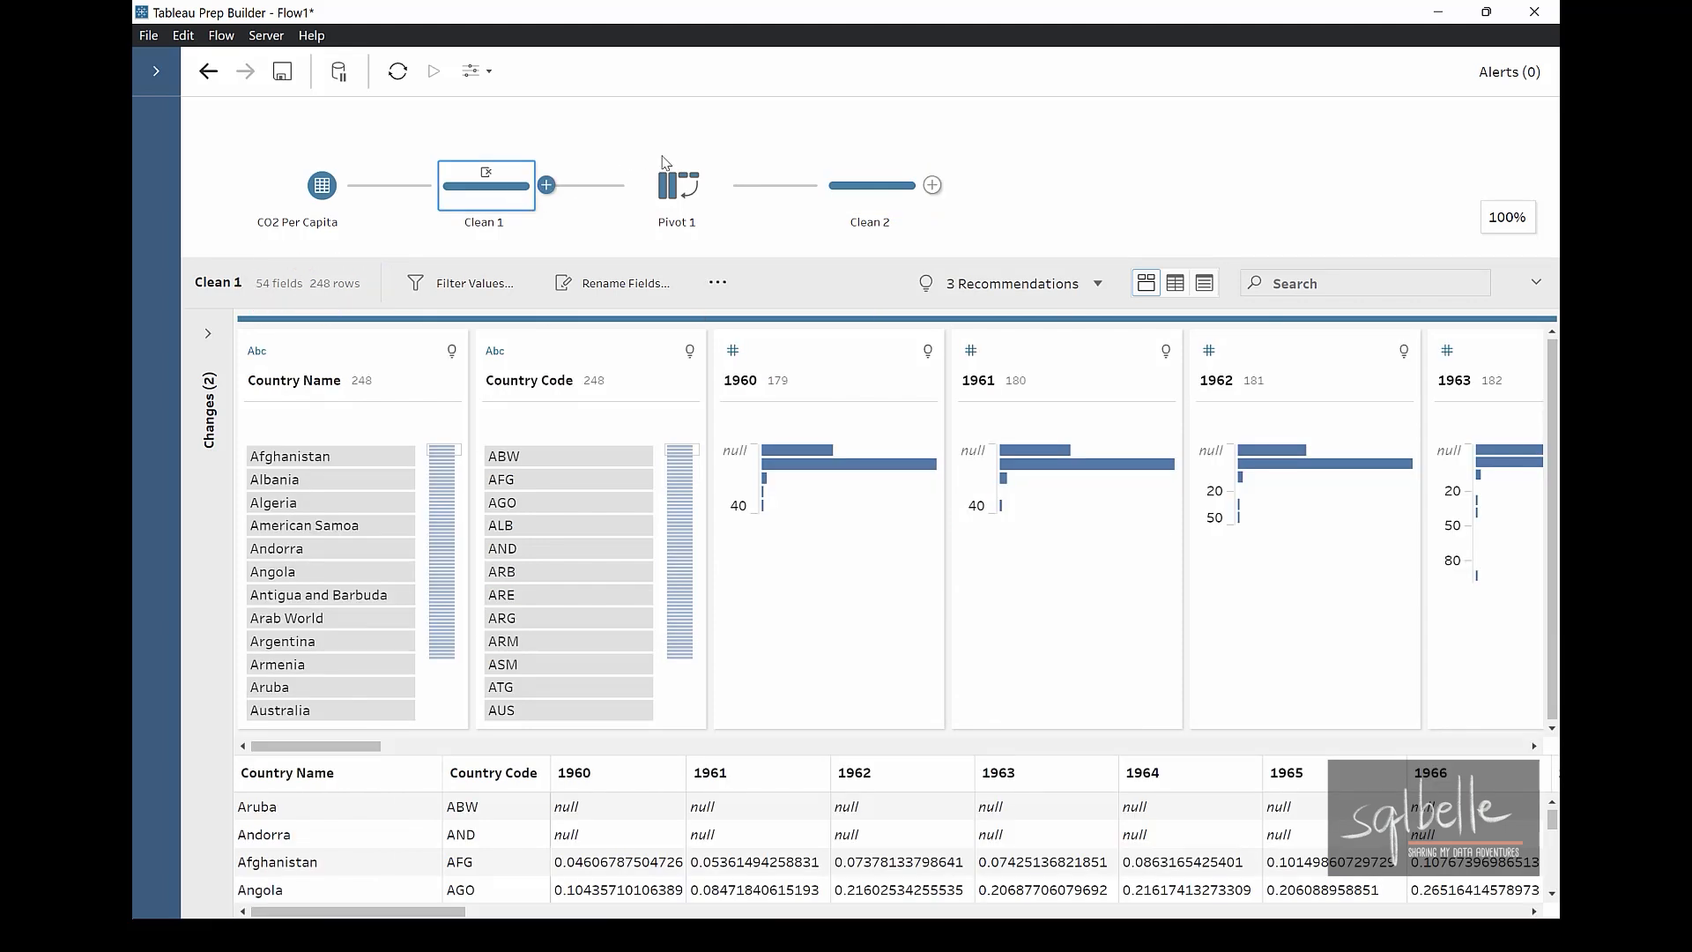
left_click(881, 188)
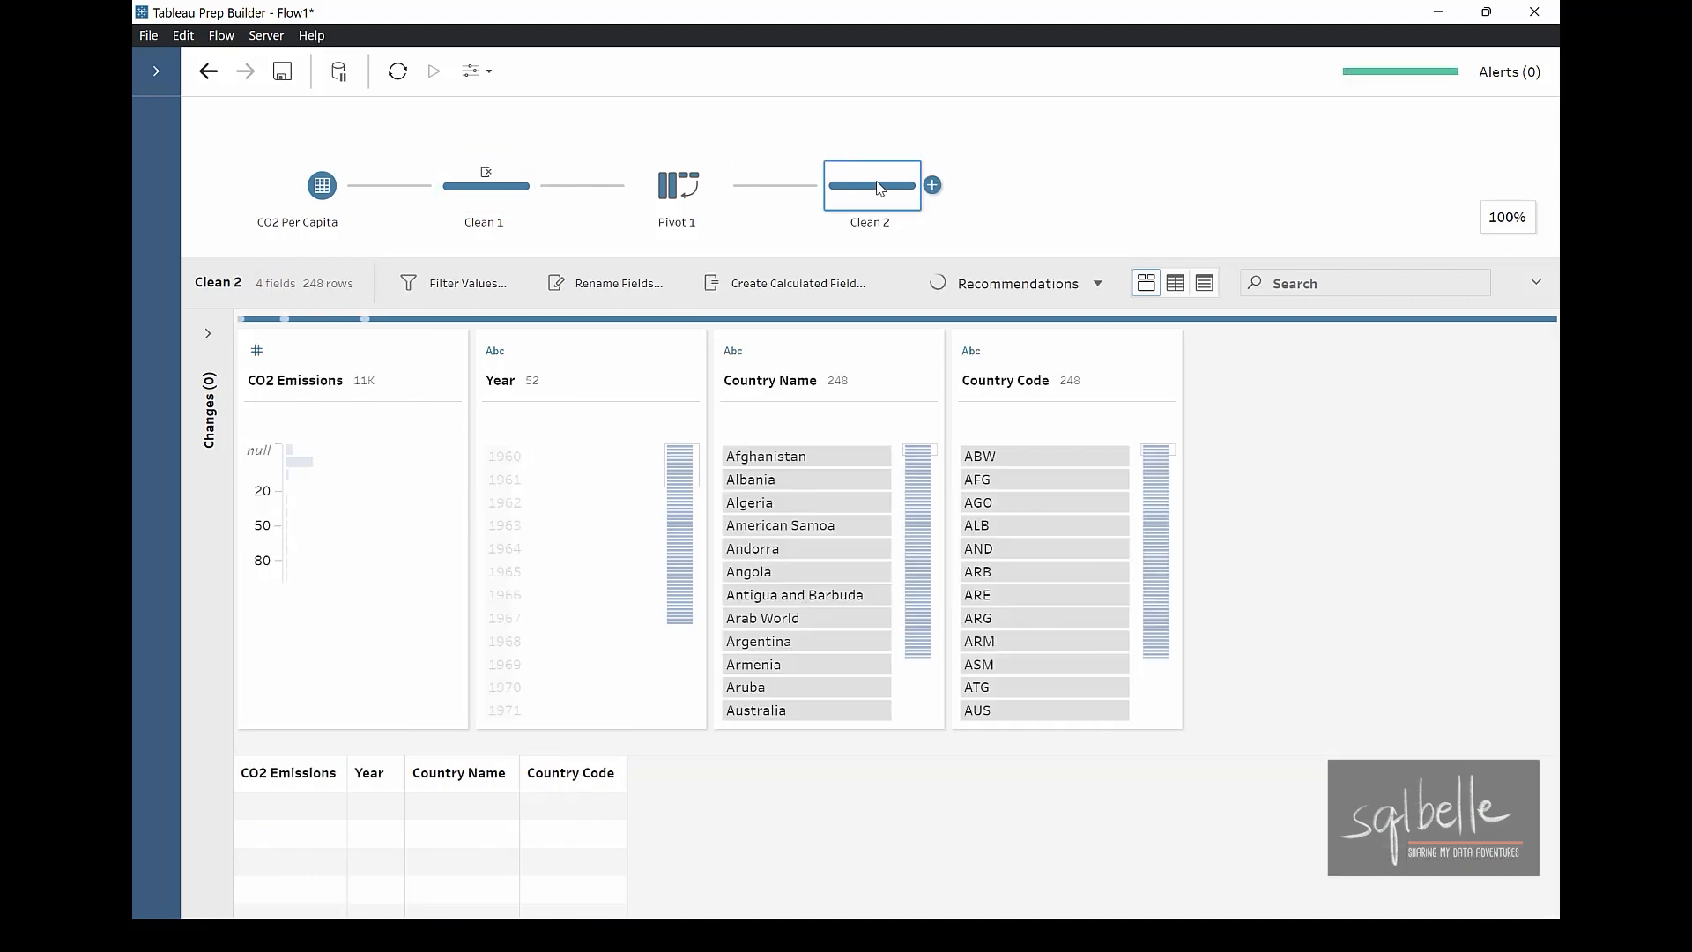
left_click_drag(234, 254, 266, 257)
left_click_drag(384, 260, 408, 266)
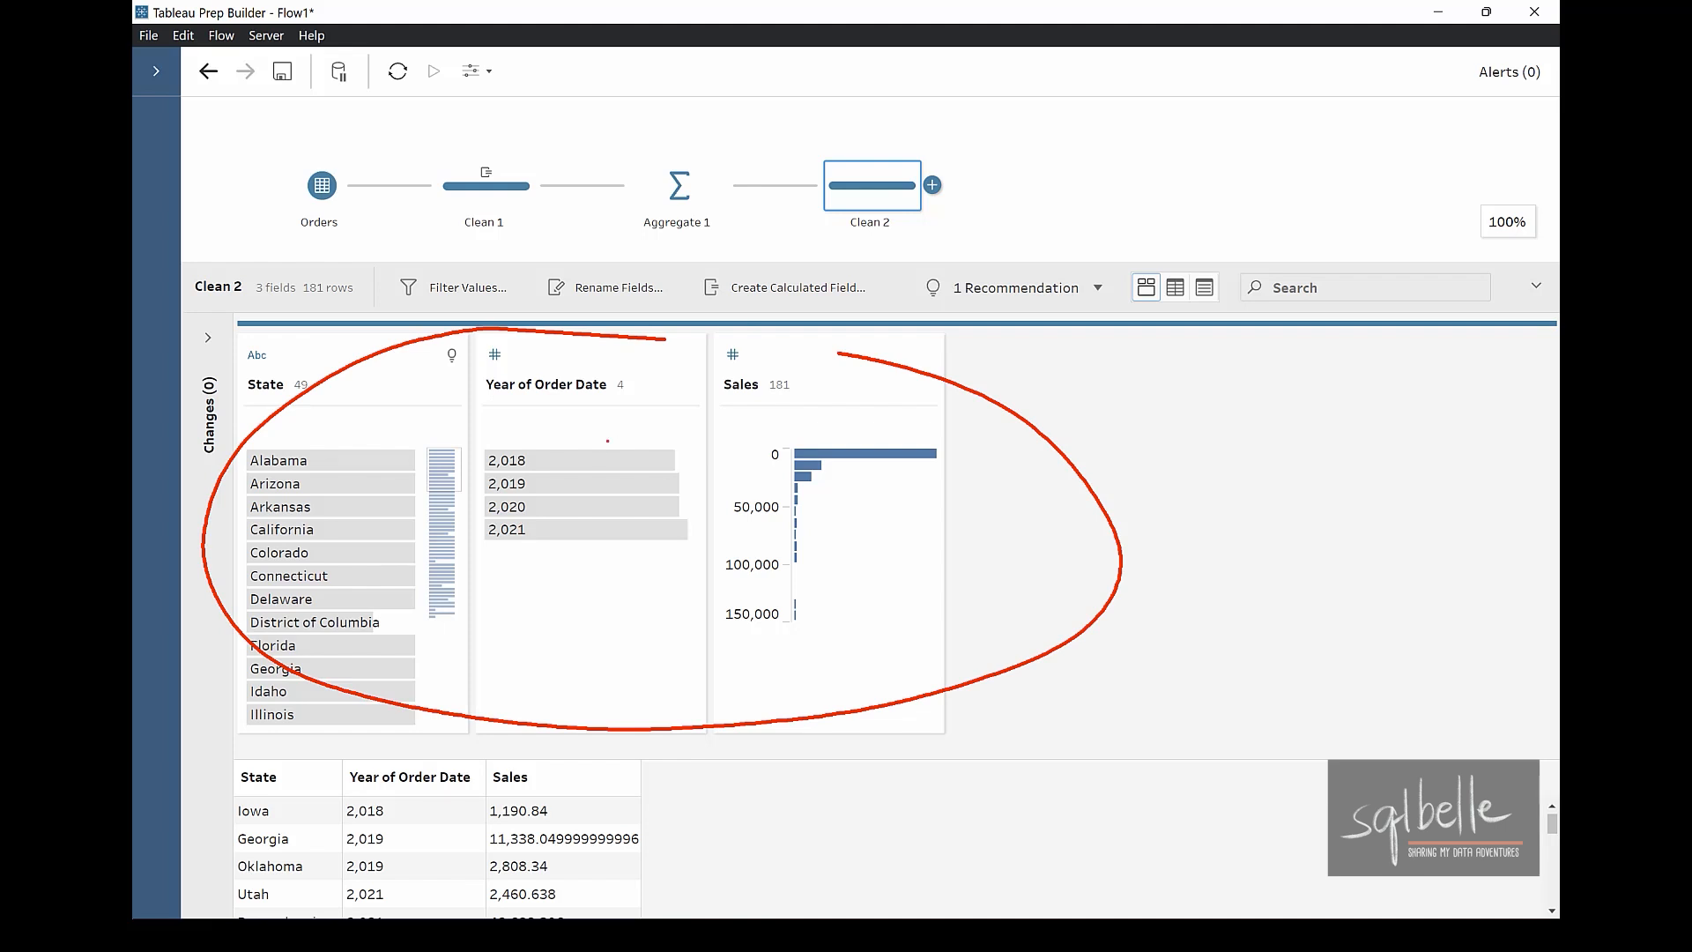
Examine how Clean 2 lists the Year of Order Date values 2018 through 2021 as separate rows beside State and Sales.
mouse_move(449, 795)
left_mouse_down()
mouse_move(321, 880)
mouse_move(449, 794)
left_mouse_up()
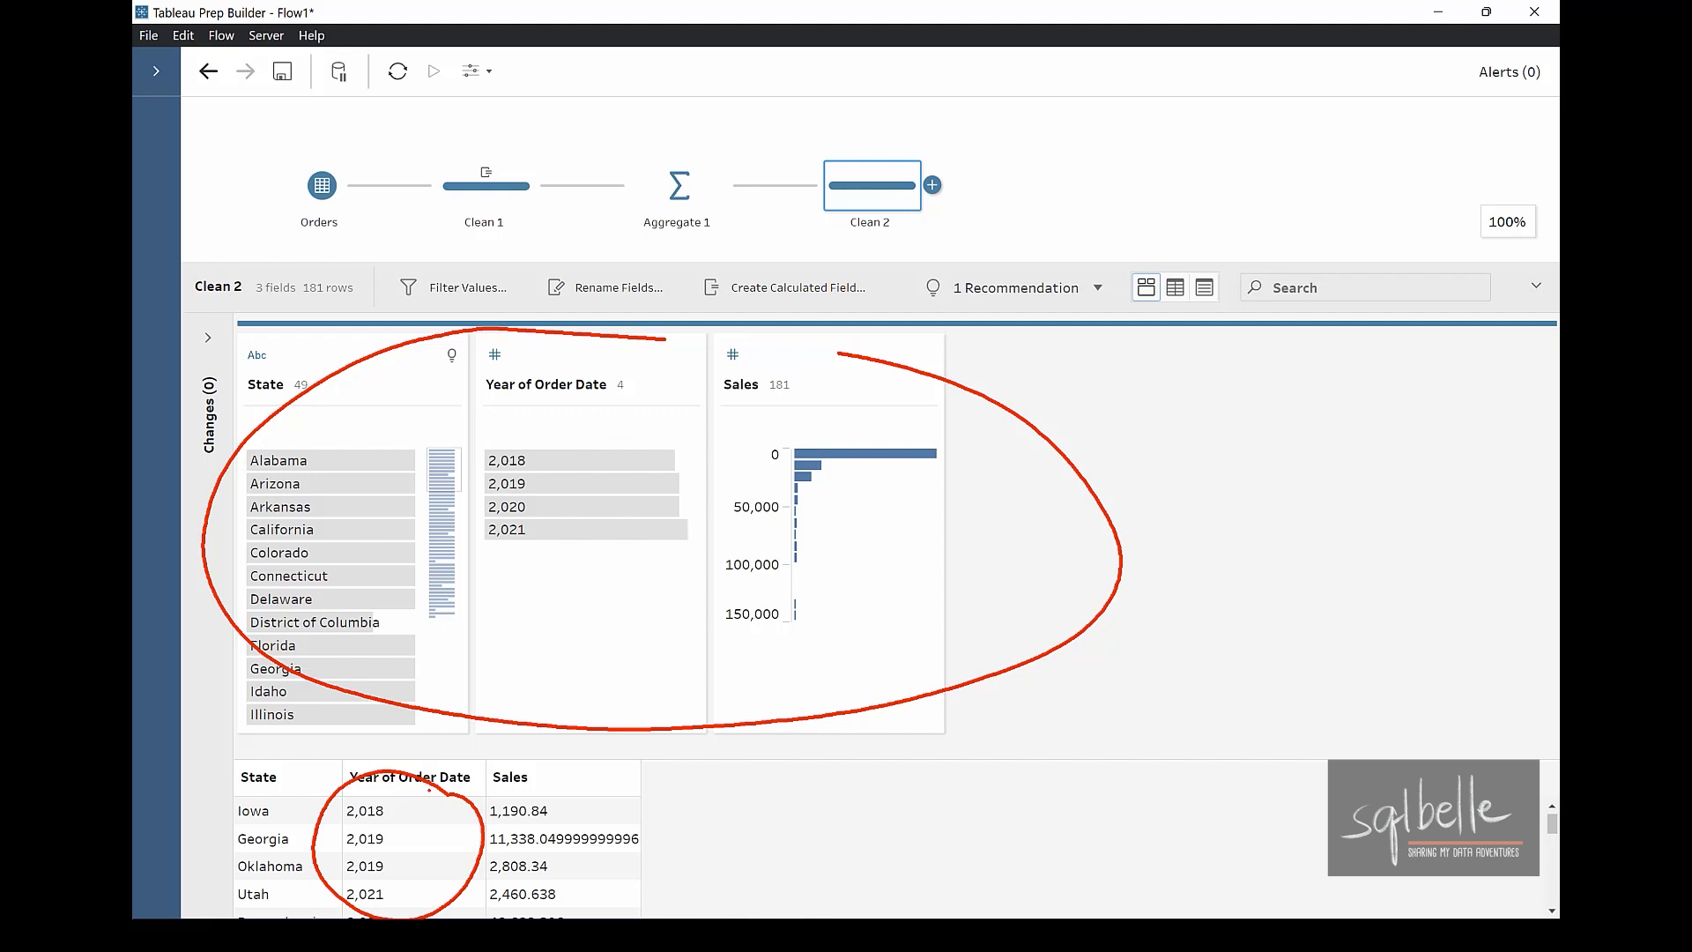
mouse_move(666, 759)
left_mouse_down()
mouse_move(670, 797)
mouse_move(694, 793)
left_mouse_up()
left_click_drag(707, 755, 731, 792)
mouse_move(757, 755)
left_mouse_down()
mouse_move(746, 795)
mouse_move(770, 751)
left_mouse_up()
left_click_drag(835, 757, 863, 794)
left_click_drag(886, 756, 917, 796)
mouse_move(930, 755)
left_mouse_down()
mouse_move(952, 796)
mouse_move(1045, 786)
mouse_move(1060, 752)
left_mouse_up()
mouse_move(1082, 751)
left_mouse_down()
mouse_move(1111, 782)
mouse_move(1129, 745)
mouse_move(1206, 772)
left_mouse_up()
left_click_drag(1226, 738, 1227, 779)
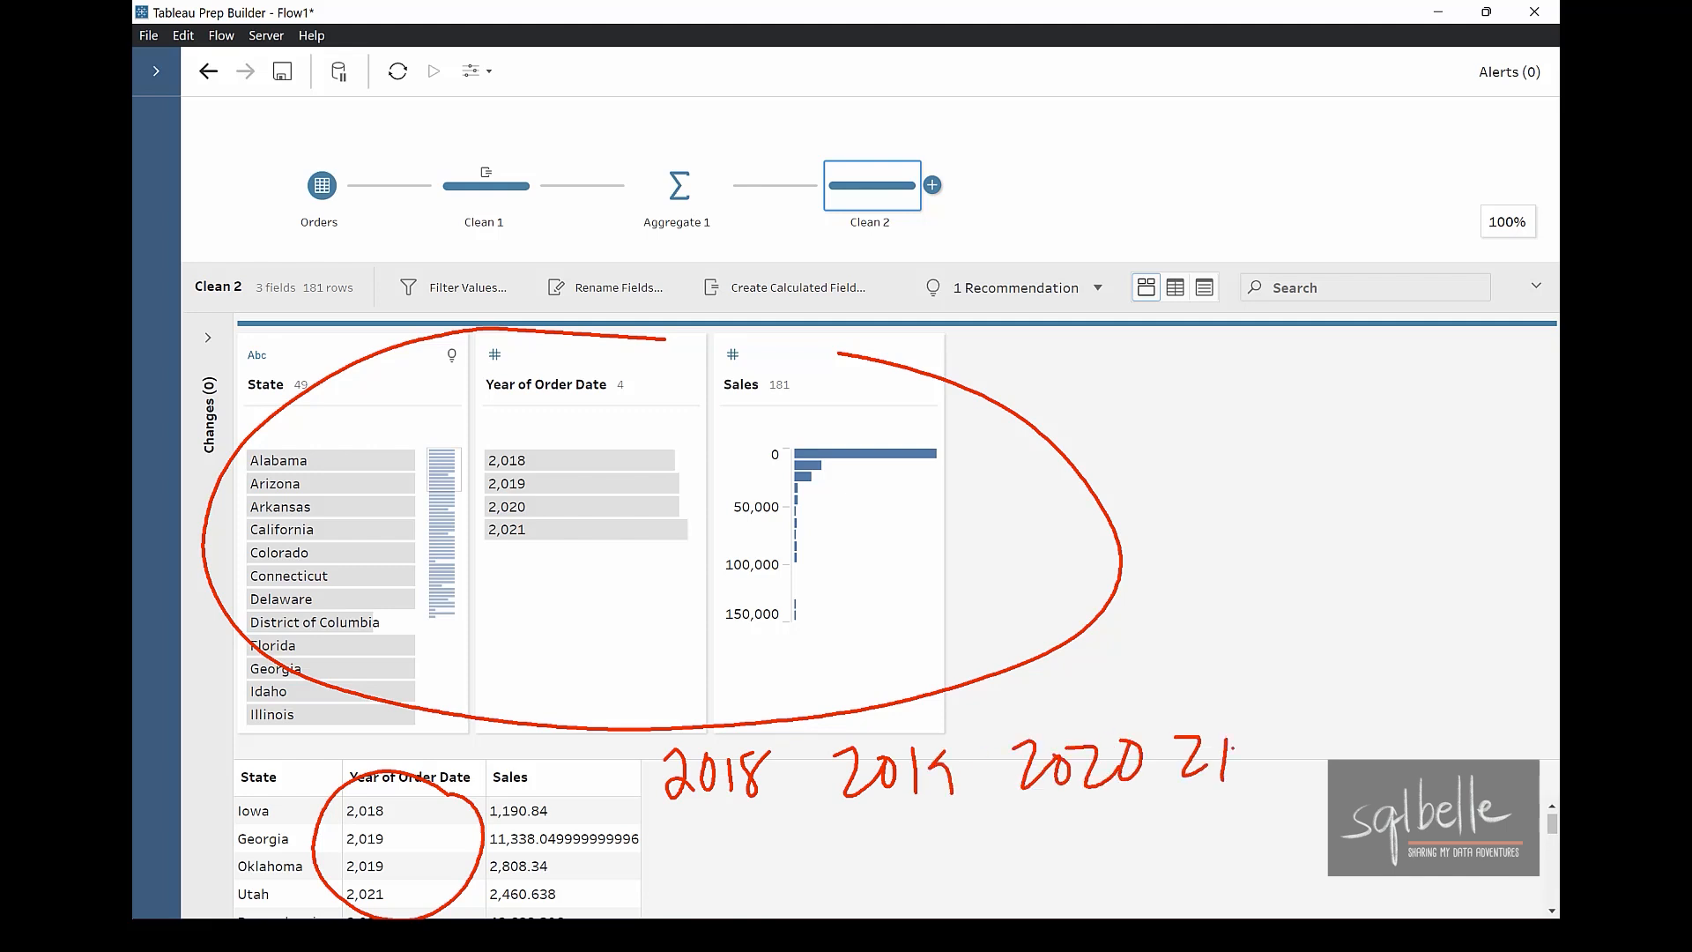
mouse_move(629, 793)
left_mouse_down()
mouse_move(1238, 758)
mouse_move(645, 746)
mouse_move(622, 780)
left_mouse_up()
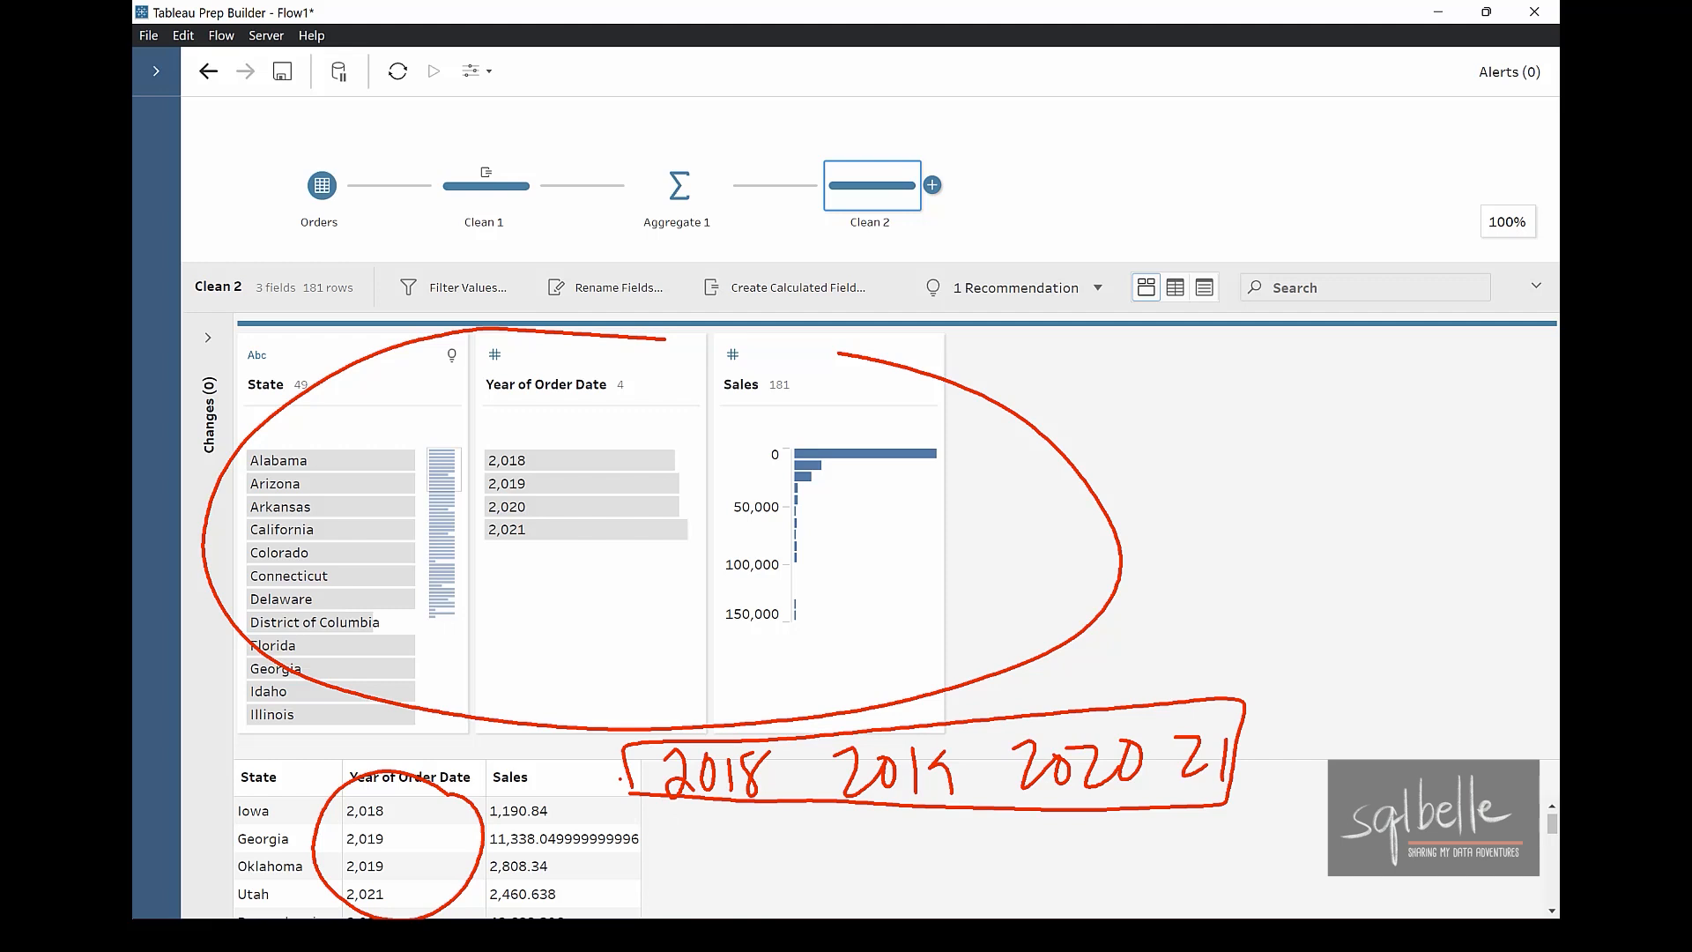
key("Escape")
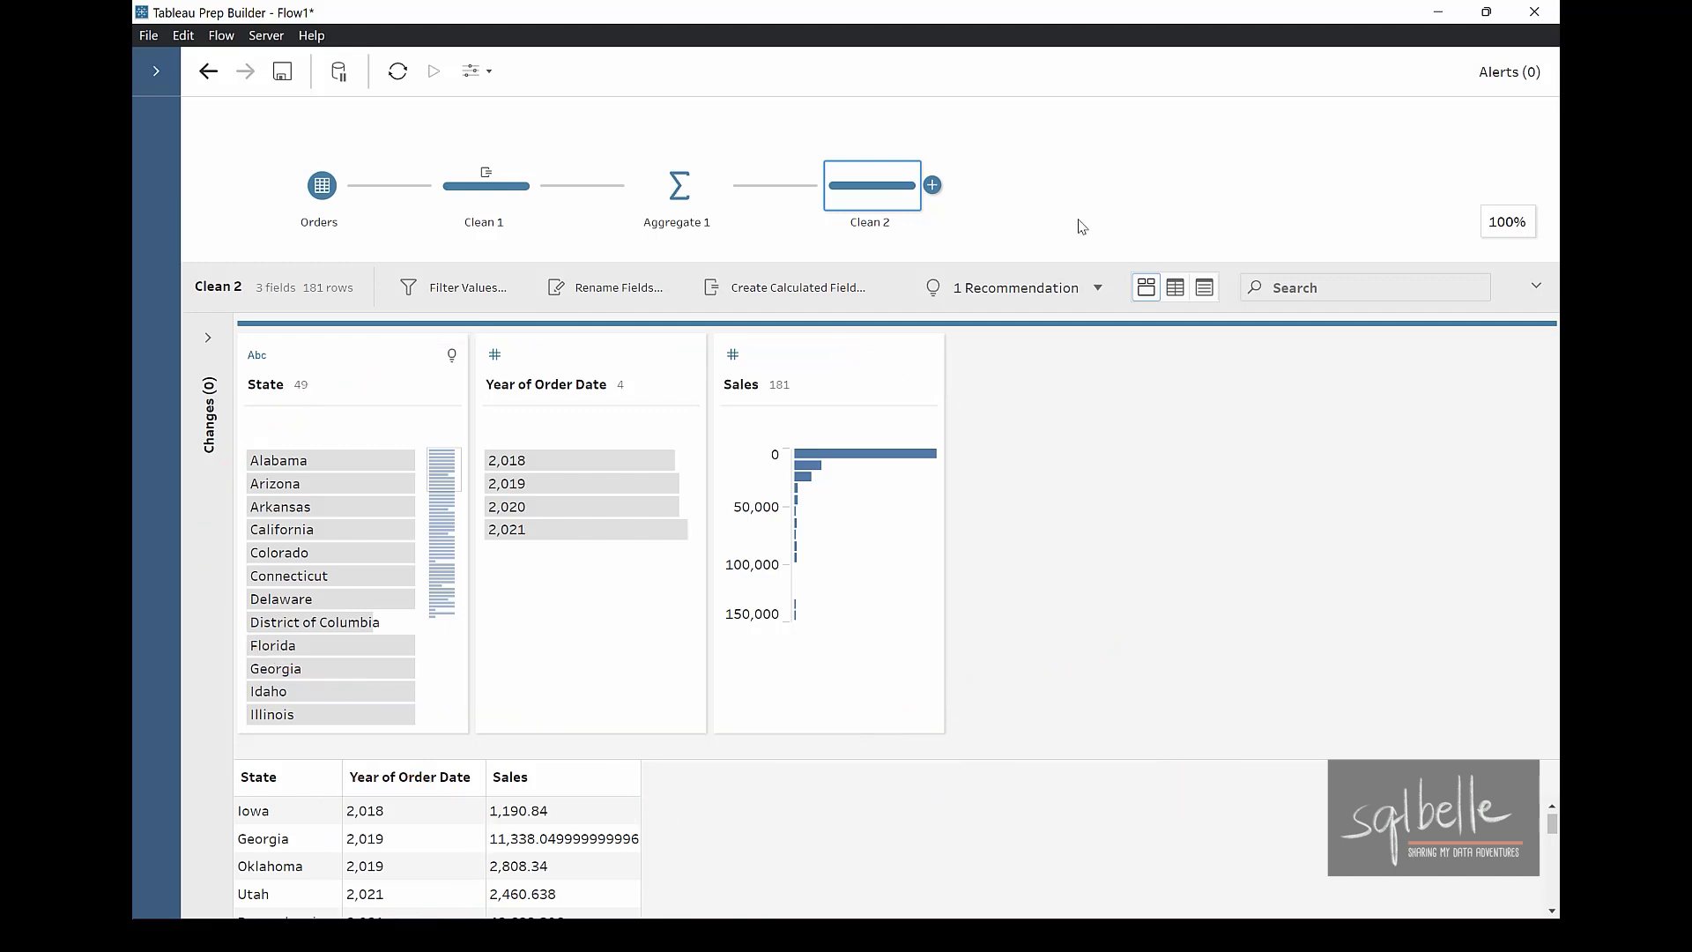
Add a rows-to-columns Pivot step after Clean 2, pivoting Year of Order Date and aggregating Sales as SUM.
left_click(931, 185)
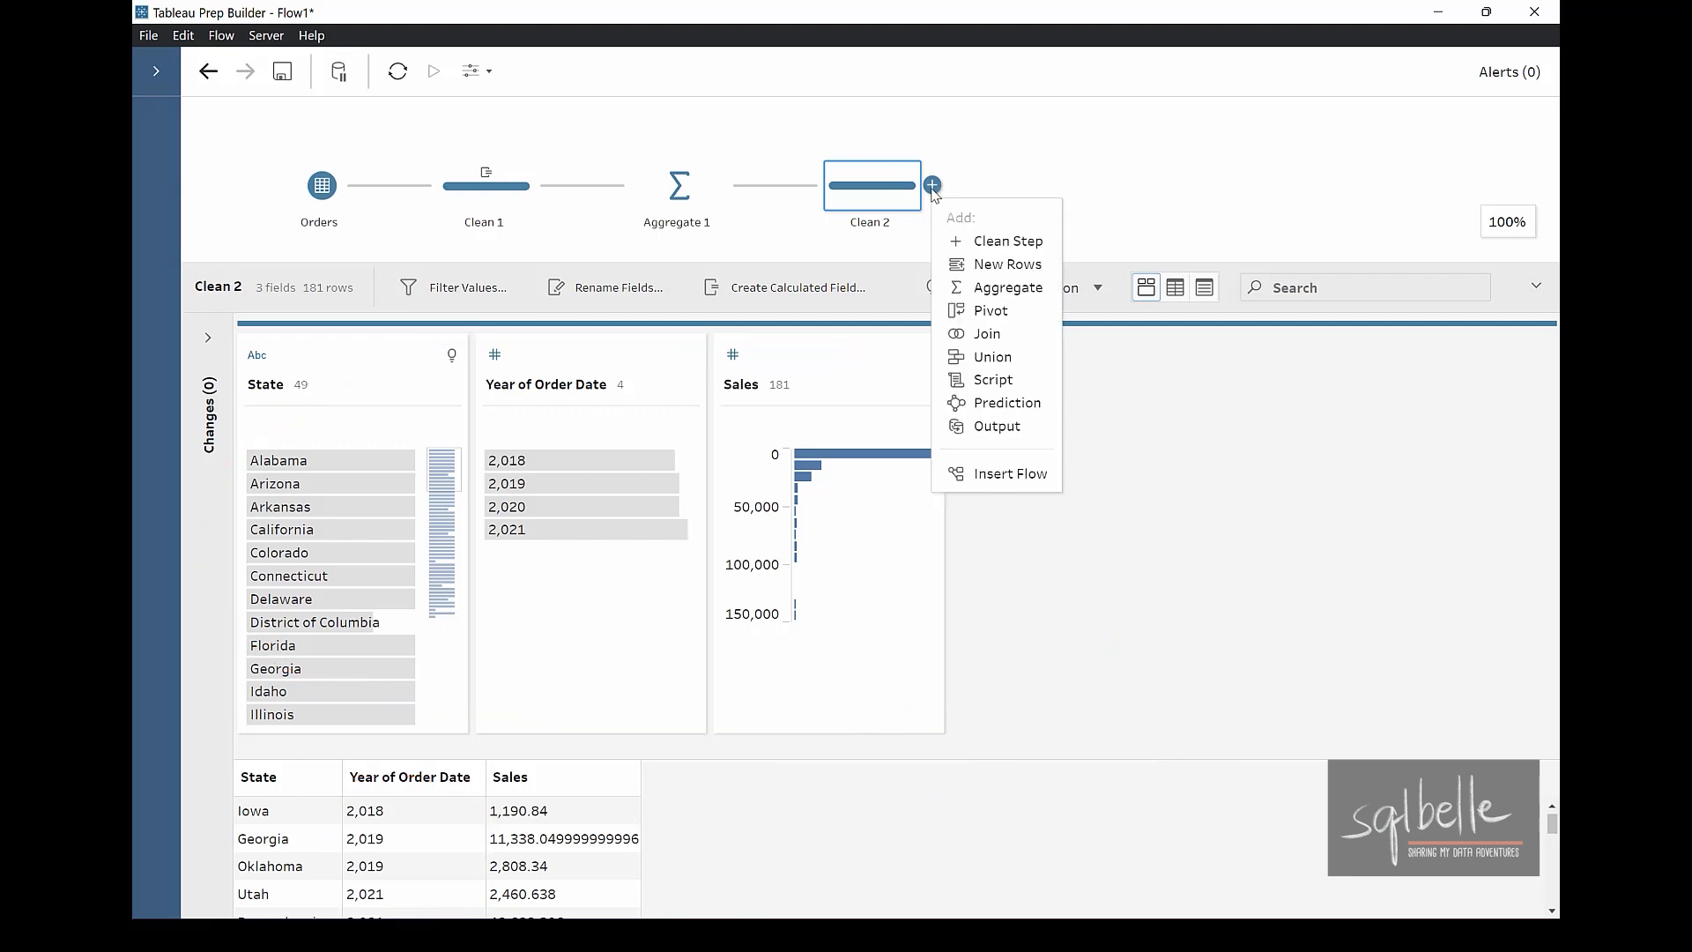
left_click(972, 312)
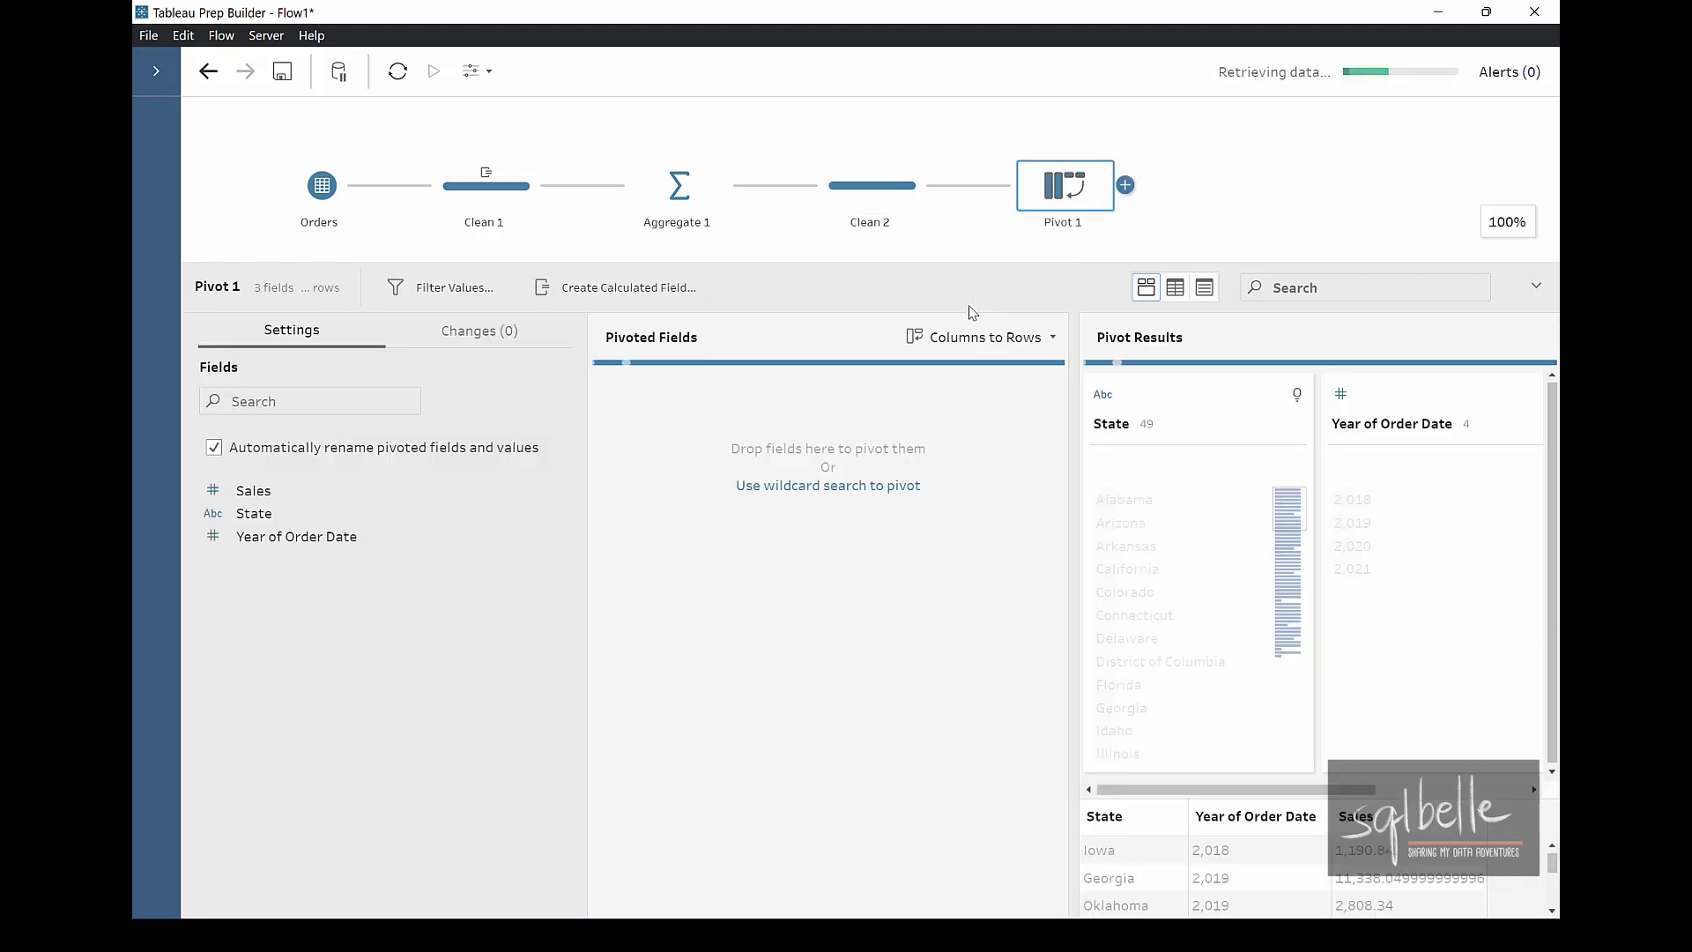
left_click(1056, 342)
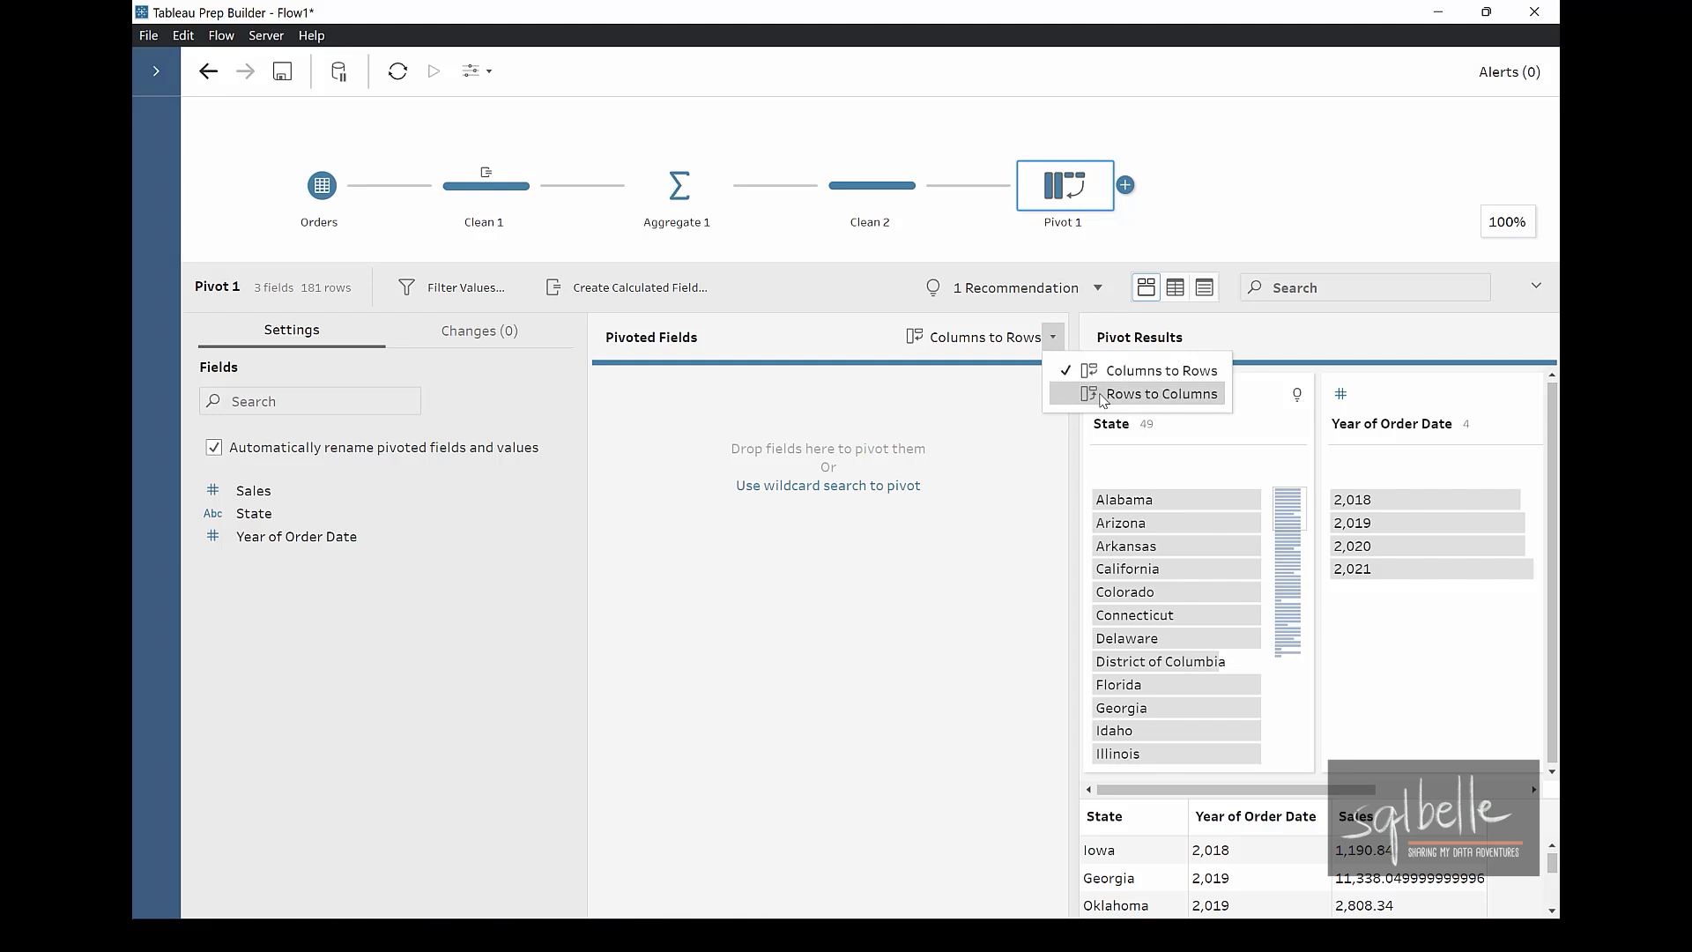
left_click(1145, 394)
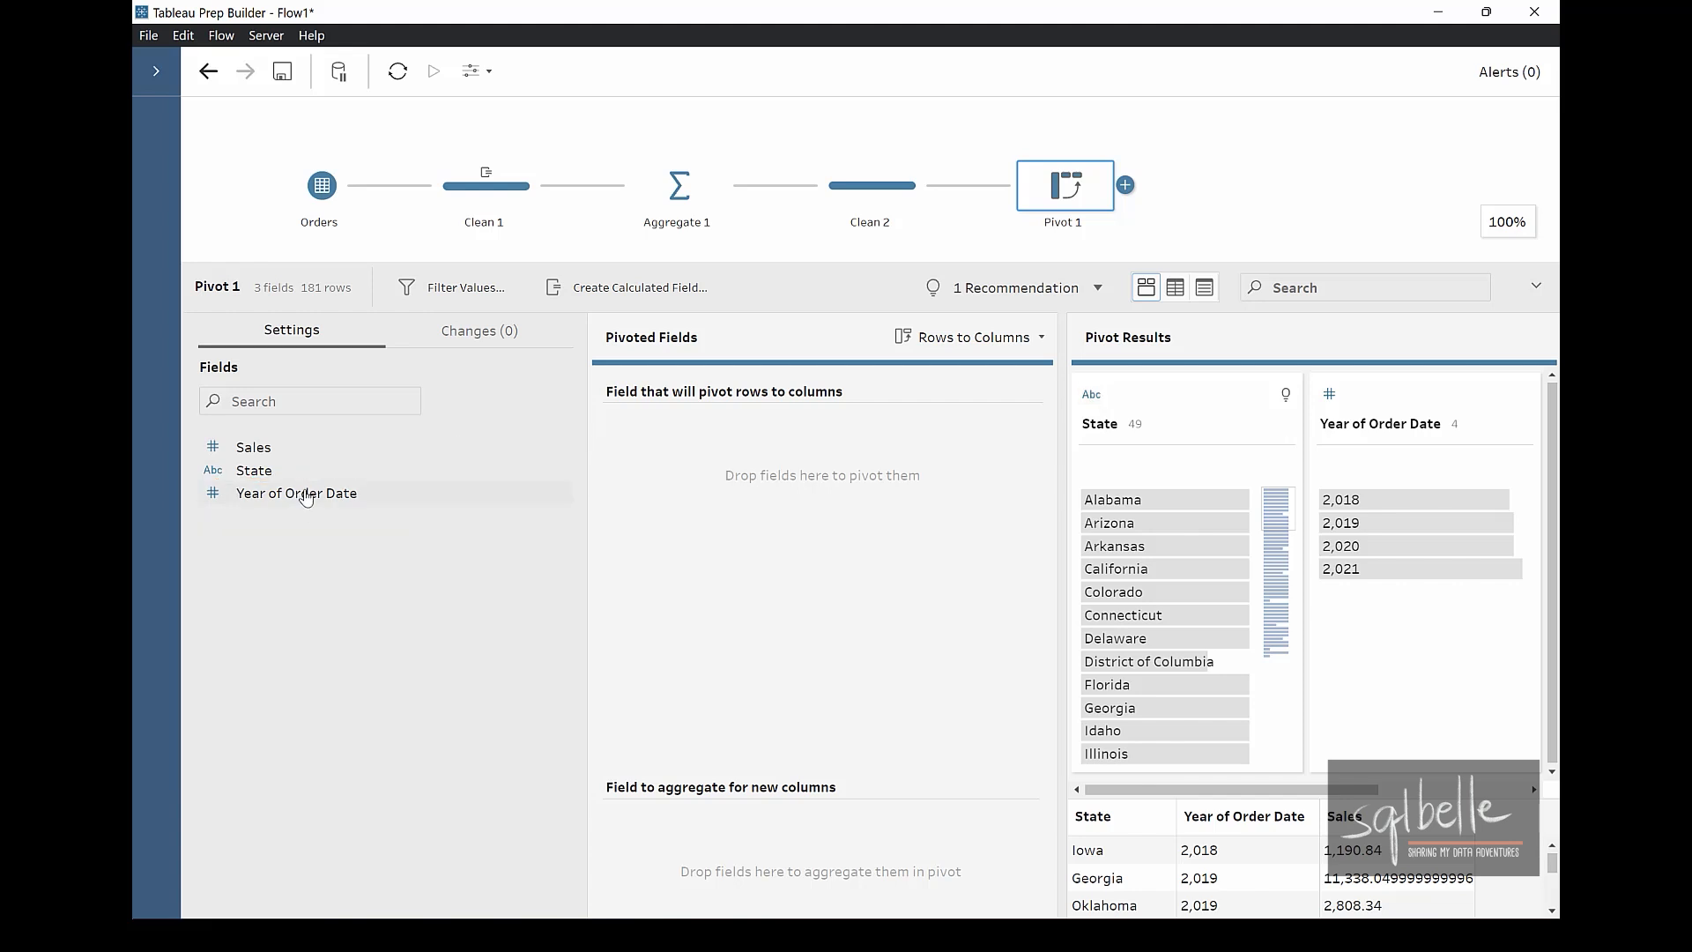
left_click_drag(304, 494, 812, 473)
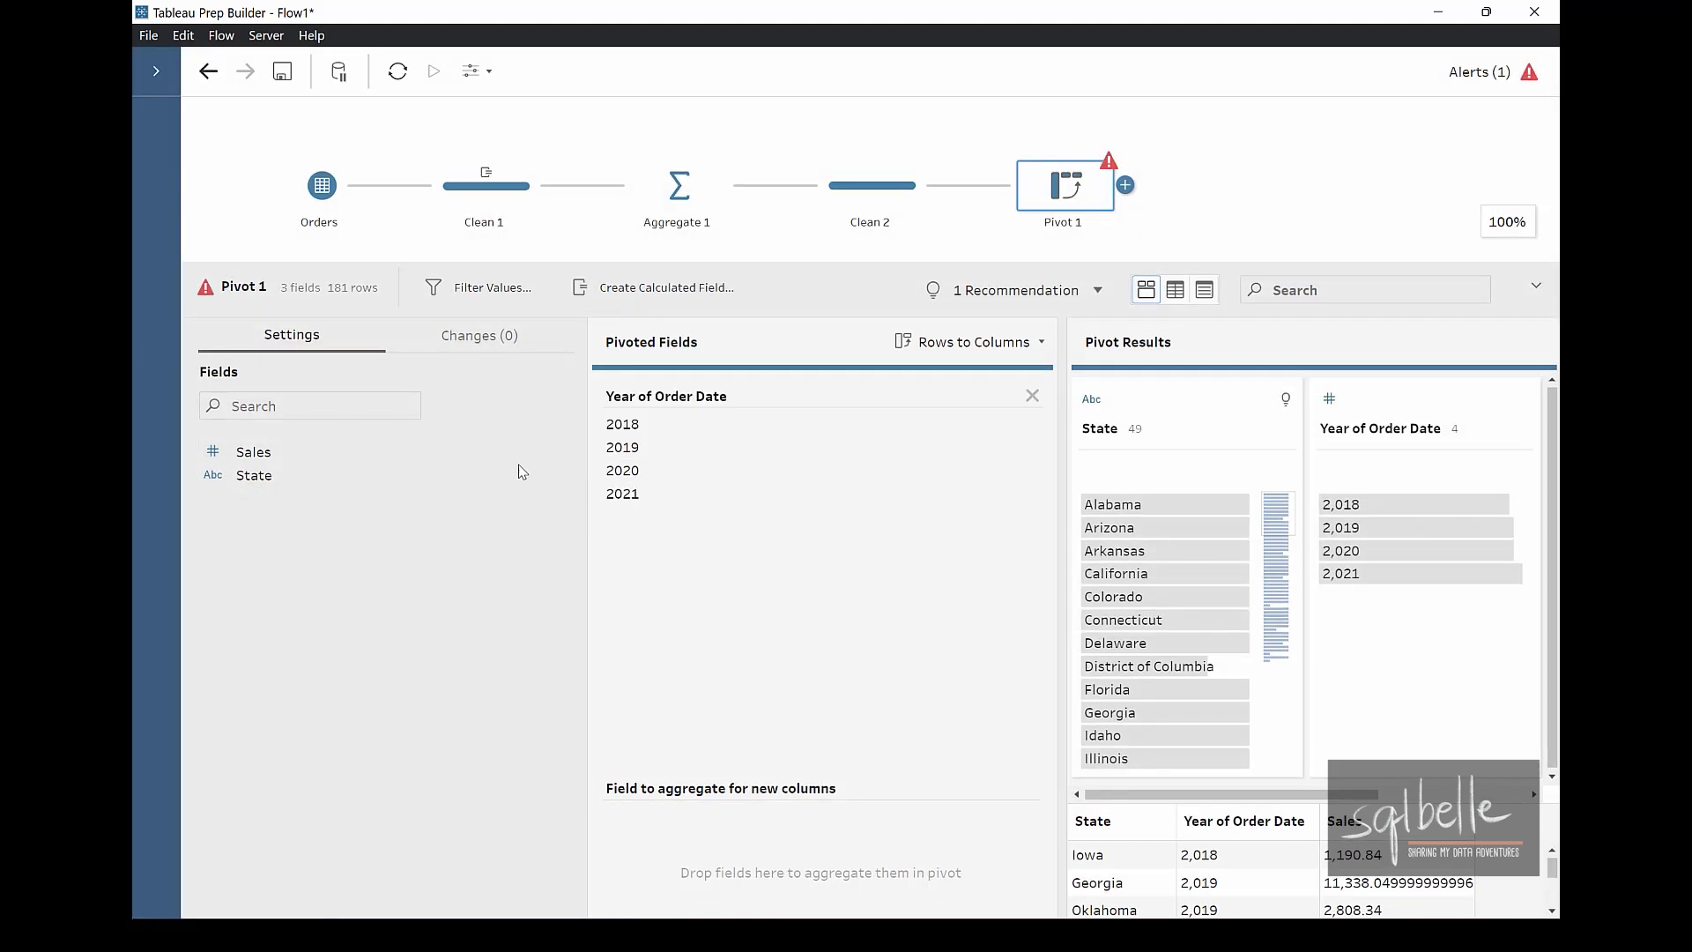
left_click_drag(256, 453, 795, 871)
Add a clean step after Pivot 1 and place the State field first.
left_click(1127, 186)
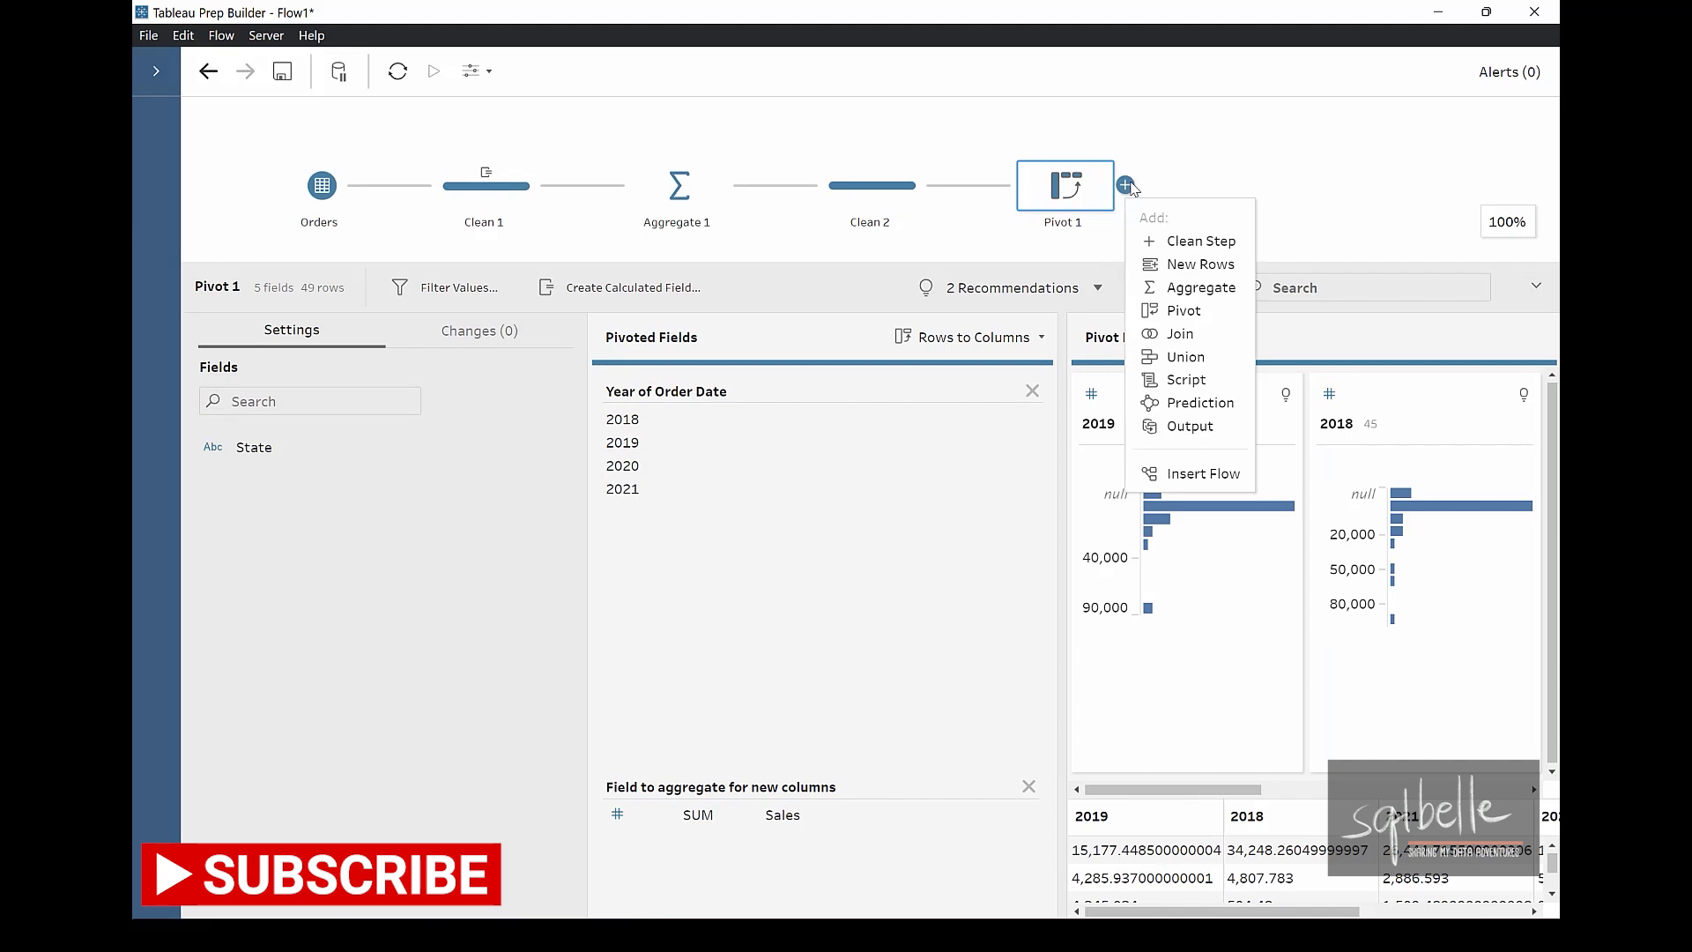
left_click(1176, 240)
left_click_drag(351, 398, 344, 398)
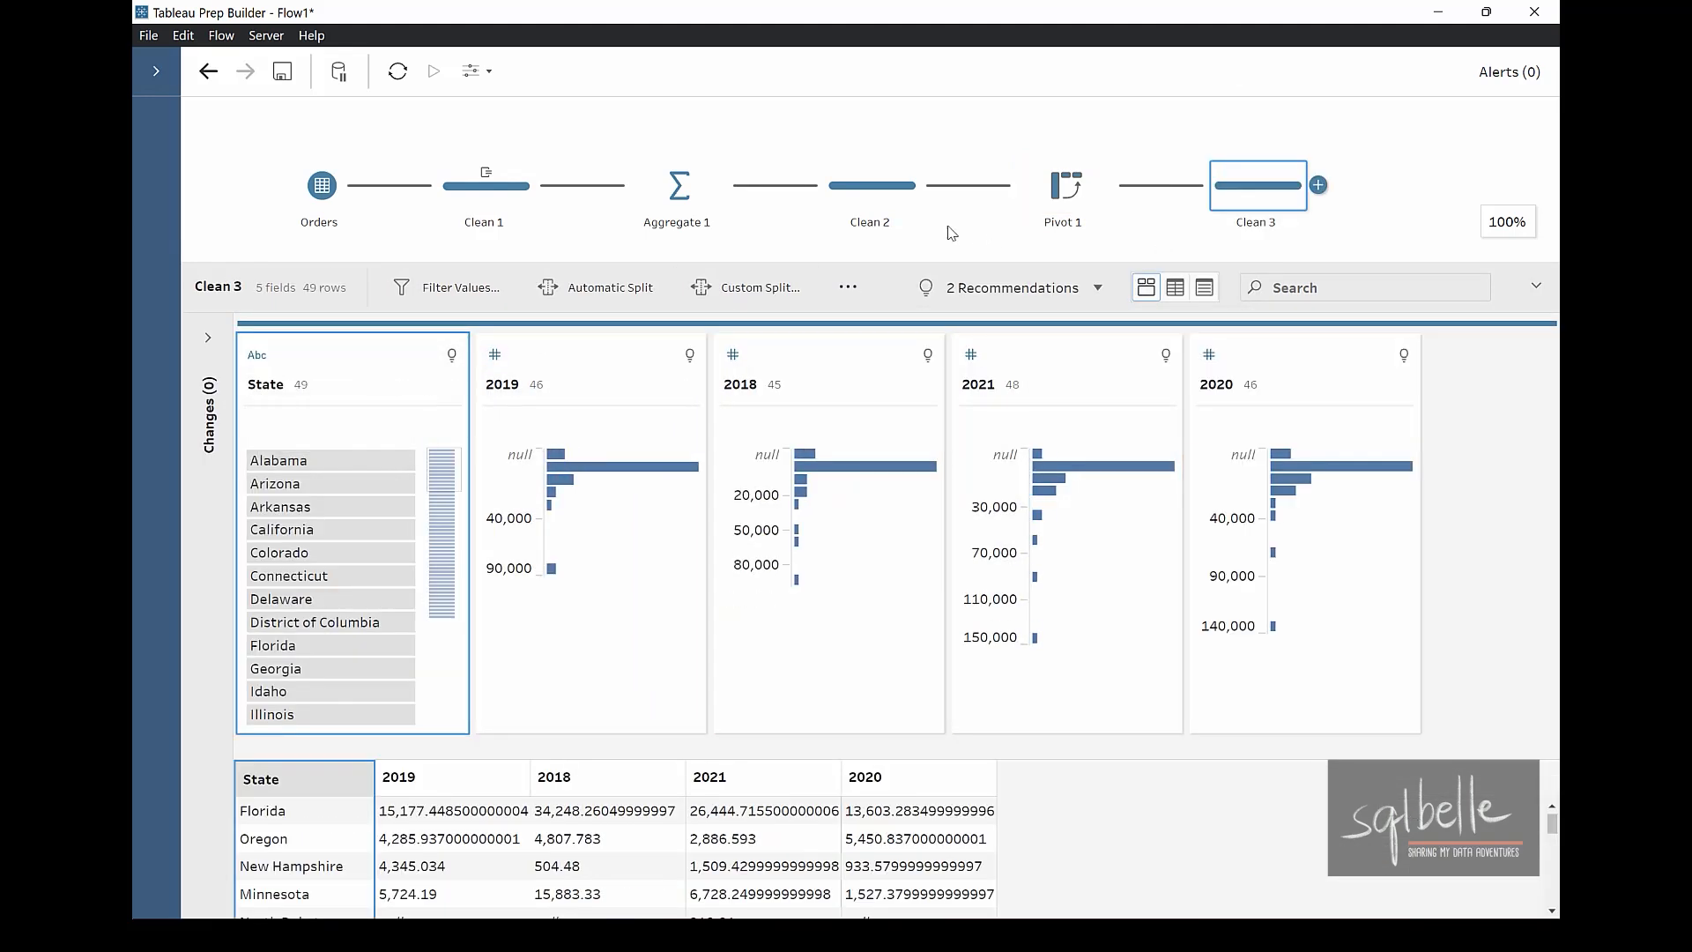
Compare the fields and the field and row counts of Clean 2 and Clean 3 to see the pivot's effect.
left_click(853, 190)
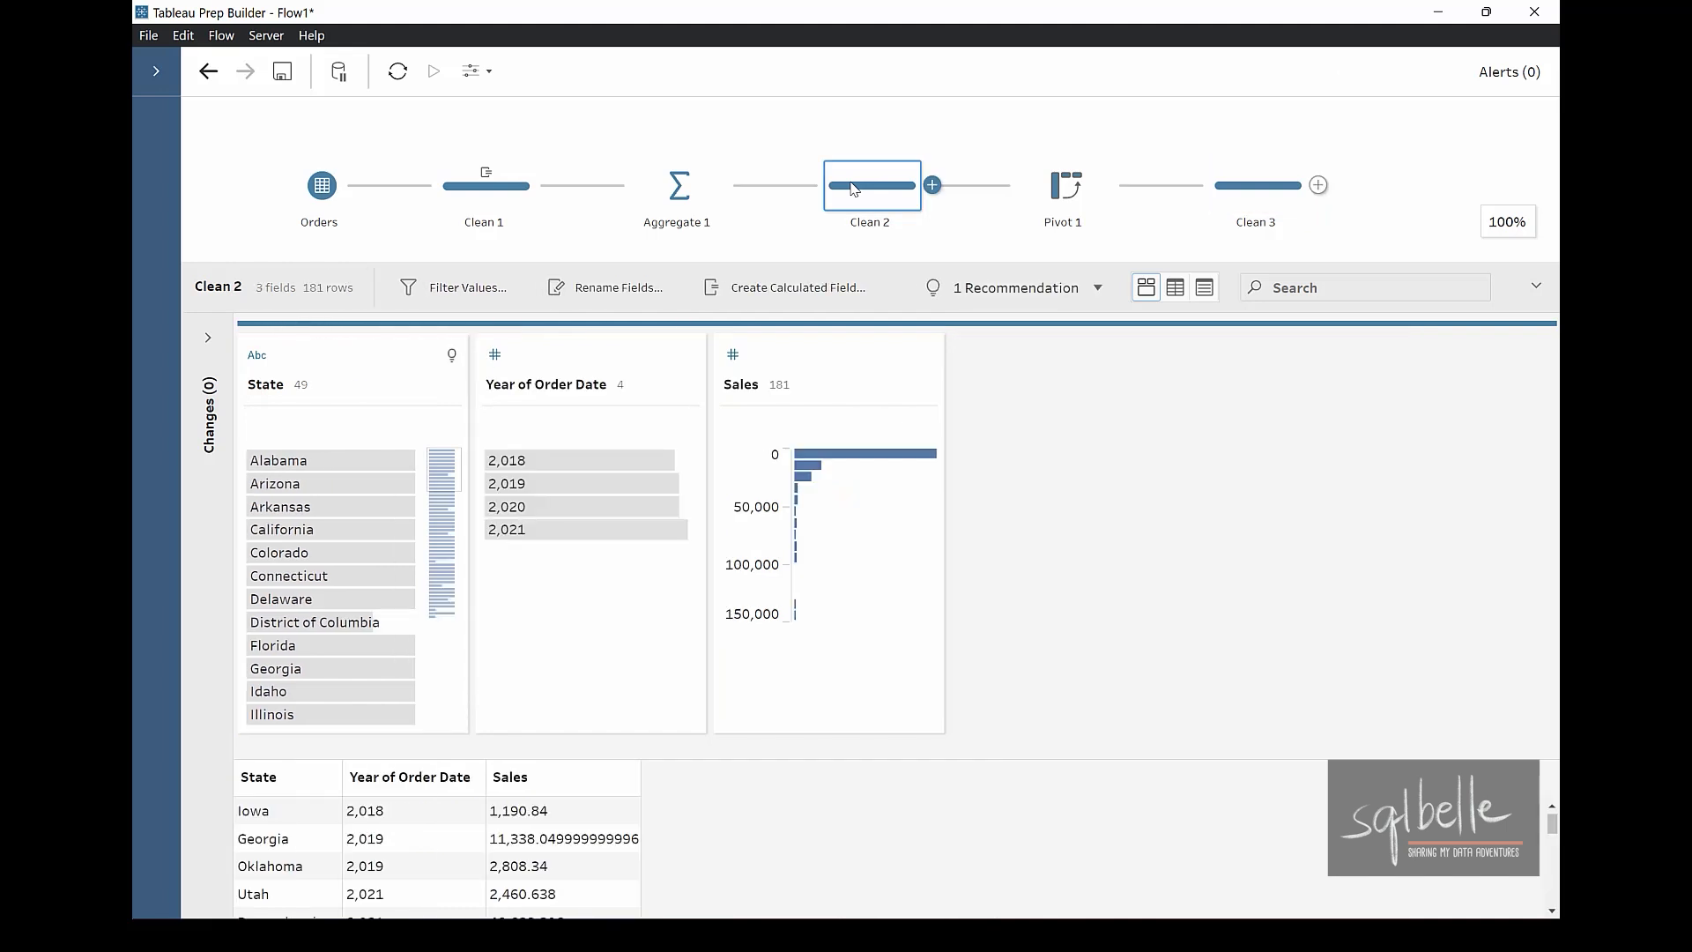
left_click_drag(236, 240, 260, 277)
left_click_drag(304, 173, 239, 284)
mouse_move(418, 185)
left_mouse_down()
mouse_move(326, 276)
mouse_move(379, 248)
left_mouse_up()
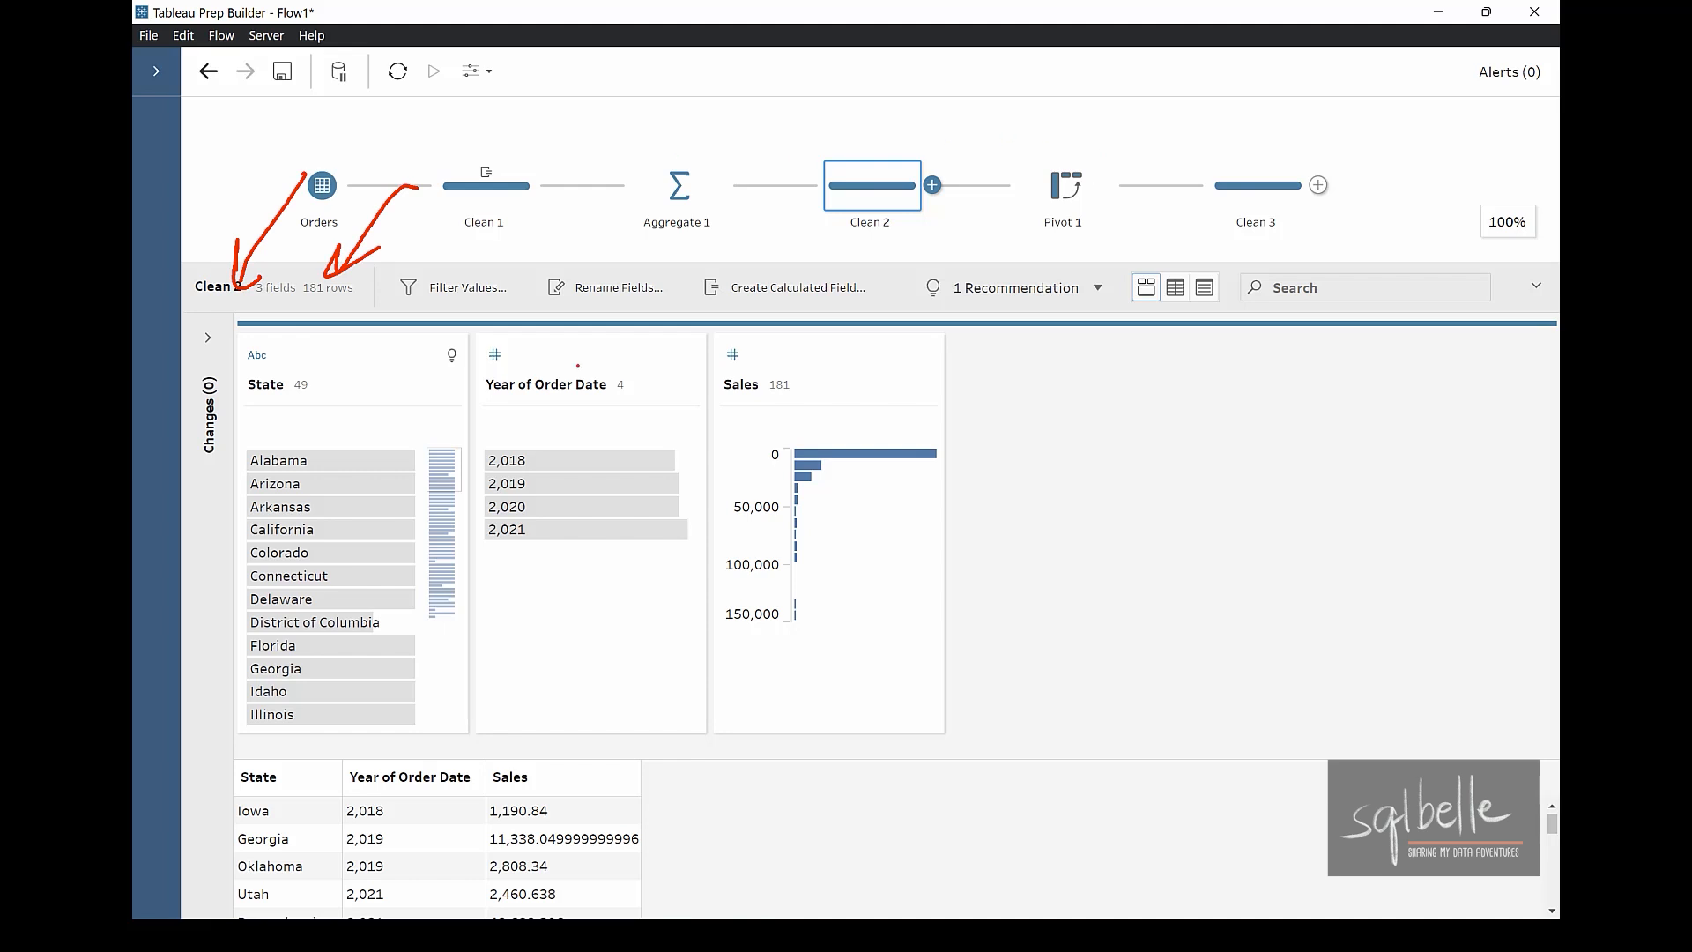
mouse_move(584, 362)
left_mouse_down()
mouse_move(467, 392)
mouse_move(589, 359)
left_mouse_up()
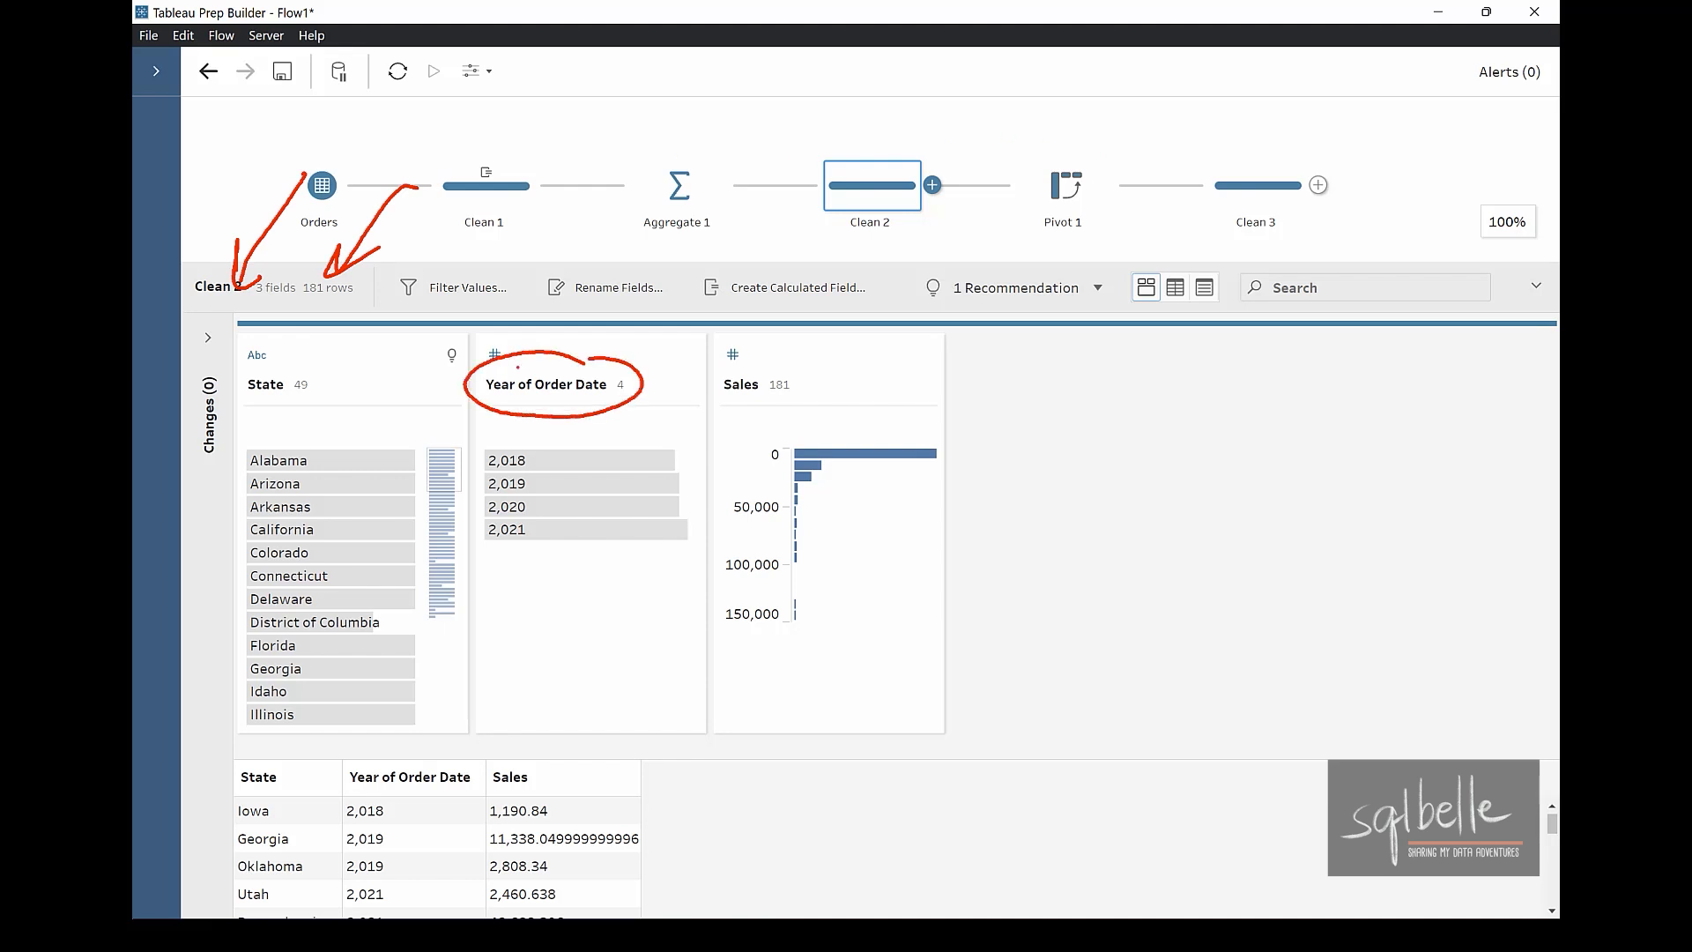
mouse_move(536, 578)
left_mouse_down()
mouse_move(569, 553)
mouse_move(542, 579)
left_mouse_up()
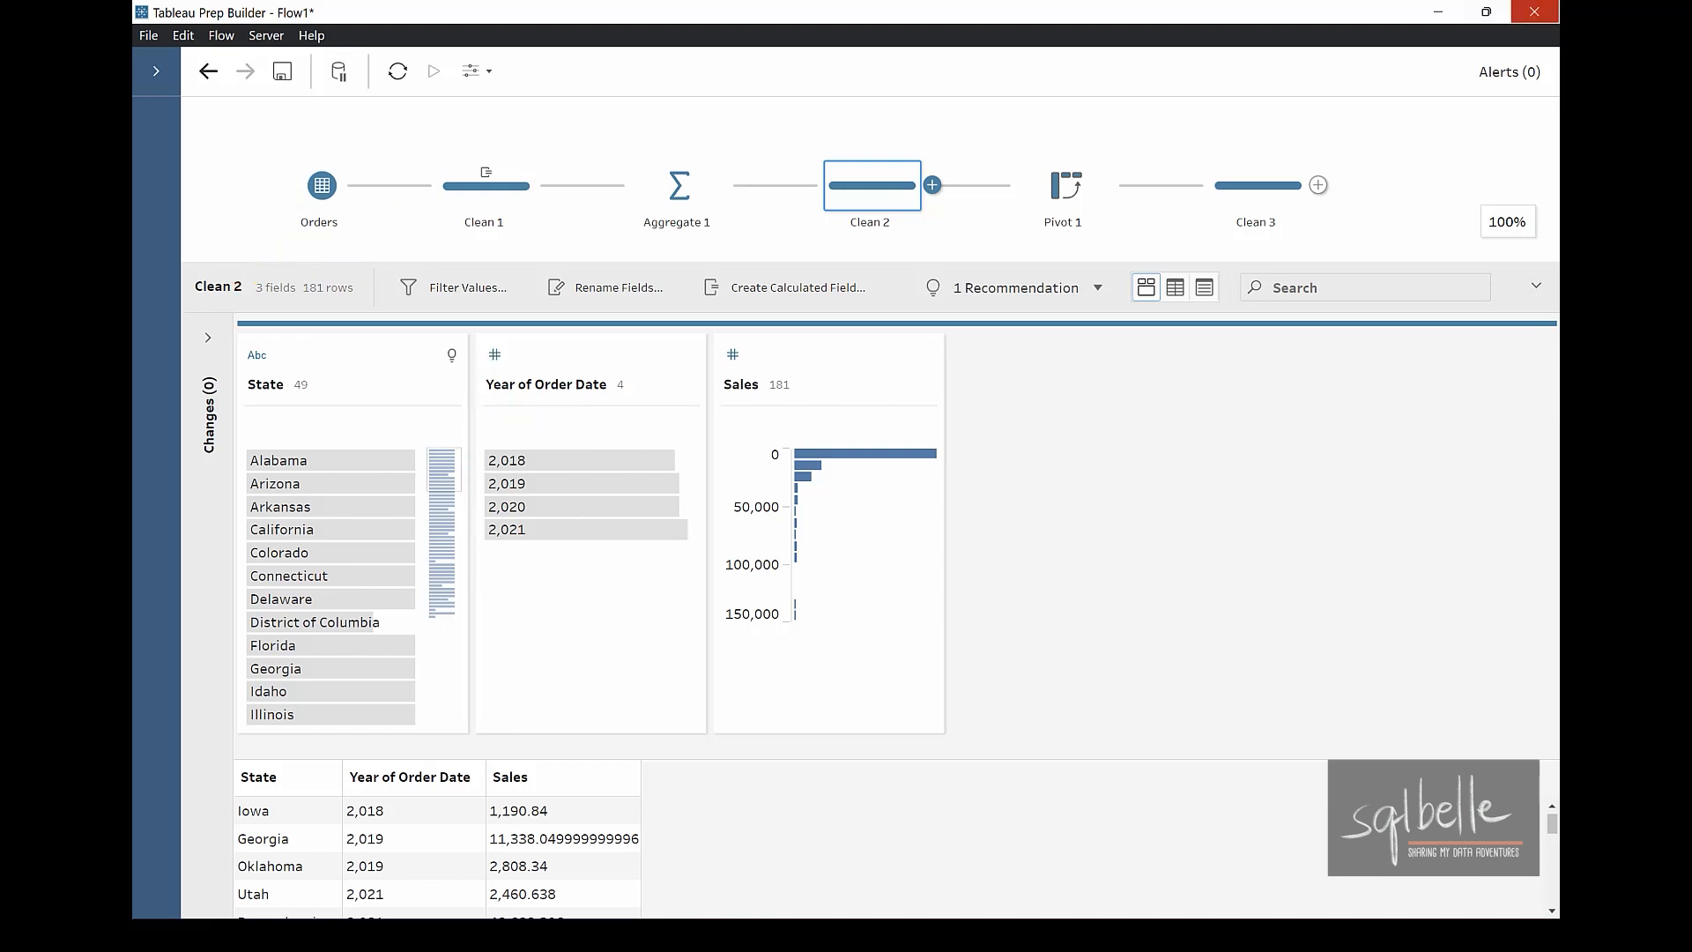
left_click(1279, 198)
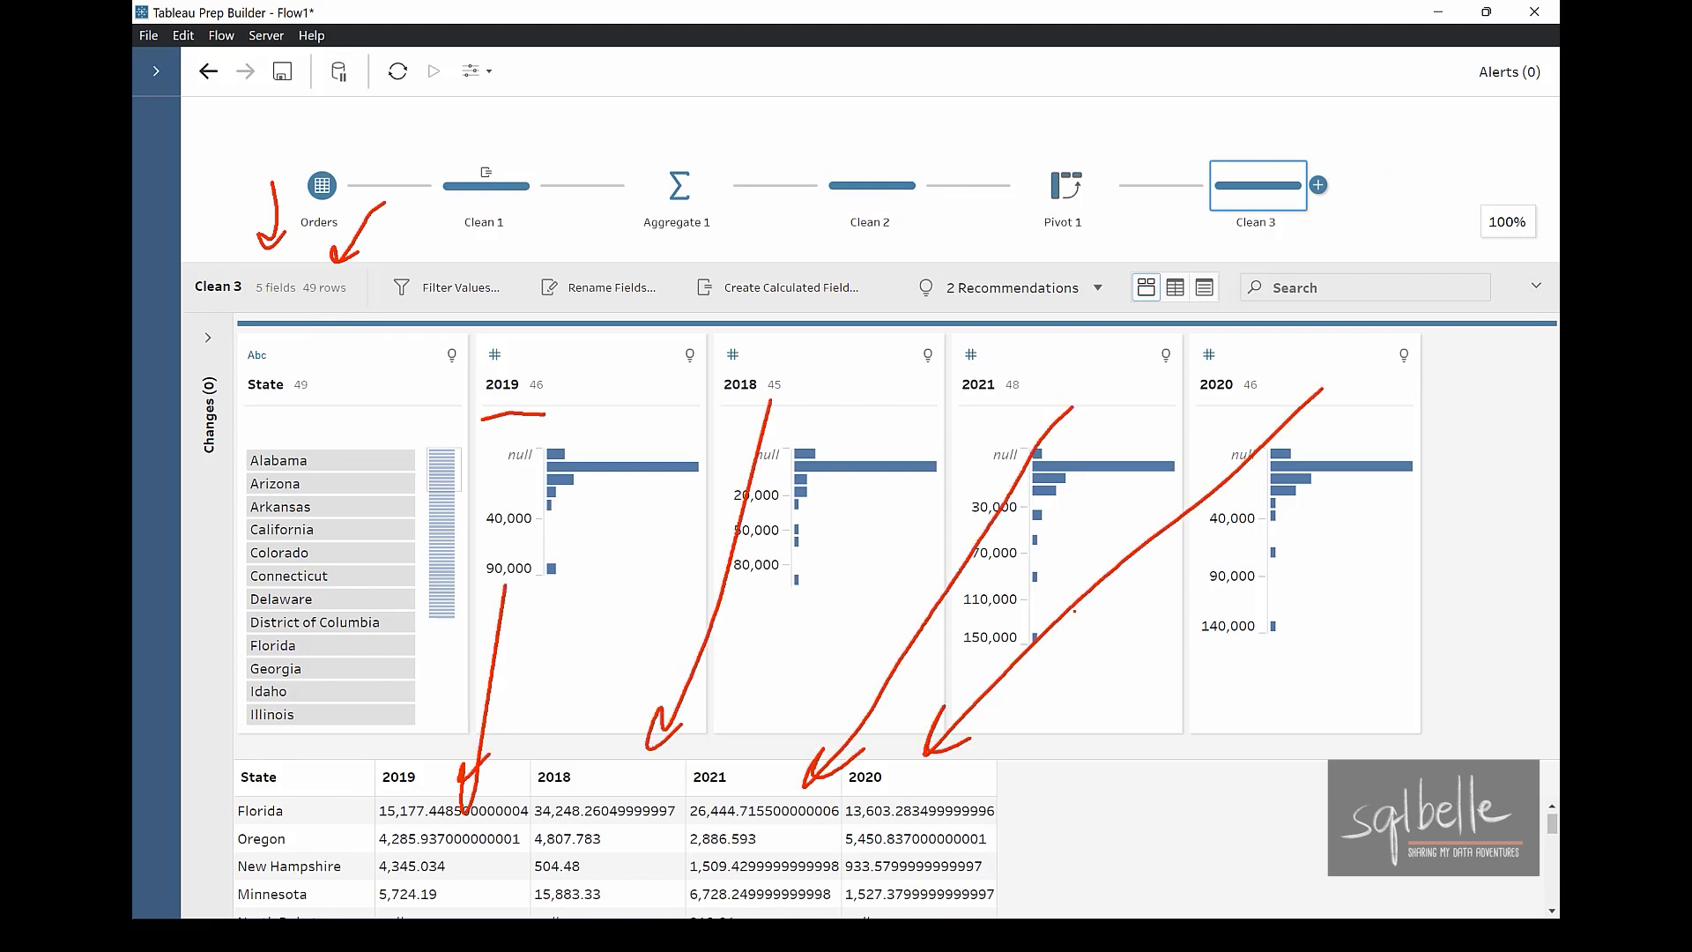
mouse_move(808, 454)
left_click_drag(802, 366, 472, 350)
left_click_drag(1242, 370, 949, 376)
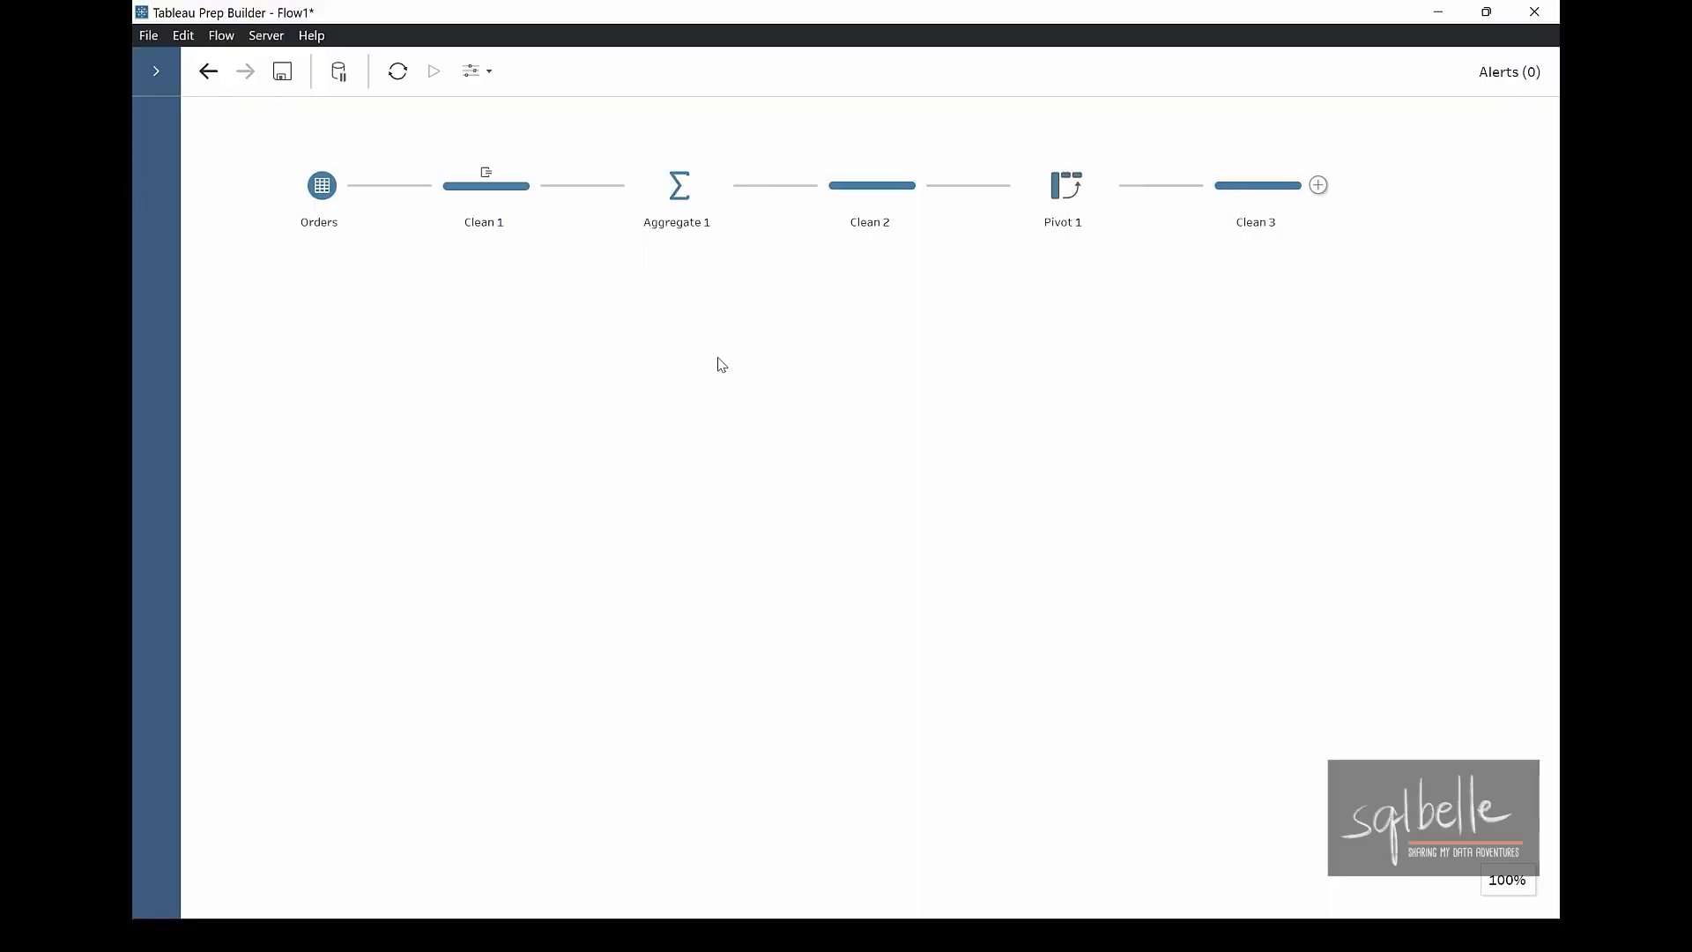
Branch a new clean step off Aggregate 1, parallel to Clean 2.
mouse_move(736, 204)
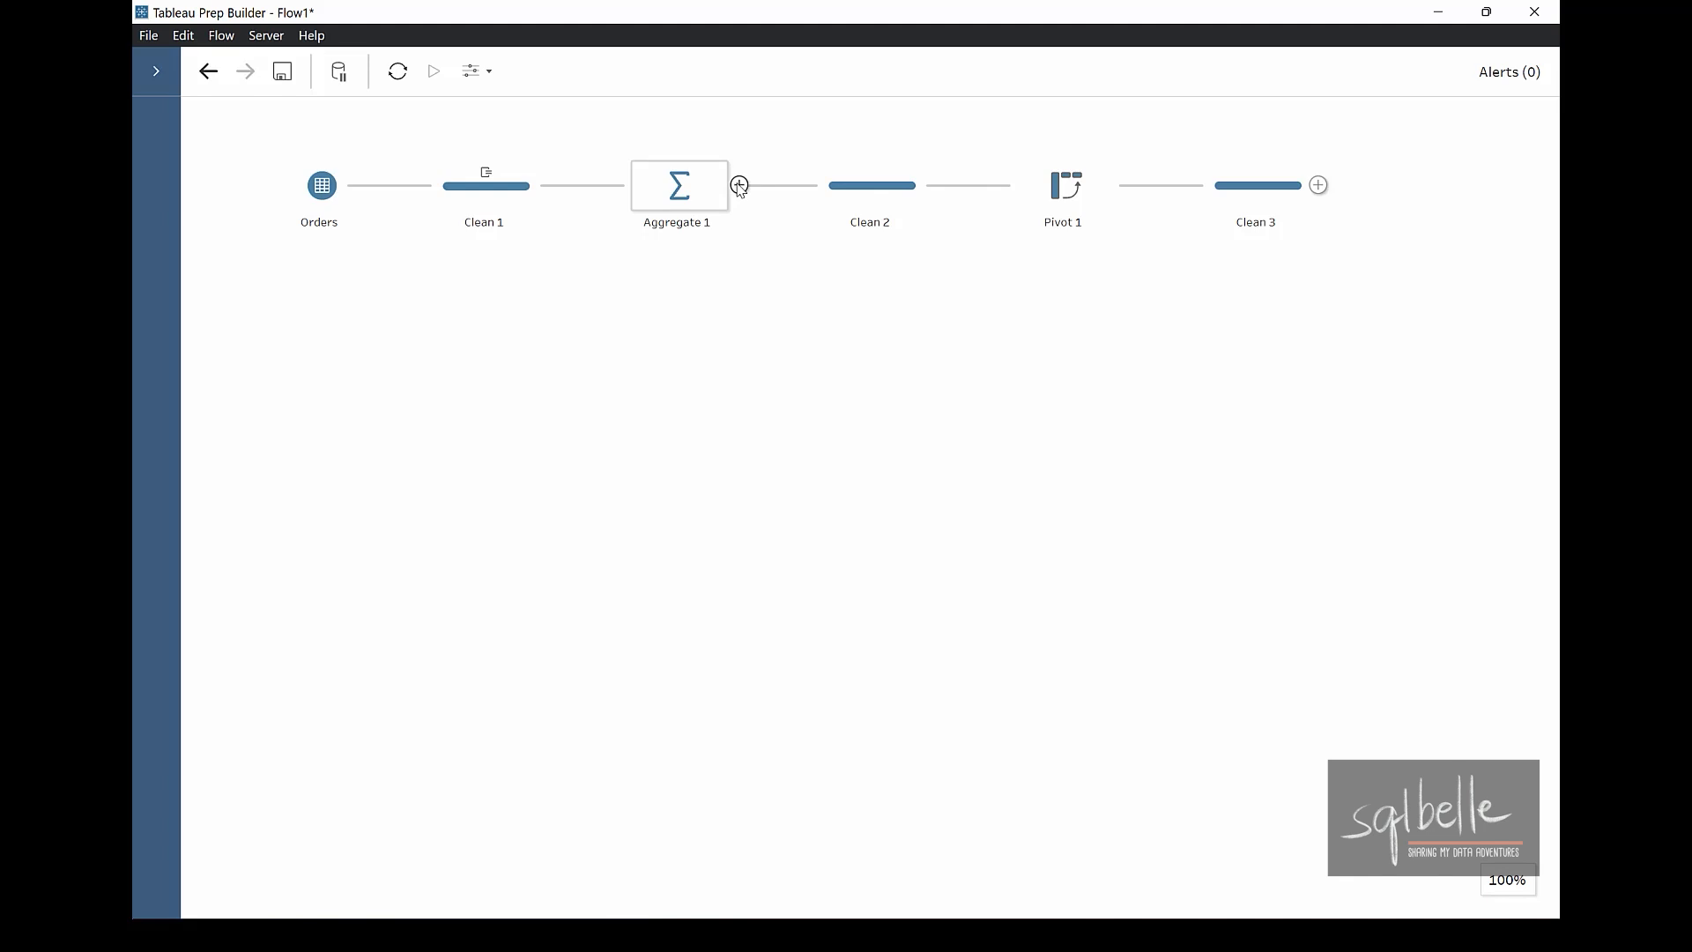
left_click(738, 187)
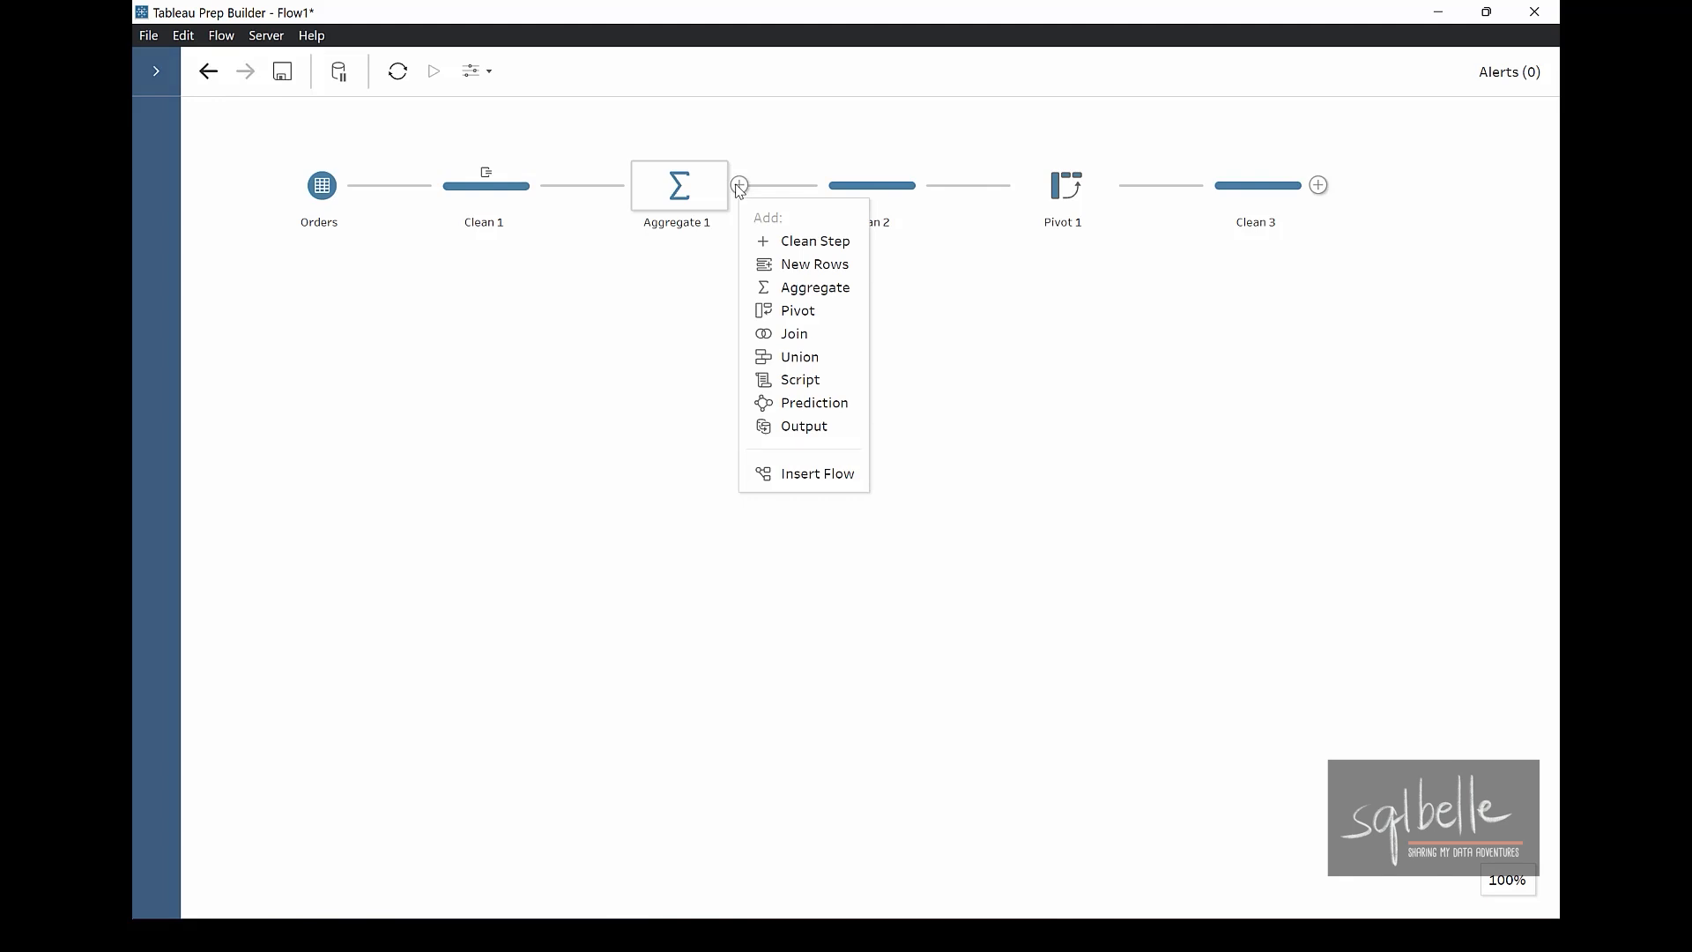
left_click(806, 240)
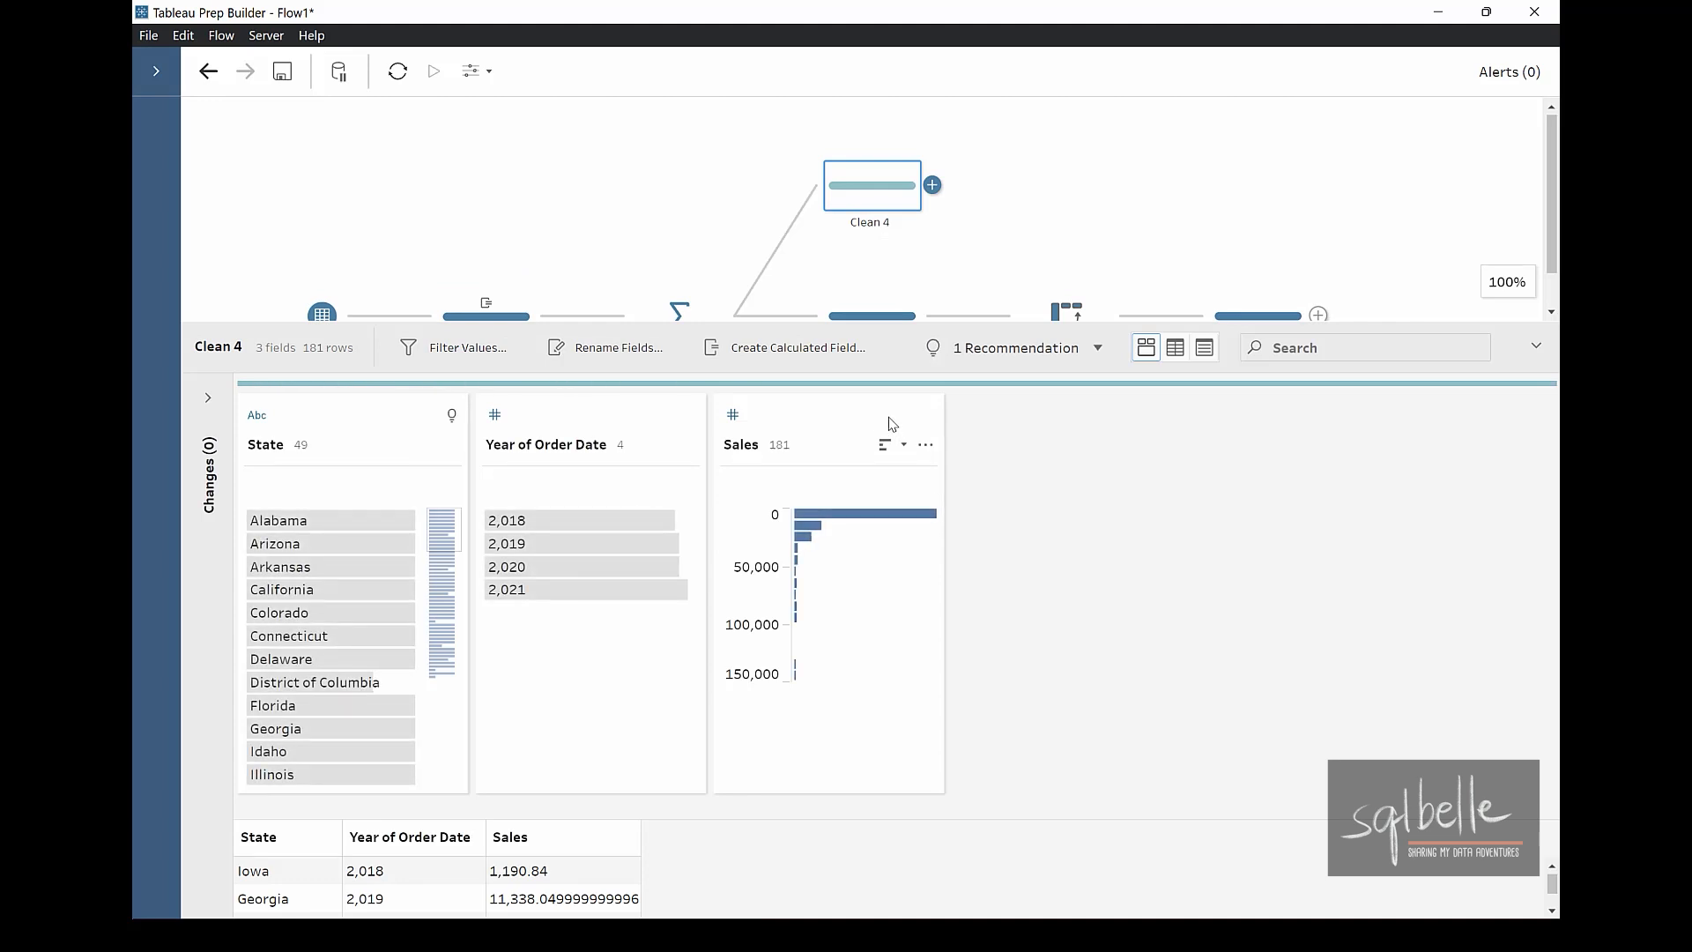
Add an output step after Clean 4 and name it Excel File - Shareholder Group.
left_click(933, 185)
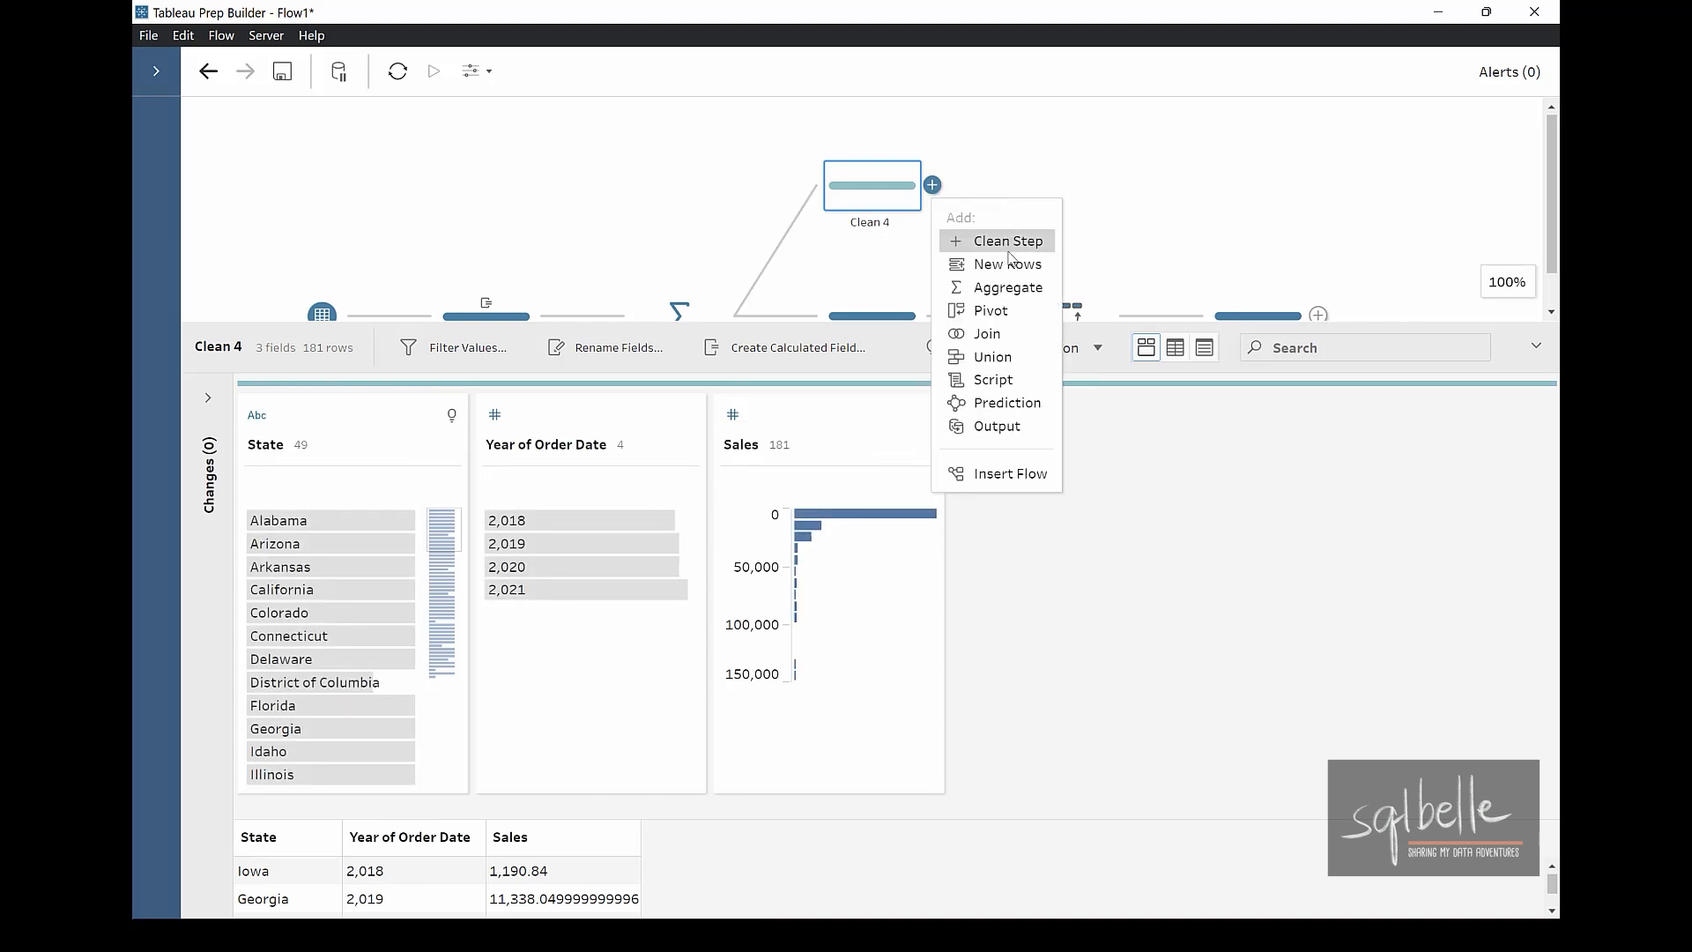
left_click(1011, 426)
double_click(1040, 229)
type("Excel Fi")
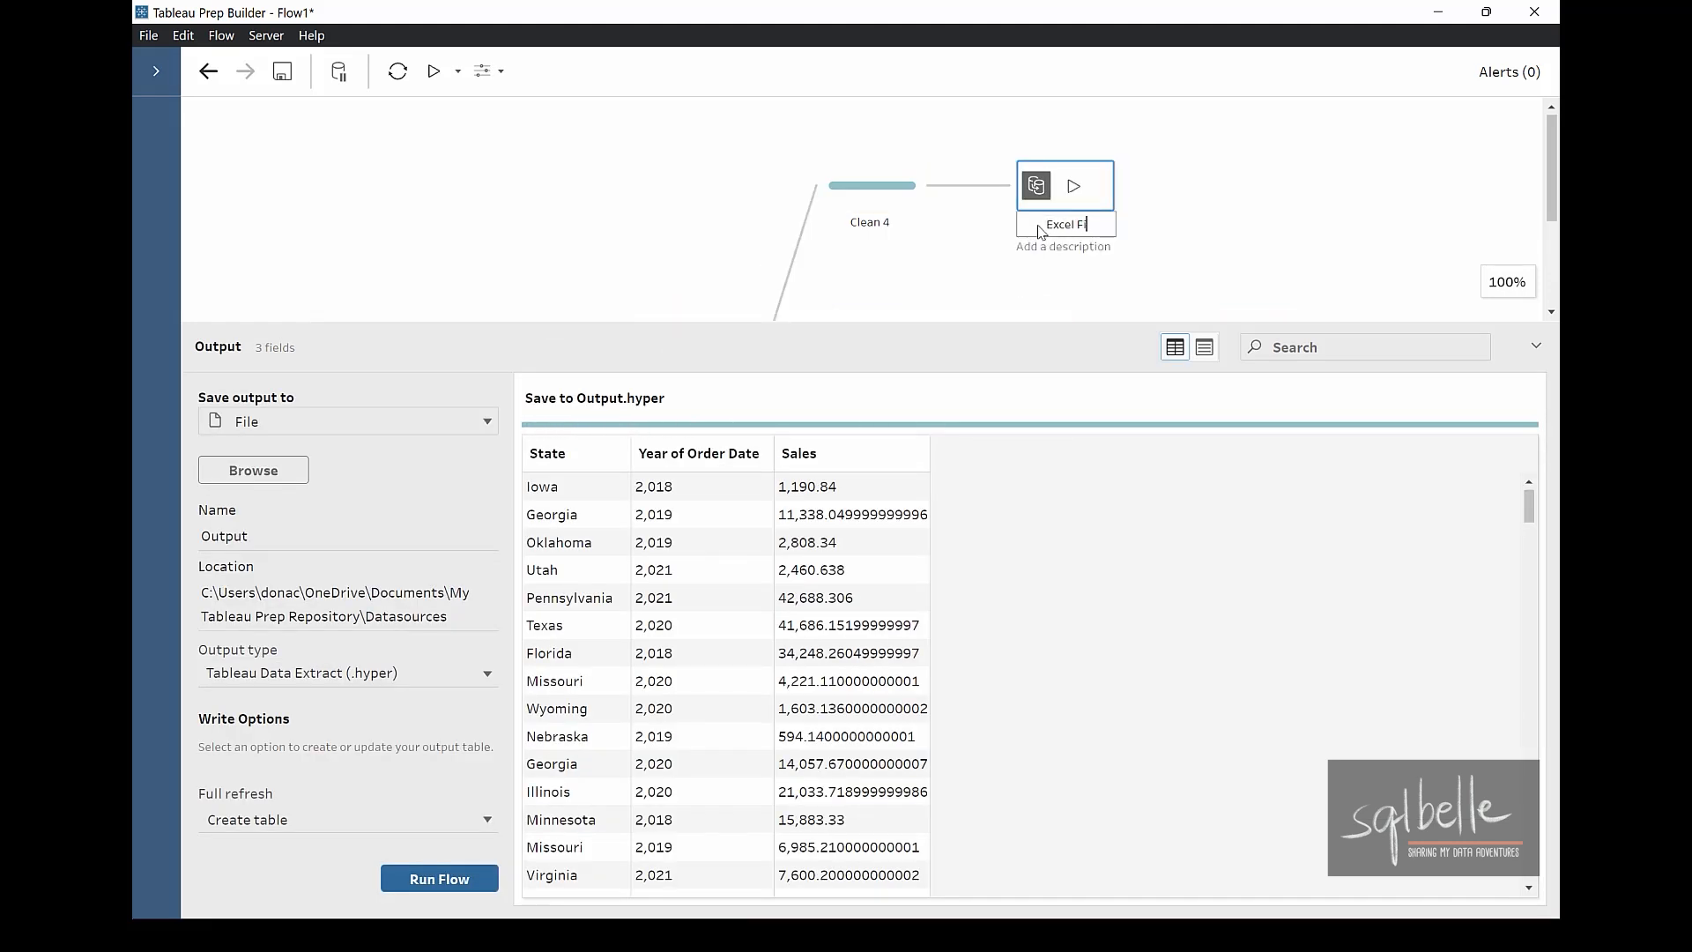
type("le - Shareholder Group")
key("Return")
Branch an output step off Pivot 1 and name it Published to Tableau Server.
left_click_drag(1041, 322, 1043, 572)
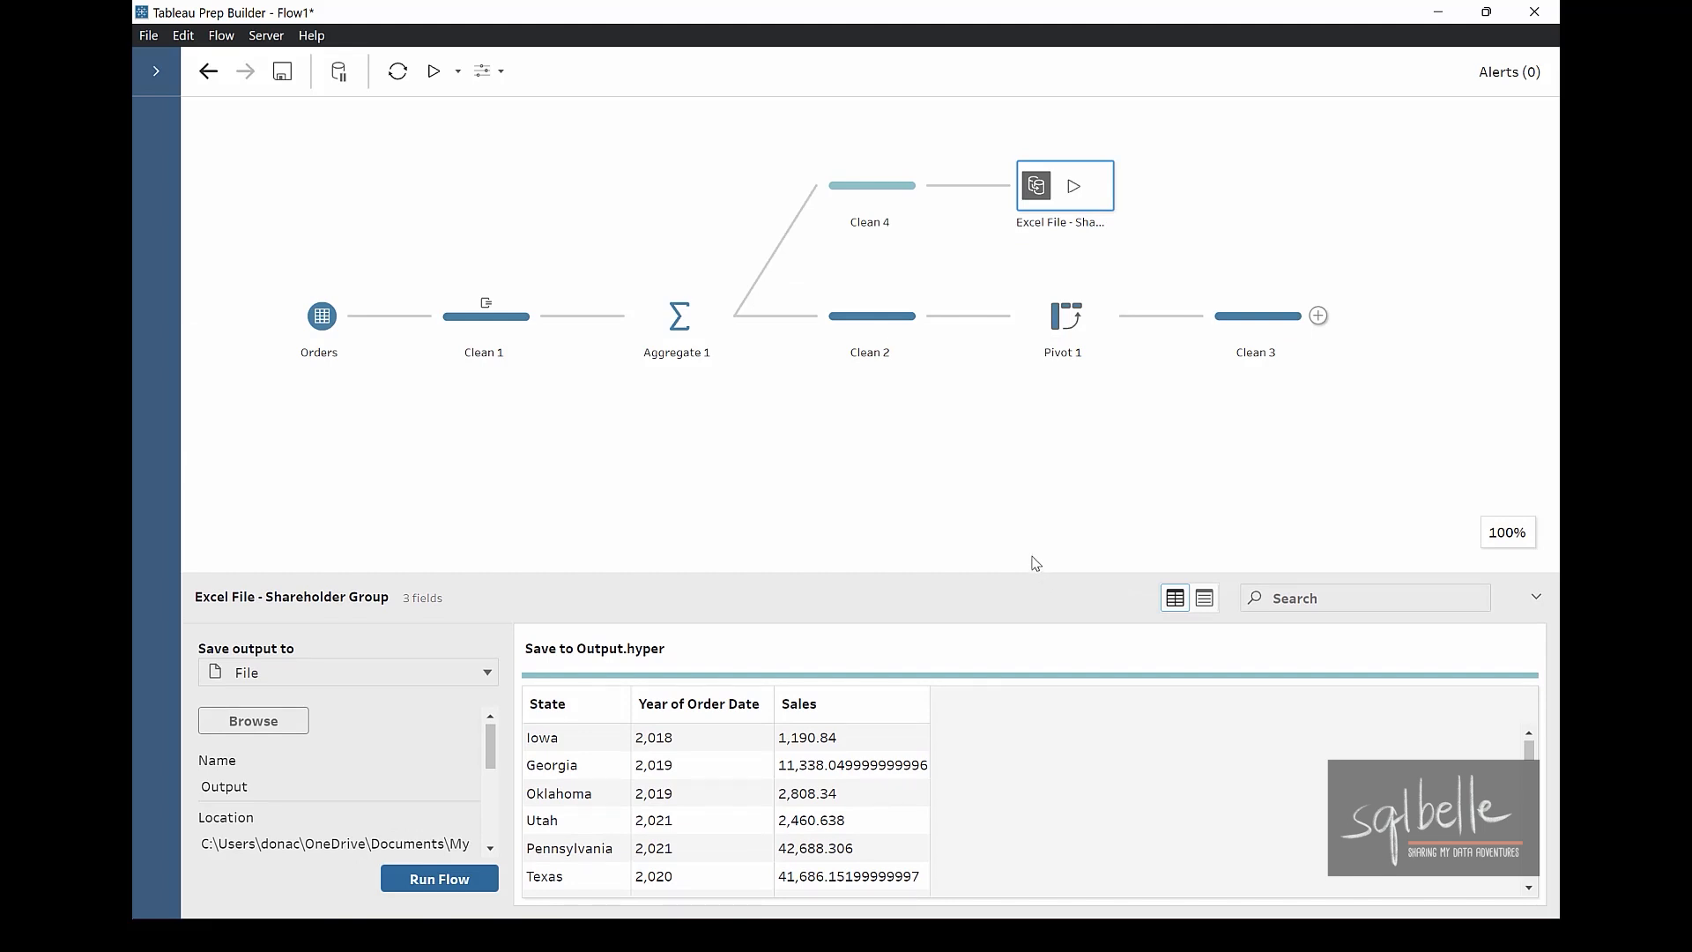
left_click(1126, 315)
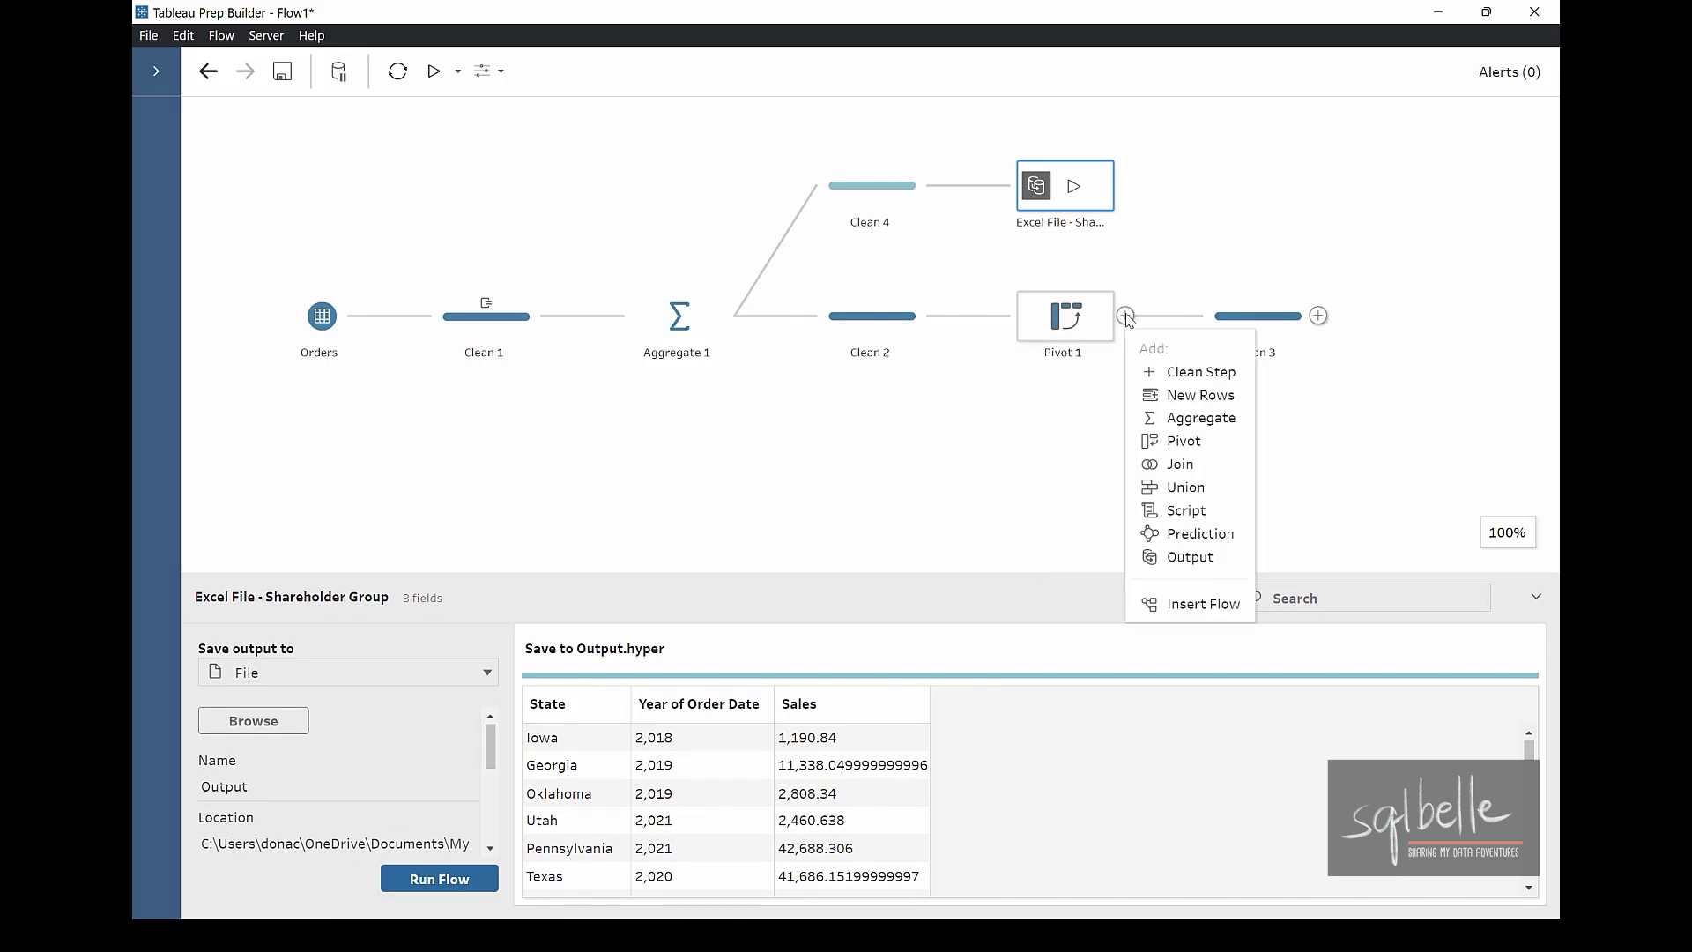
left_click(1154, 557)
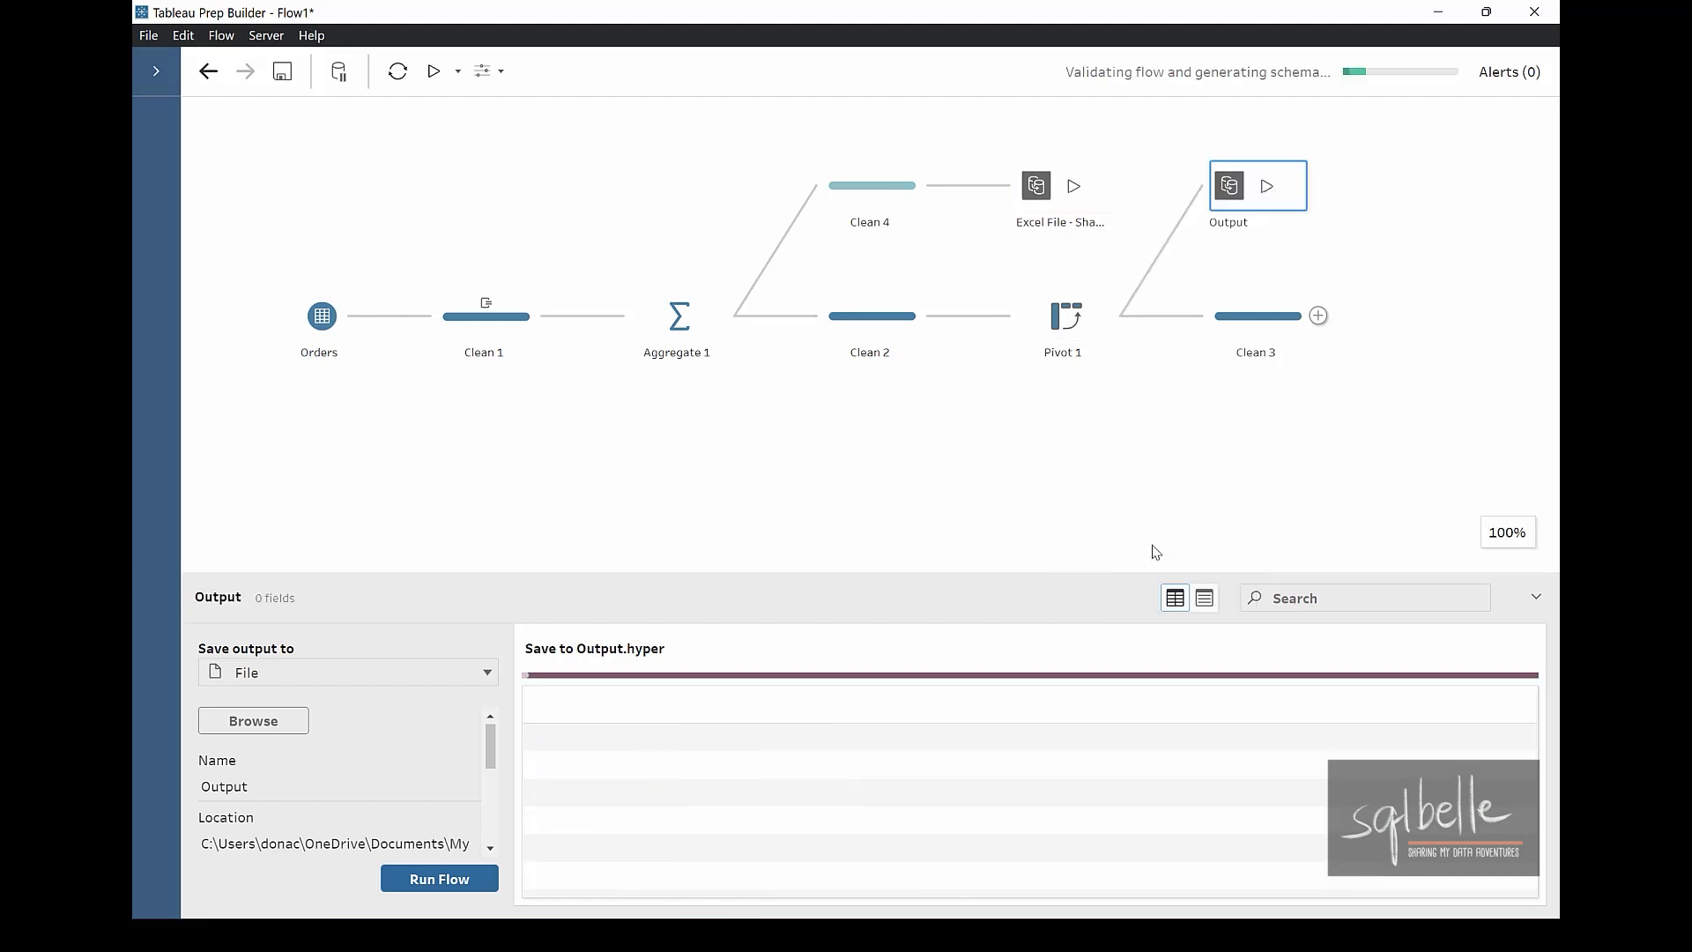
double_click(1243, 222)
type("Pu")
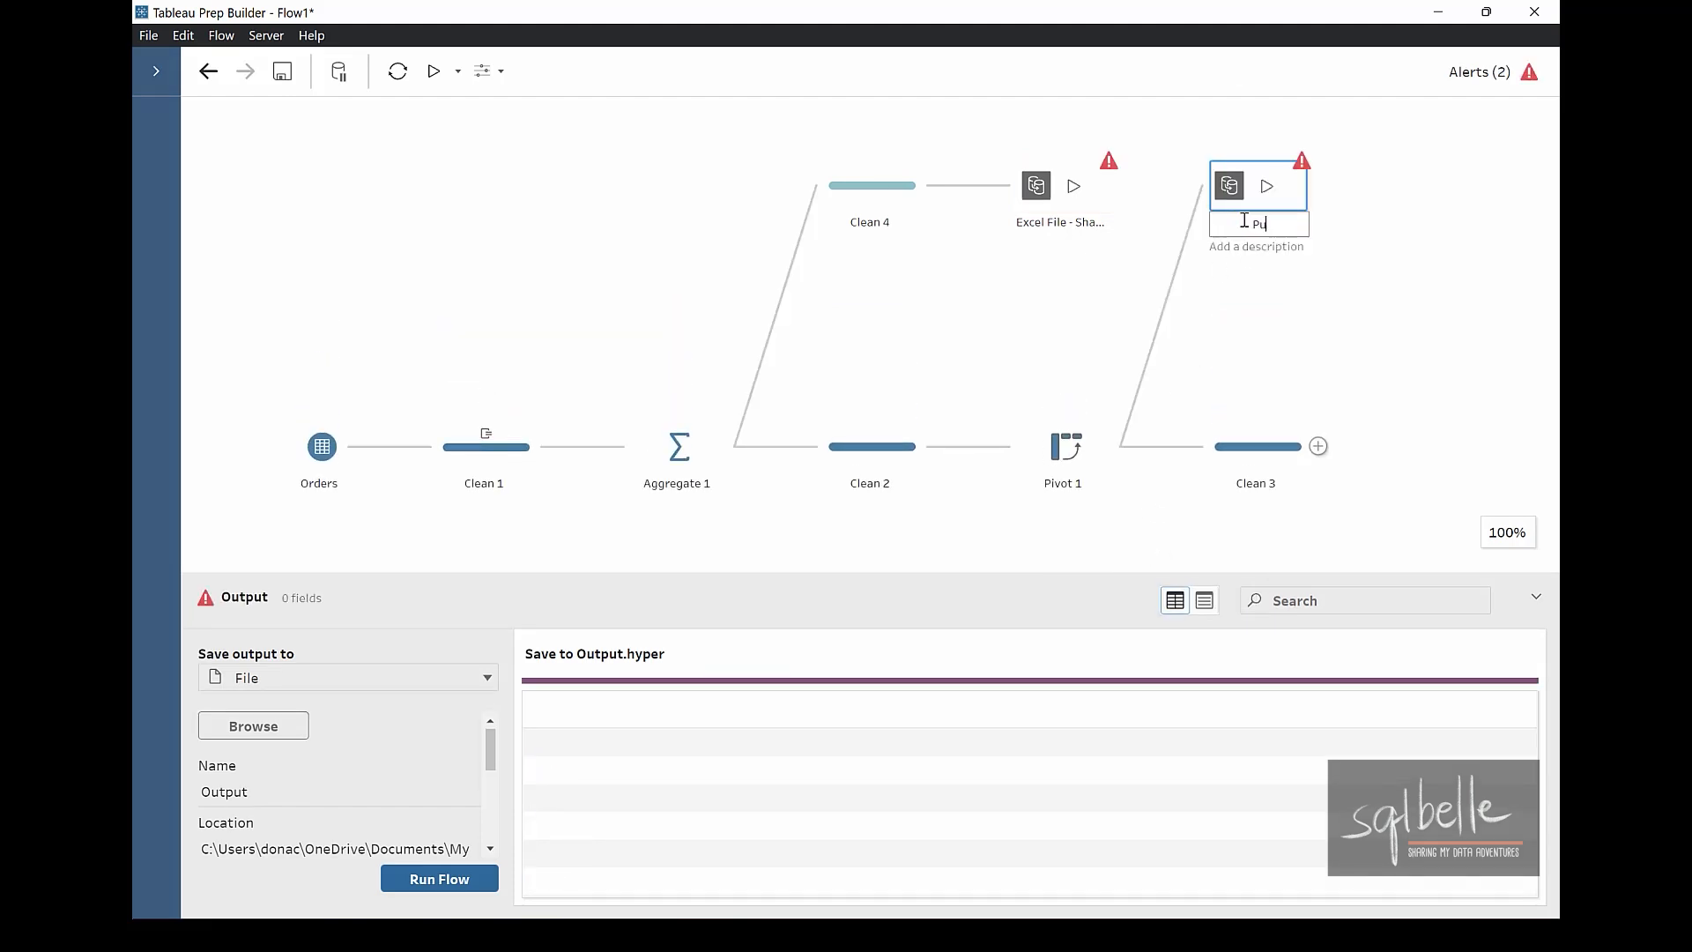
type("blished to Tableau Server")
key("Return")
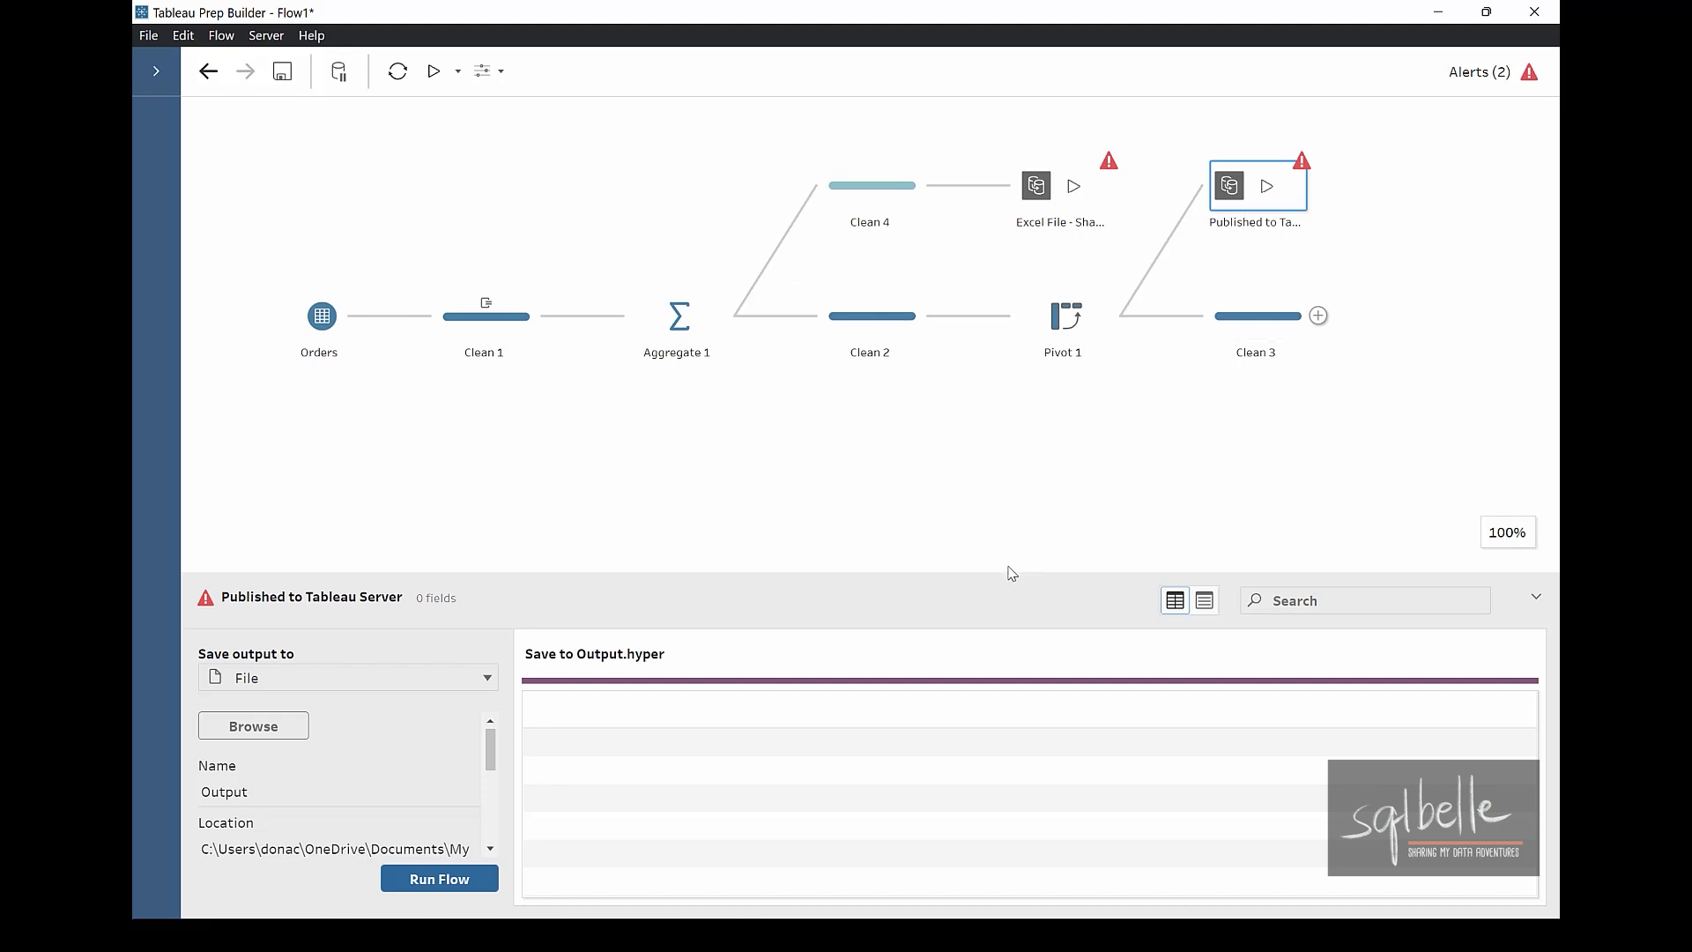
Examine the output types and the save destinations available for the Excel File - Shareholder Group output.
left_click_drag(1010, 573, 985, 408)
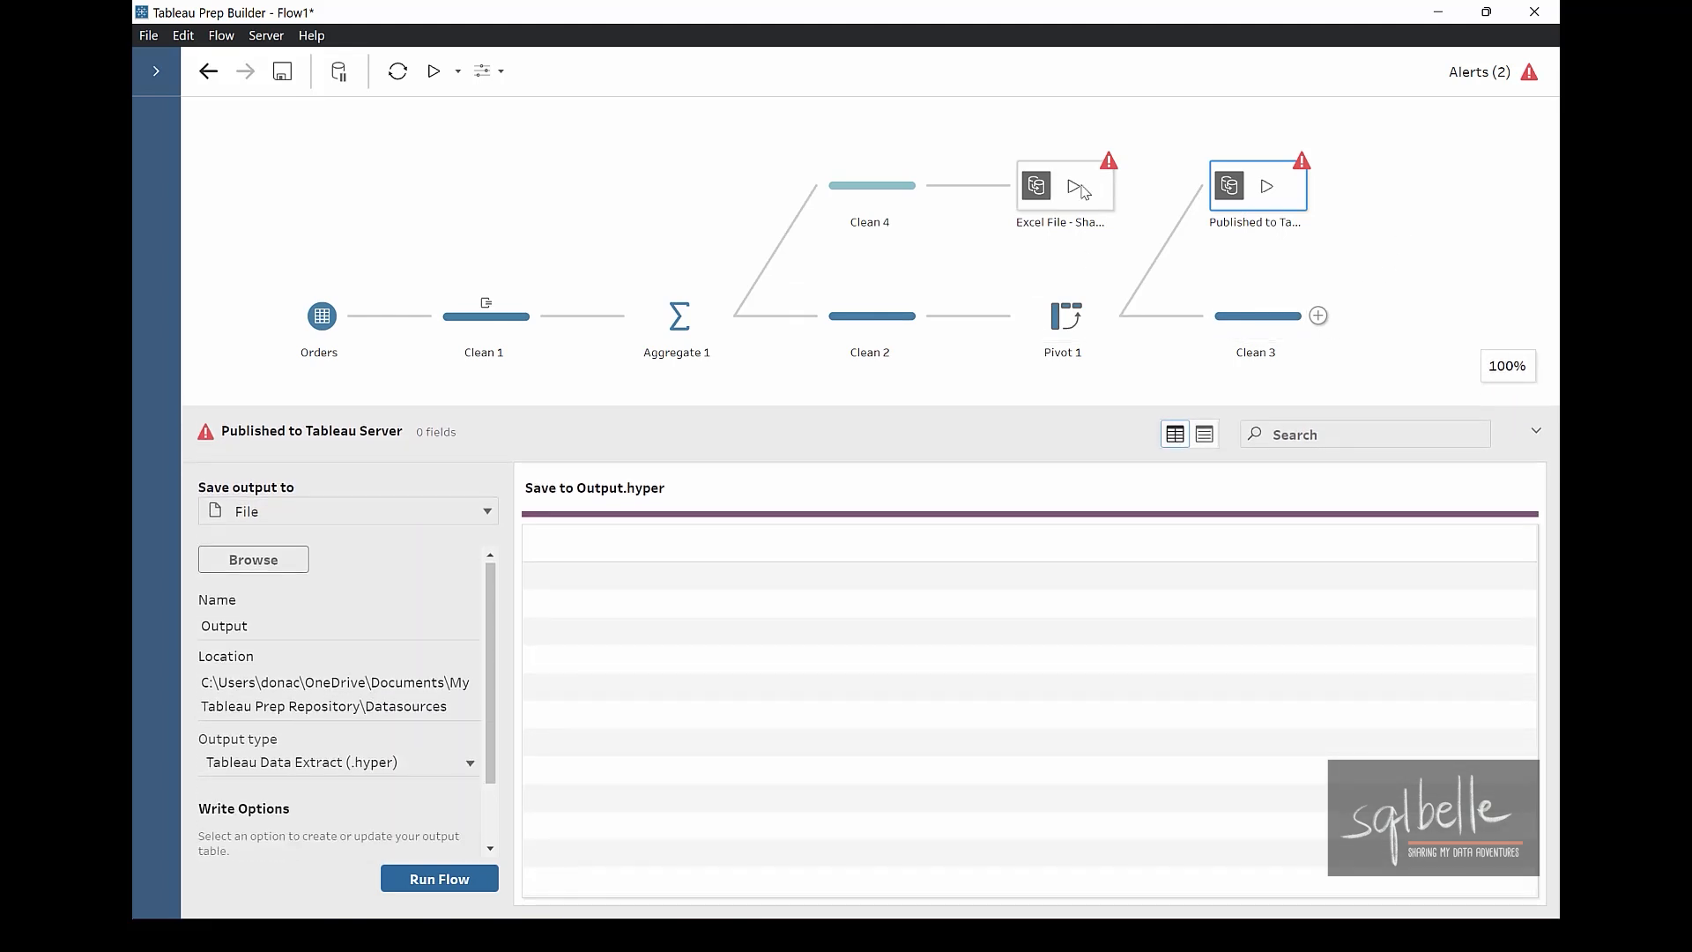
left_click(1043, 189)
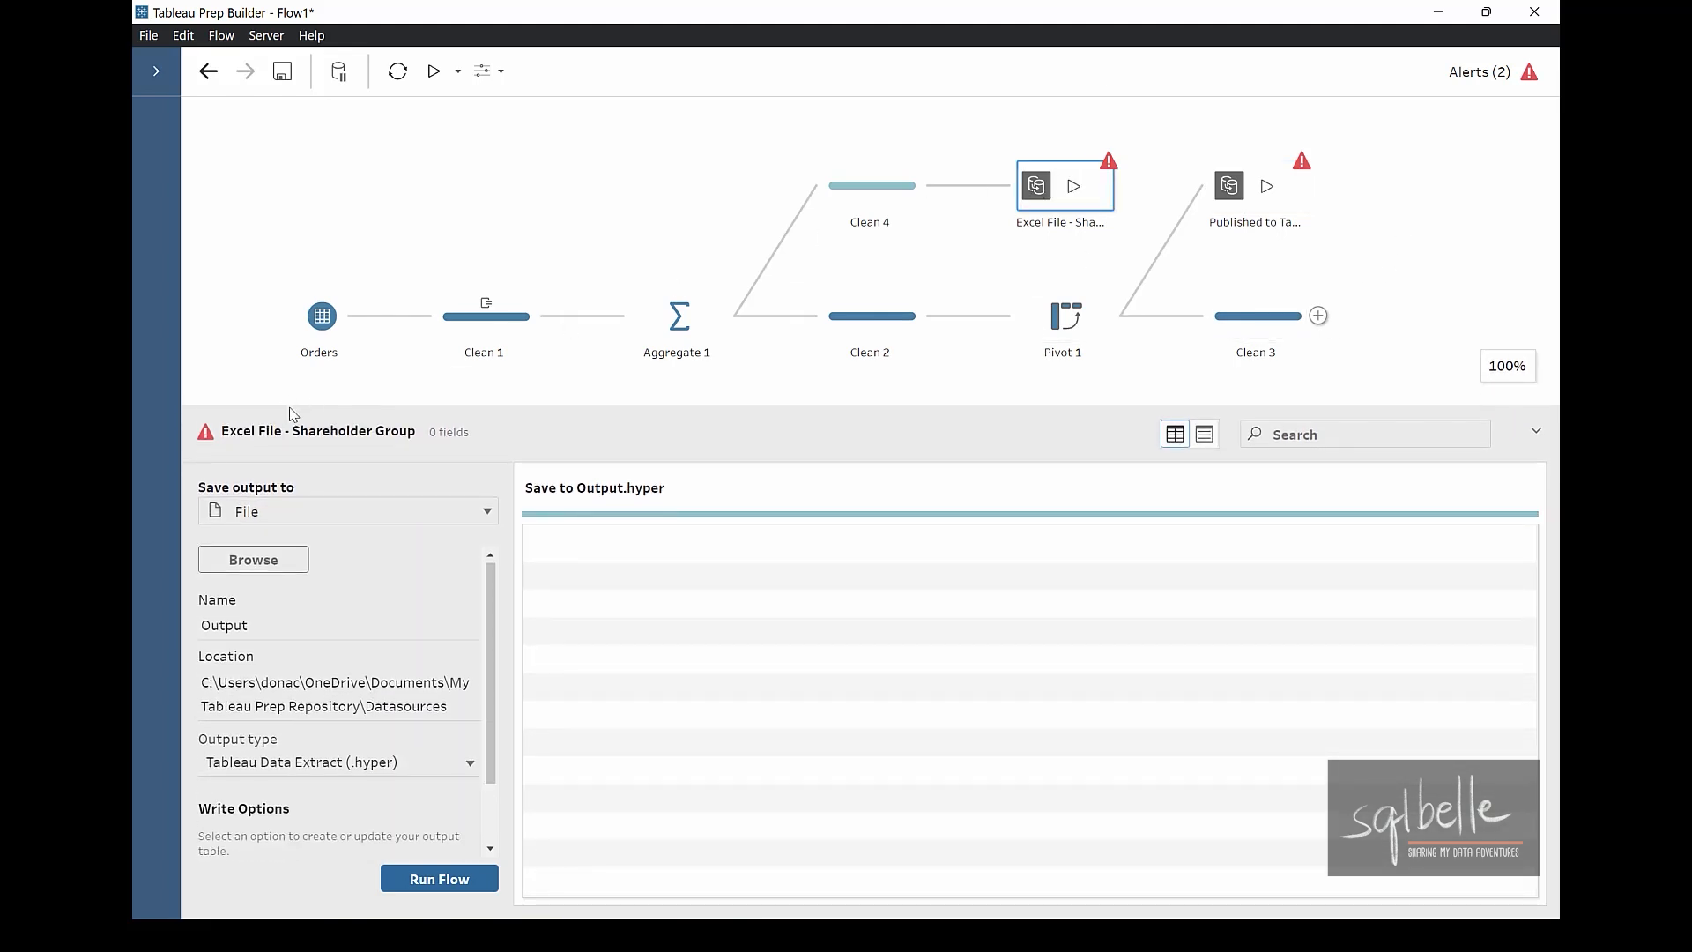
left_click_drag(304, 406, 328, 293)
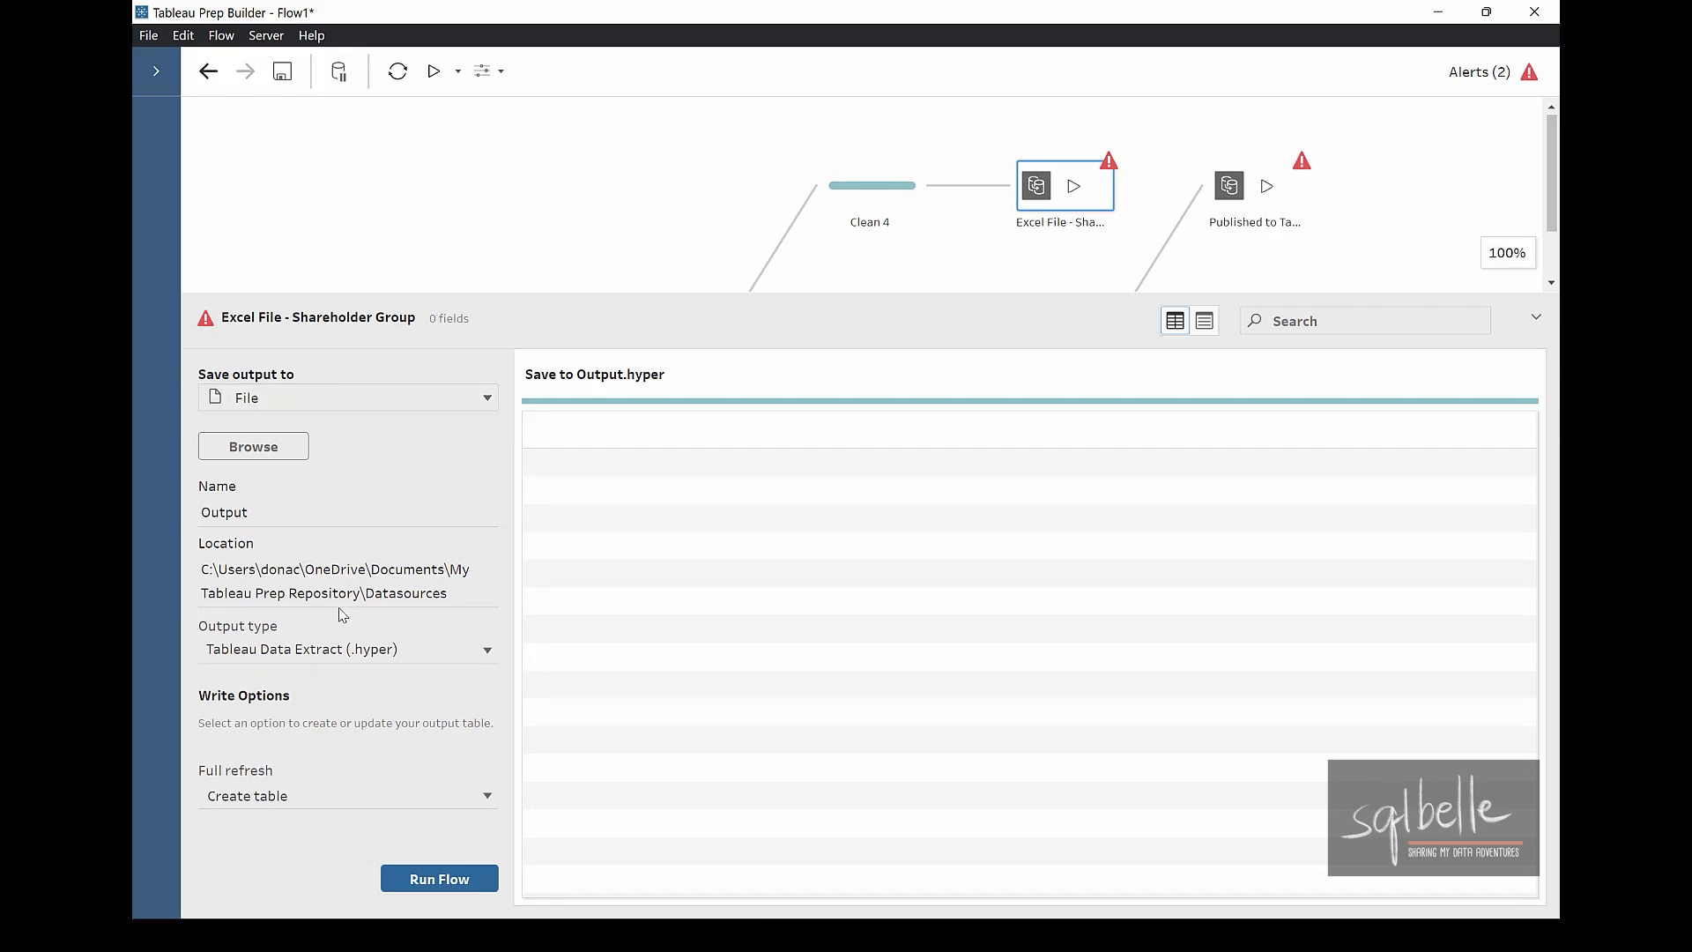
left_click(349, 650)
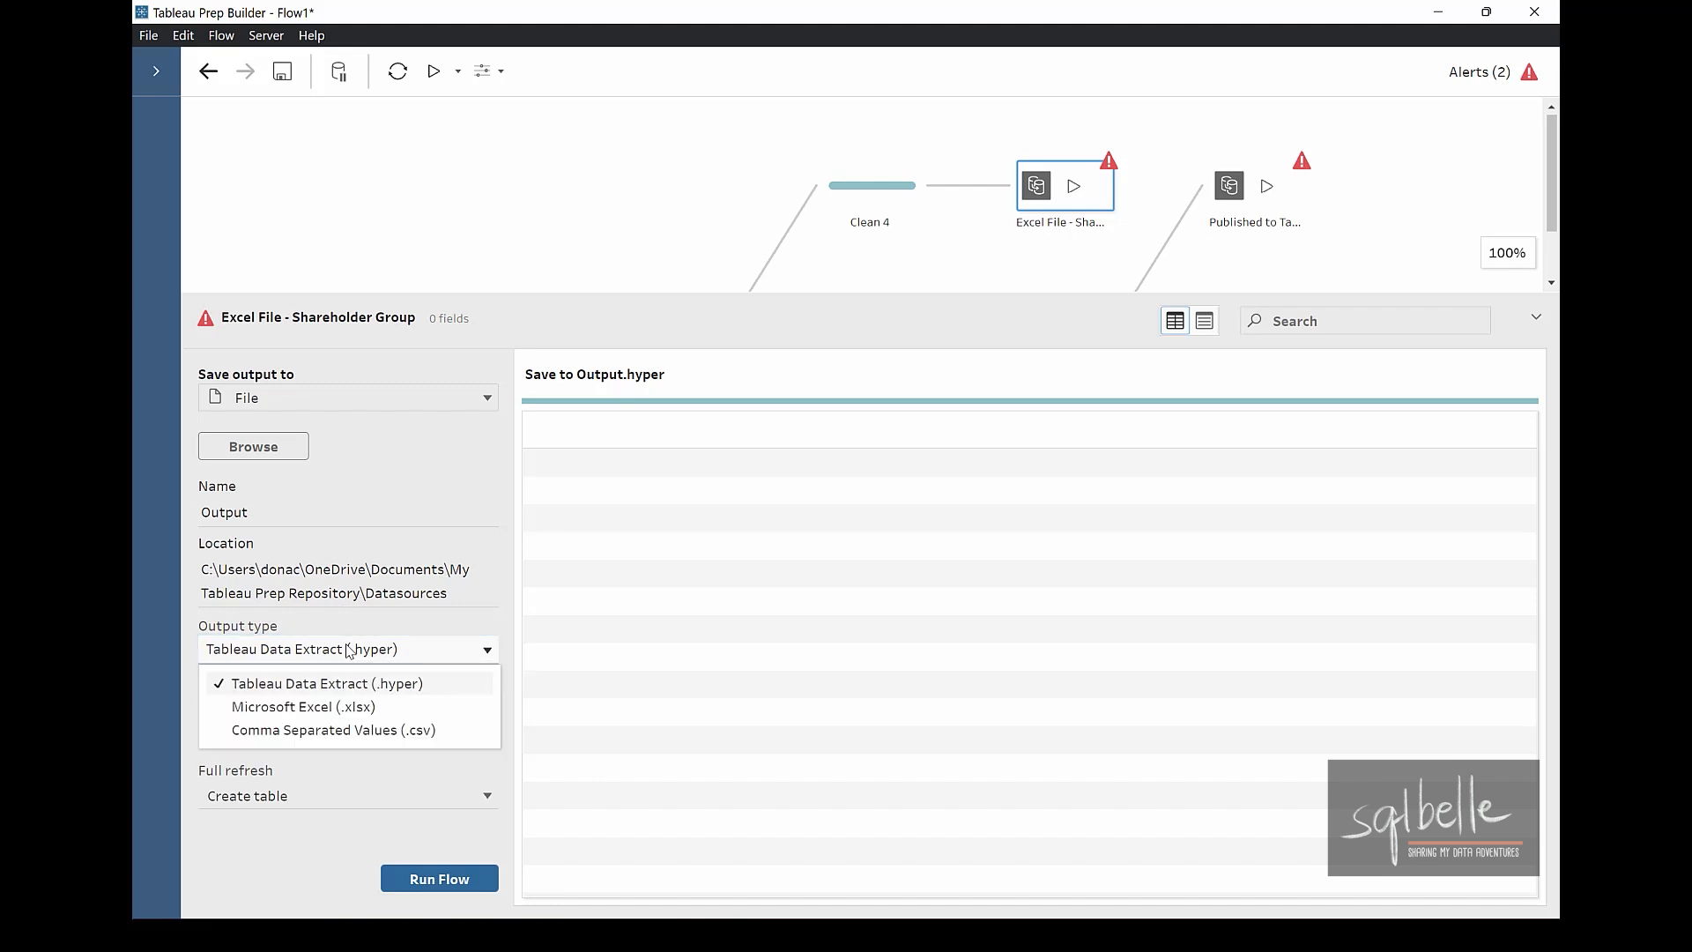
mouse_move(427, 701)
left_mouse_down()
mouse_move(516, 706)
mouse_move(535, 746)
left_mouse_up()
key("Escape")
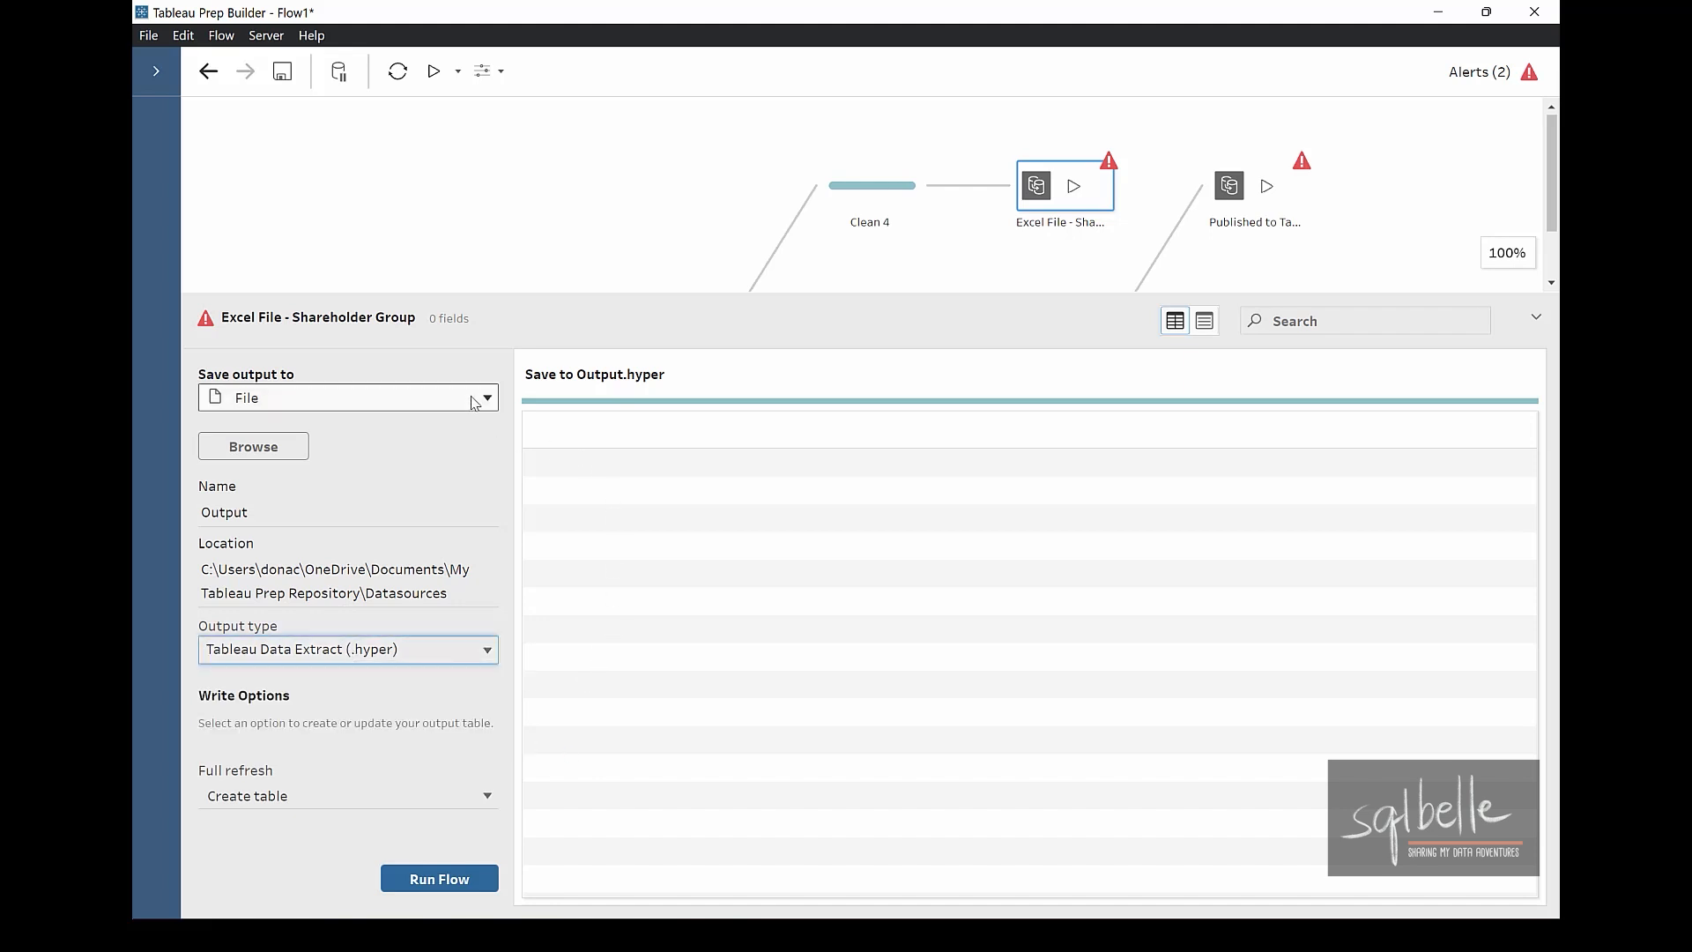
left_click(474, 403)
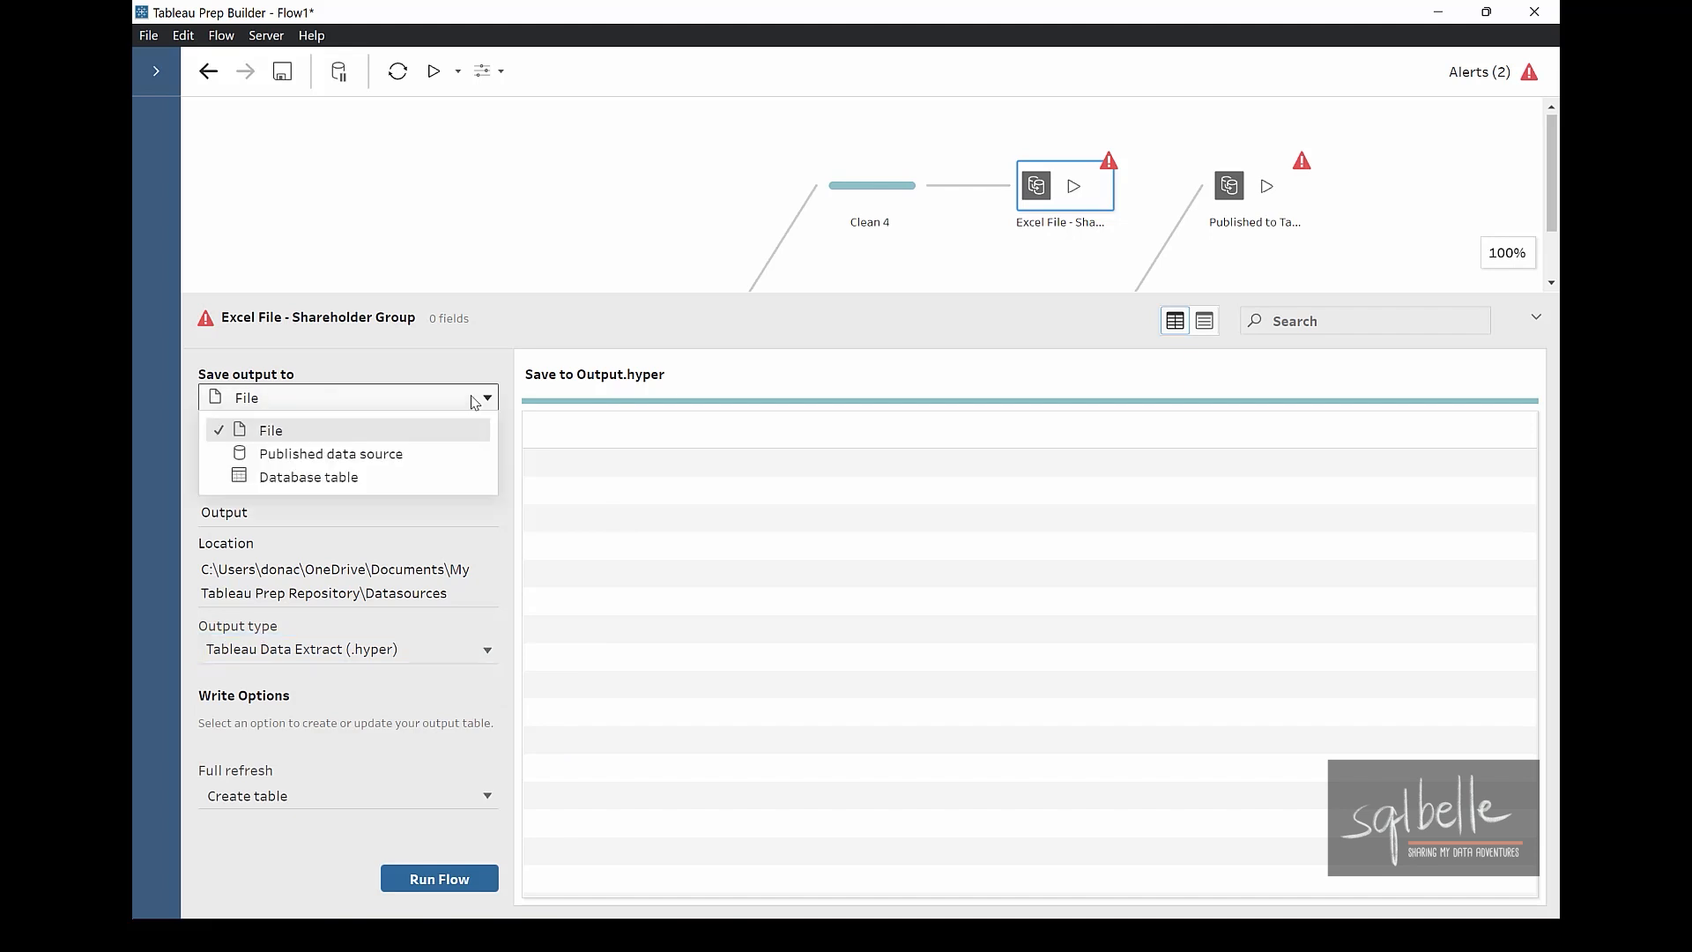
left_click_drag(423, 452, 582, 453)
left_click_drag(388, 483, 632, 503)
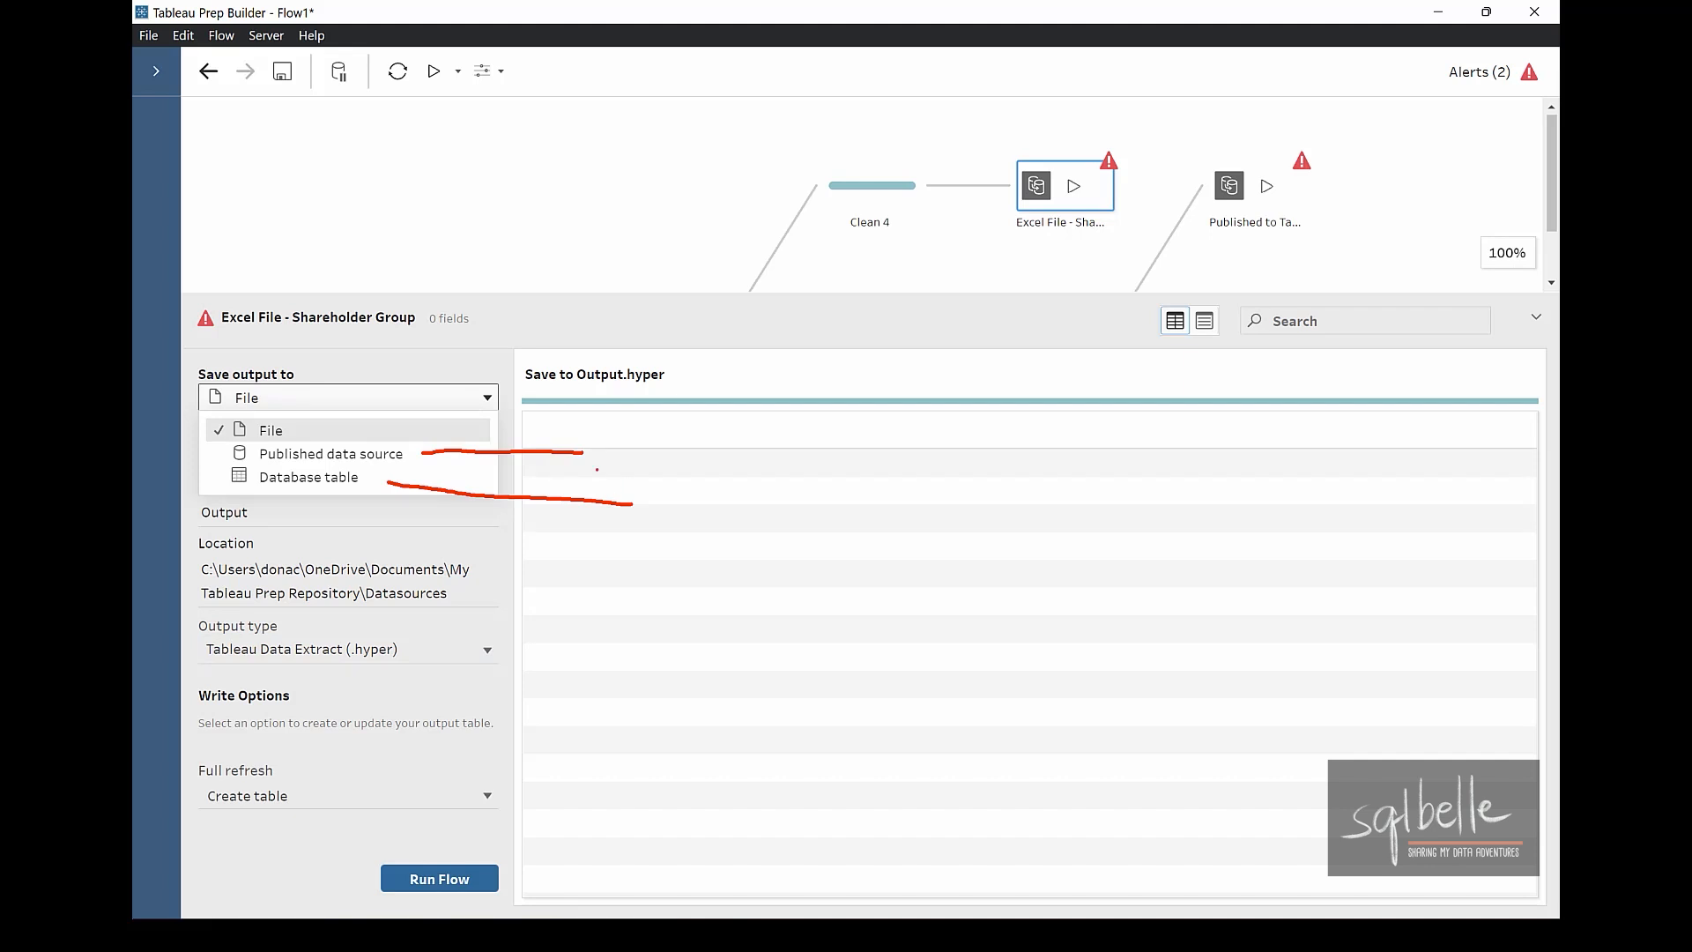
key("Escape")
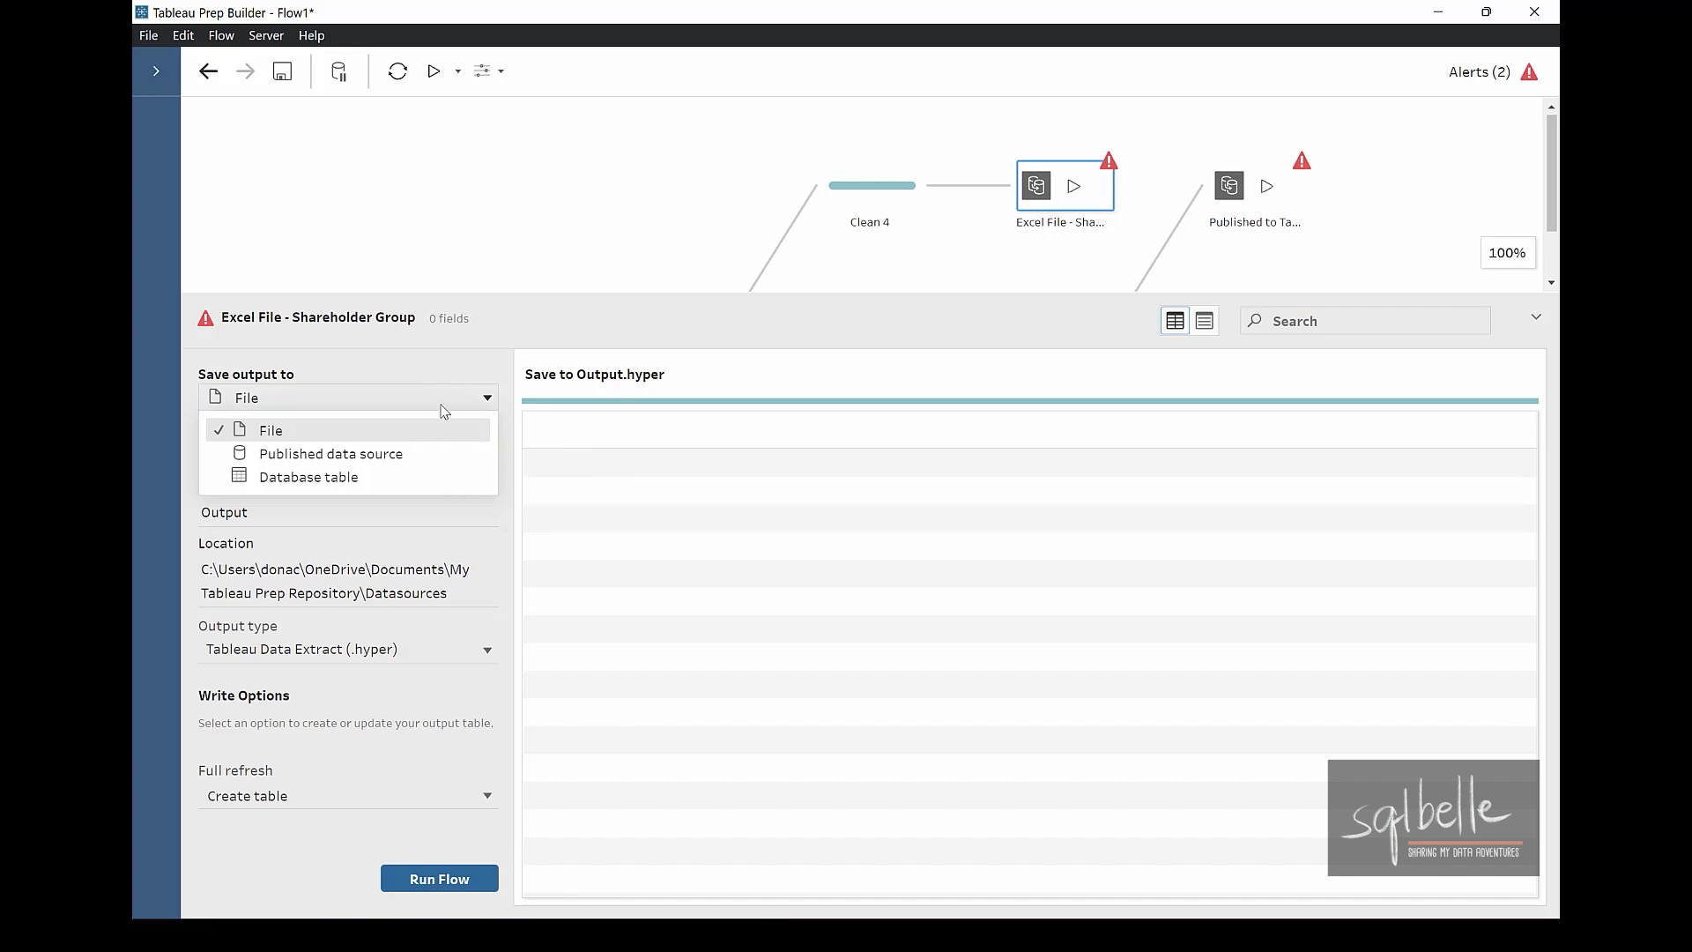
Set the Excel File - Shareholder Group output to save to a database table and examine the available connection types.
left_click(349, 479)
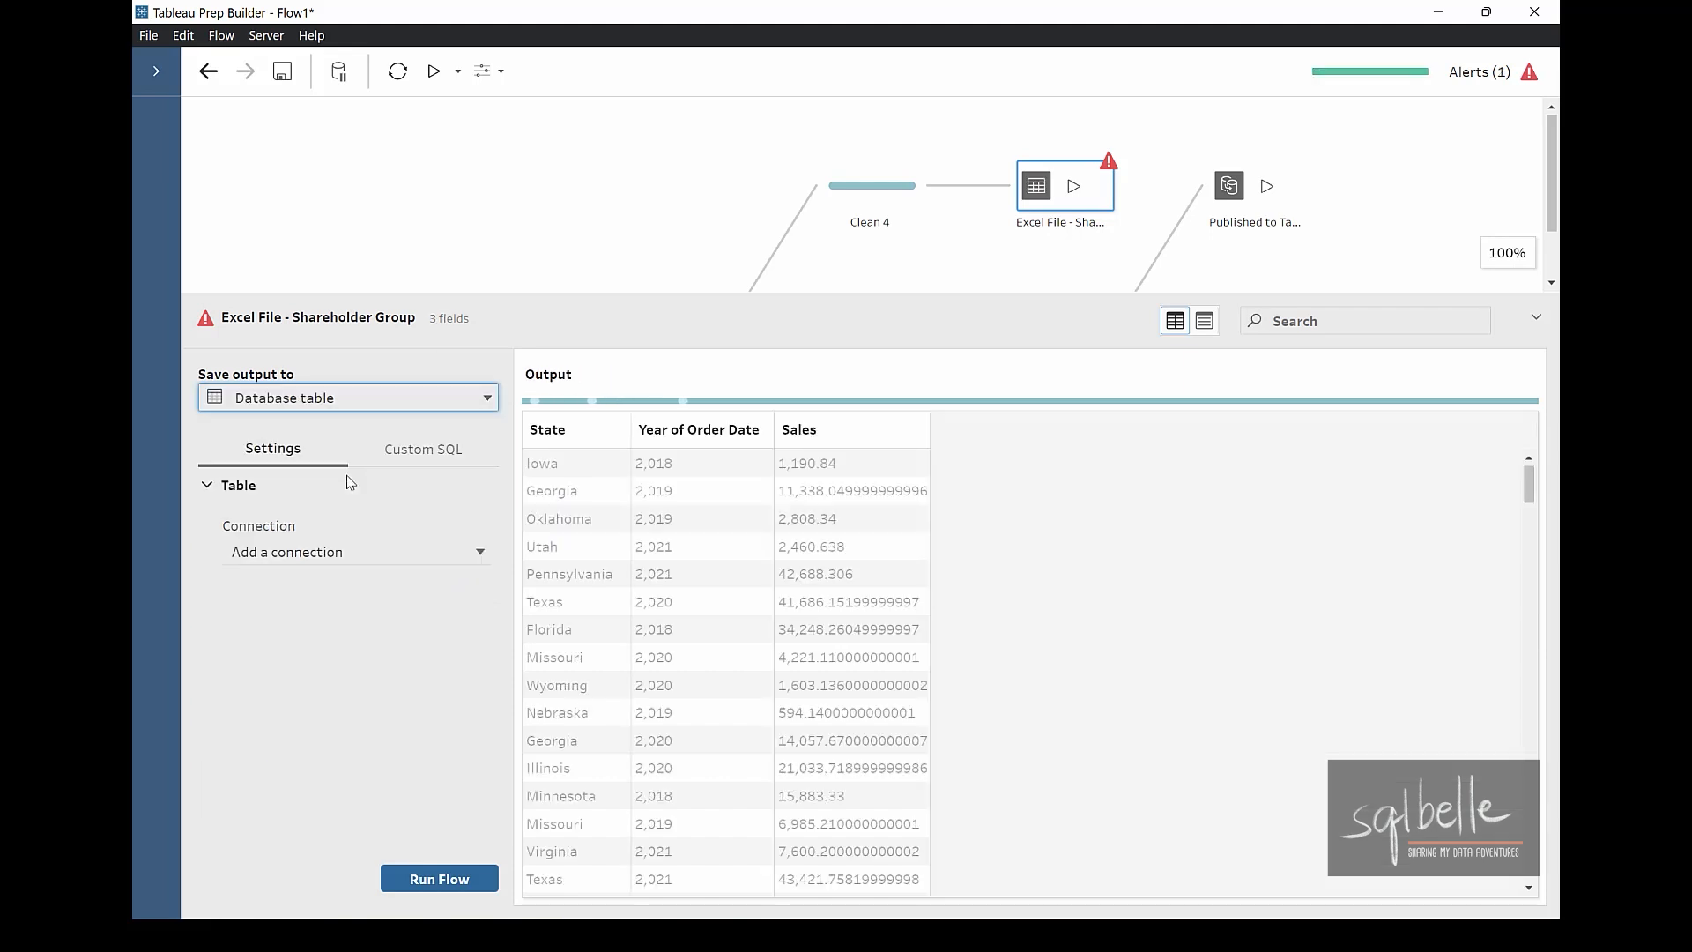
left_click(481, 553)
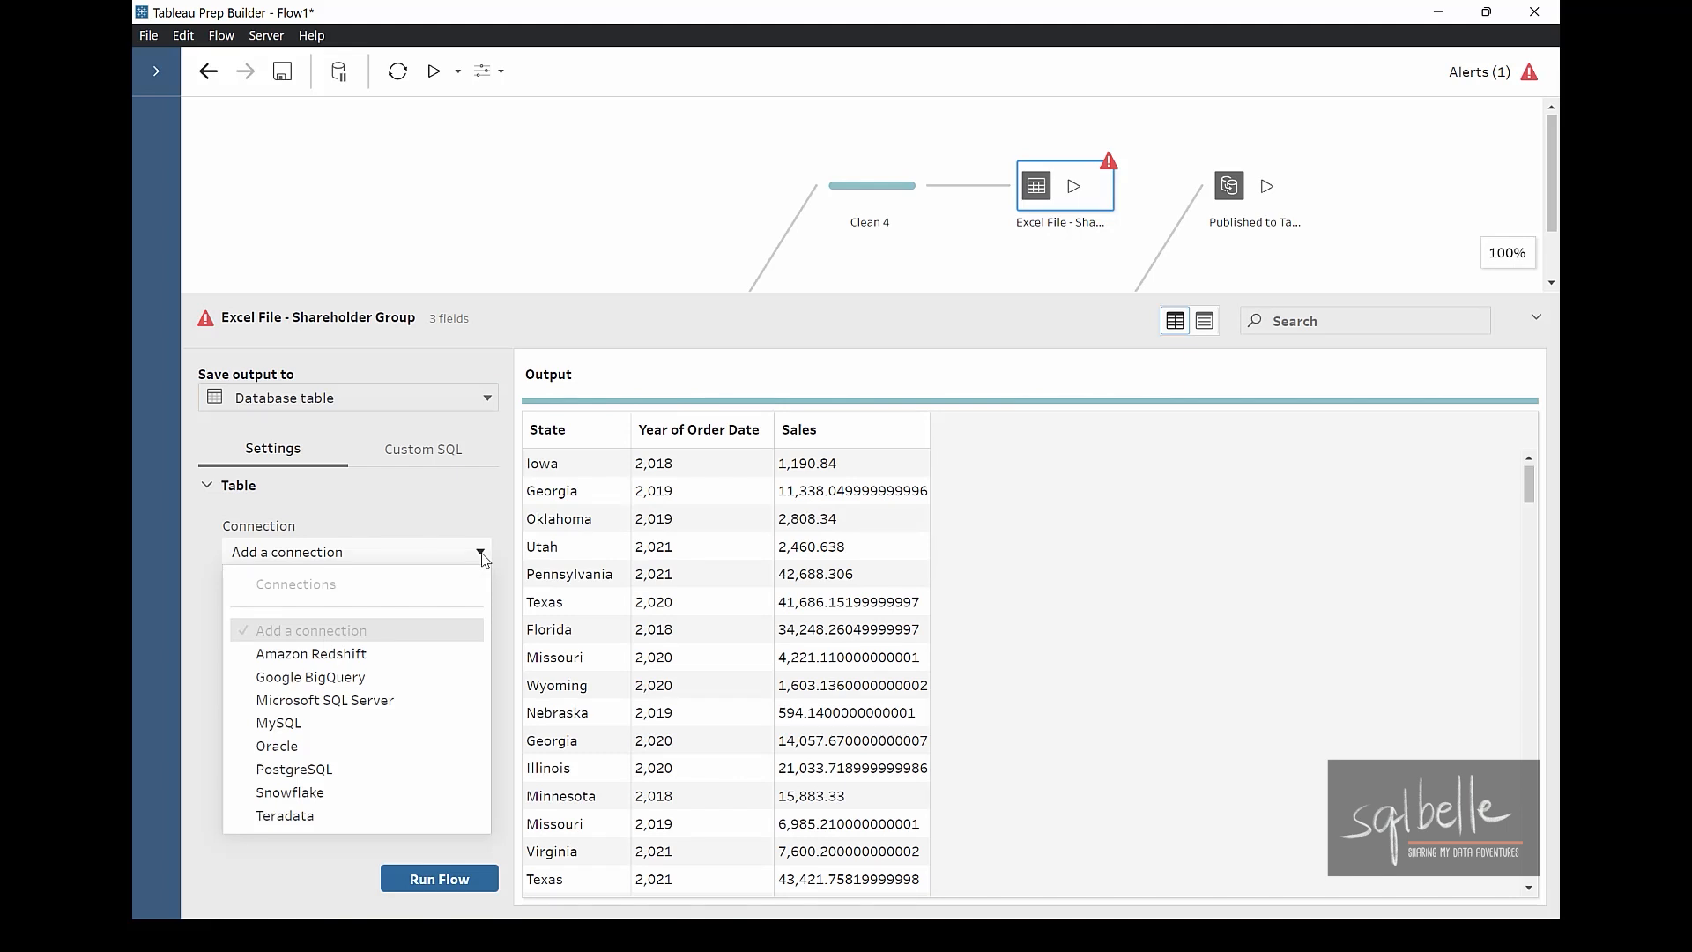
mouse_move(375, 614)
left_mouse_down()
mouse_move(240, 621)
mouse_move(498, 600)
mouse_move(414, 577)
left_mouse_up()
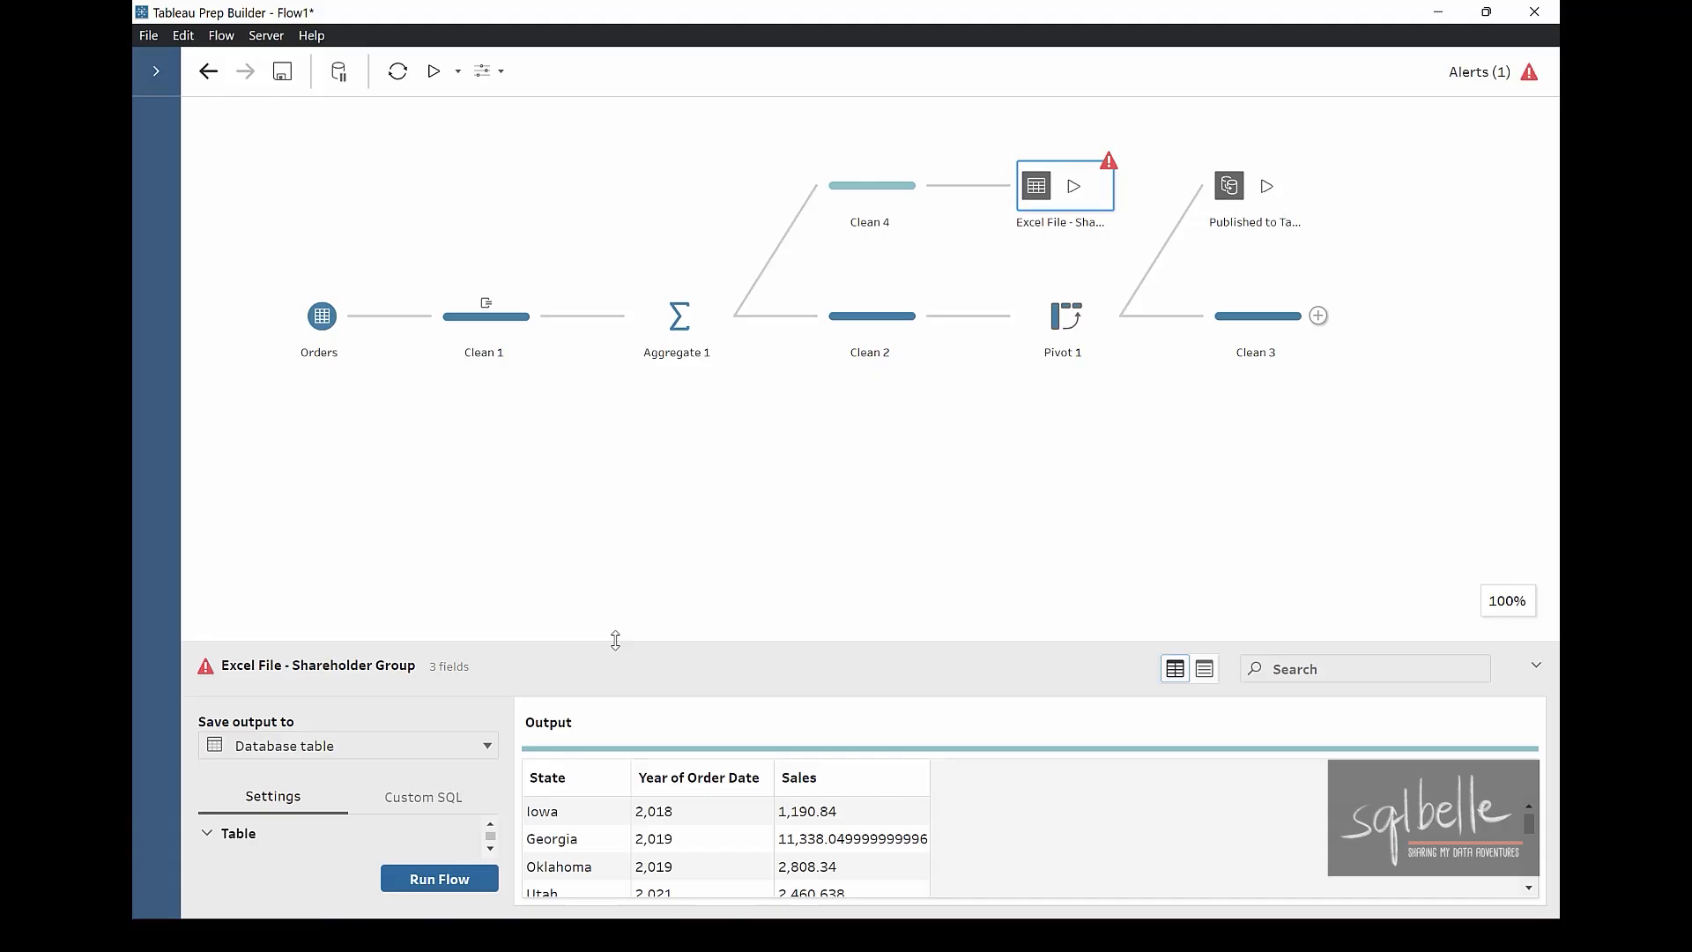
Save the Aggregate 1, Clean 2 and Pivot 1 steps together as a flow file named Subset 2.
left_click_drag(646, 275, 1099, 419)
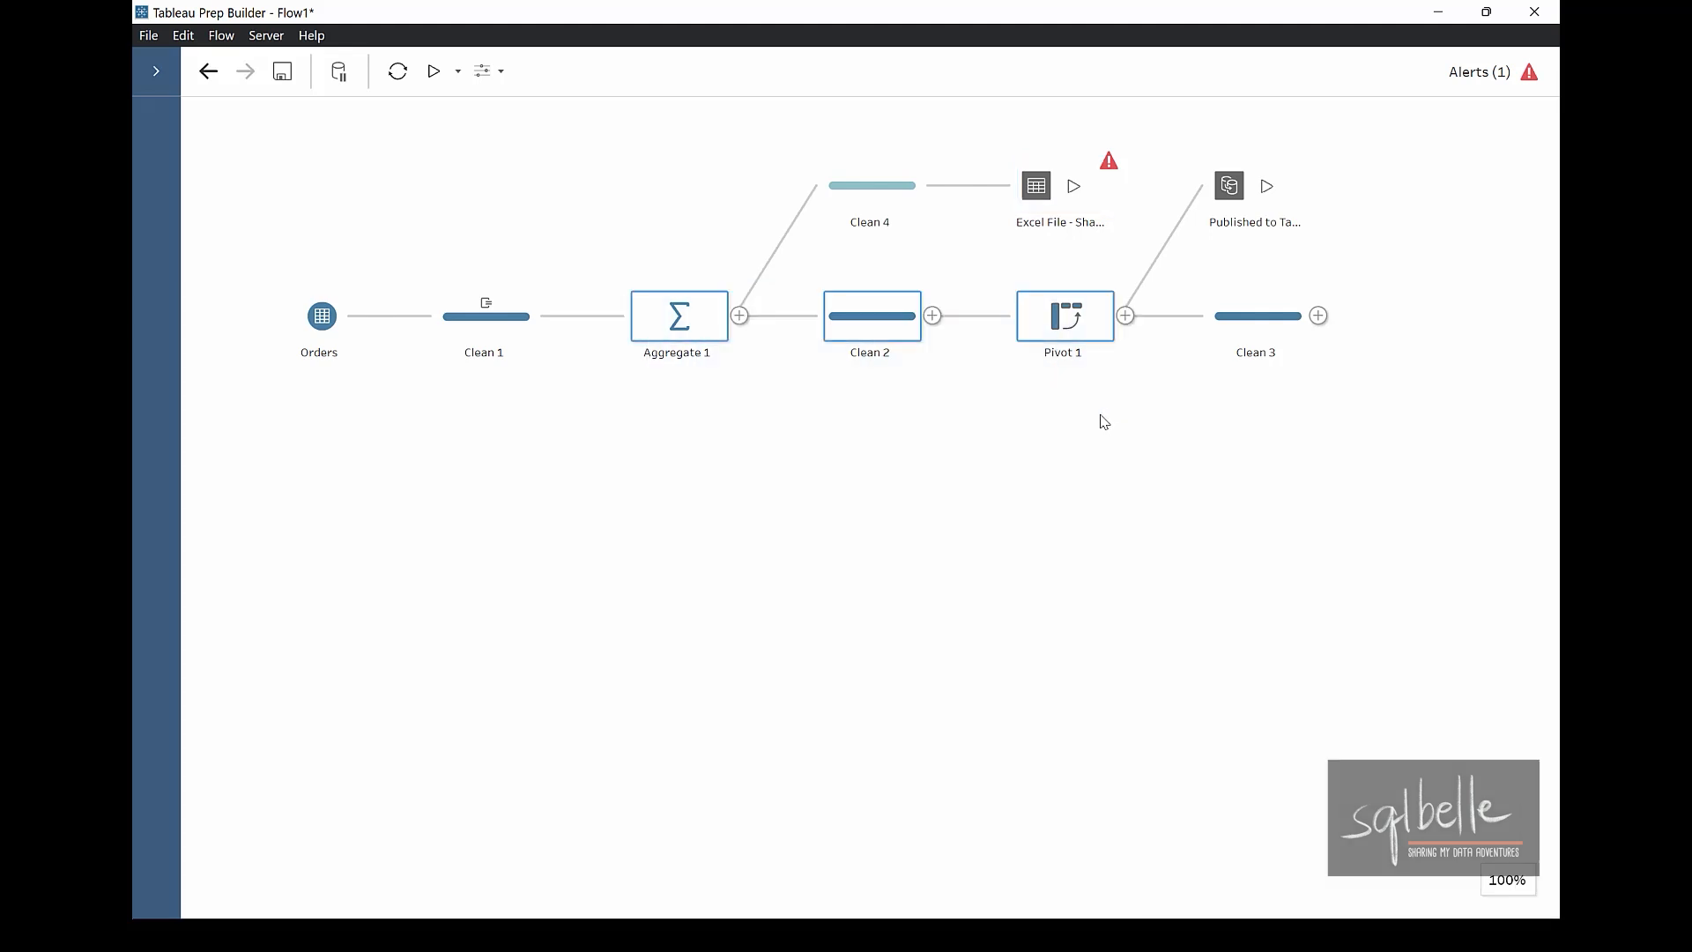
right_click(877, 338)
mouse_move(908, 490)
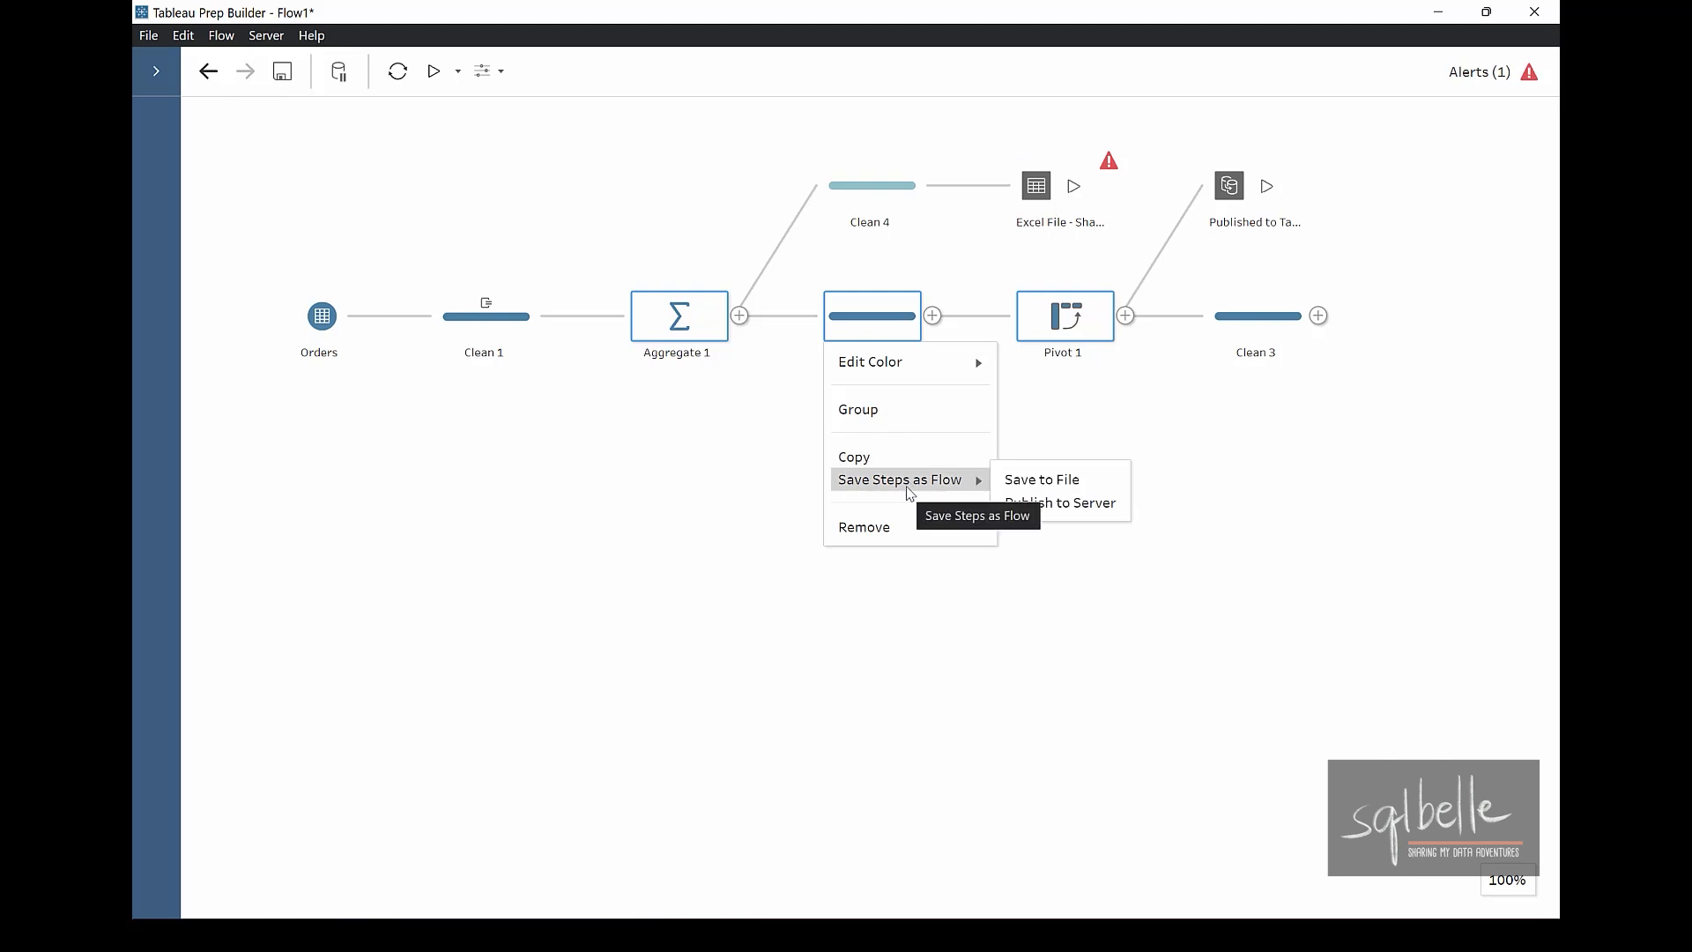
left_click(1058, 480)
type("Subset 2")
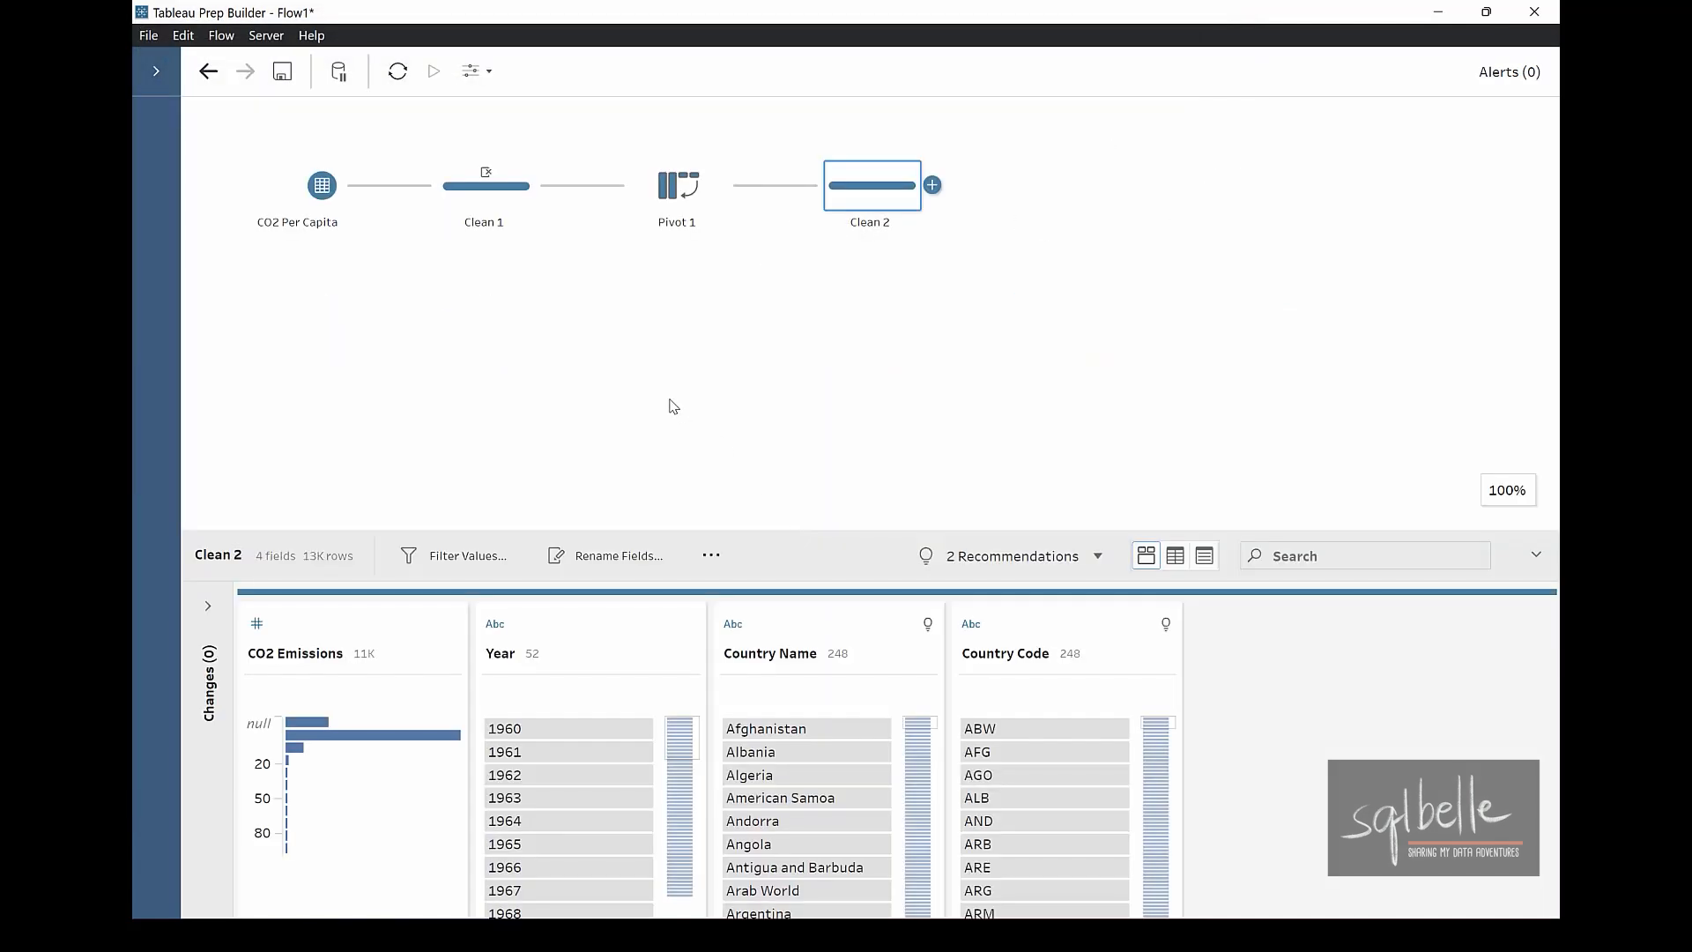
left_click(546, 185)
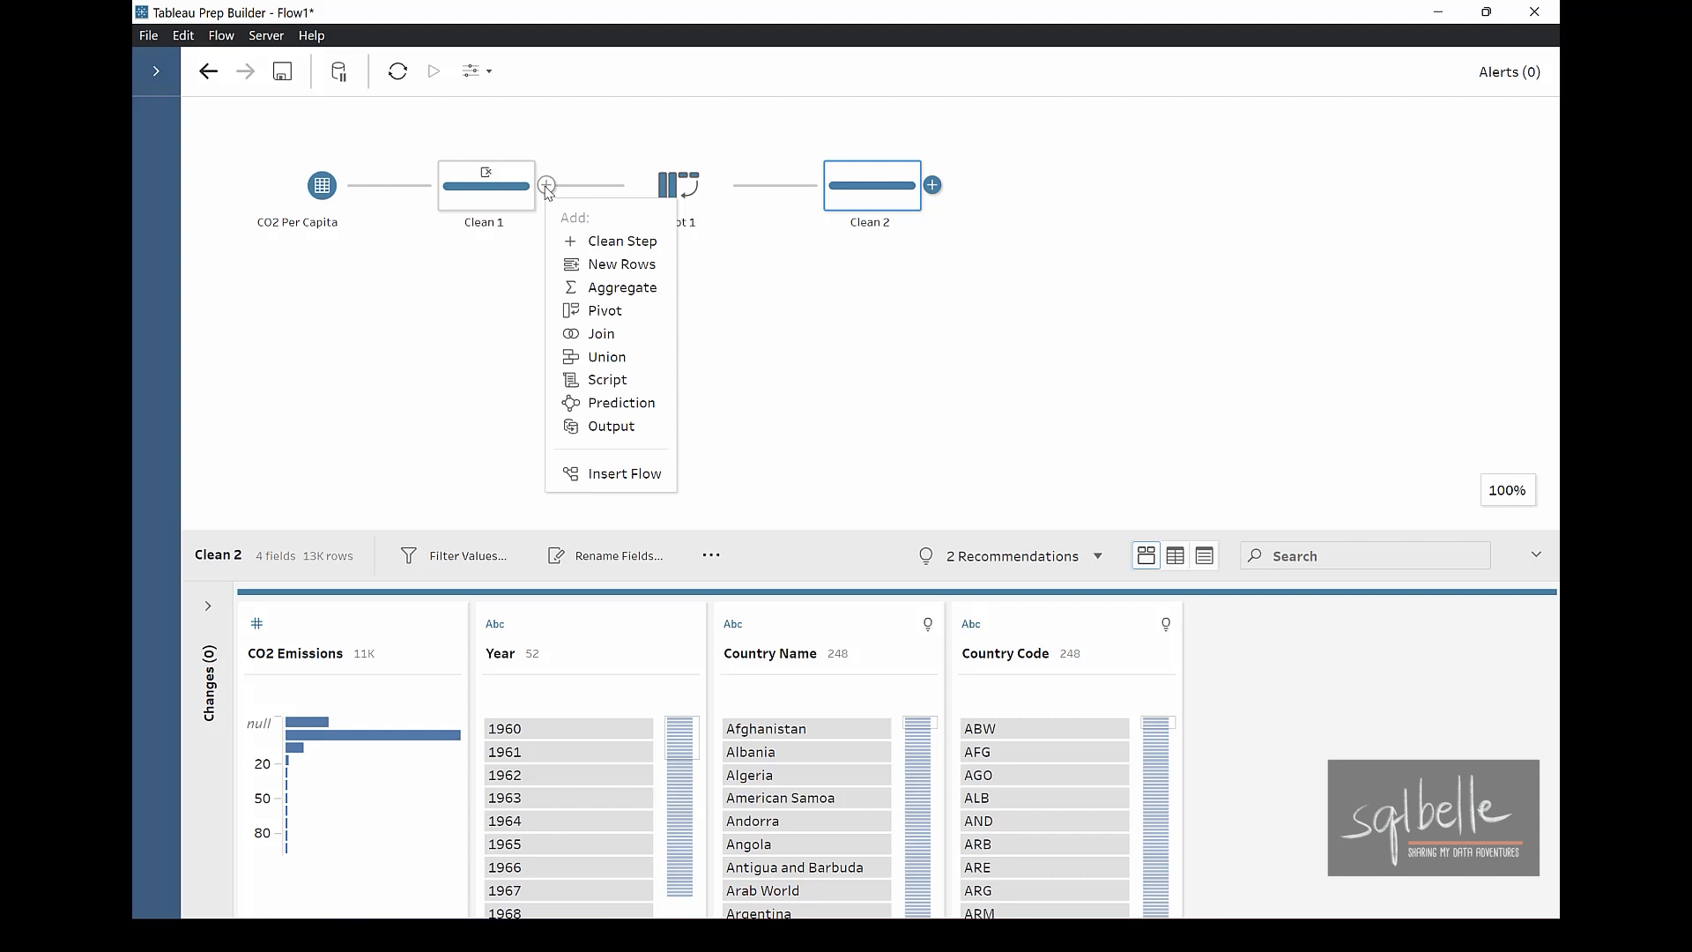
key("ctrl+2")
mouse_move(634, 112)
left_mouse_down()
mouse_move(546, 169)
mouse_move(592, 153)
left_mouse_up()
left_click_drag(671, 488, 849, 488)
left_click_drag(735, 466, 737, 527)
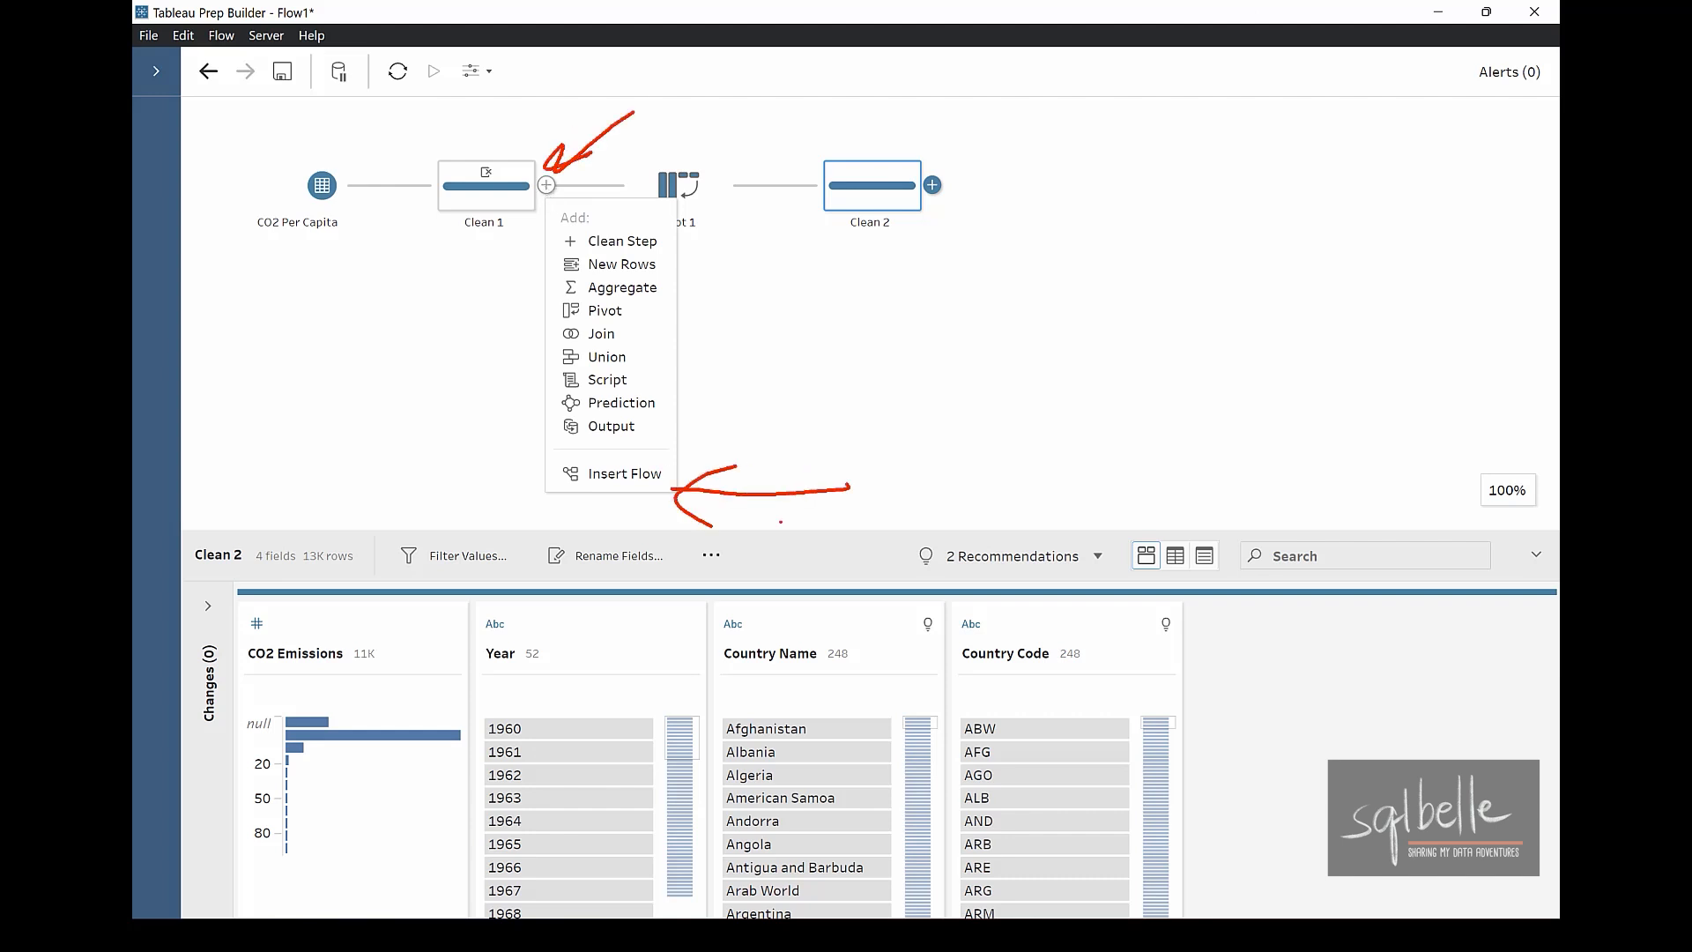
key("Escape")
Insert the saved aggregate, clean and pivot steps as a new branch after Clean 1 in the CO2 Per Capita flow.
left_click(546, 186)
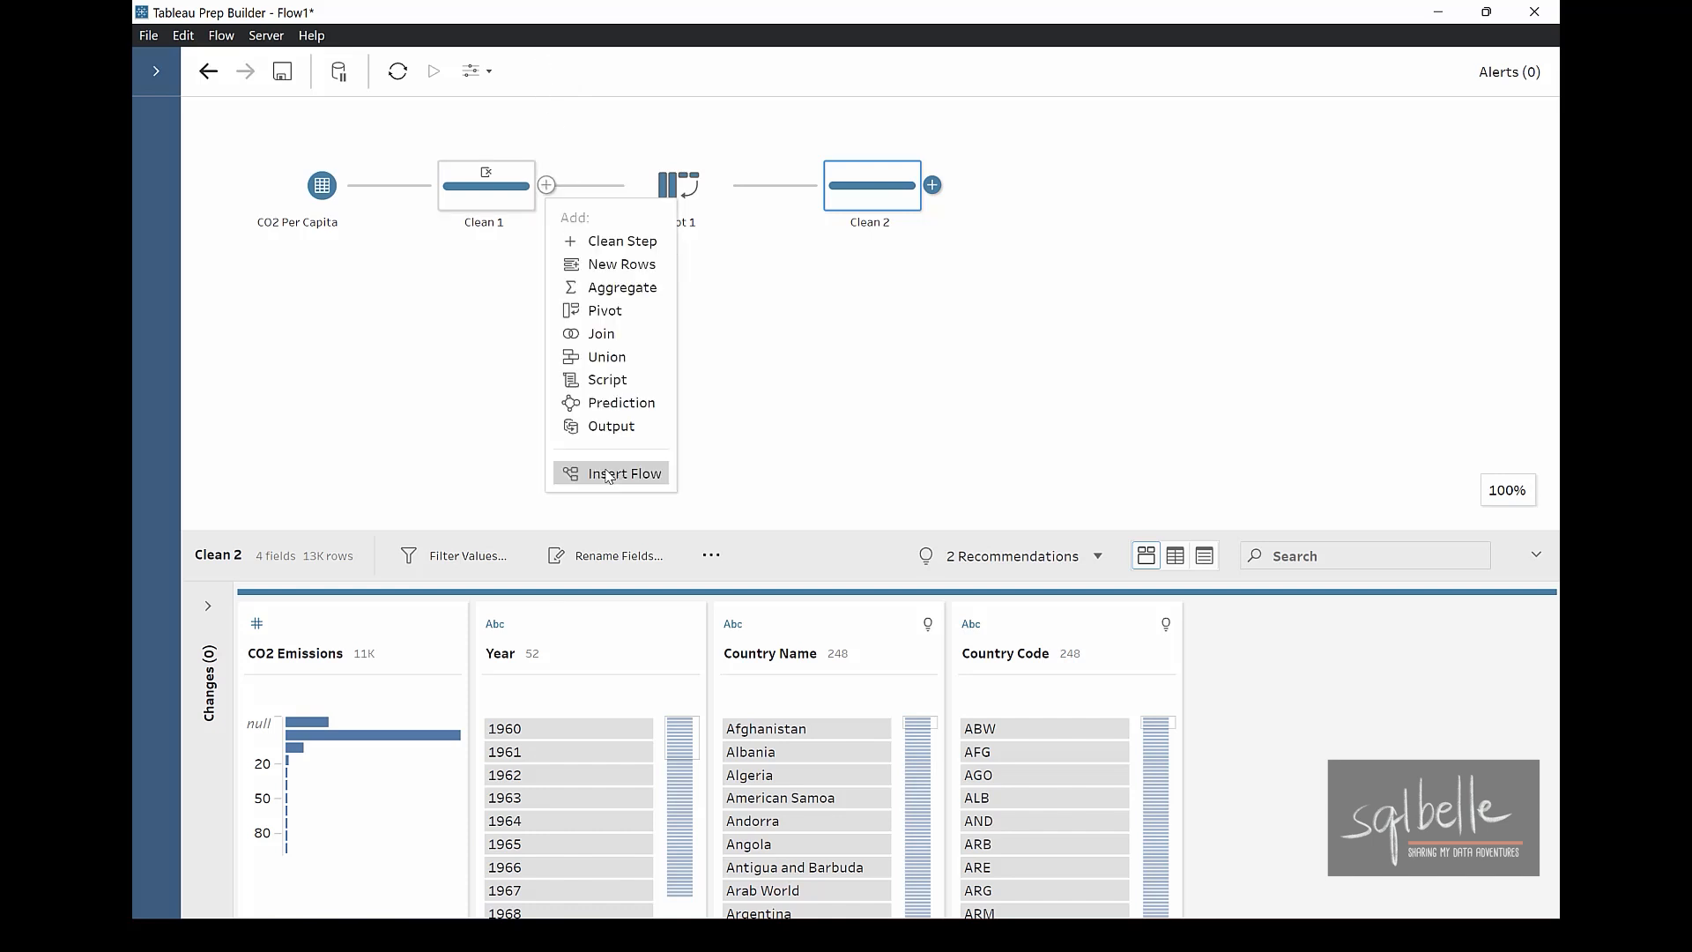
left_click(610, 476)
left_click(834, 528)
left_click(388, 190)
left_click(1033, 760)
mouse_move(766, 129)
left_mouse_down()
mouse_move(772, 251)
mouse_move(868, 103)
mouse_move(756, 157)
mouse_move(780, 162)
left_mouse_up()
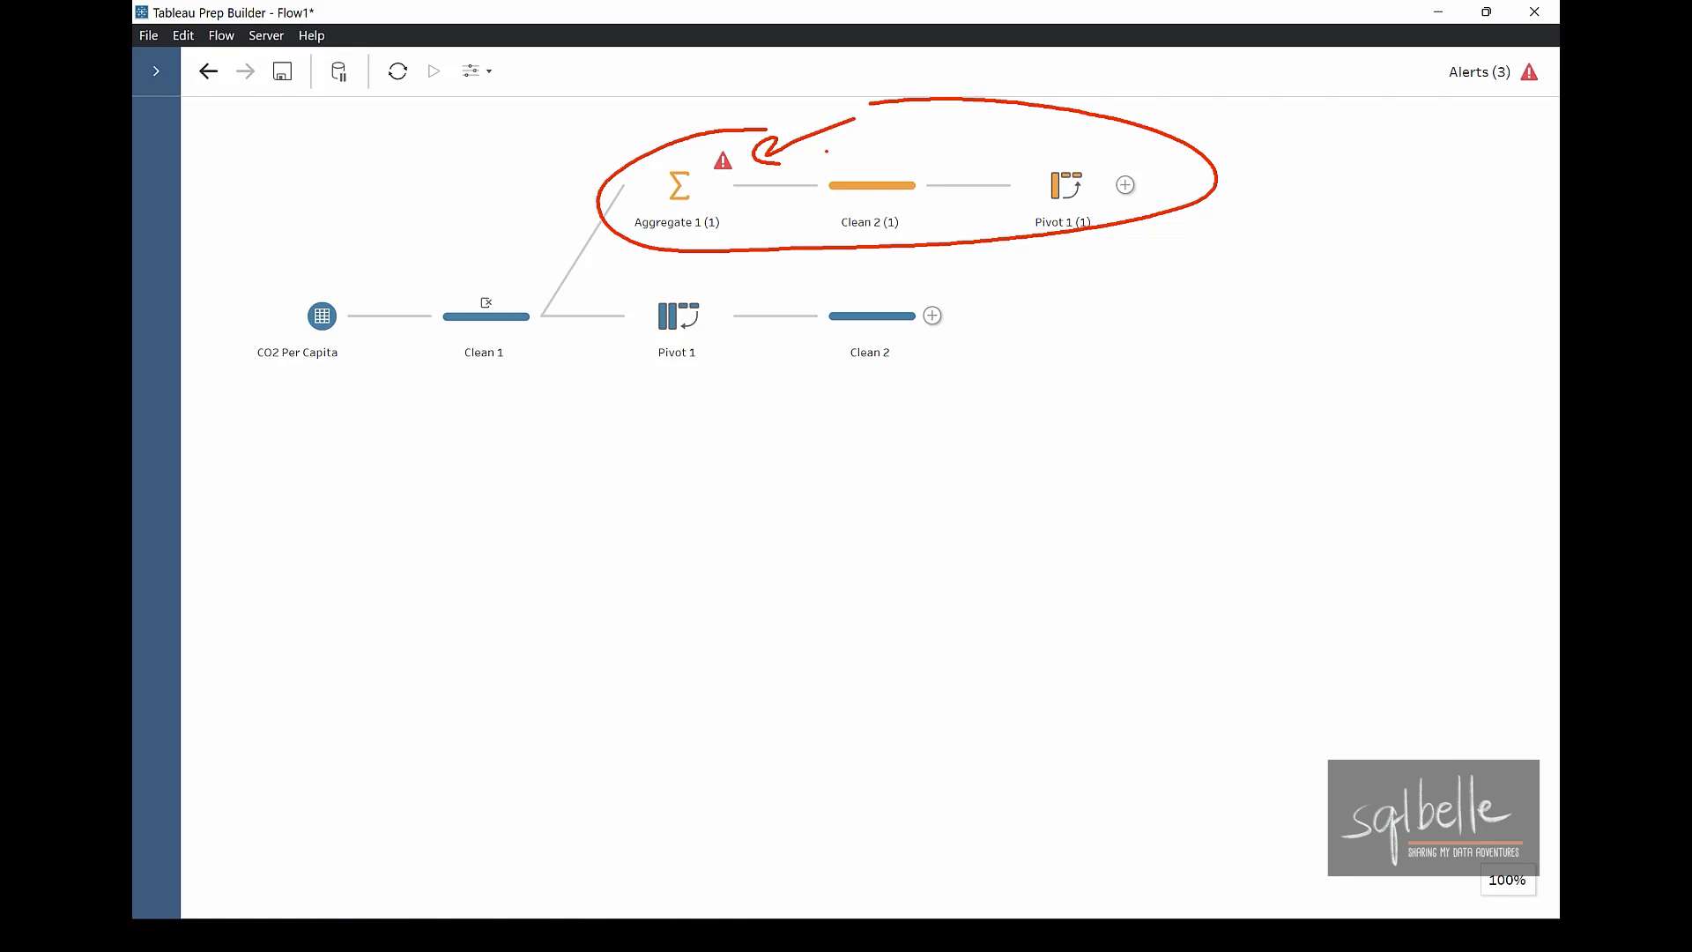
key("Escape")
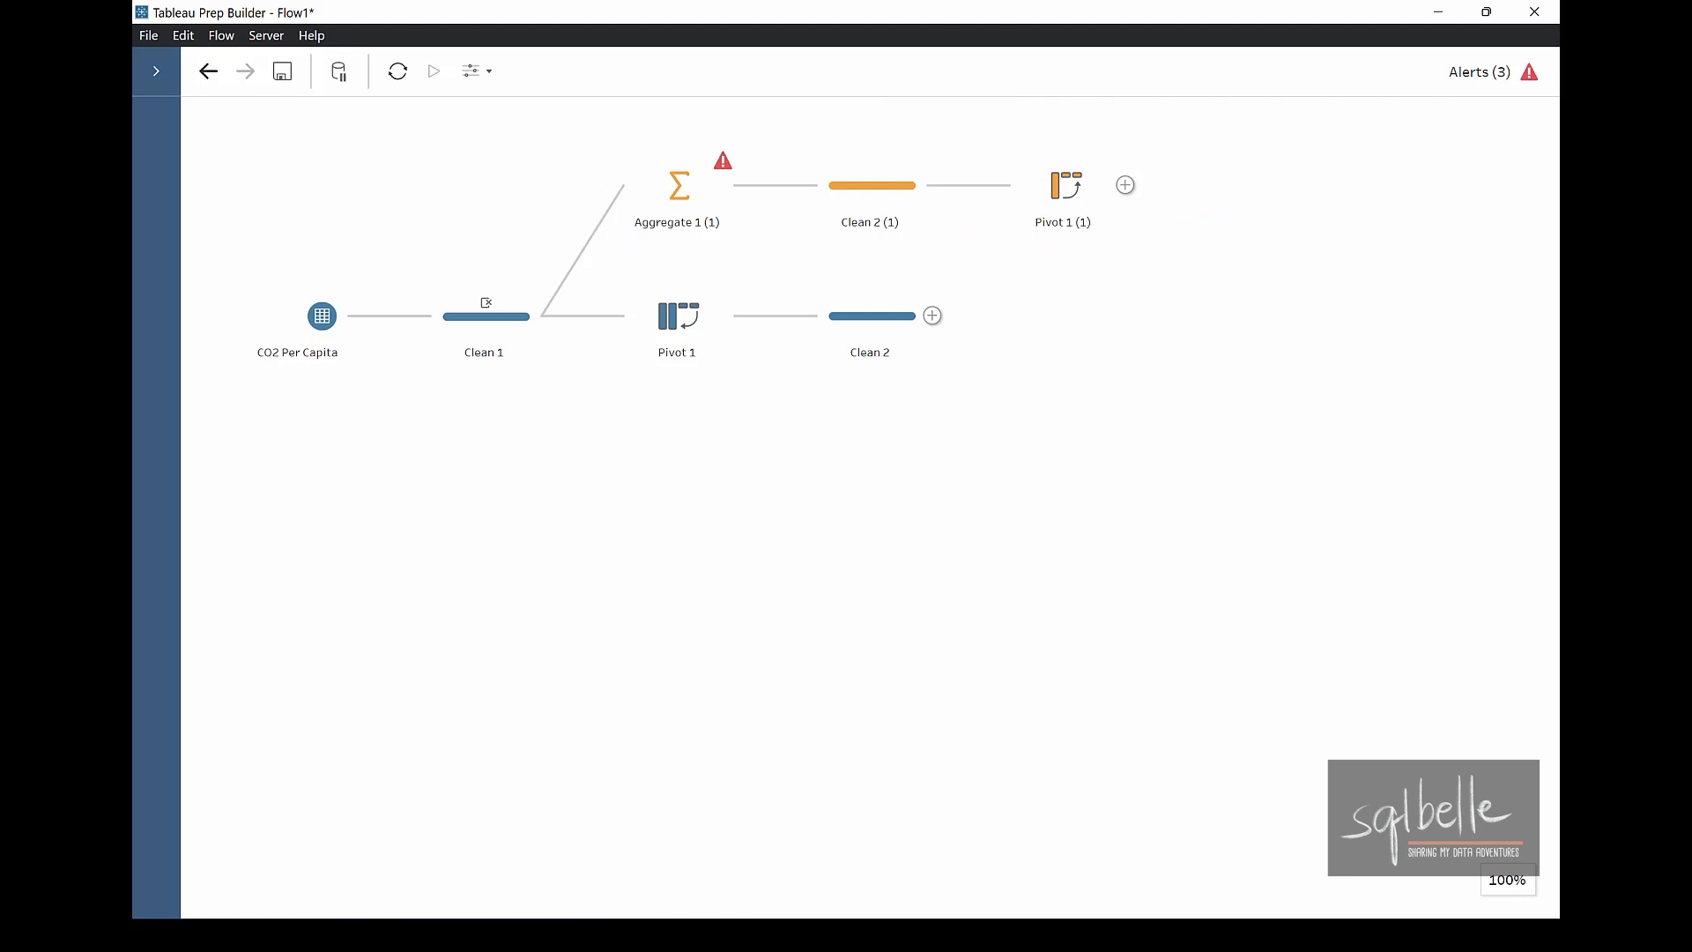